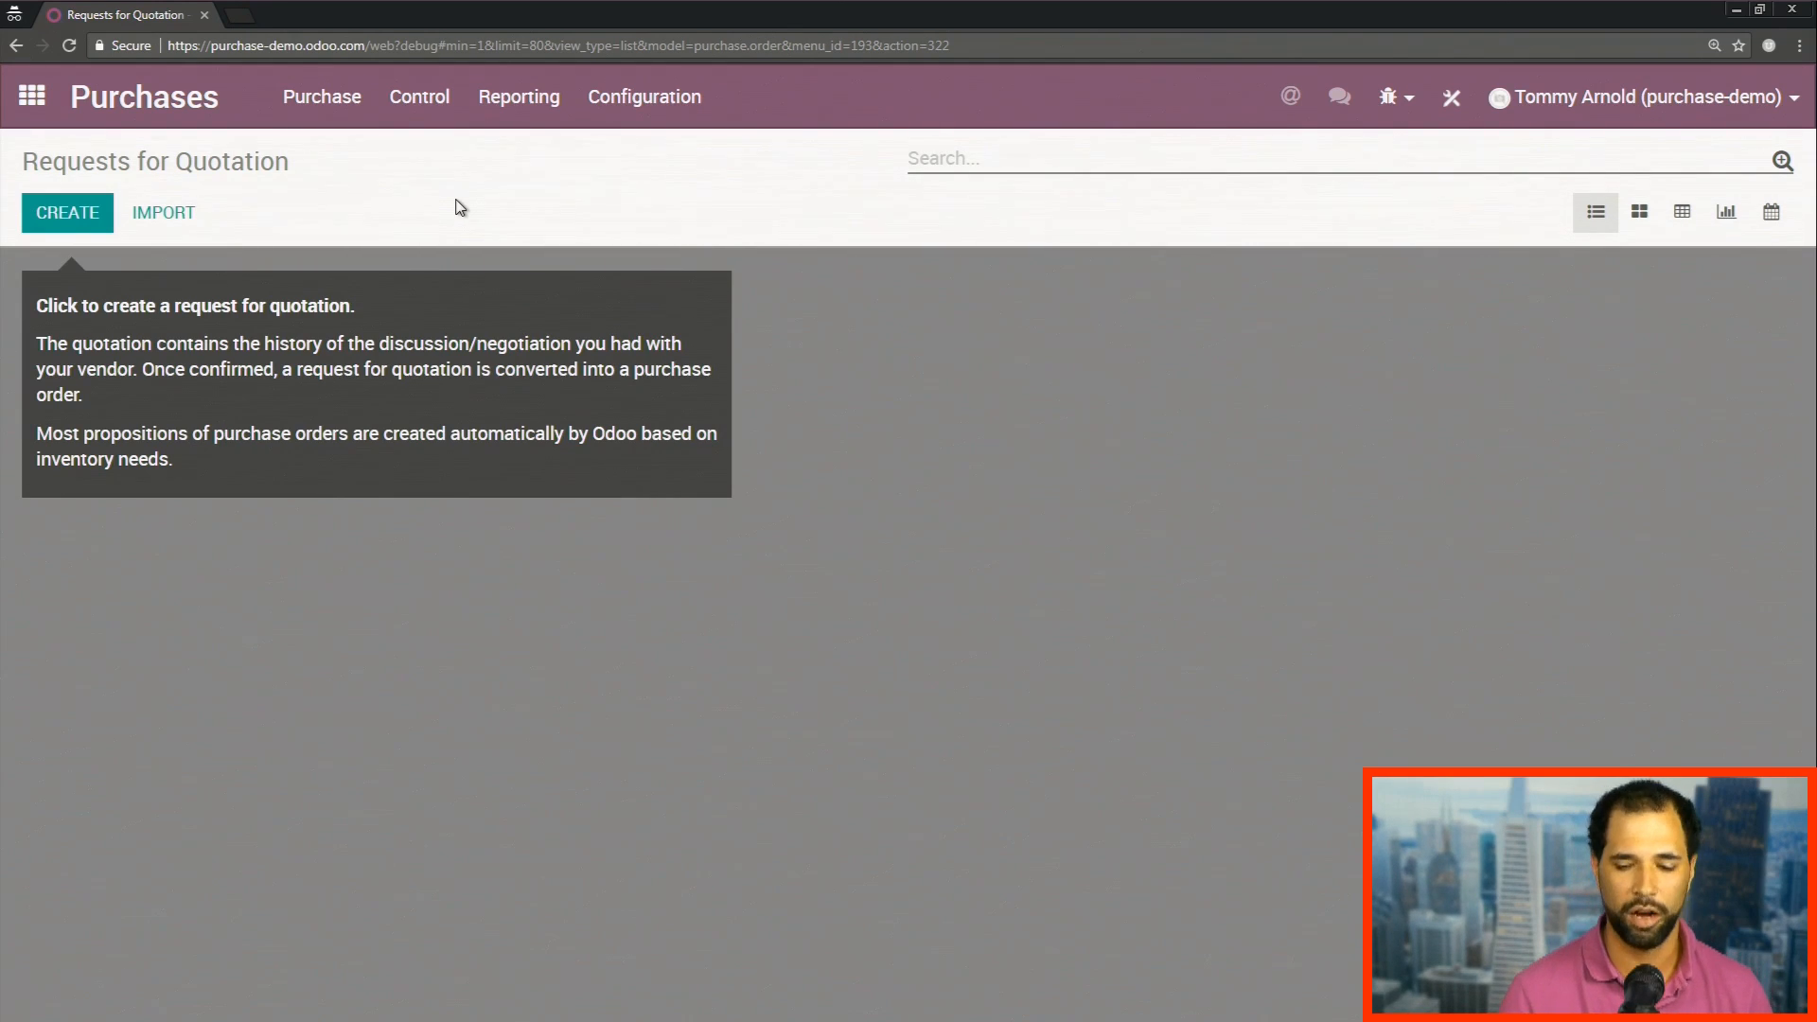
# Step: Open the Apron product from the purchasable products and start editing it
pyautogui.click(342, 111)
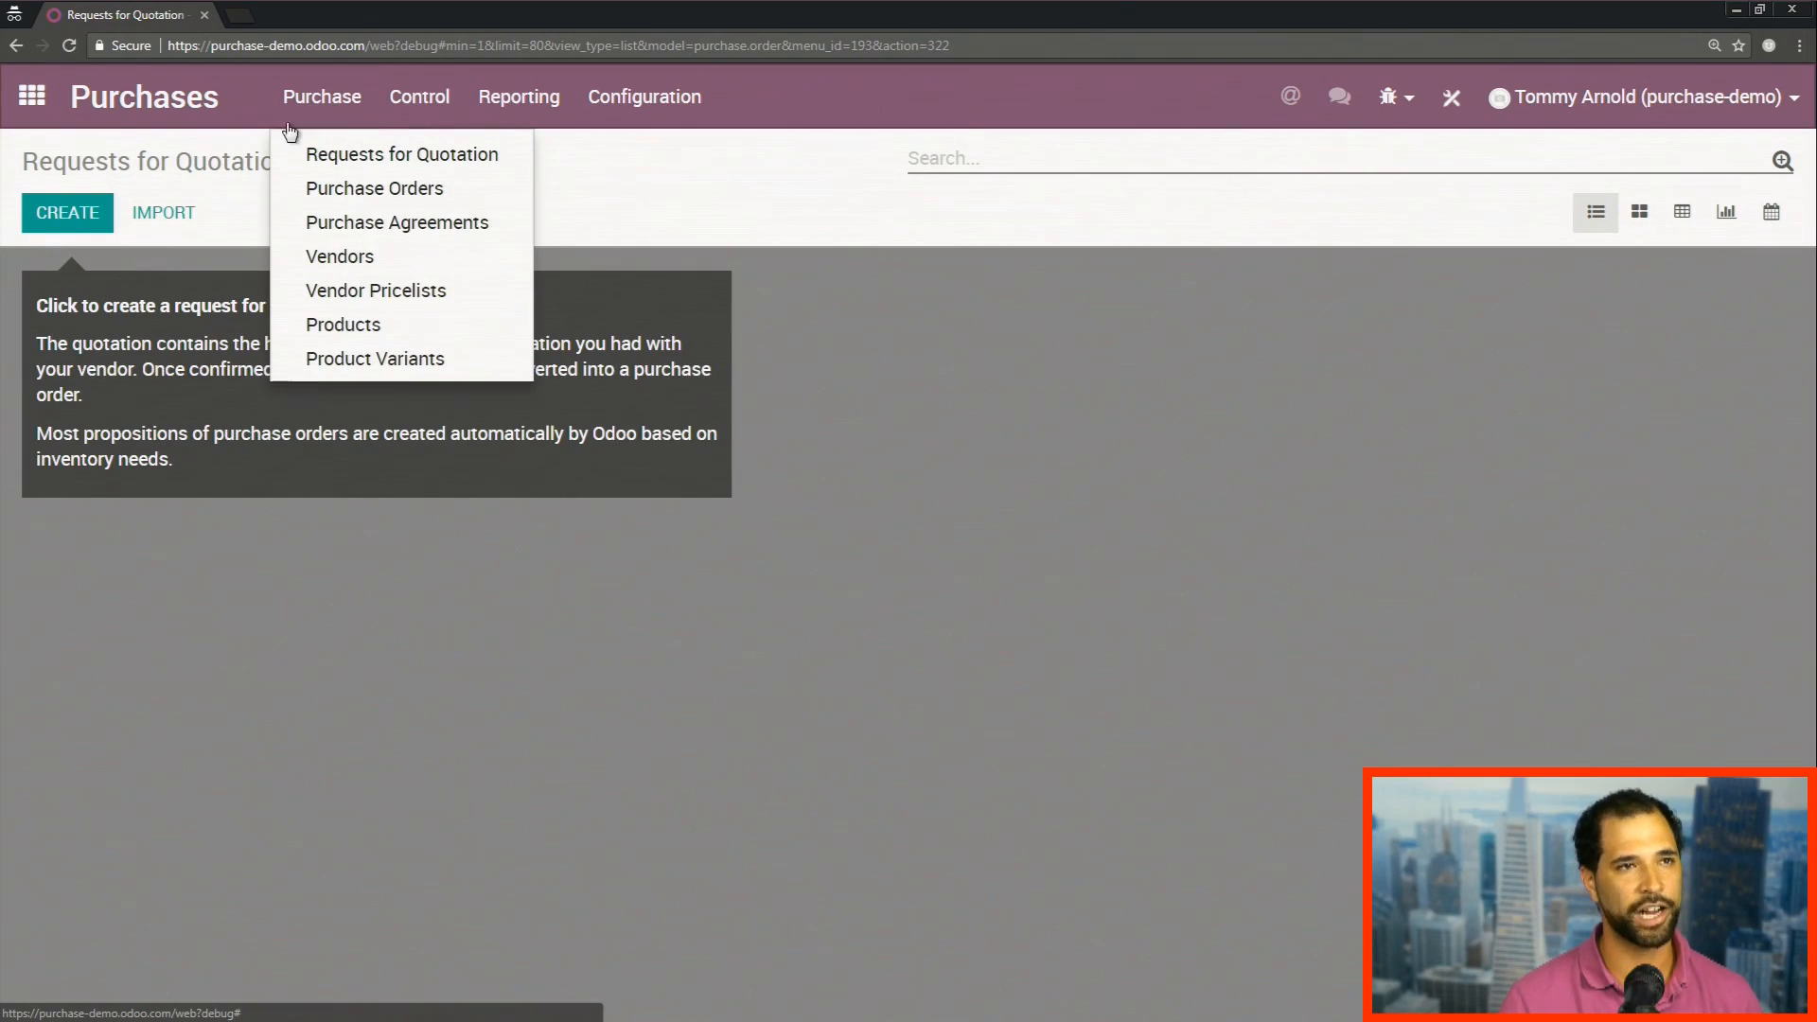
pyautogui.click(396, 323)
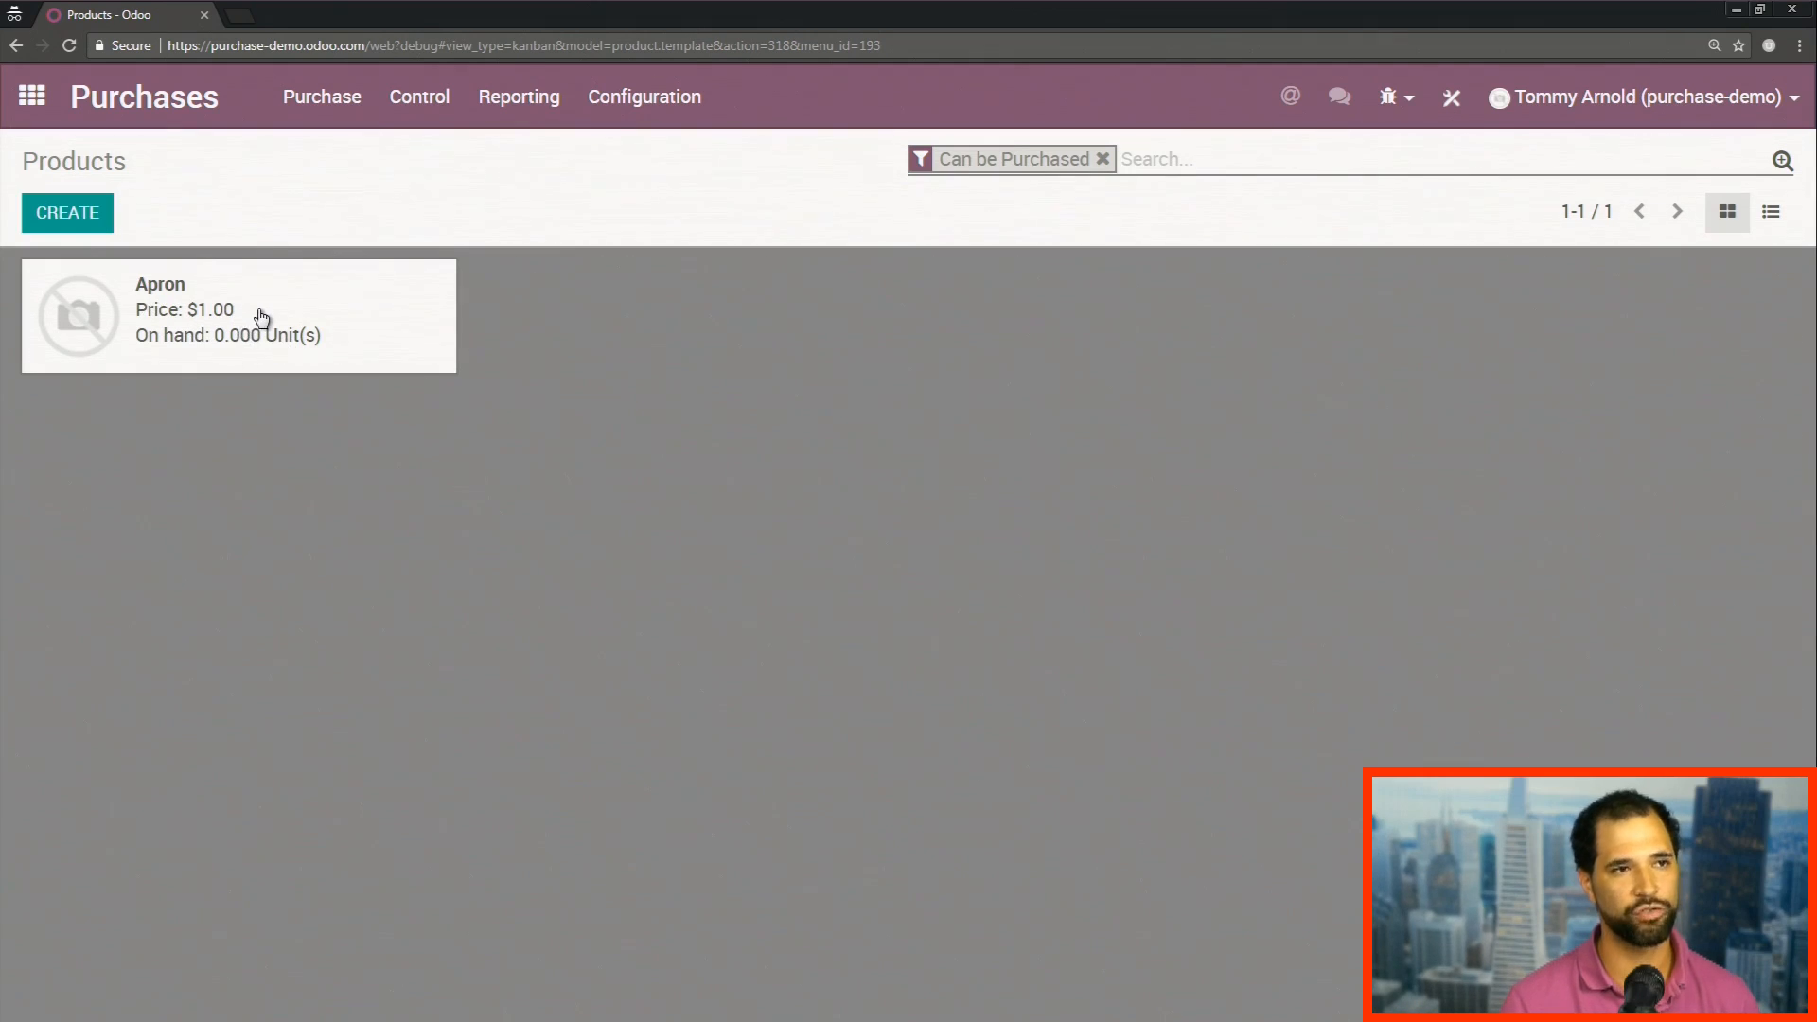
pyautogui.click(226, 337)
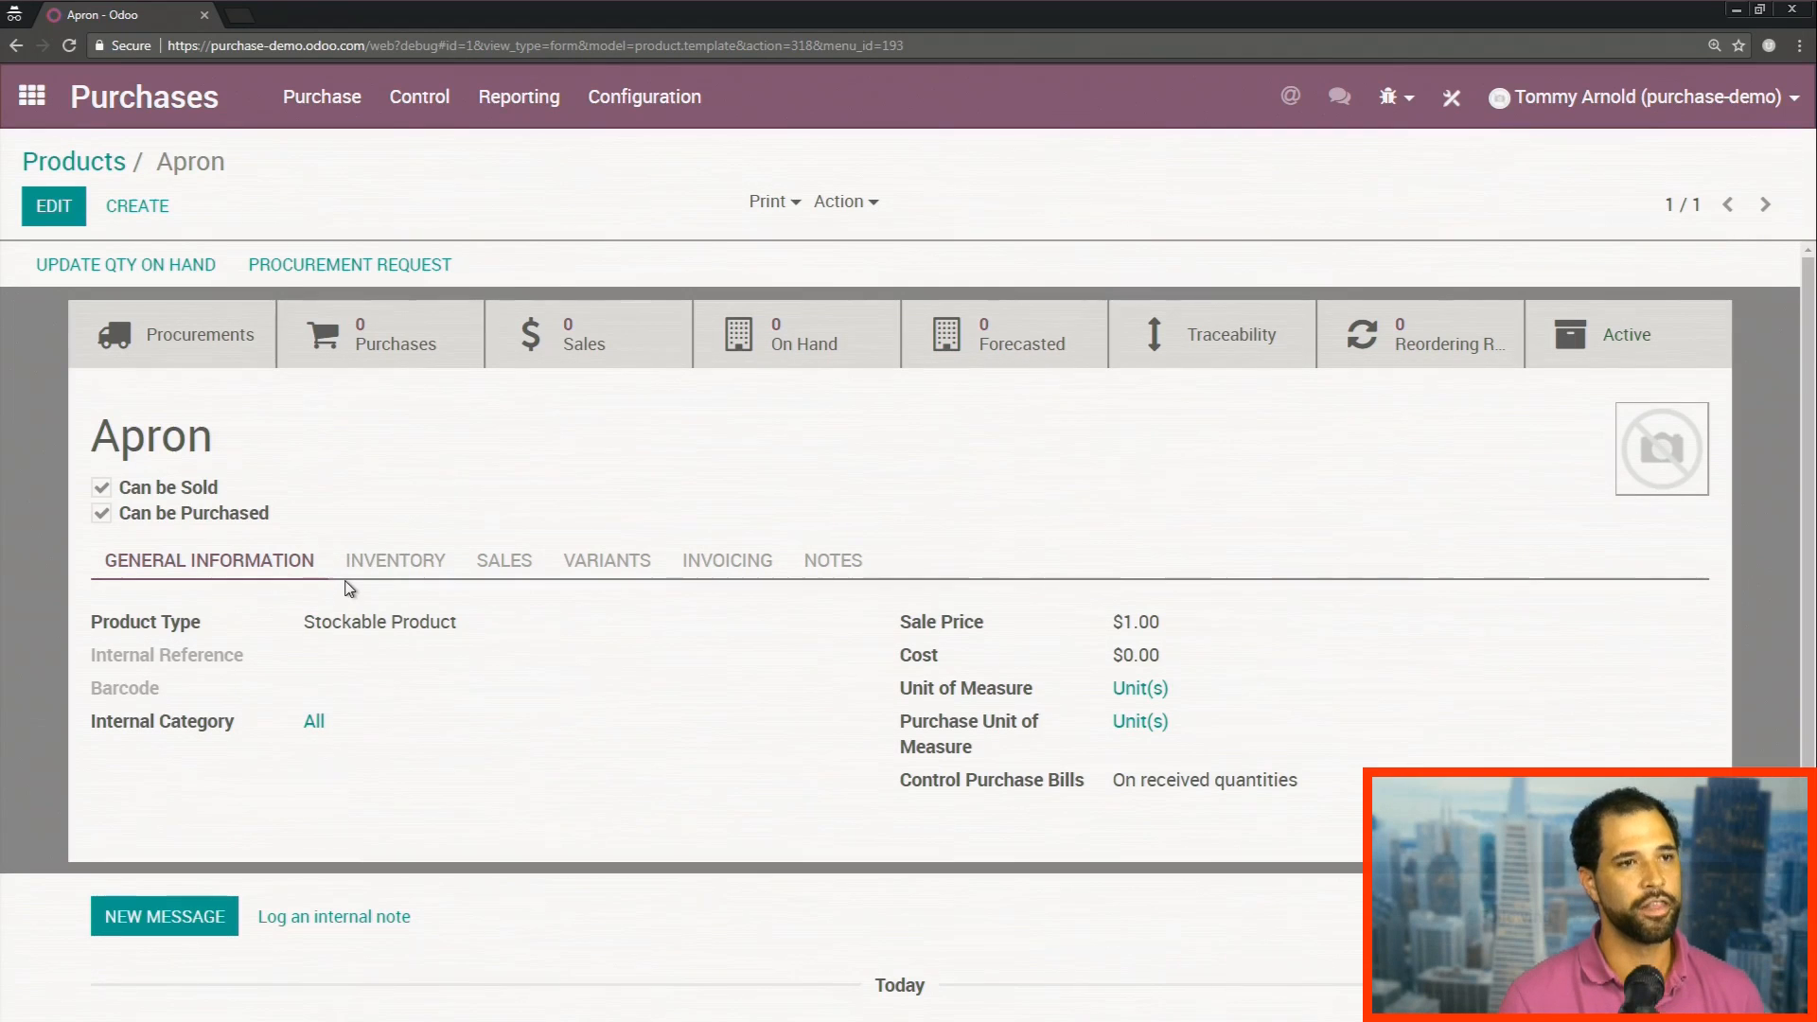
pyautogui.click(47, 210)
# Step: Examine the Apron's product type choices and its inventory routes, procurement settings and vendors
pyautogui.click(383, 660)
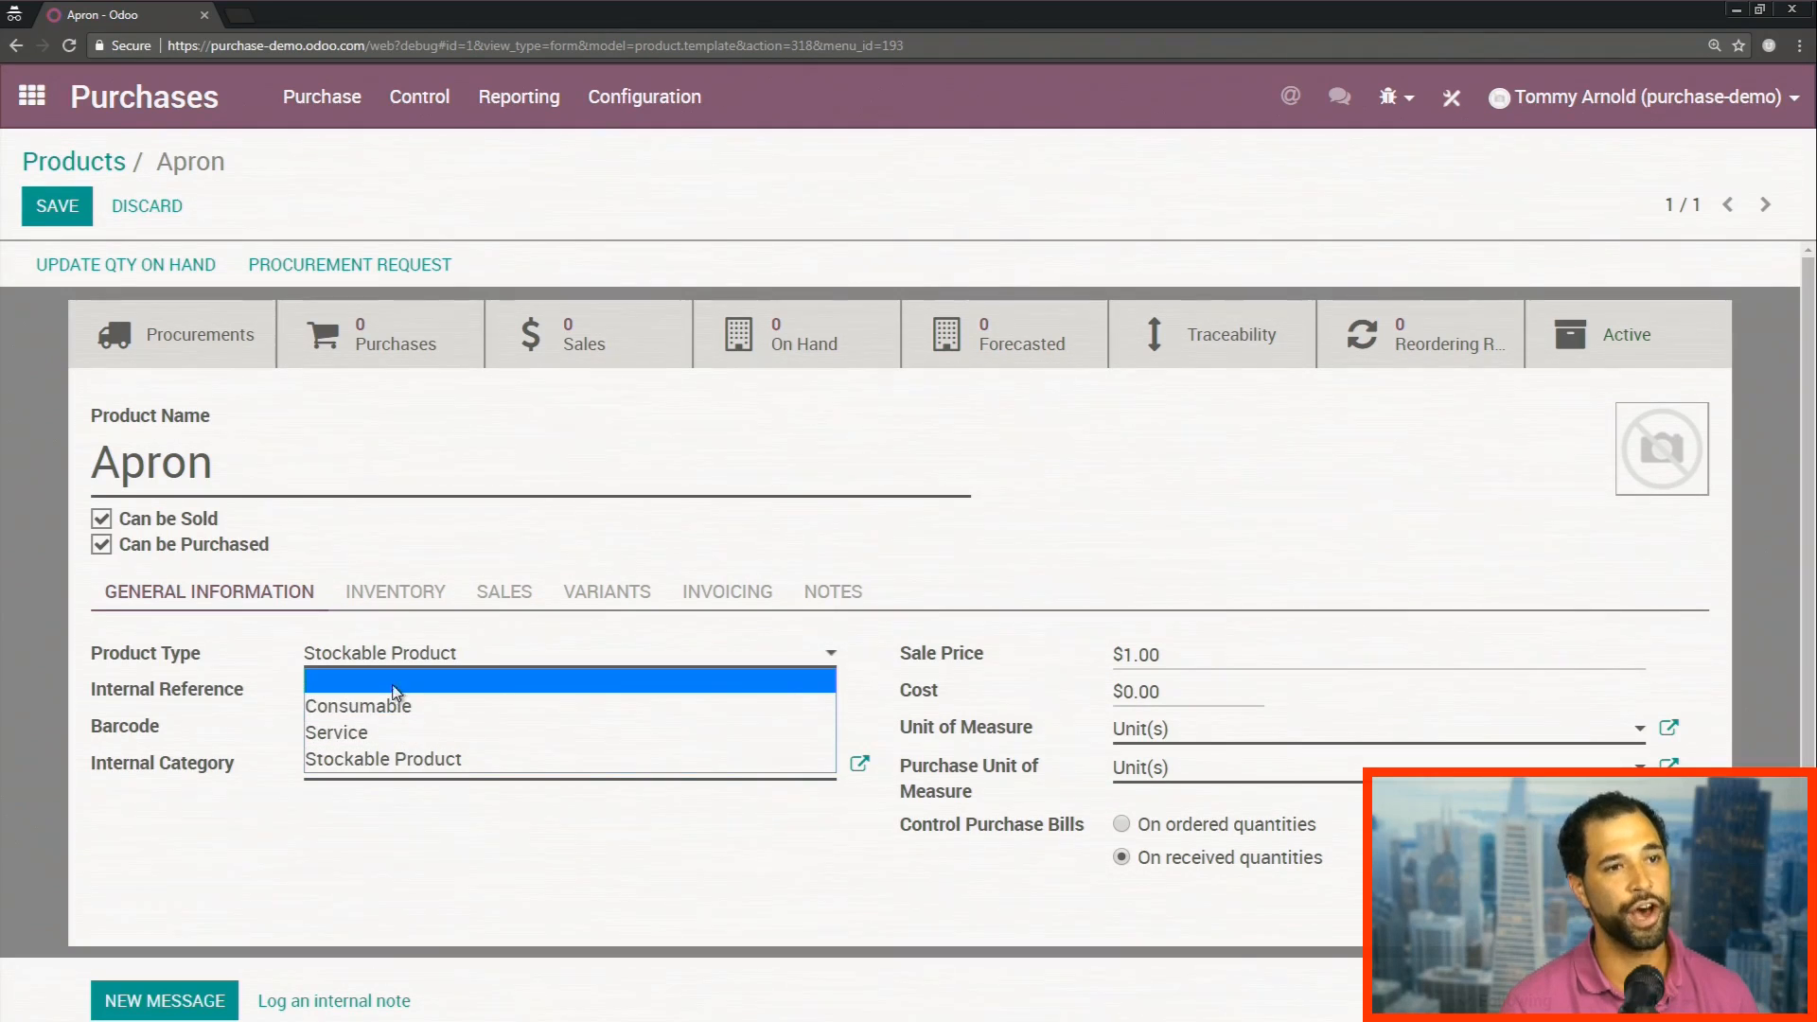
pyautogui.click(511, 632)
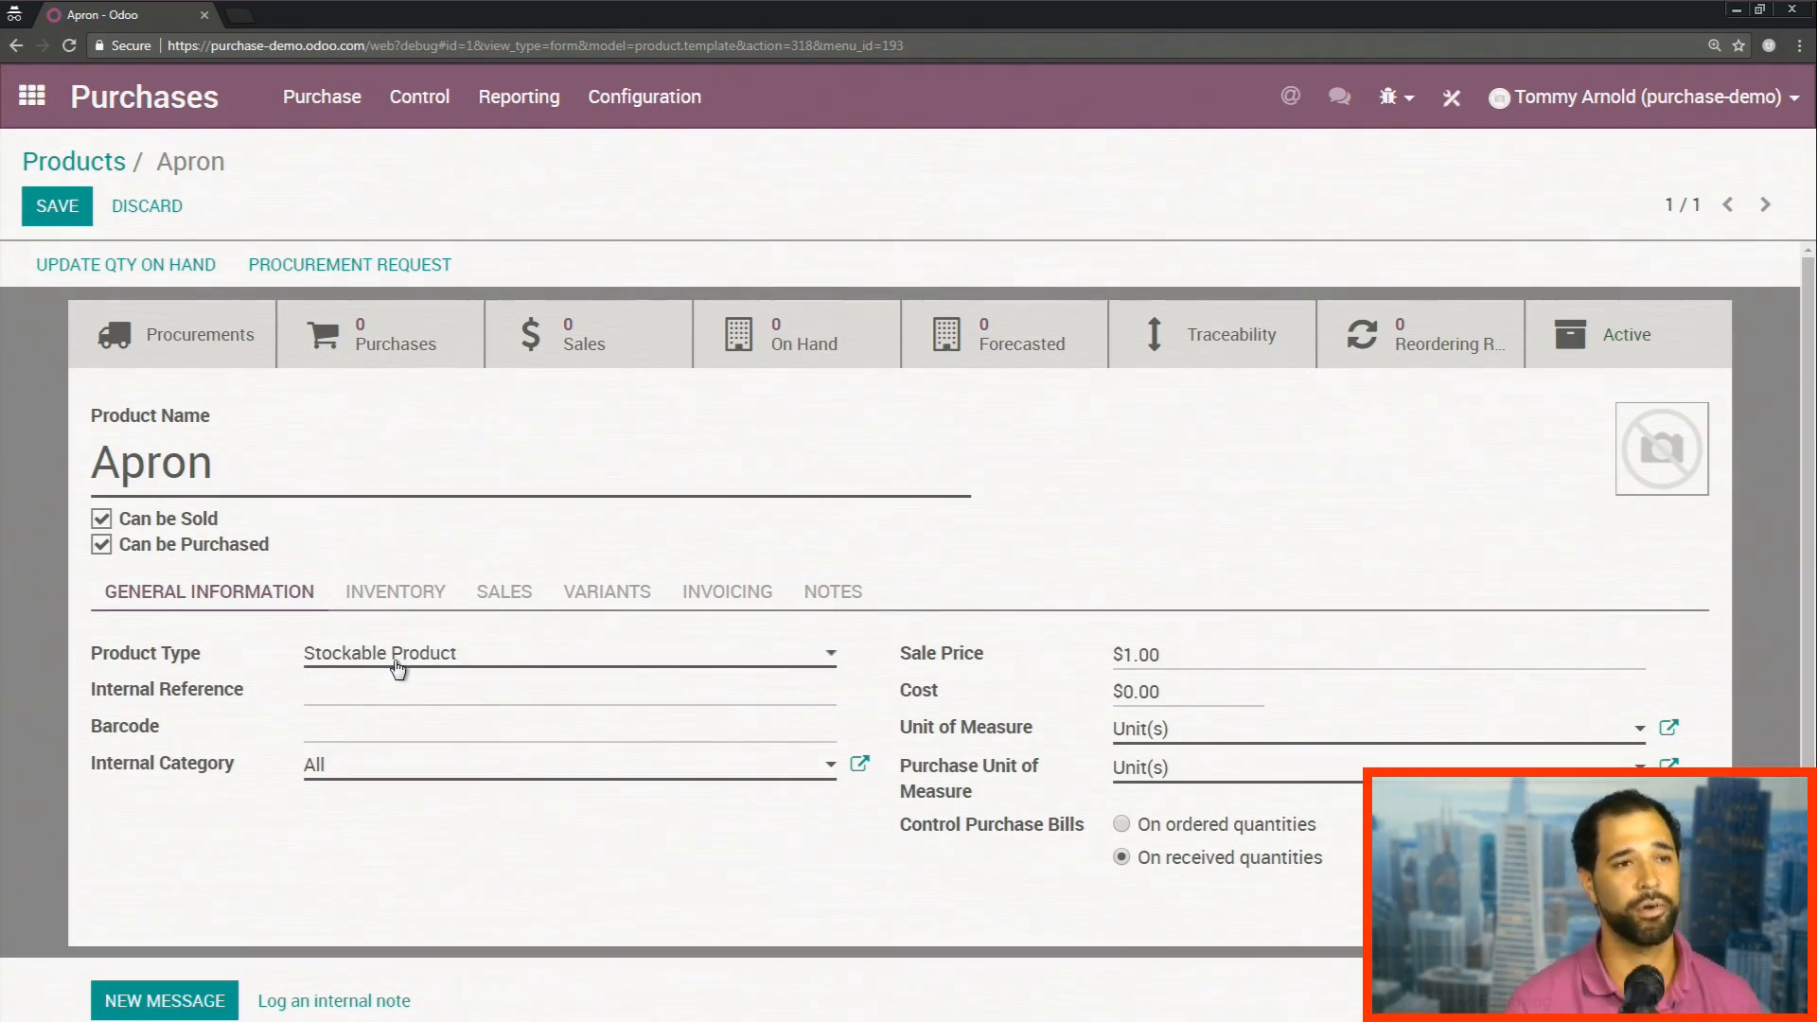
pyautogui.click(405, 600)
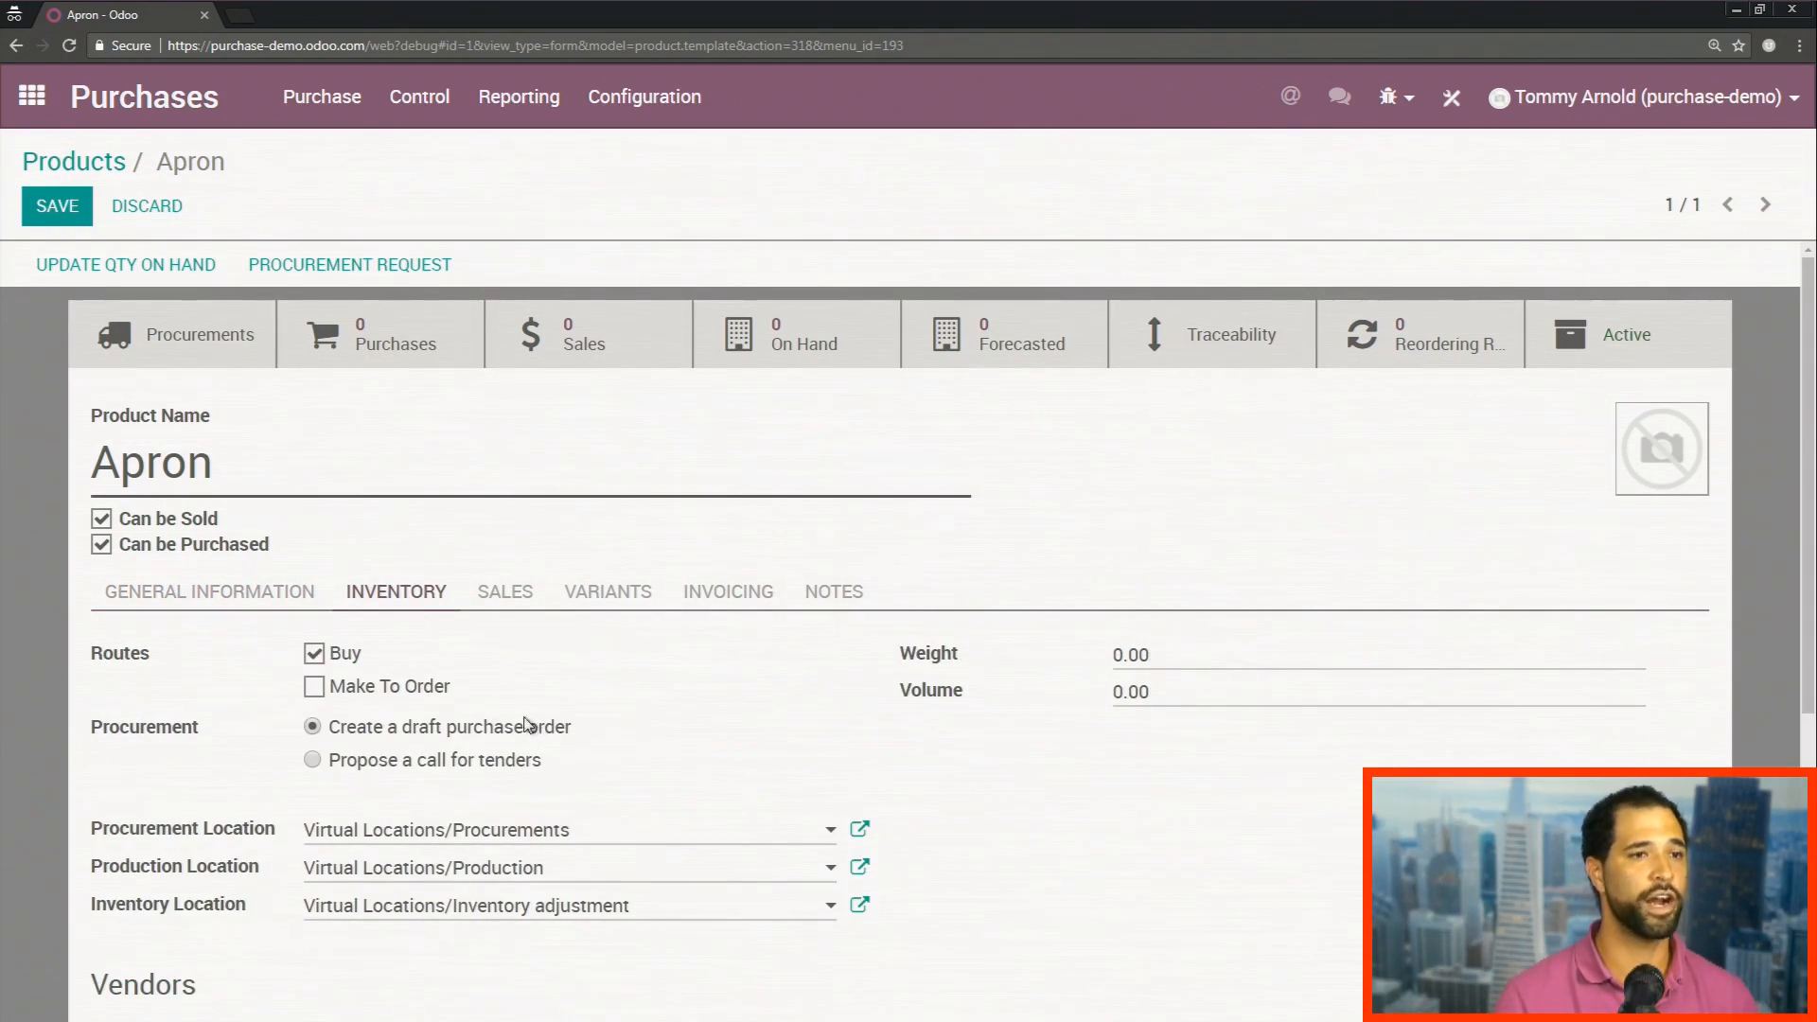
pyautogui.scroll(-2, 519, 725)
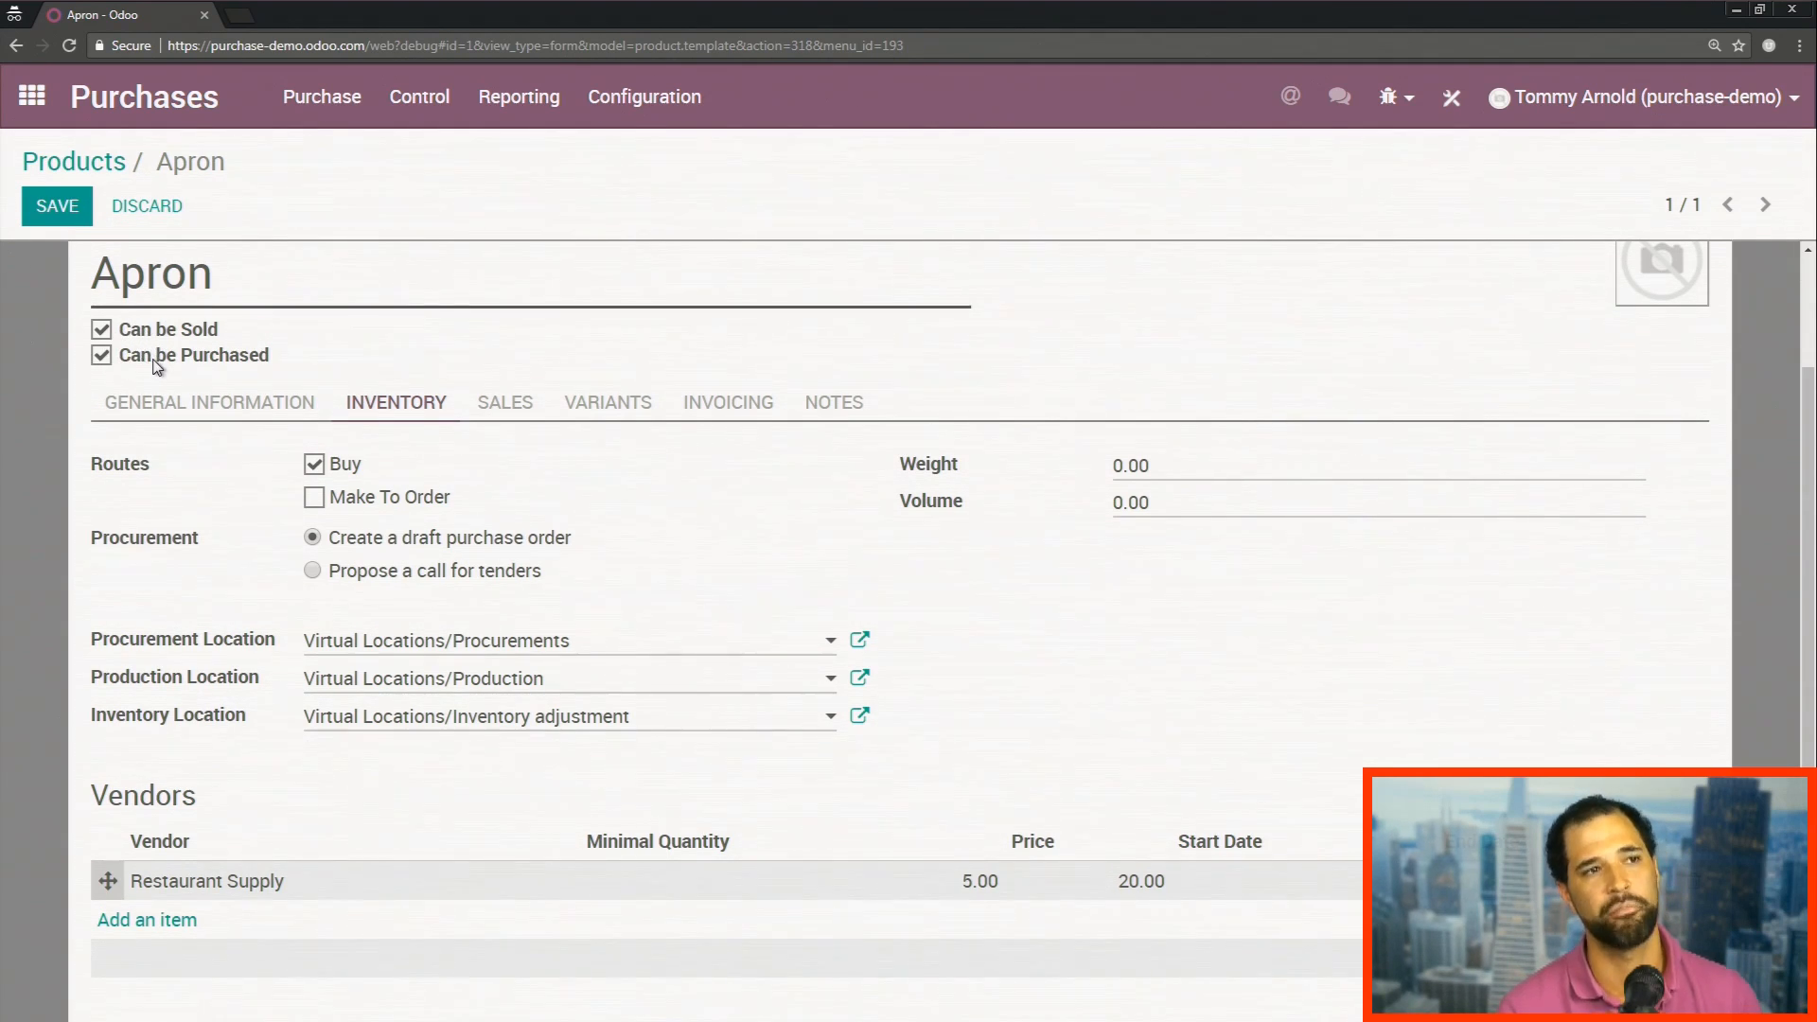
# Step: Disable the Apron's Can be Sold option, enable it again and return to its inventory settings
pyautogui.click(102, 331)
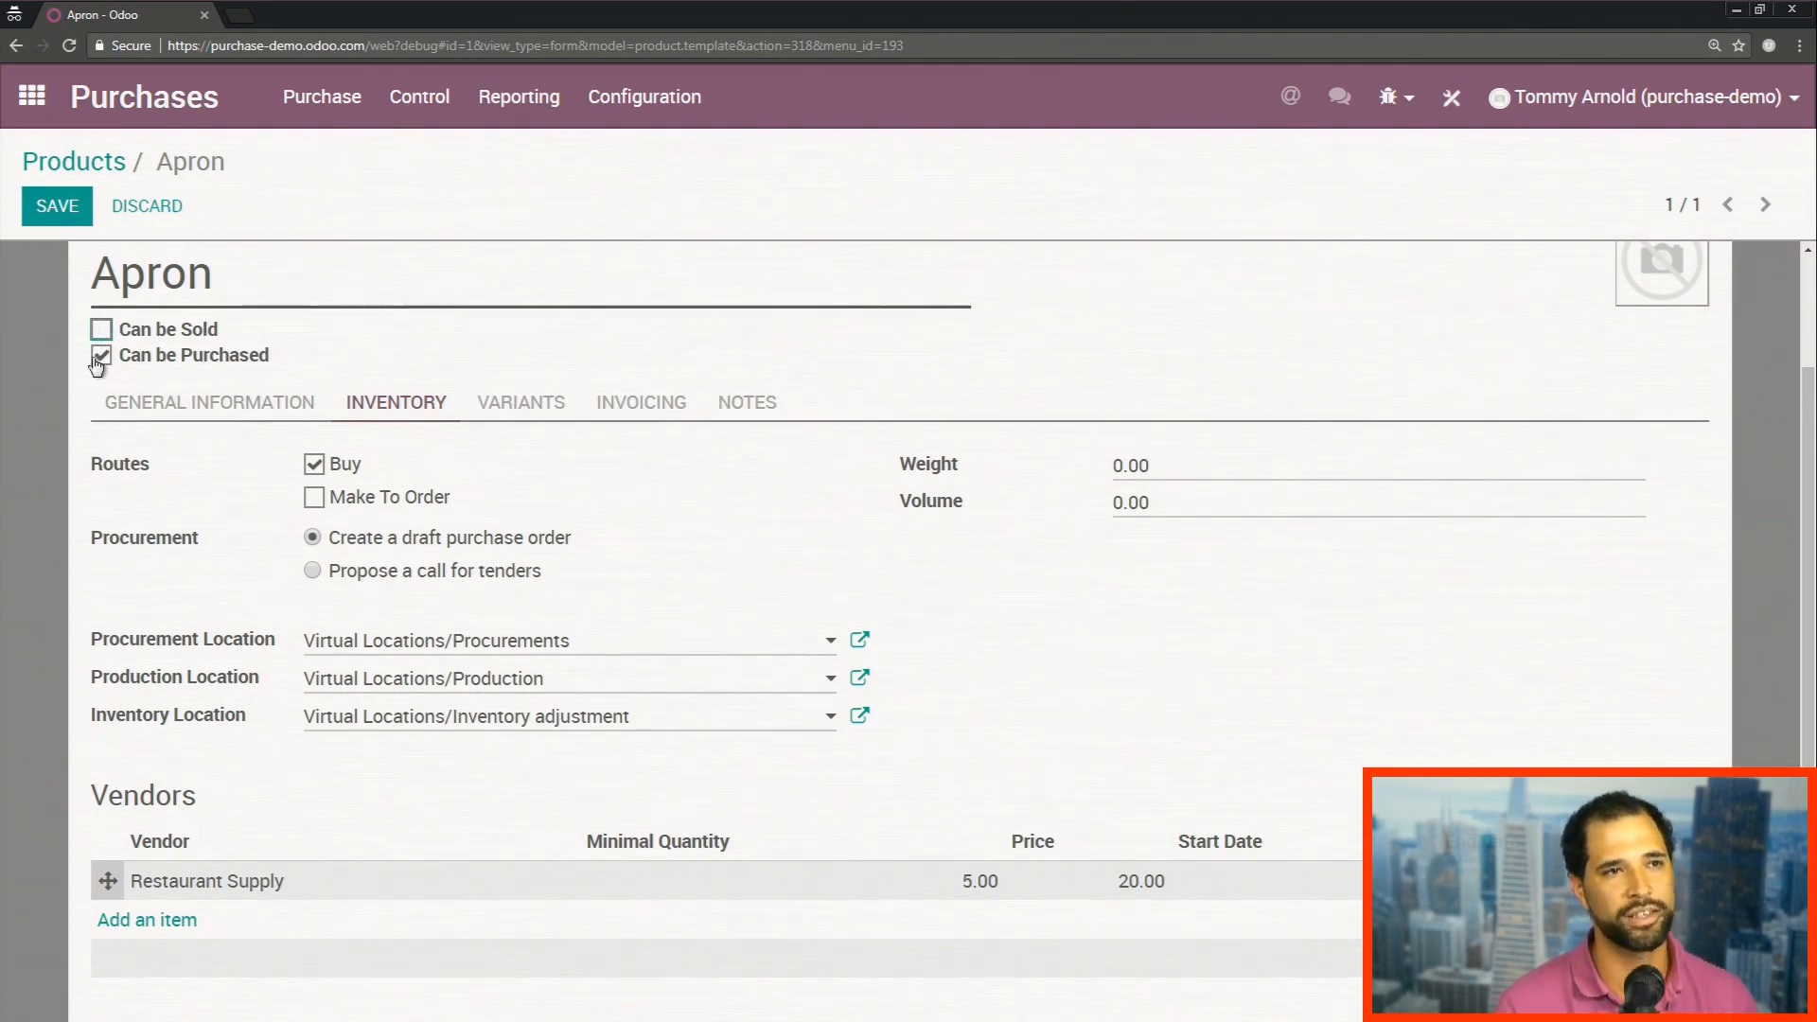
pyautogui.click(102, 331)
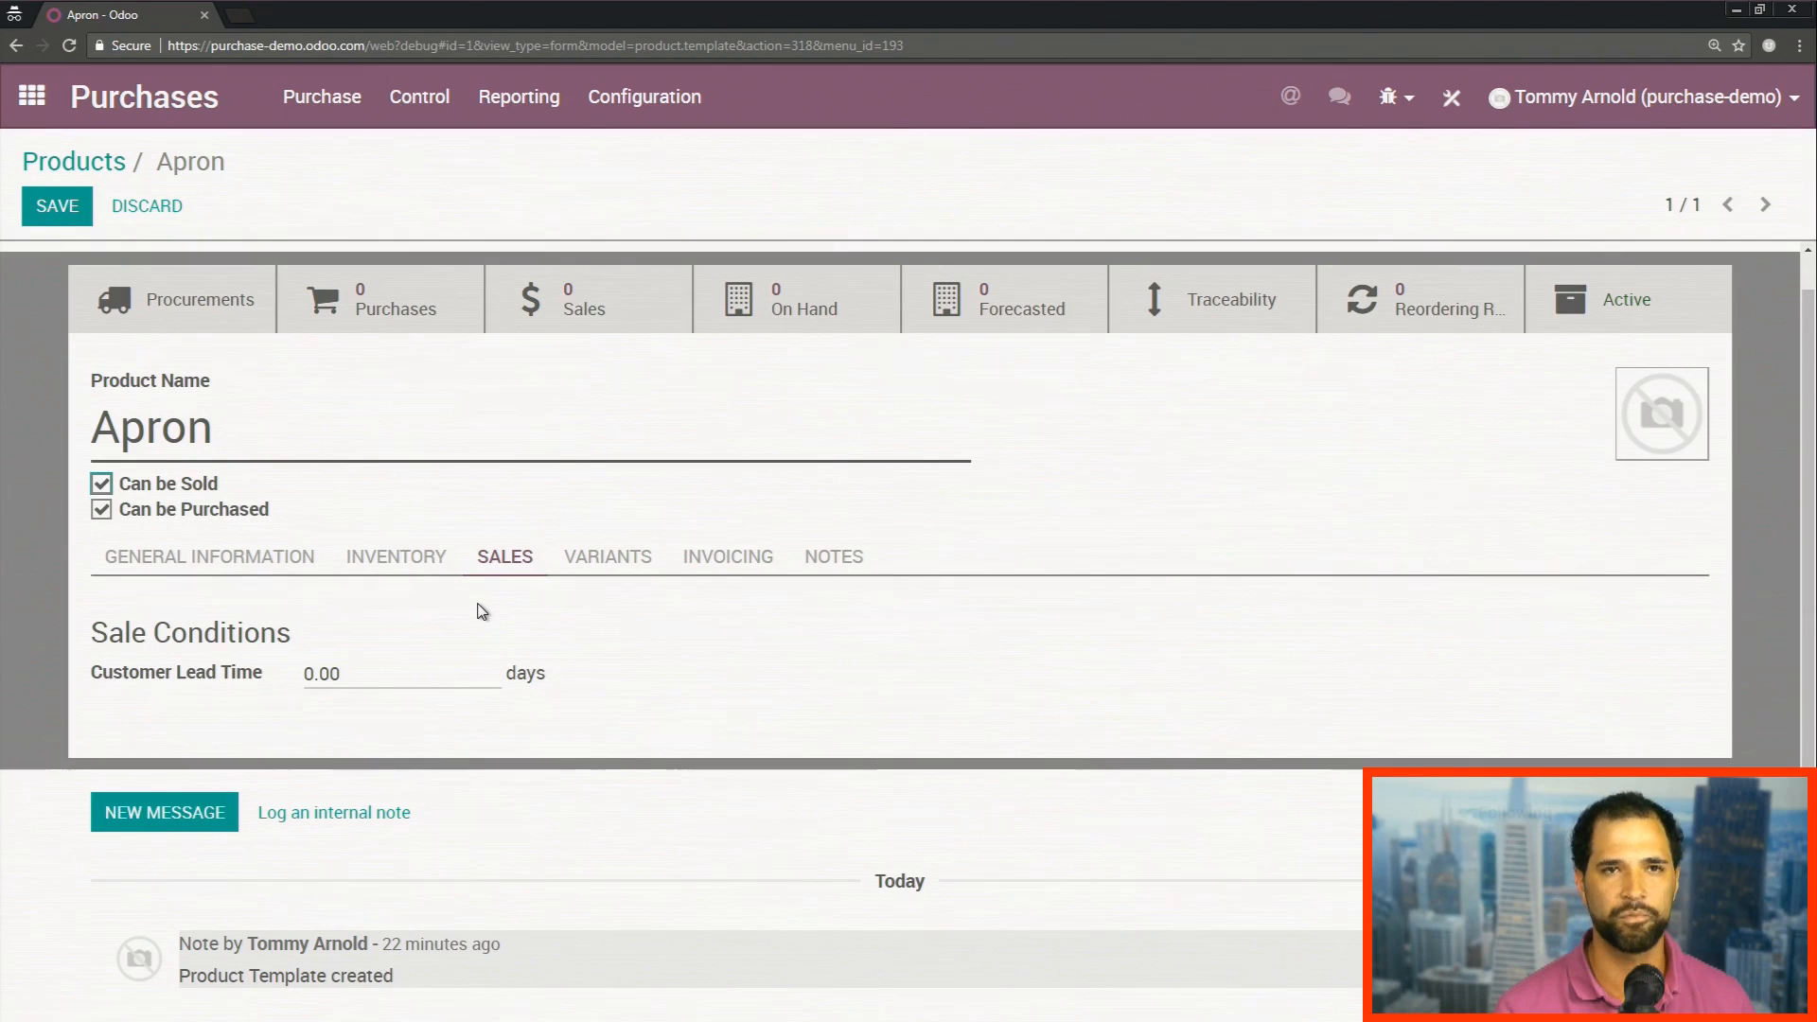
pyautogui.click(395, 558)
pyautogui.scroll(-2, 398, 572)
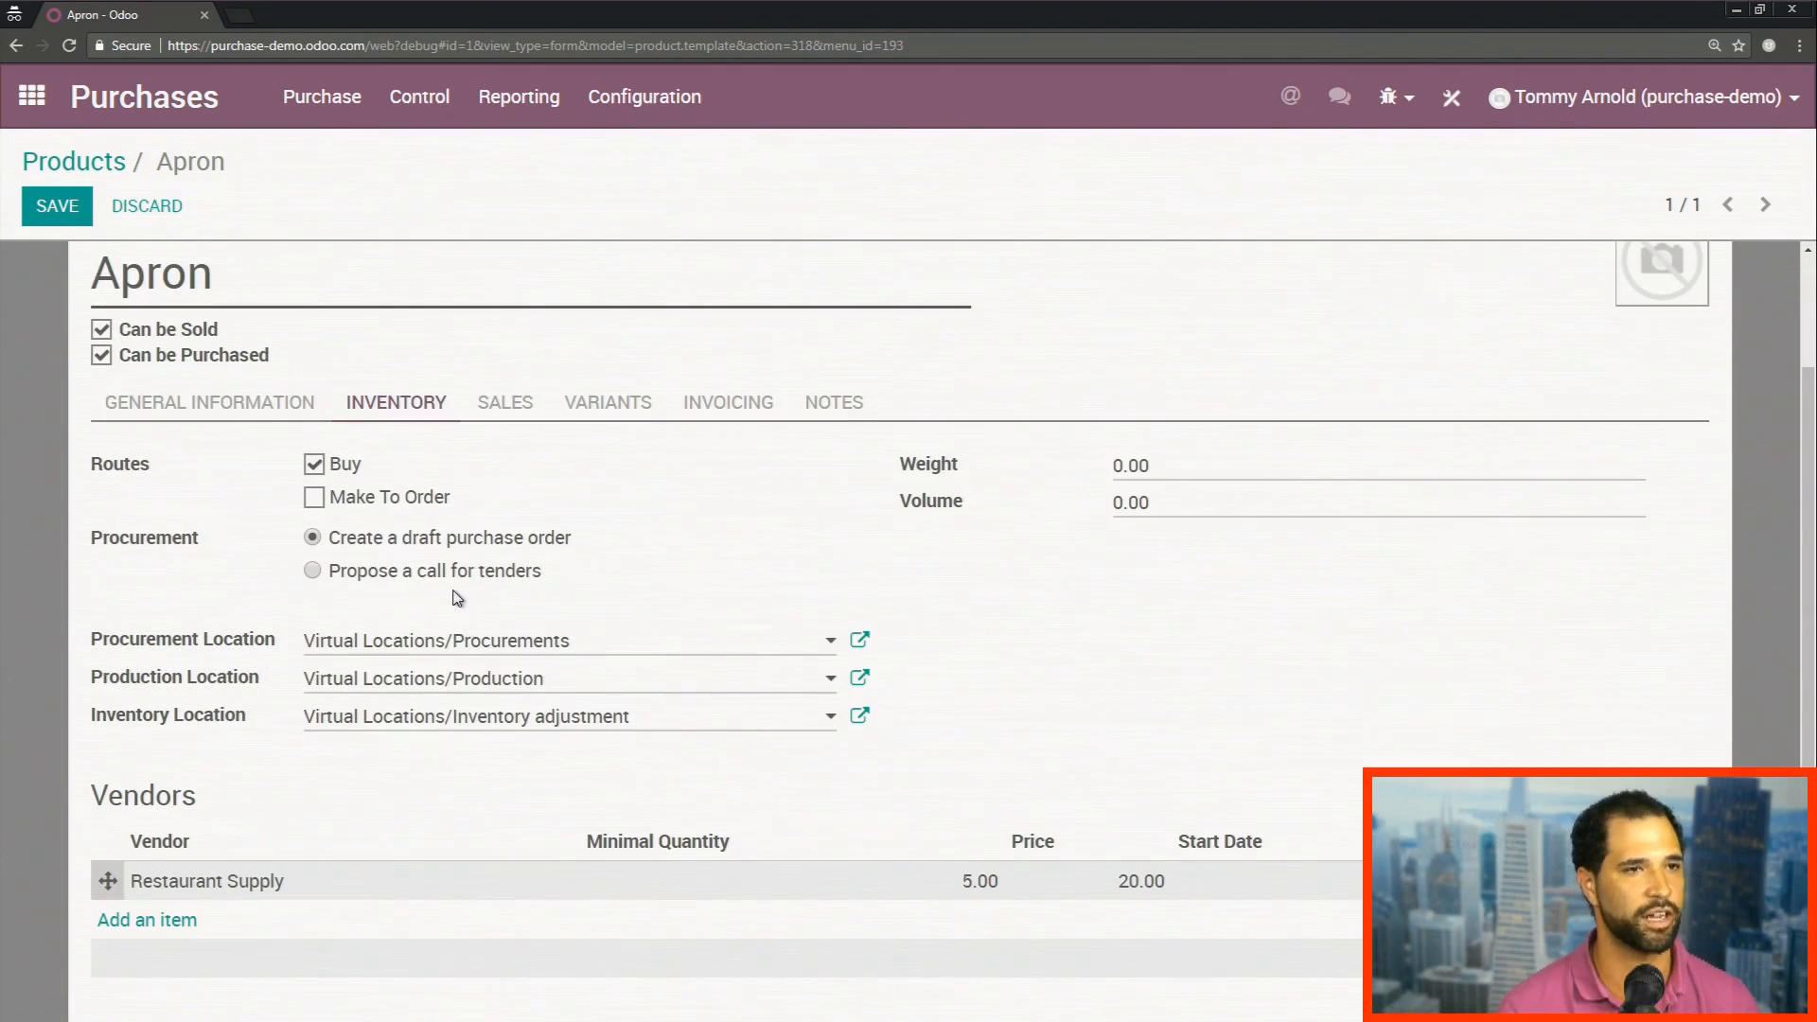
# Step: Look at the blank vendor entry form for the Apron, discard it, and check the product's on-hand and forecasted quantities
pyautogui.scroll(-2, 379, 608)
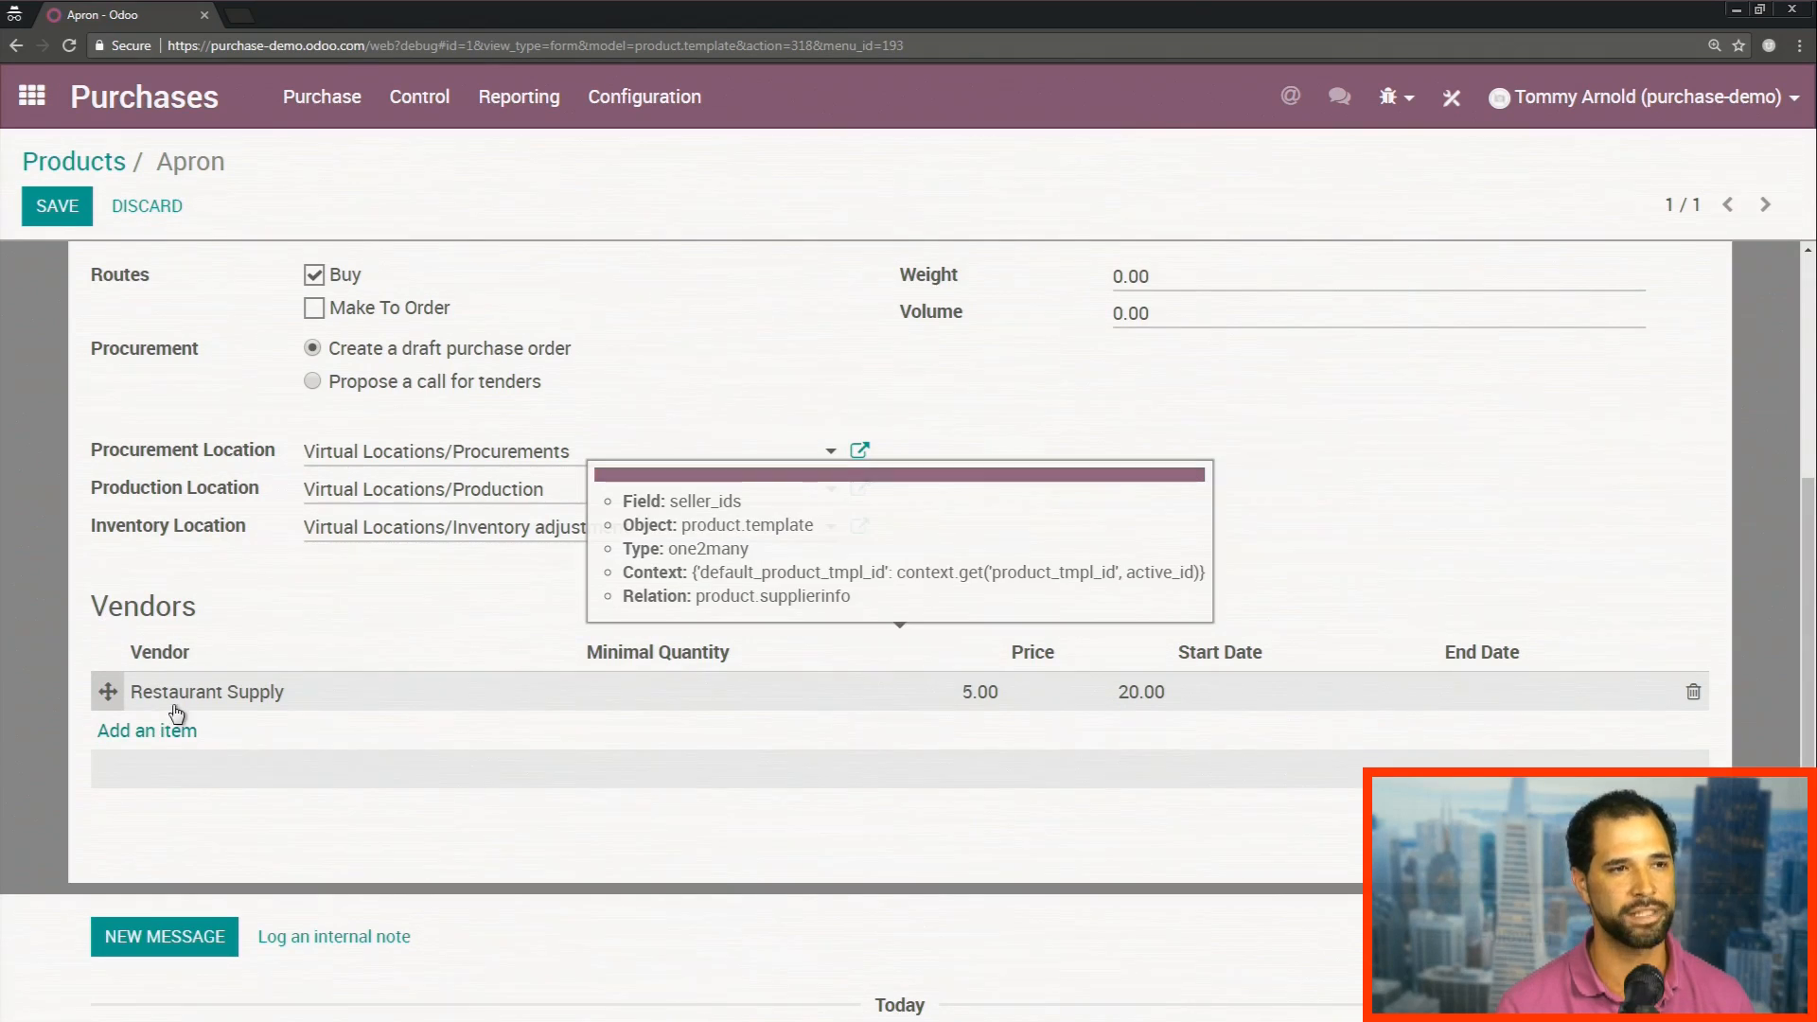
pyautogui.click(161, 739)
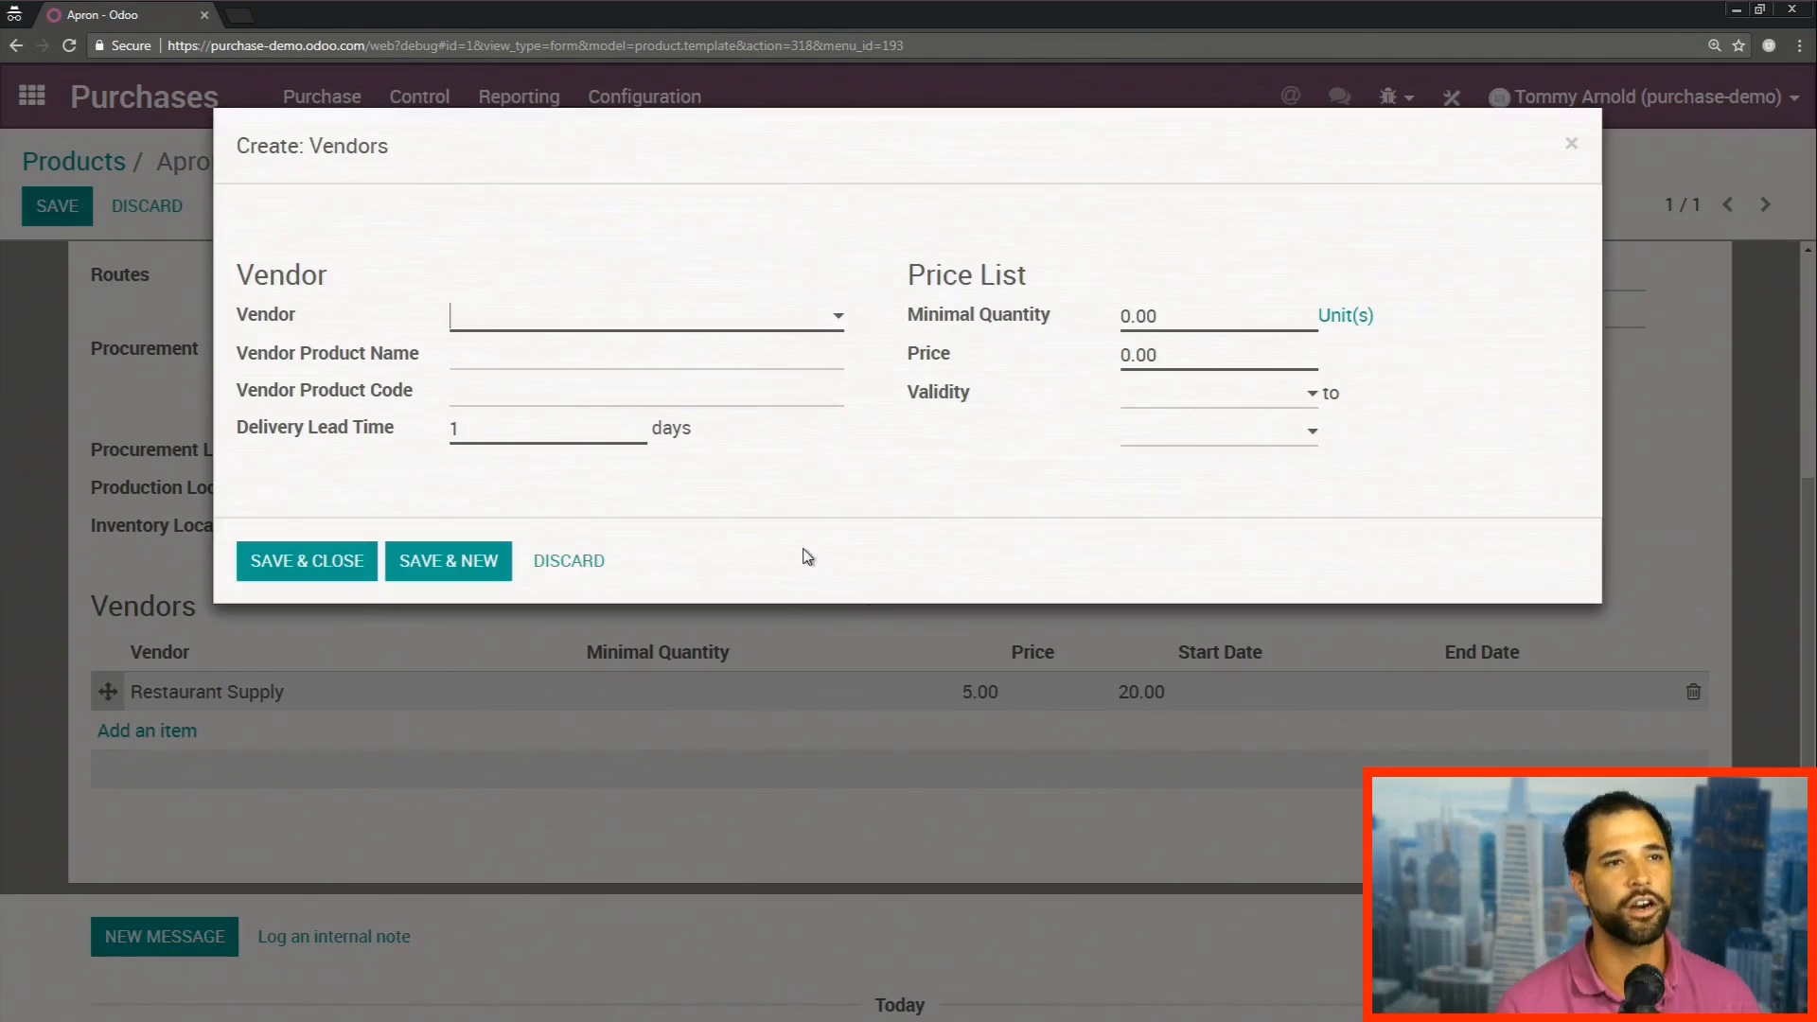
pyautogui.click(598, 566)
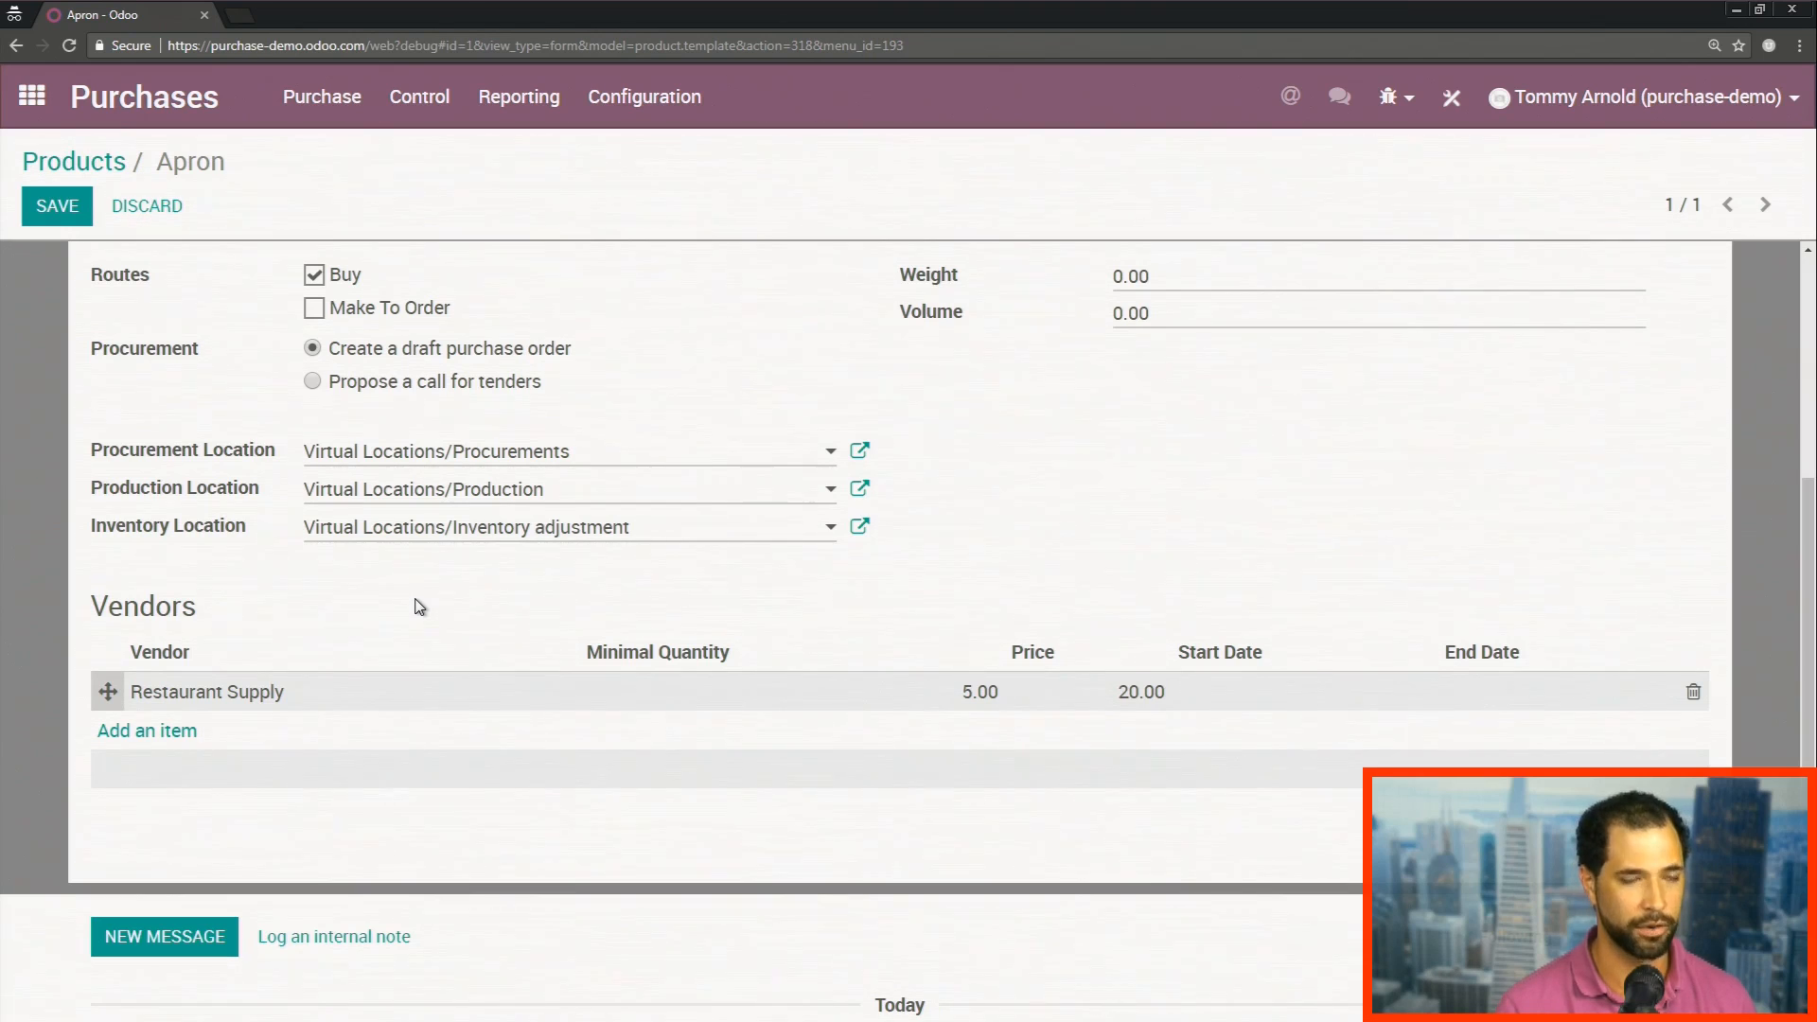
pyautogui.scroll(5, 487, 630)
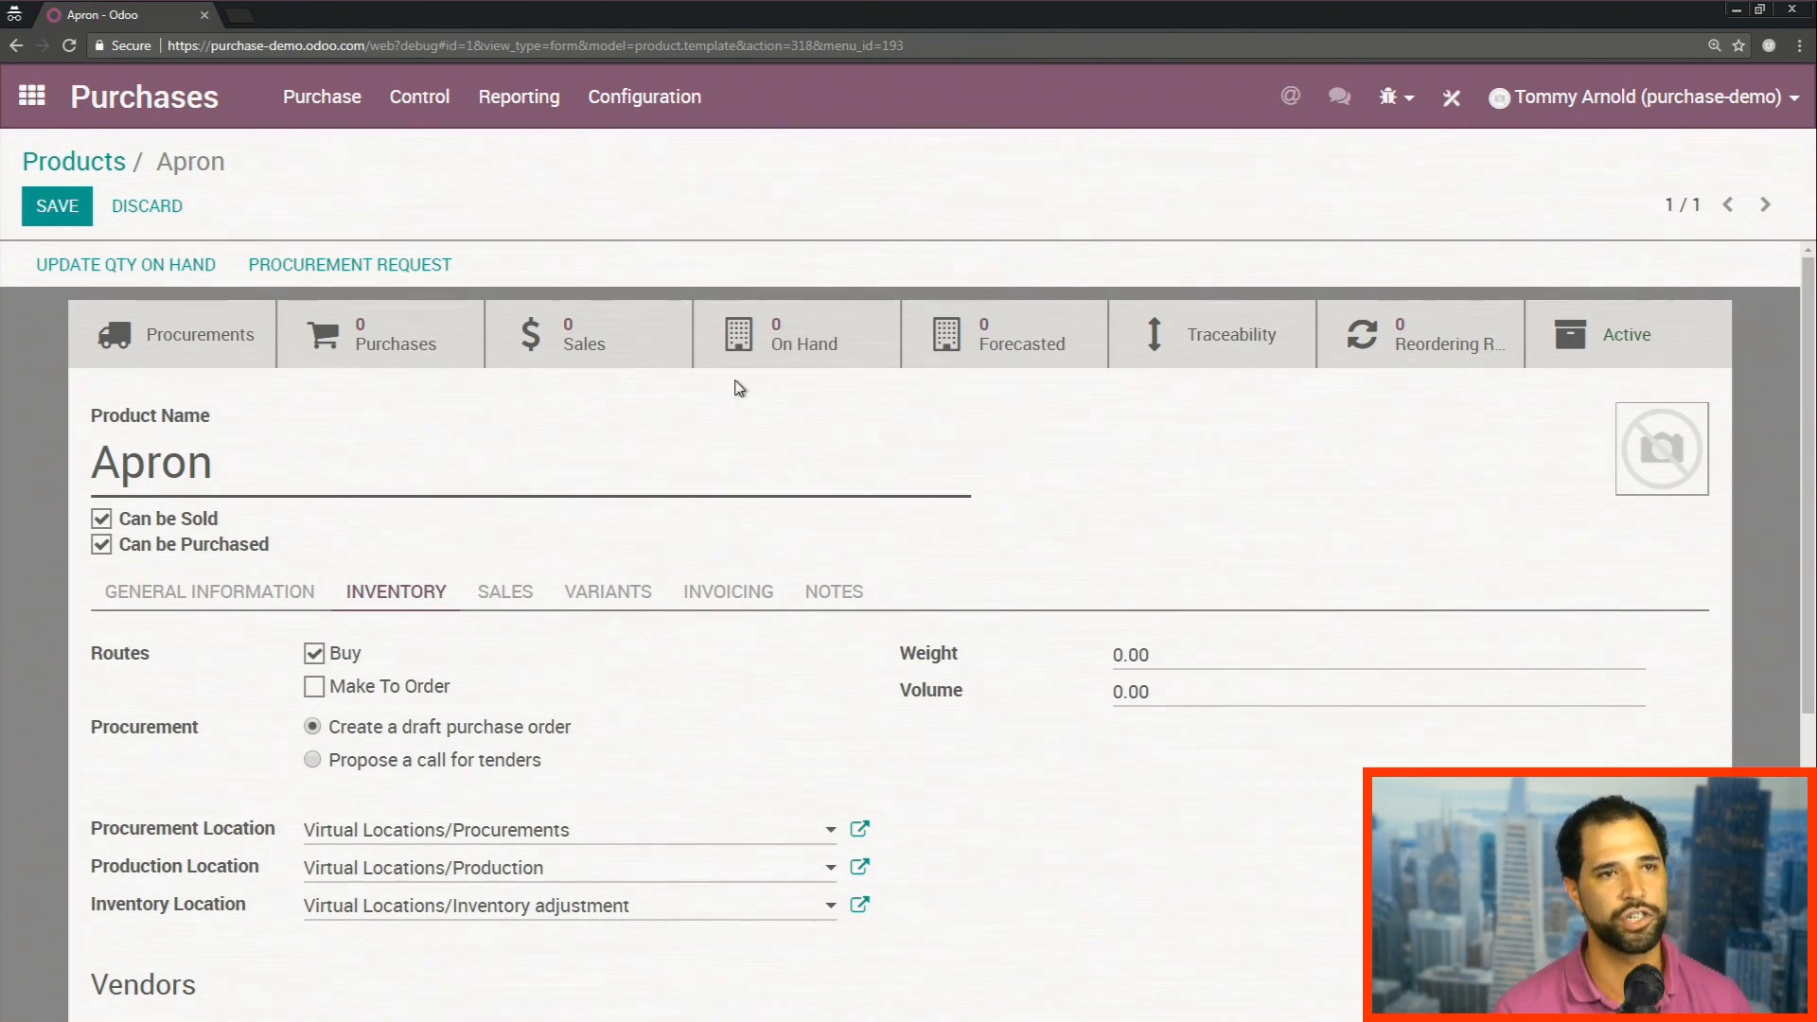
pyautogui.moveTo(860, 340)
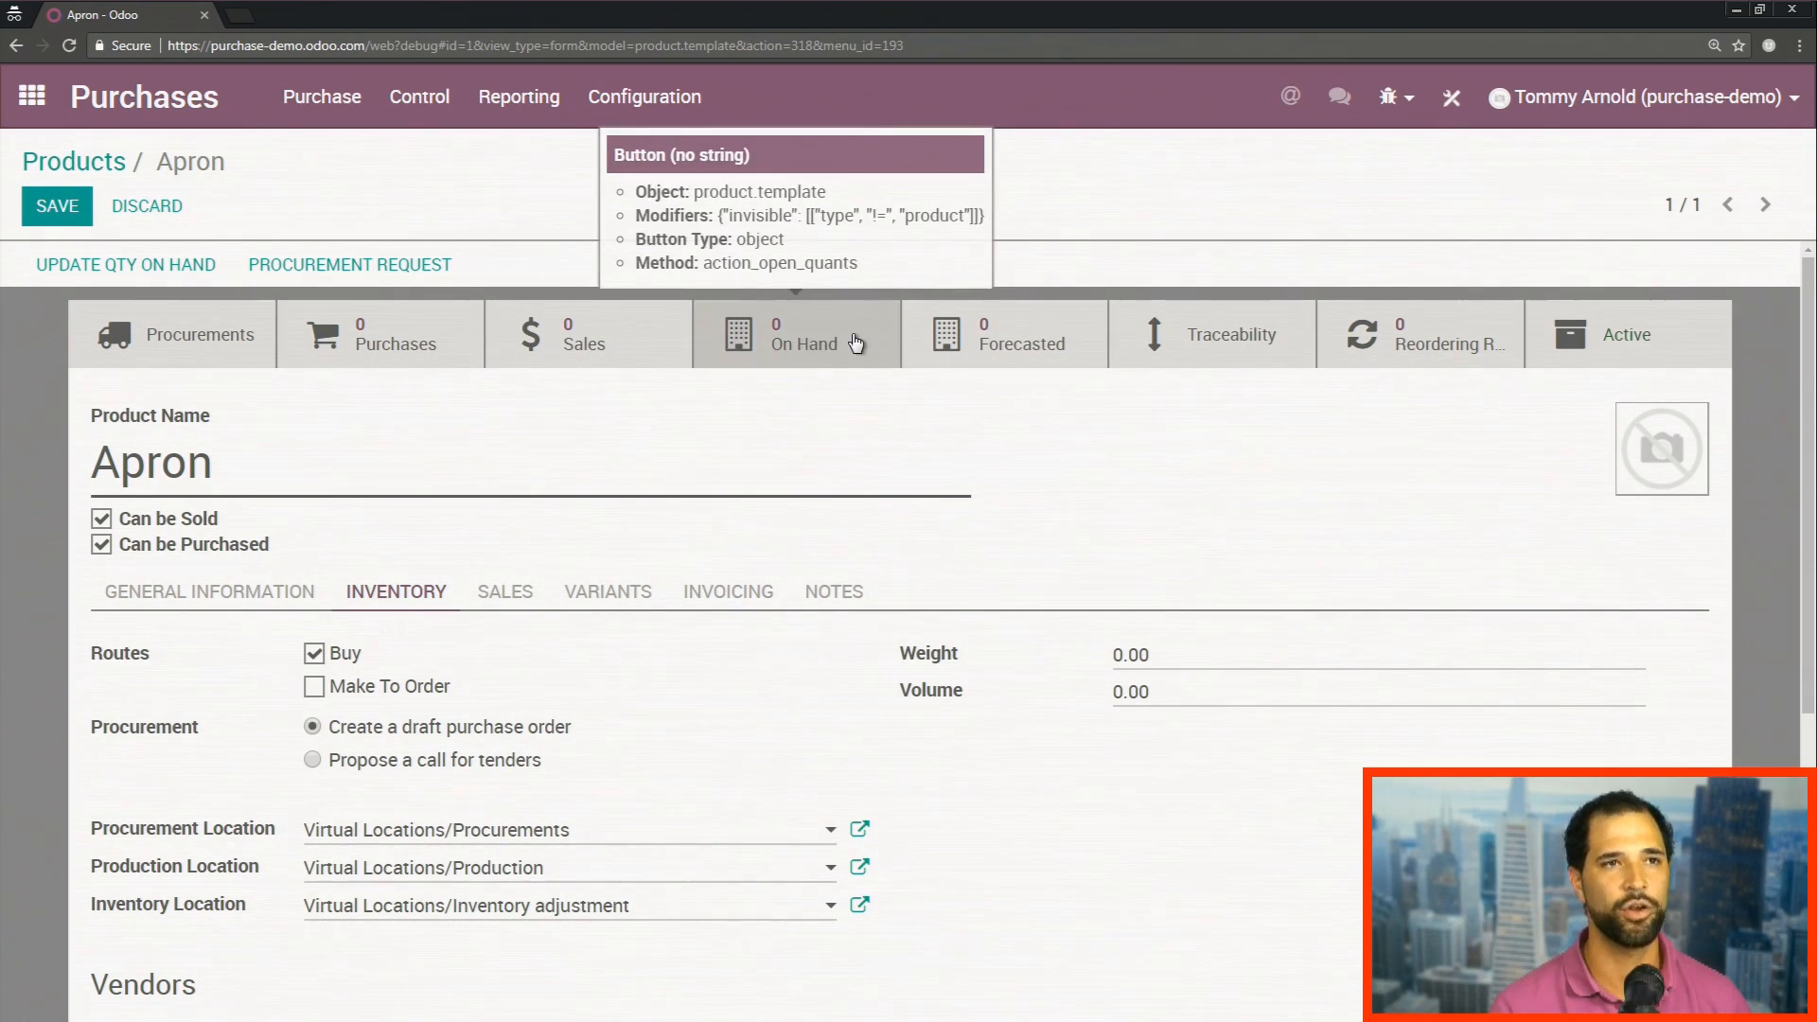
pyautogui.moveTo(1035, 350)
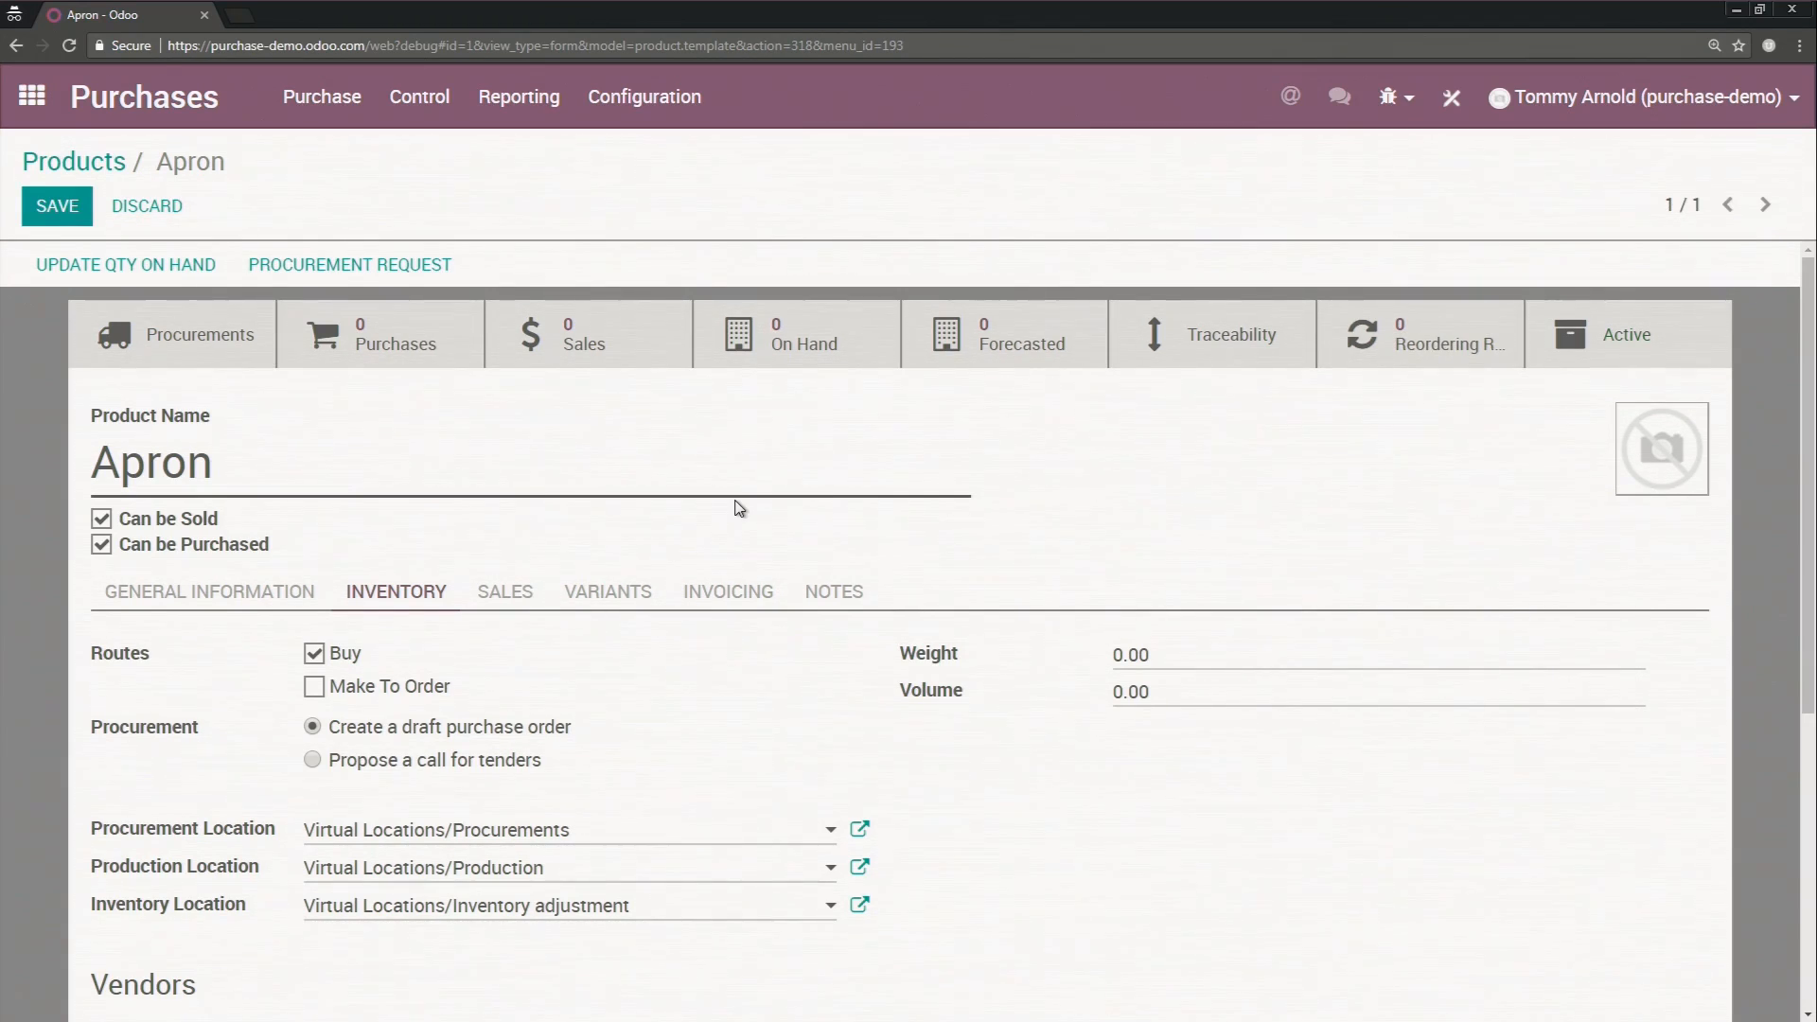
# Step: Add a variant attribute line to the Apron and name its new attribute Blue Apron
pyautogui.click(632, 592)
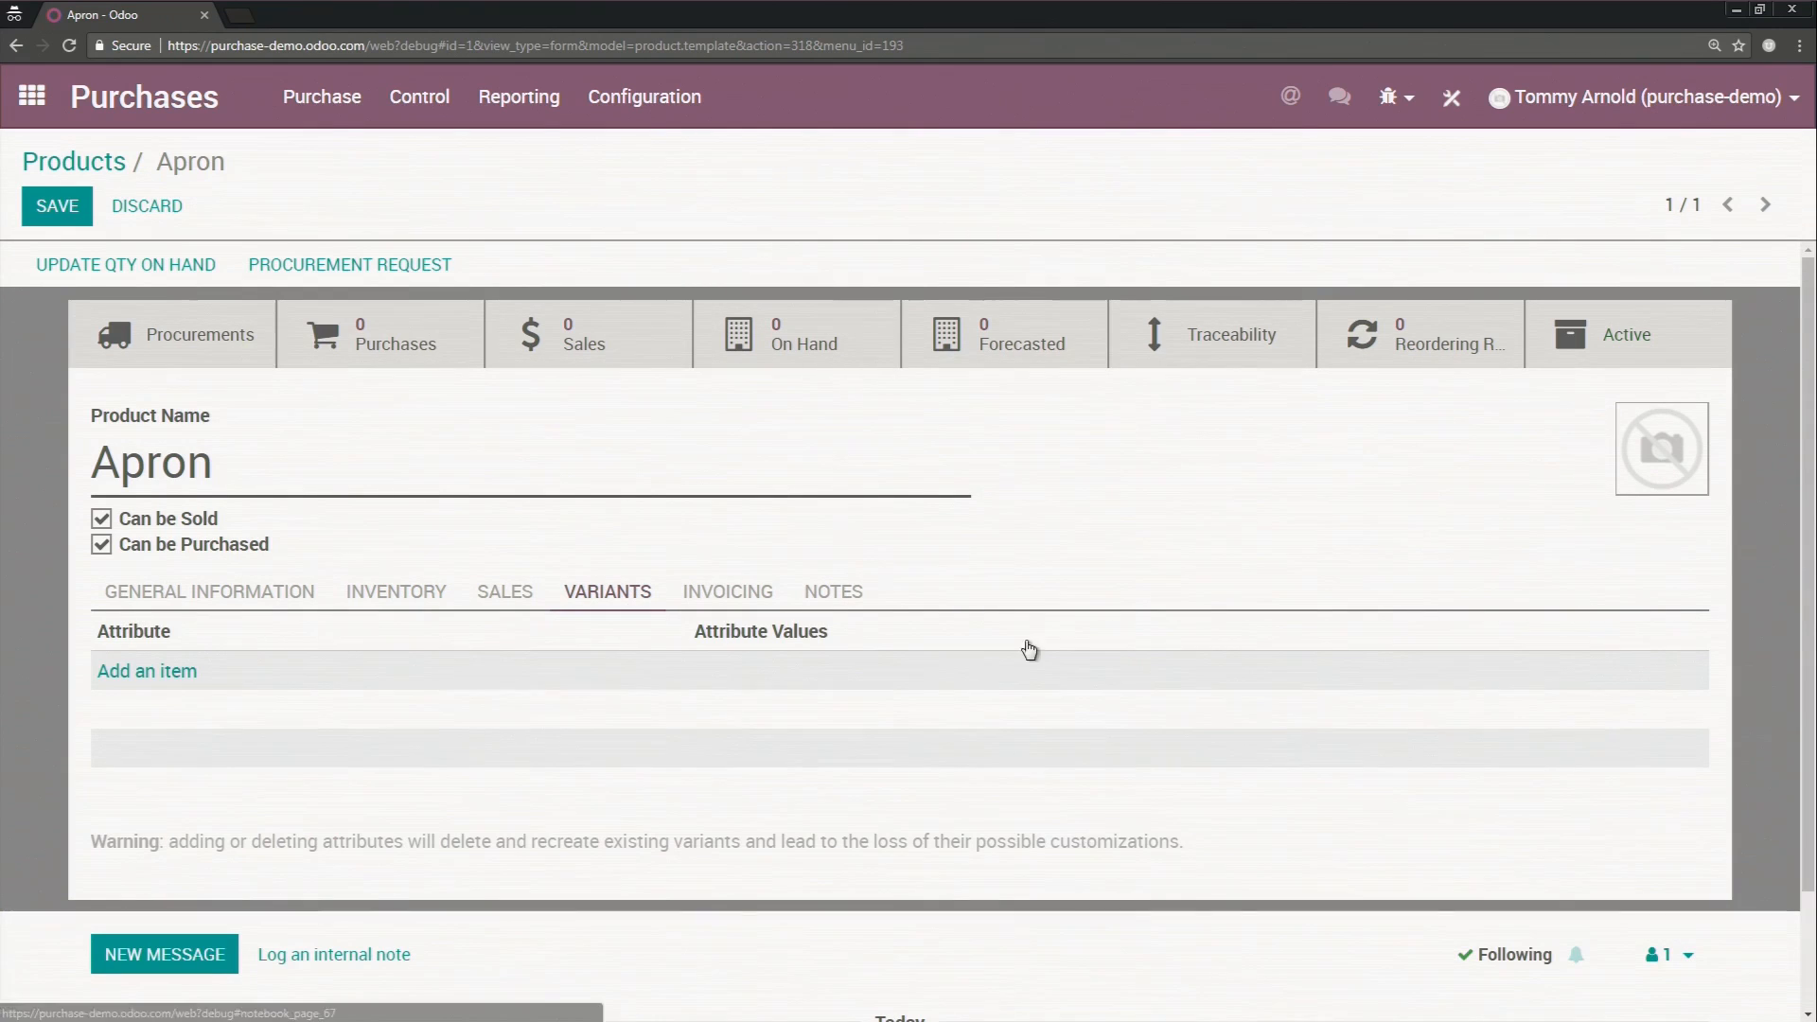
pyautogui.click(154, 672)
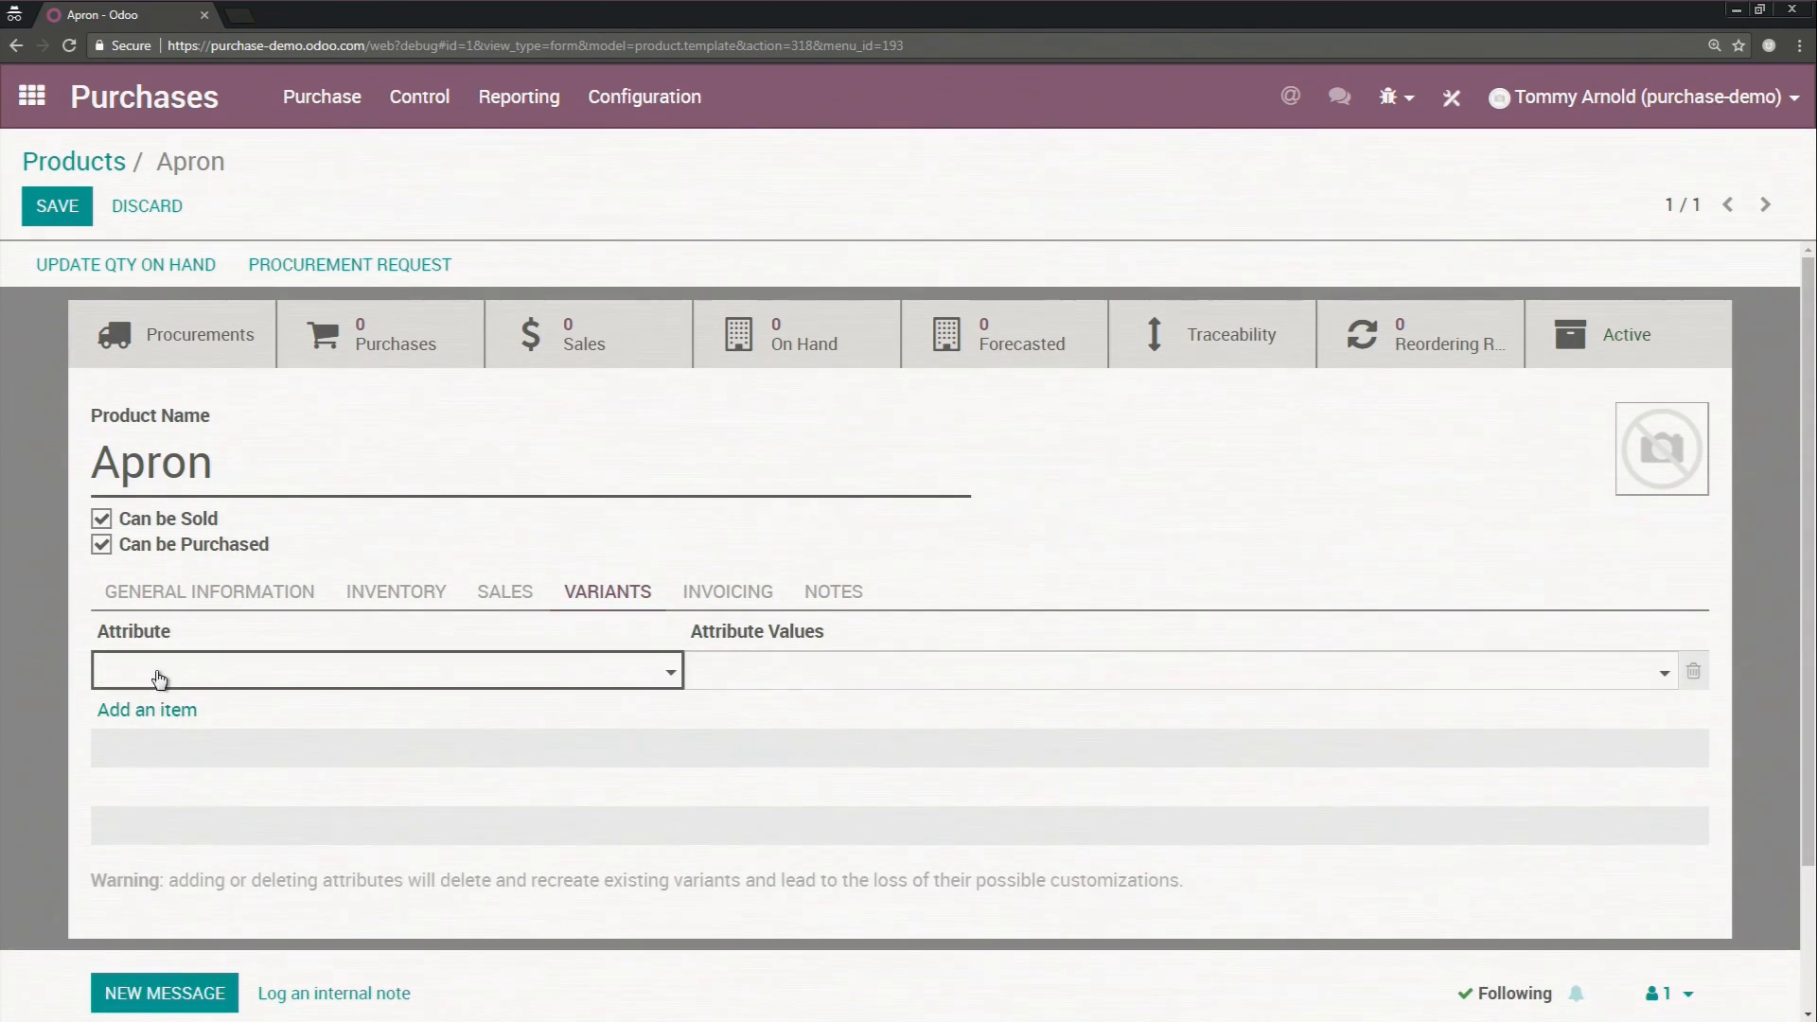
pyautogui.click(202, 713)
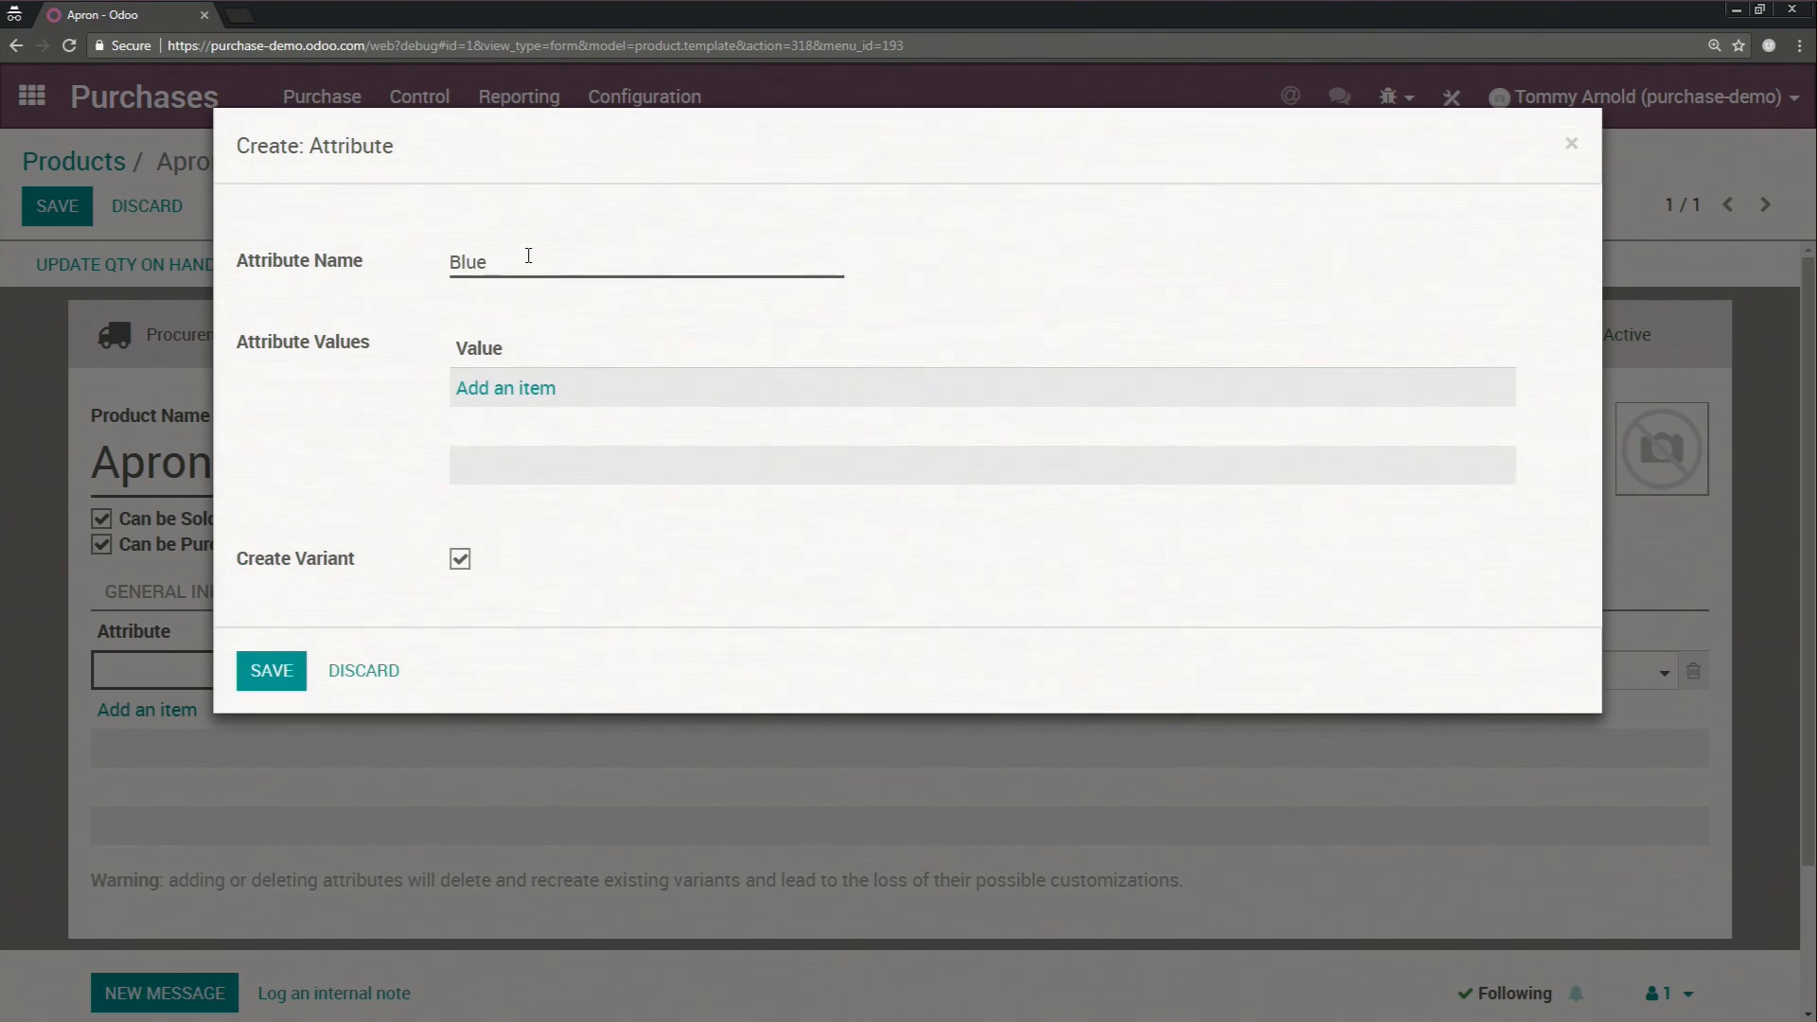
pyautogui.write('Blue A;ron')
pyautogui.press('BackSpace')
pyautogui.press('BackSpace')
pyautogui.press('BackSpace')
pyautogui.press('BackSpace')
pyautogui.write('pron')
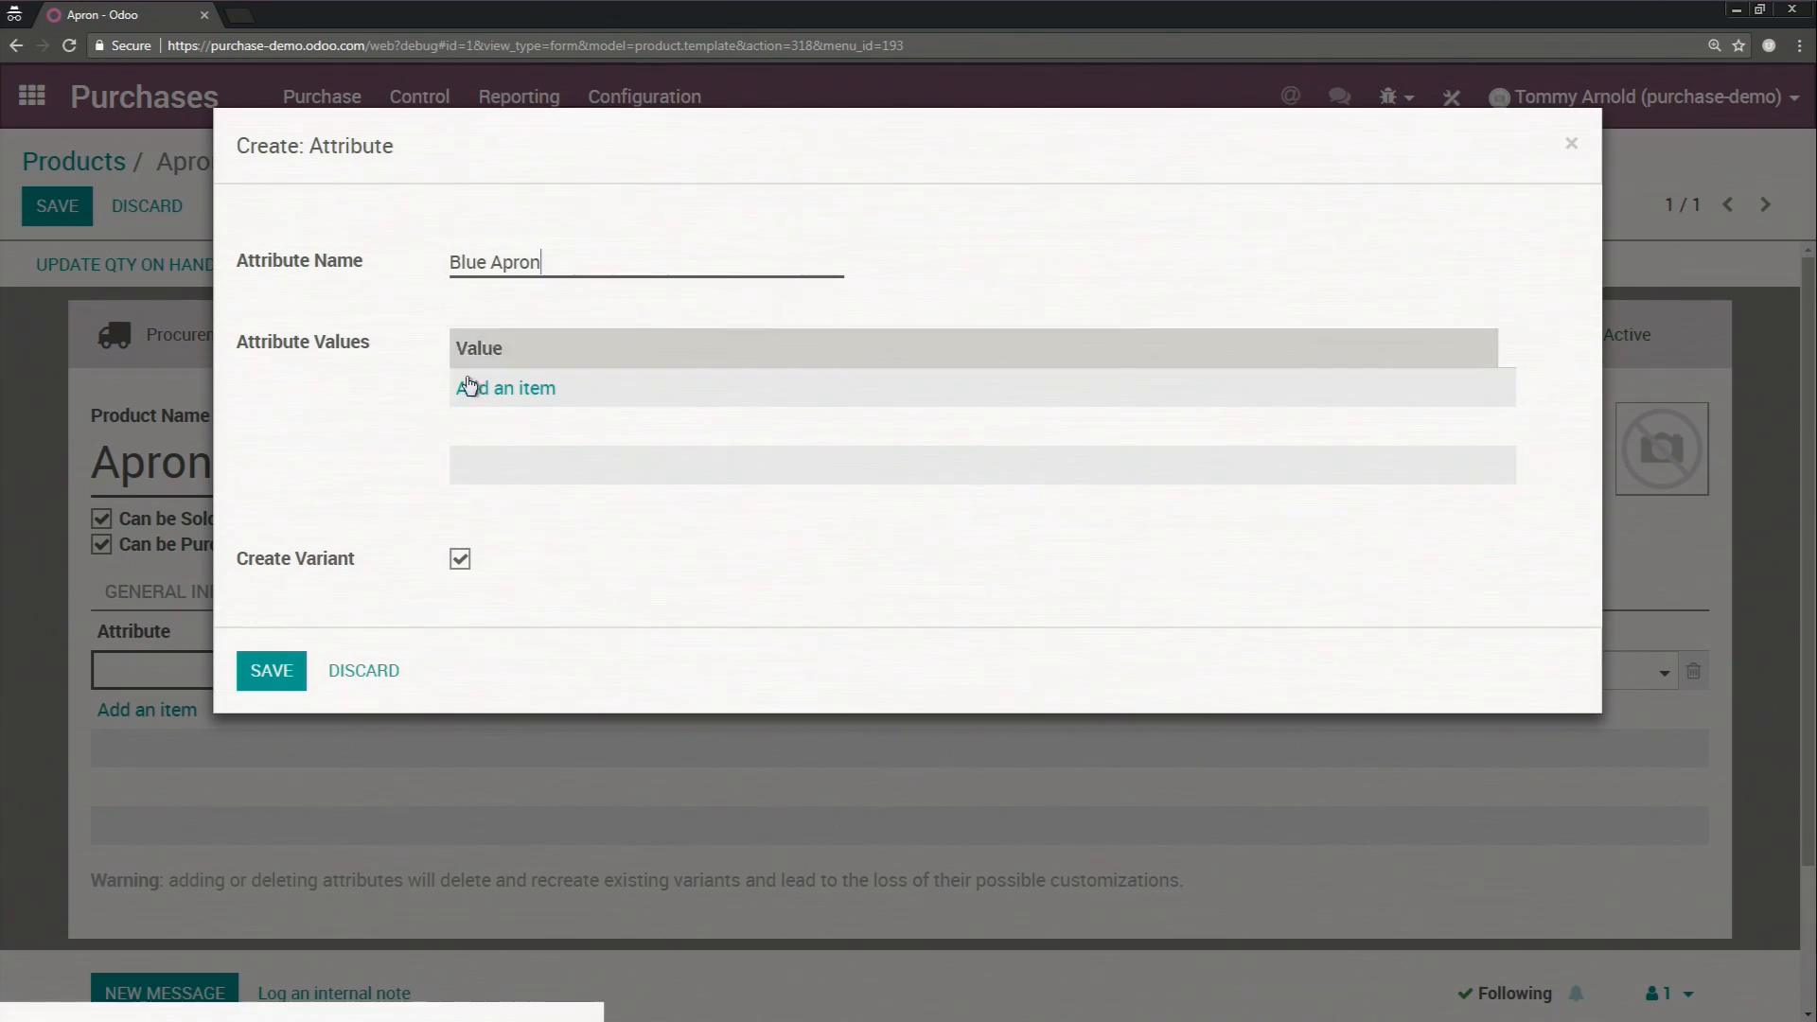
# Step: Add the value Blue to the Blue Apron attribute and save the attribute
pyautogui.click(470, 385)
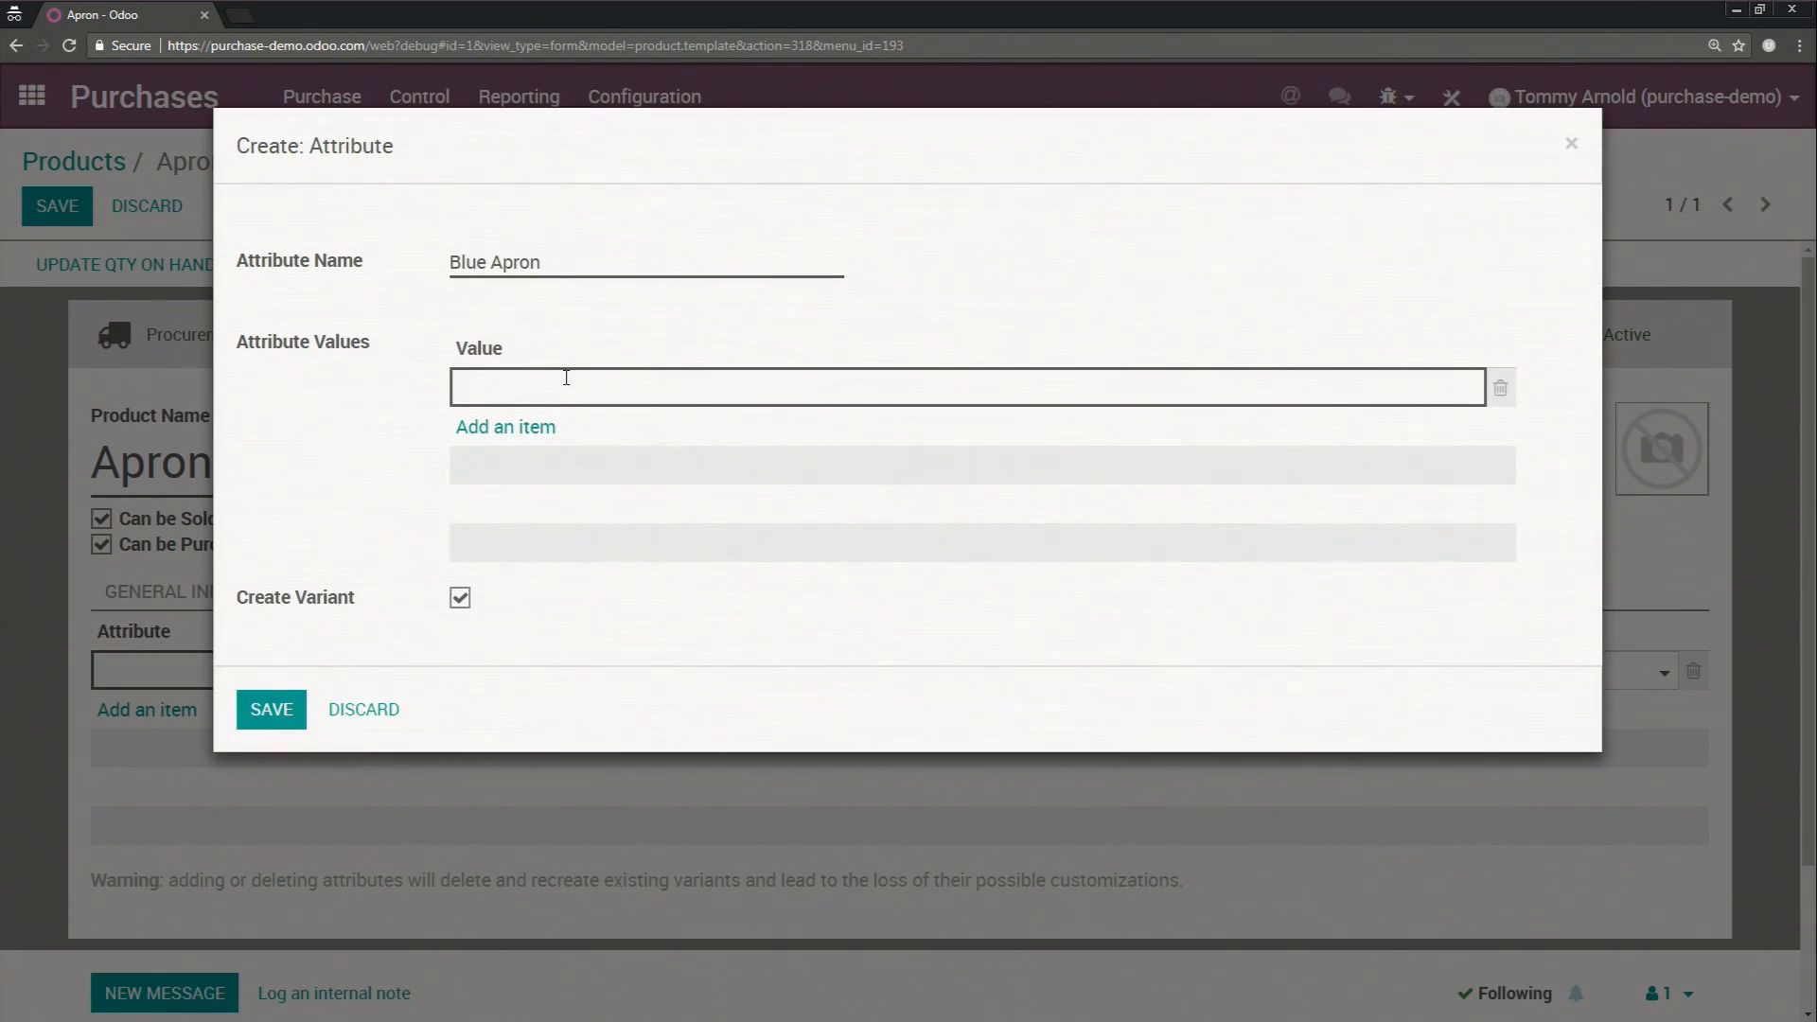
pyautogui.write('Blue')
pyautogui.click(272, 710)
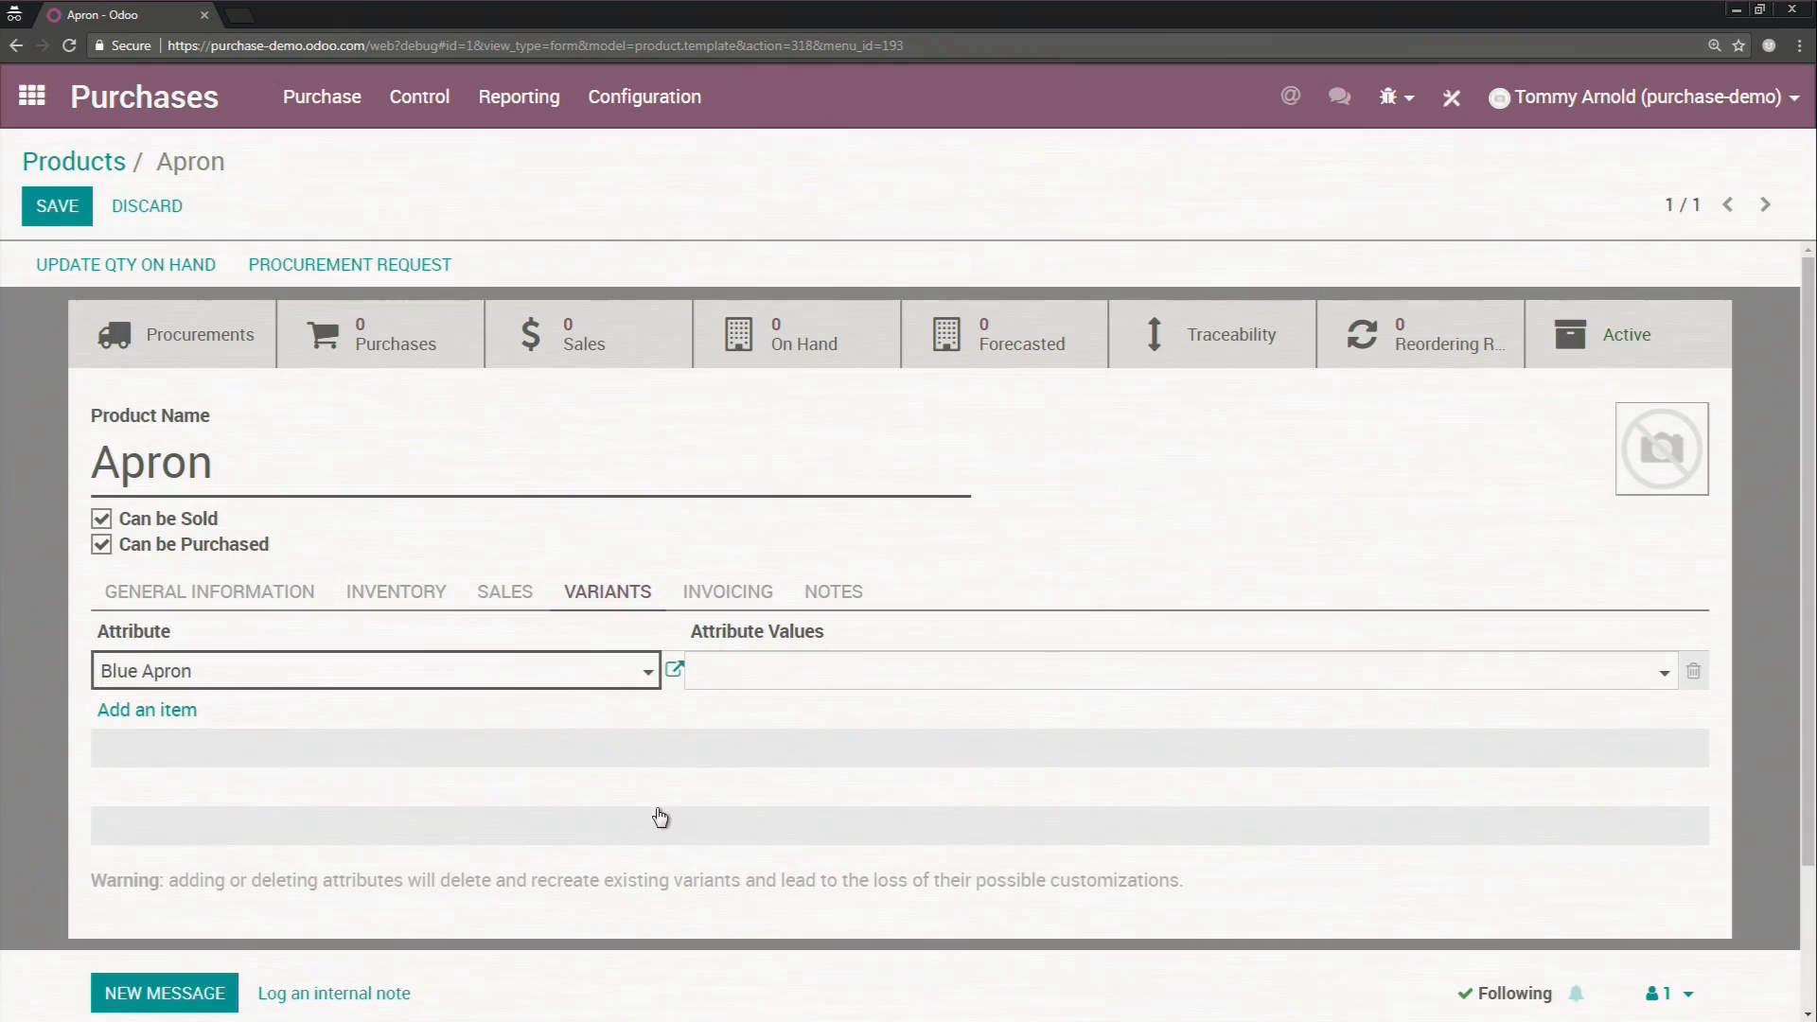
# Step: Assign the value Blue to the Blue Apron attribute line and save the product
pyautogui.click(819, 685)
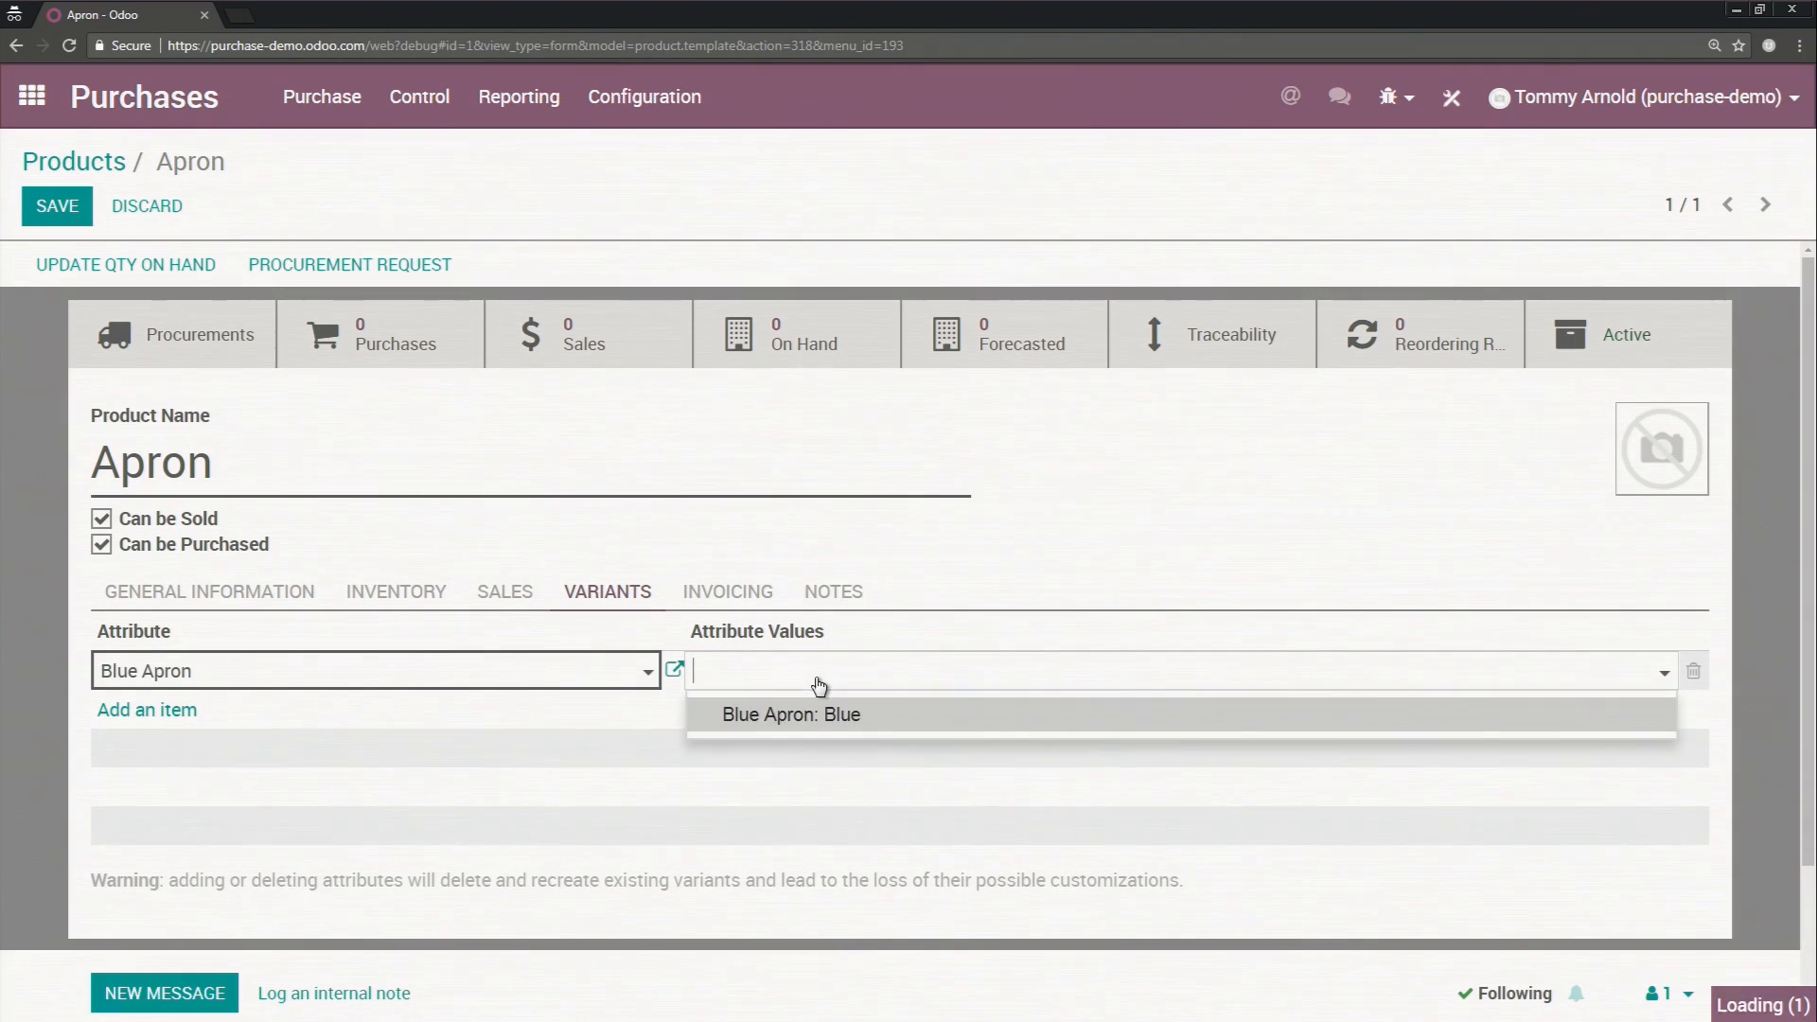
pyautogui.click(816, 725)
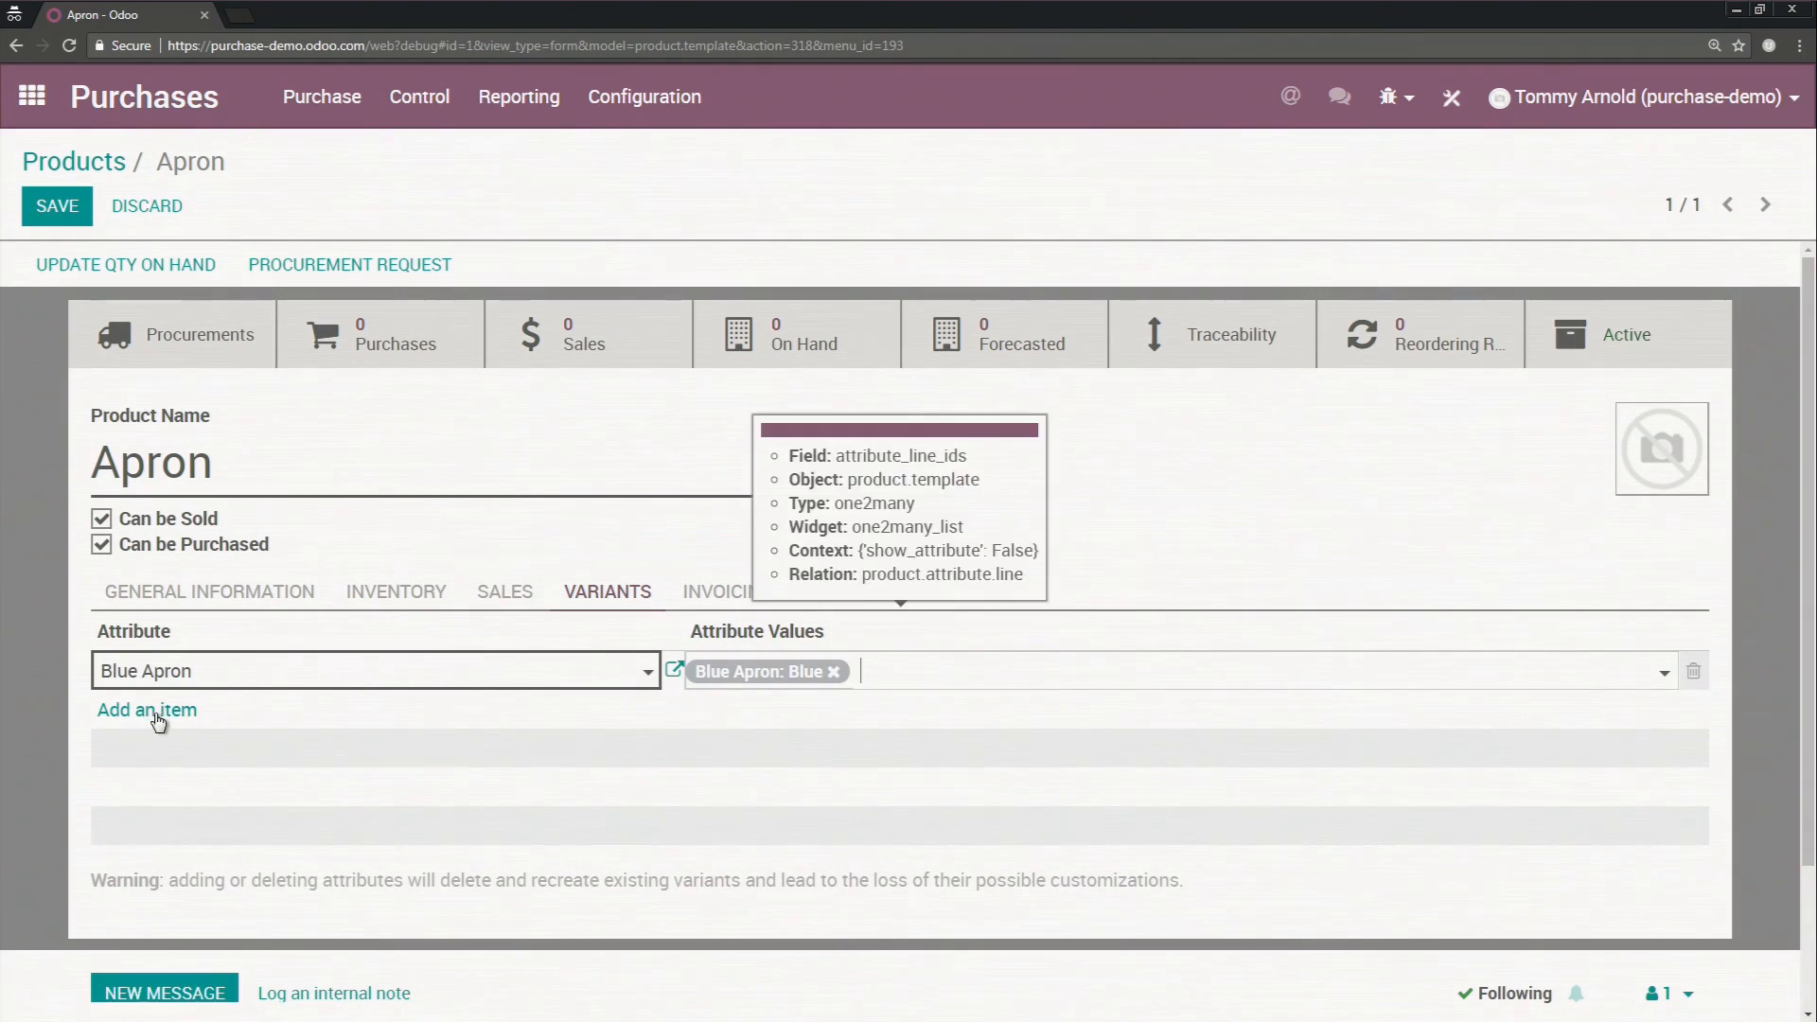
pyautogui.click(57, 205)
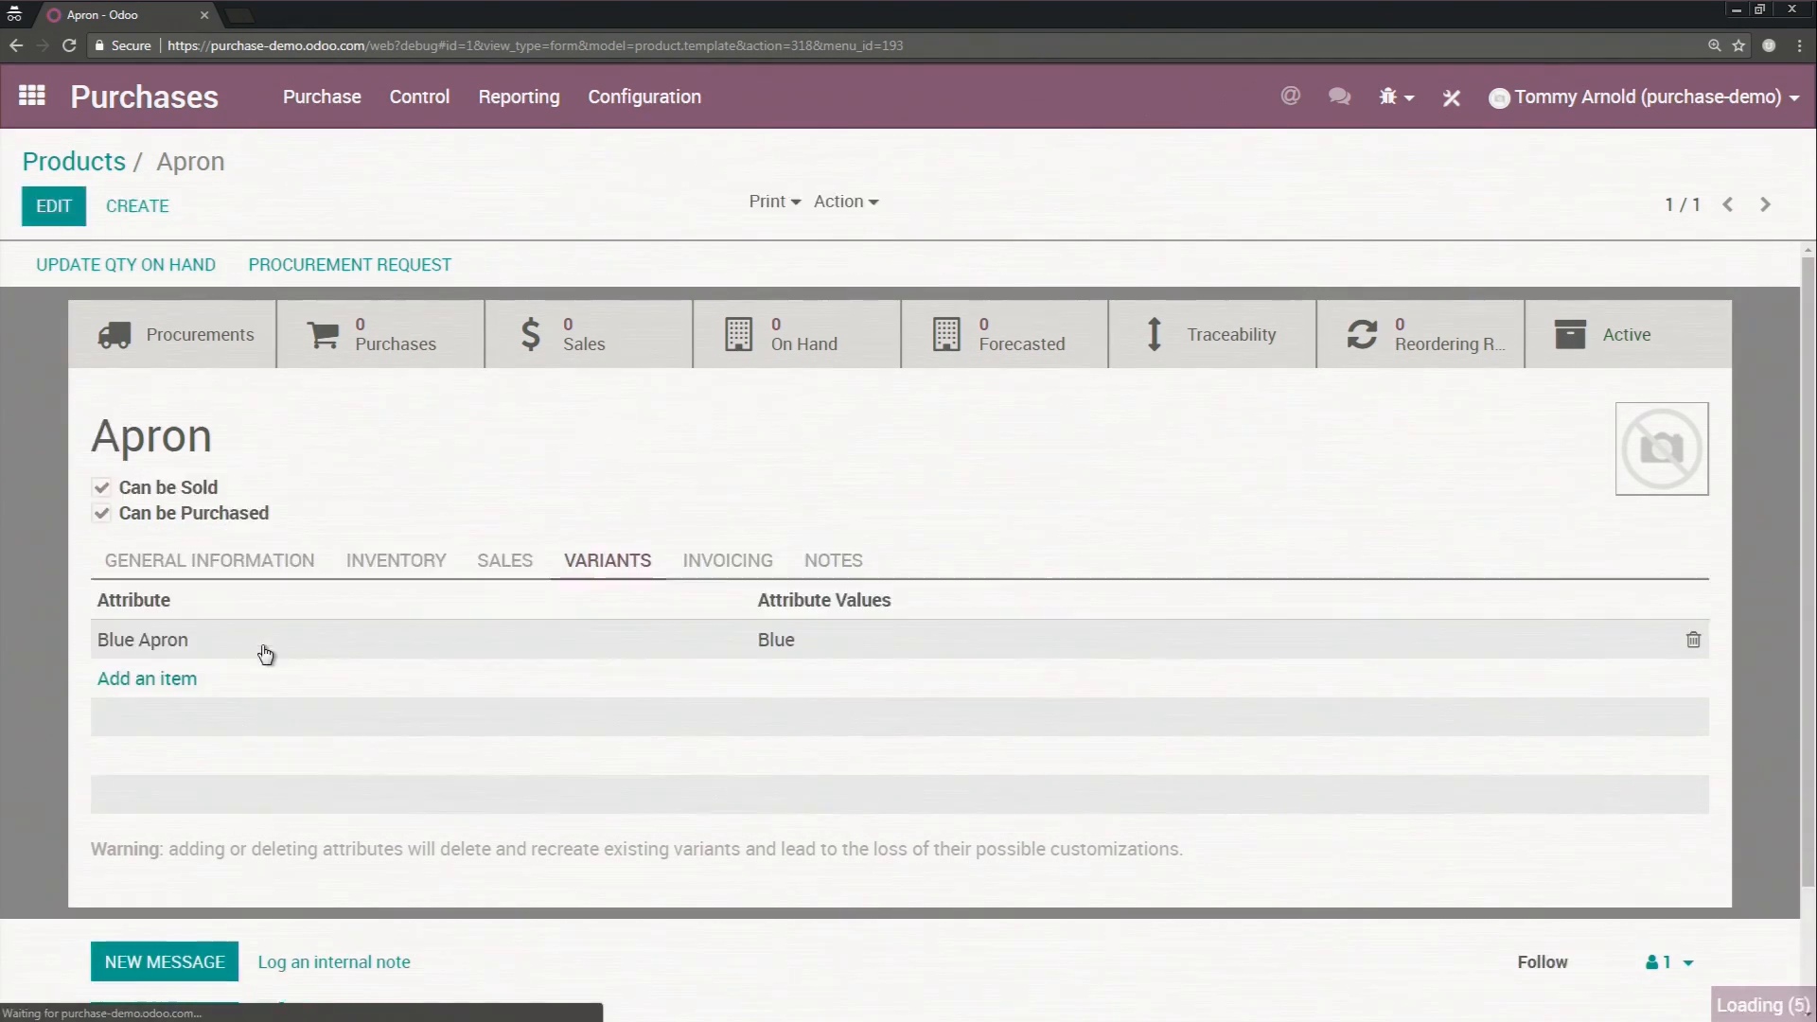
# Step: Reopen the Apron product for editing and add a second variant line with a new attribute named Red Apron
pyautogui.click(90, 165)
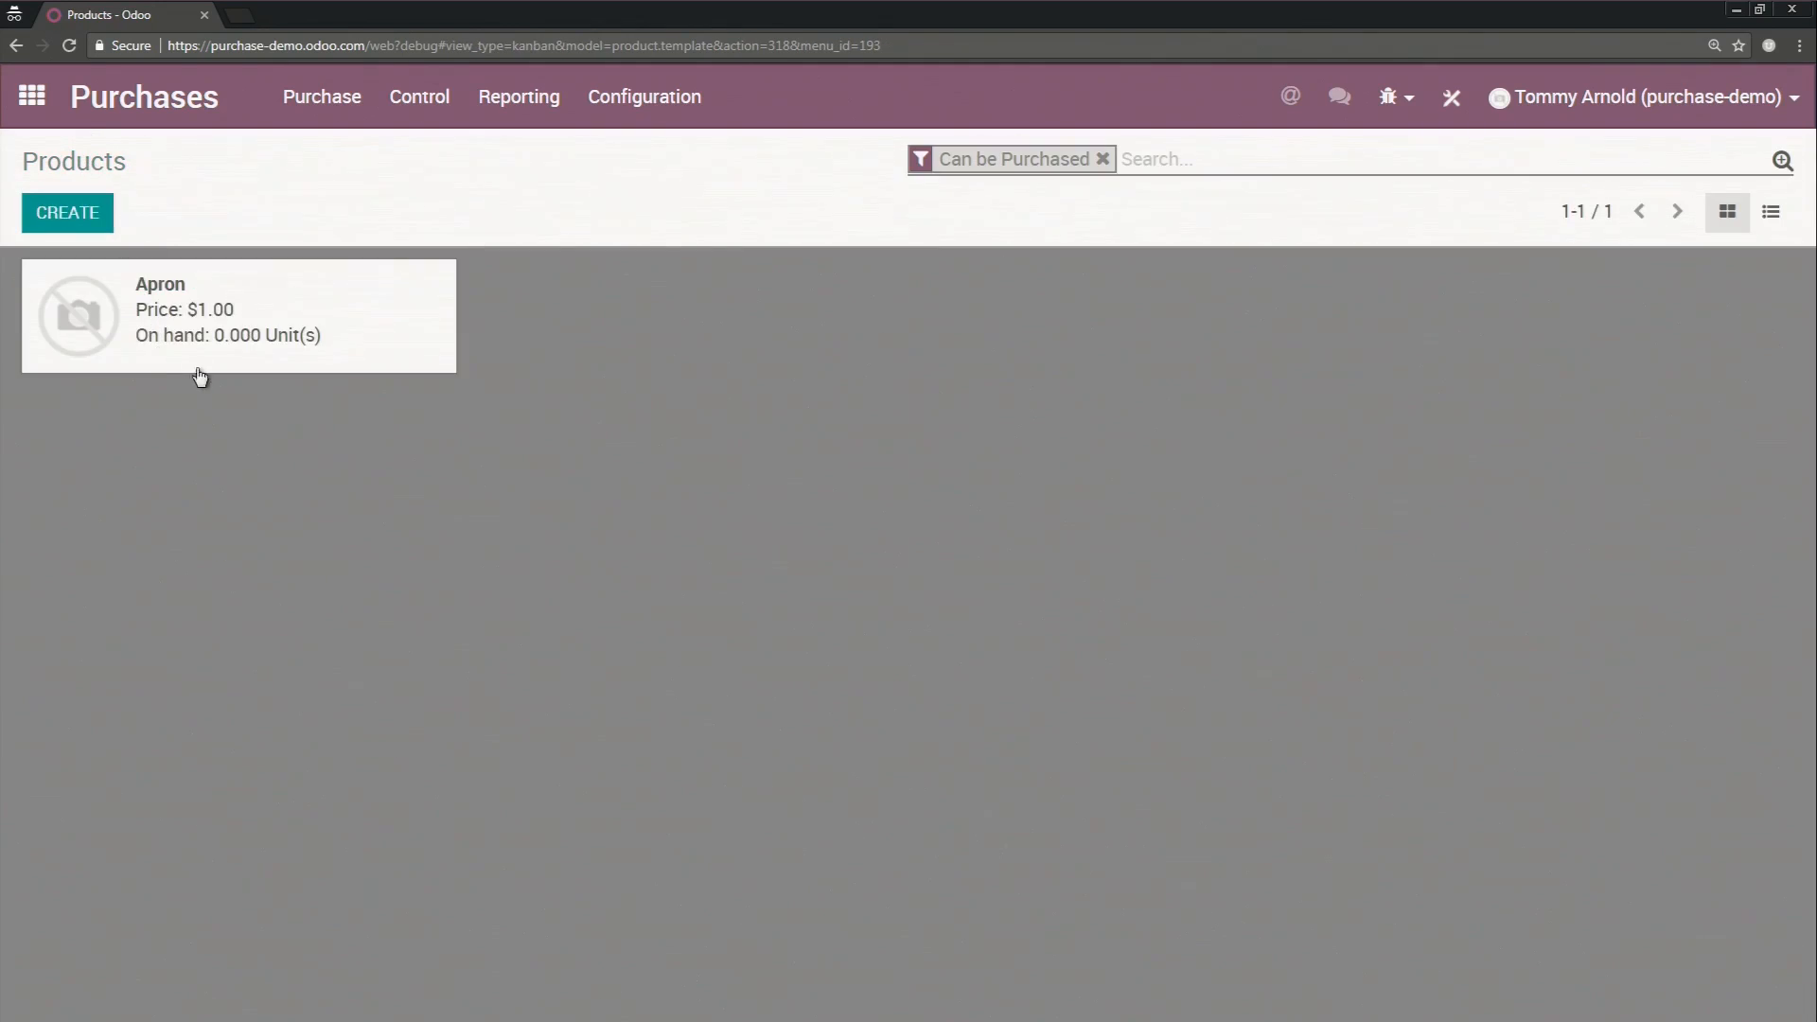
pyautogui.click(353, 310)
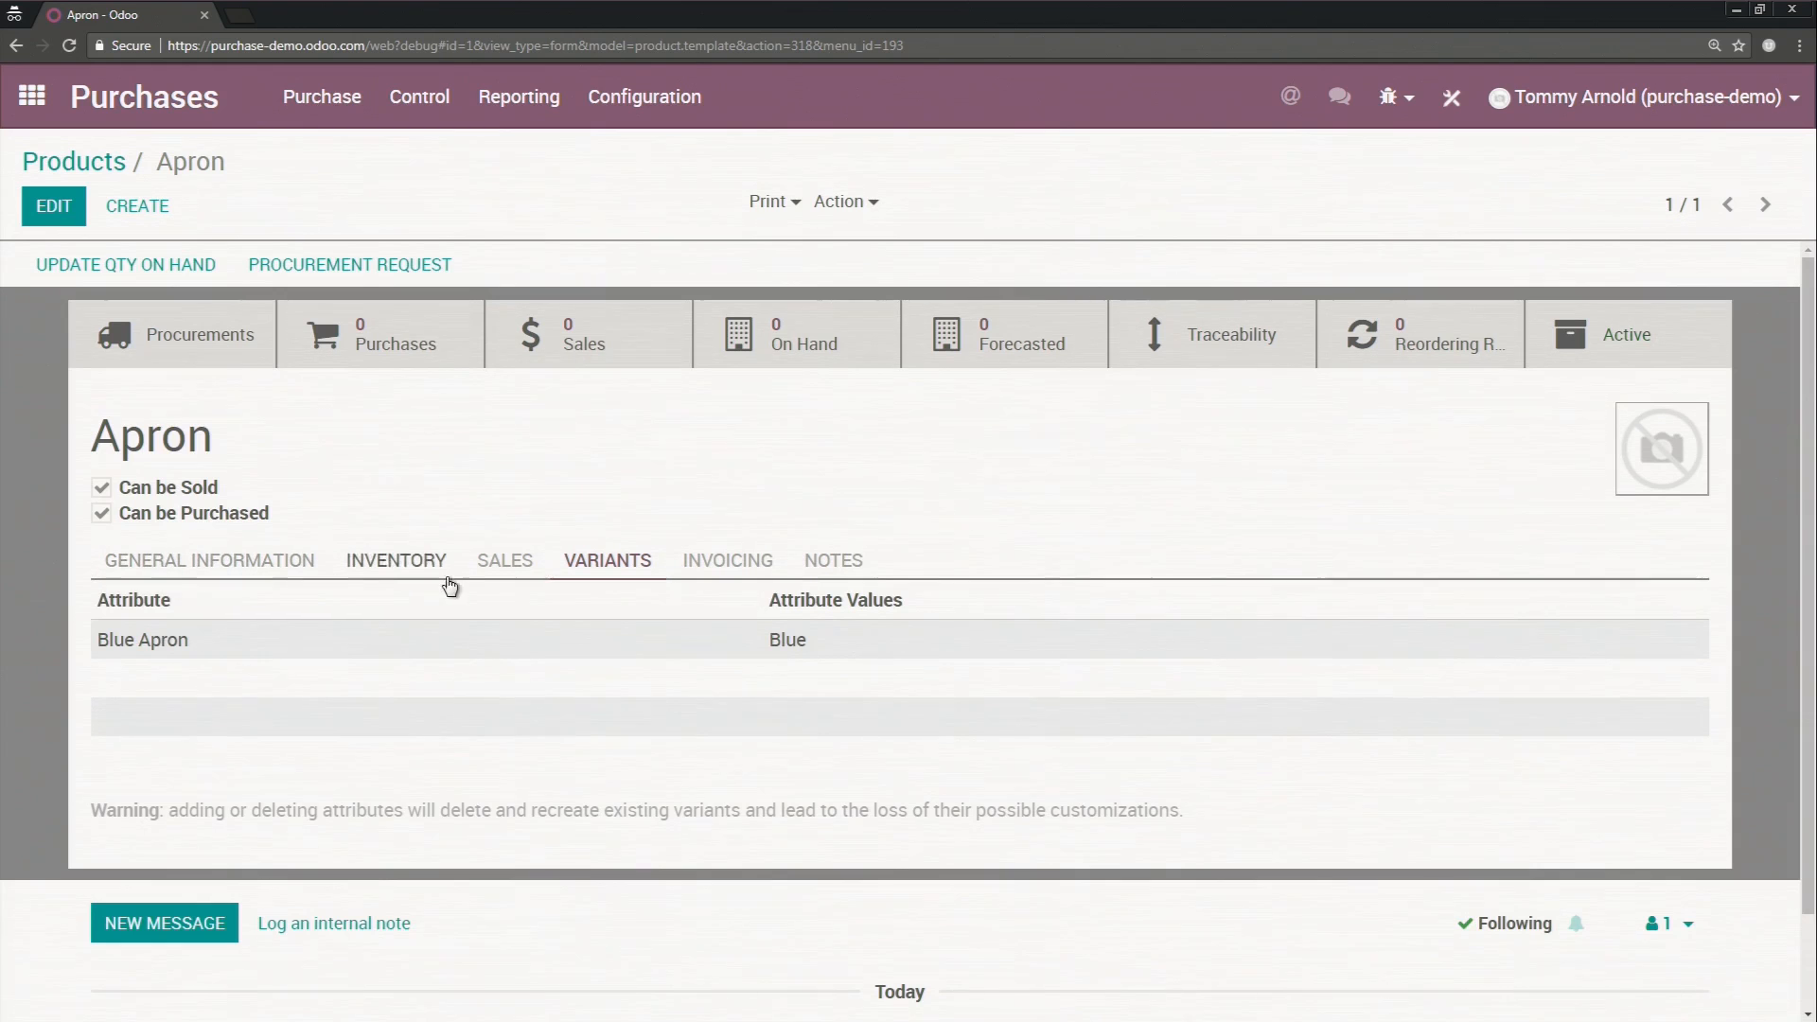
pyautogui.click(53, 206)
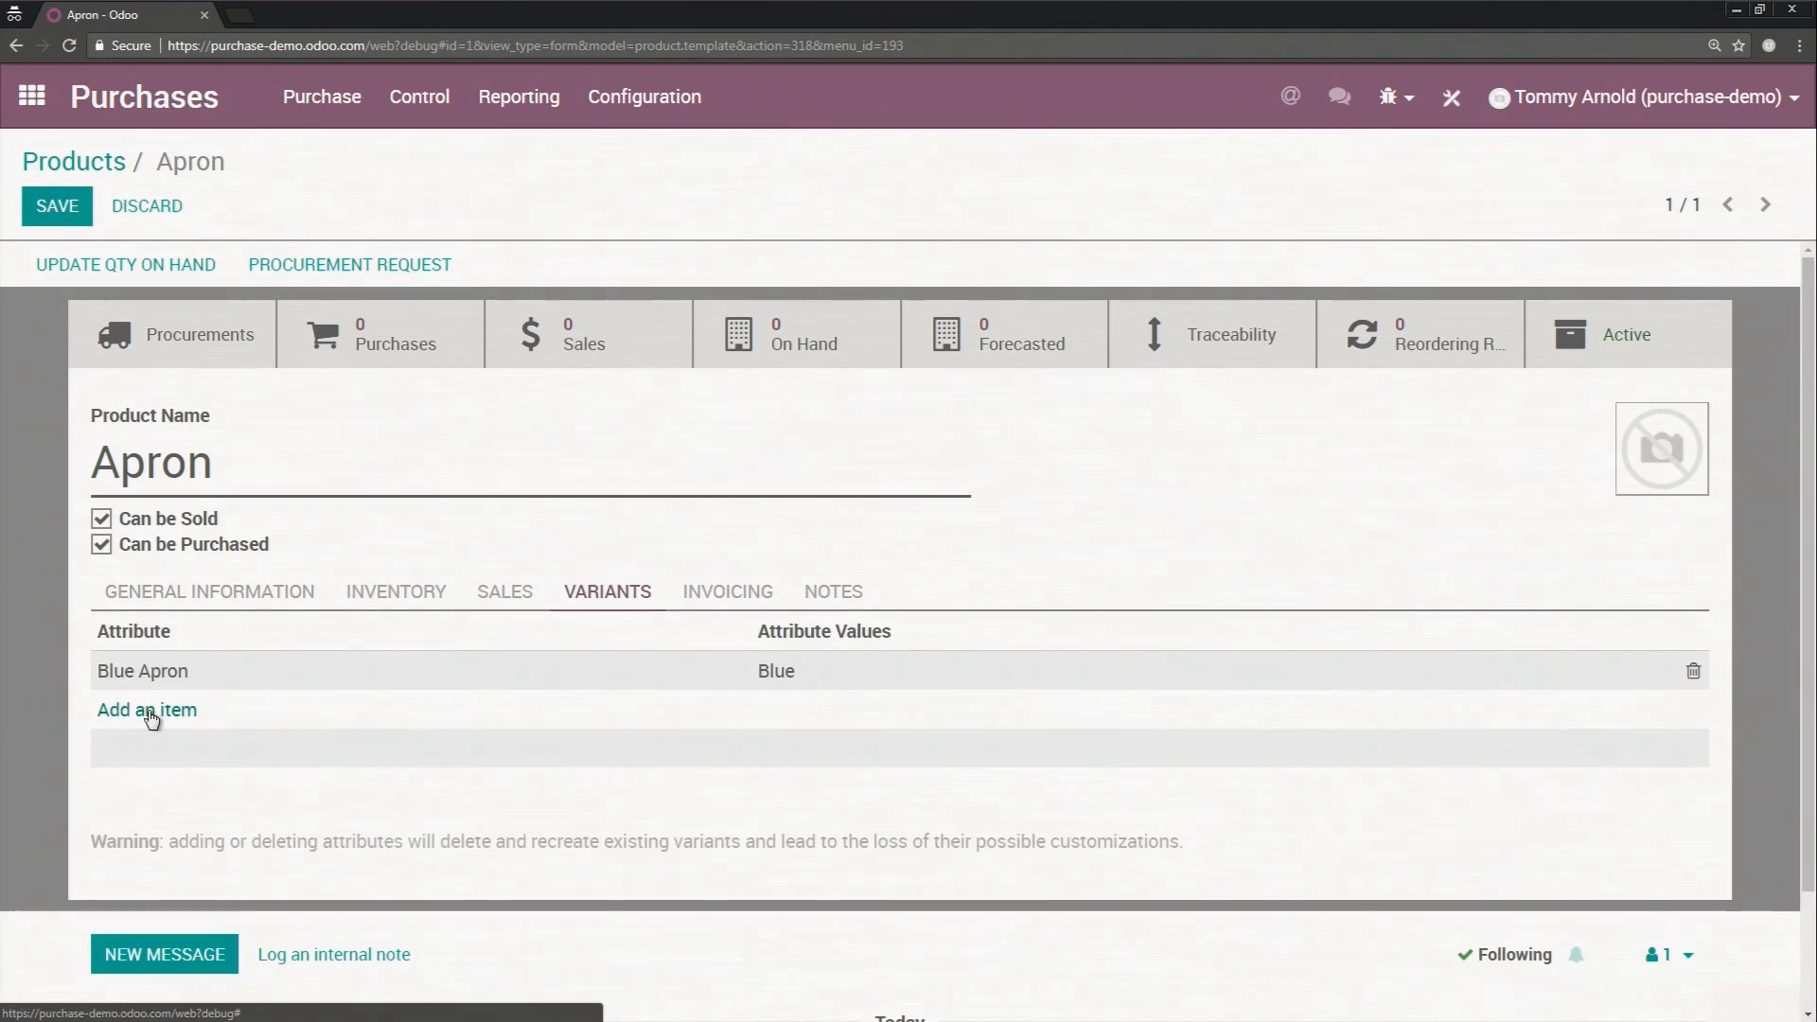
pyautogui.click(151, 711)
pyautogui.write('Red Apron')
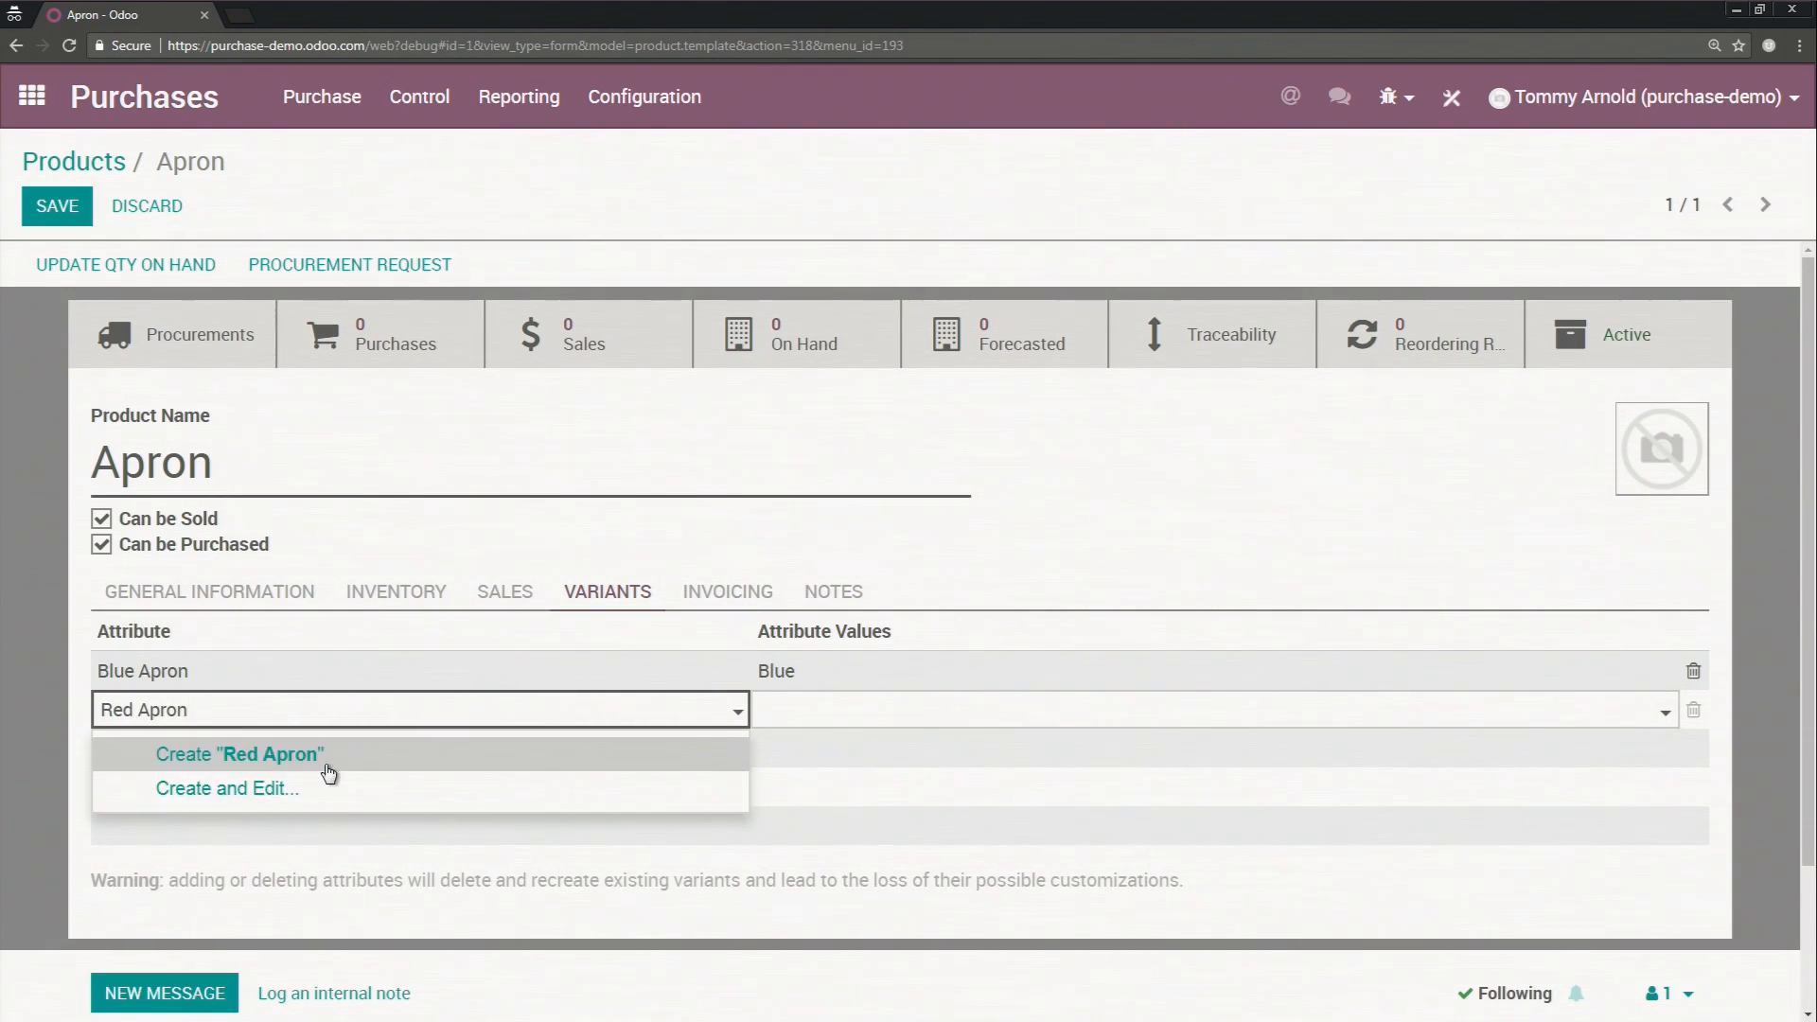
pyautogui.click(327, 757)
# Step: Try to enter Red directly as the attribute value on the Red Apron line
pyautogui.click(820, 726)
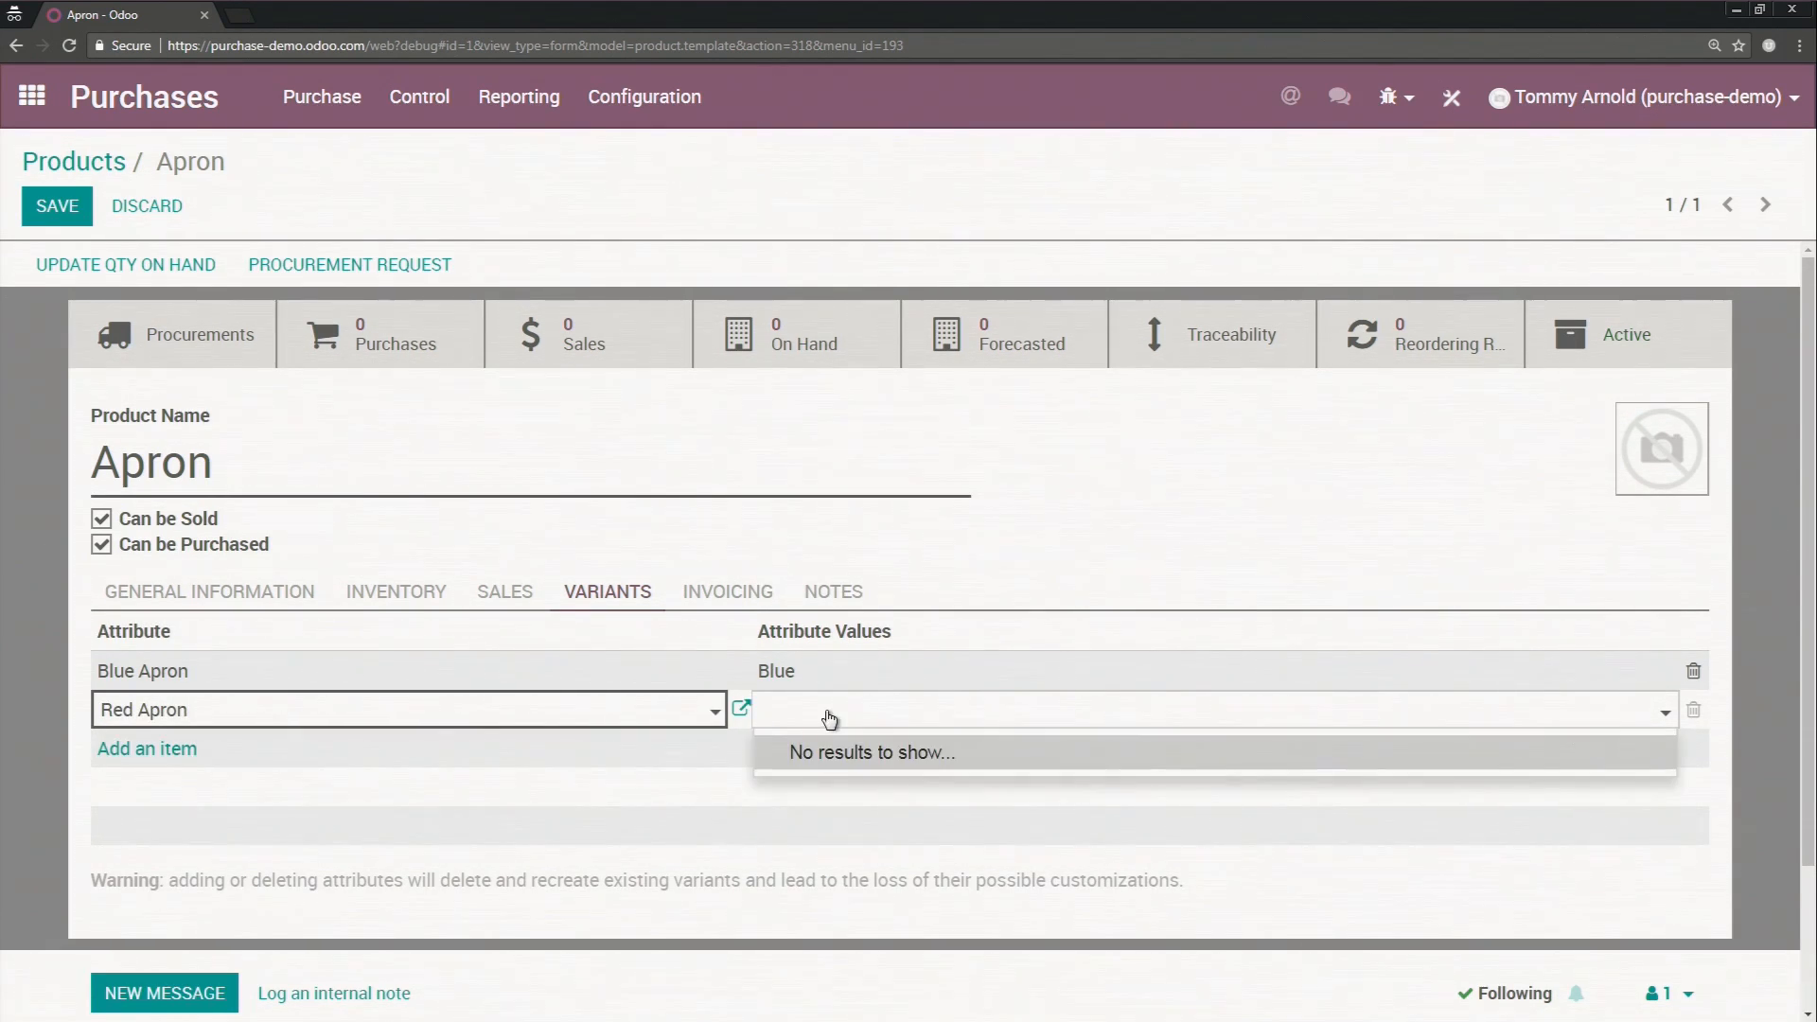
pyautogui.write('Red')
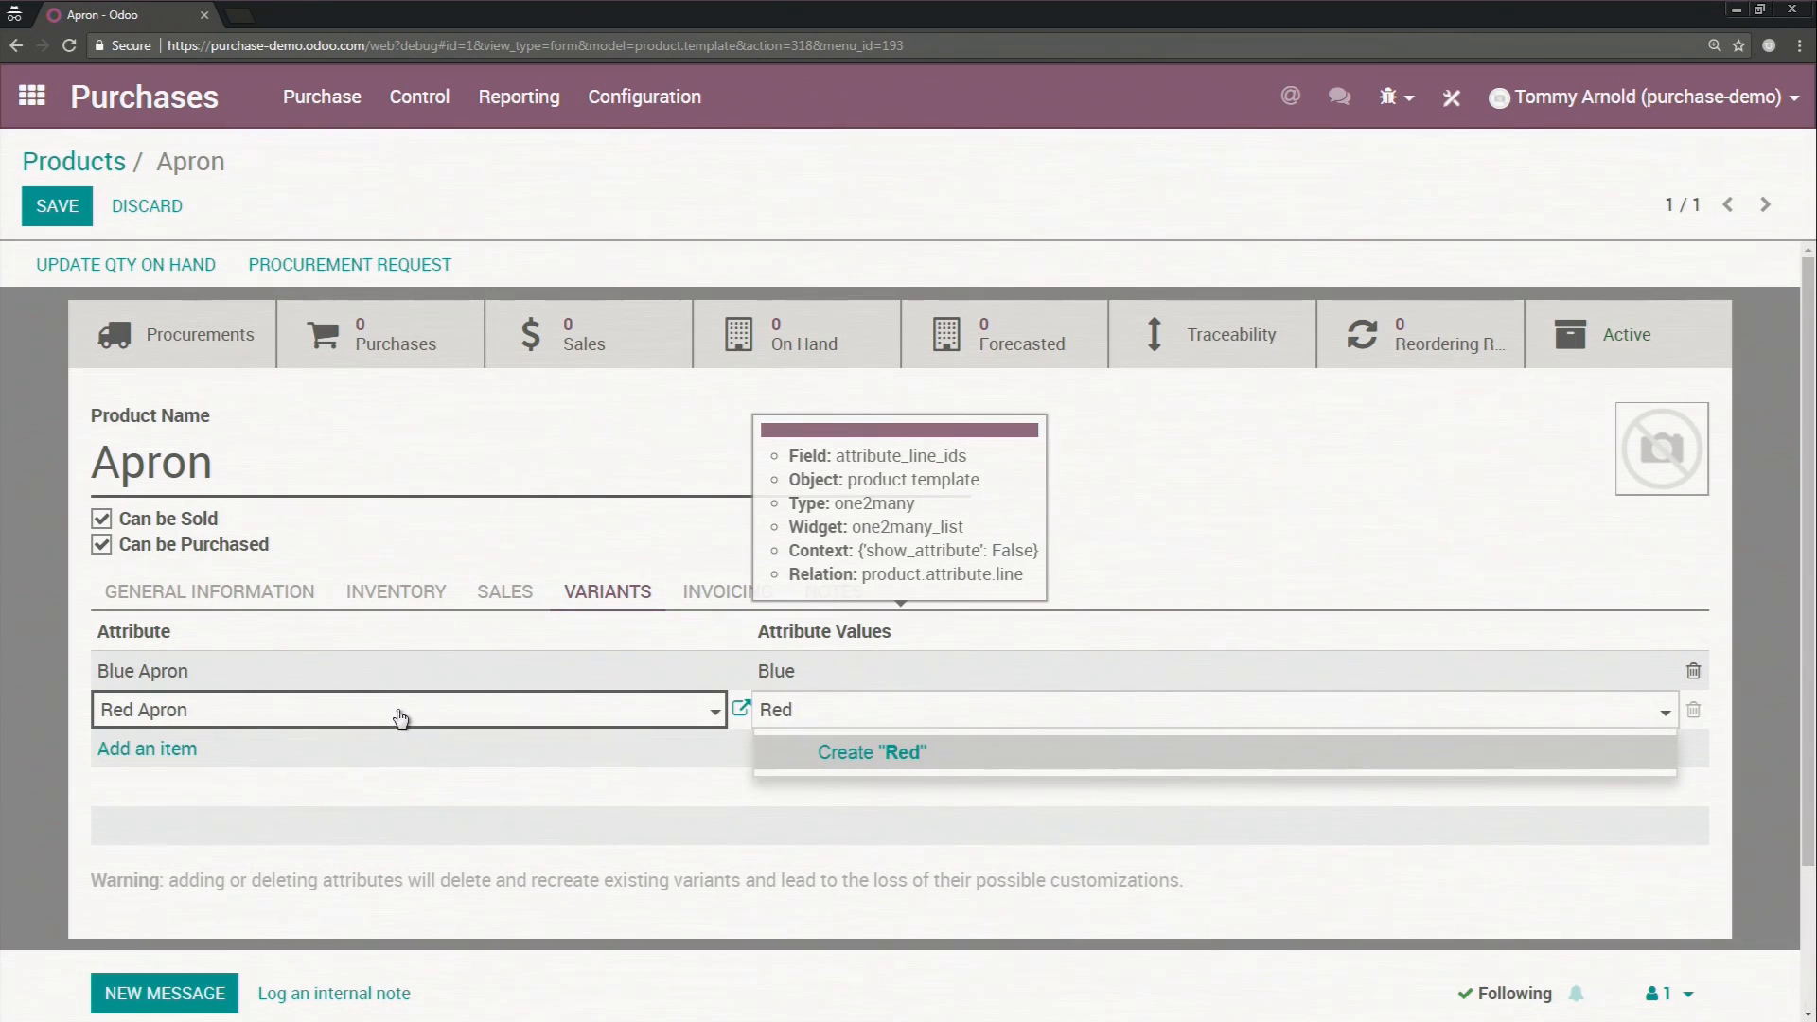
pyautogui.click(399, 717)
pyautogui.click(791, 379)
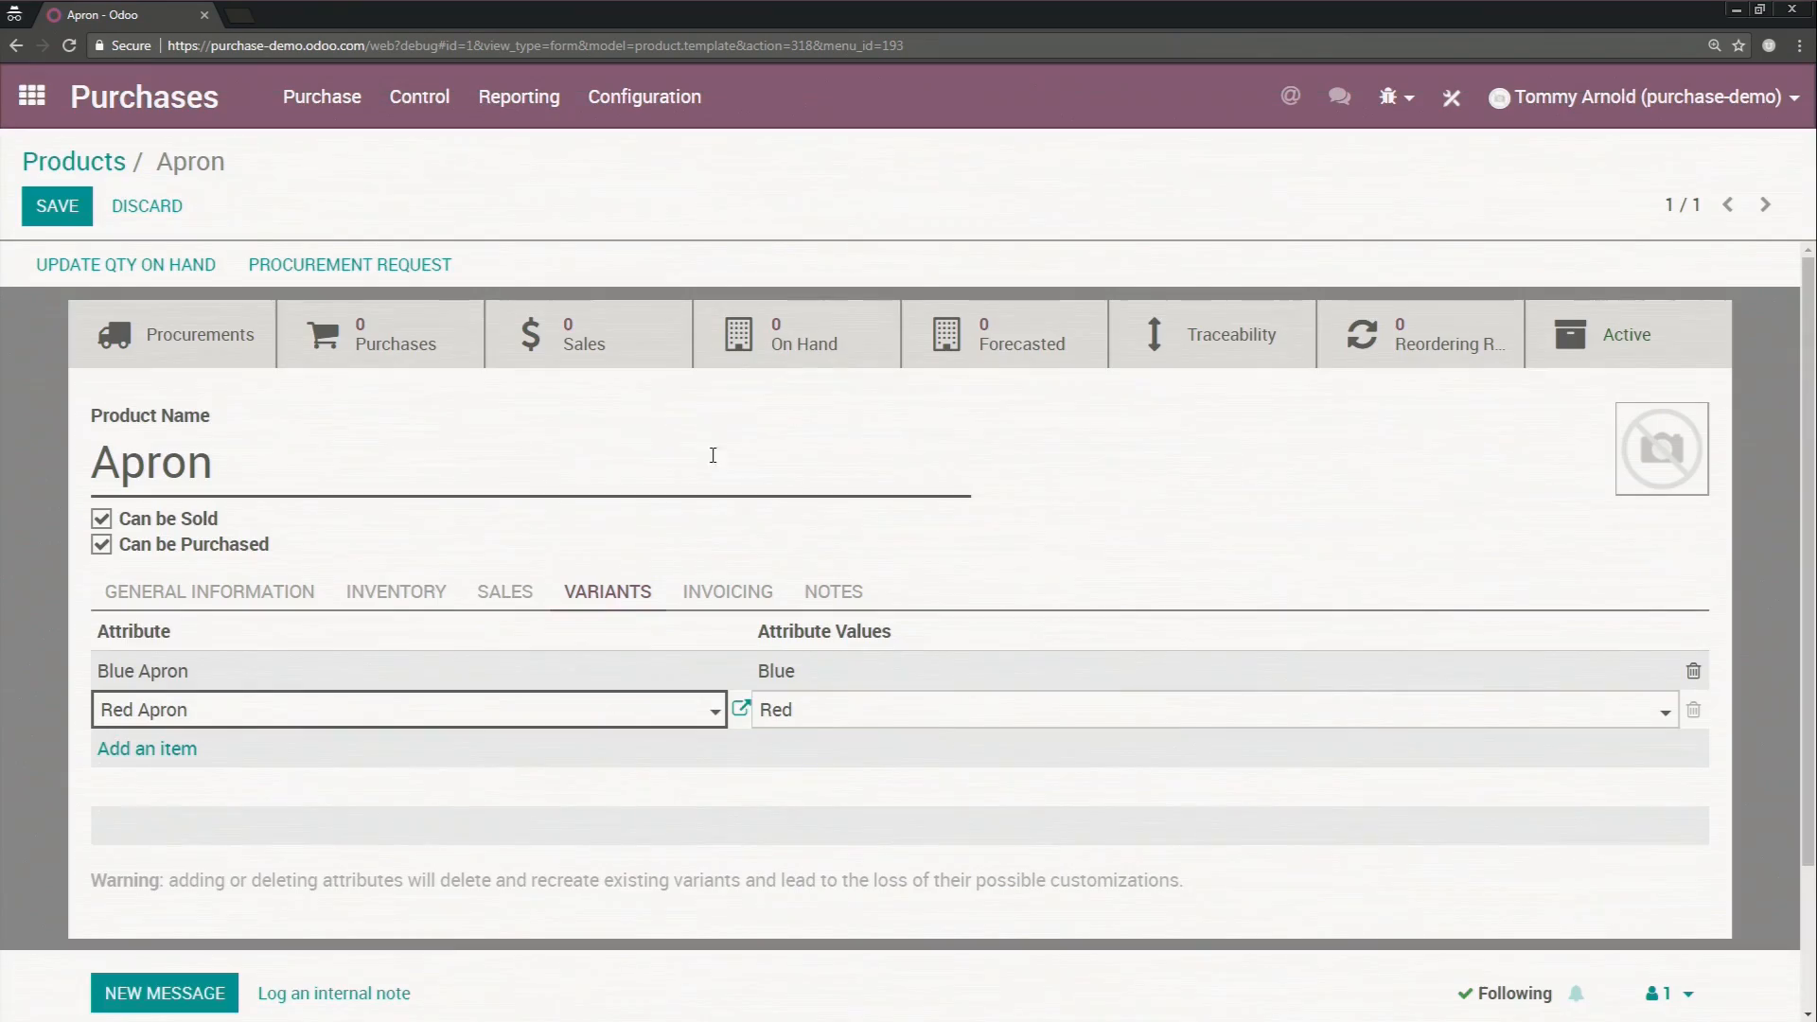
# Step: Add the value Red in the Red Apron attribute's own record and save the attribute
pyautogui.click(743, 710)
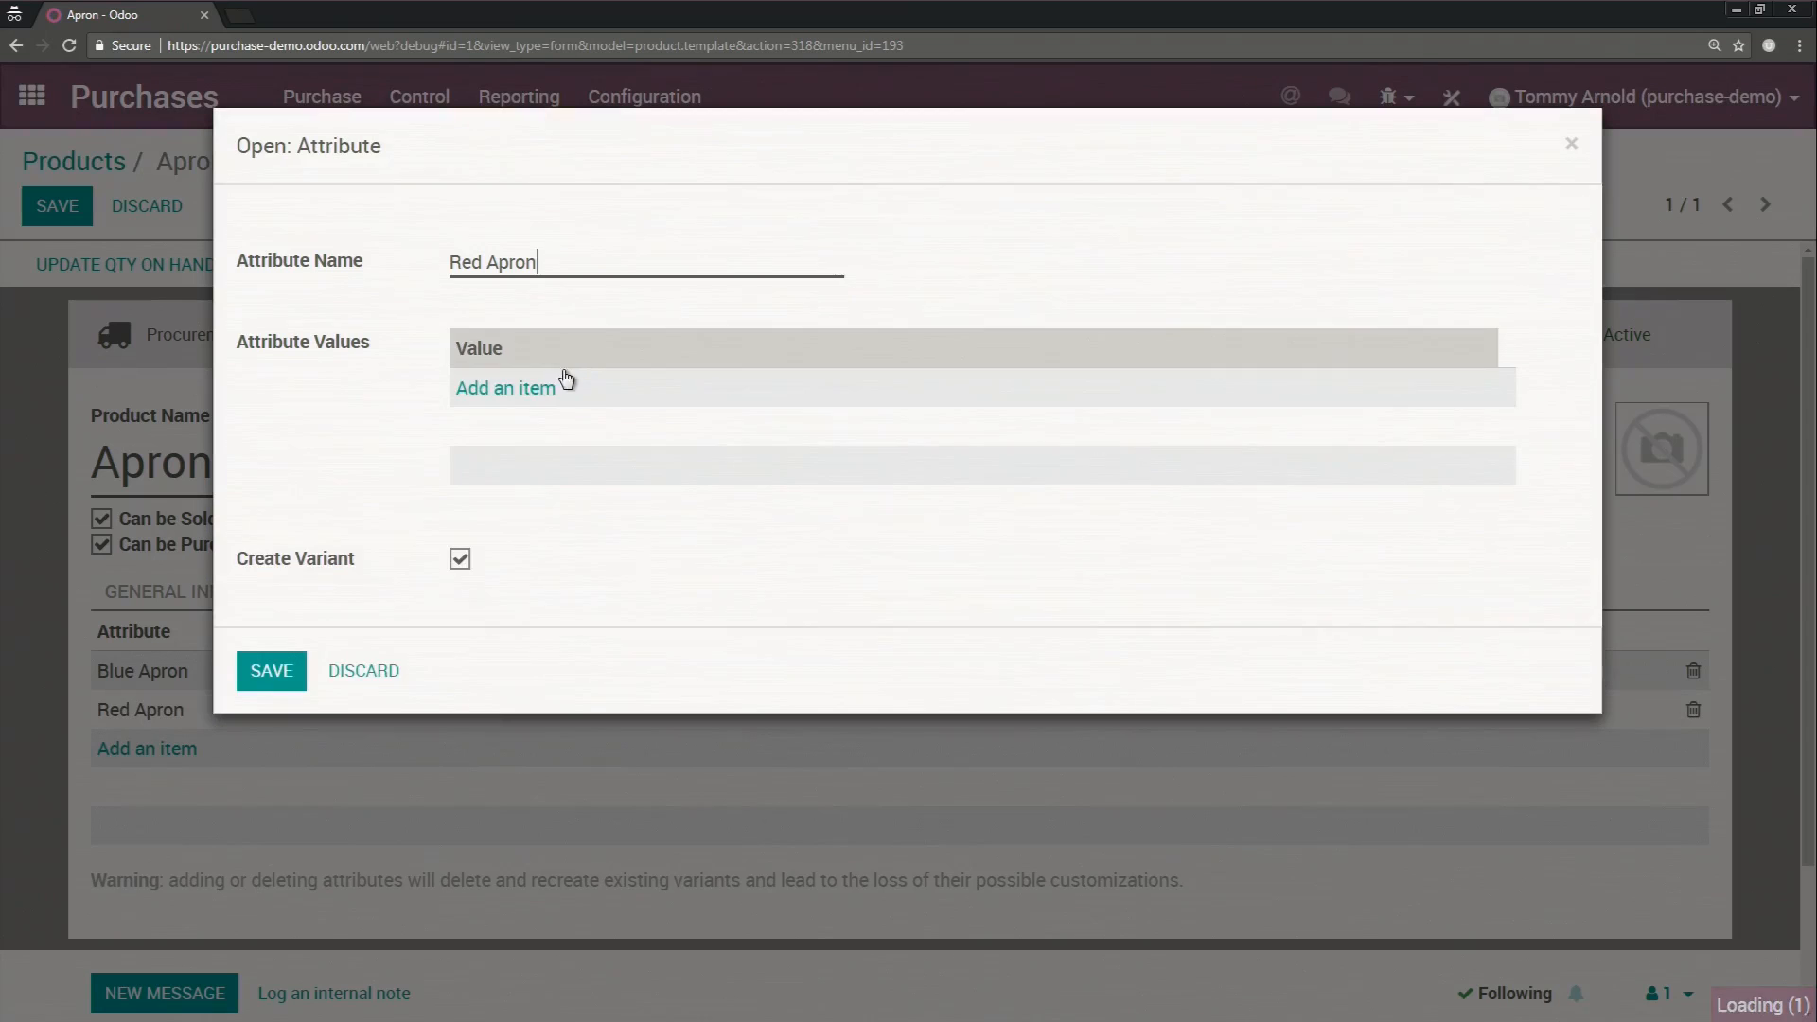
pyautogui.click(530, 385)
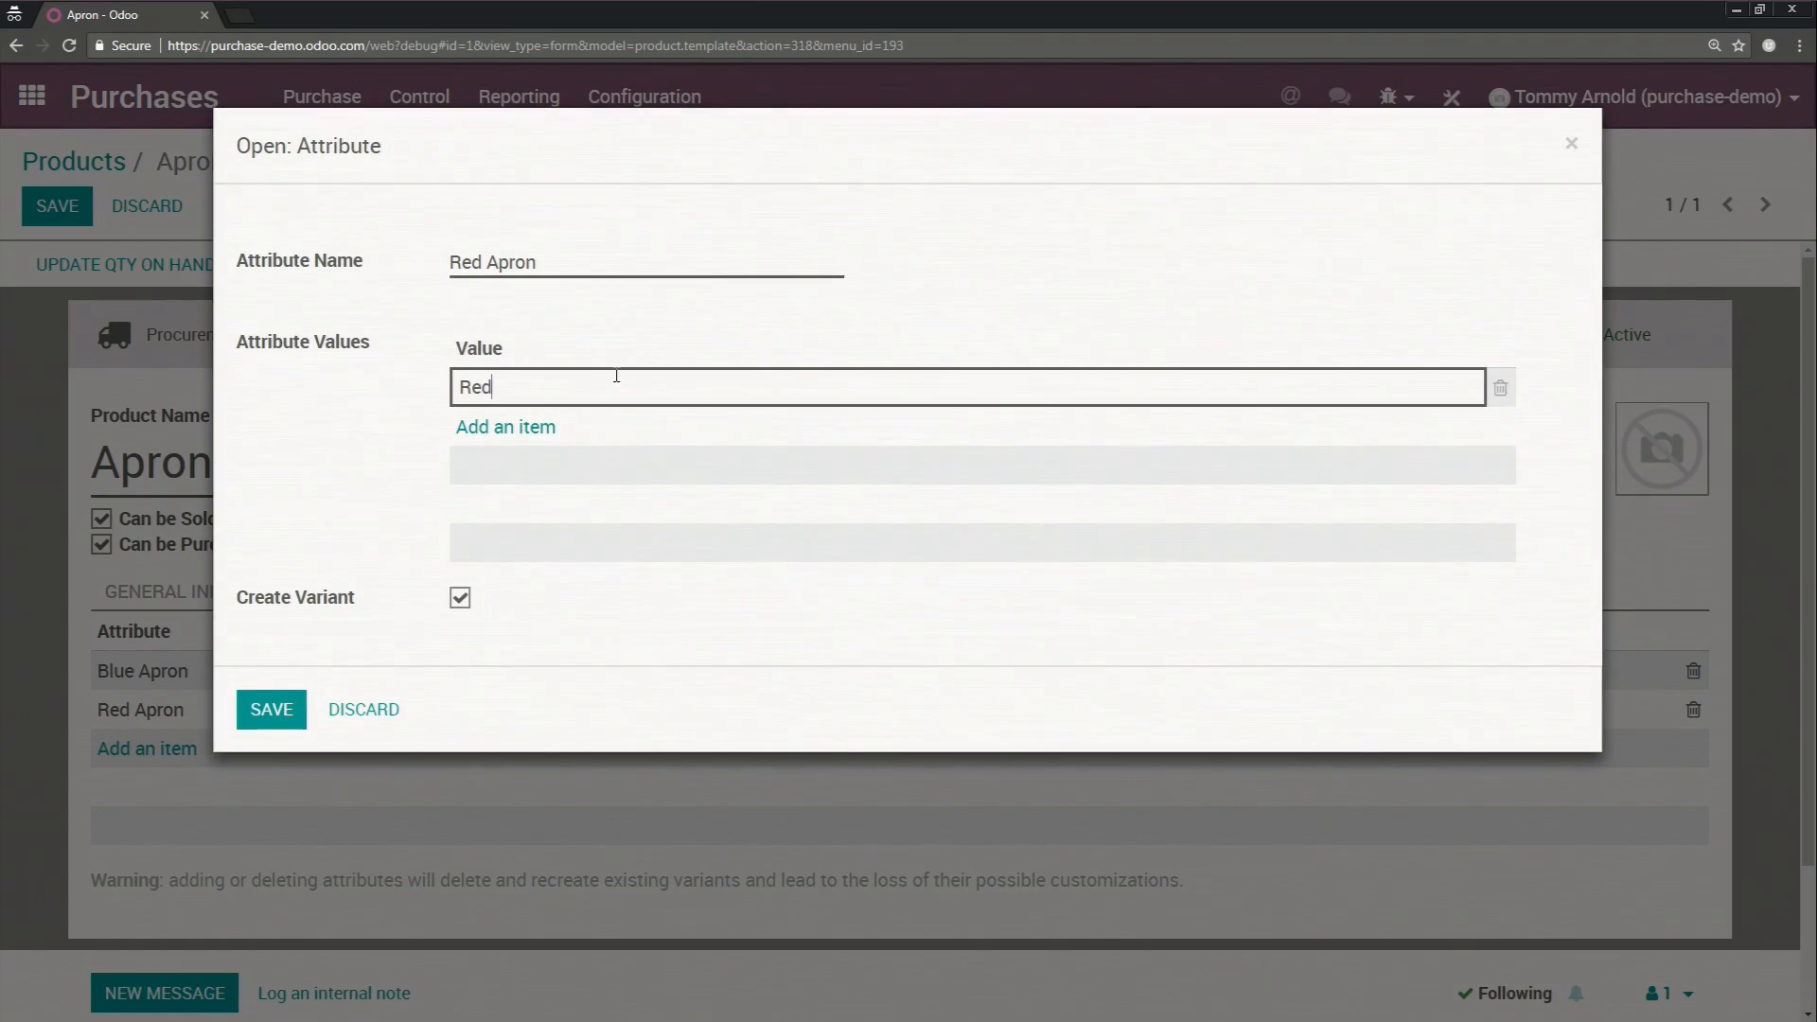
pyautogui.click(271, 710)
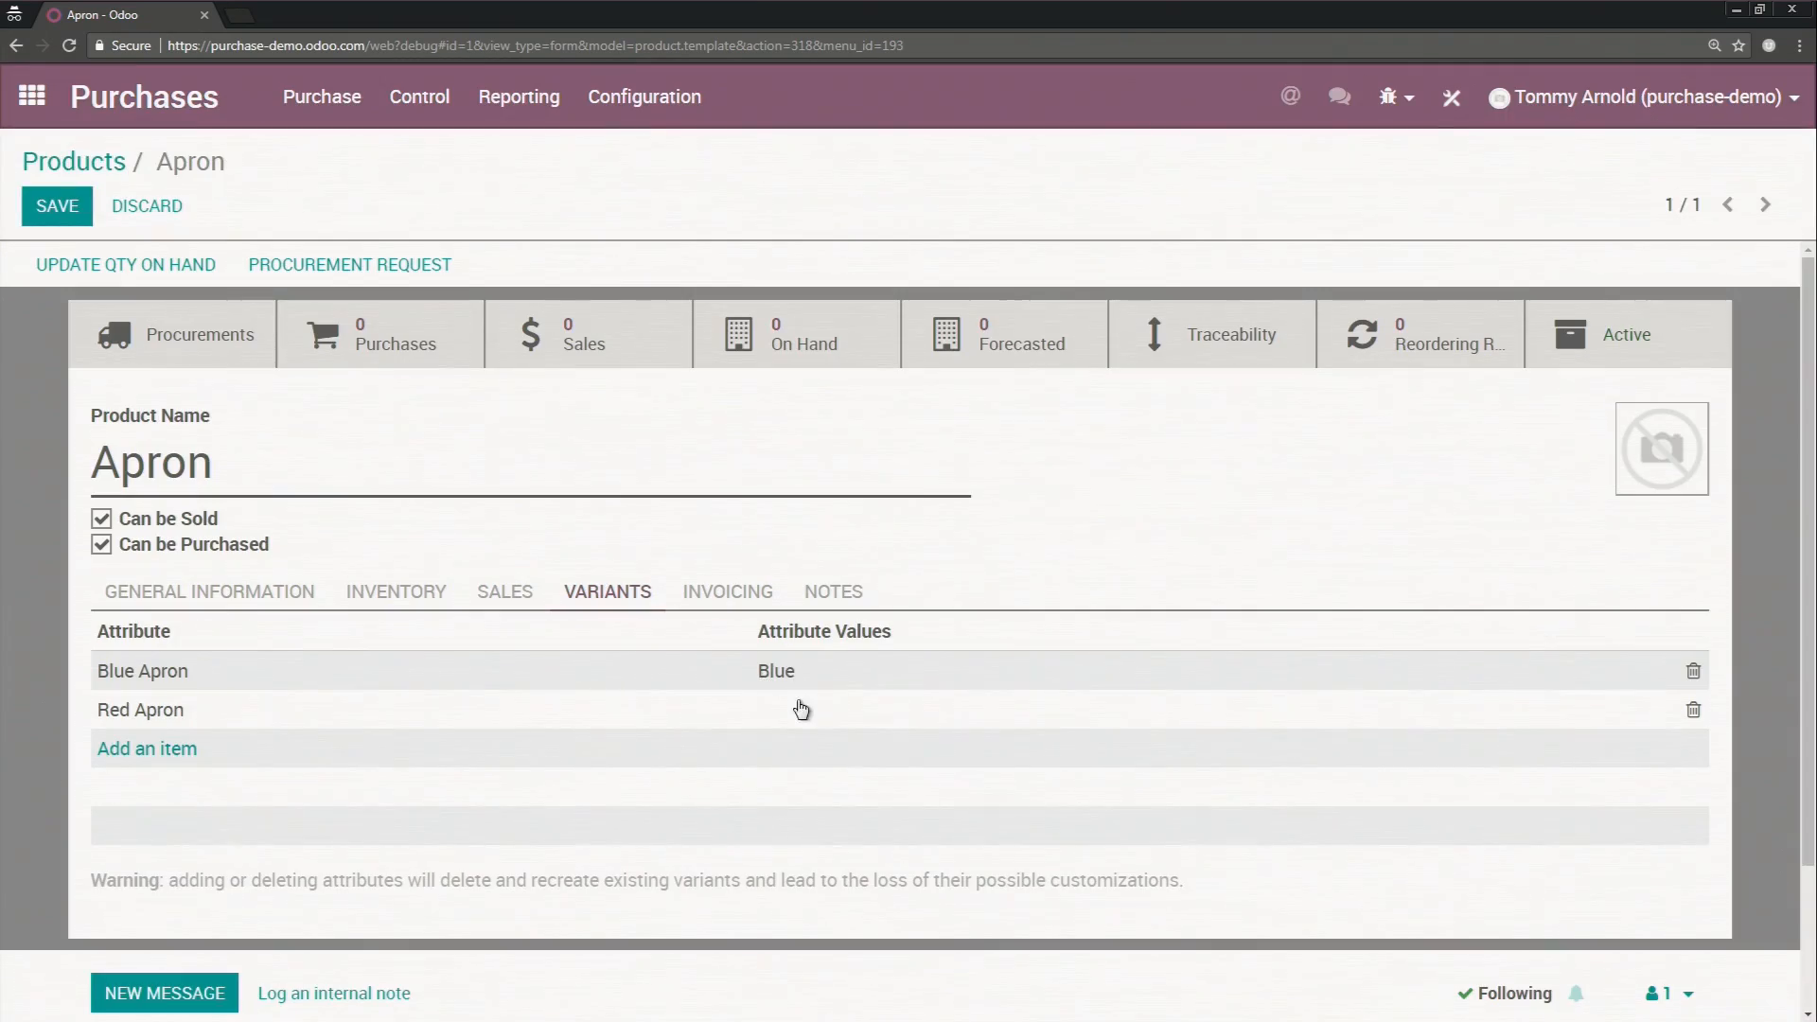
# Step: Try to assign Red as the attribute value on the Red Apron line and save the product
pyautogui.click(880, 727)
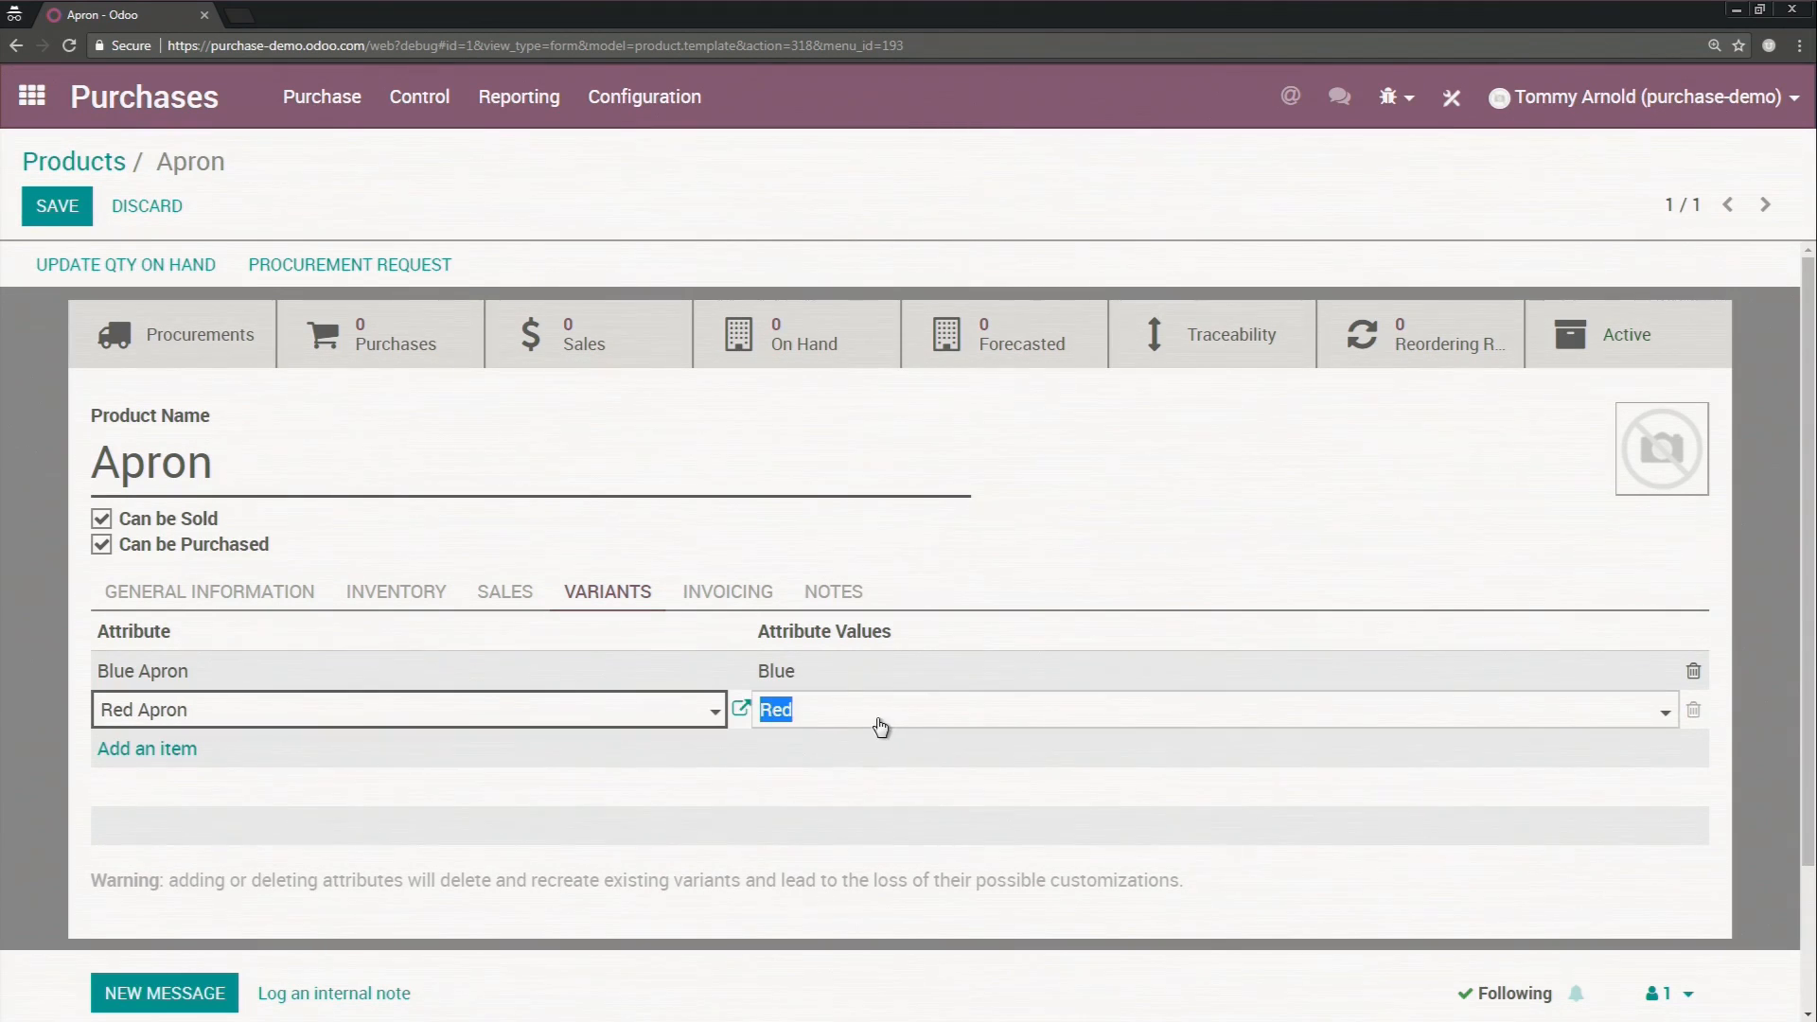
pyautogui.click(812, 727)
pyautogui.click(56, 206)
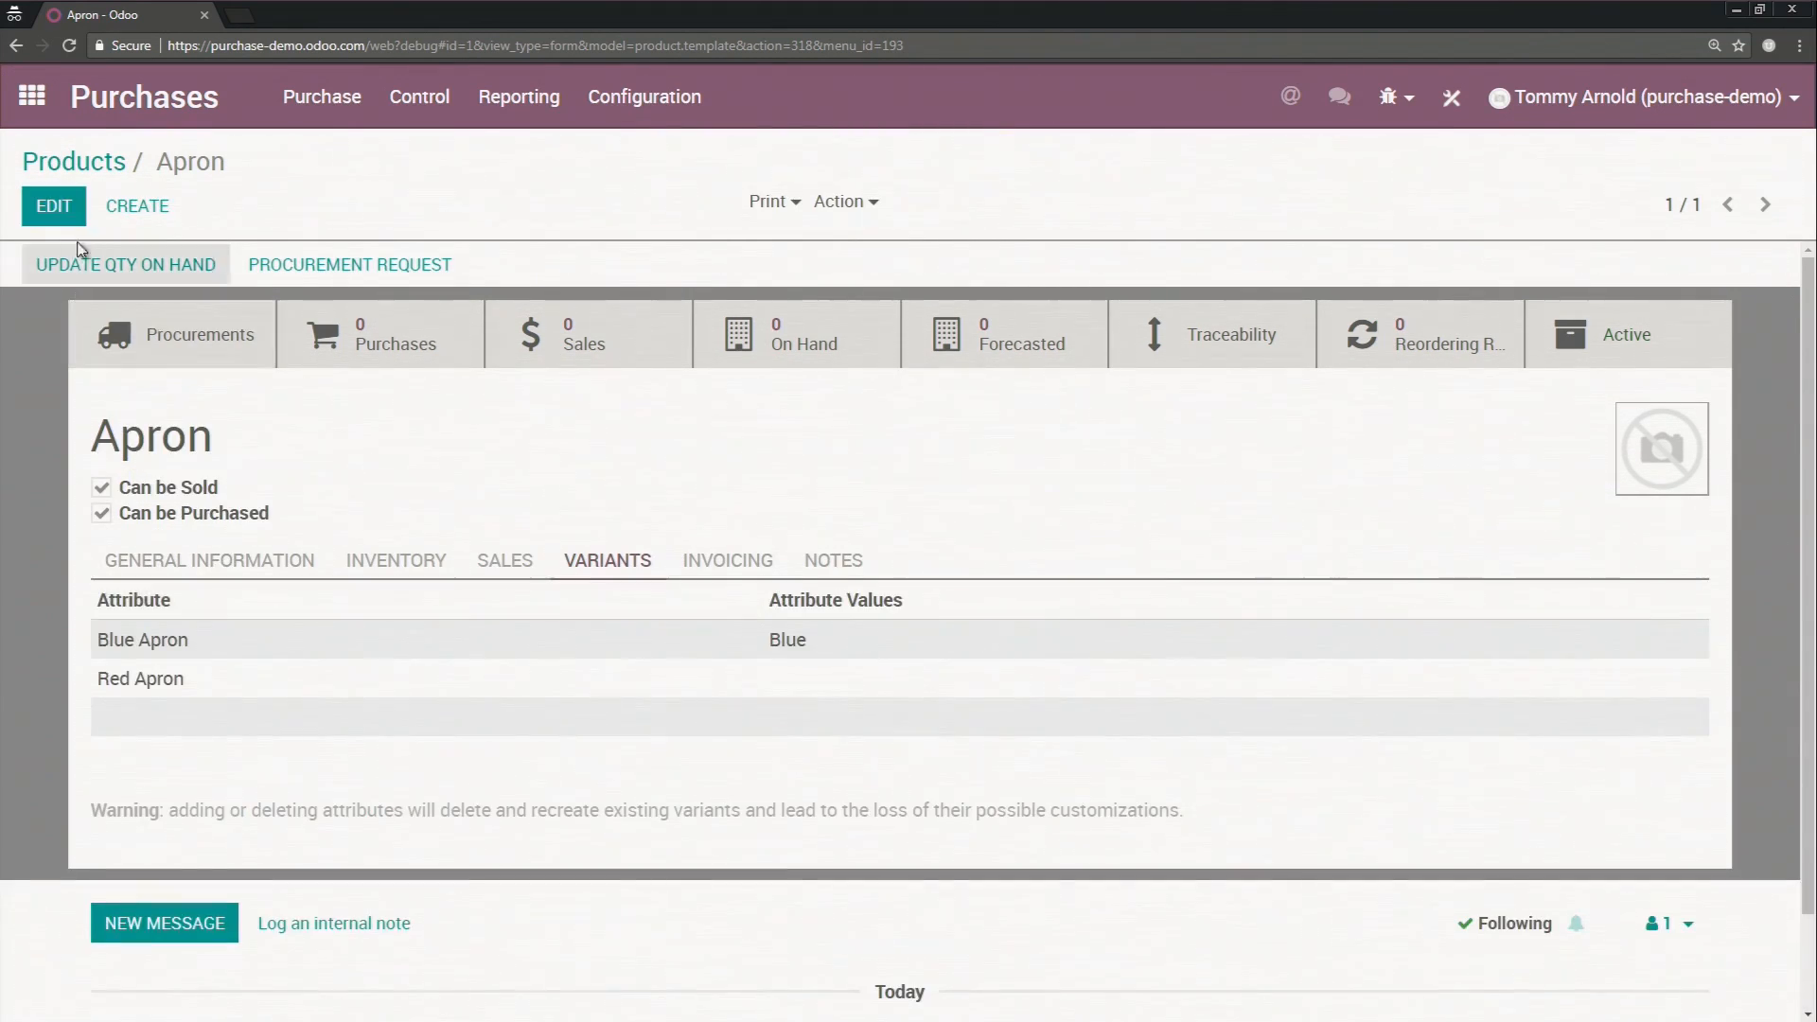
# Step: Edit the Apron product again, pick Red as the Red Apron line's attribute value, and save the product
pyautogui.click(51, 214)
pyautogui.click(806, 721)
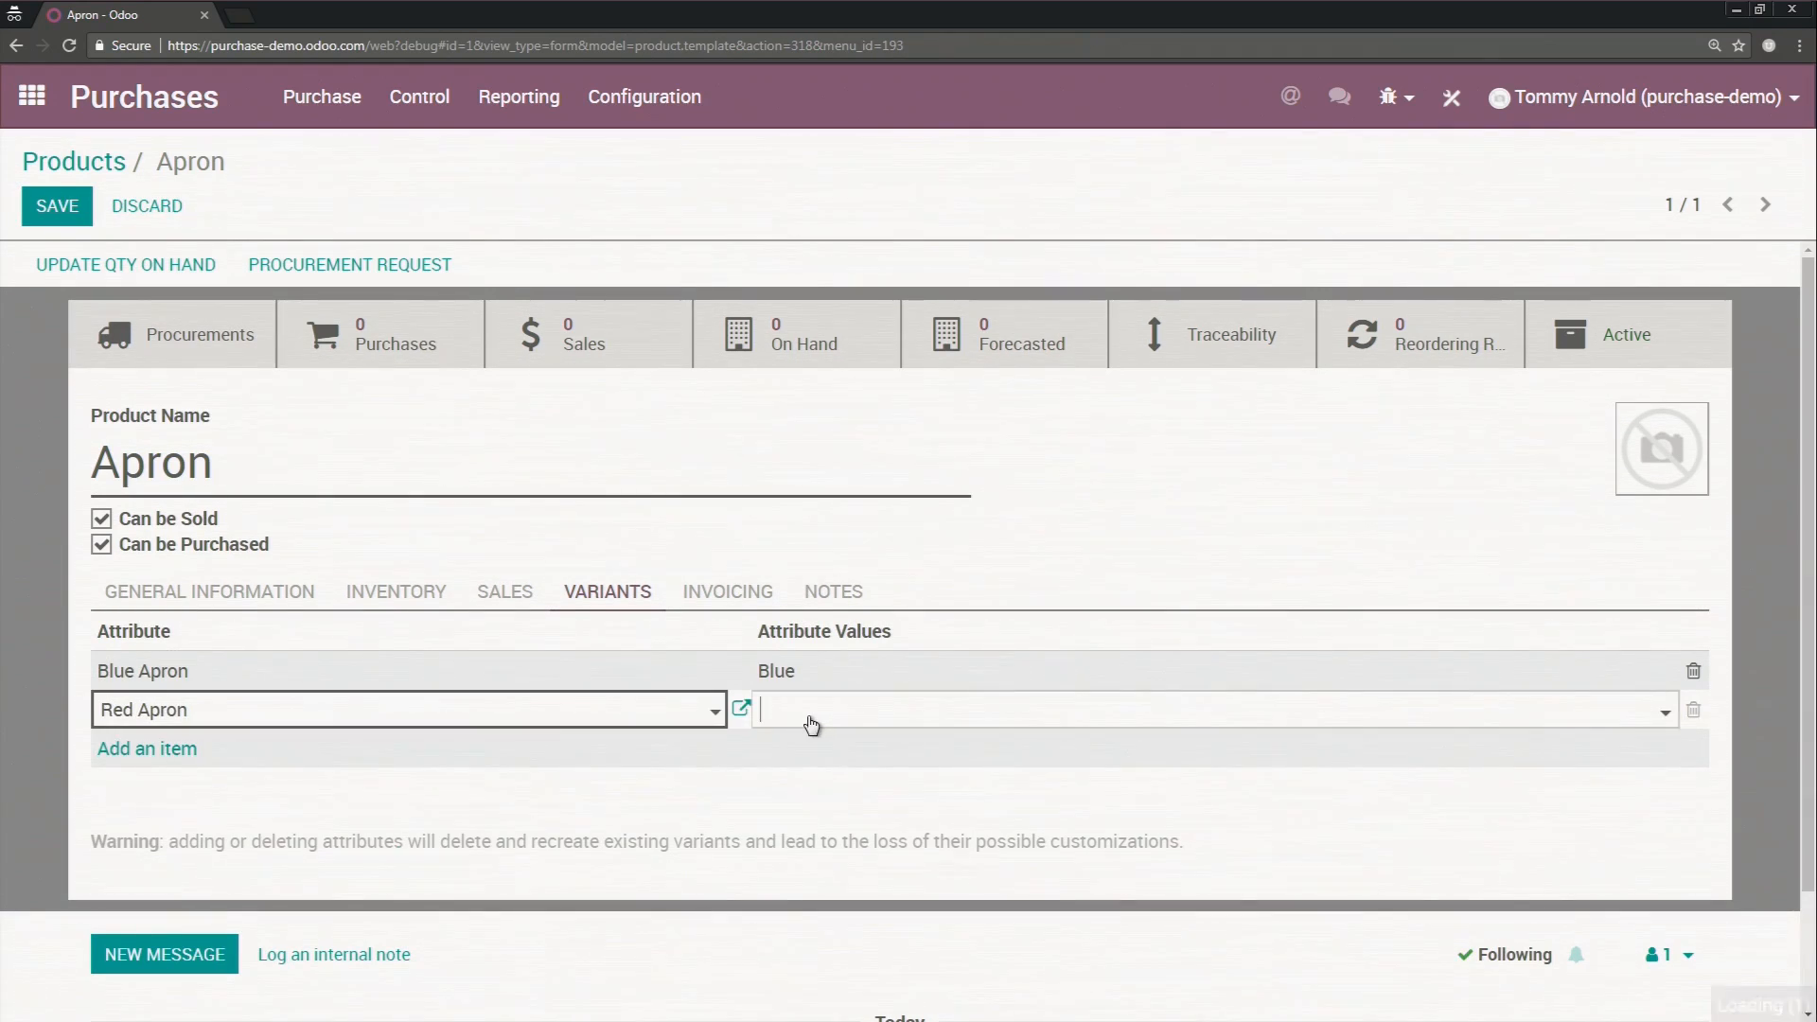
pyautogui.click(827, 752)
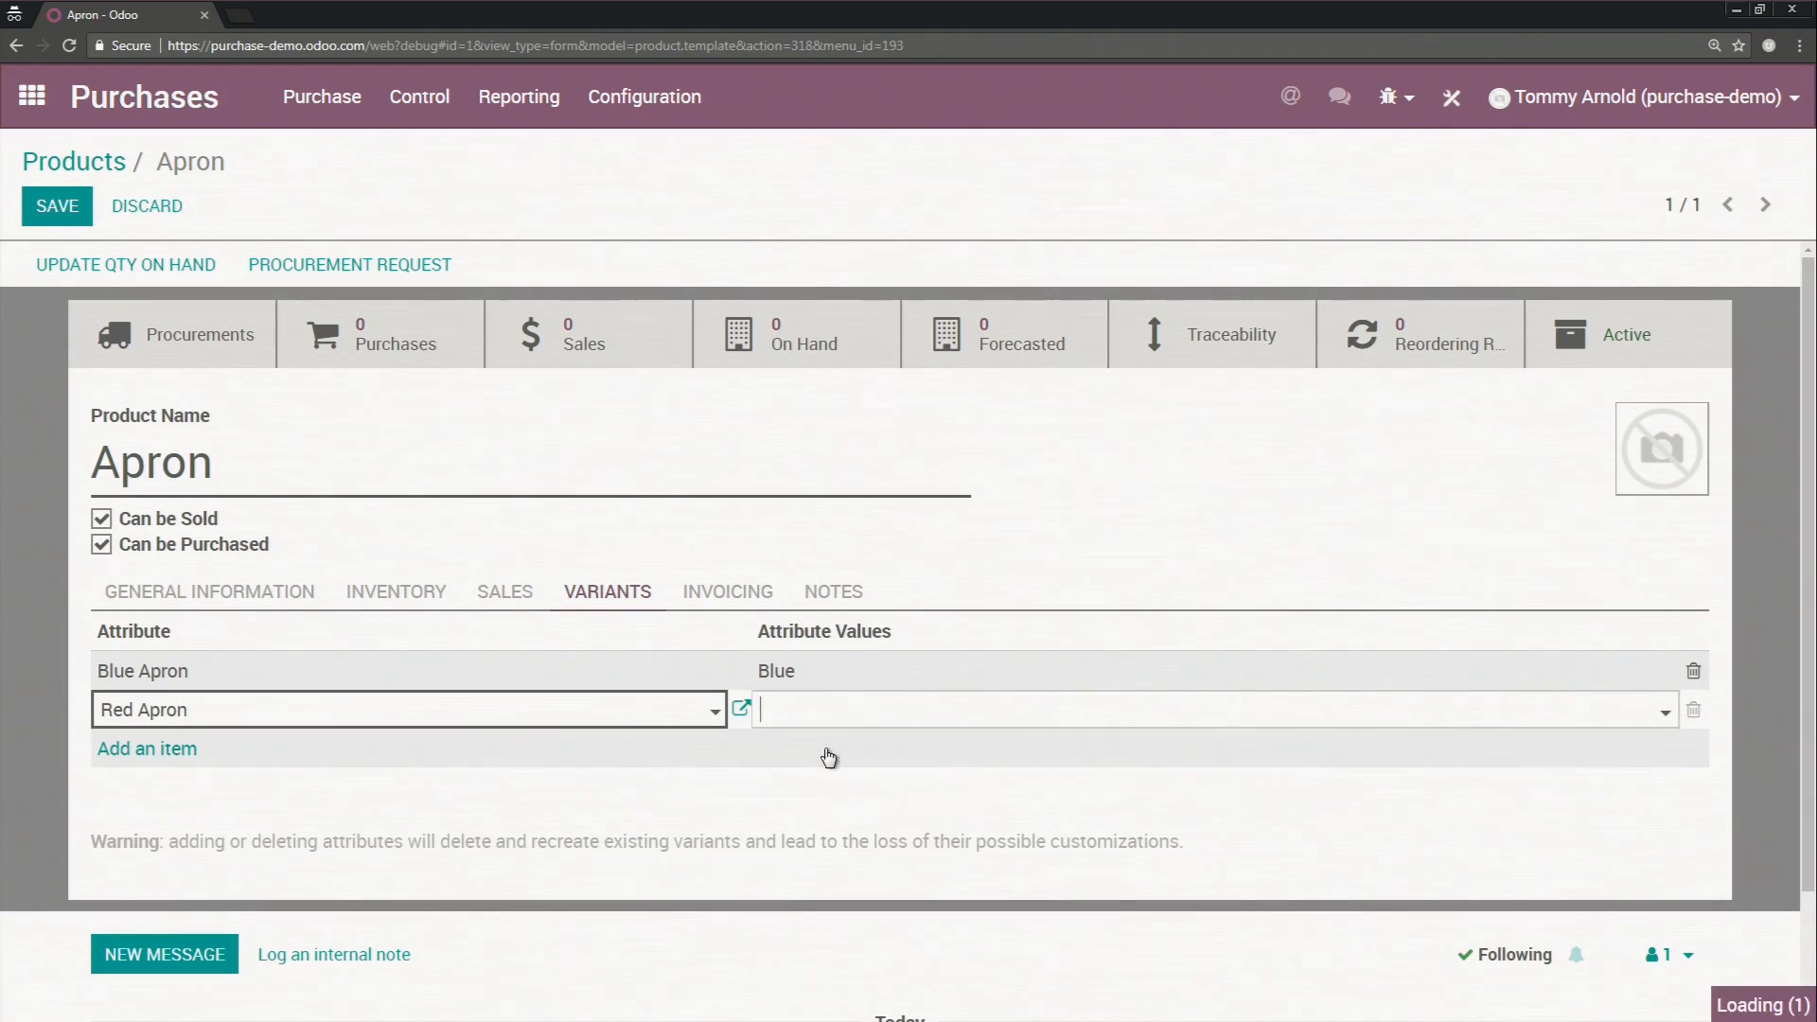
pyautogui.click(52, 208)
# Step: Reopen the Apron product from the products list and check its variant attribute lines
pyautogui.click(45, 165)
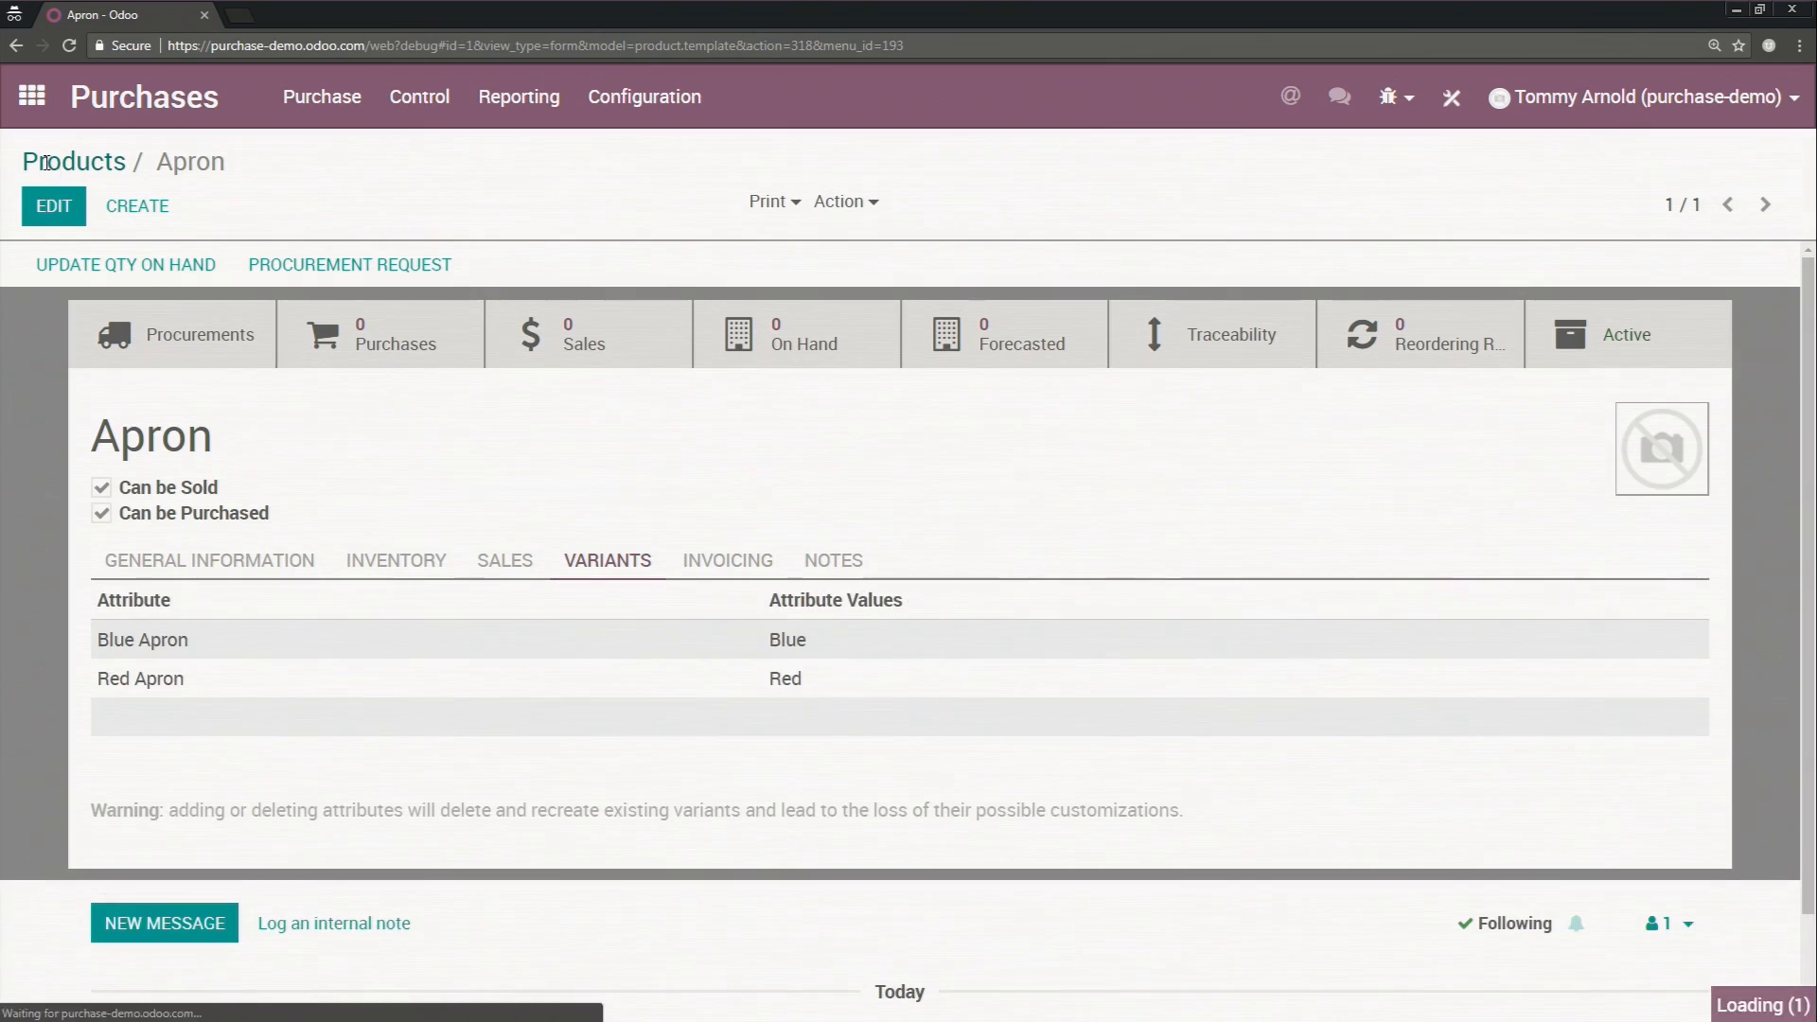
pyautogui.click(399, 325)
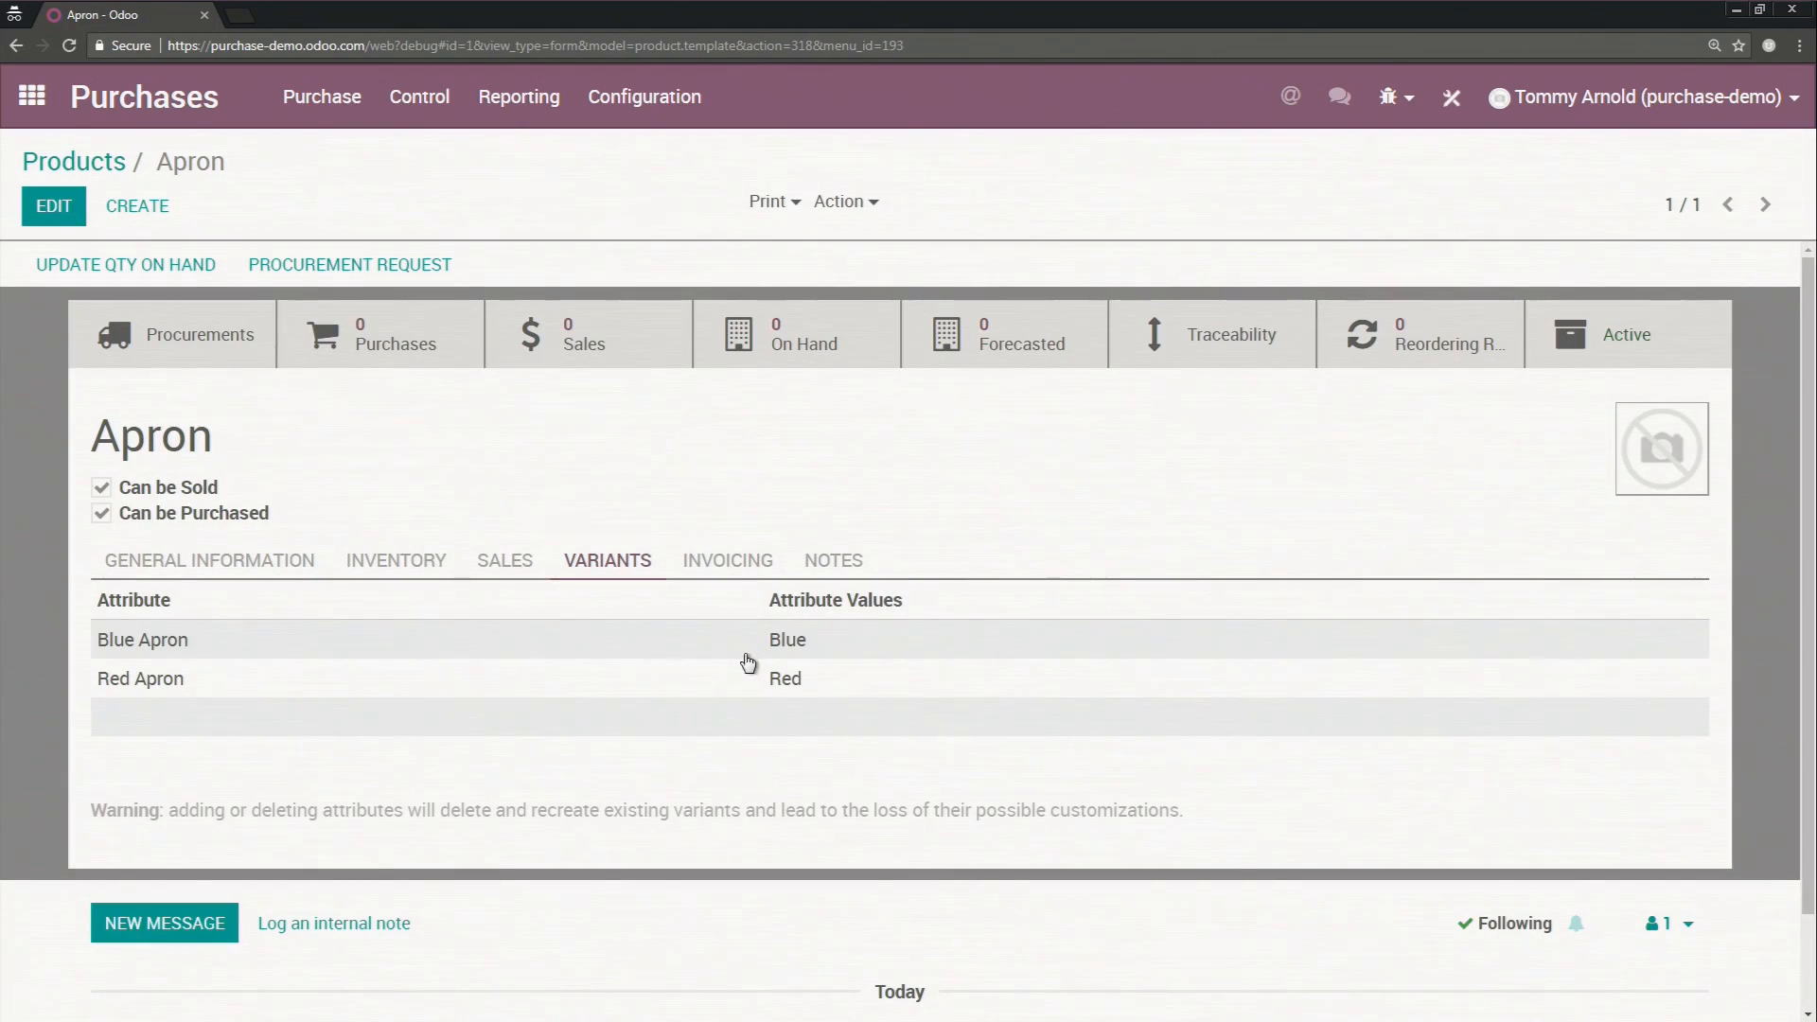
pyautogui.moveTo(747, 666)
# Step: Enable Dropshipping under Logistics in the Purchases settings and save the settings
pyautogui.click(645, 97)
pyautogui.click(633, 164)
pyautogui.scroll(-1, 571, 327)
pyautogui.scroll(1, 571, 326)
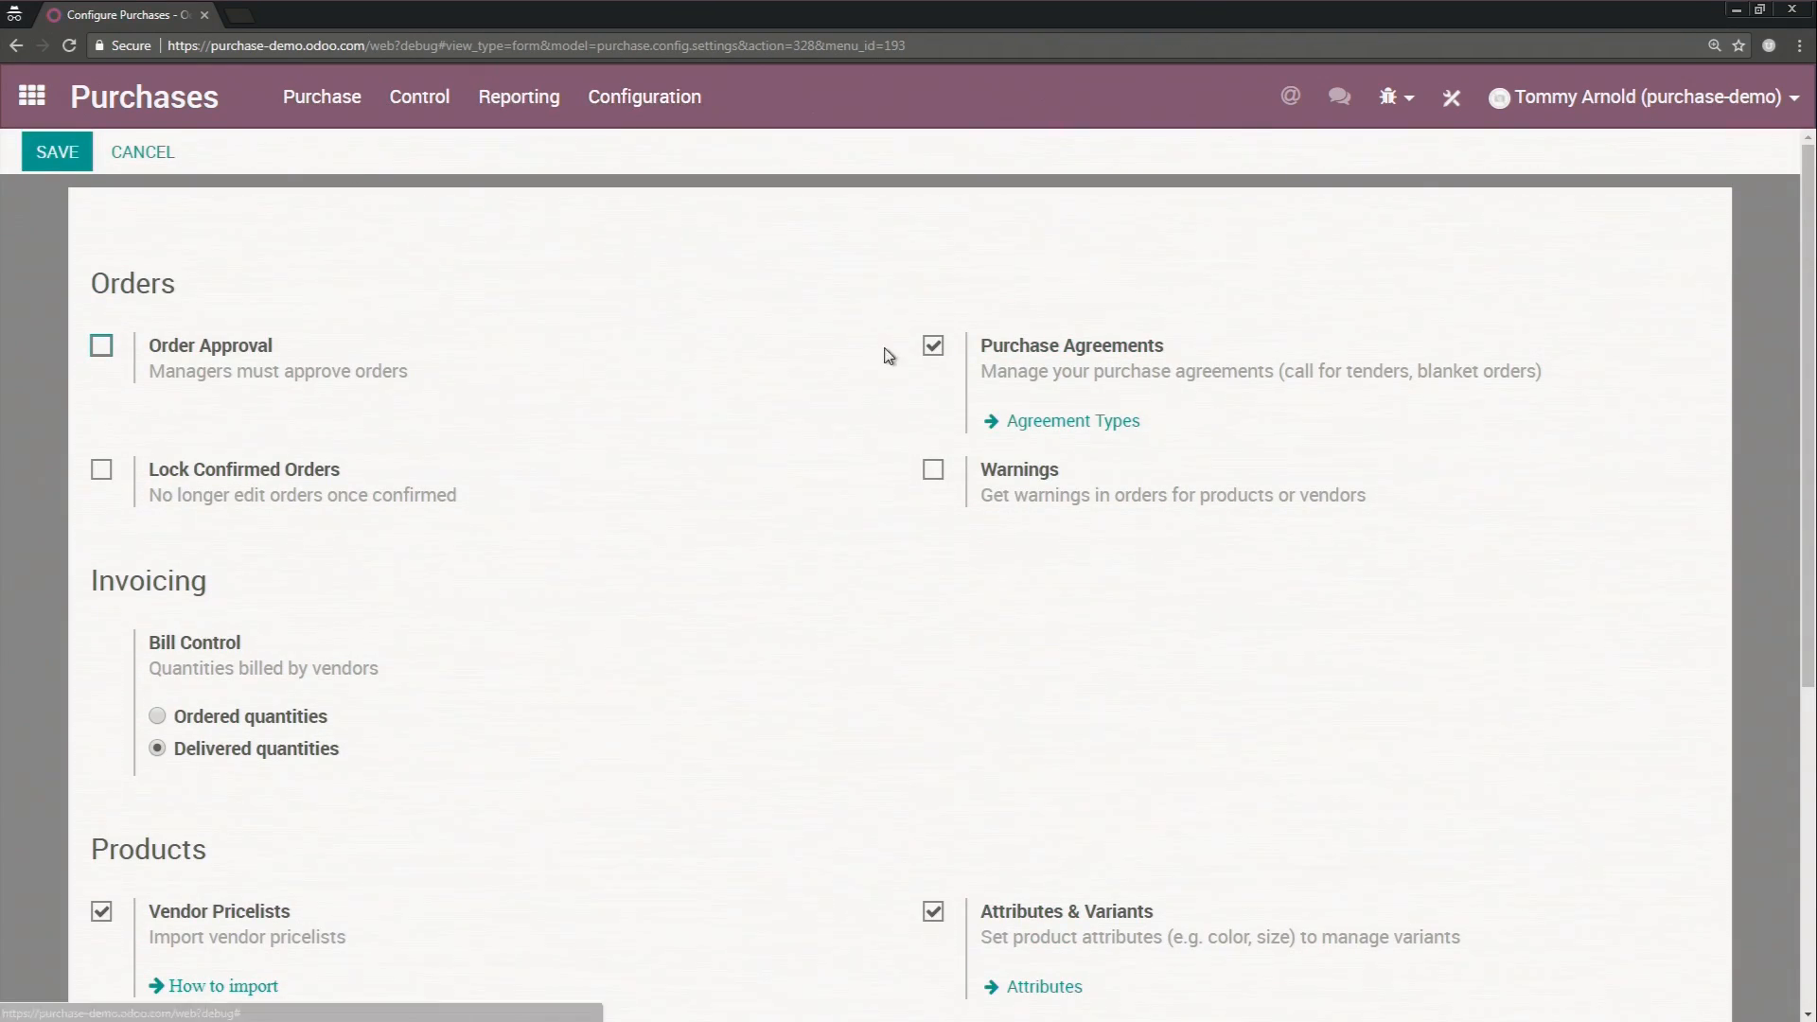
pyautogui.scroll(-5, 759, 394)
pyautogui.scroll(-1, 760, 402)
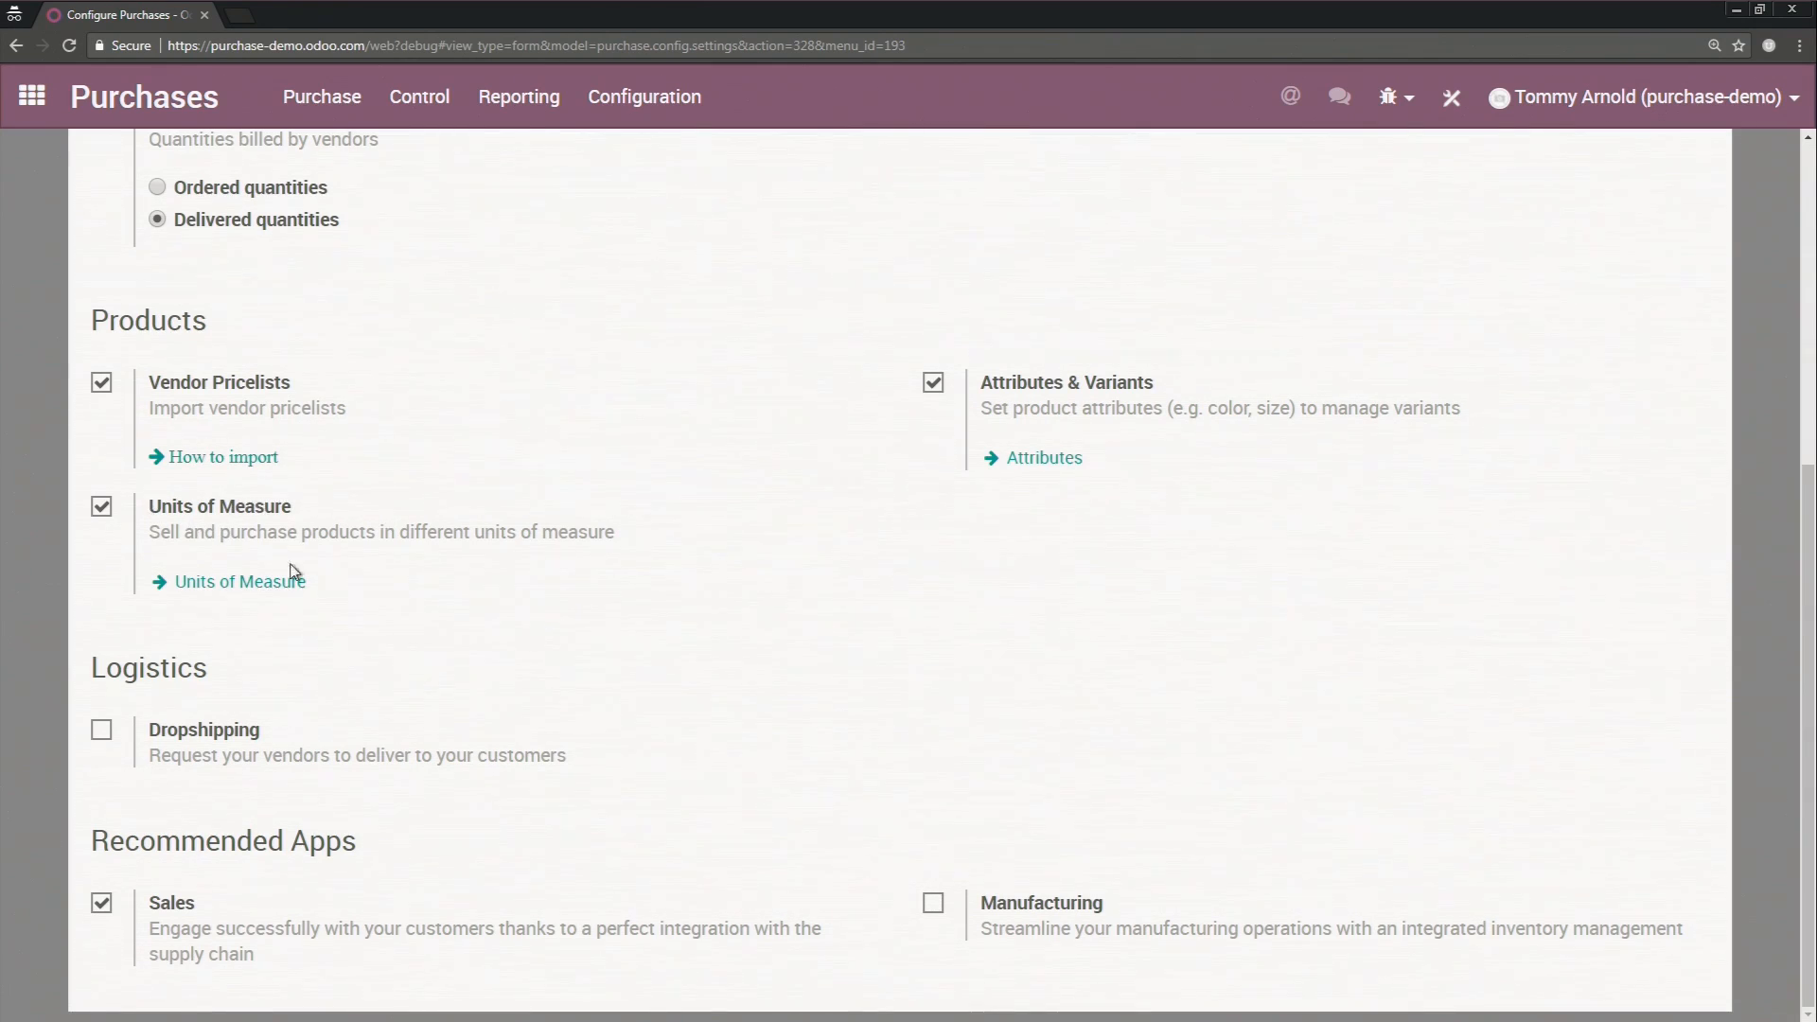
pyautogui.scroll(1, 568, 941)
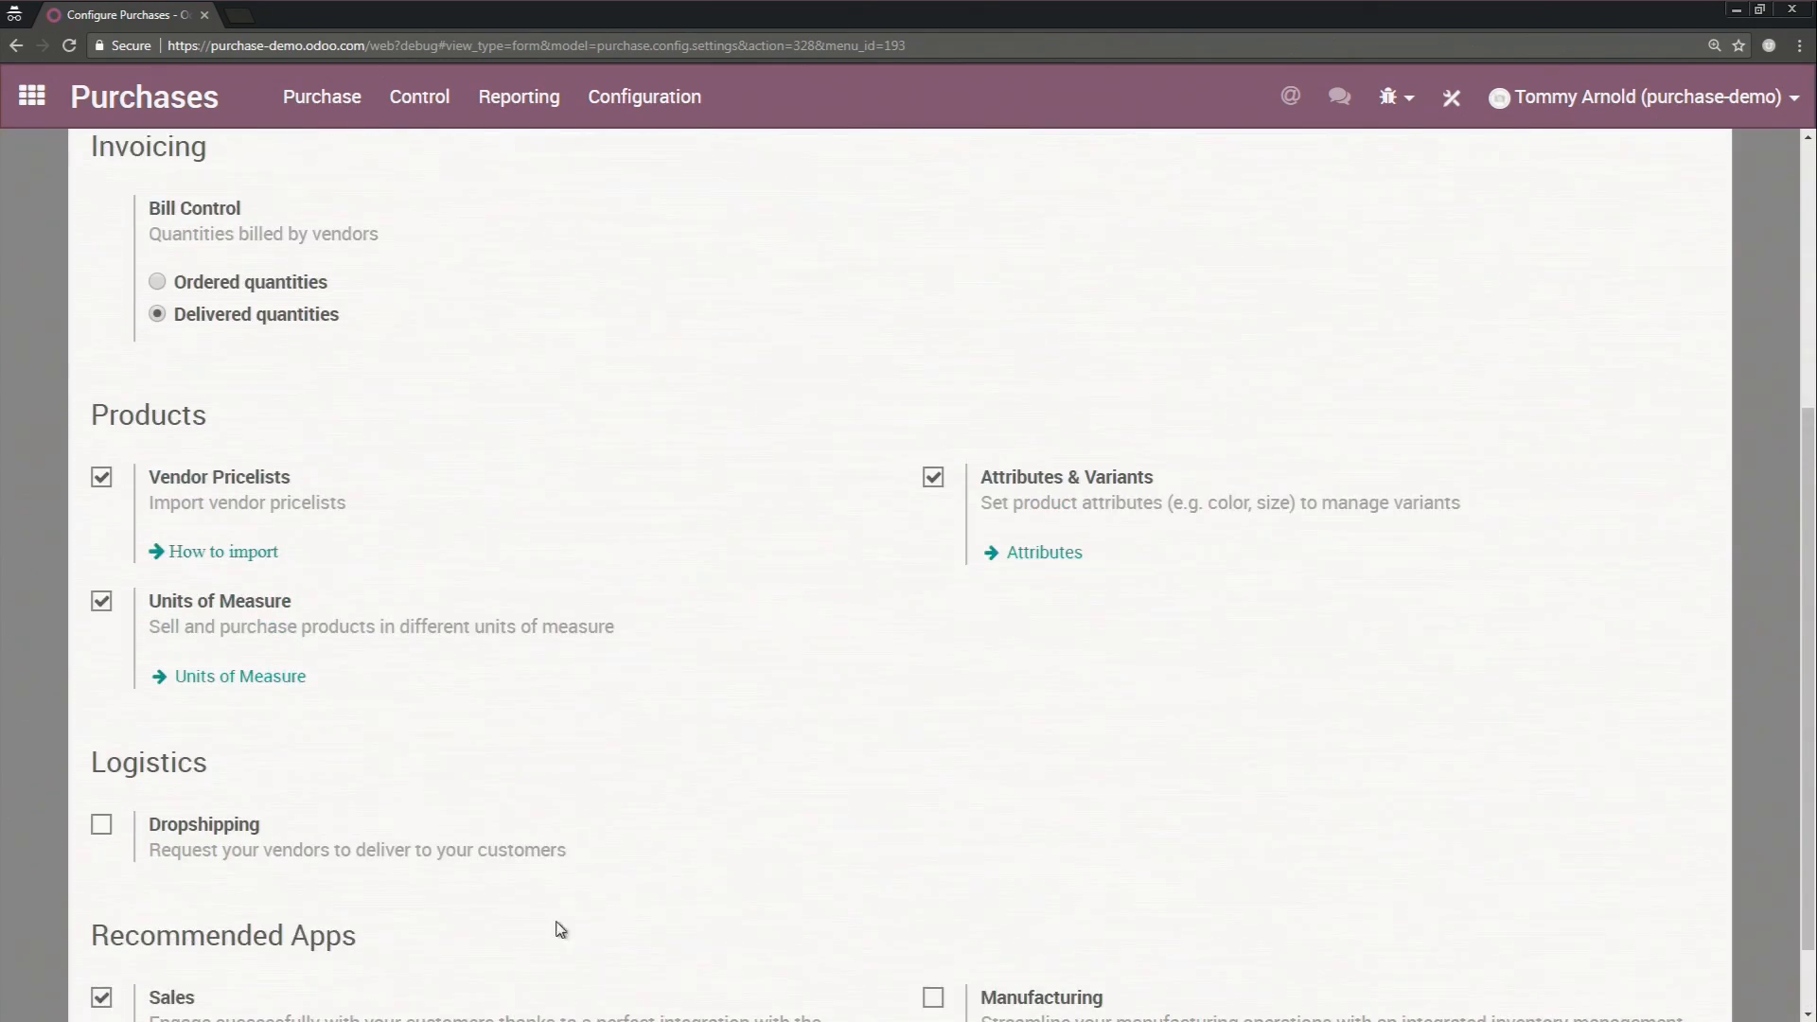
pyautogui.scroll(-1, 492, 890)
pyautogui.click(101, 730)
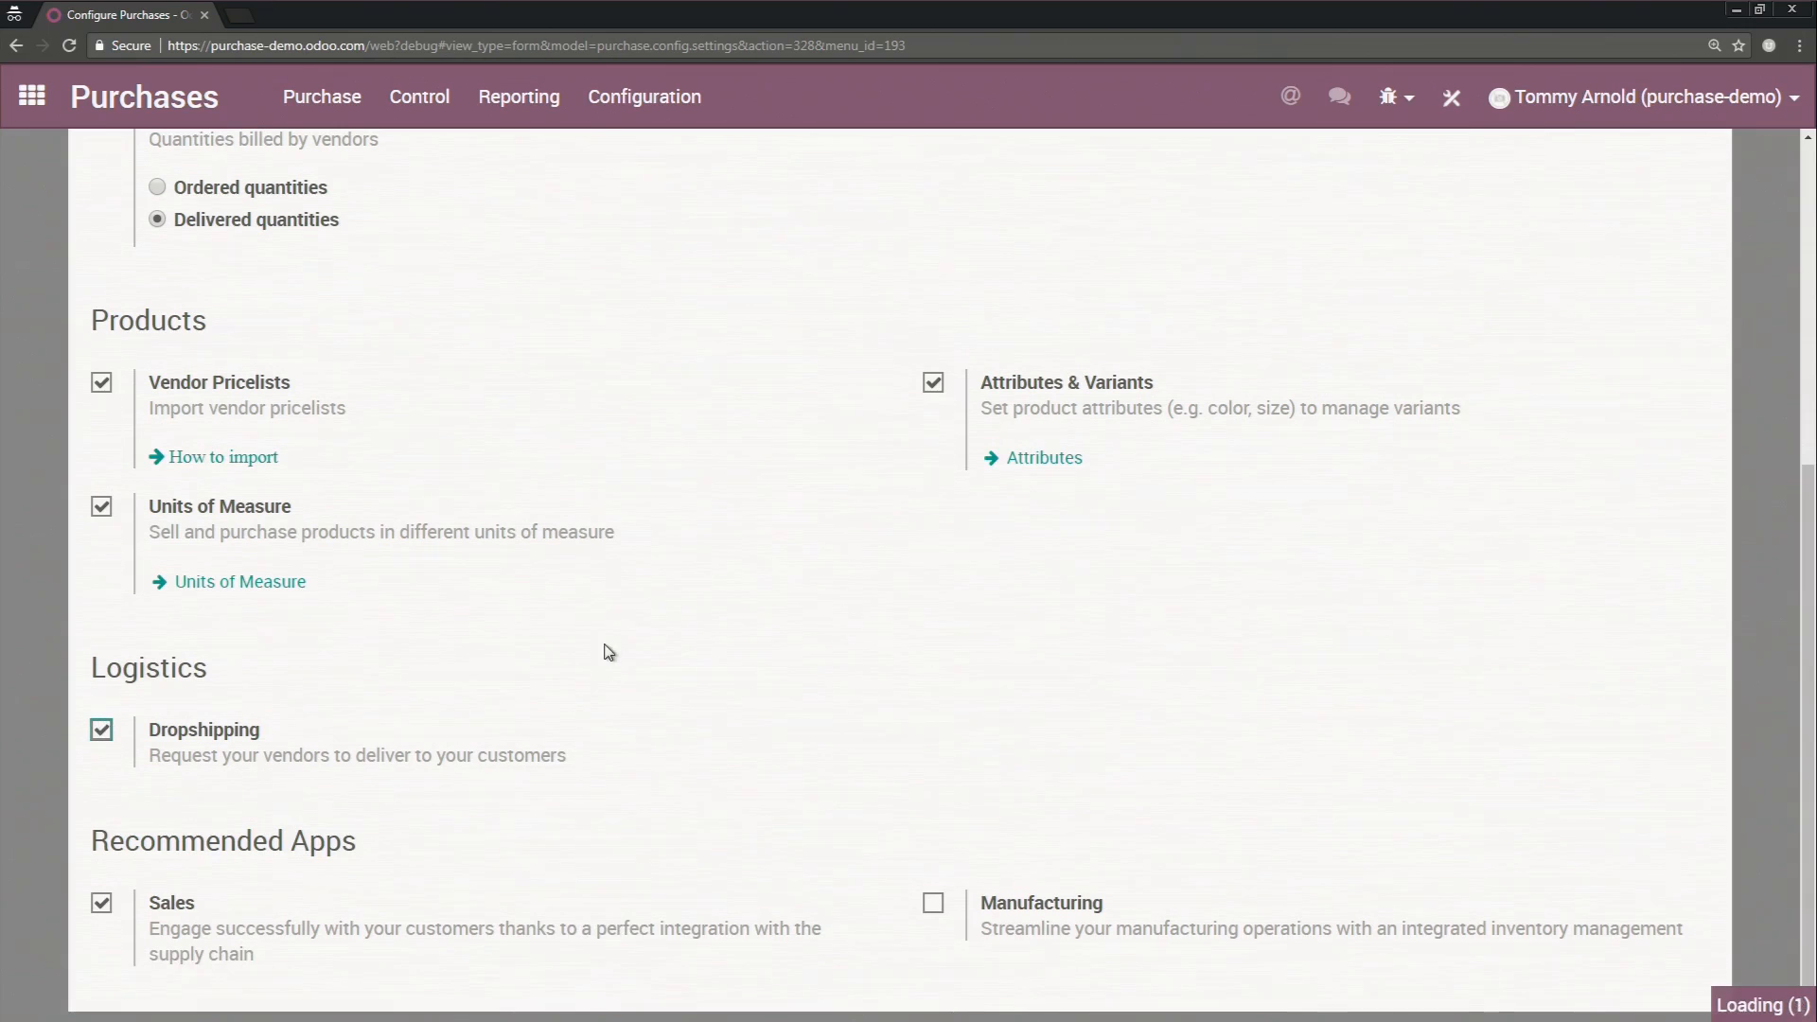
pyautogui.moveTo(189, 750)
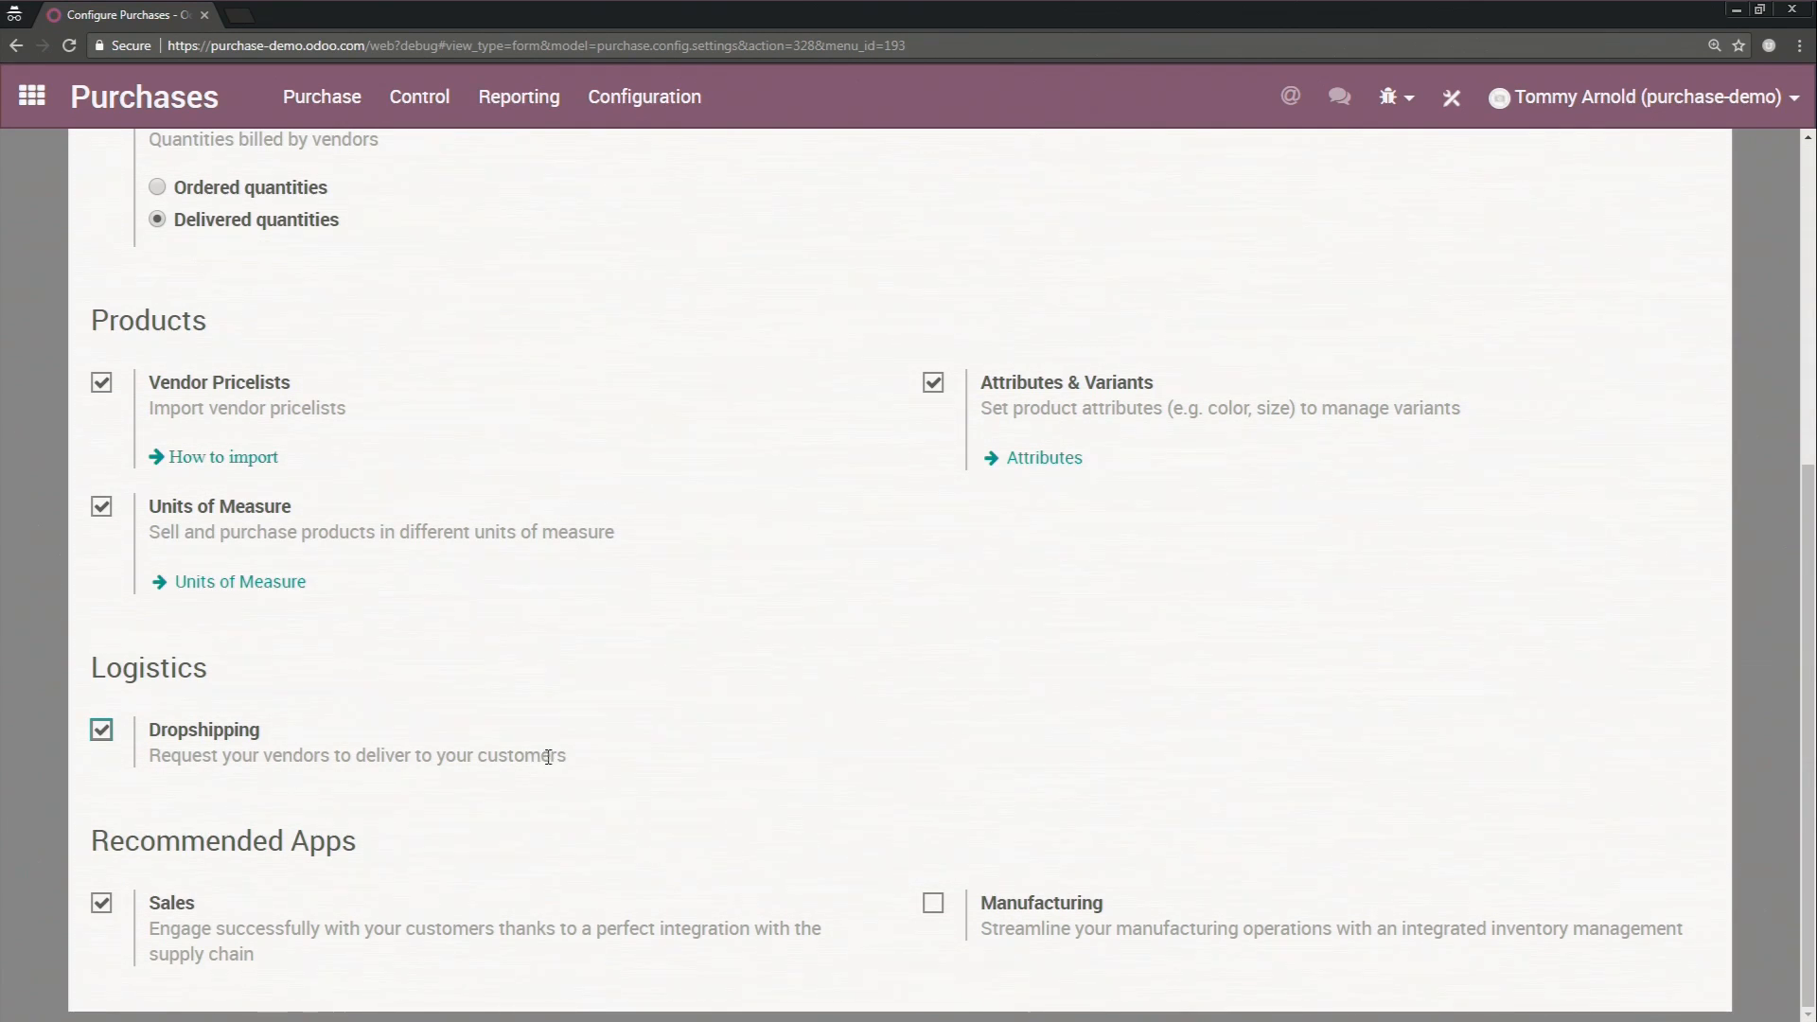
pyautogui.scroll(5, 549, 762)
pyautogui.click(57, 151)
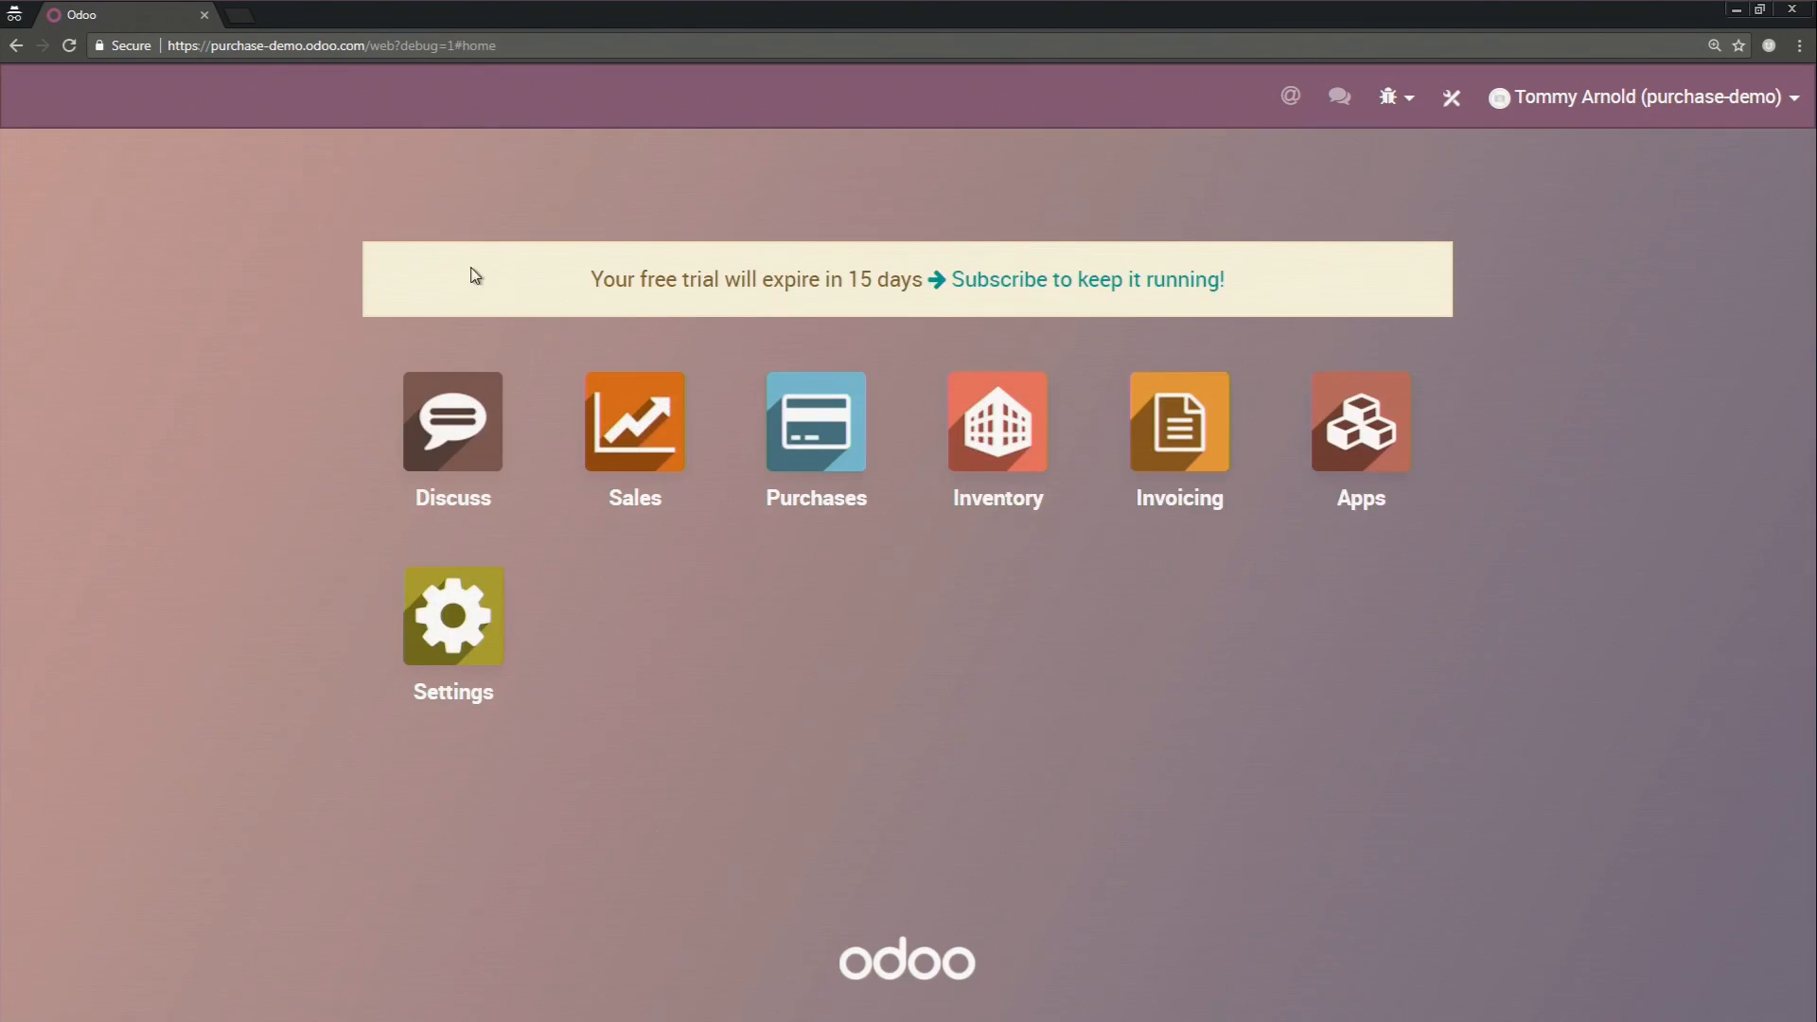
# Step: Return to the Purchases app, open the Restaurant Supply vendor record, and examine its contact details and internal notes
pyautogui.click(807, 444)
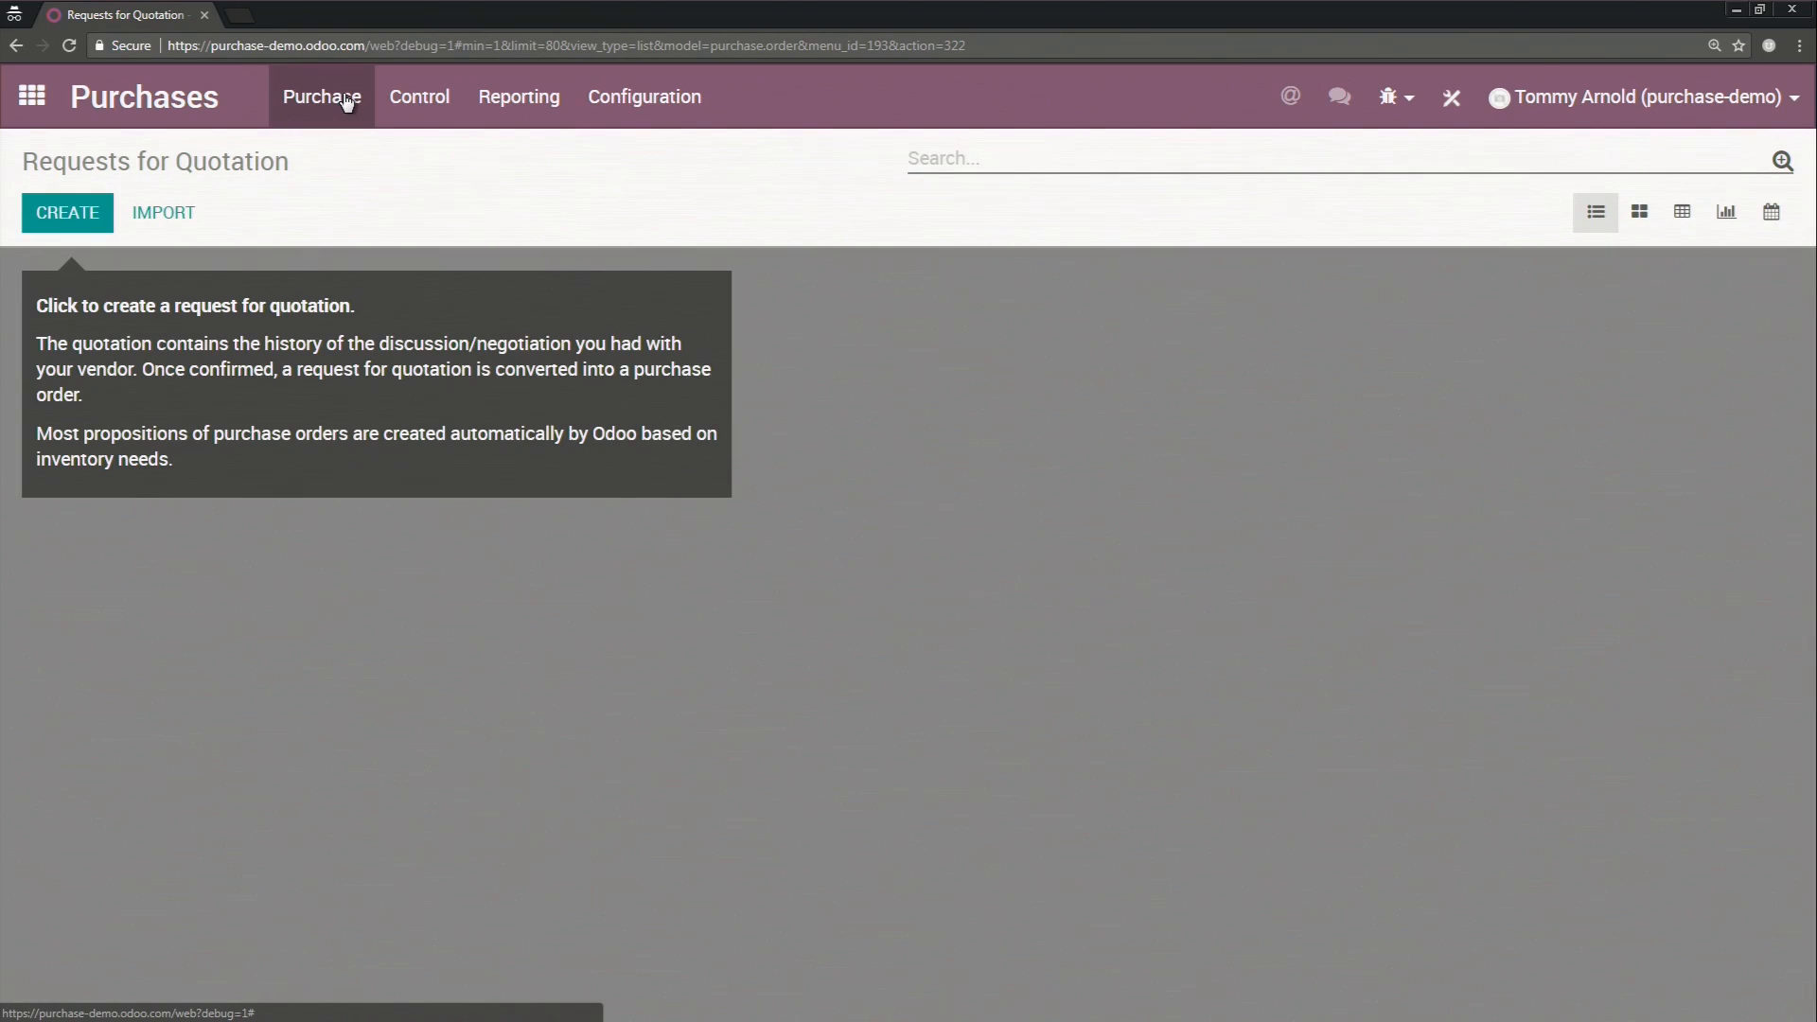
pyautogui.click(347, 102)
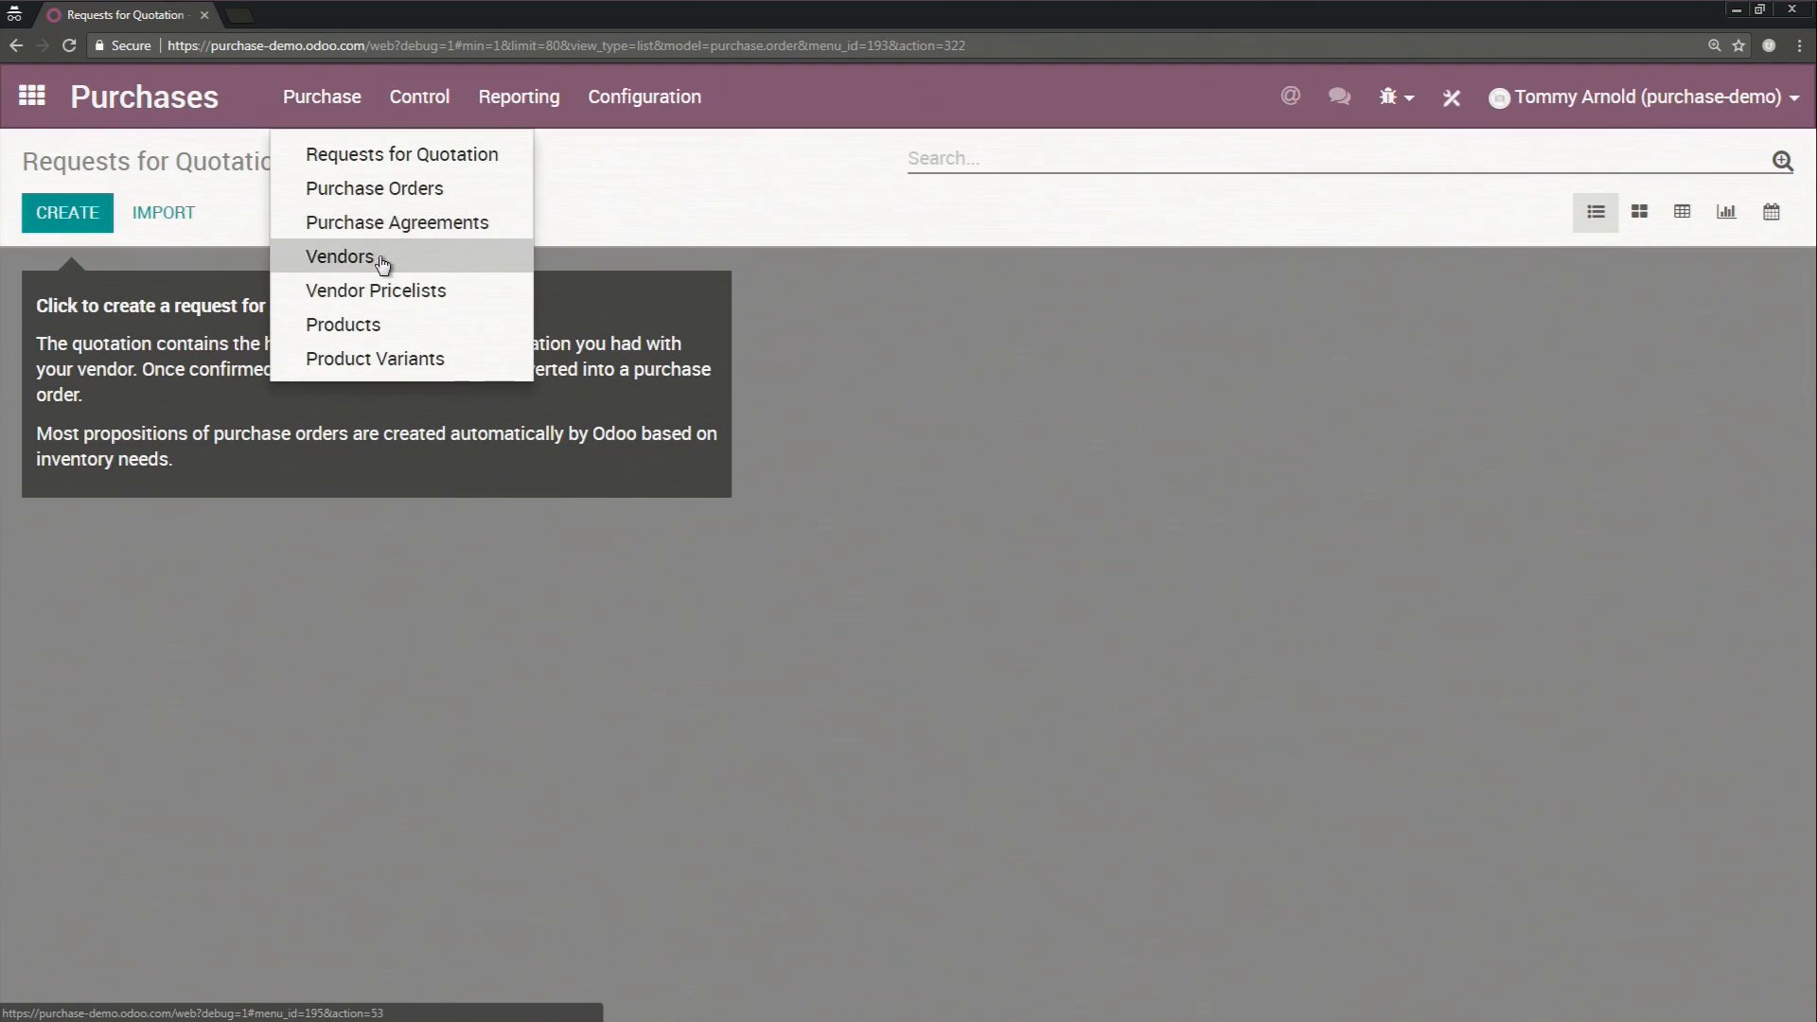
pyautogui.click(385, 295)
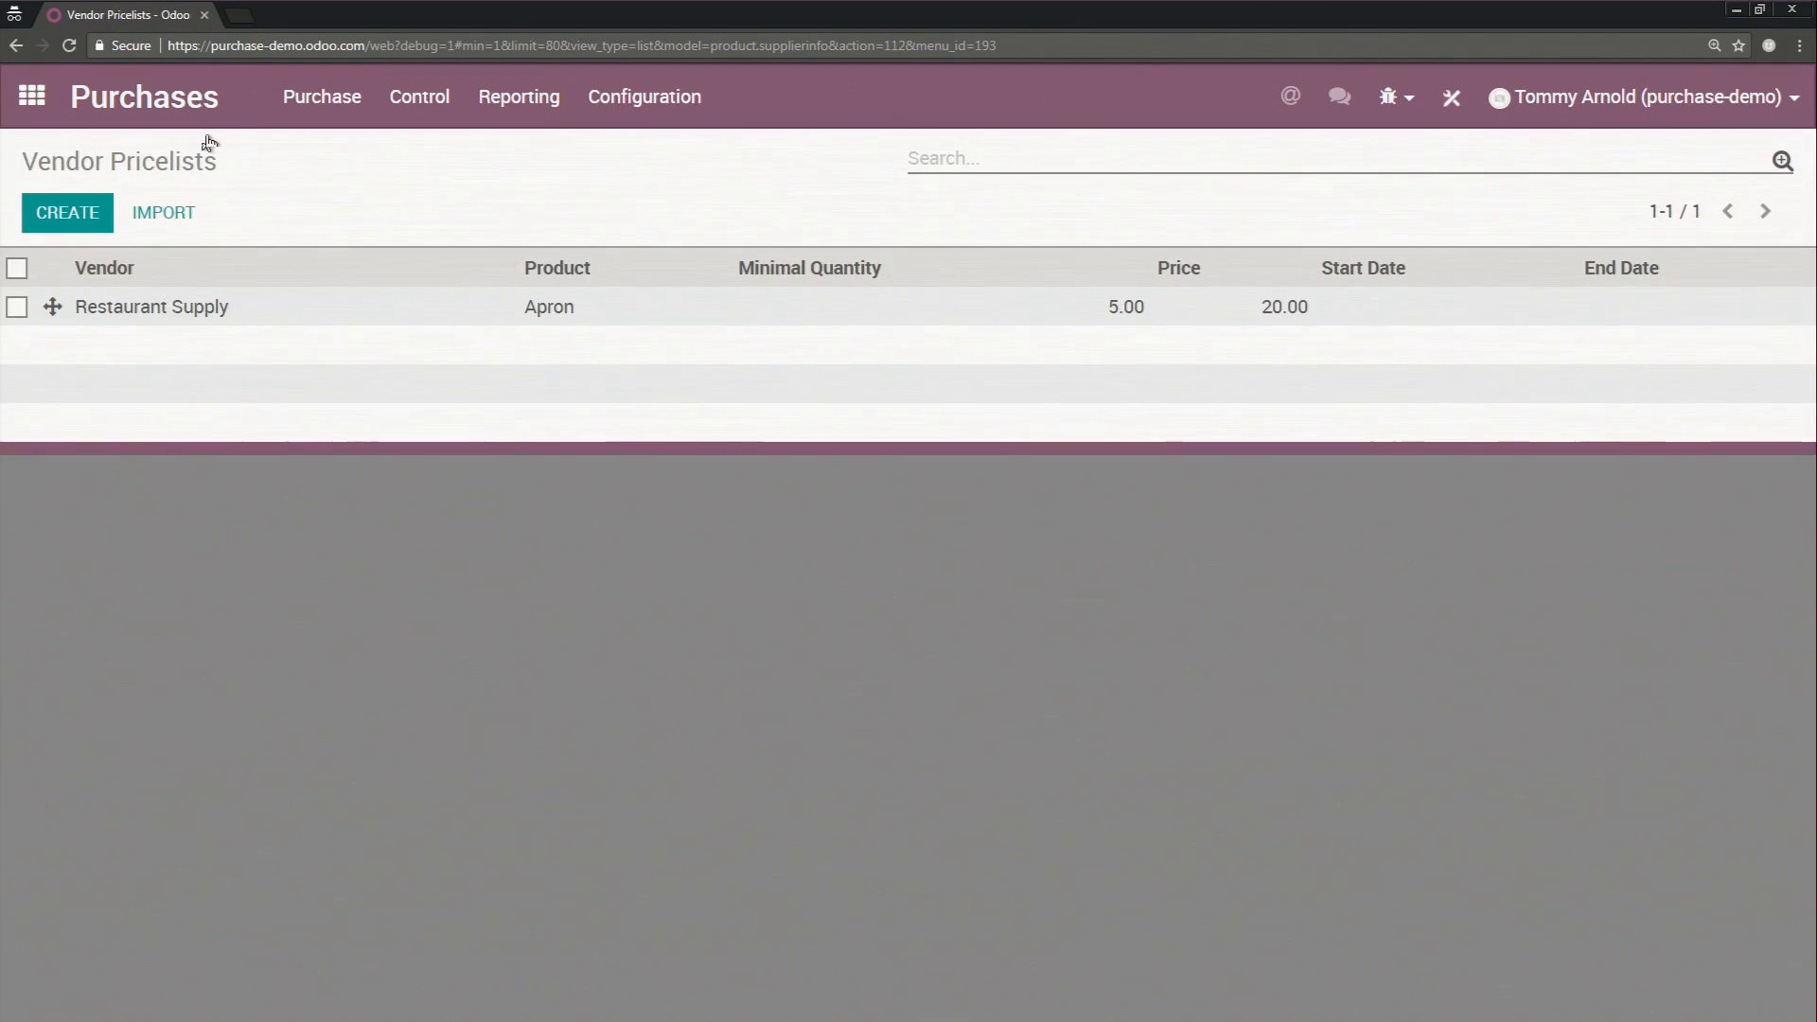
pyautogui.click(329, 126)
pyautogui.click(379, 285)
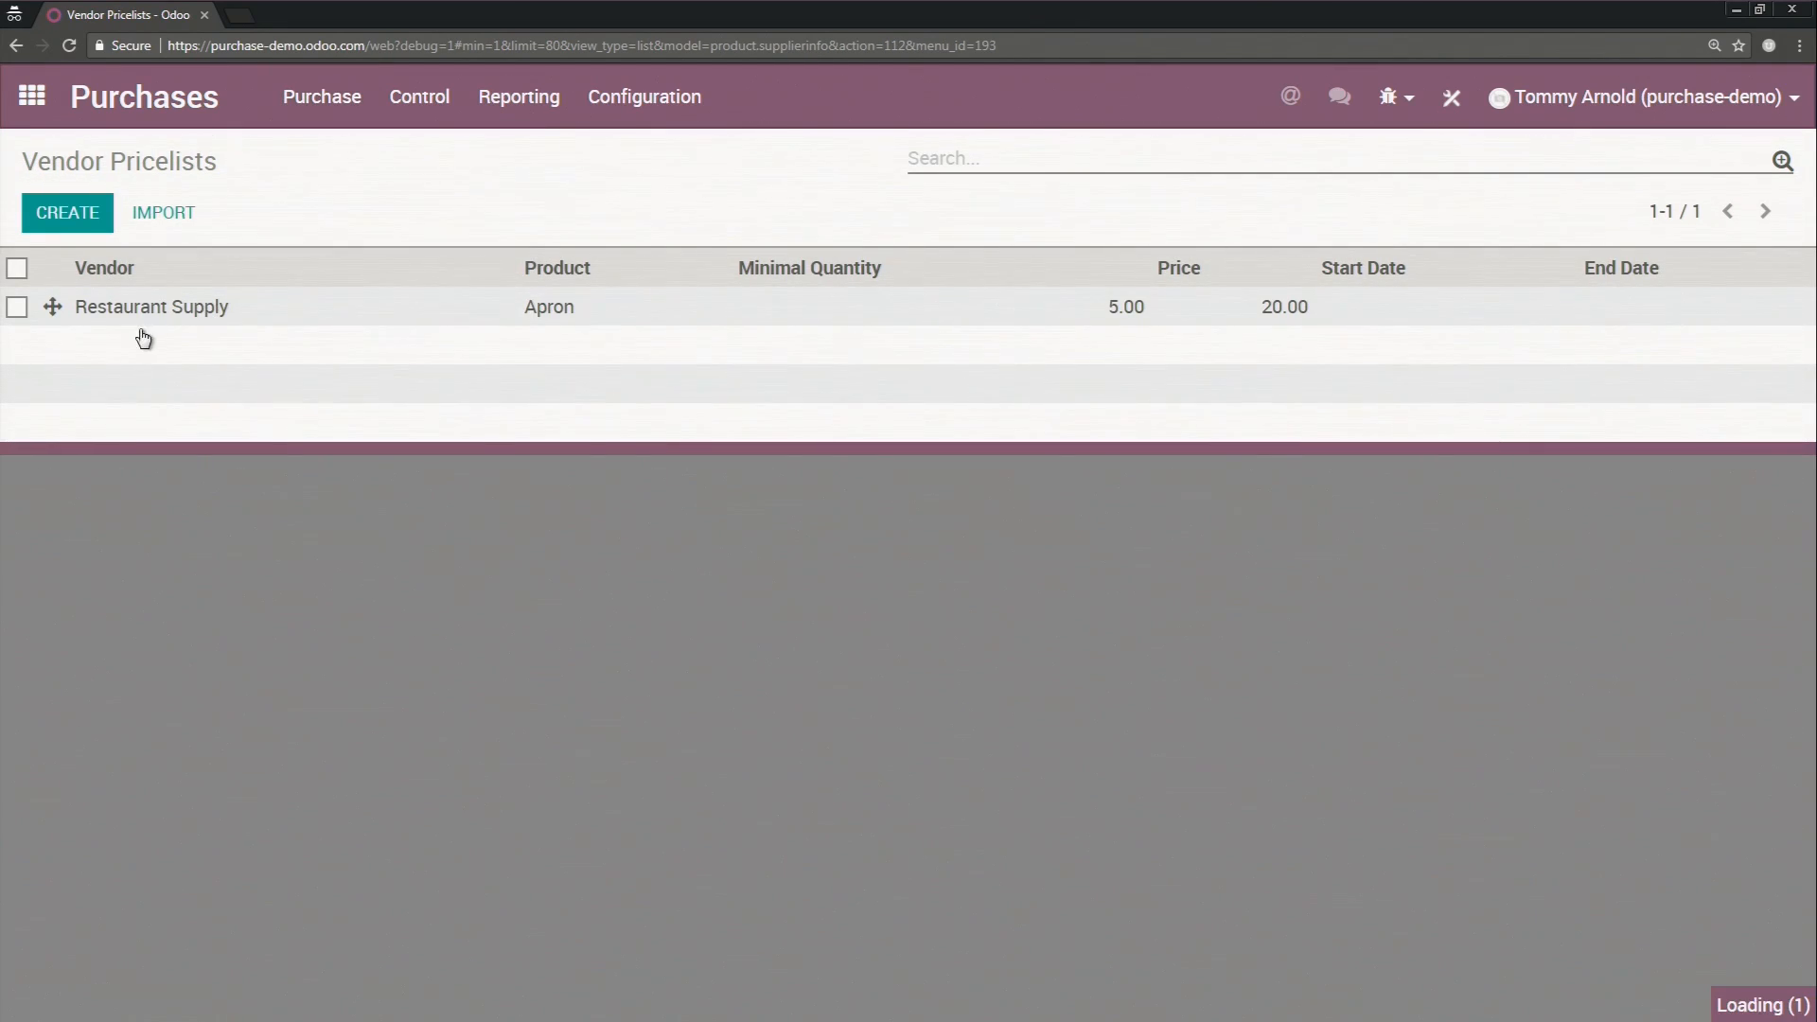
pyautogui.click(220, 305)
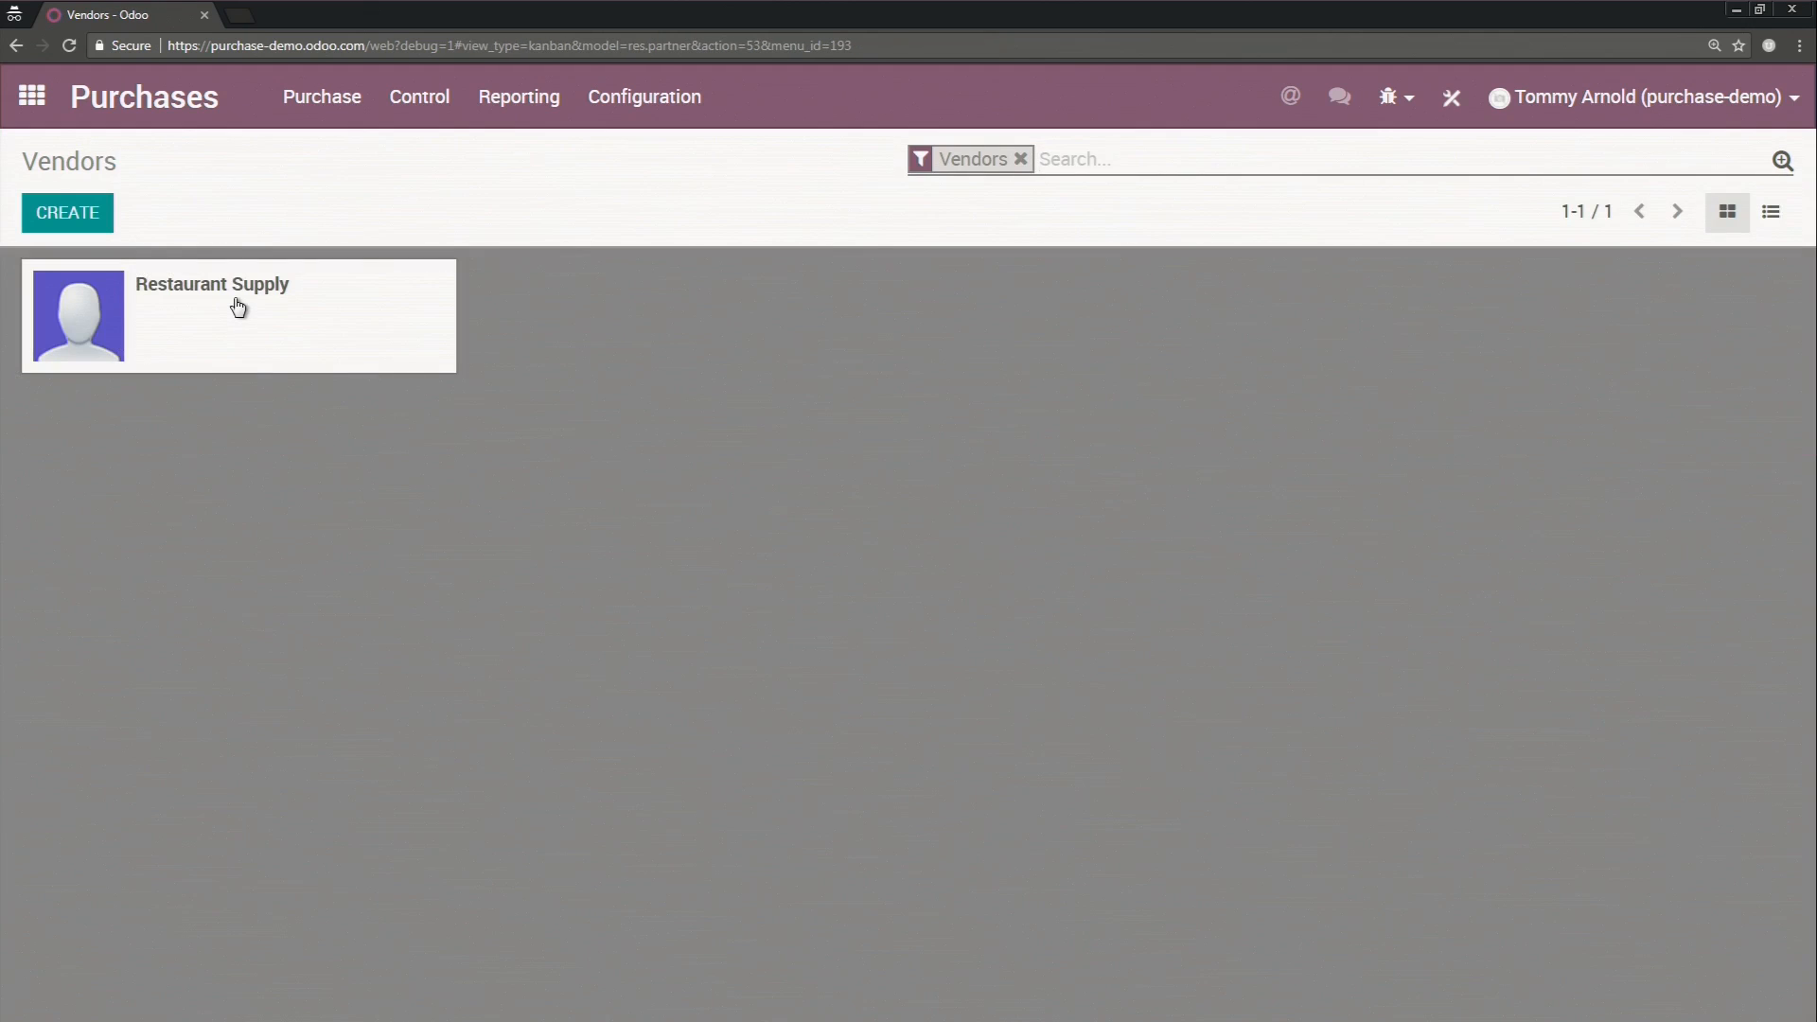
pyautogui.click(237, 308)
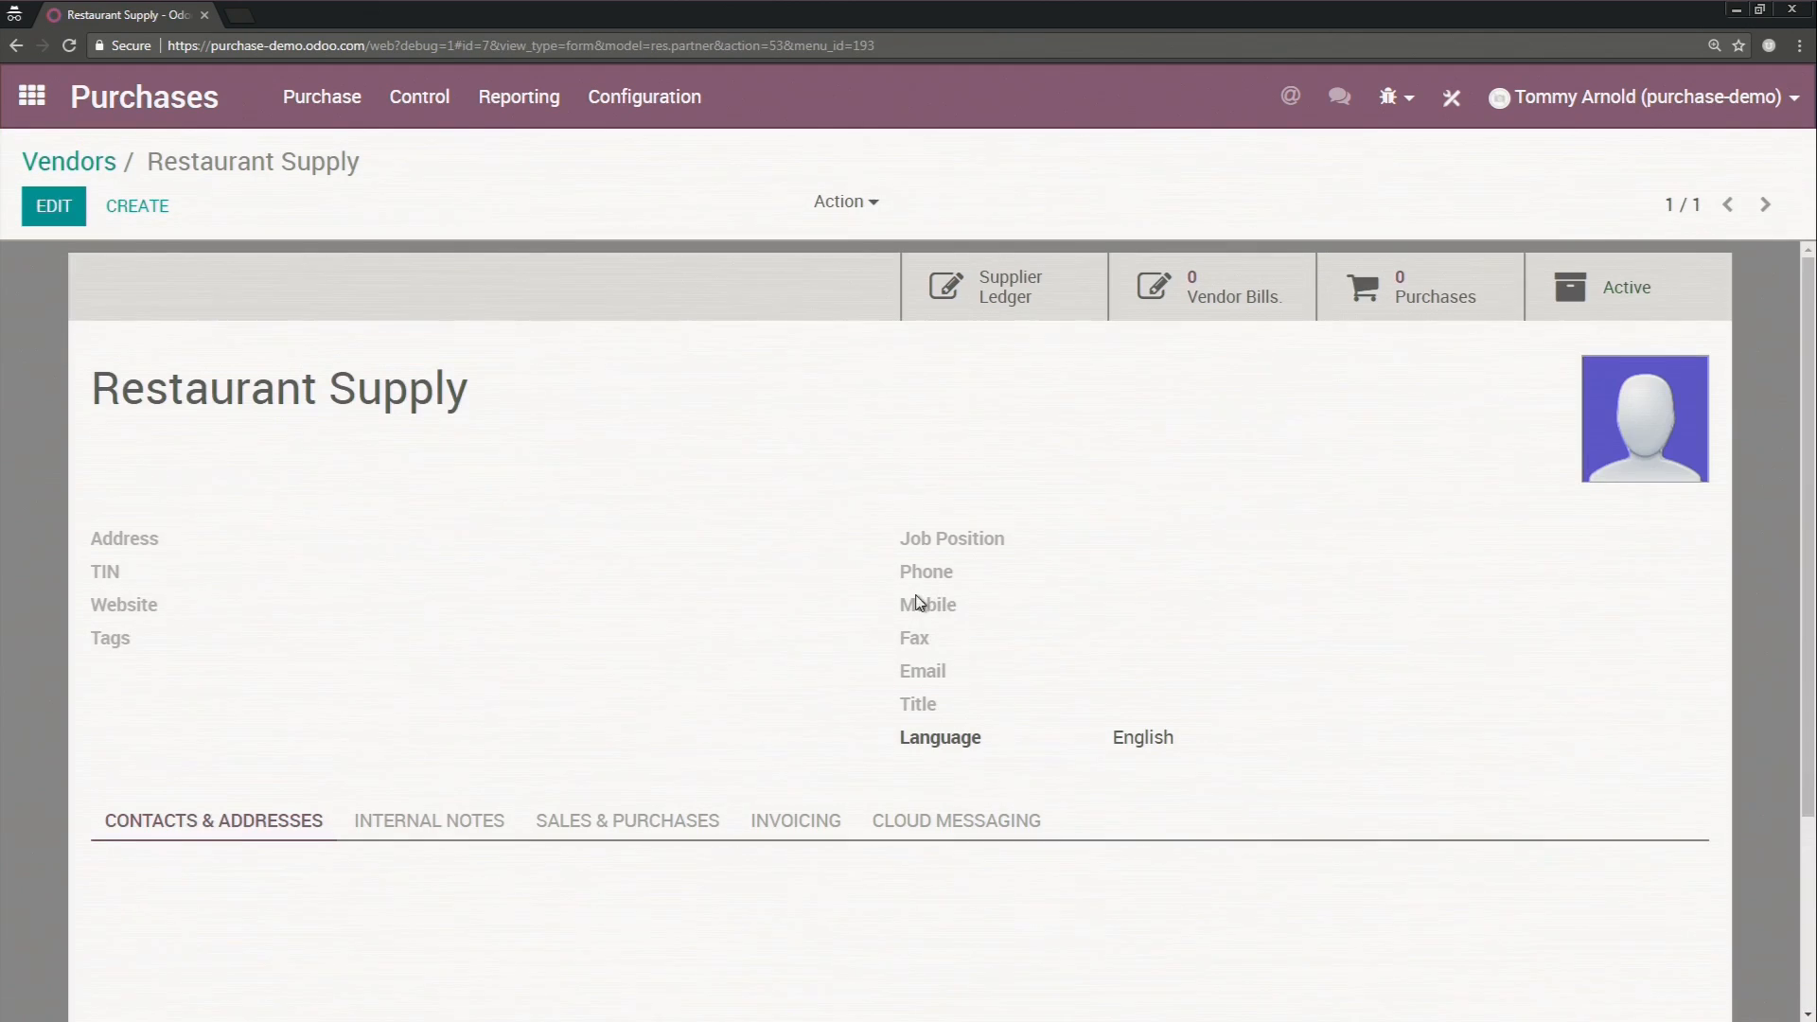
pyautogui.scroll(-3, 918, 603)
pyautogui.click(473, 566)
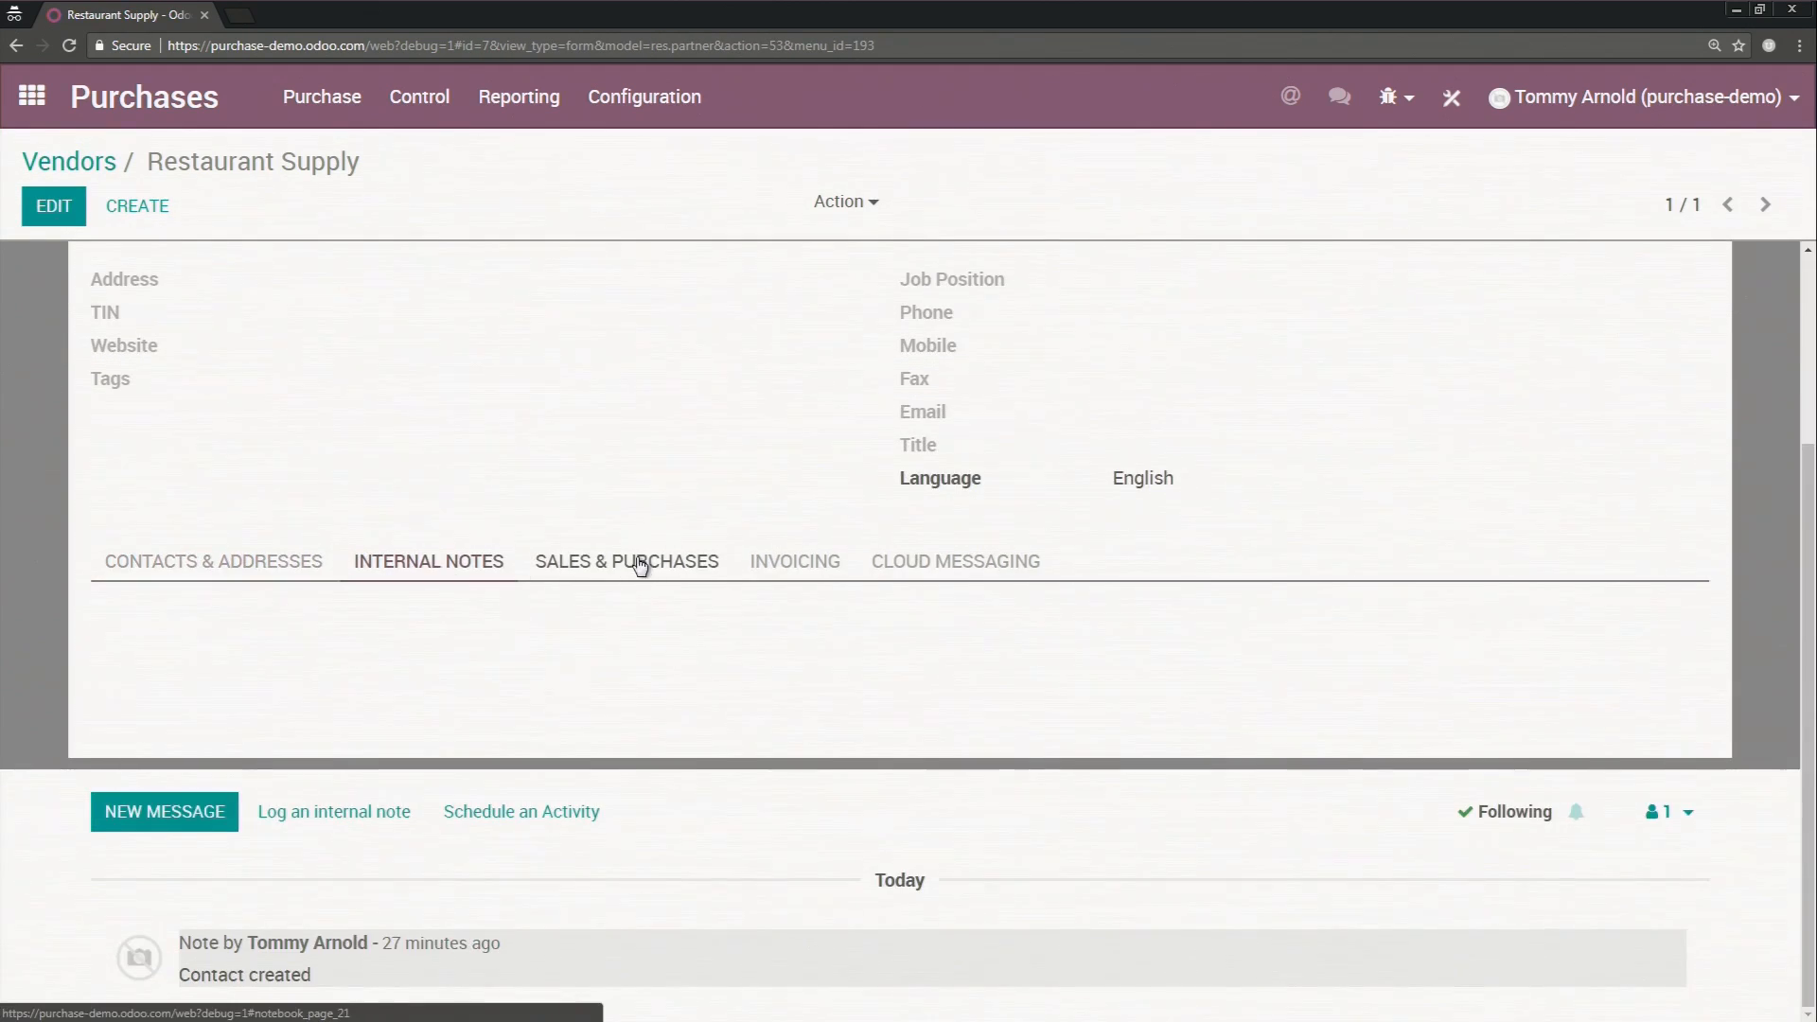
pyautogui.scroll(3, 1339, 363)
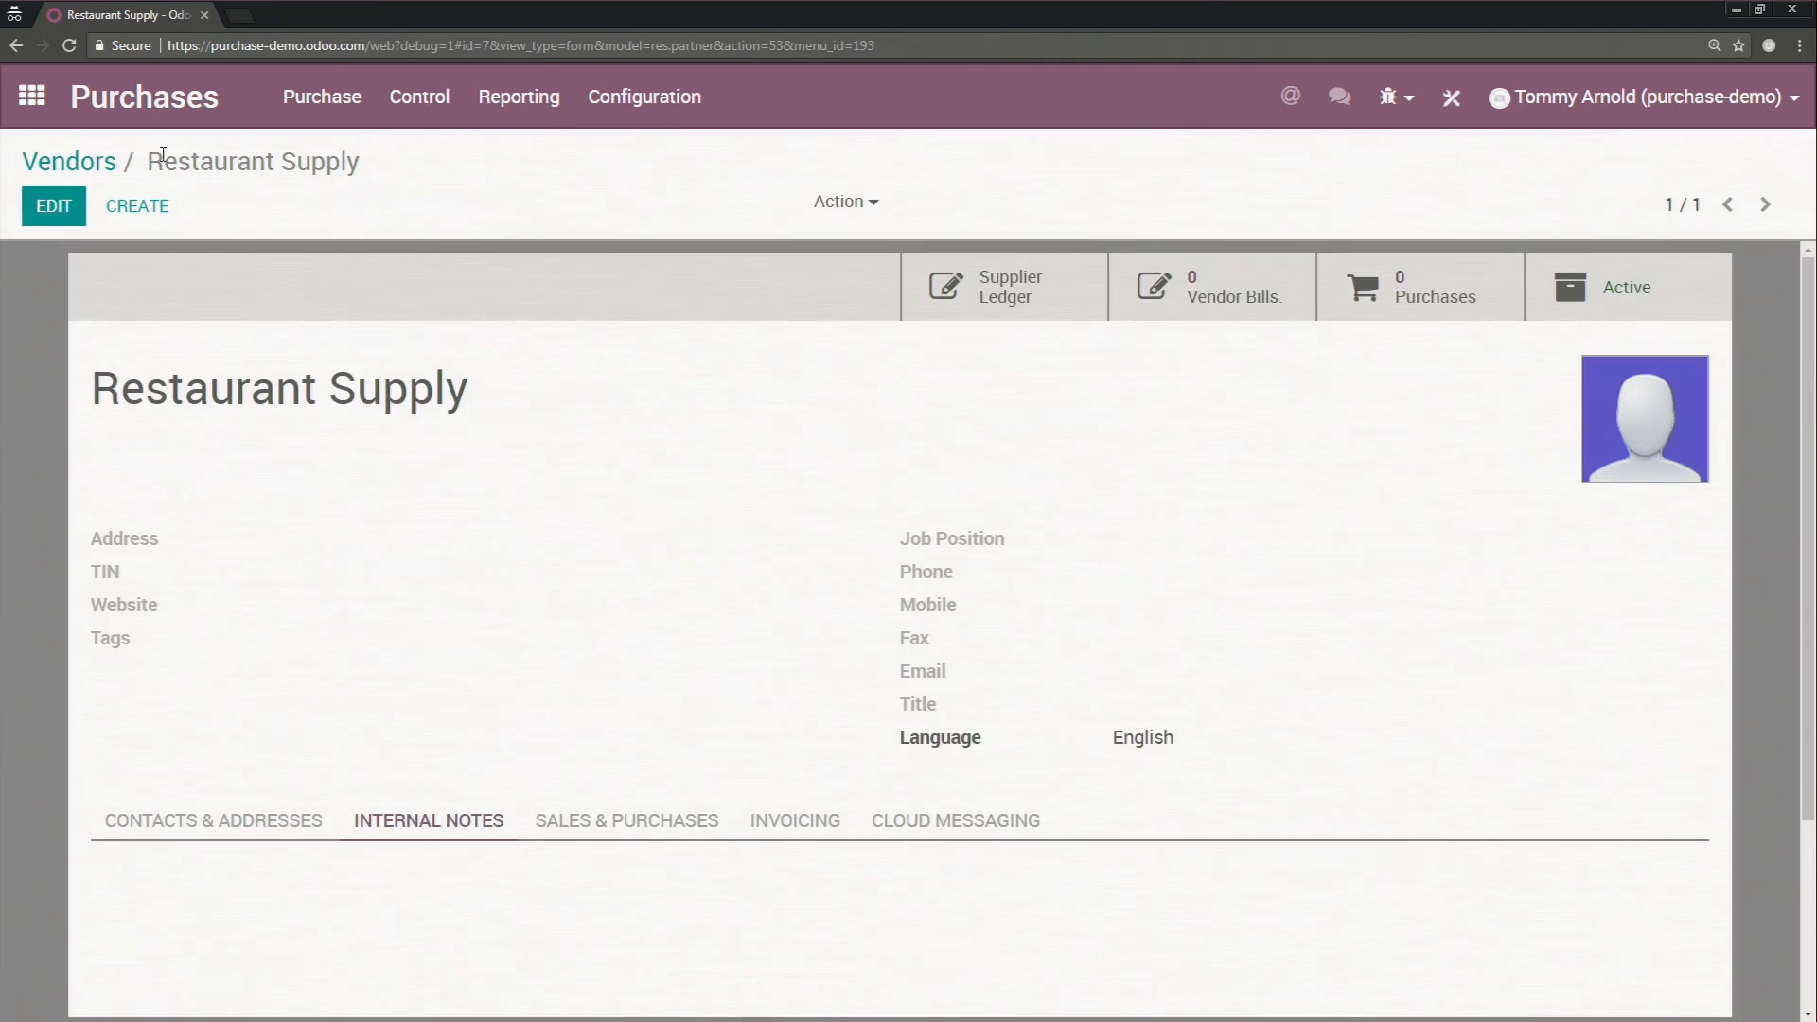
pyautogui.click(76, 162)
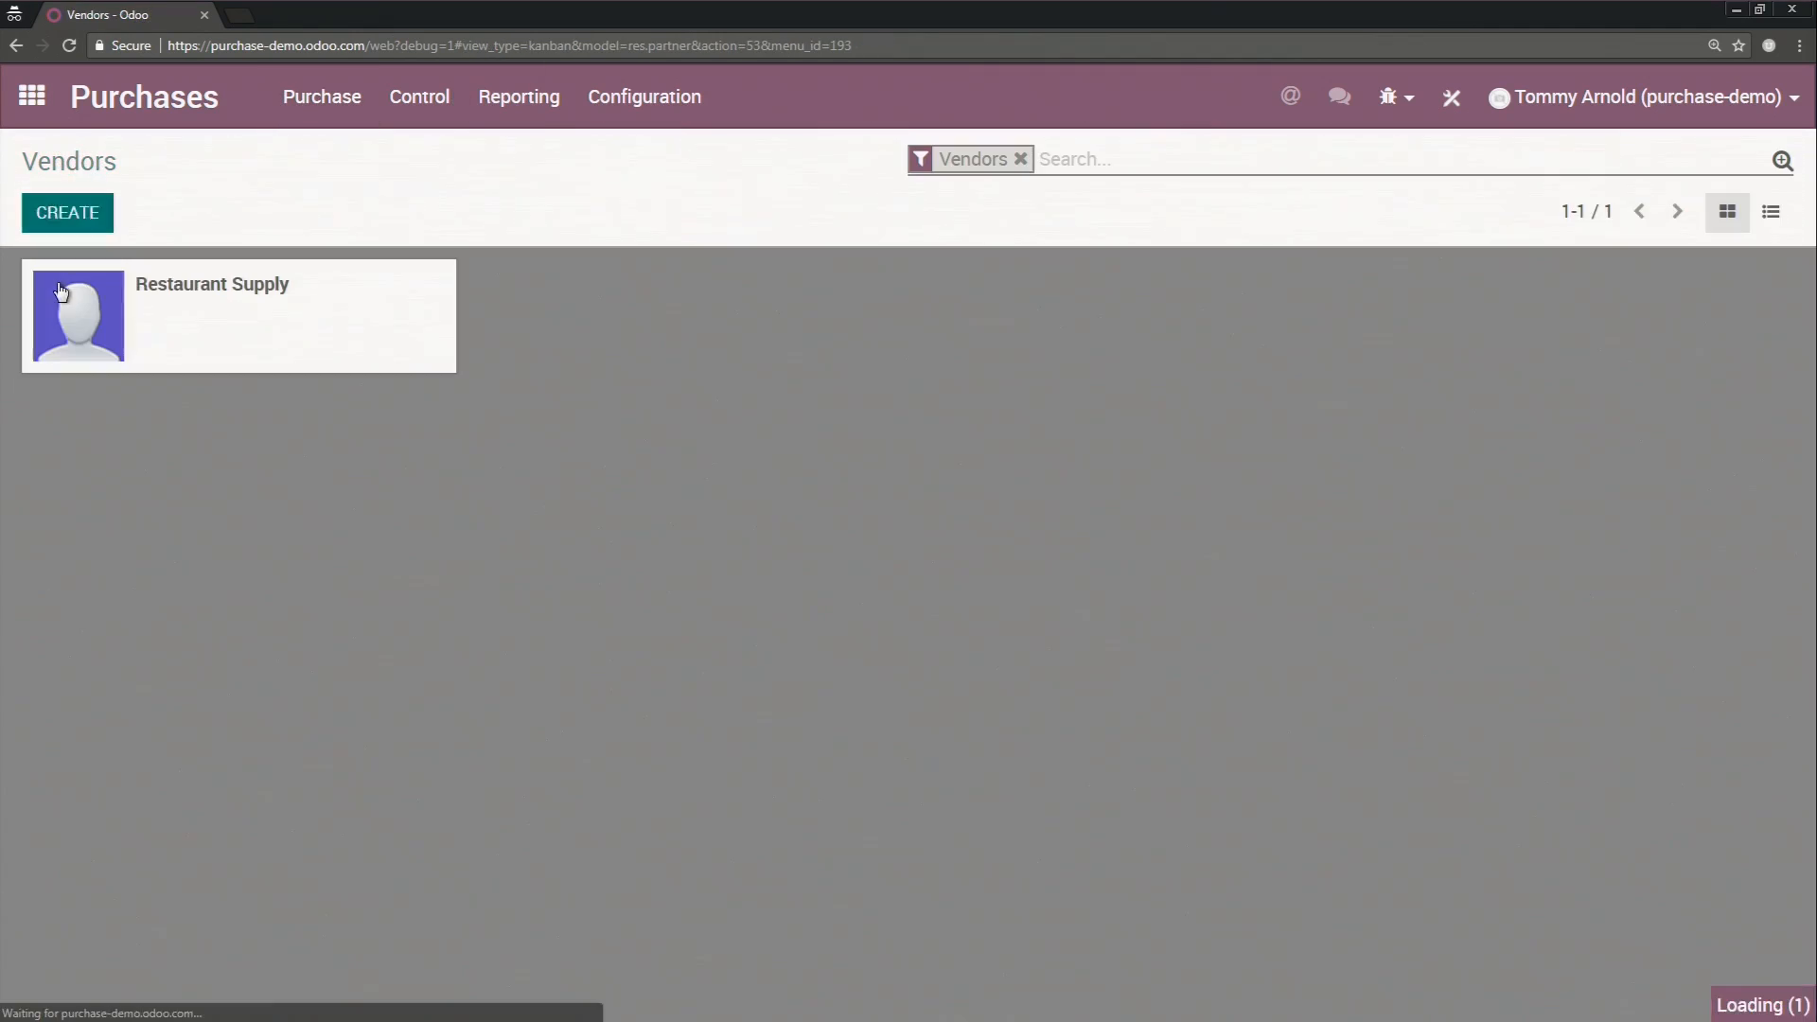
pyautogui.click(76, 212)
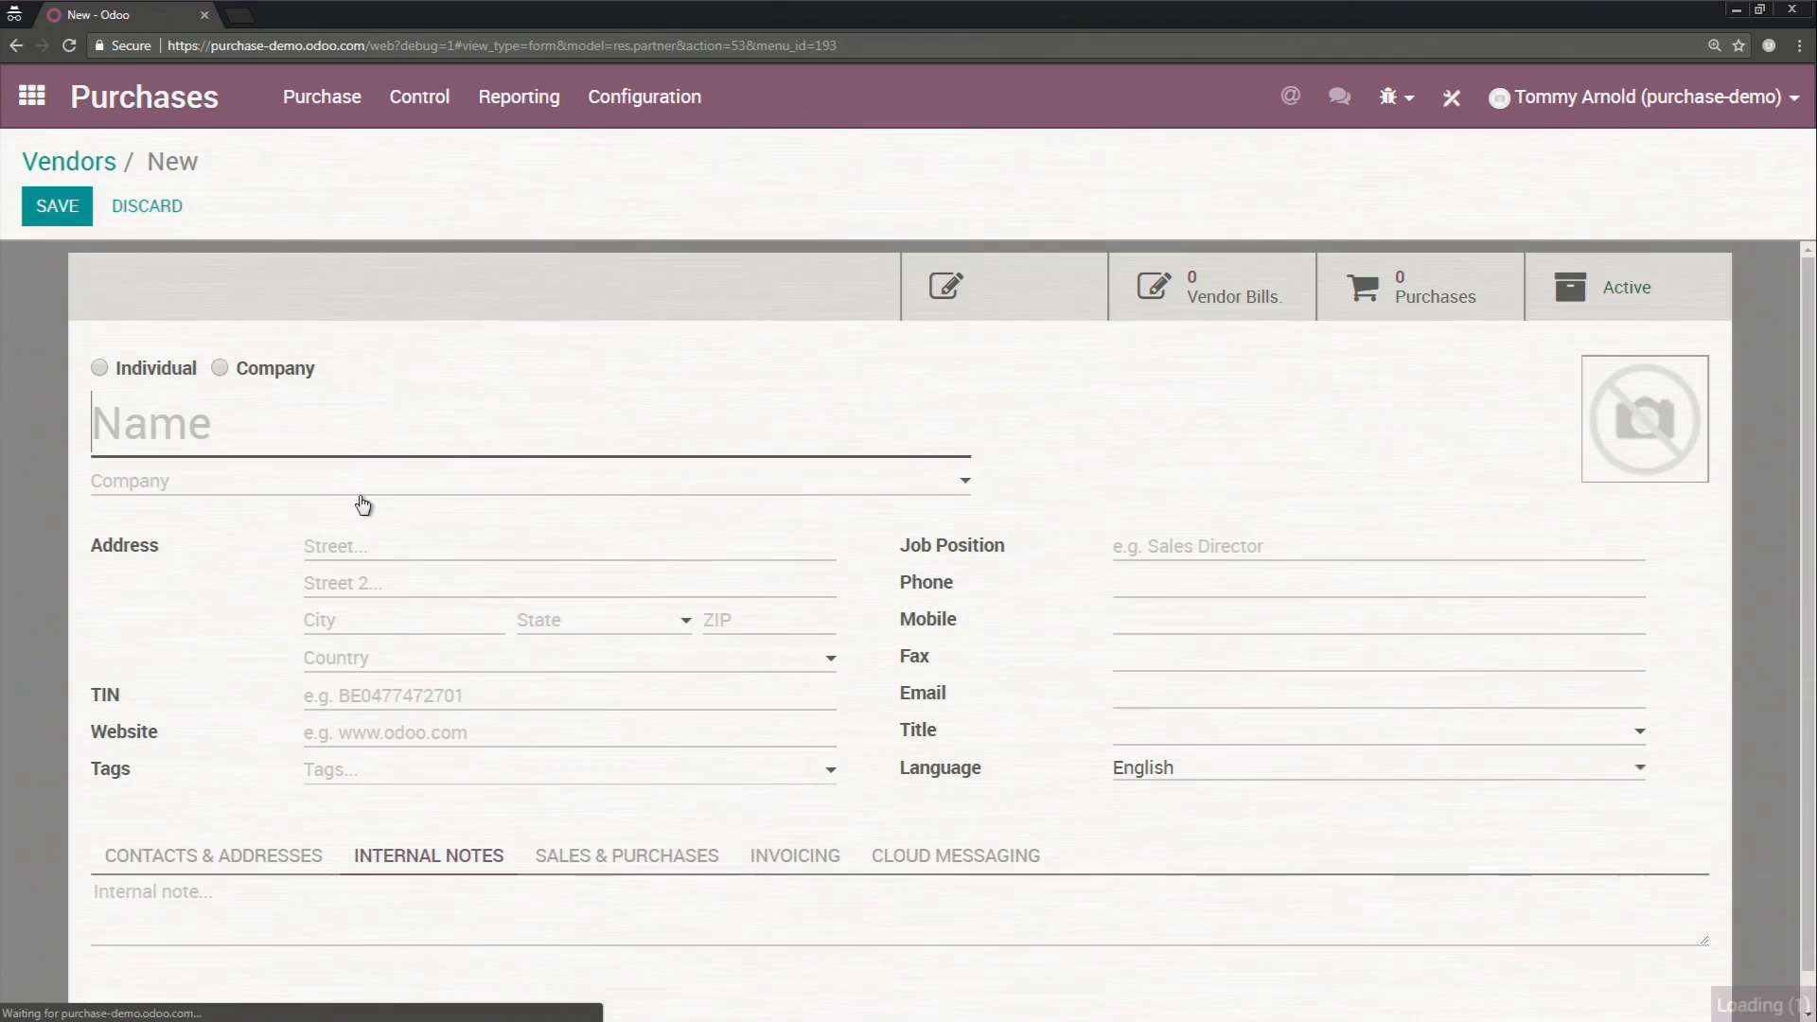
pyautogui.click(220, 368)
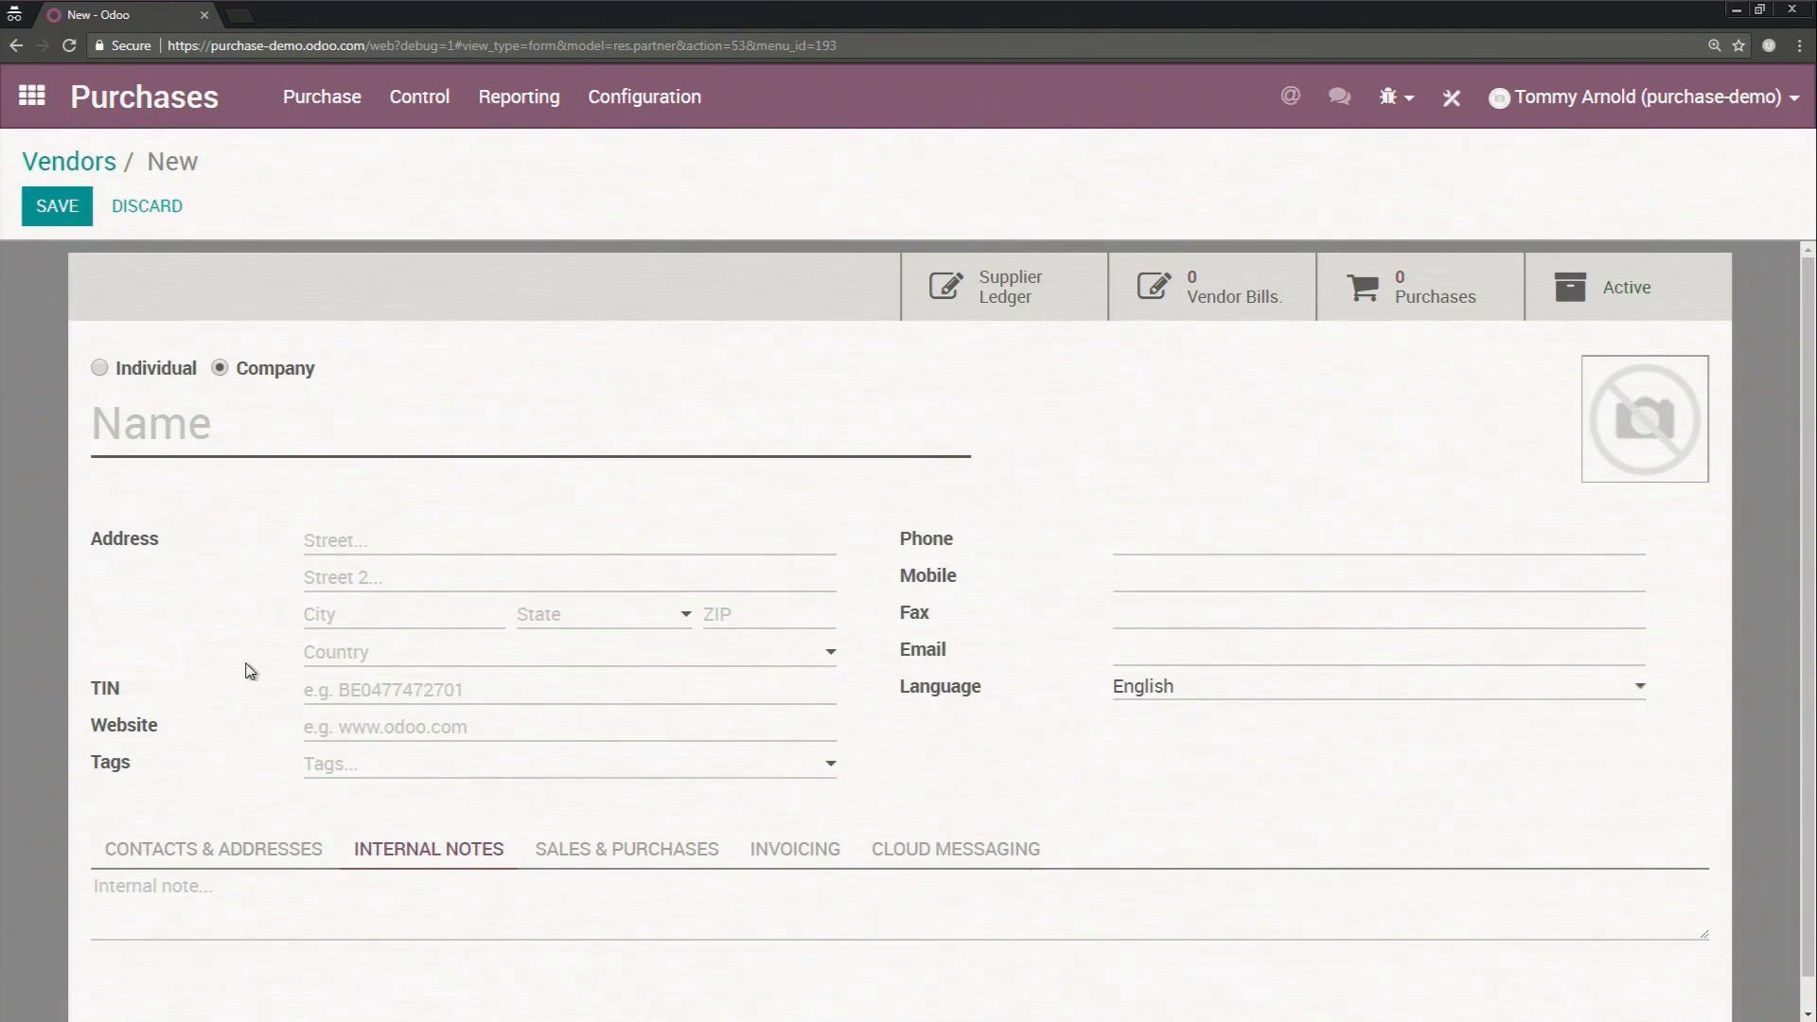
pyautogui.scroll(-1, 464, 695)
pyautogui.scroll(1, 833, 605)
pyautogui.click(159, 208)
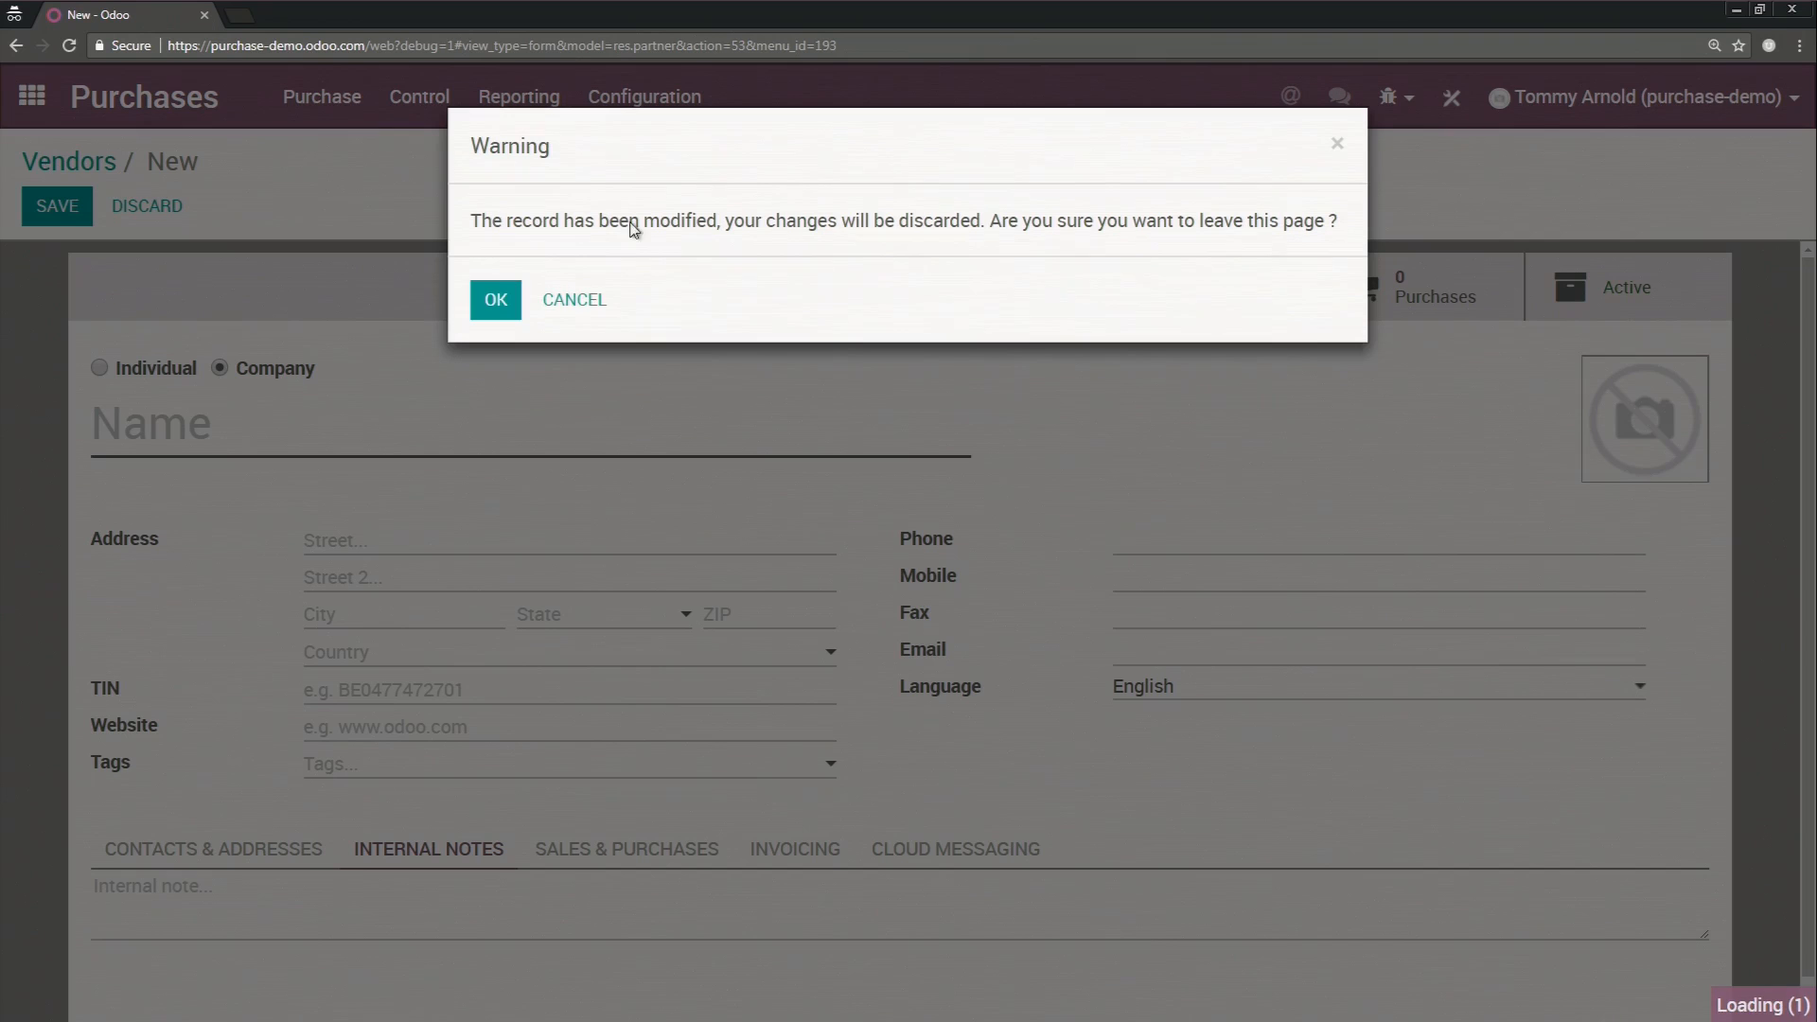
pyautogui.click(495, 301)
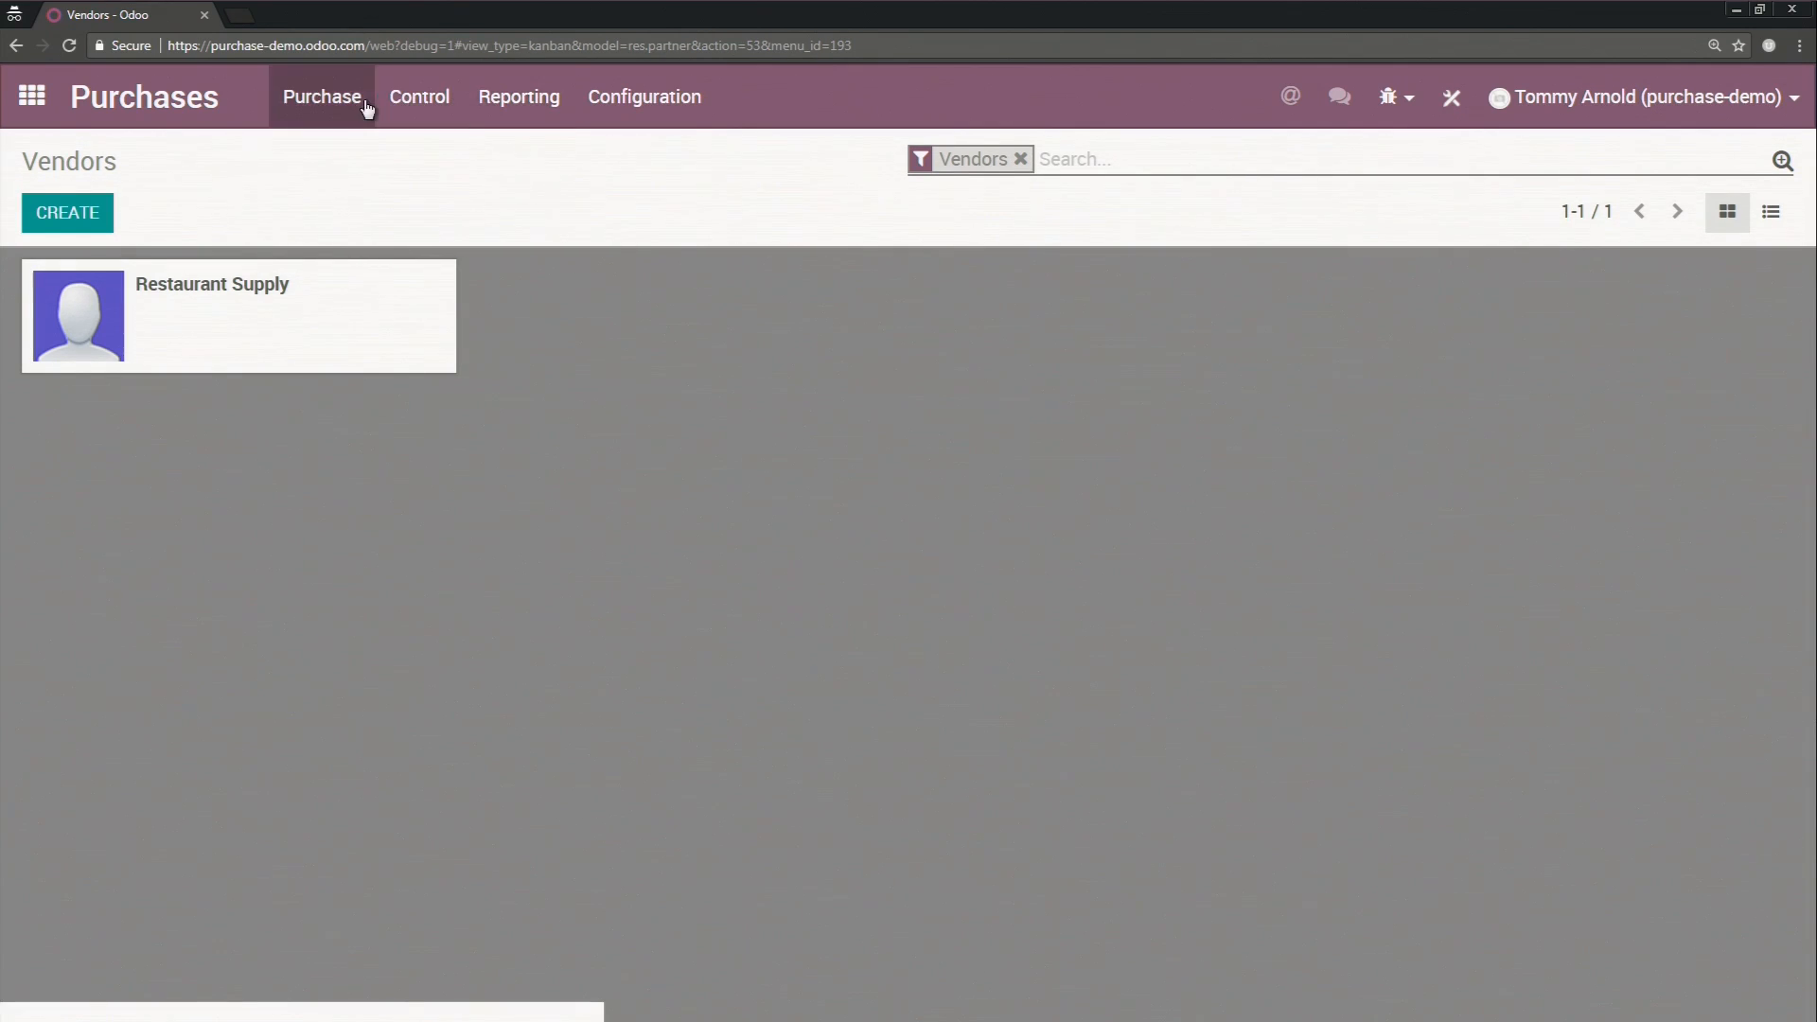
# Step: Create a new vendor pricelist entry for vendor Restaurant Supply and product Apron
pyautogui.click(324, 98)
pyautogui.click(407, 293)
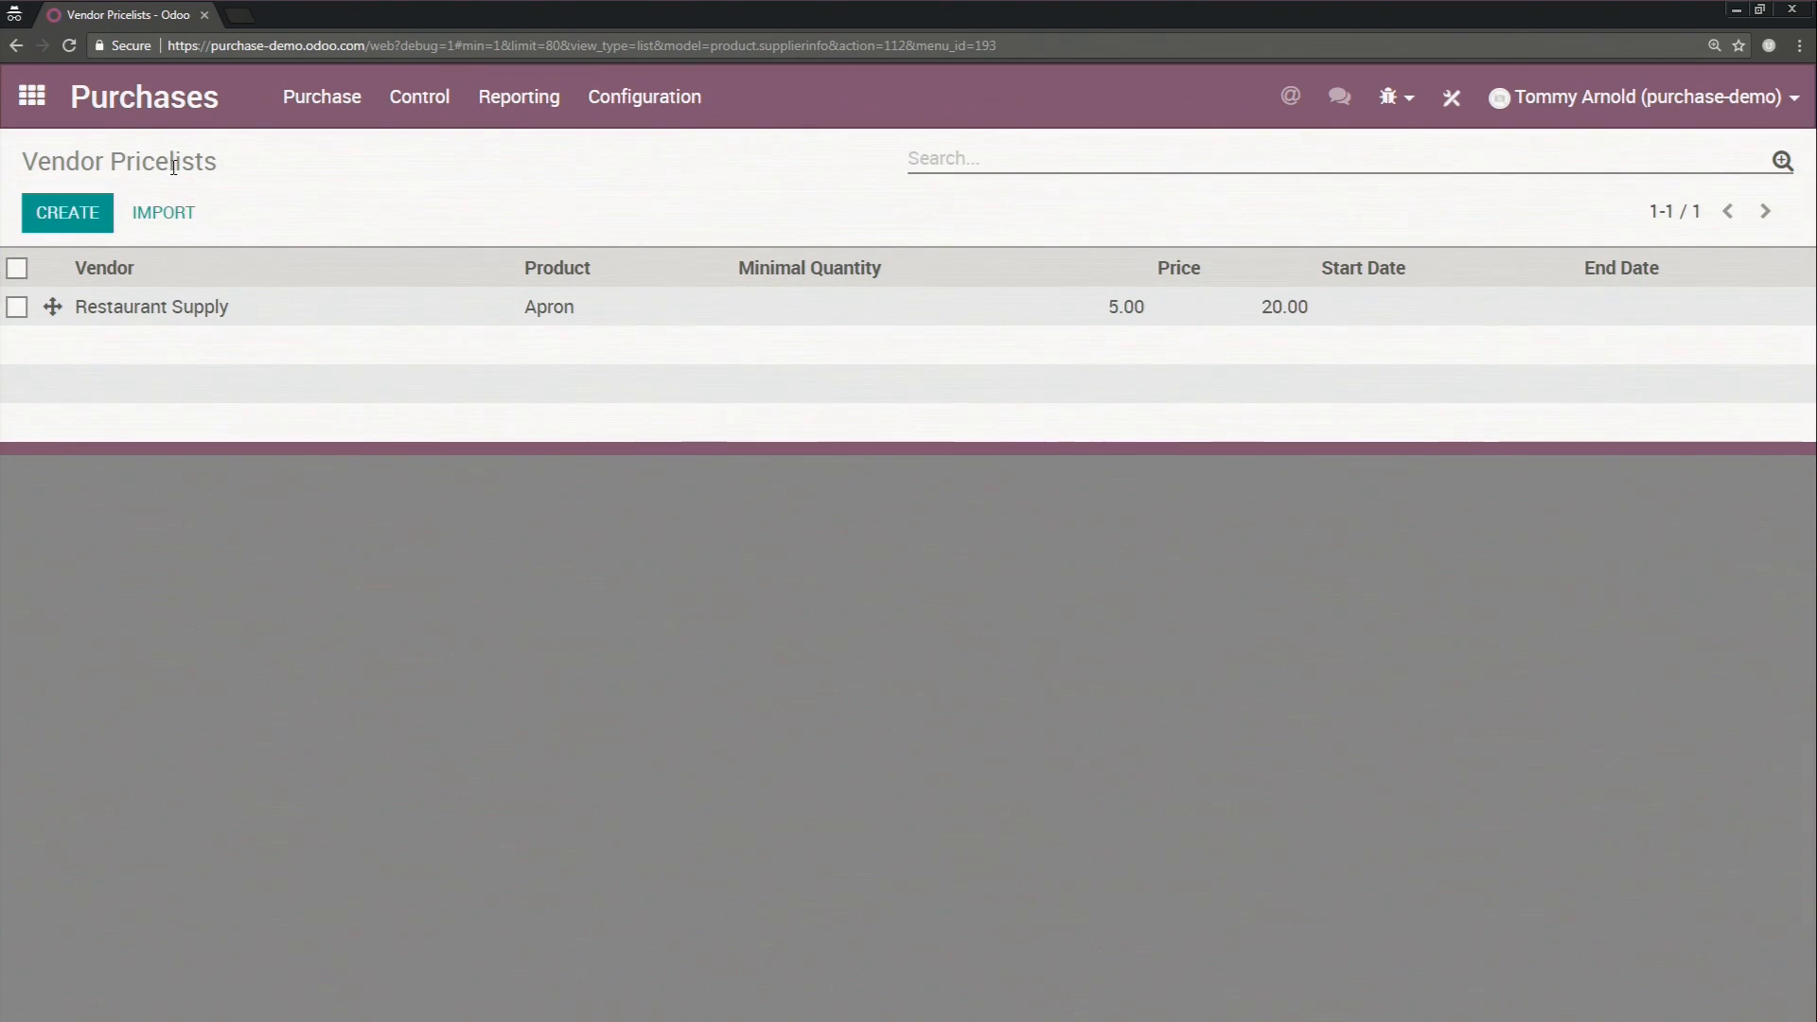
pyautogui.click(63, 206)
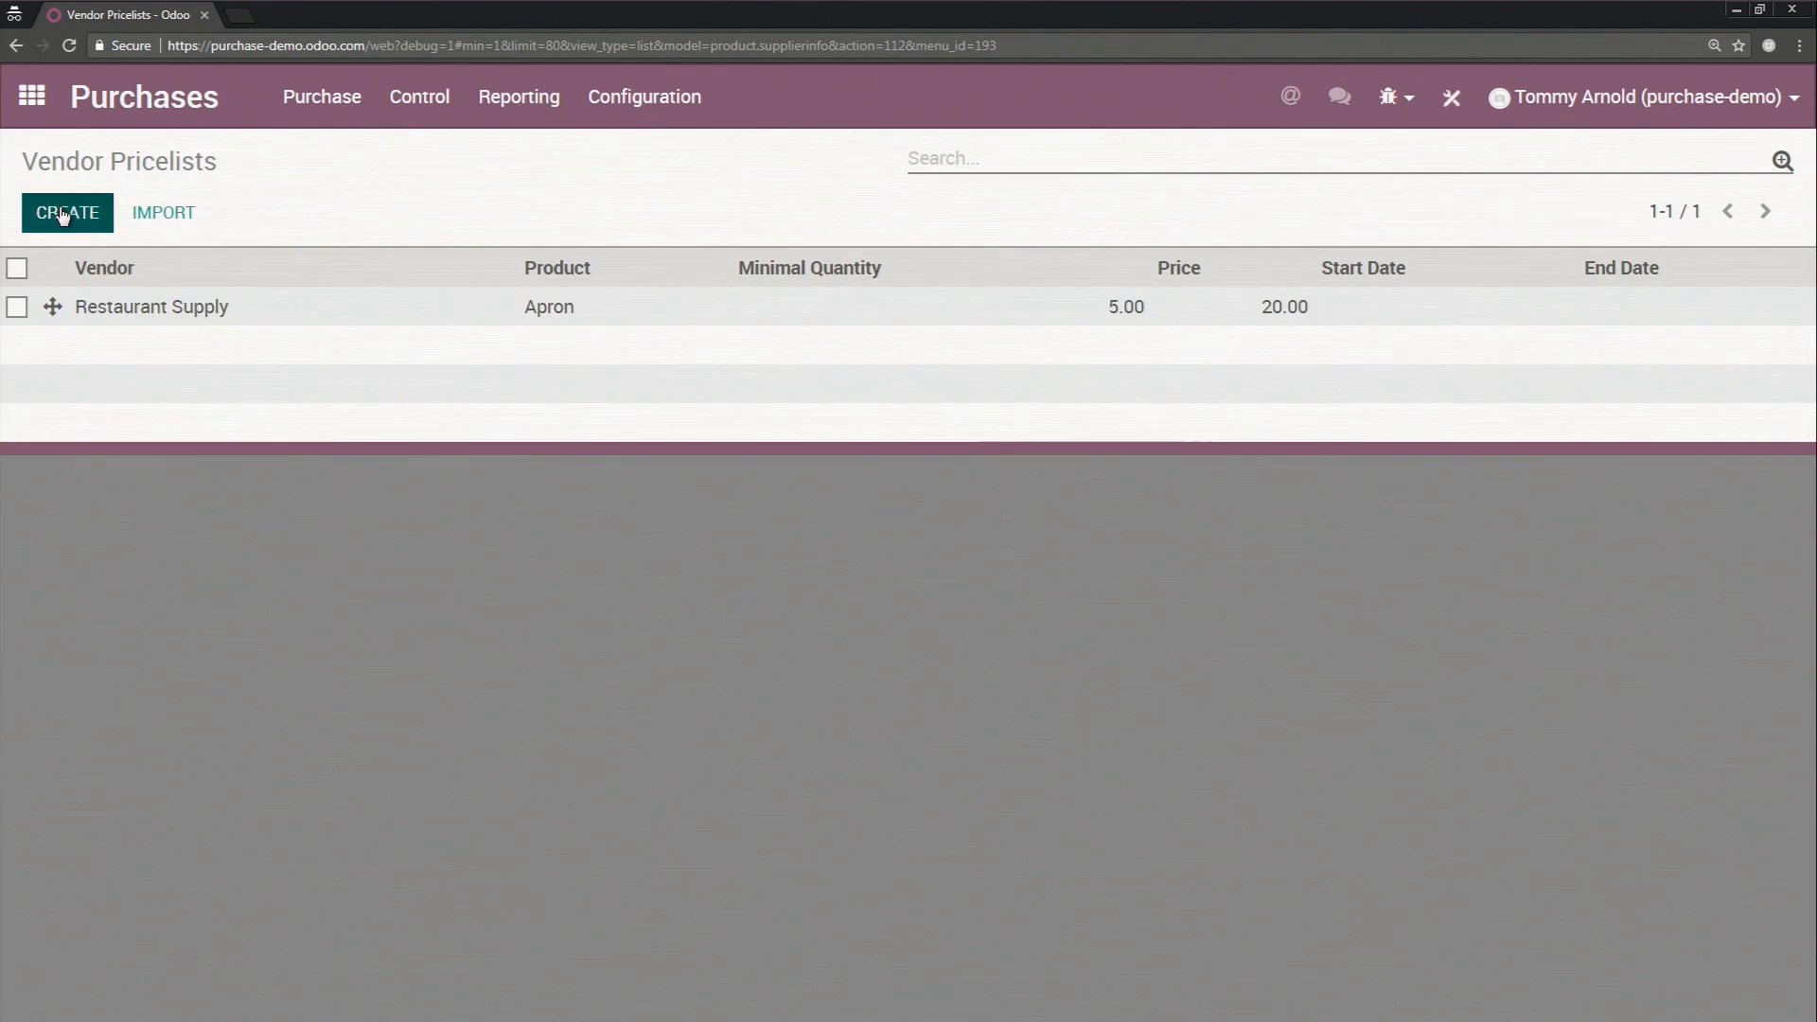
pyautogui.click(282, 377)
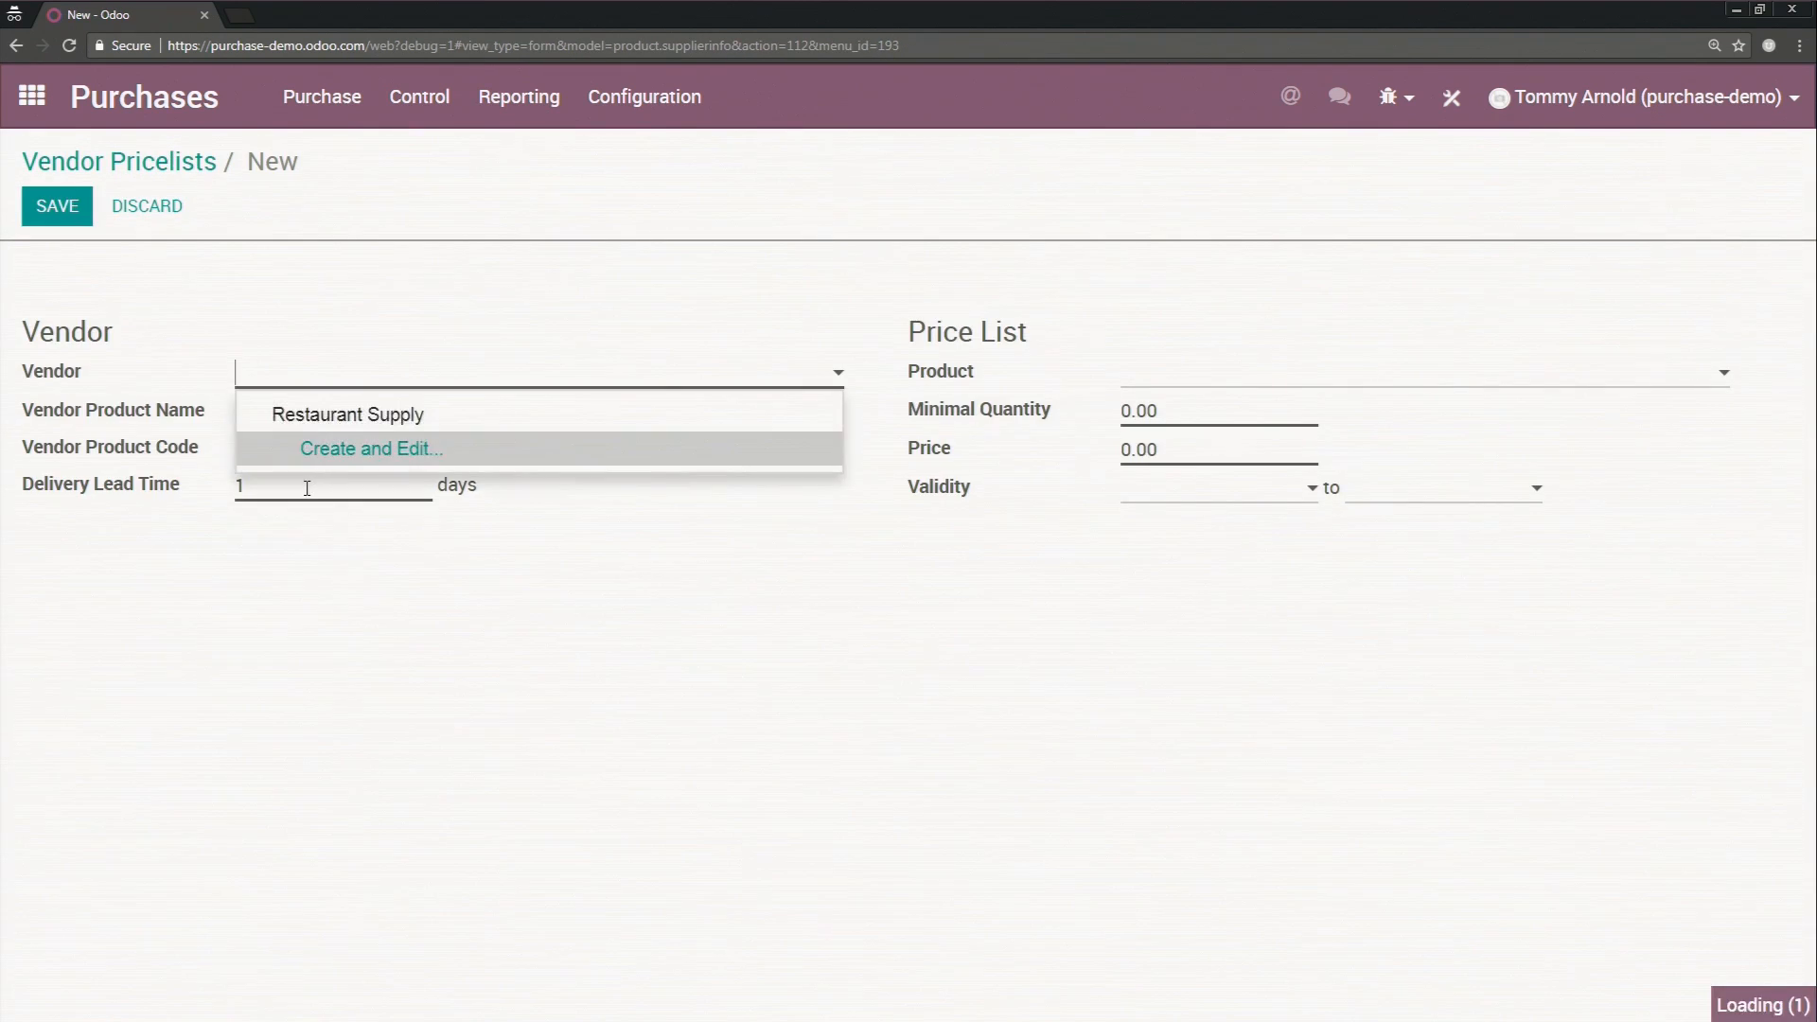
pyautogui.click(302, 409)
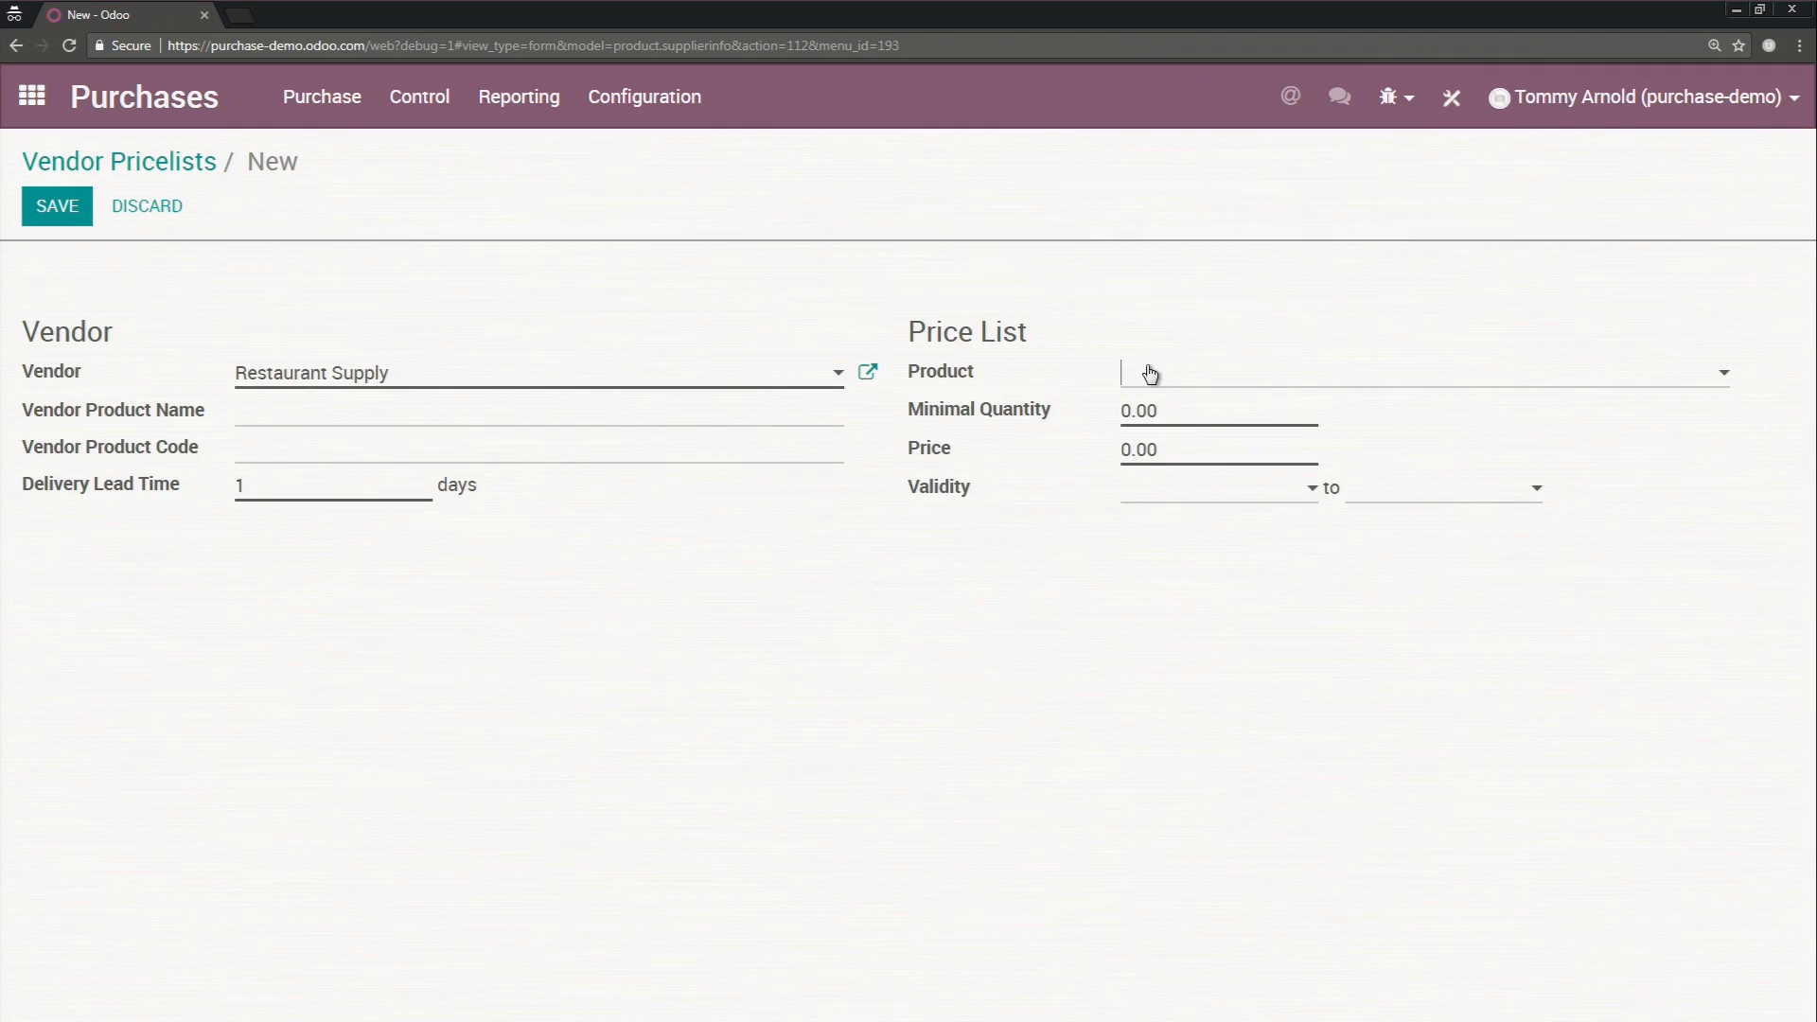
pyautogui.click(1176, 413)
# Step: Set minimal quantity 10, price 20, vendor product name Smocks and vendor product code SK123, save the pricelist entry, and return to the pricelists
pyautogui.click(989, 421)
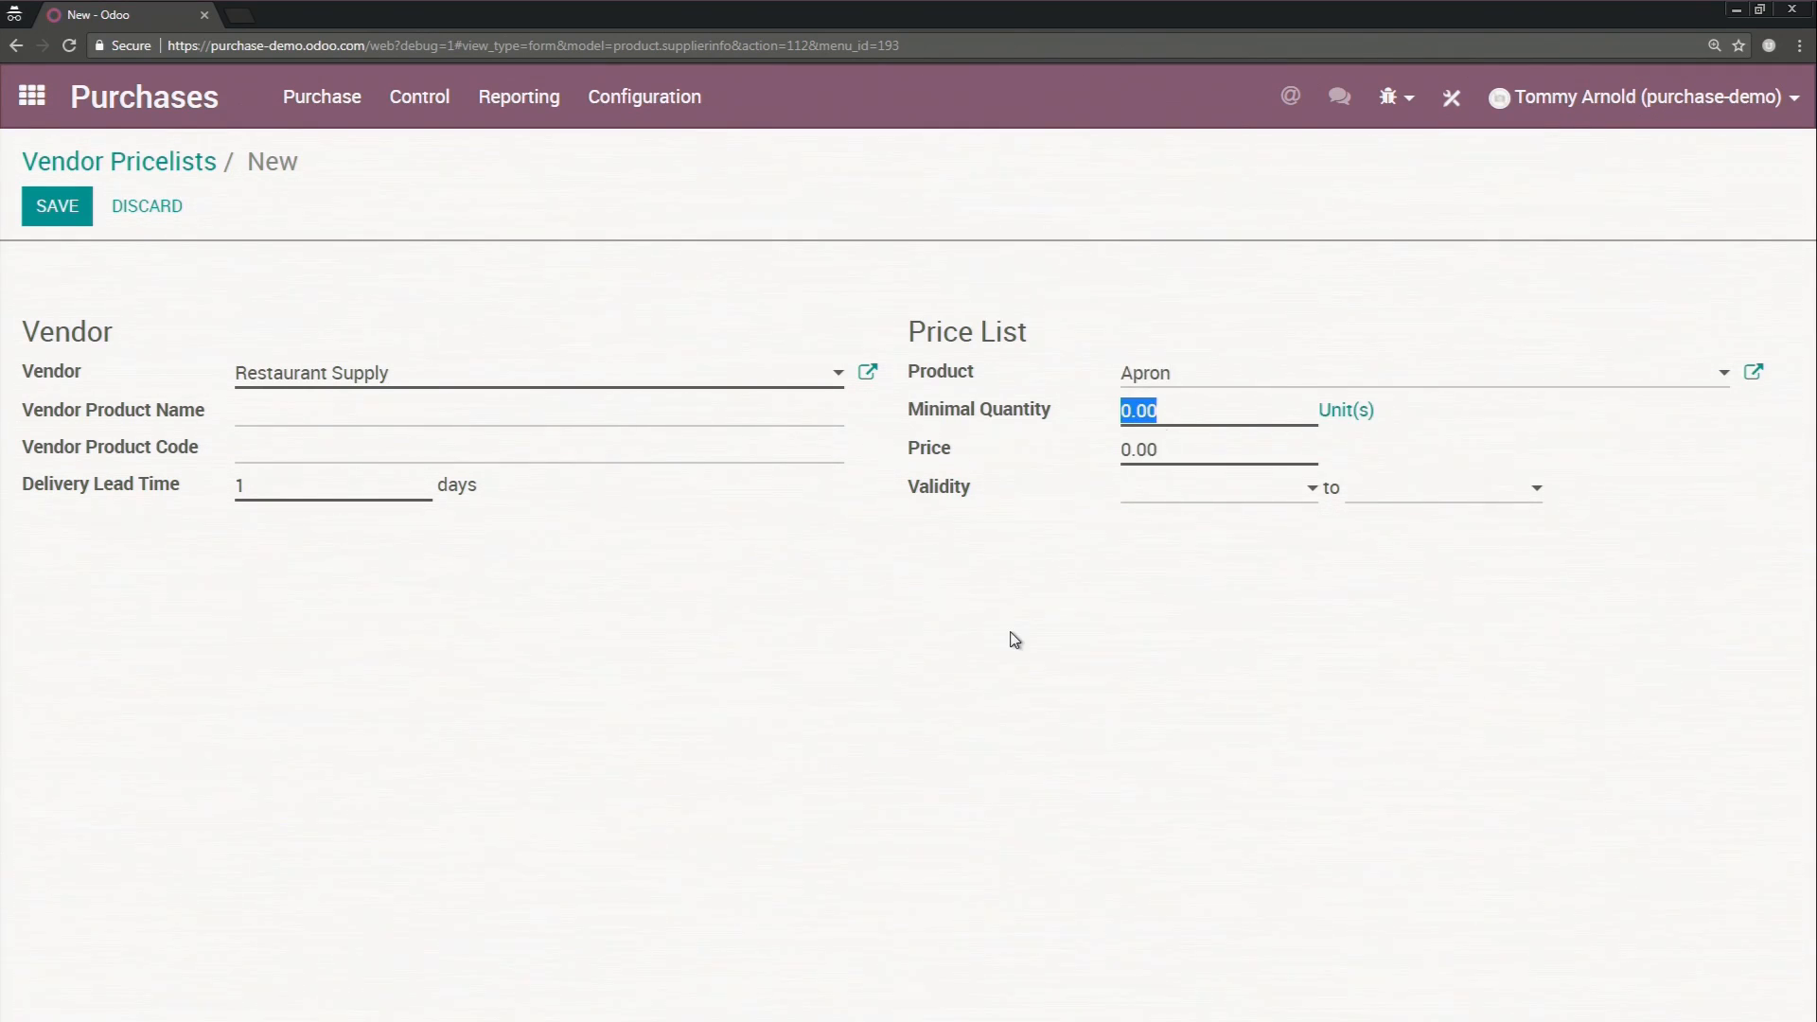
pyautogui.write('10')
pyautogui.click(985, 459)
pyautogui.write('20')
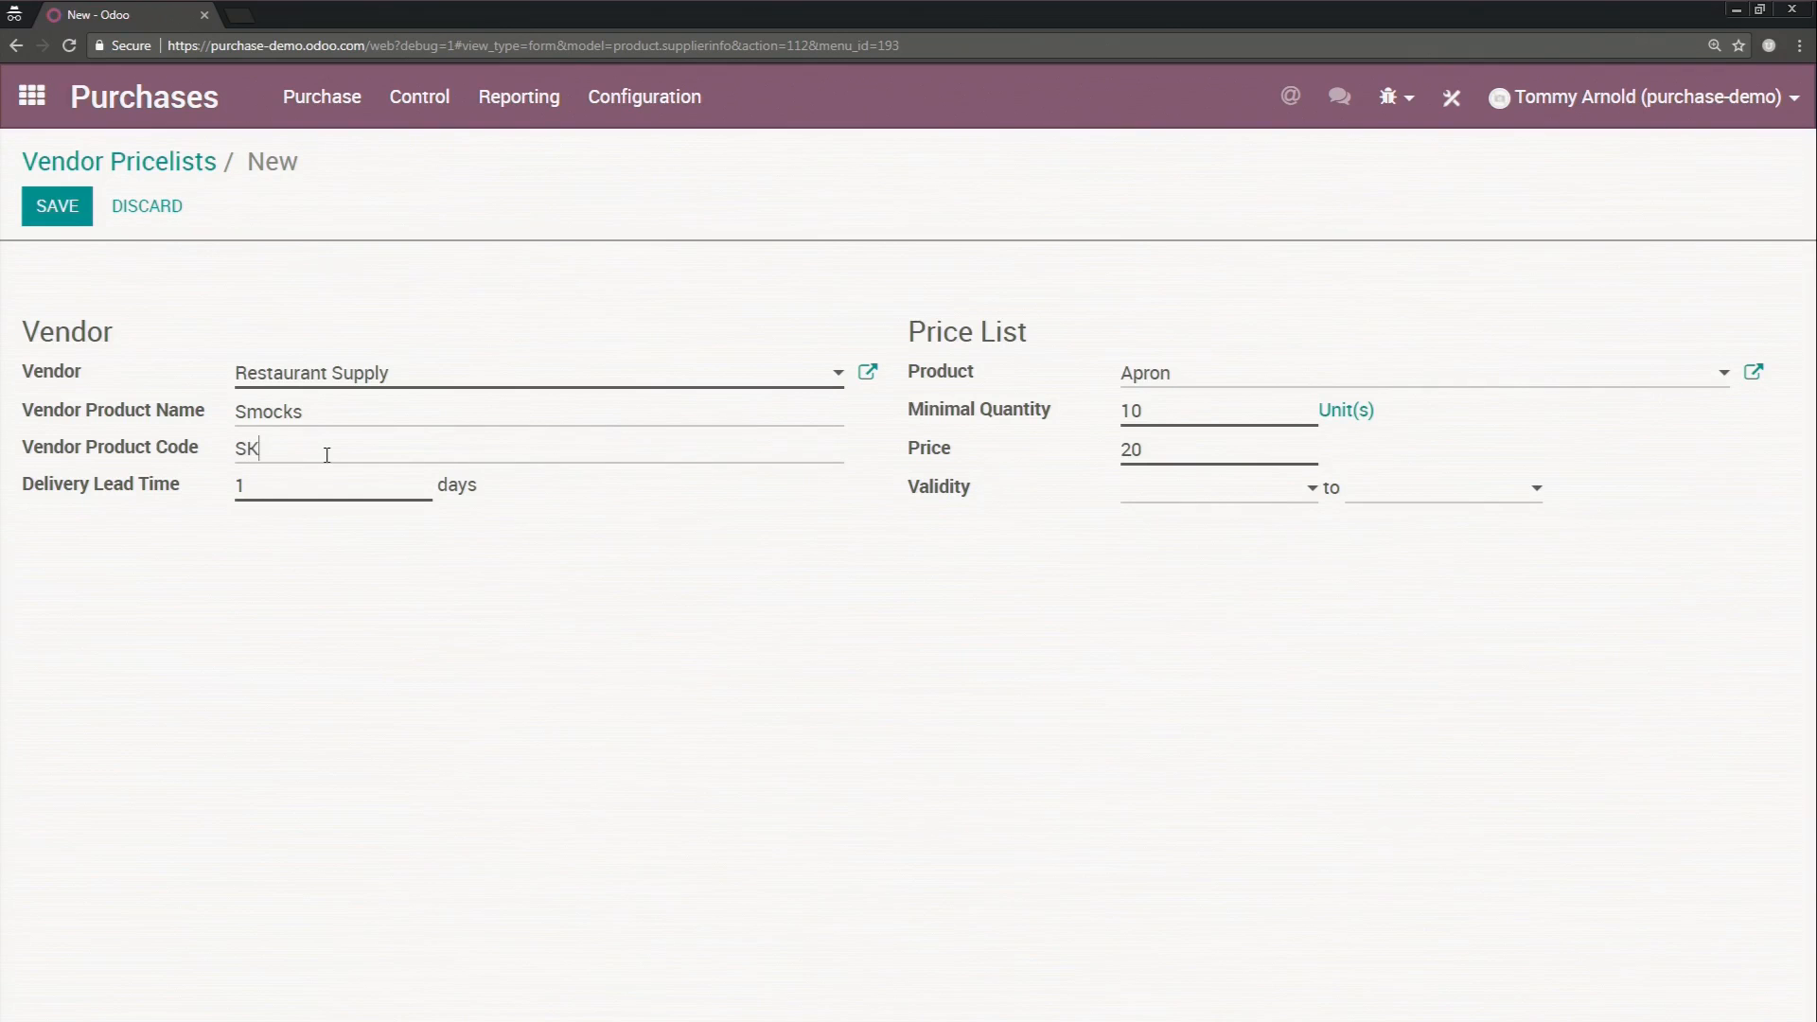
pyautogui.click(62, 200)
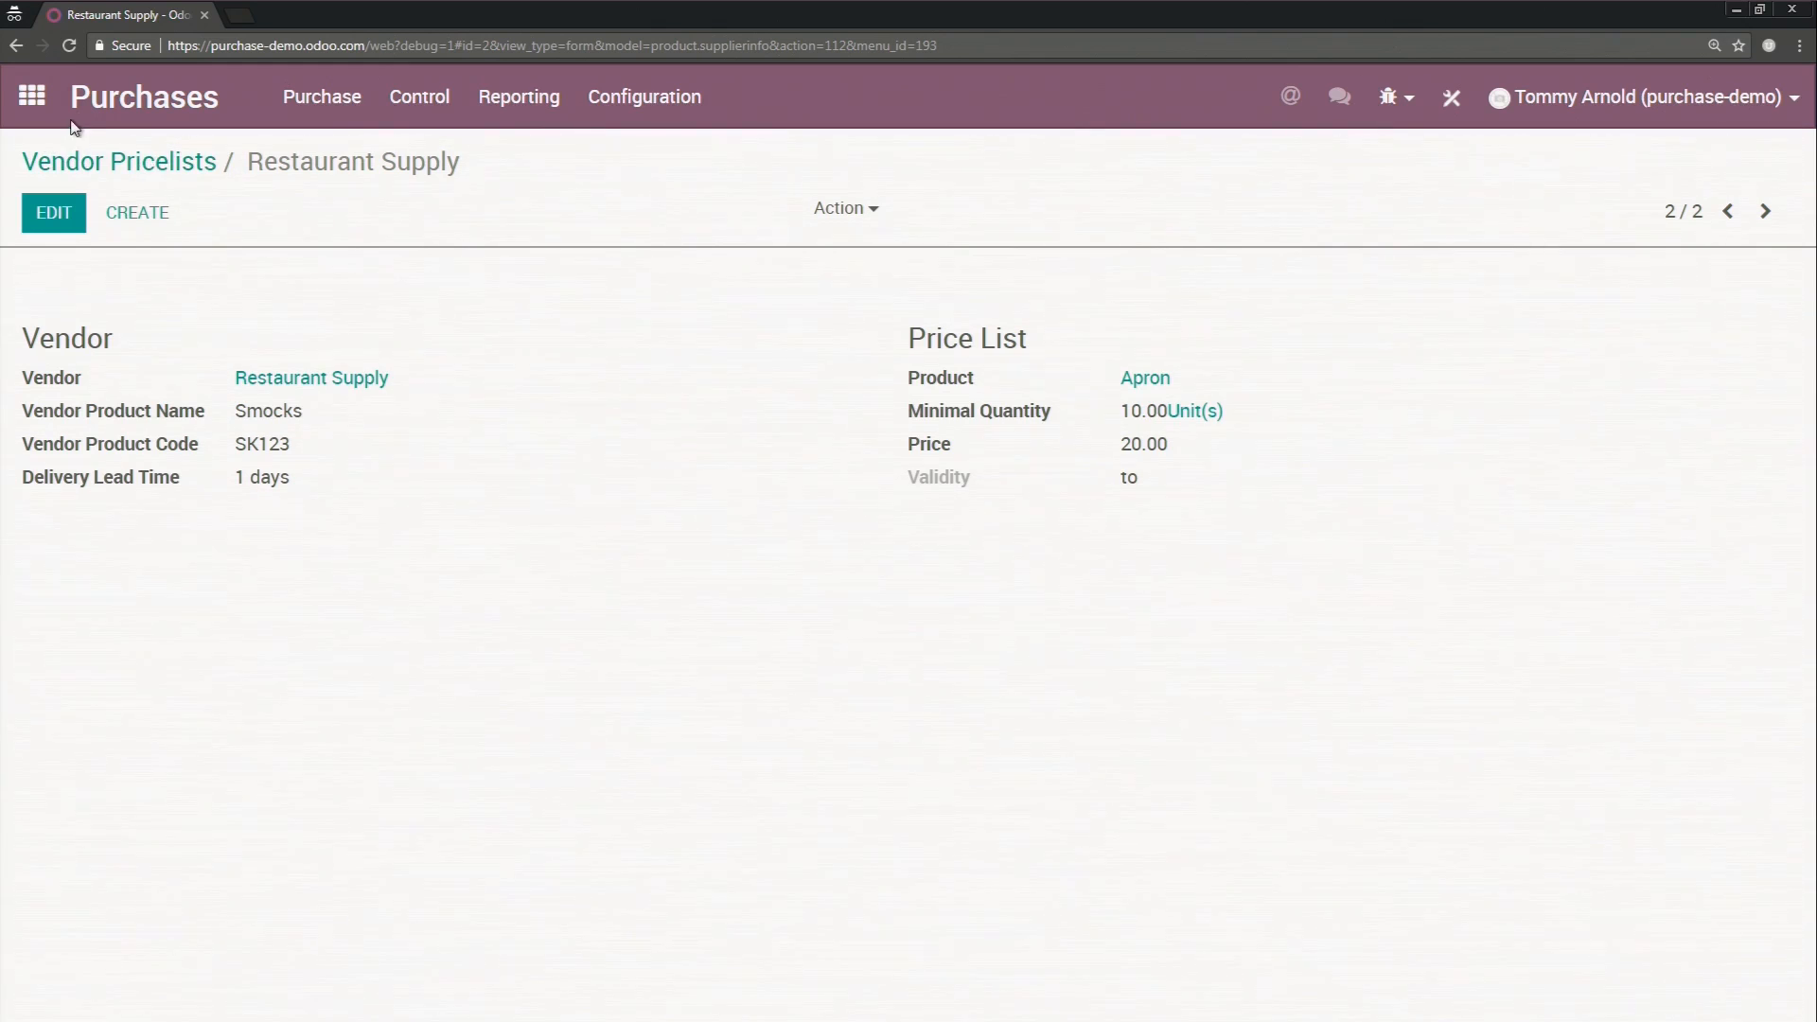
pyautogui.click(126, 168)
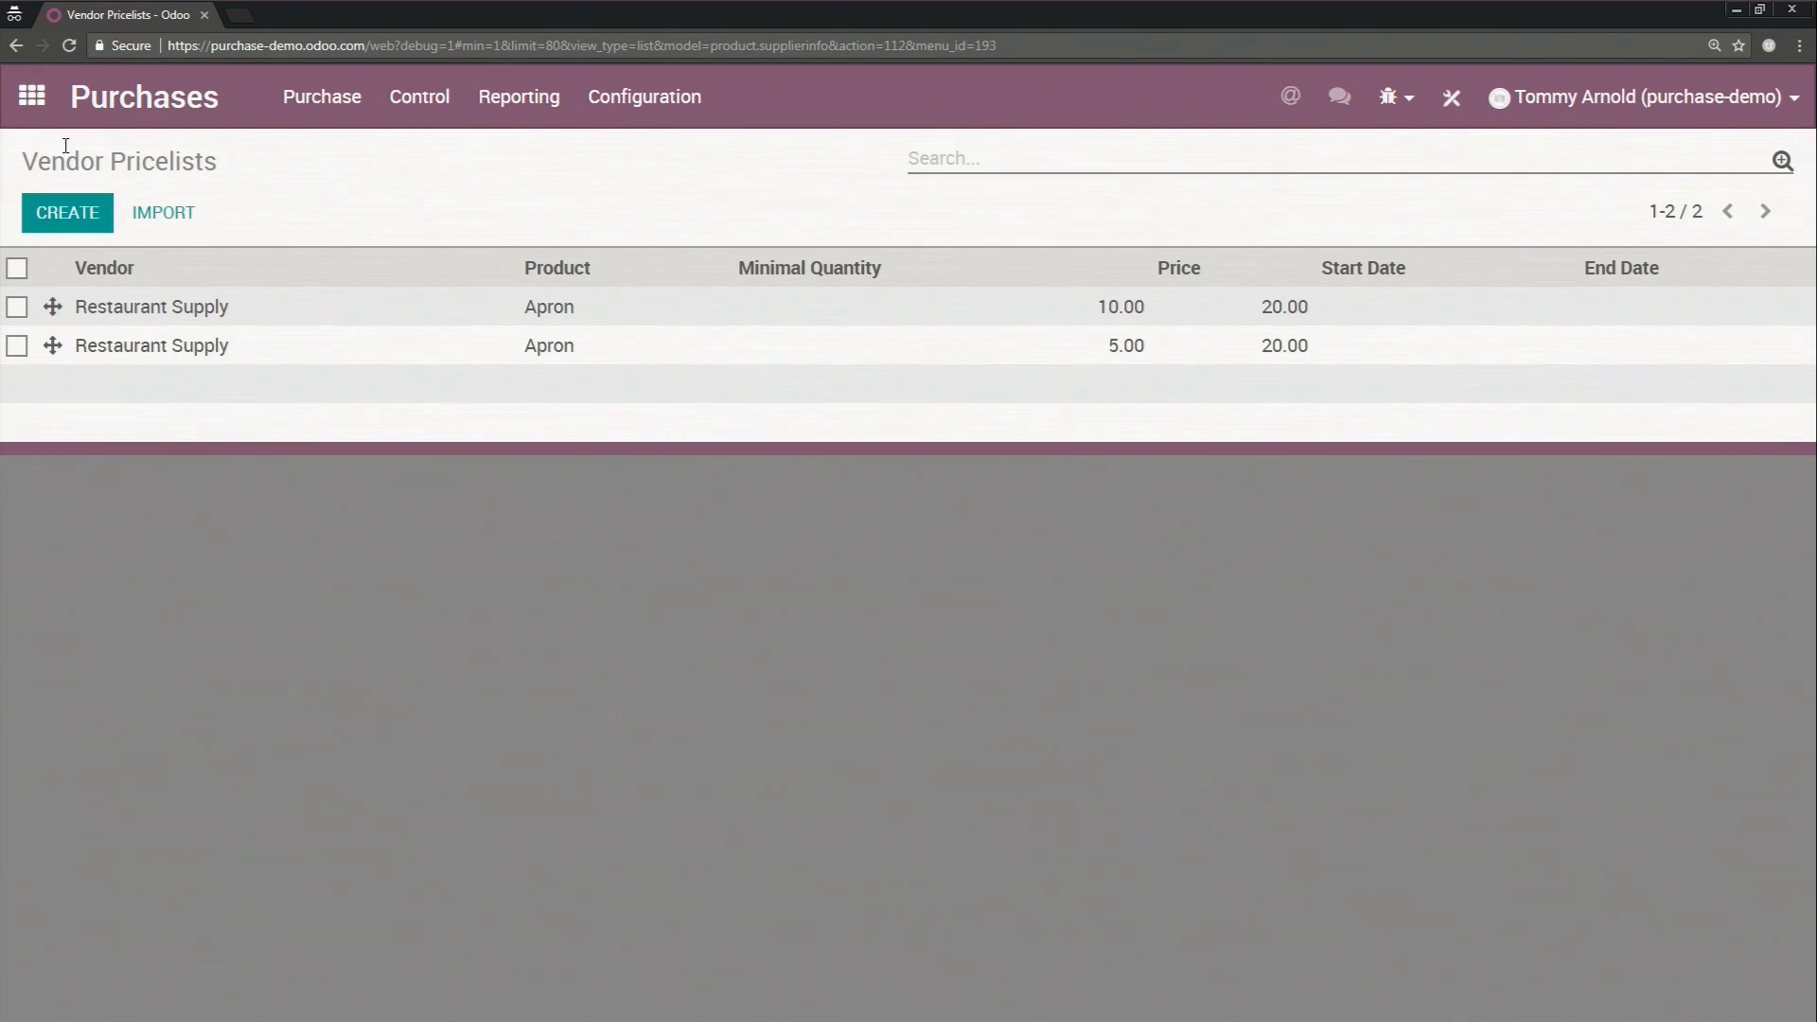
# Step: Go to the requests for quotation and create a new request
pyautogui.click(323, 98)
pyautogui.click(387, 169)
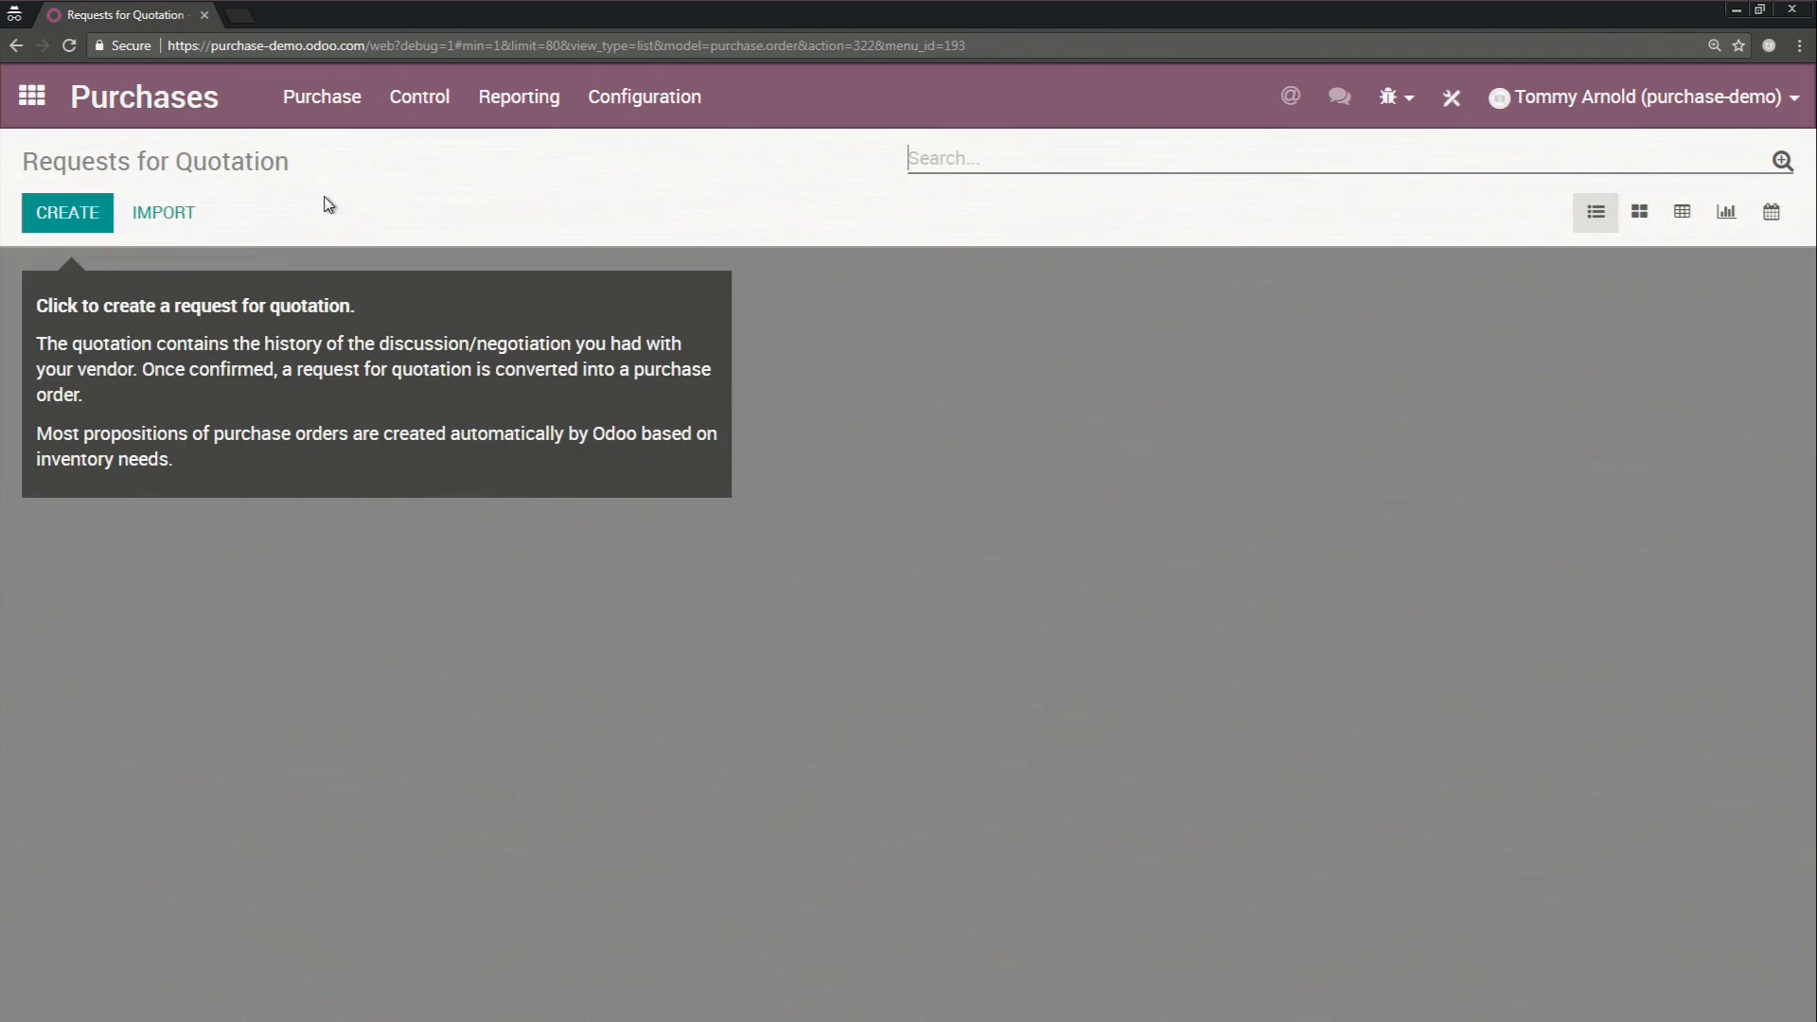
pyautogui.moveTo(23, 160); pyautogui.dragTo(304, 159)
pyautogui.click(35, 223)
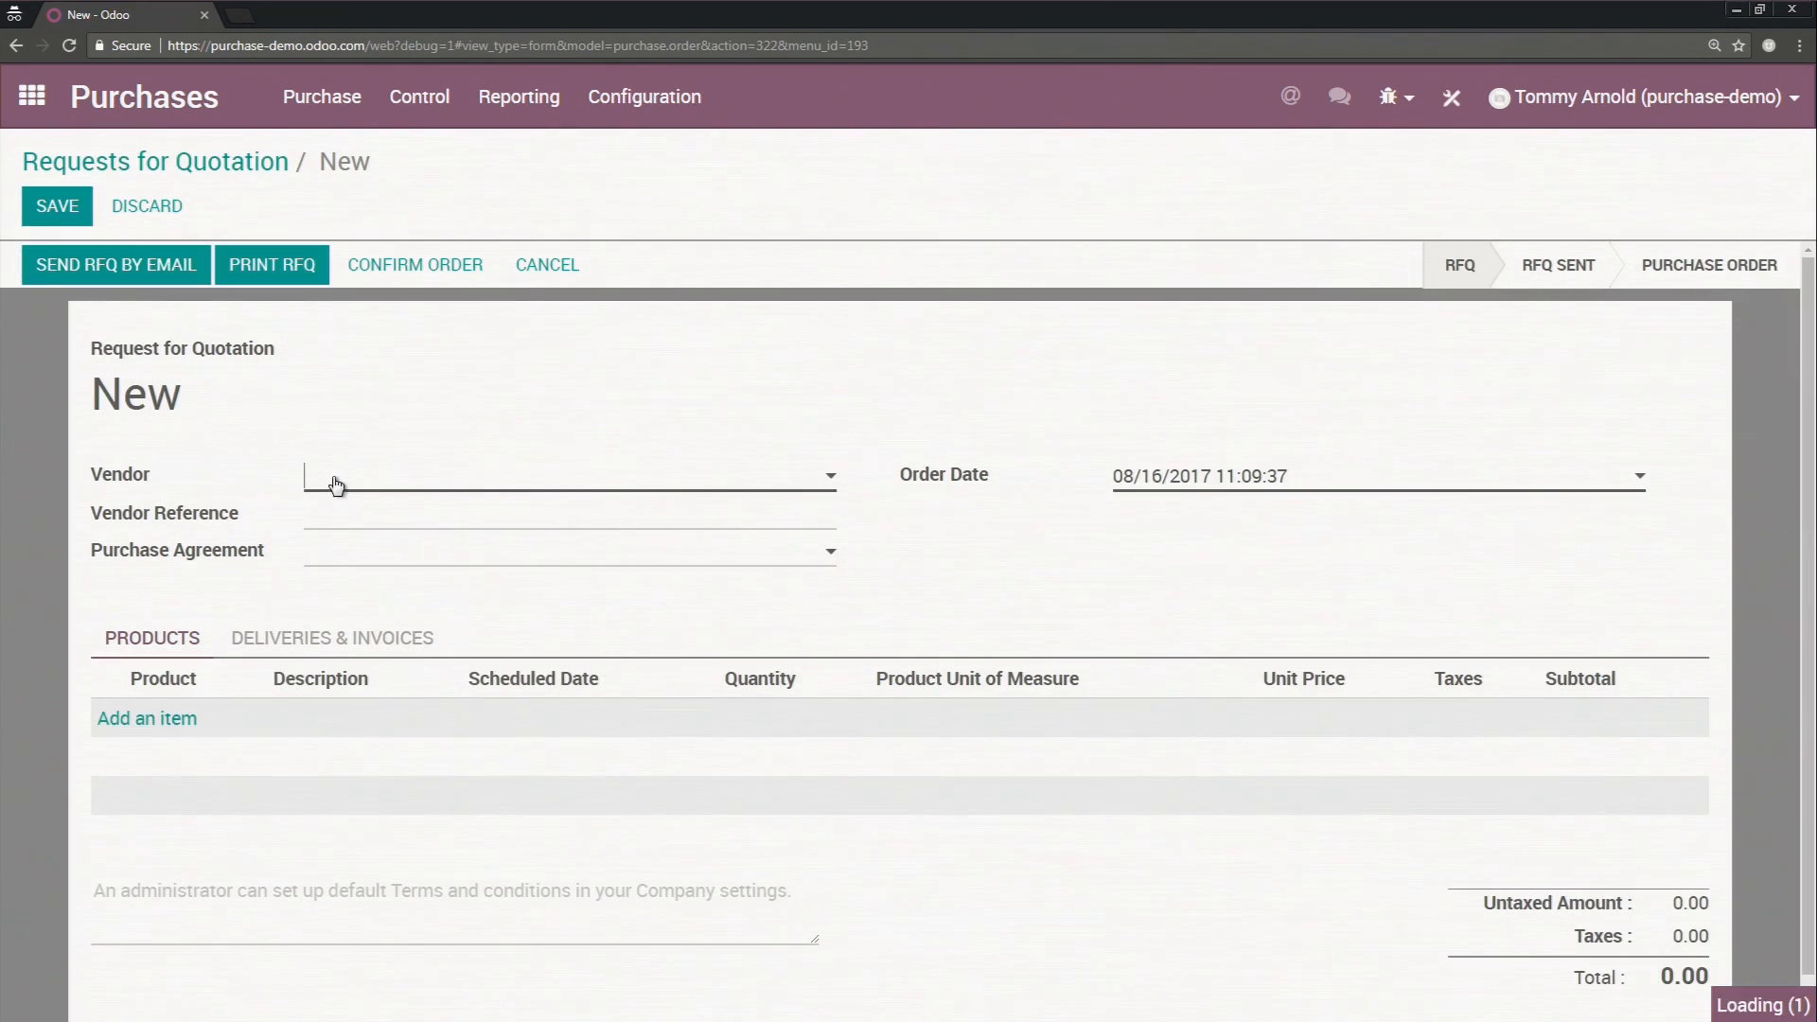
# Step: Create the vendor Todd's Supply Warehouse as a company from the request's Vendor field, fill in its ZIP code, and save it
pyautogui.click(338, 485)
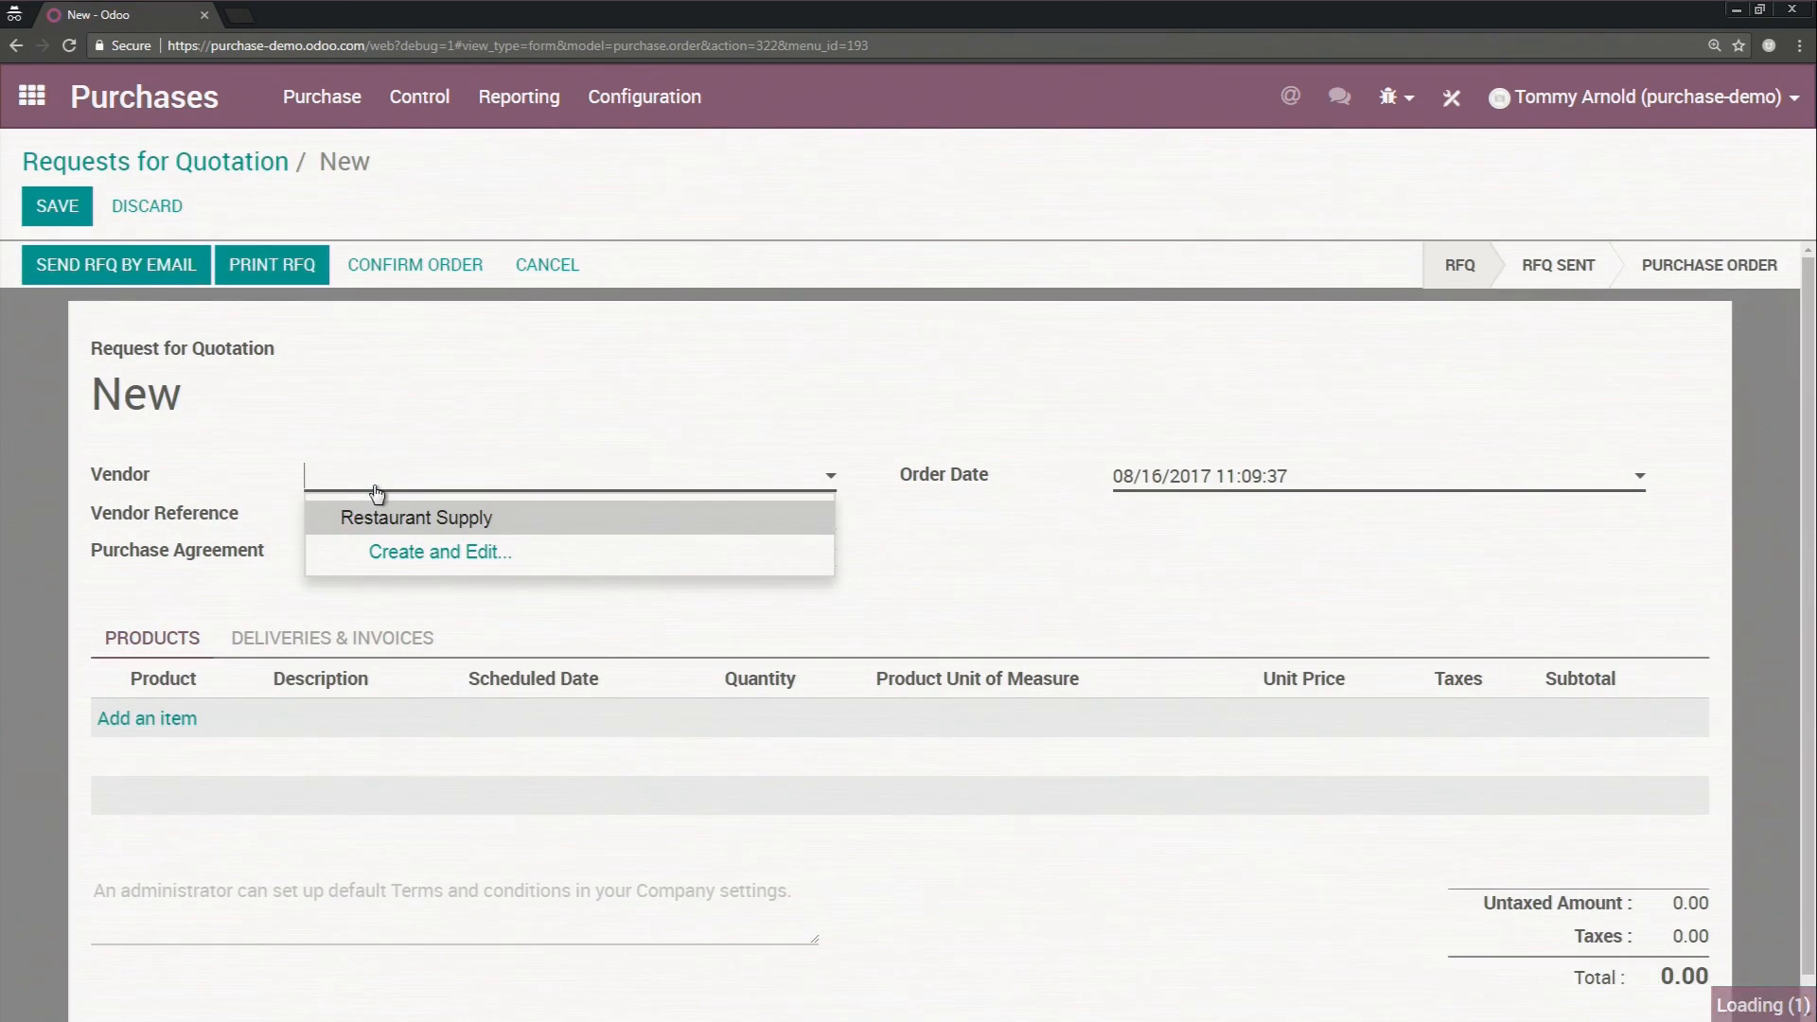
pyautogui.click(422, 566)
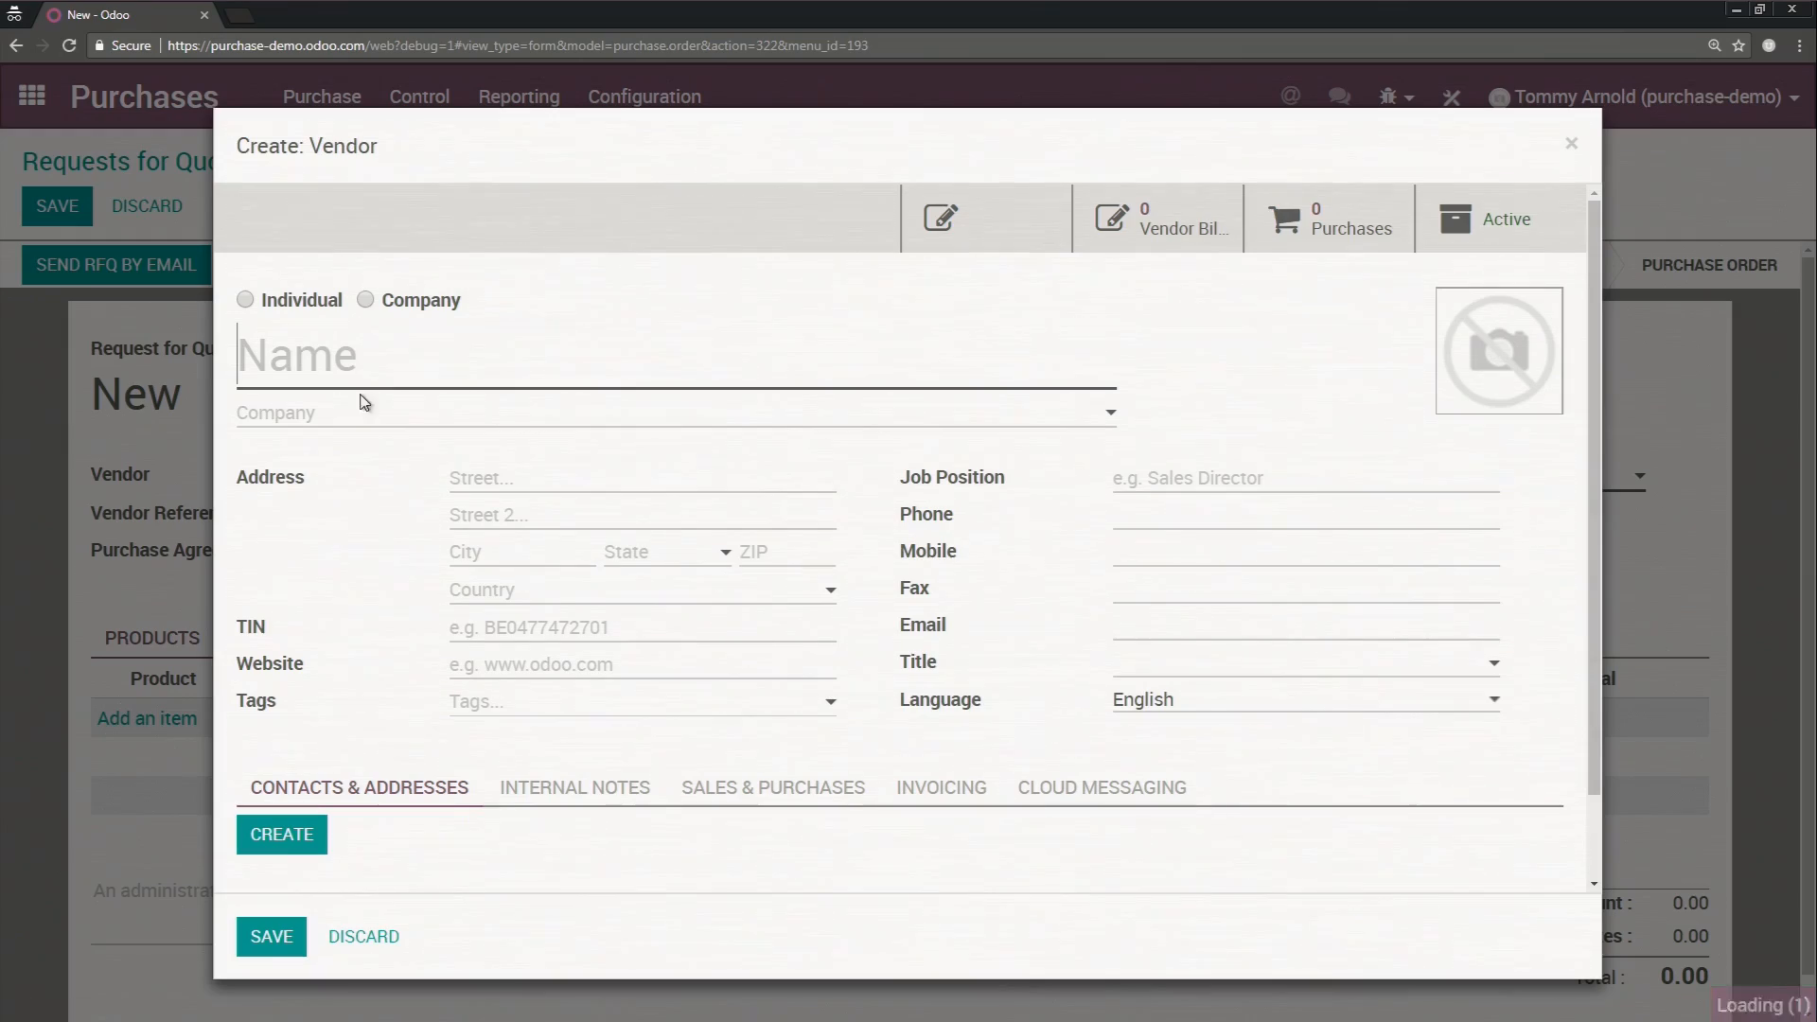
pyautogui.click(366, 301)
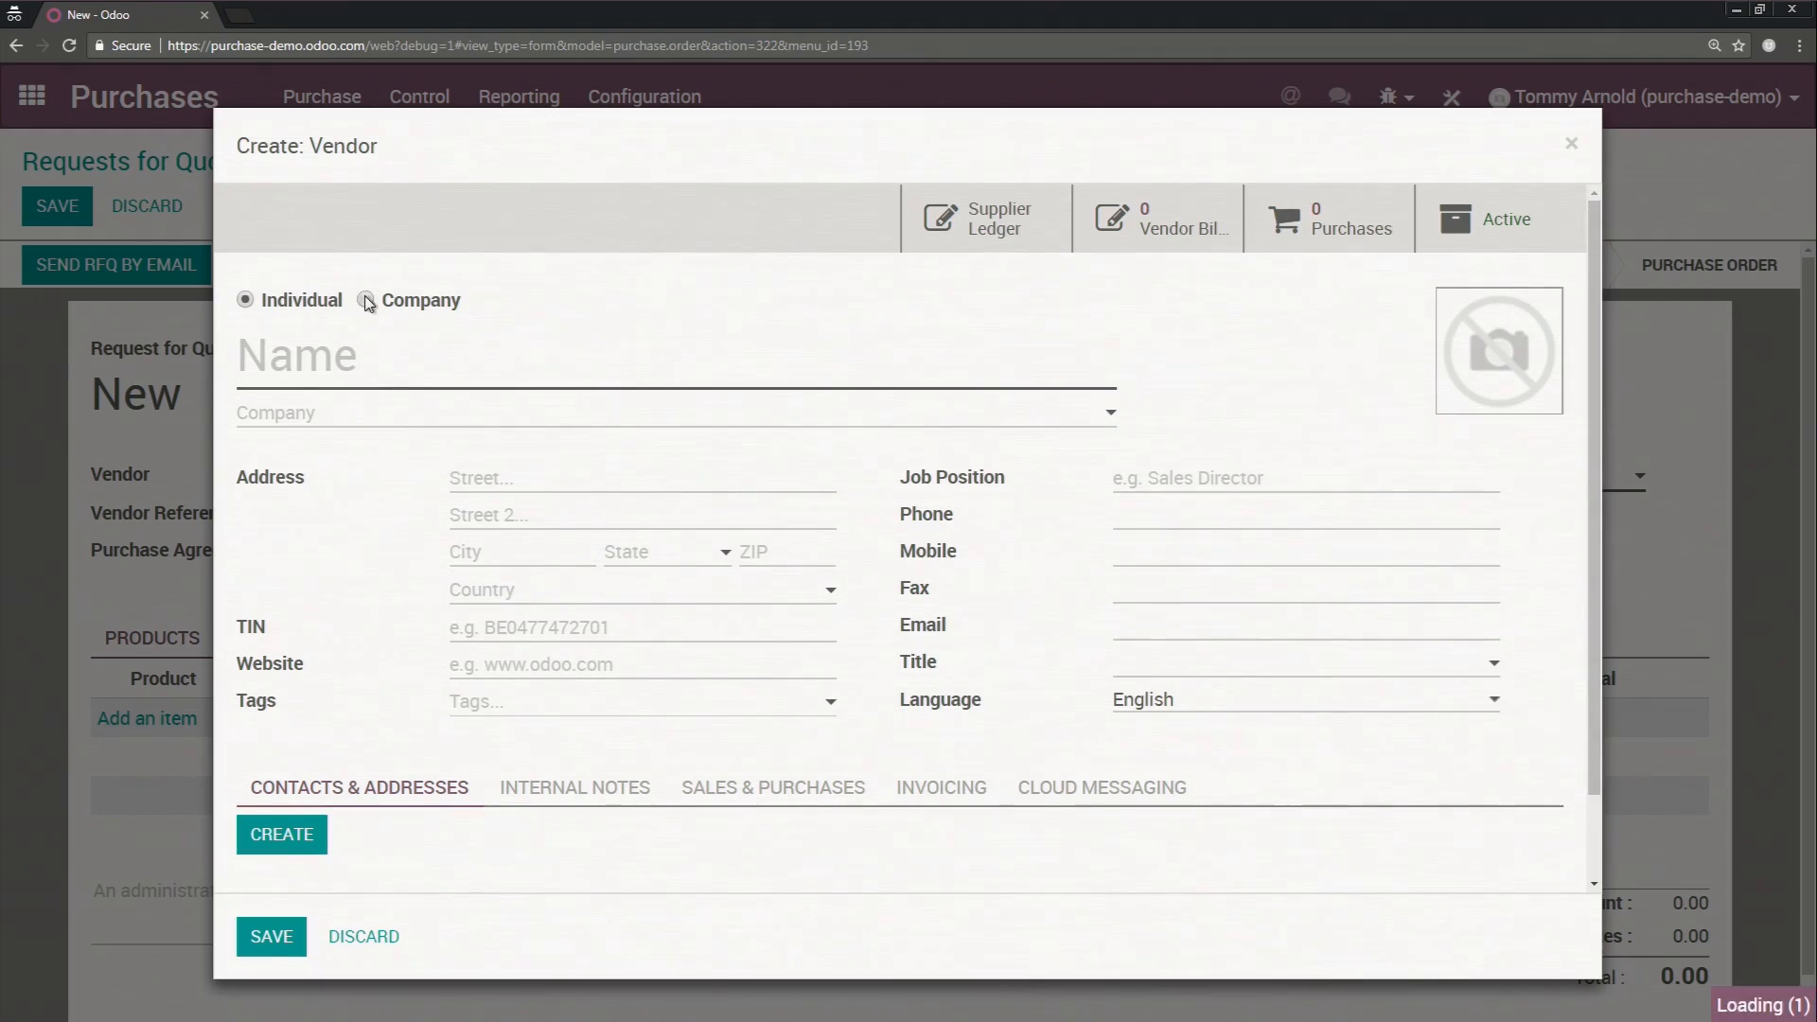
pyautogui.write("Todd's Supply ")
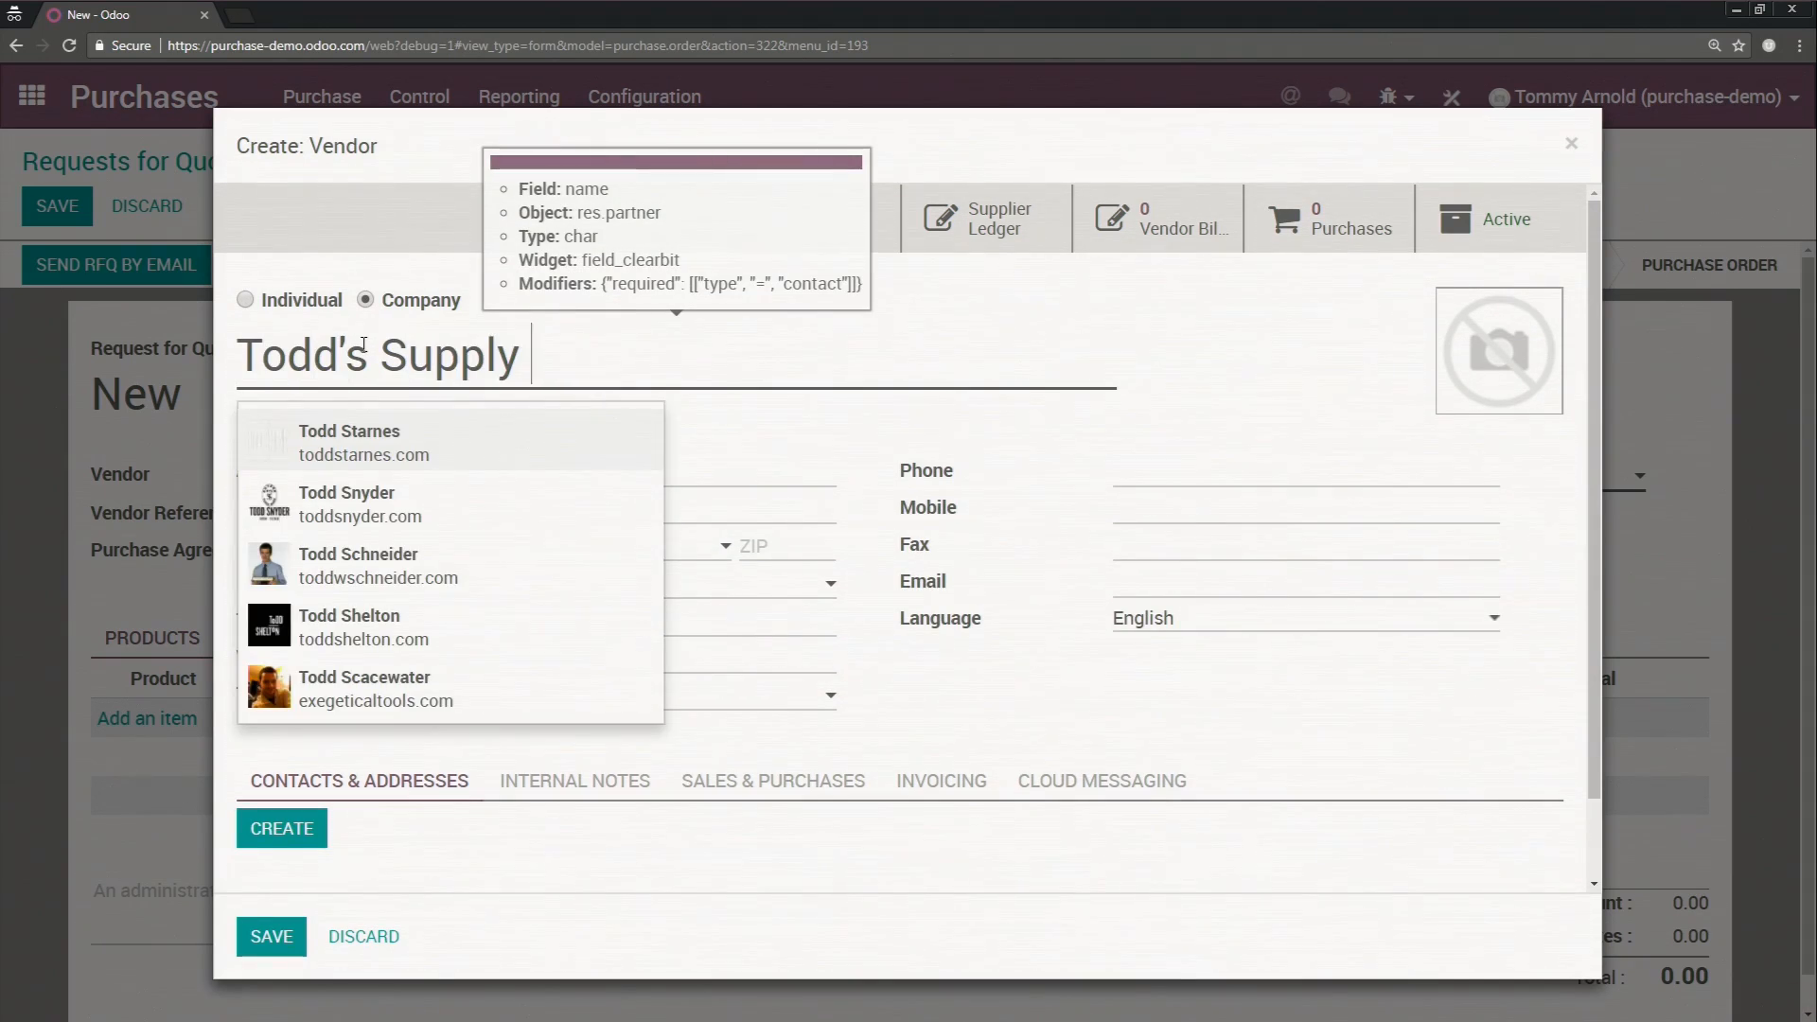
pyautogui.write('Warehos')
pyautogui.press('BackSpace')
pyautogui.write('hosue')
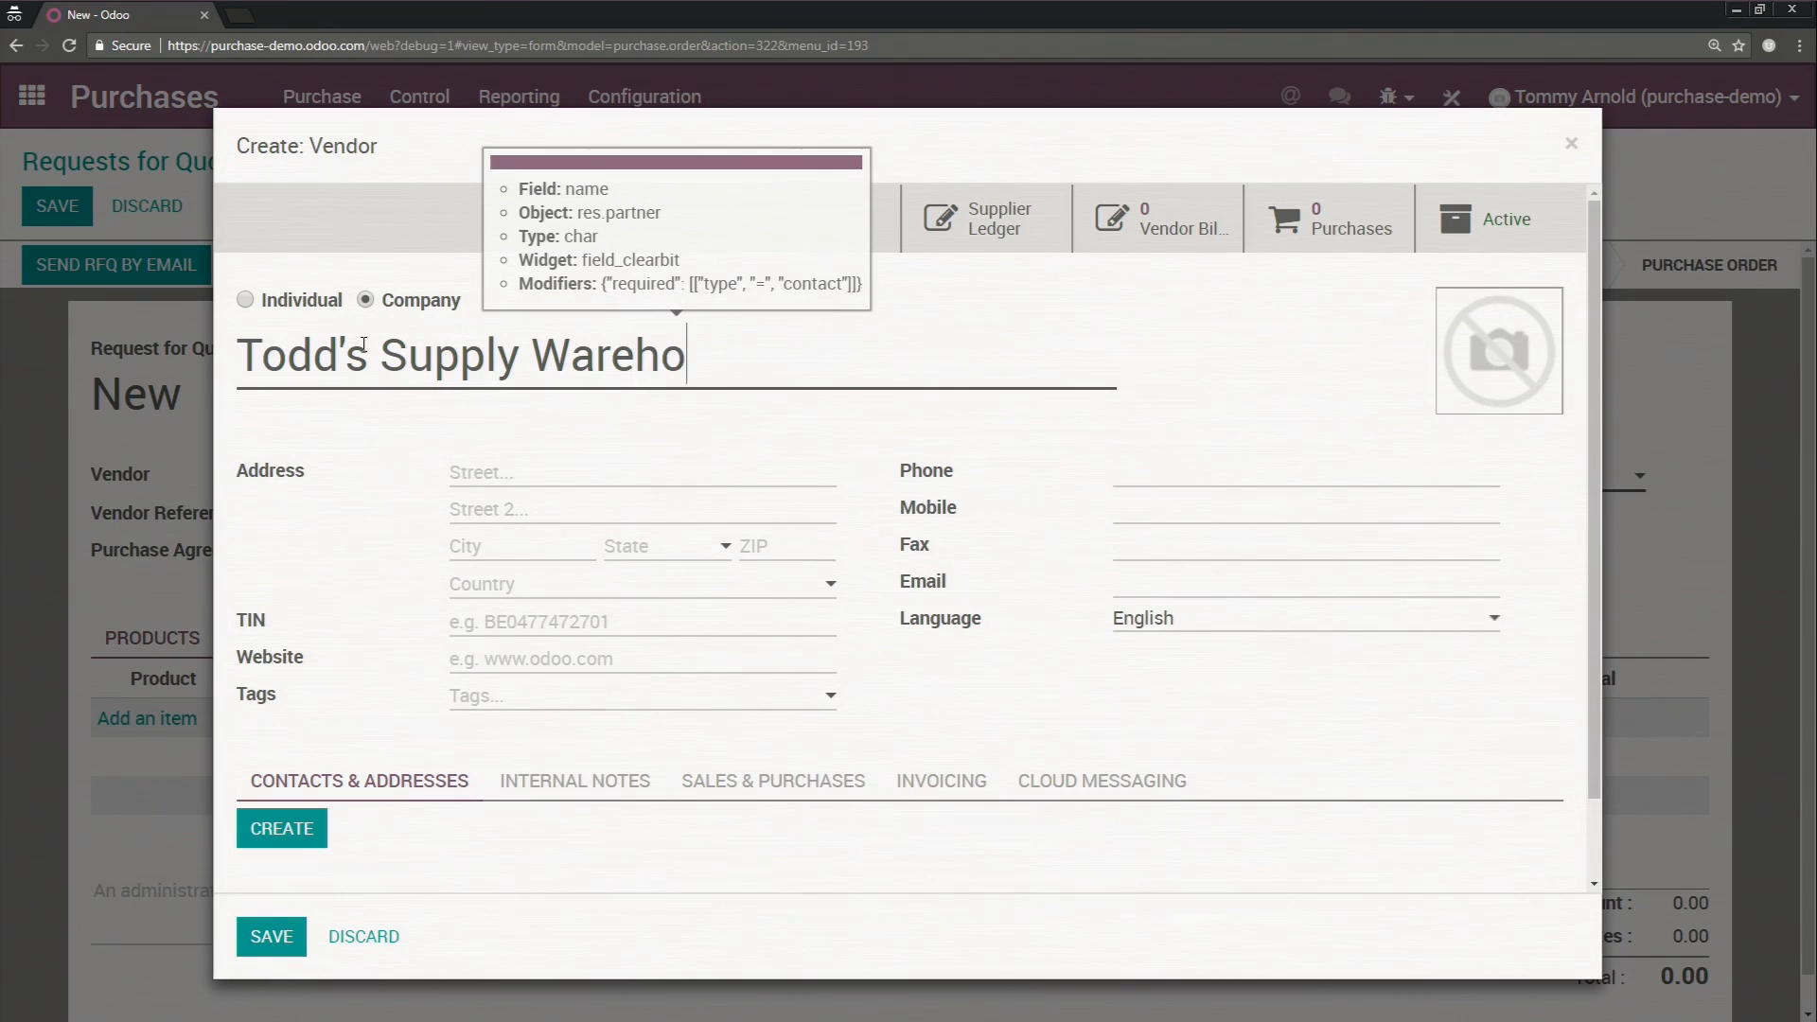
pyautogui.press('BackSpace')
pyautogui.press('BackSpace')
pyautogui.press('BackSpace')
pyautogui.write('use')
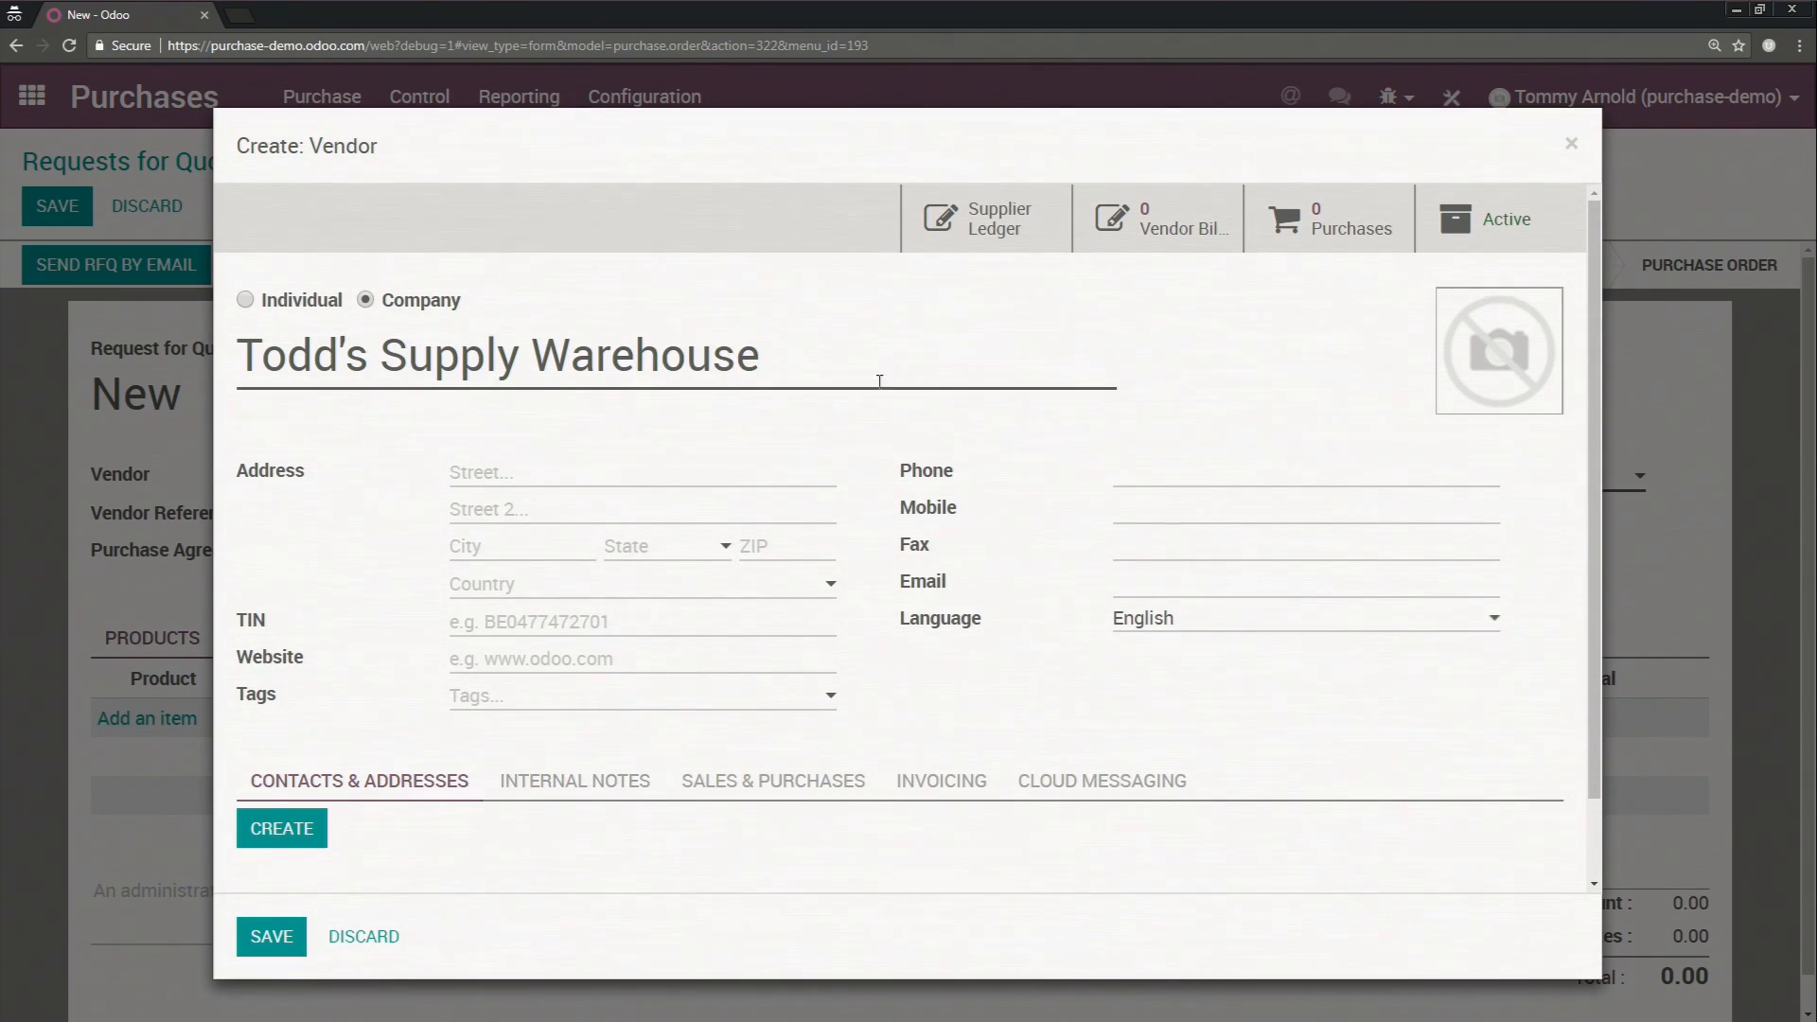
pyautogui.scroll(-1, 539, 492)
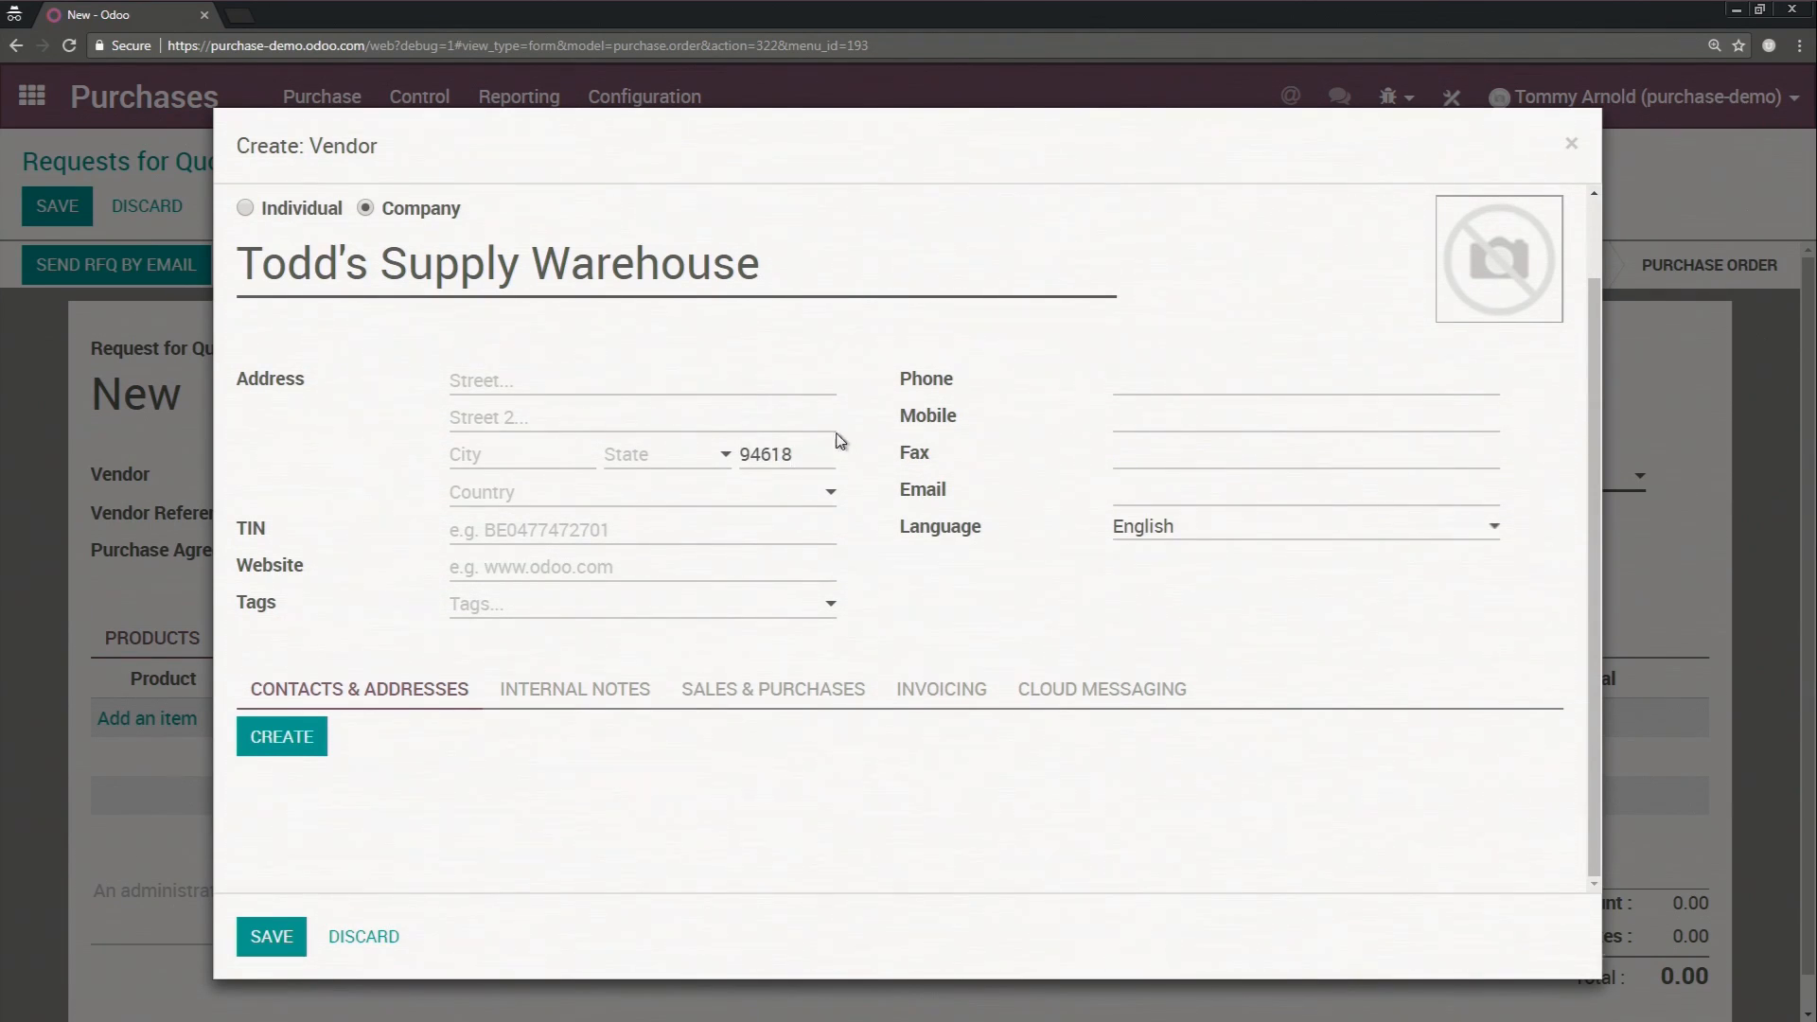
pyautogui.click(274, 938)
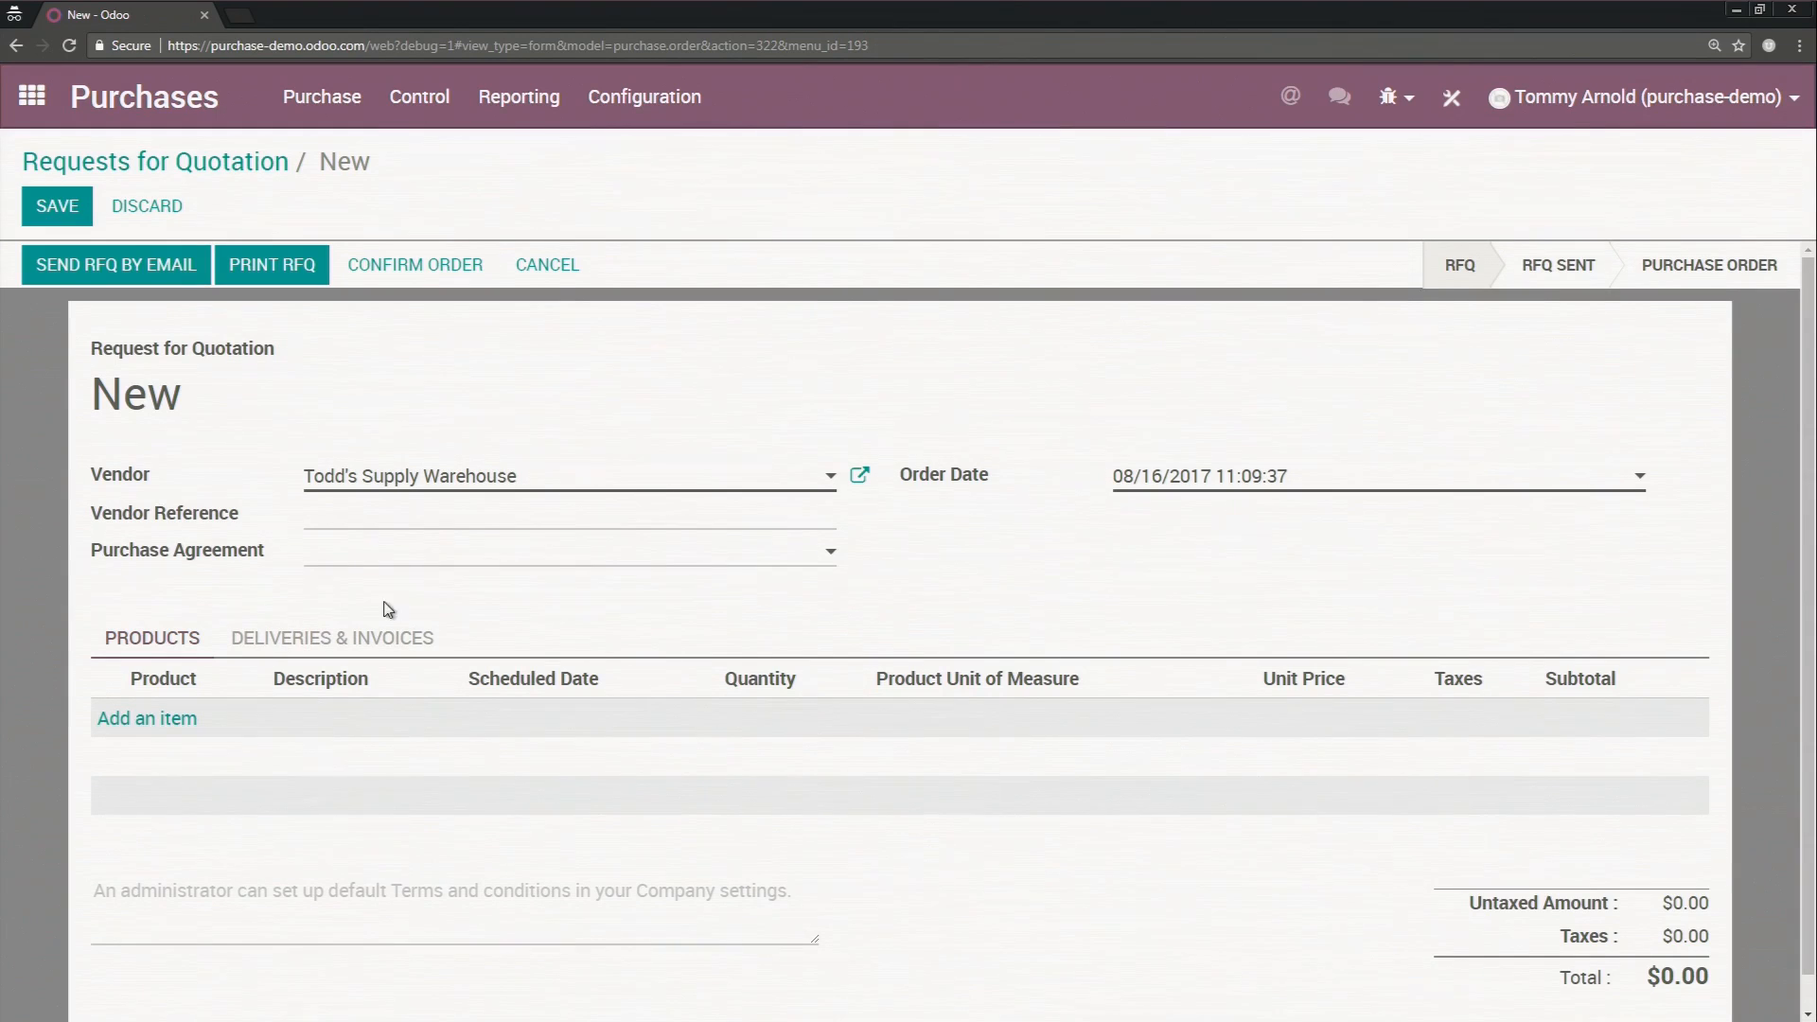
# Step: Add a product line to the request for quotation and create Shoes as its new product
pyautogui.click(179, 718)
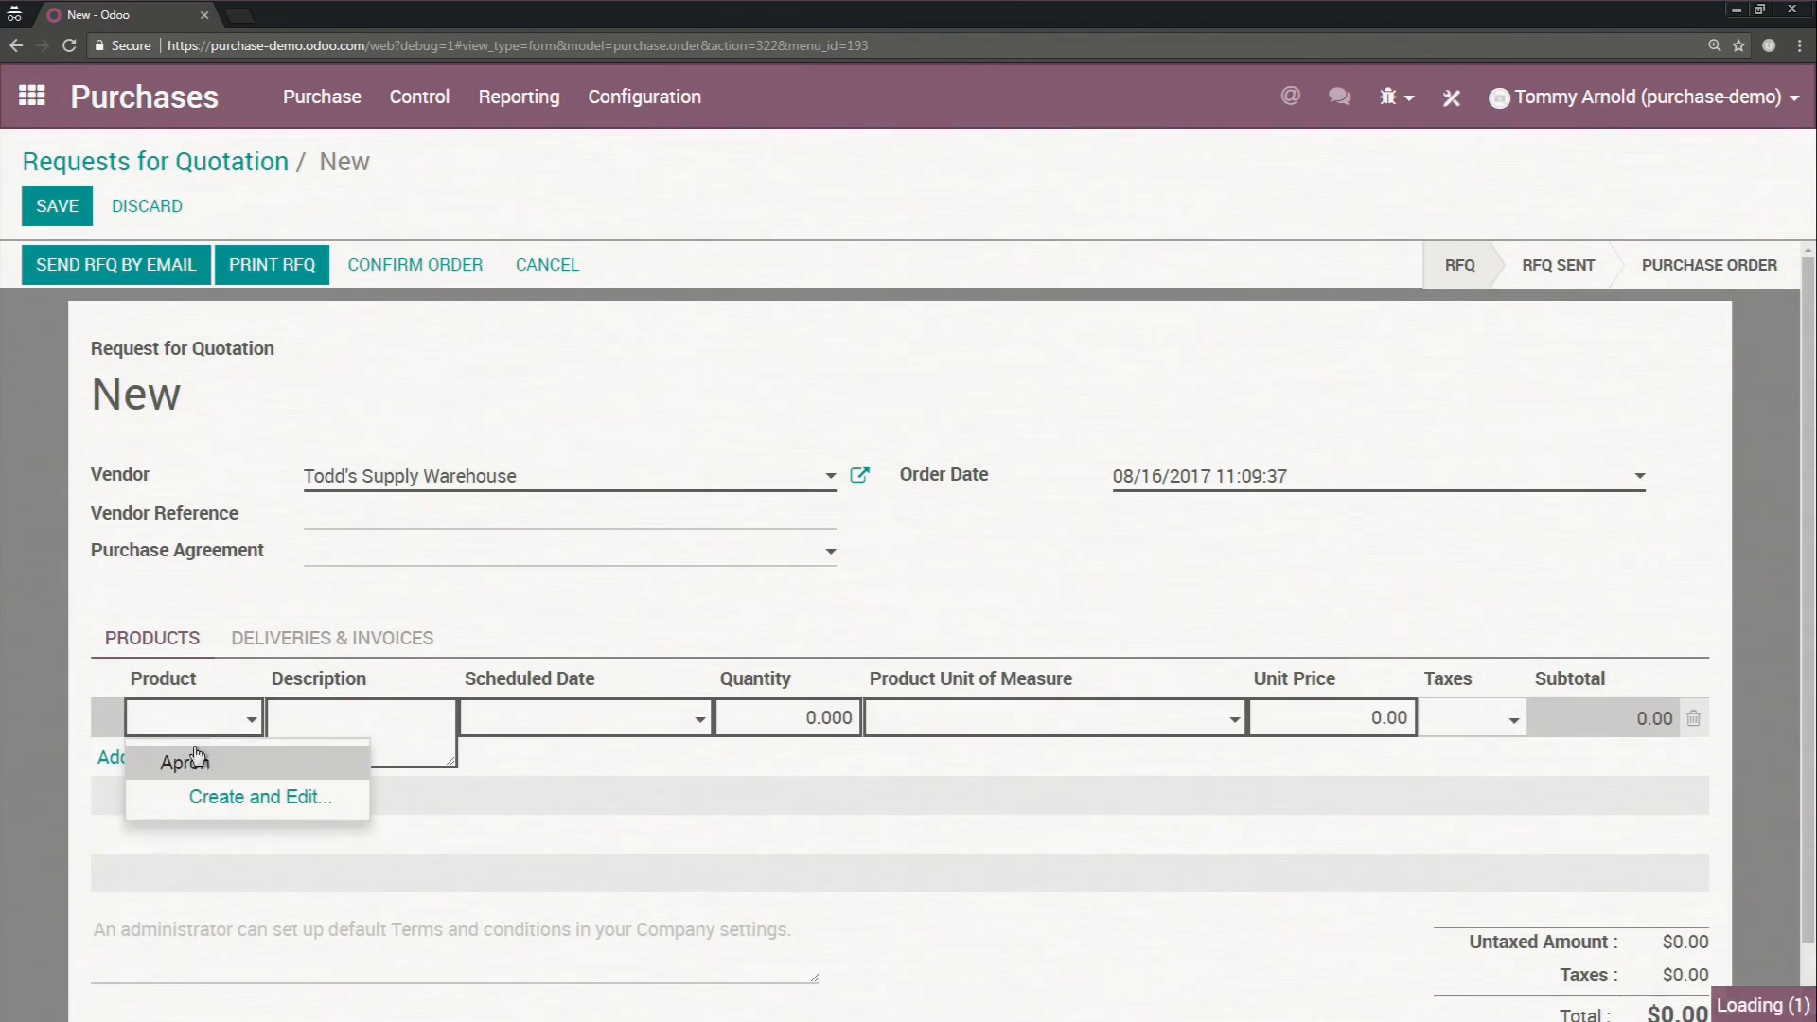
pyautogui.click(180, 763)
pyautogui.click(220, 727)
pyautogui.press('BackSpace')
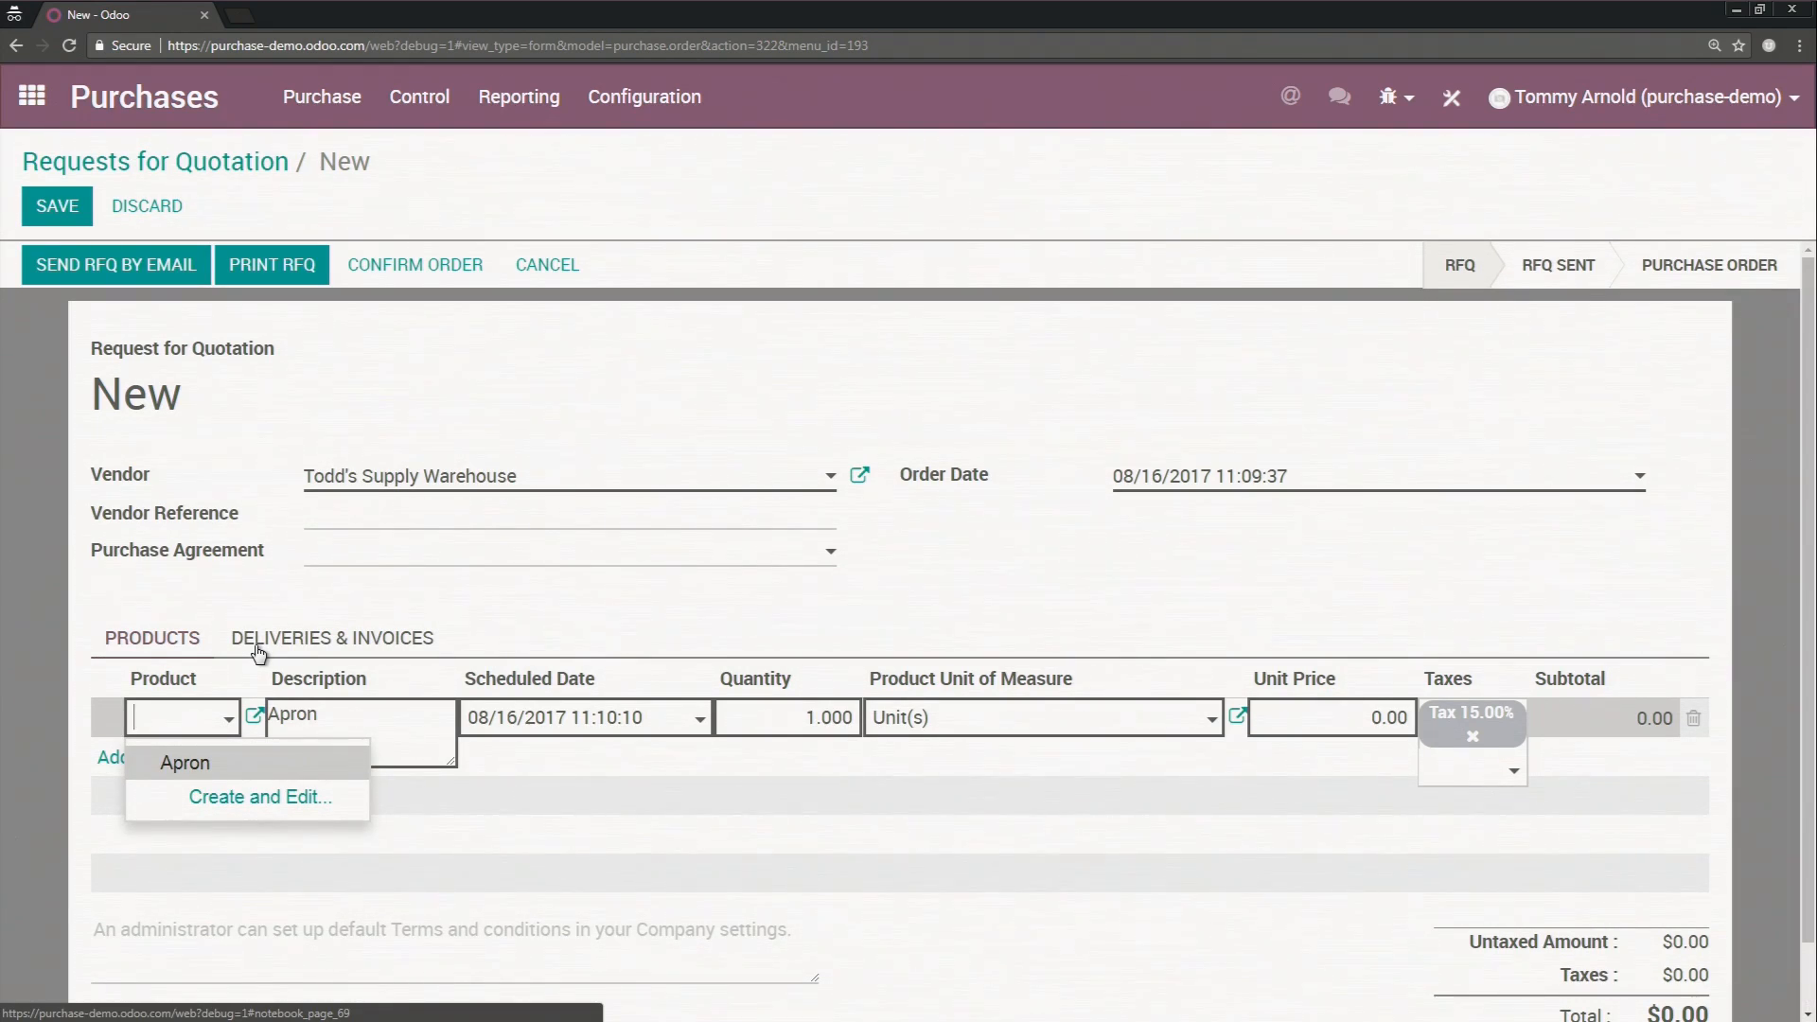
pyautogui.write('Shoes')
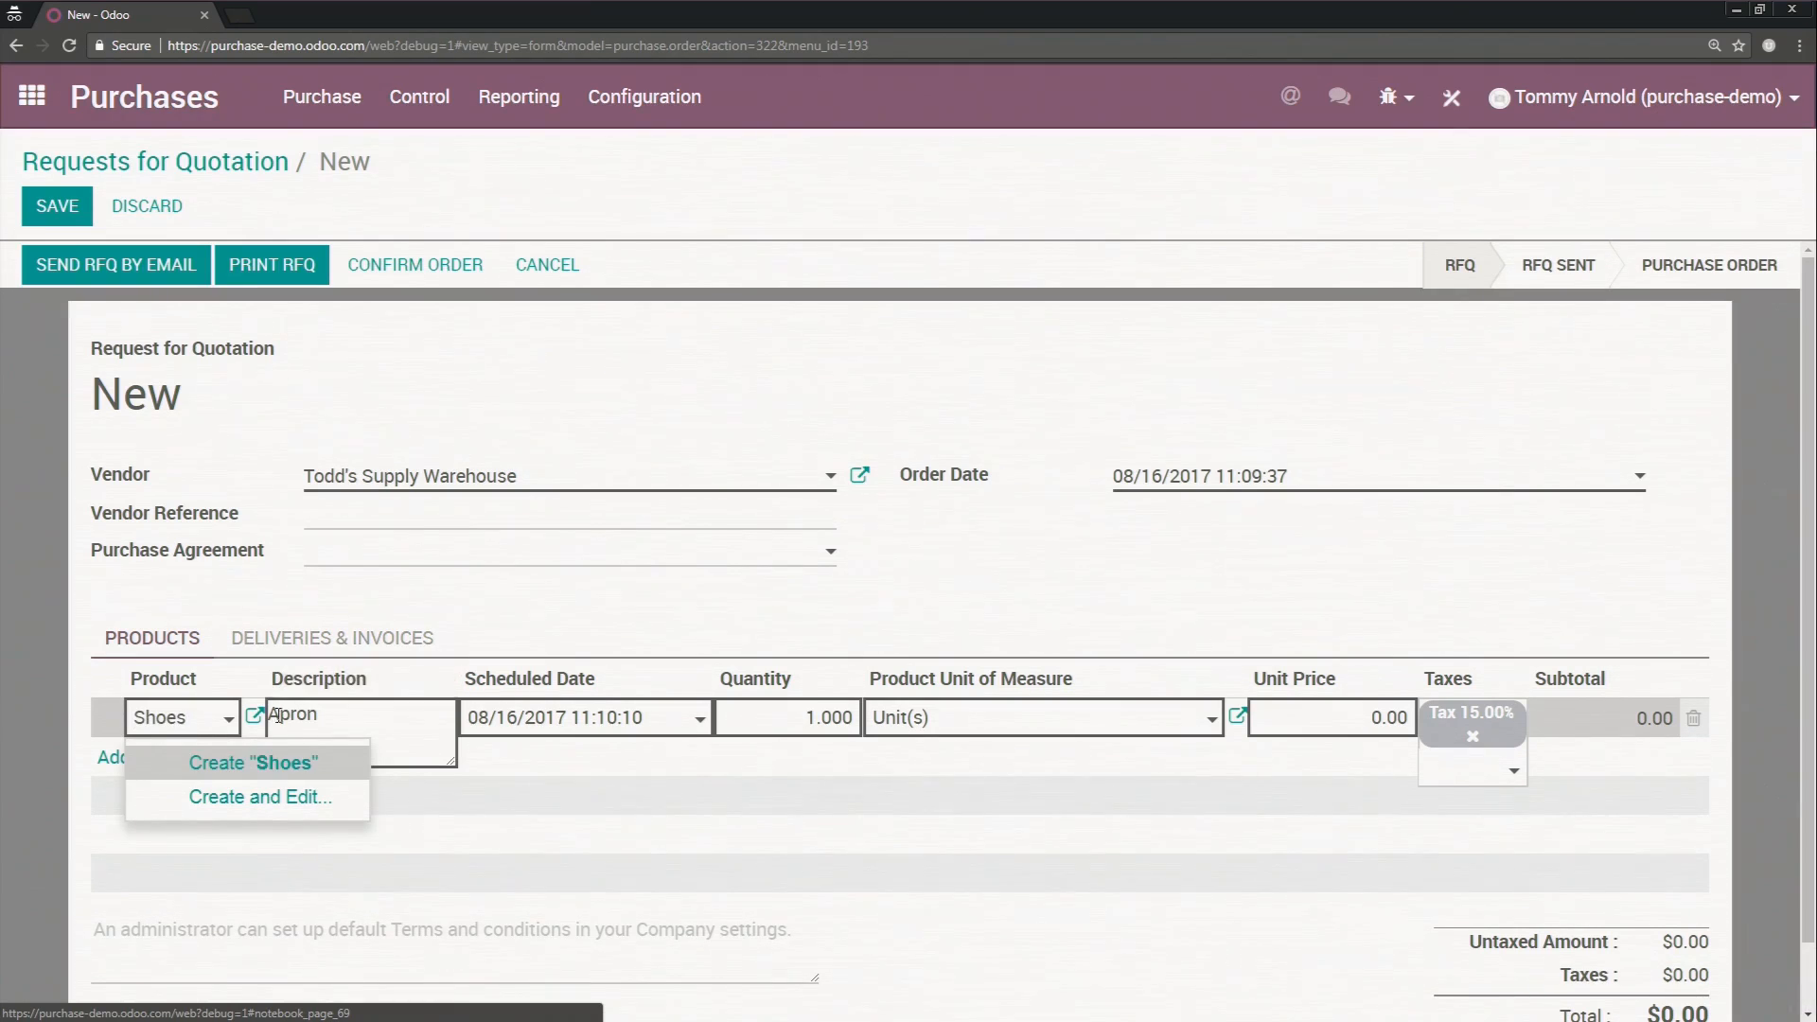
pyautogui.click(264, 765)
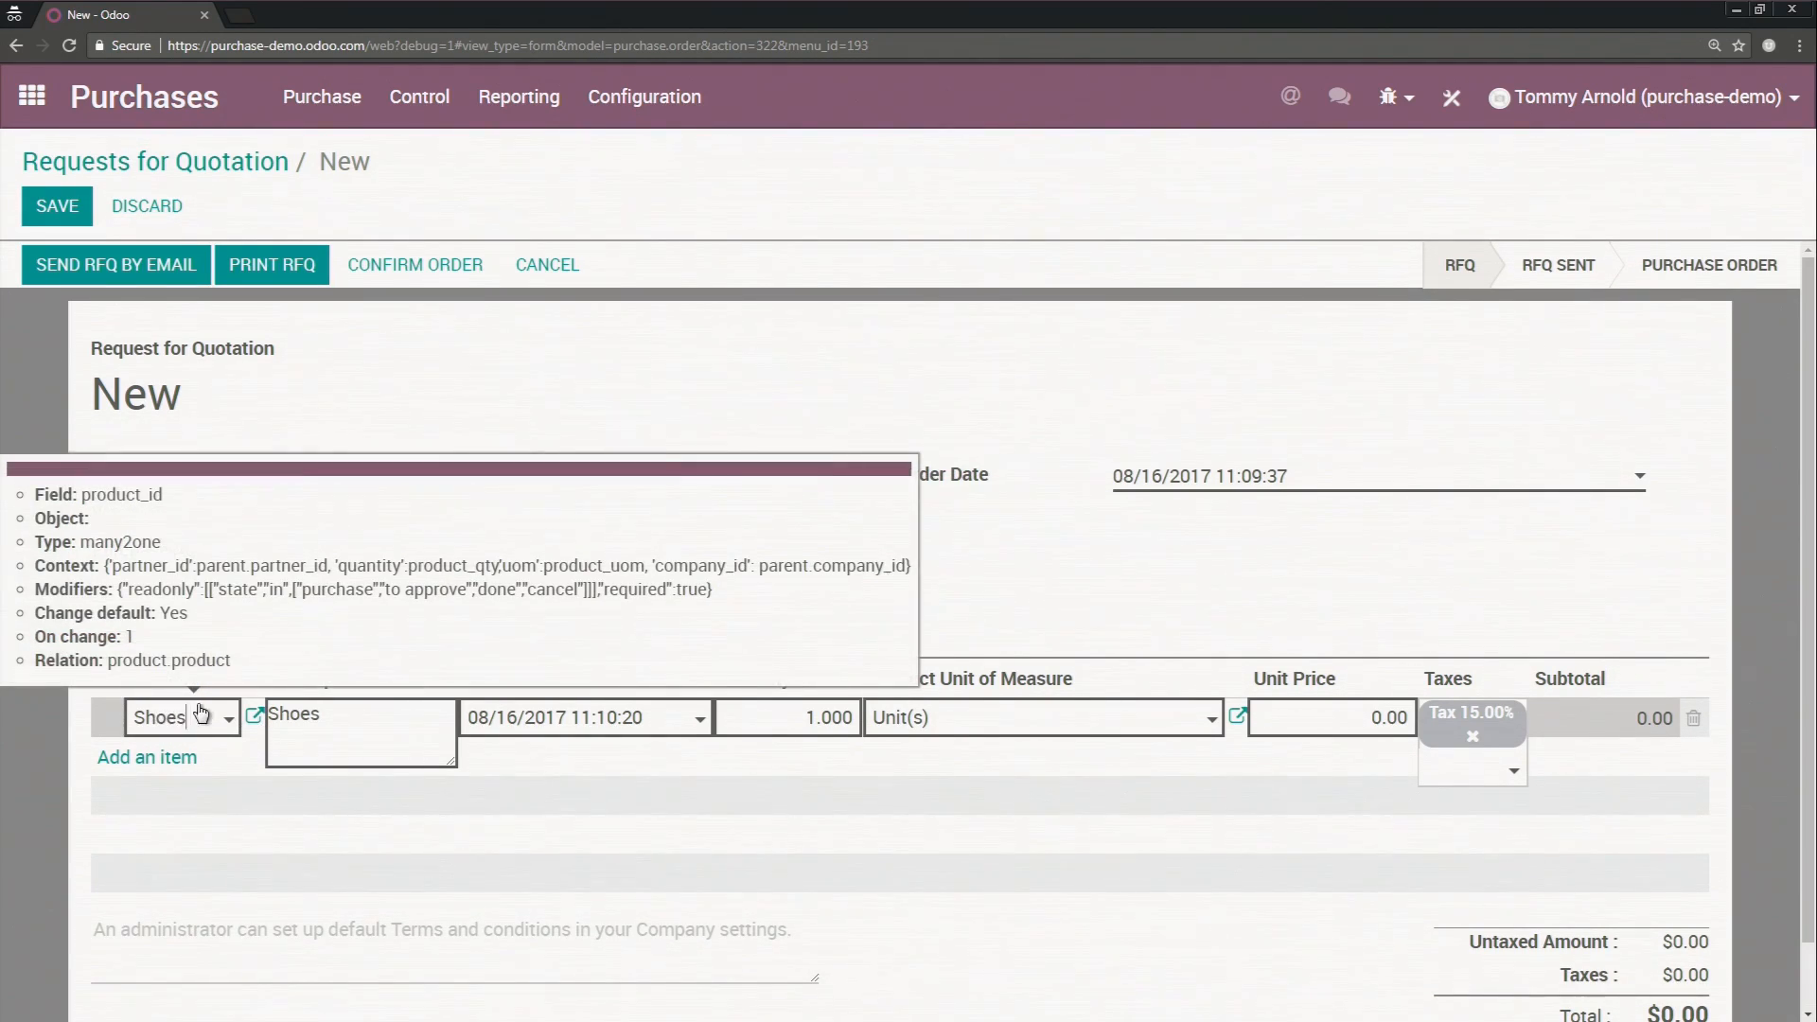
# Step: Set the Shoes product type to Stockable Product, review its inventory, sales and invoicing settings, and save the product
pyautogui.click(252, 724)
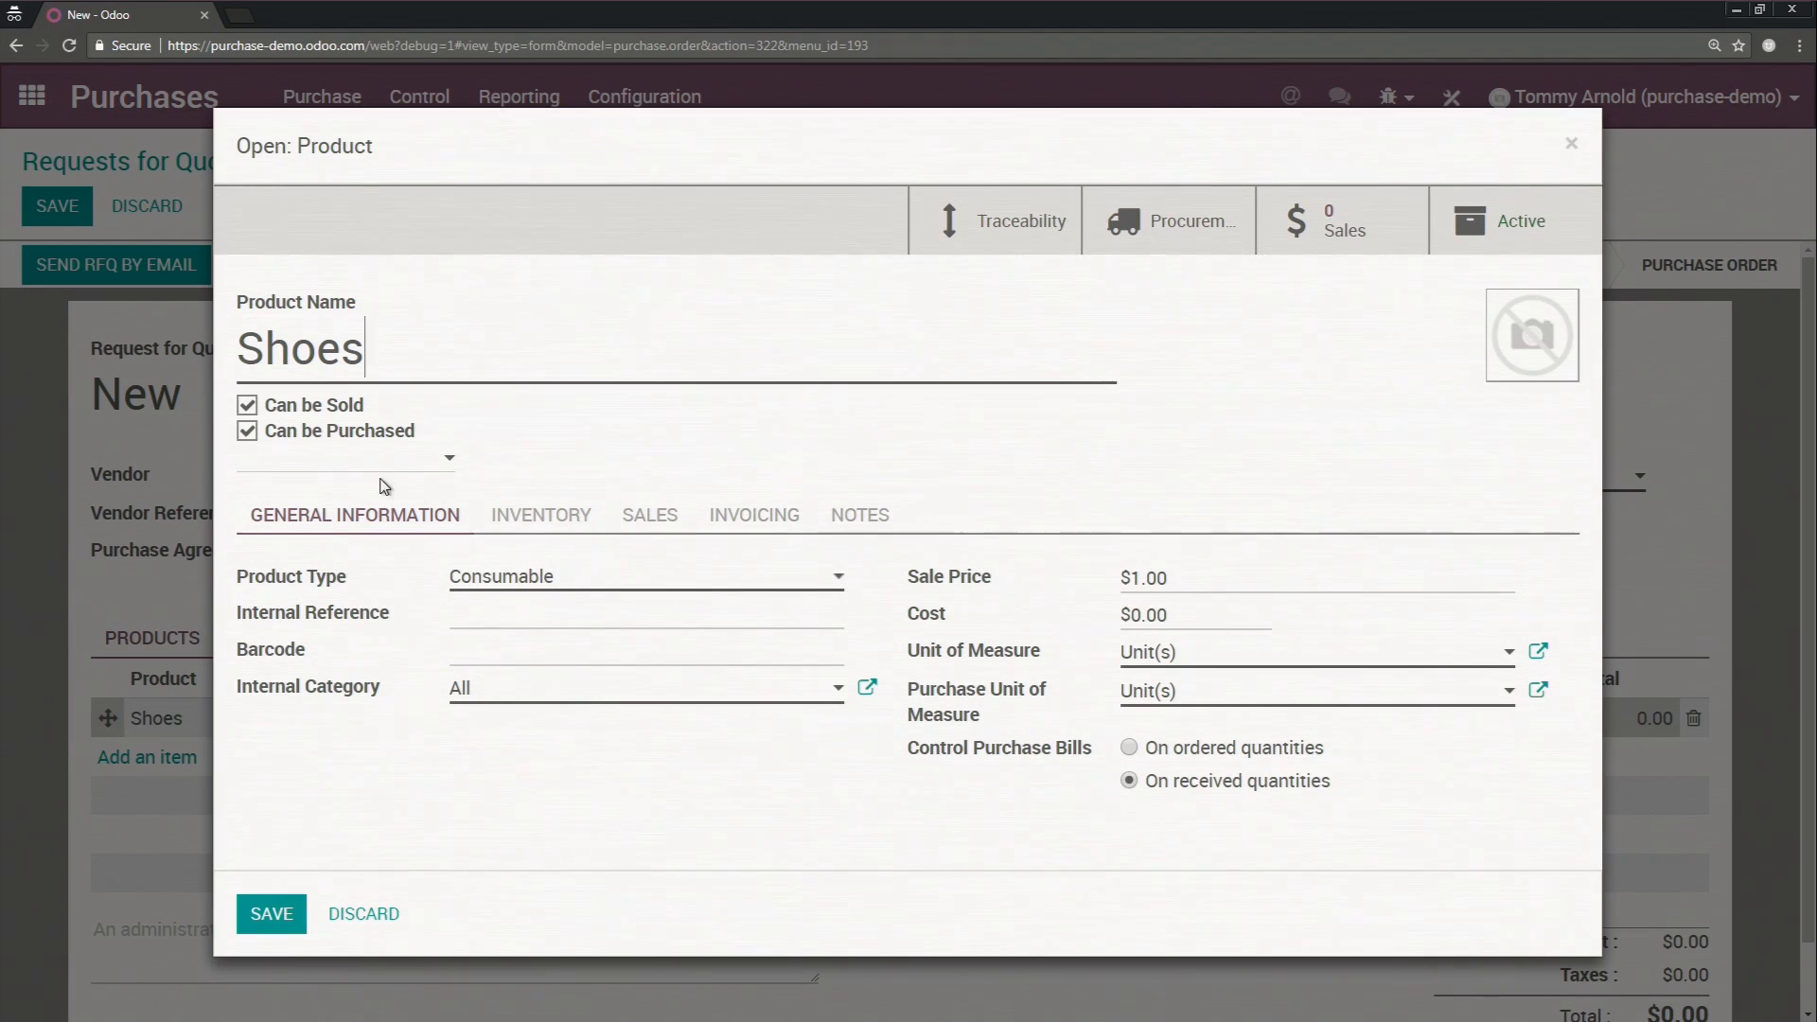
pyautogui.click(629, 577)
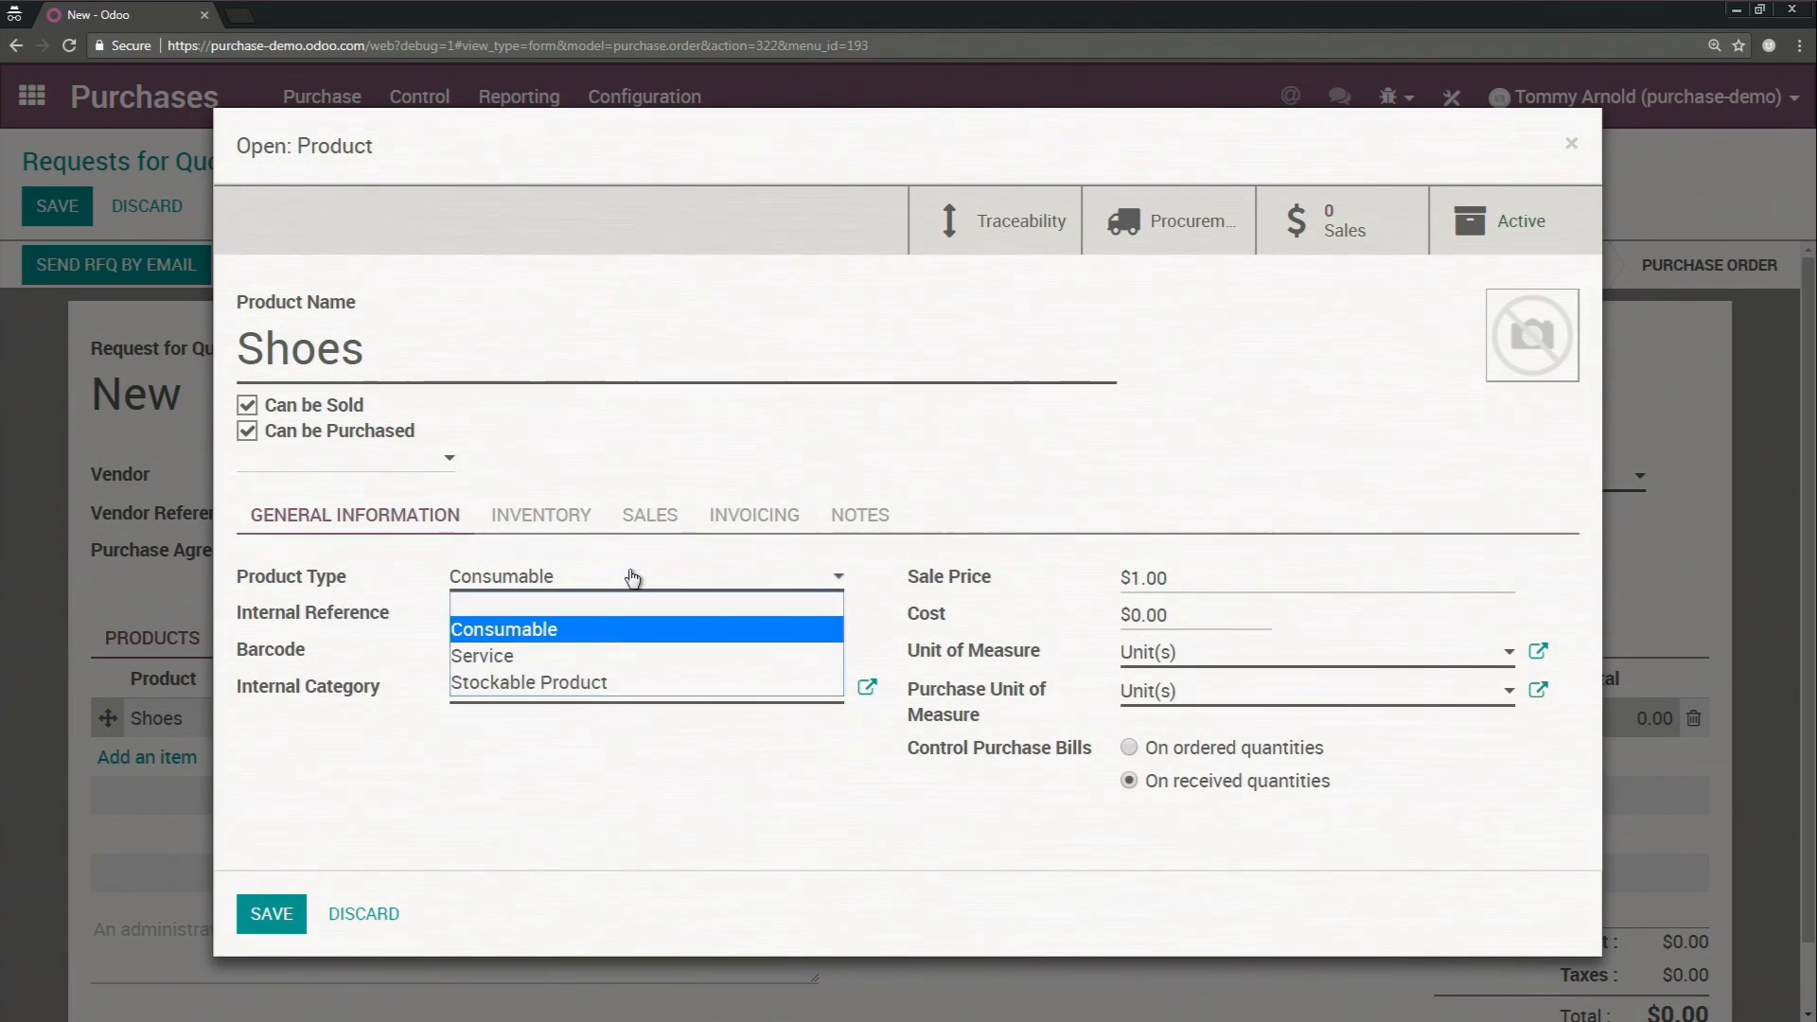
pyautogui.click(590, 682)
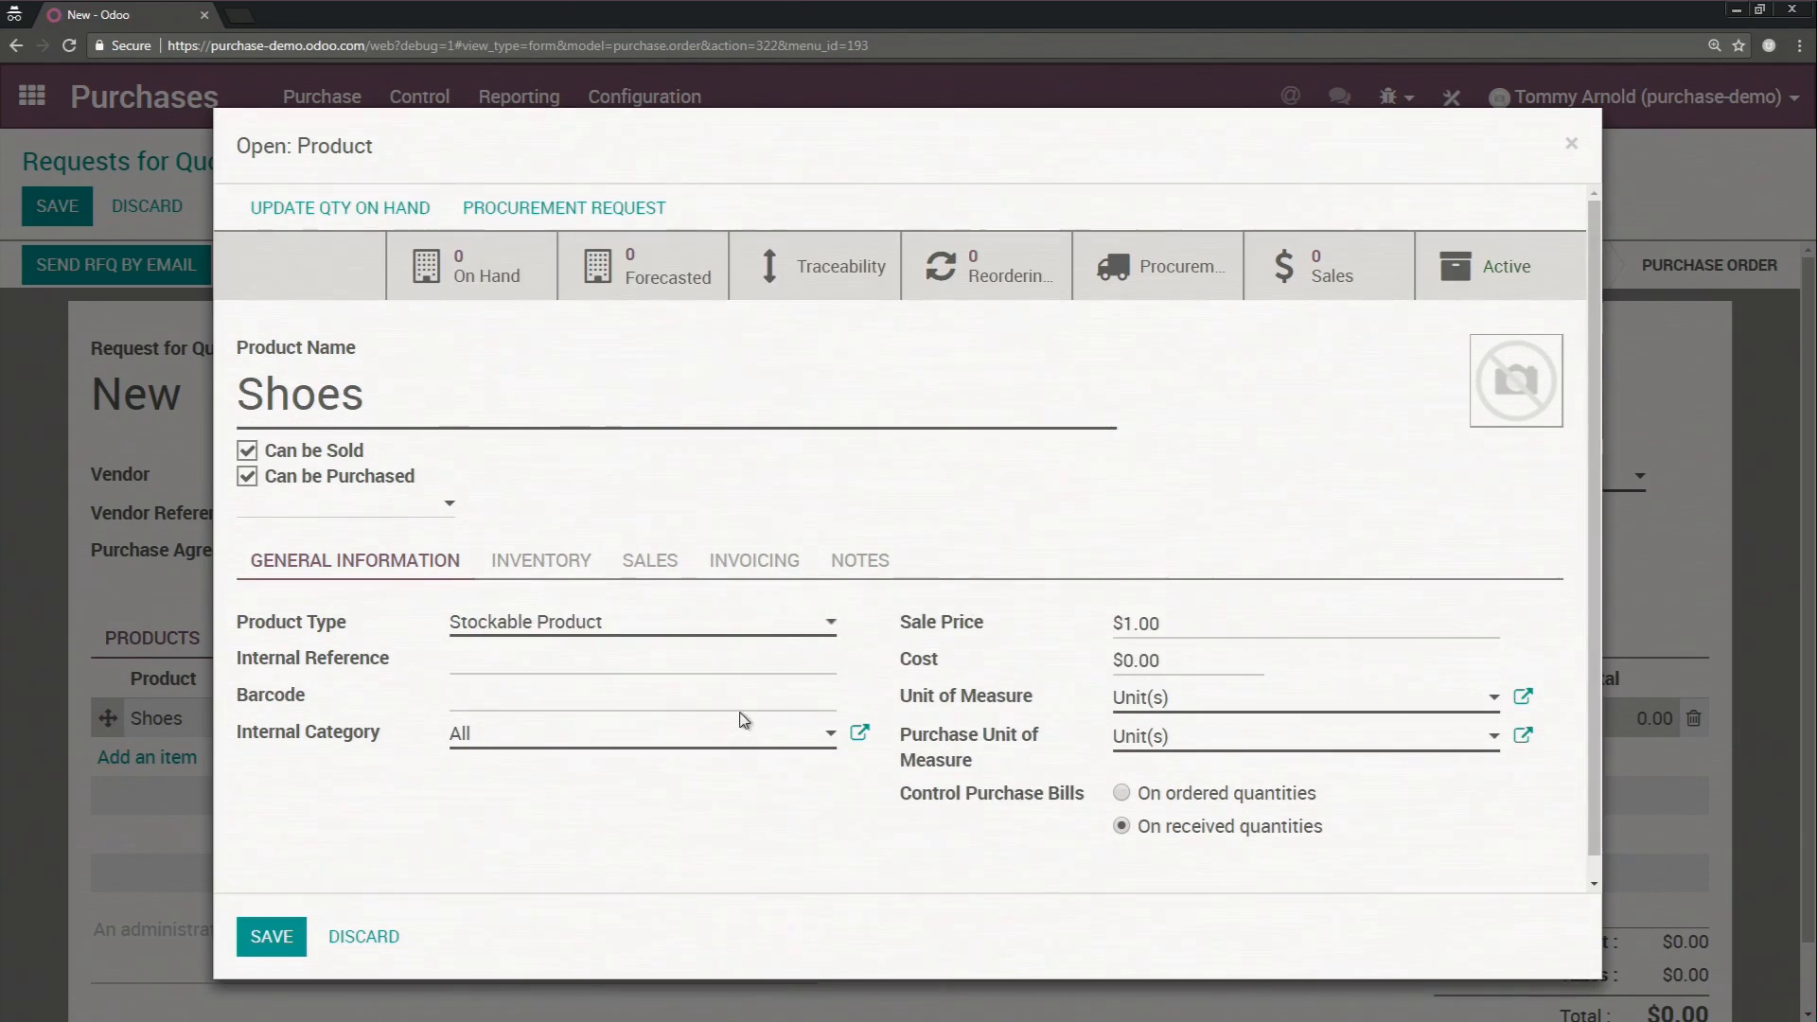
pyautogui.click(541, 561)
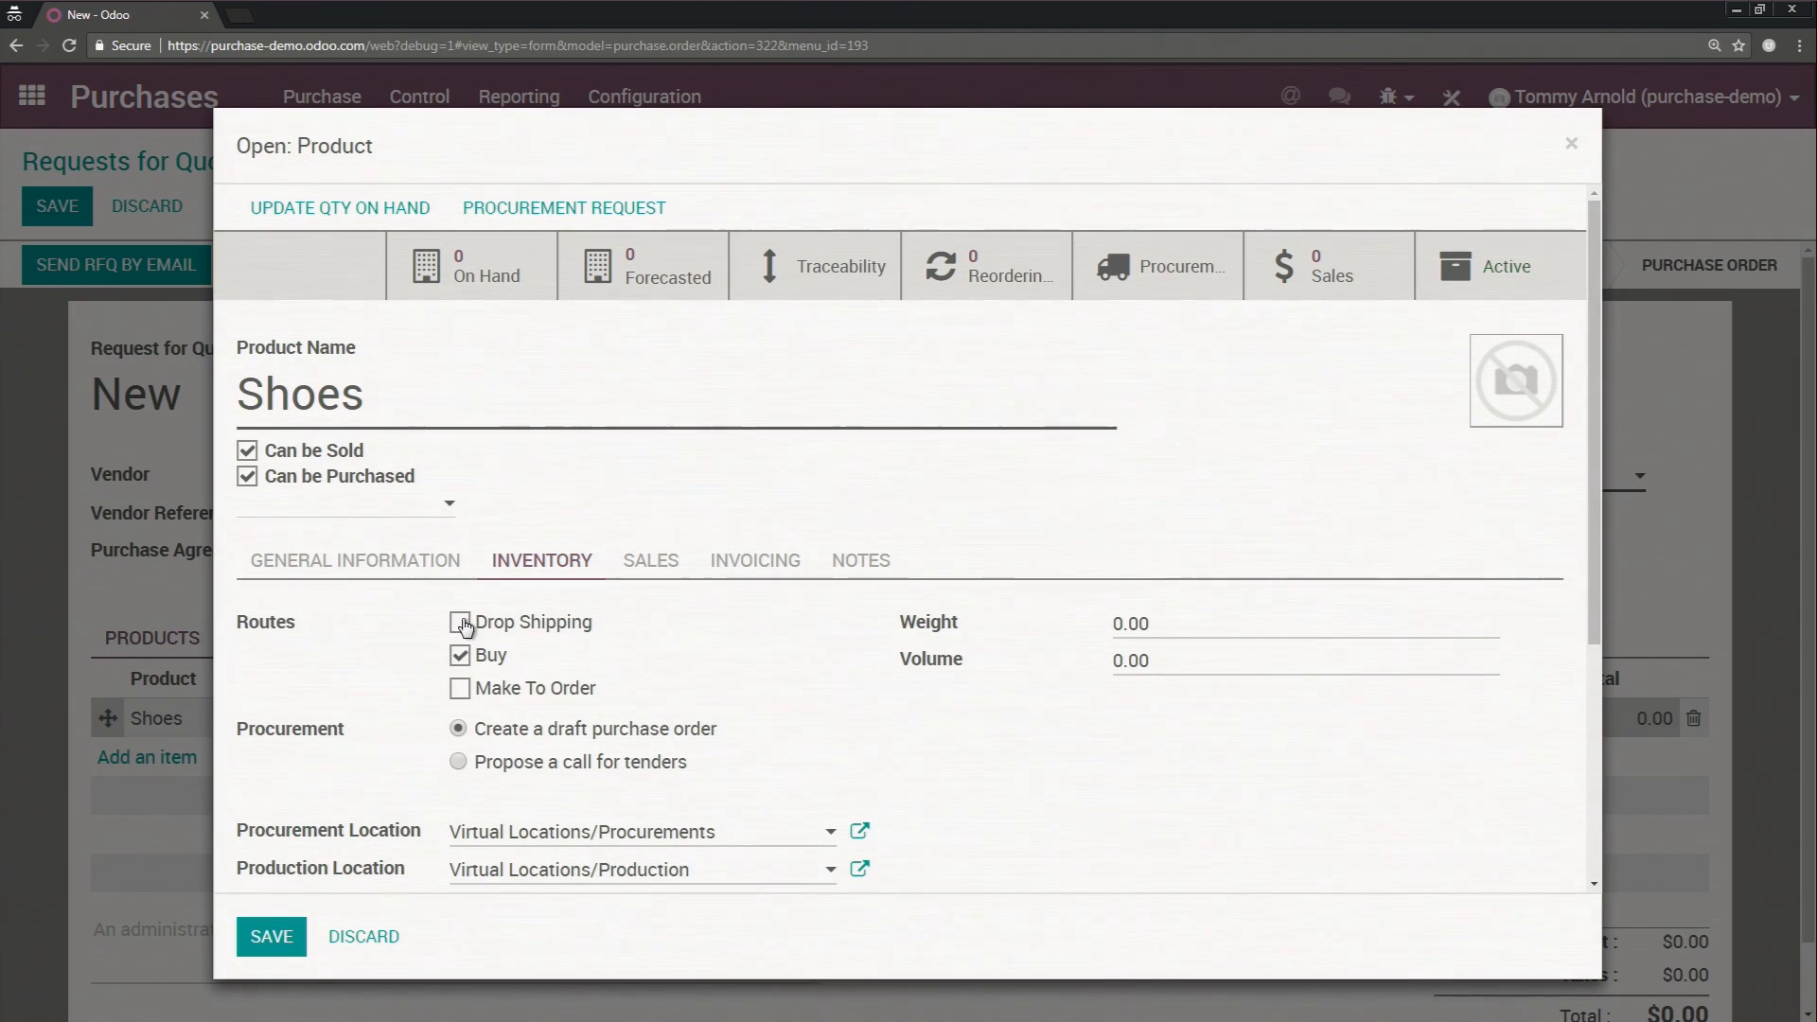
pyautogui.click(664, 562)
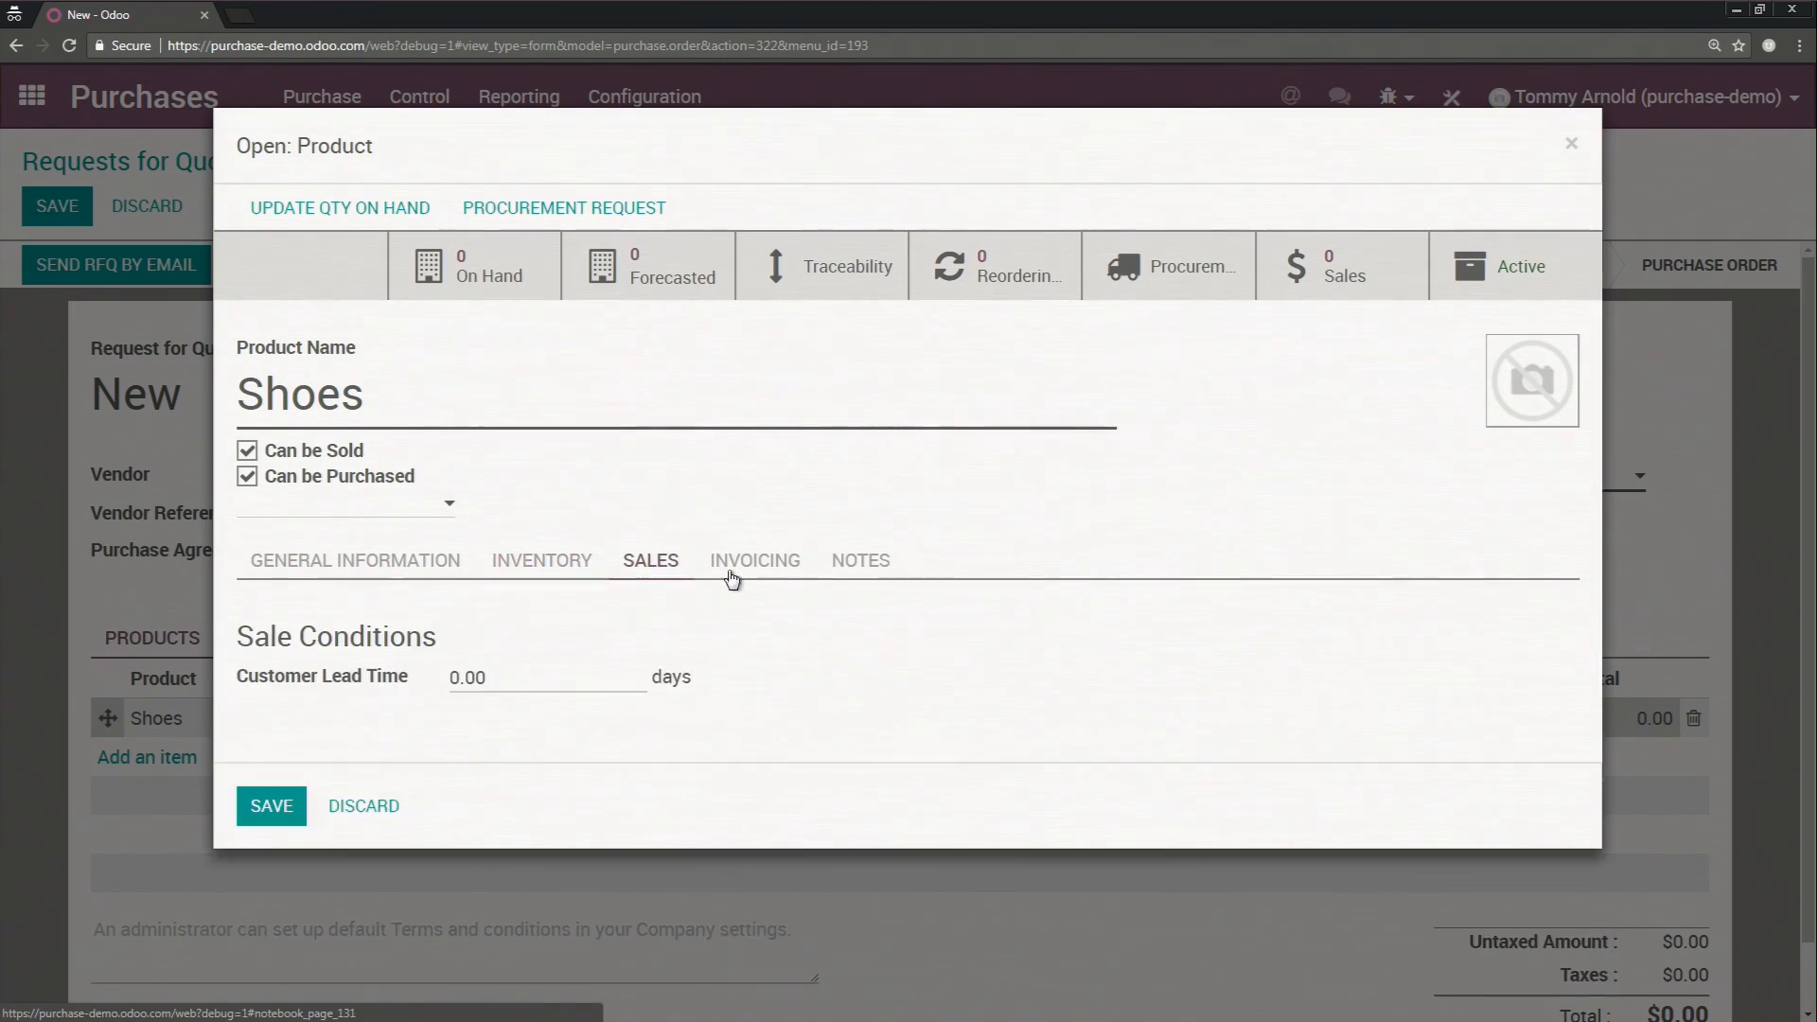
pyautogui.click(772, 574)
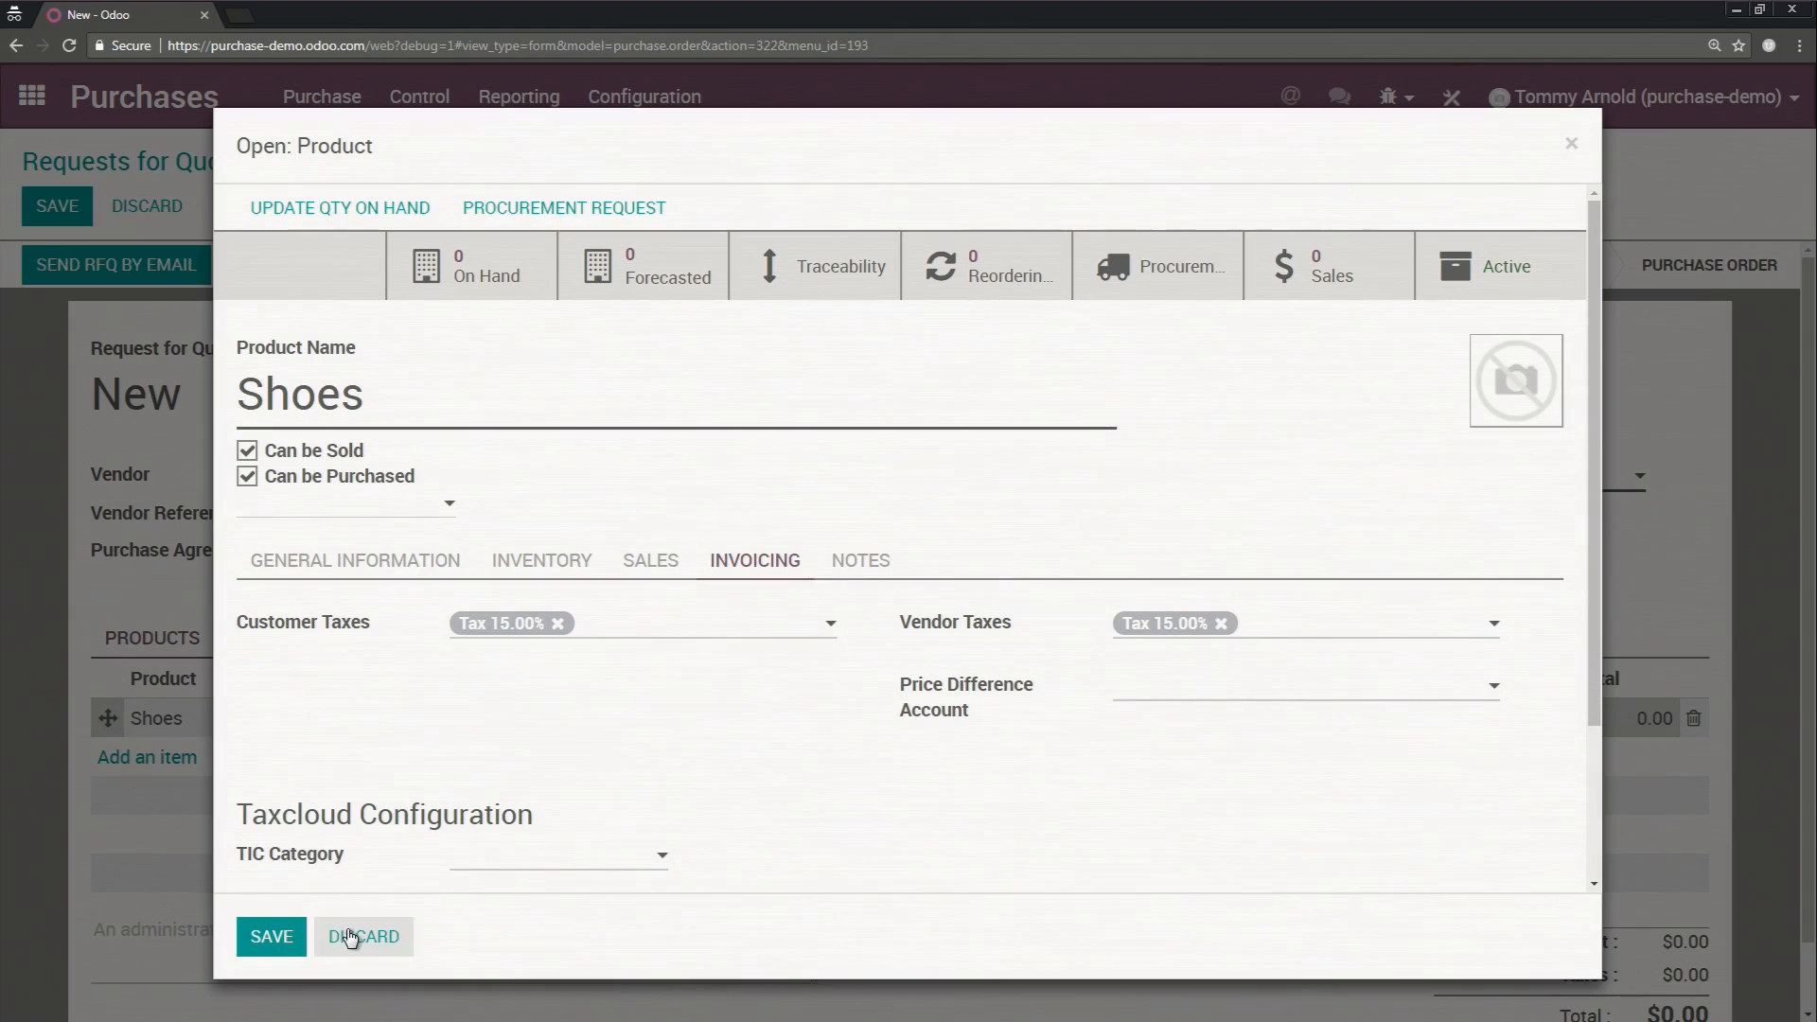
pyautogui.click(269, 938)
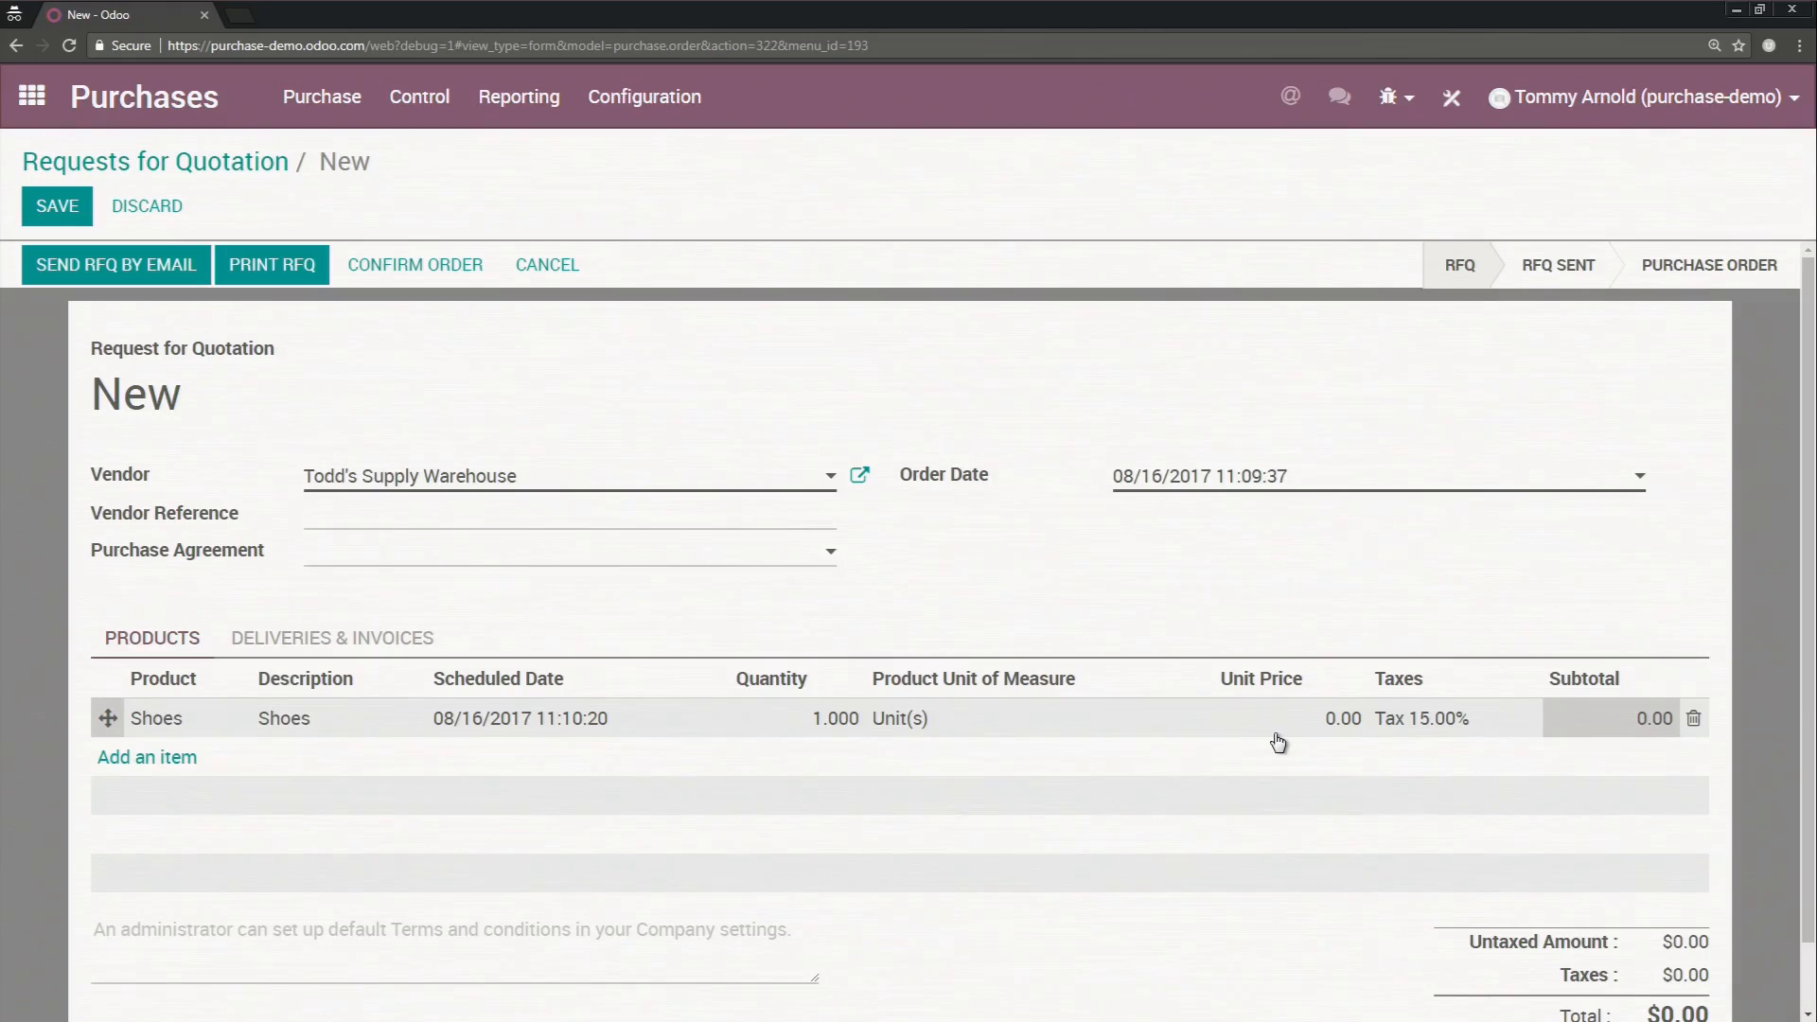
# Step: Reopen the Shoes product from the order line, set its sale price to 99 and cost to 4, and save
pyautogui.scroll(-1, 934, 600)
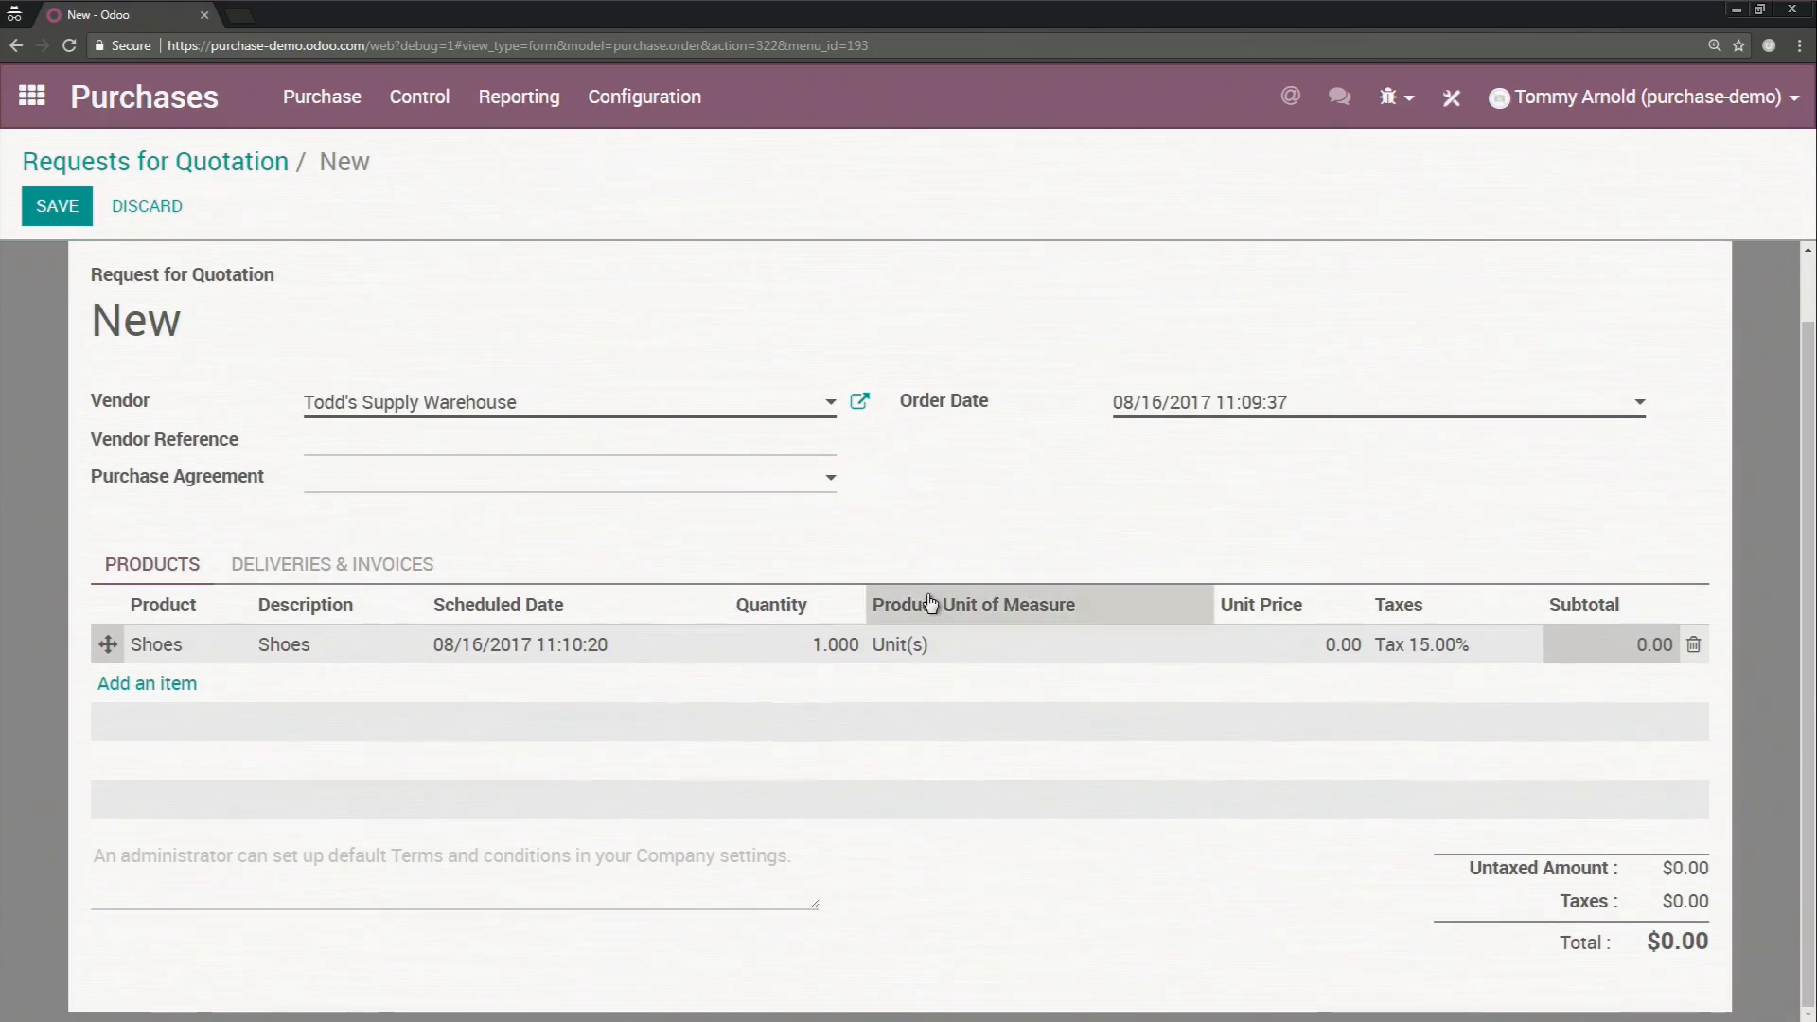
pyautogui.click(178, 652)
pyautogui.click(248, 649)
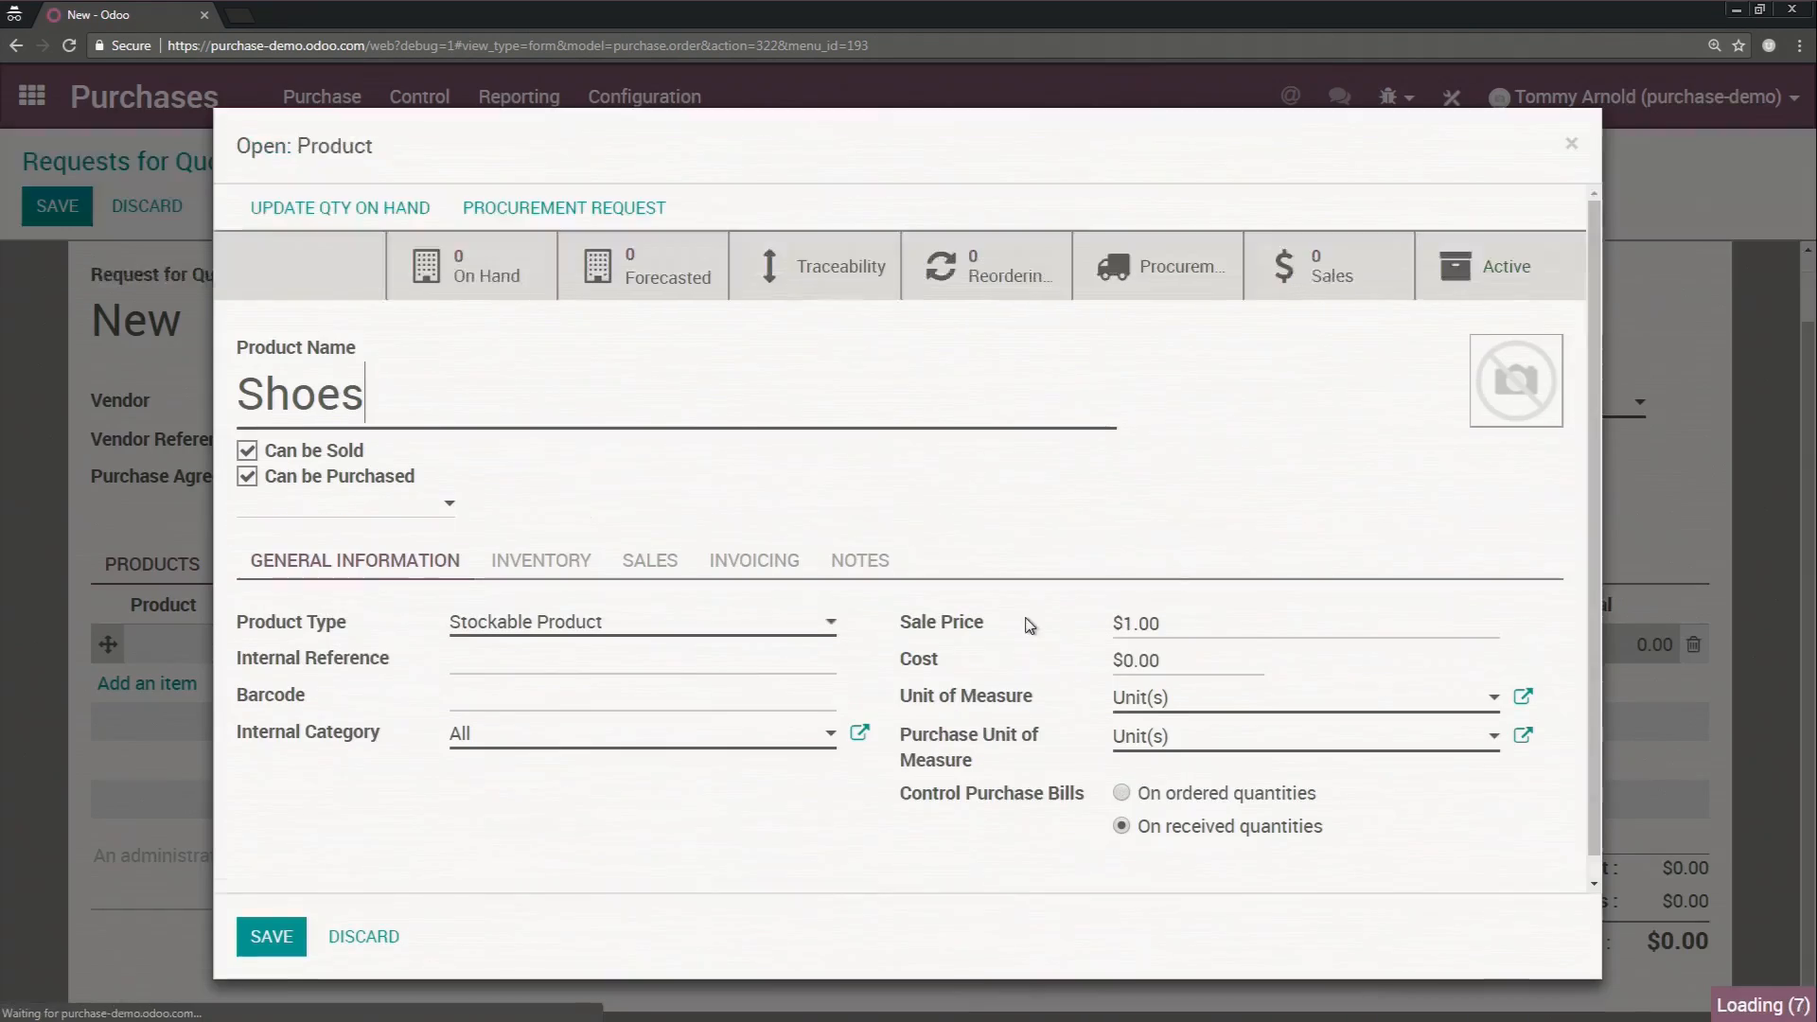
pyautogui.doubleClick(1139, 623)
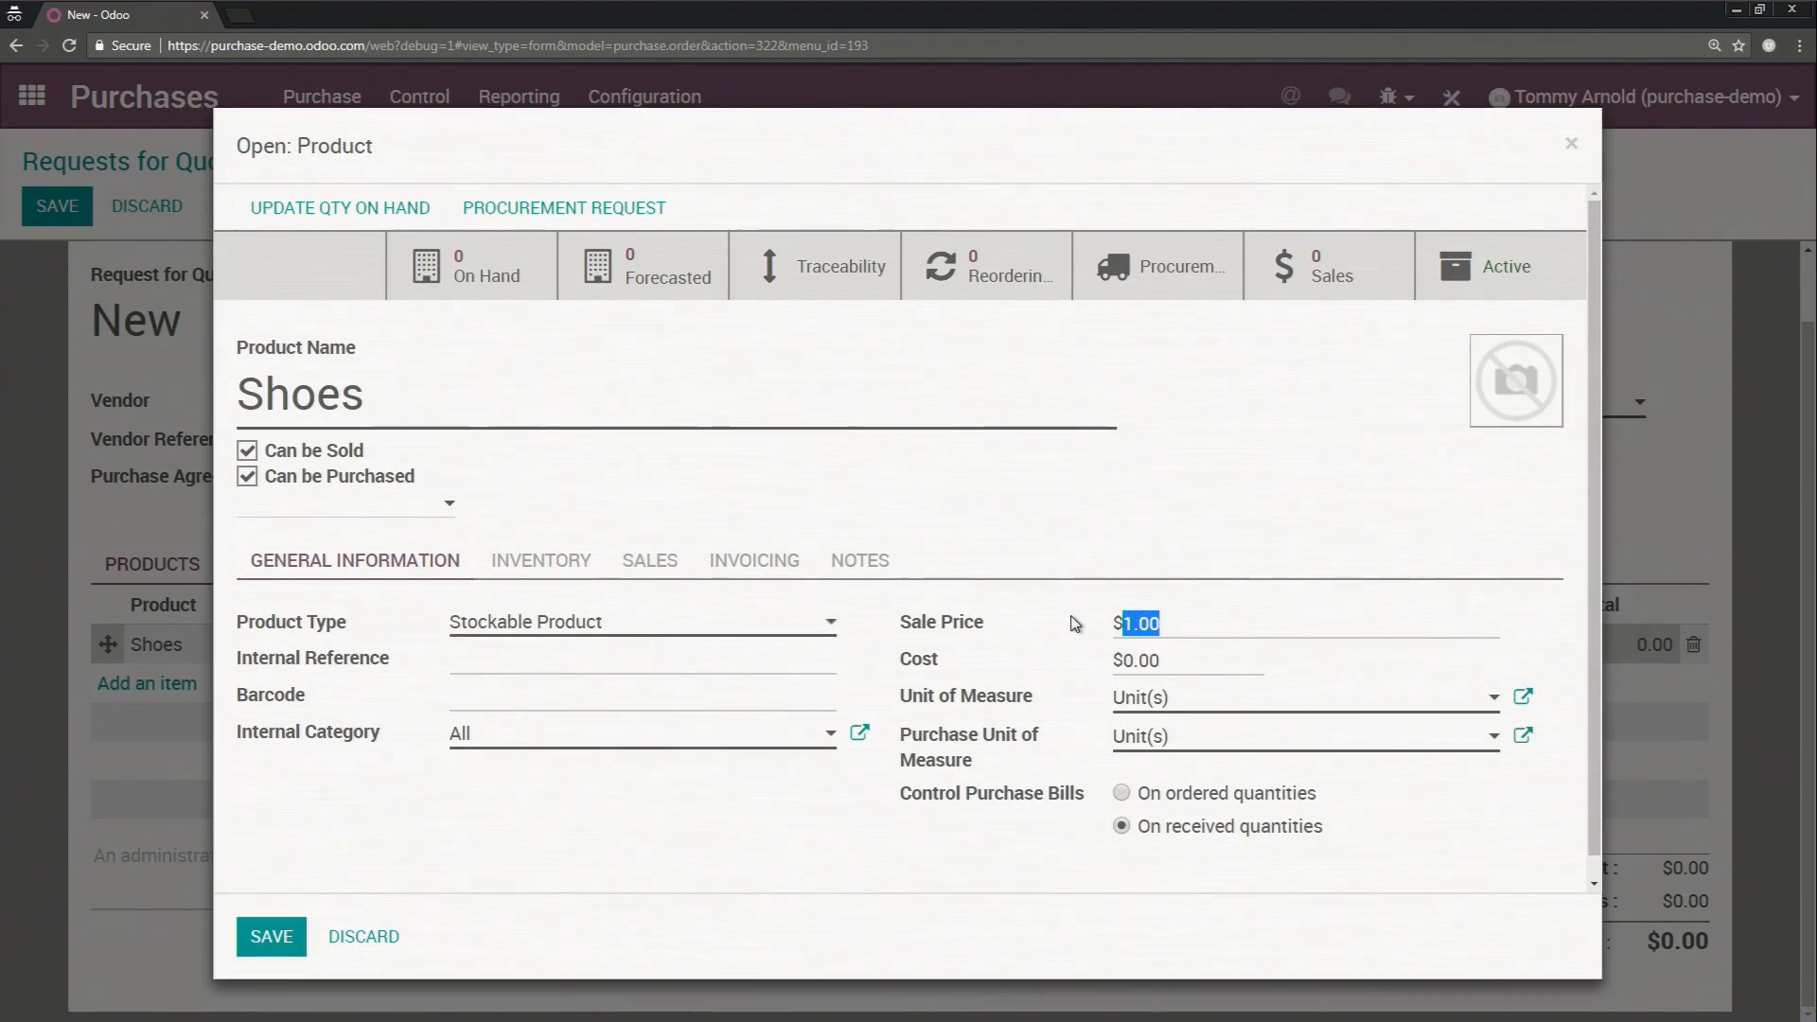
pyautogui.write('99')
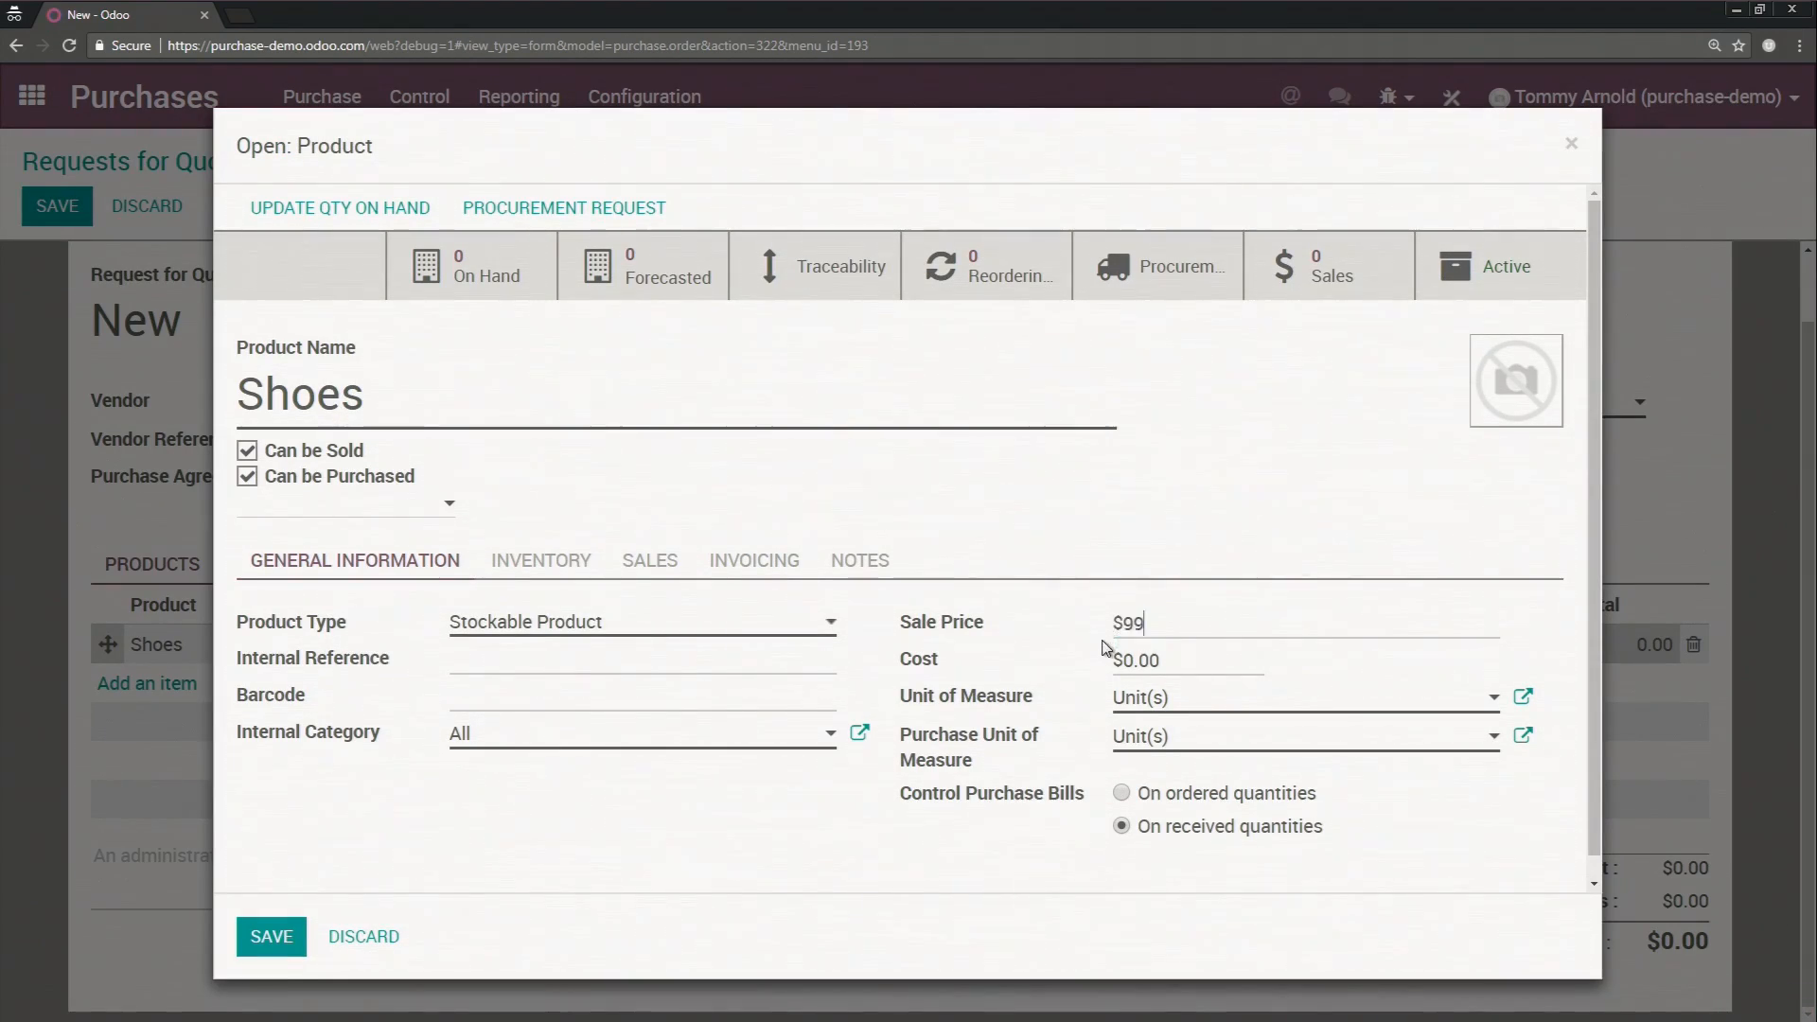
pyautogui.press('Tab')
pyautogui.write('4')
pyautogui.click(272, 937)
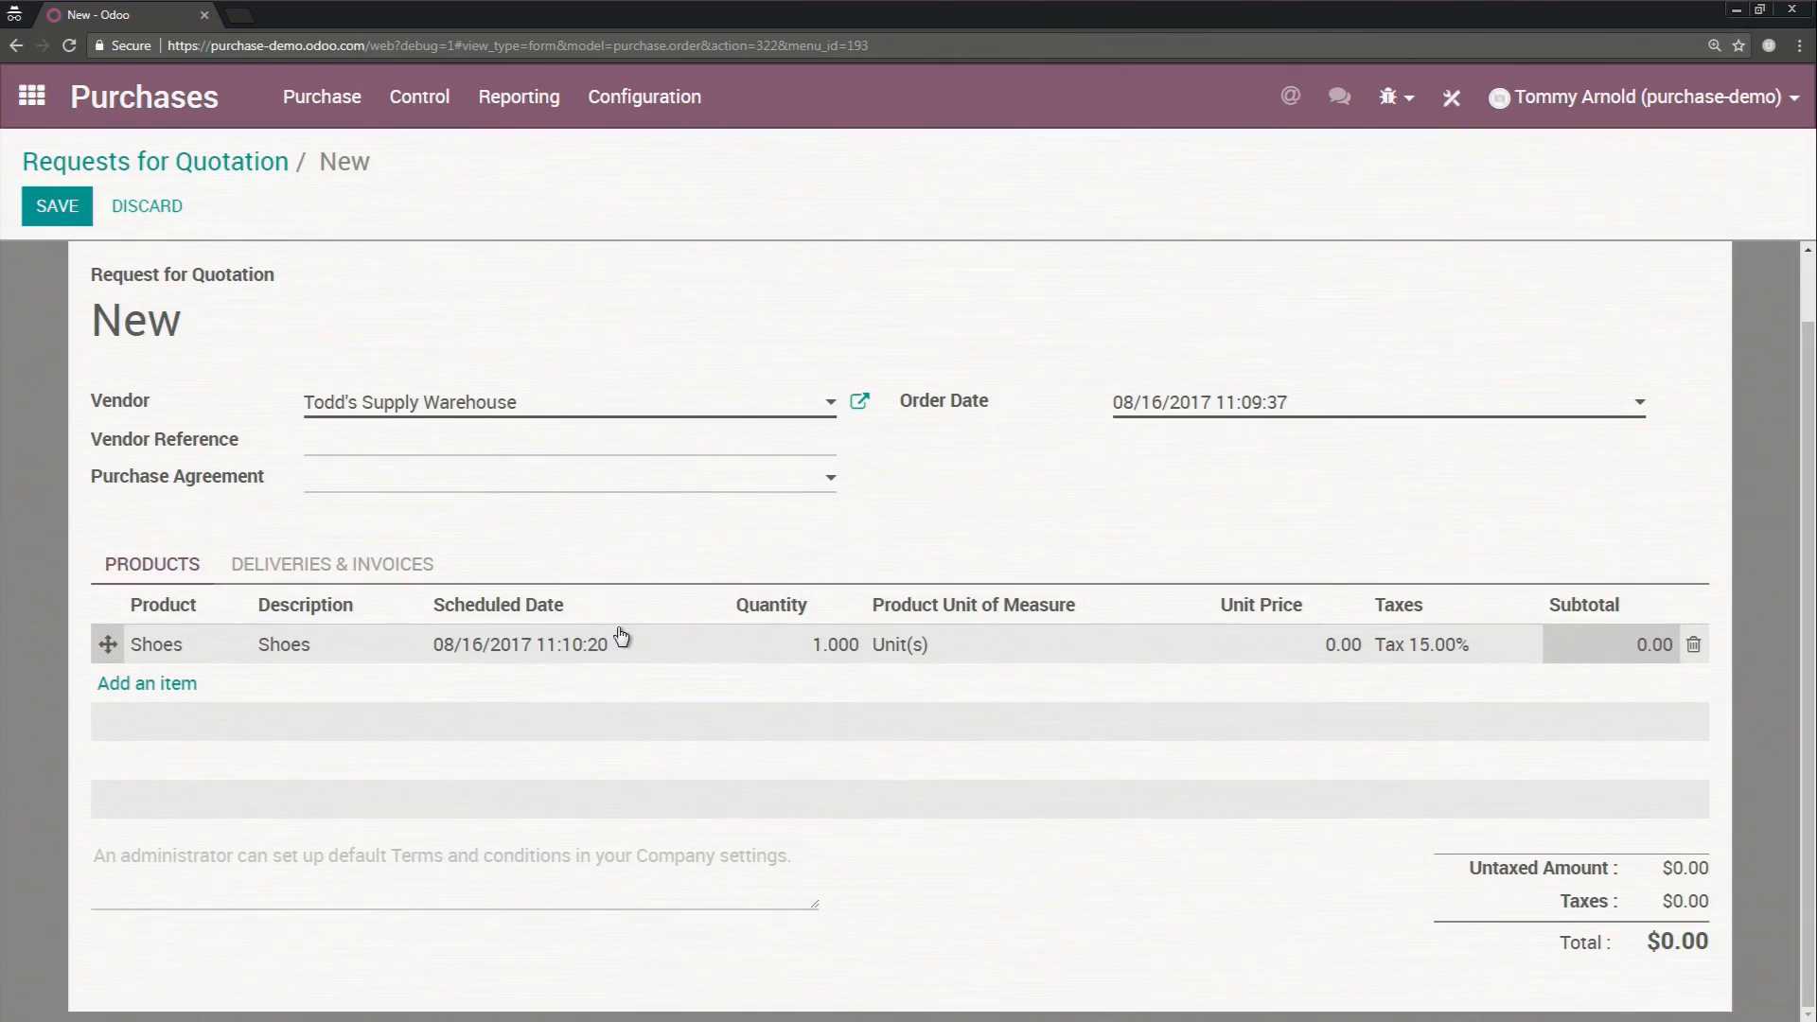
# Step: Save and confirm the request for quotation as a purchase order, and open its shipment
pyautogui.click(57, 206)
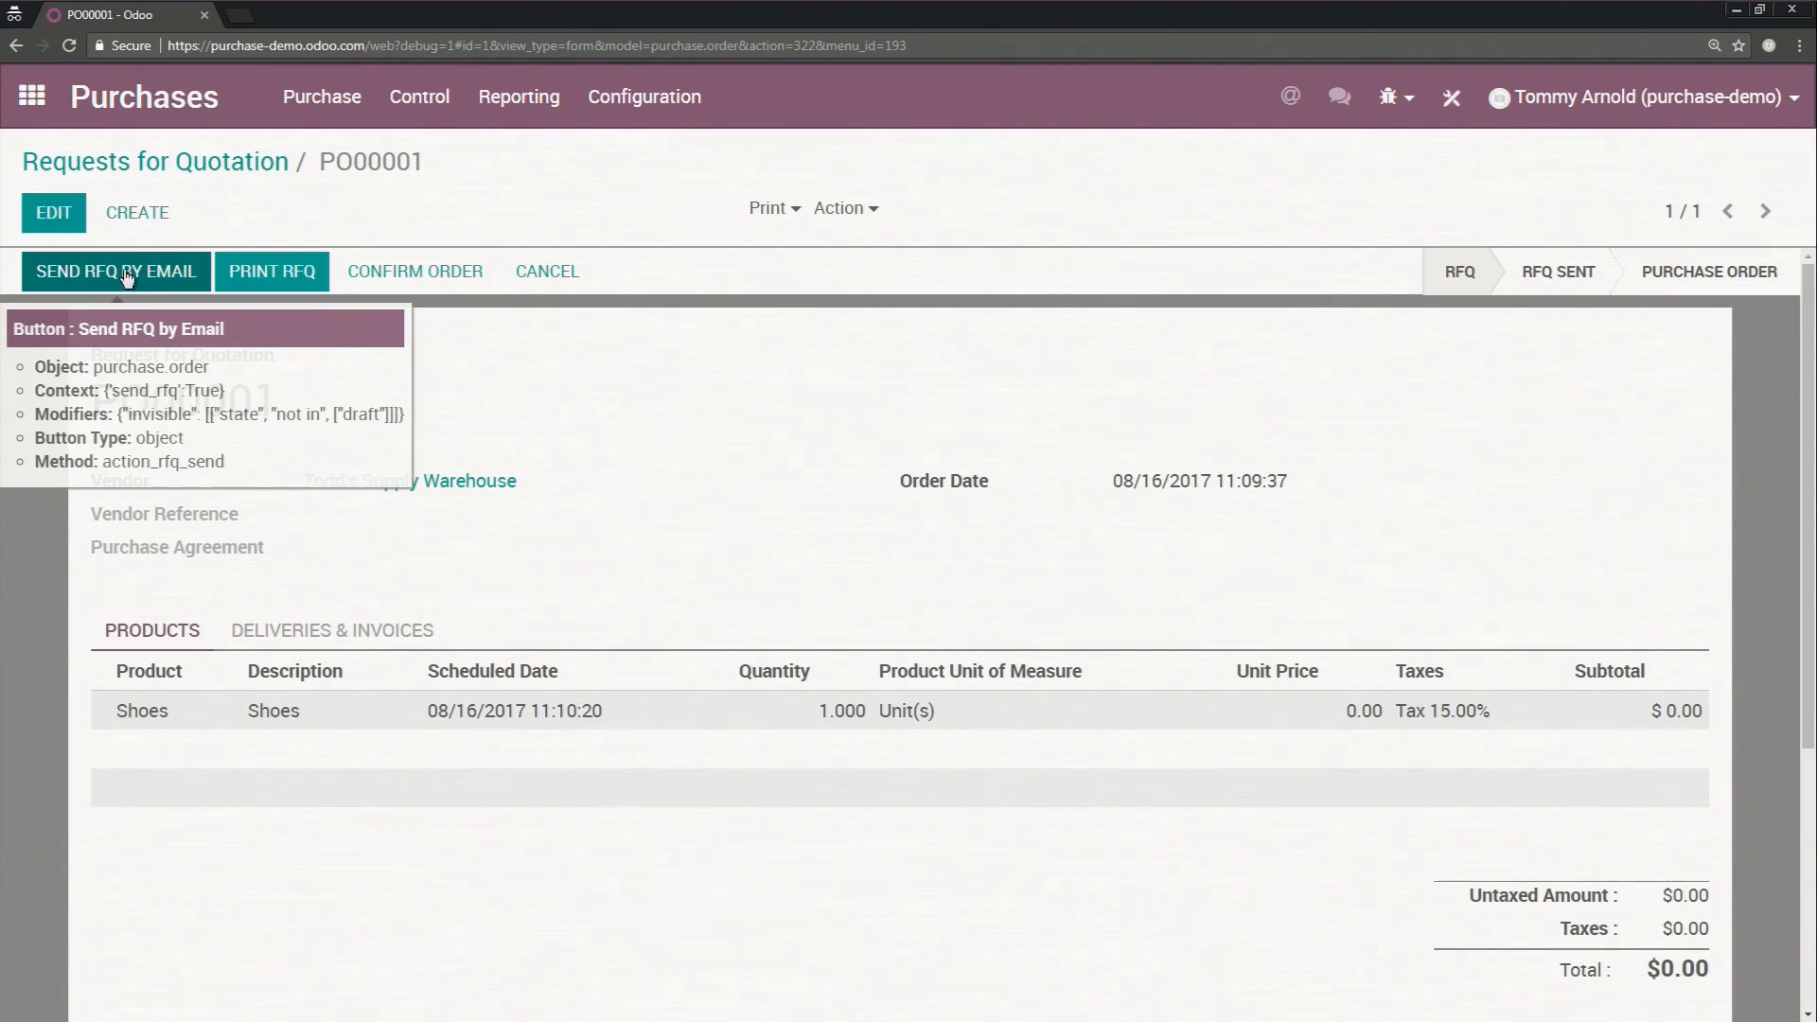
pyautogui.click(169, 270)
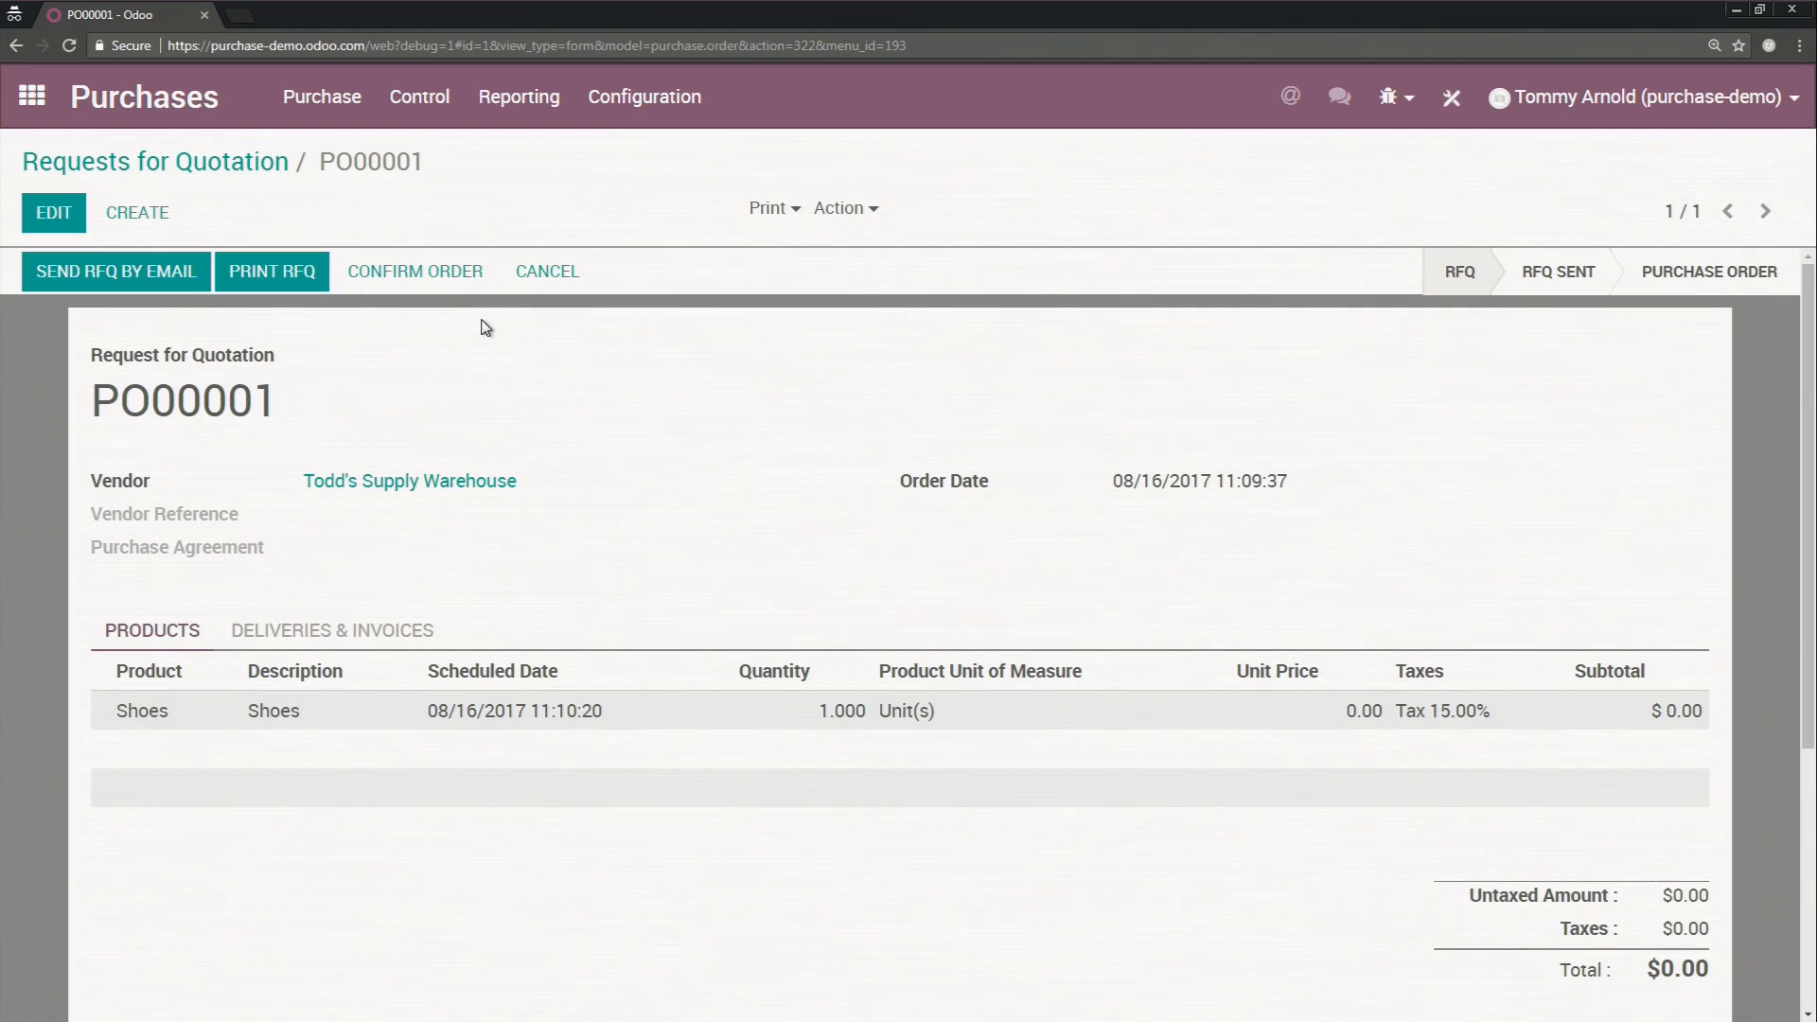
pyautogui.click(390, 274)
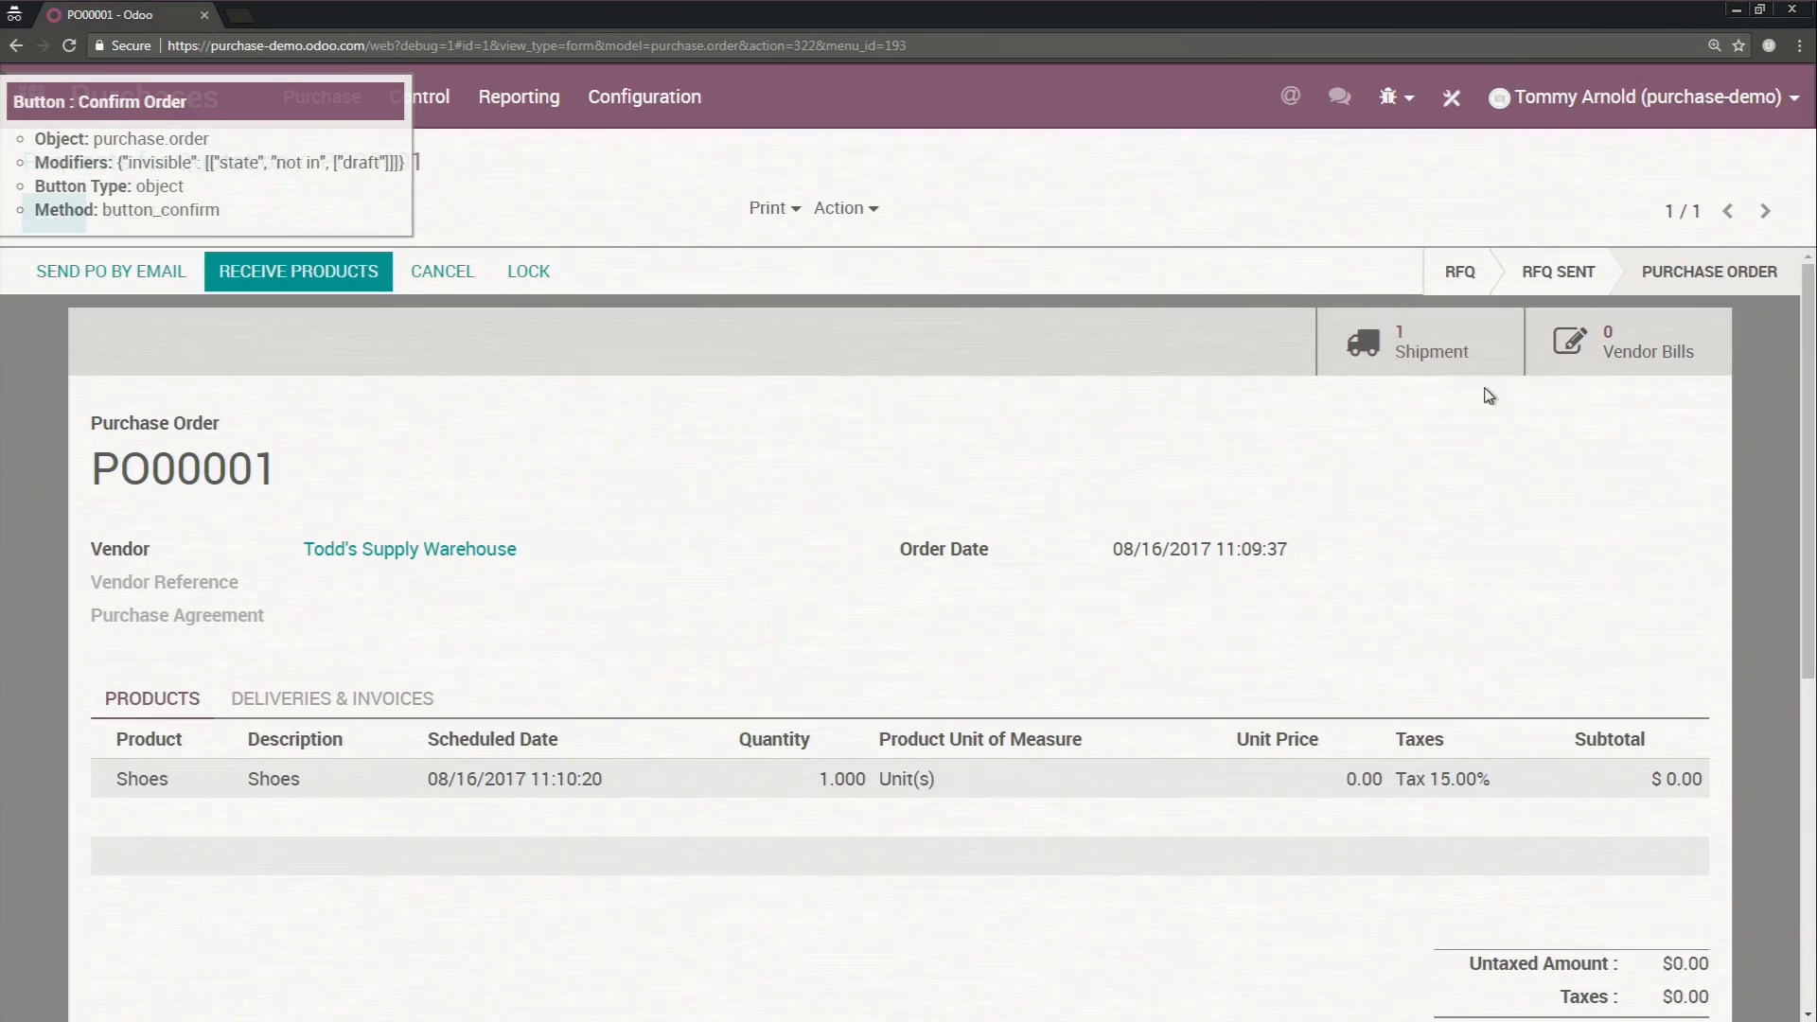
pyautogui.click(1415, 361)
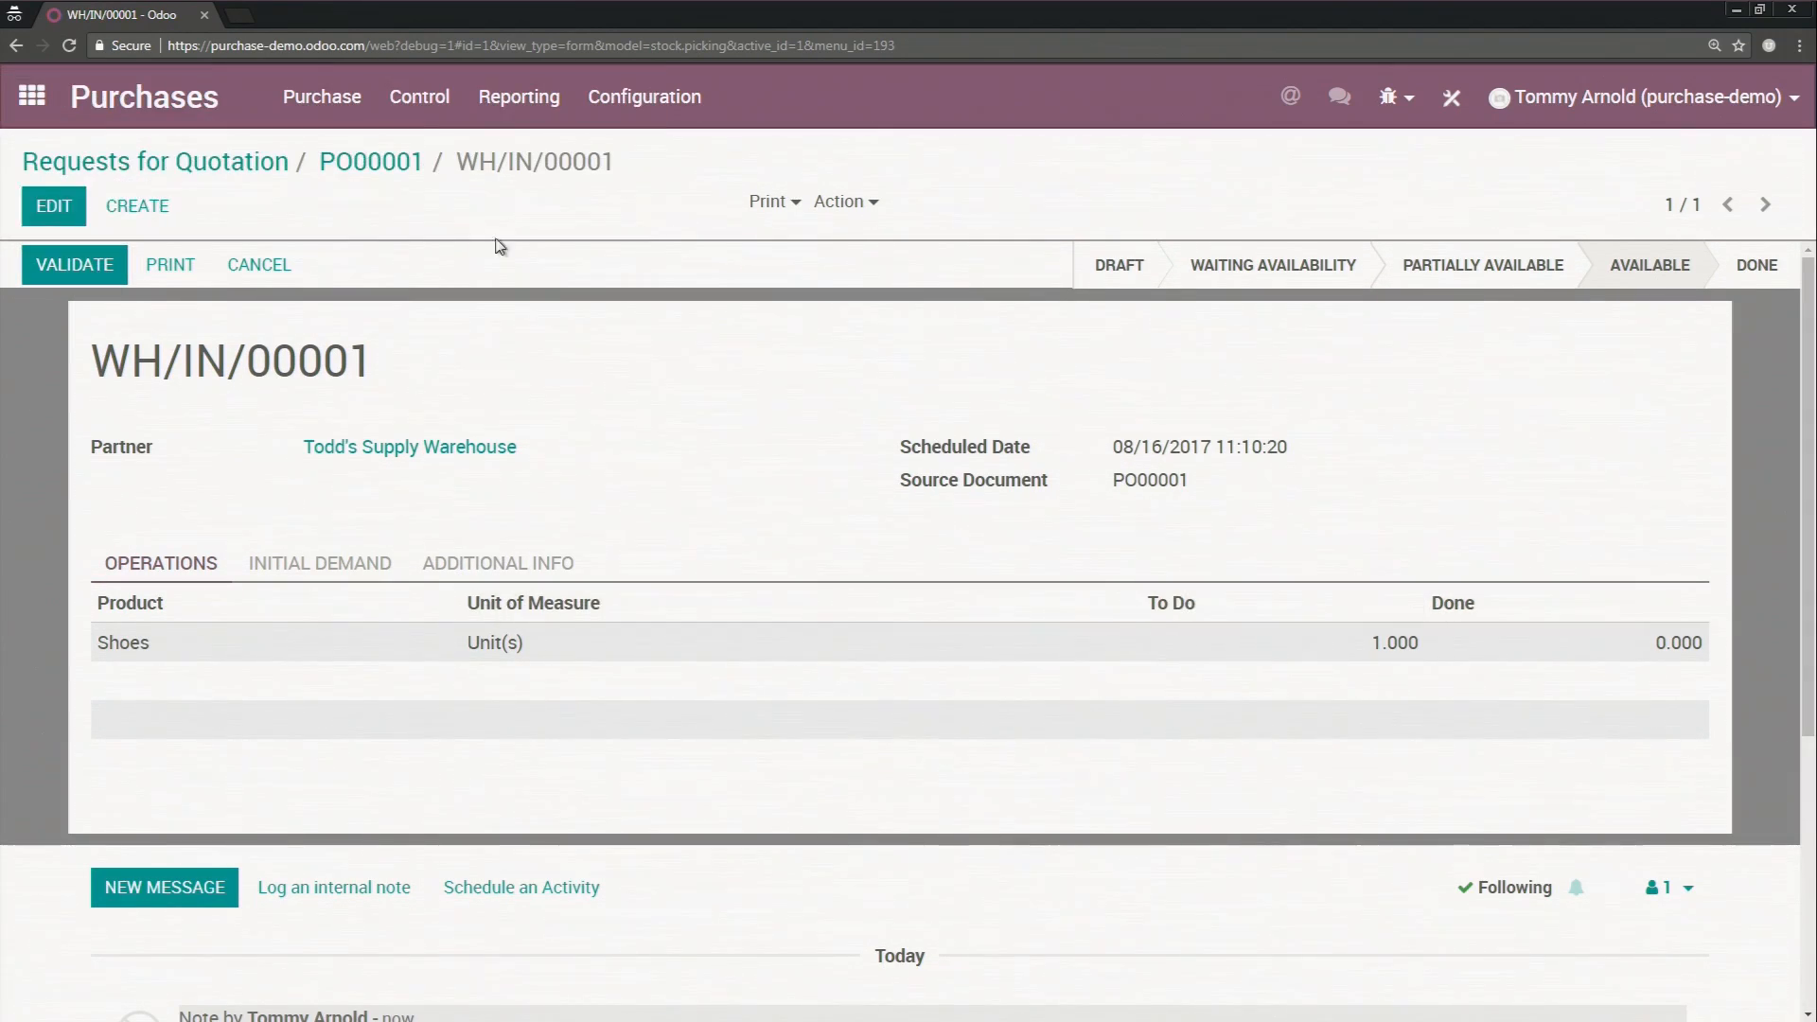
# Step: Set the Done quantity of the Shoes line to 1 on the incoming shipment and save it
pyautogui.click(54, 206)
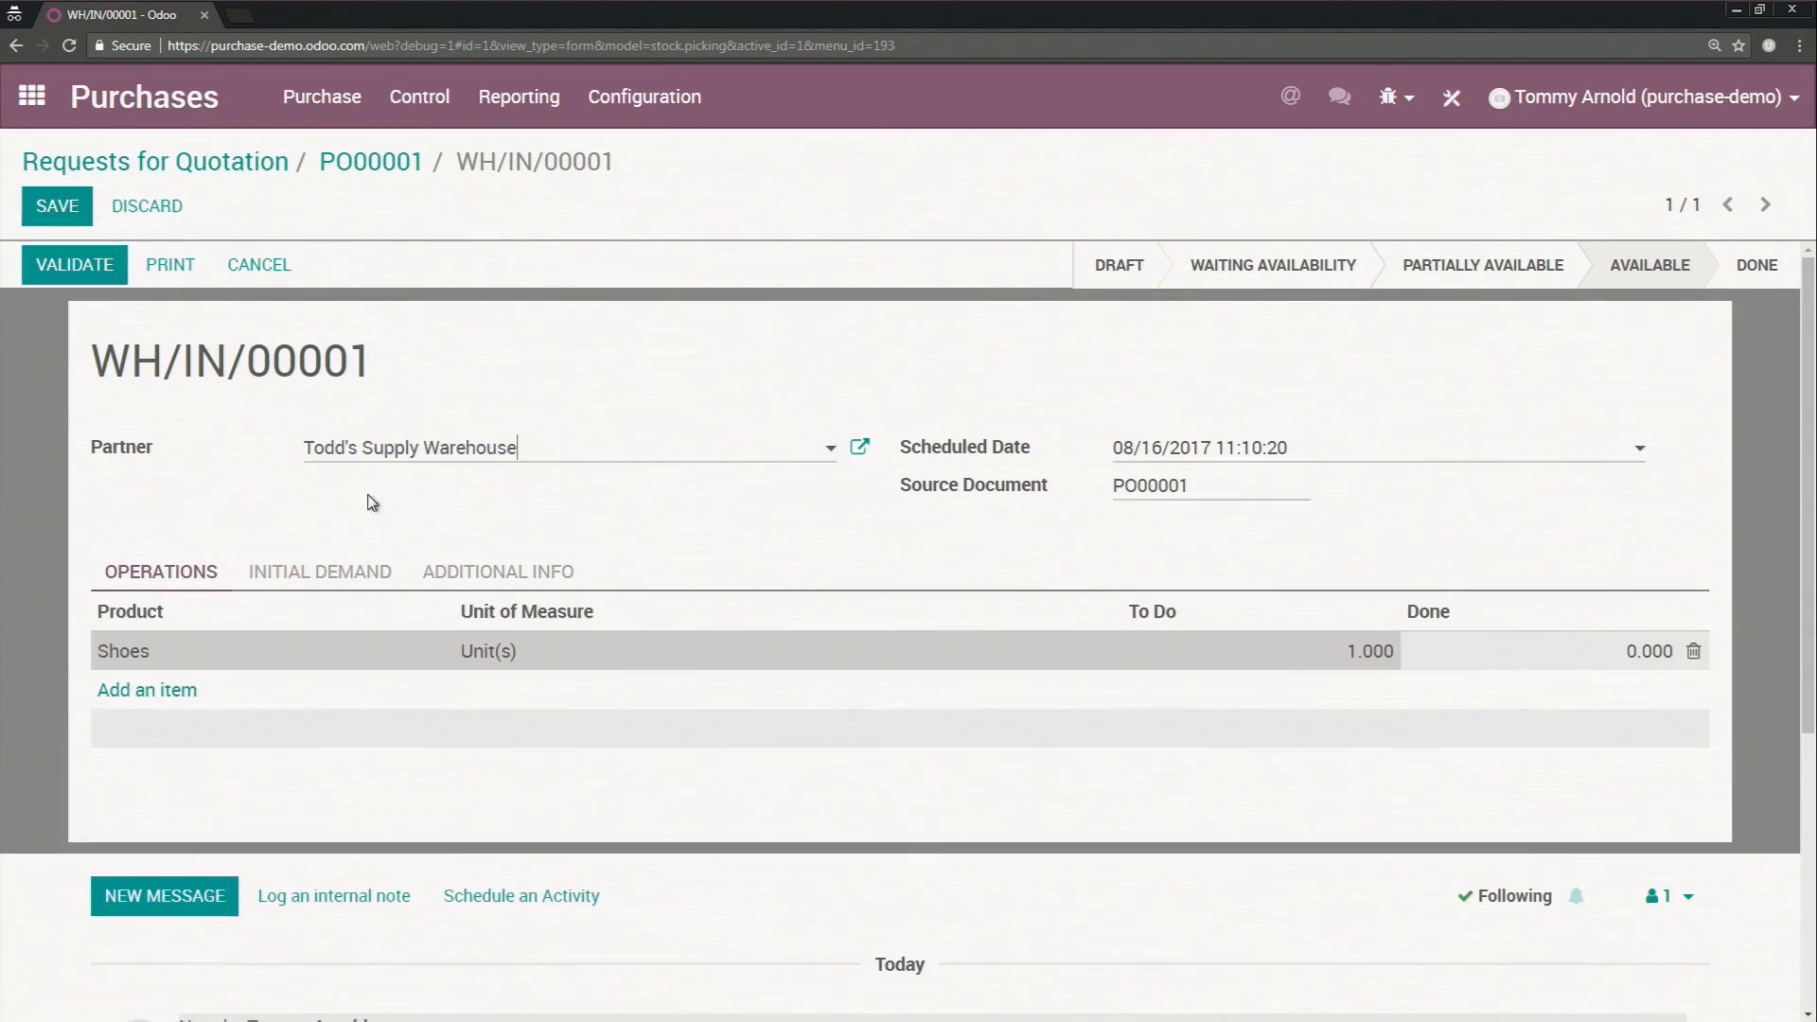
pyautogui.click(1632, 651)
pyautogui.write('1')
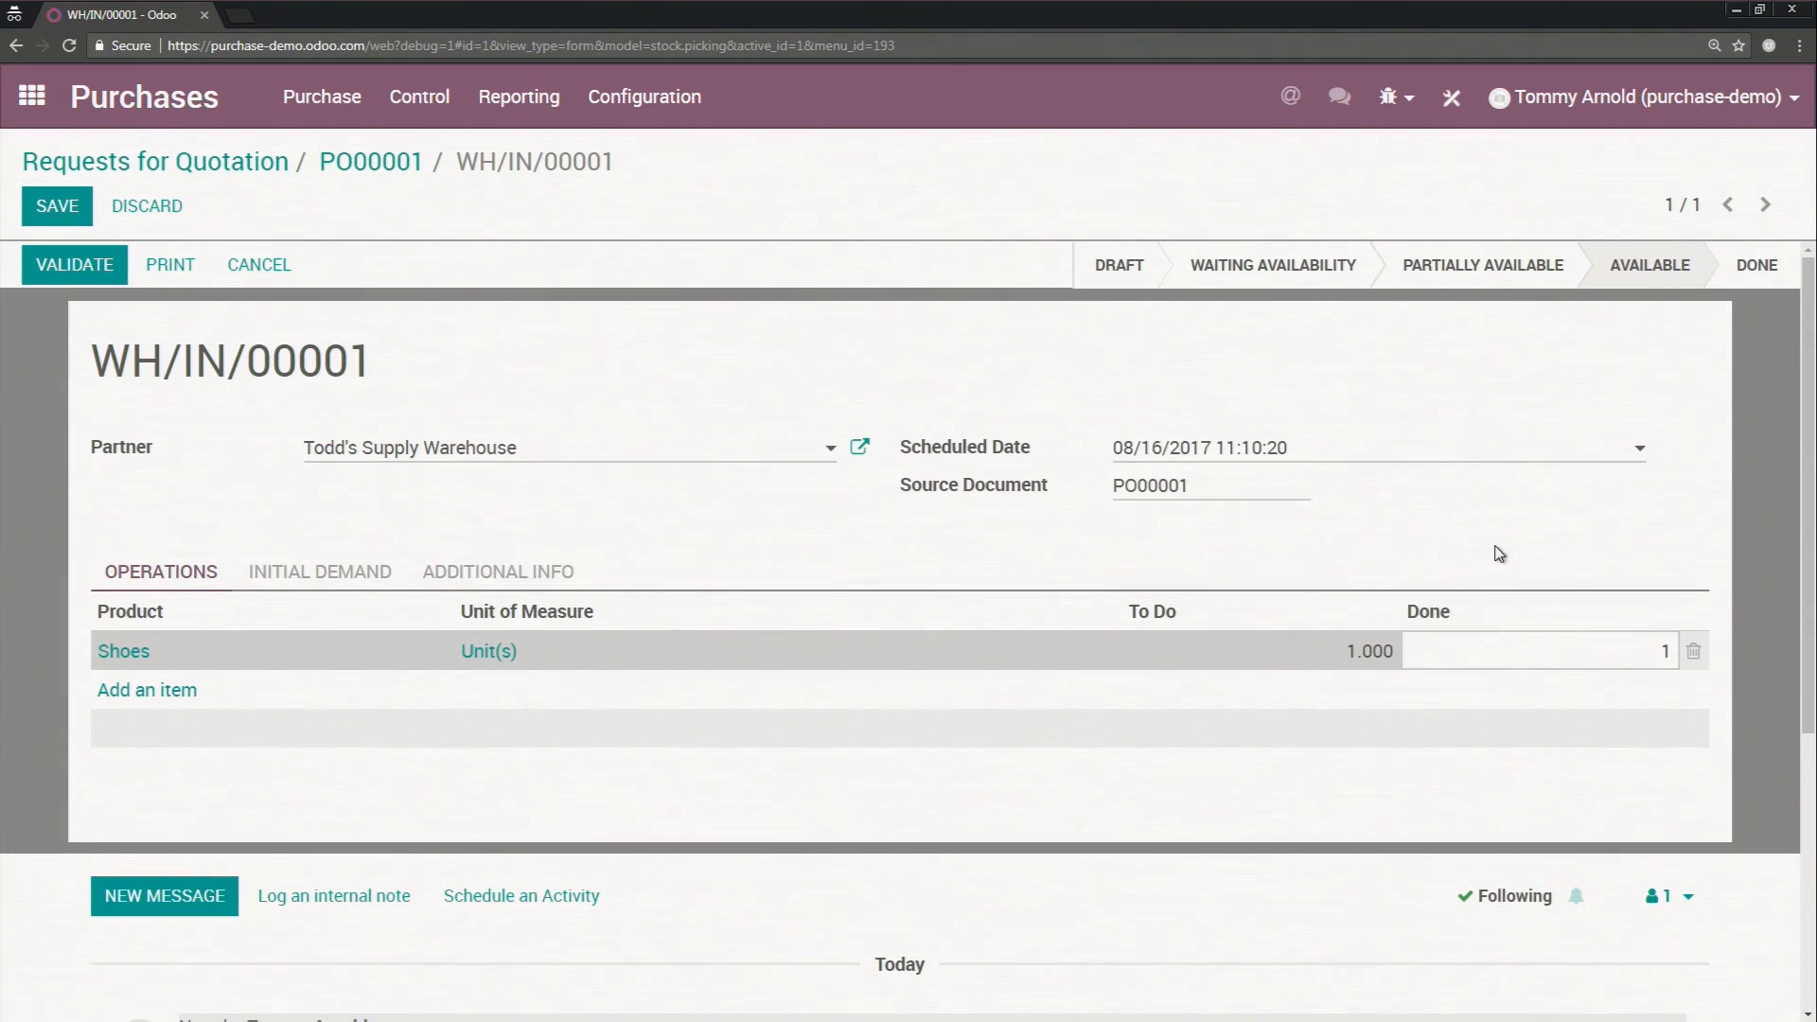
pyautogui.click(57, 205)
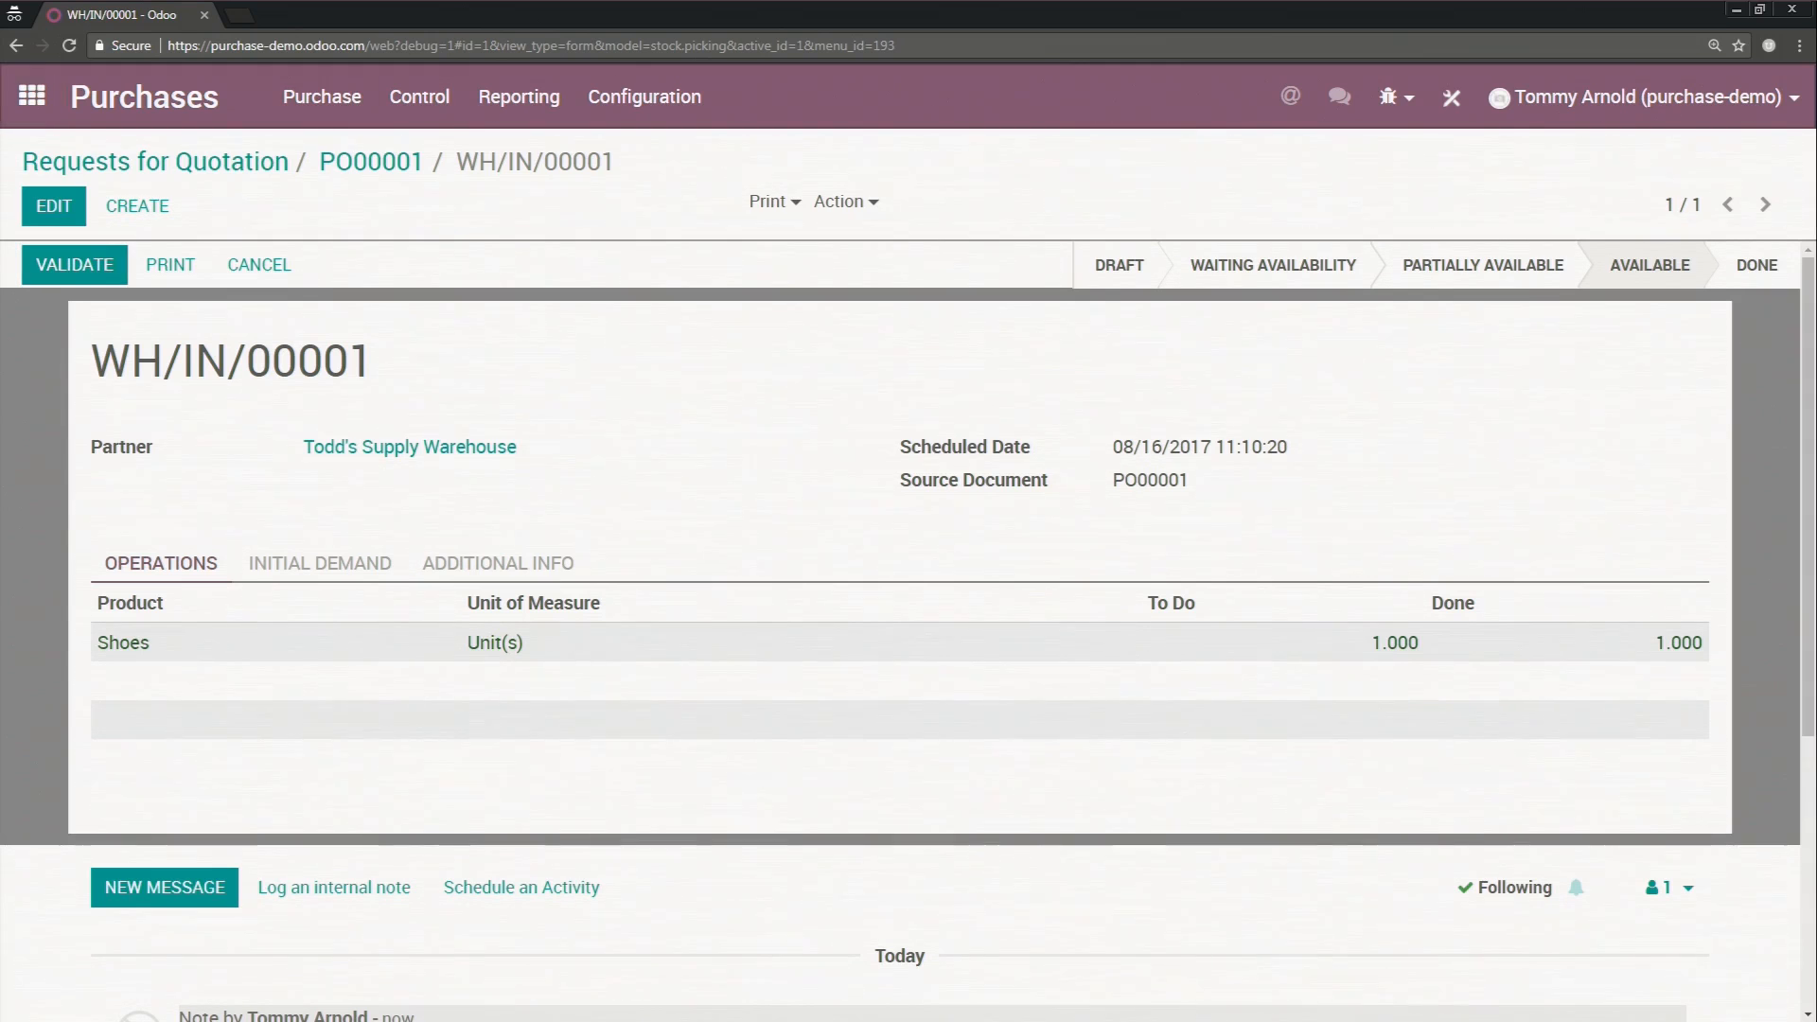
# Step: Edit the shipment again, reset the Done quantity of the Shoes line to 0, and save
pyautogui.click(54, 205)
pyautogui.click(1652, 651)
pyautogui.press('BackSpace')
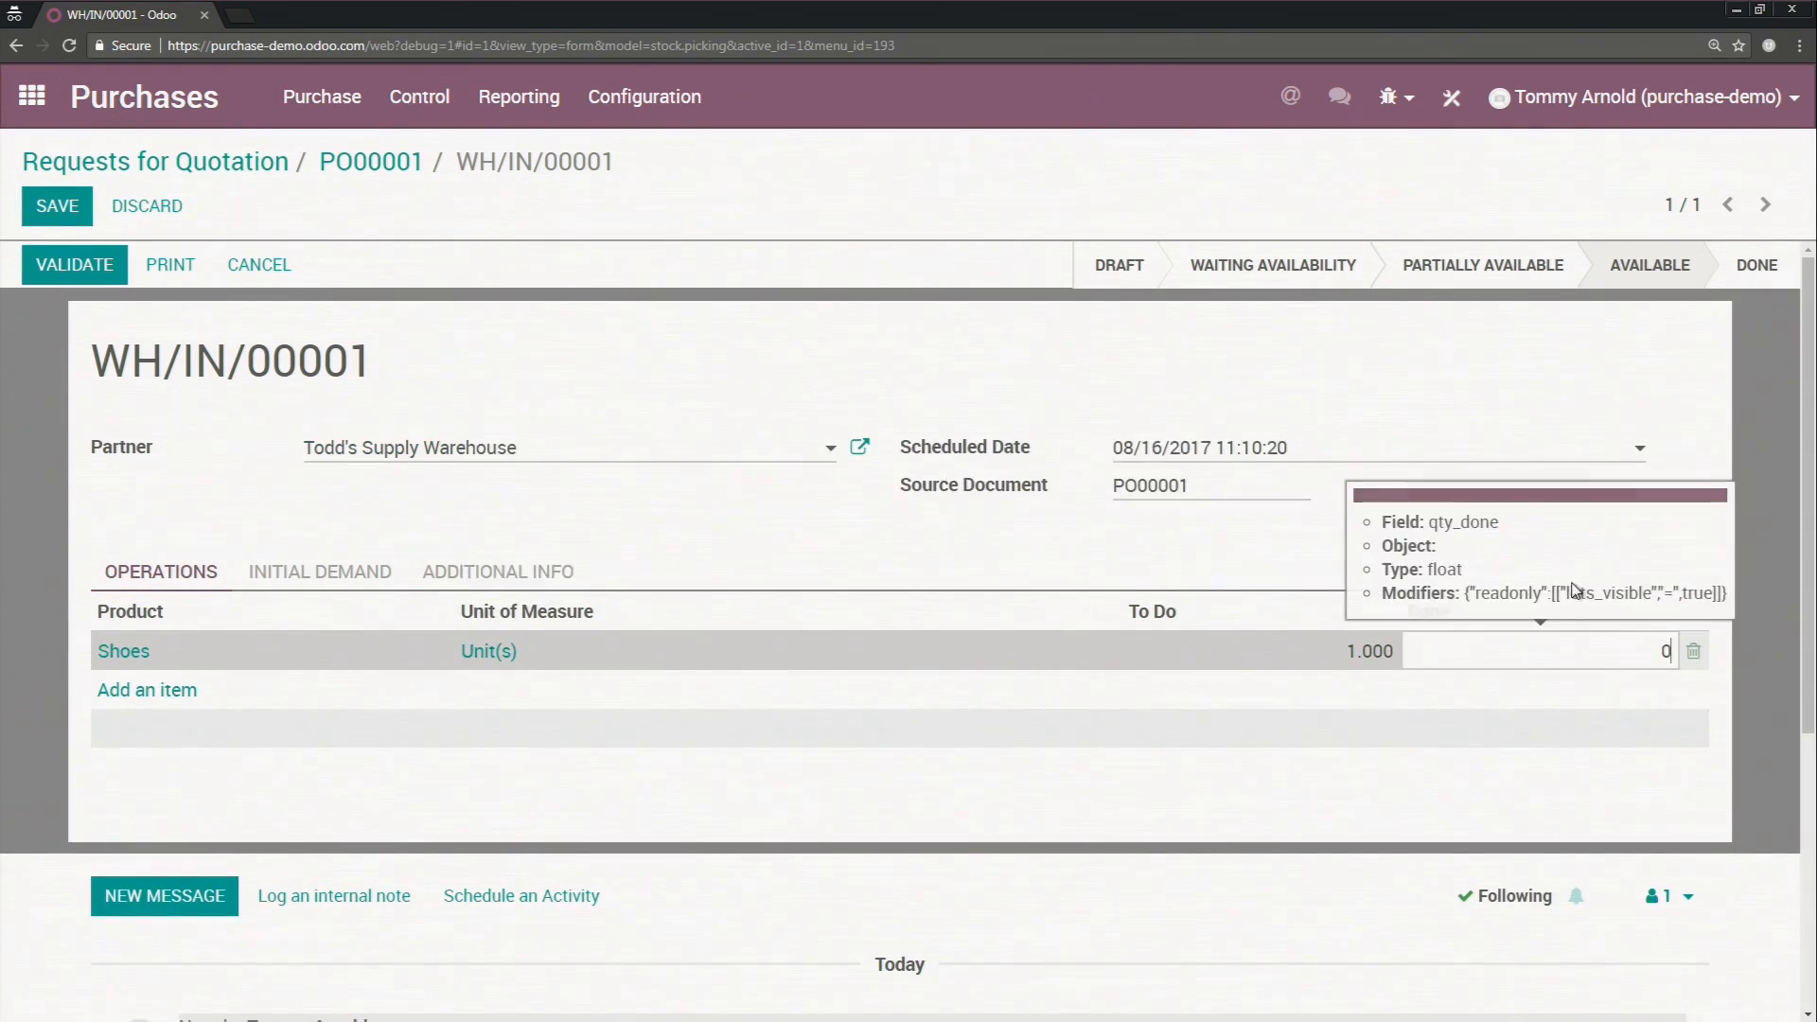
pyautogui.click(1342, 383)
pyautogui.click(85, 199)
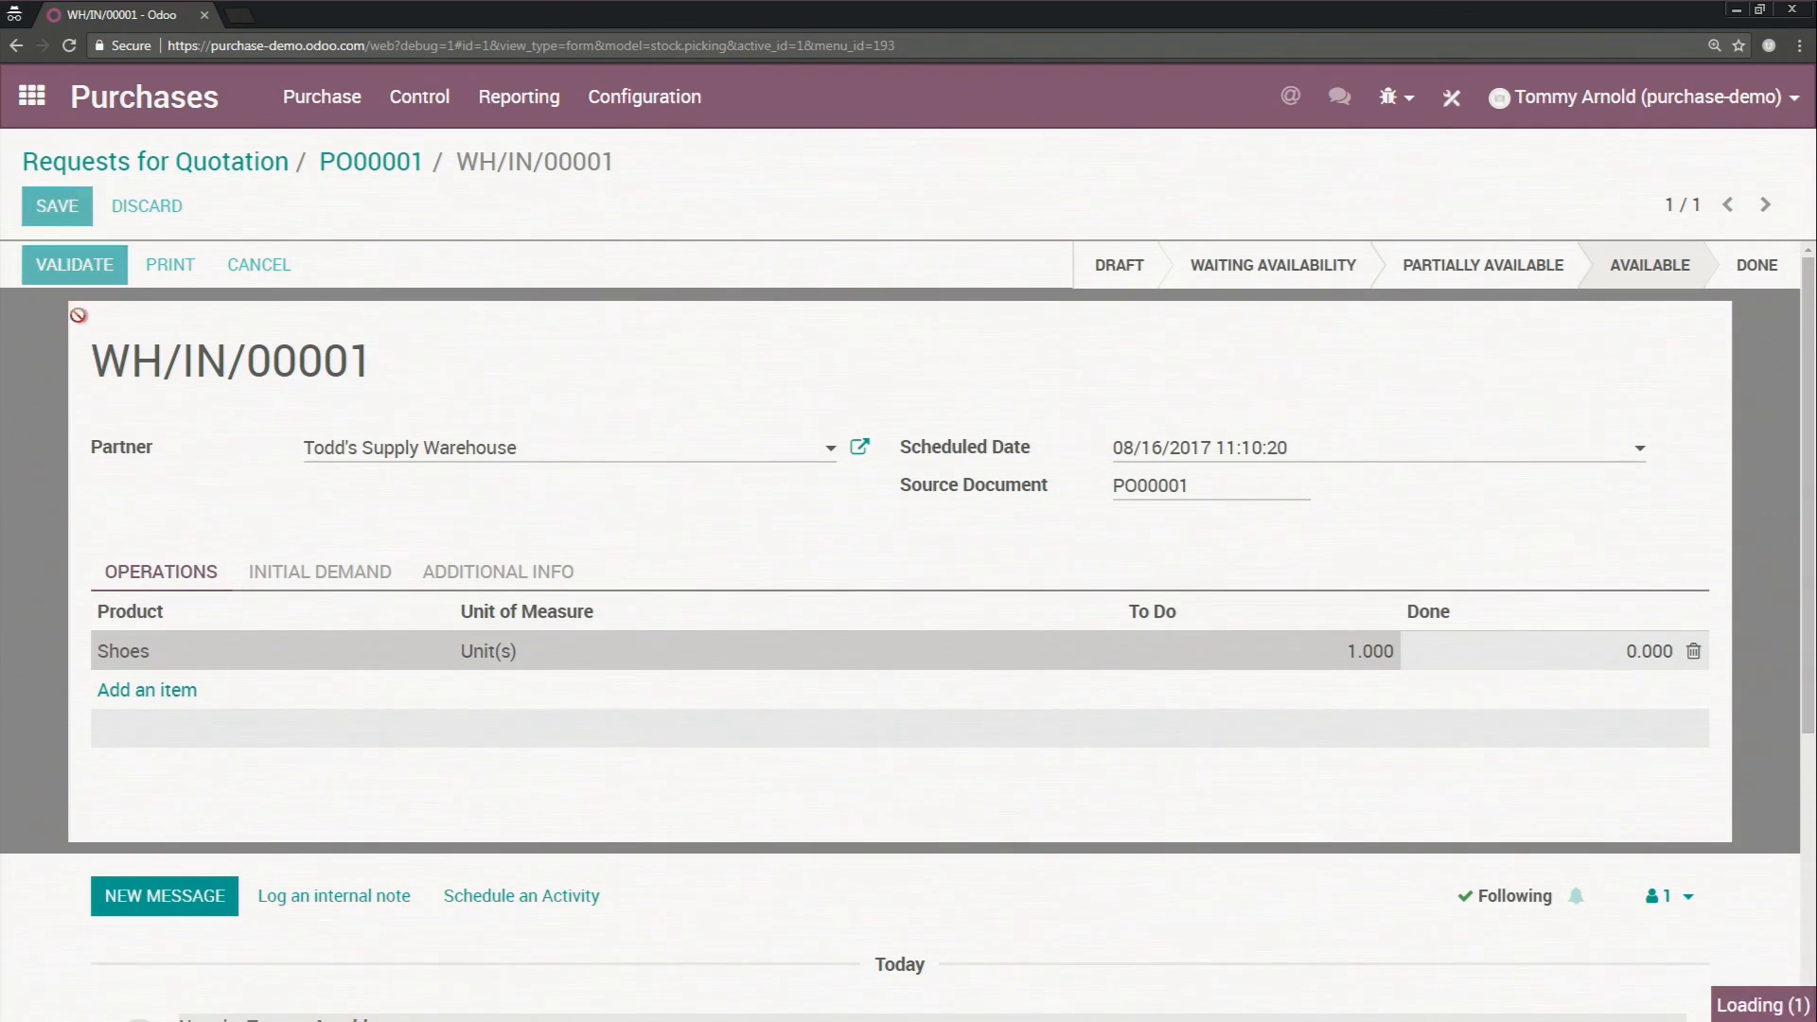
# Step: Validate the incoming Shoes shipment and apply the immediate transfer so that all quantities to do are processed
pyautogui.click(43, 270)
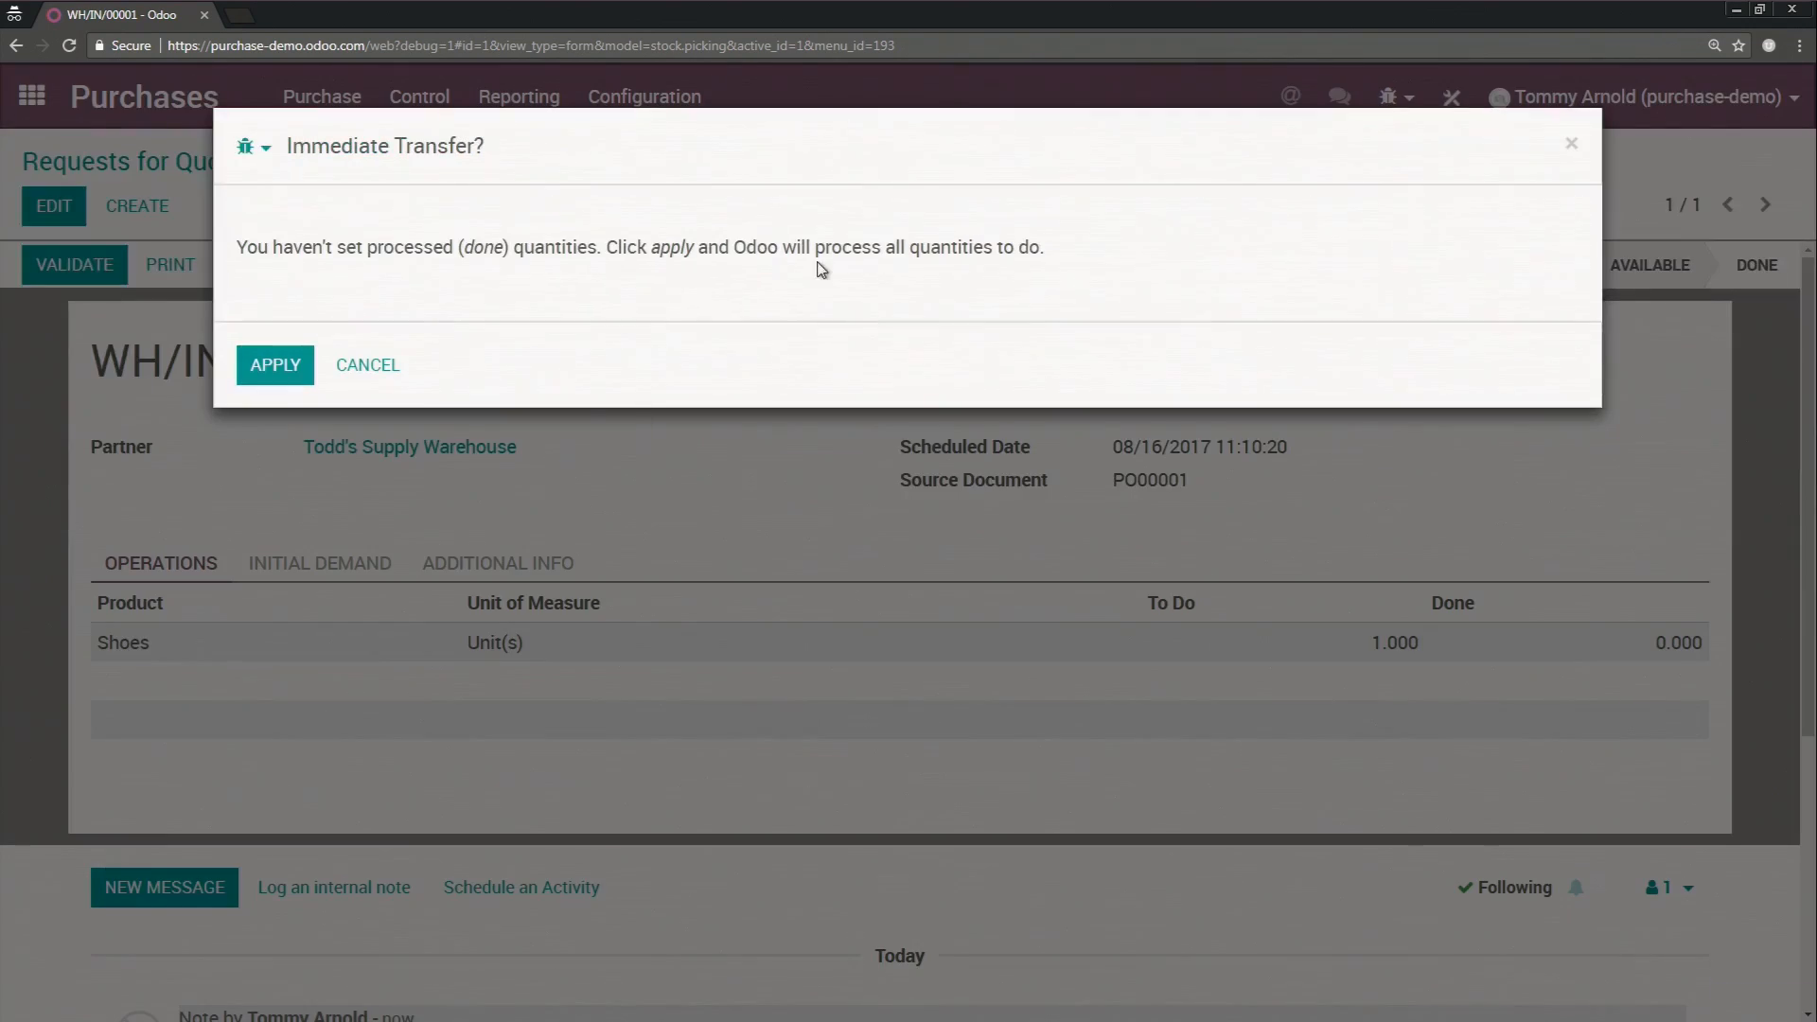
pyautogui.moveTo(246, 249); pyautogui.dragTo(954, 299)
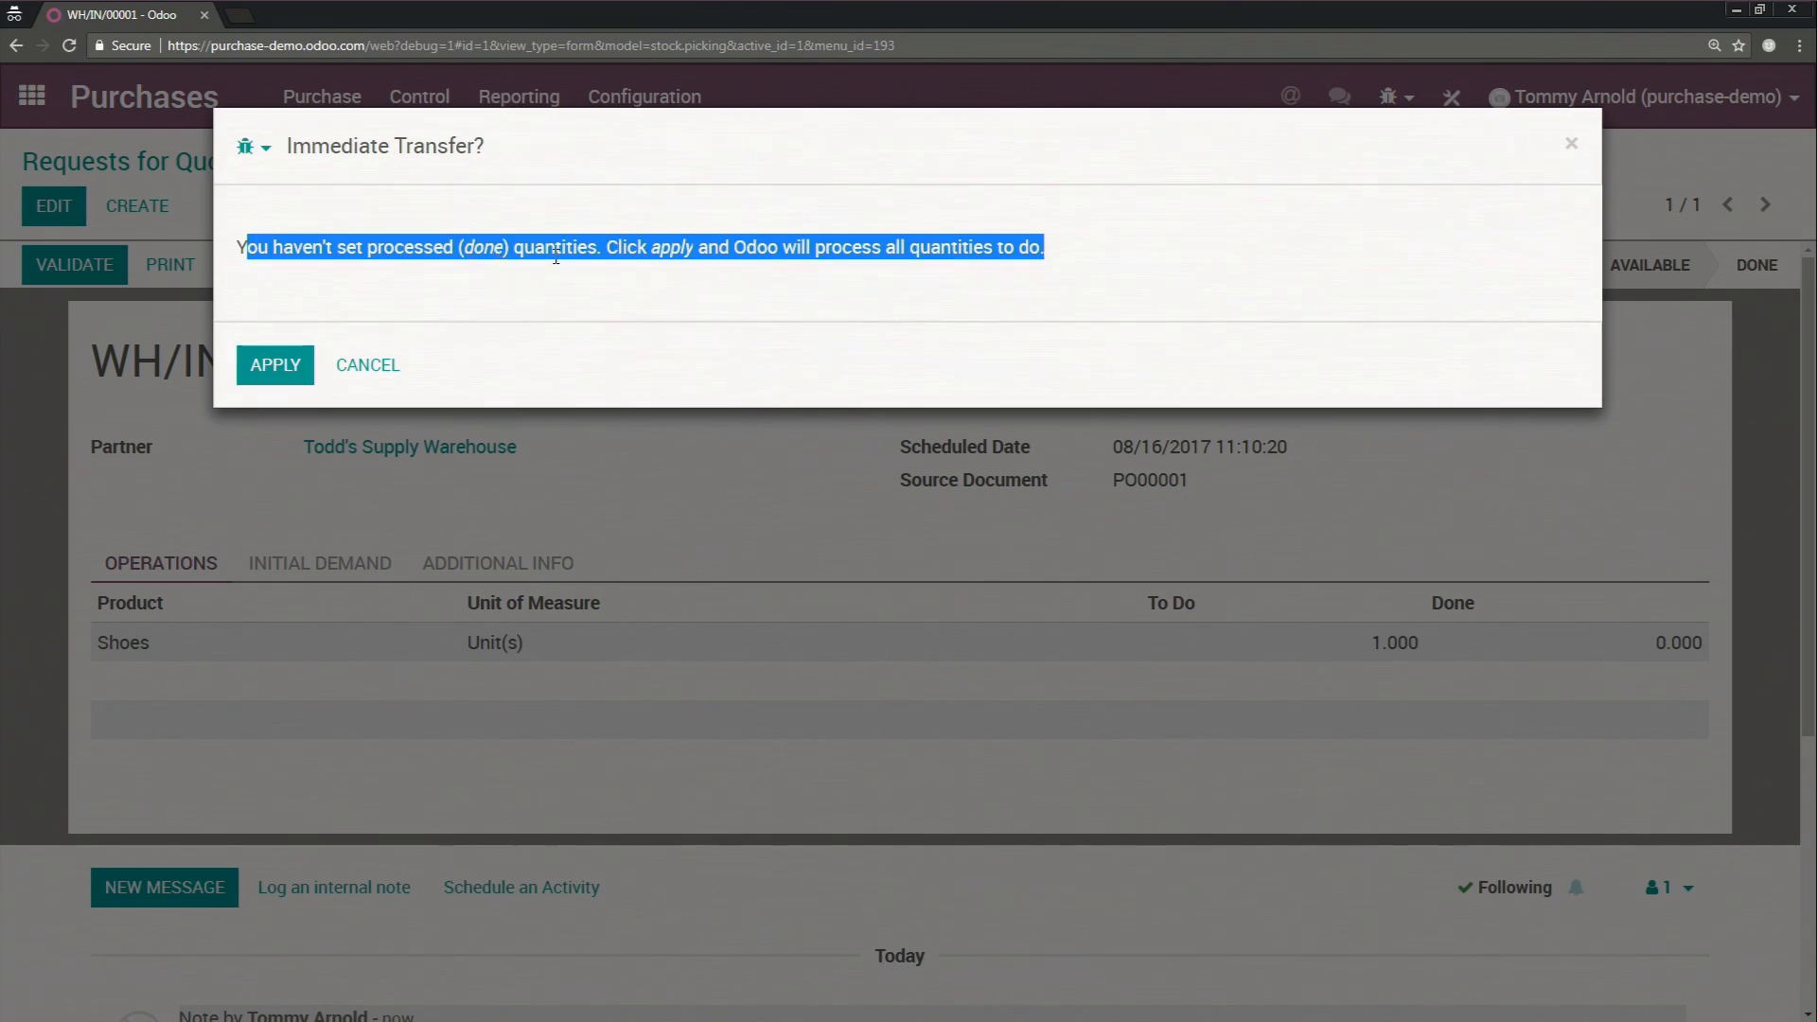
pyautogui.click(733, 272)
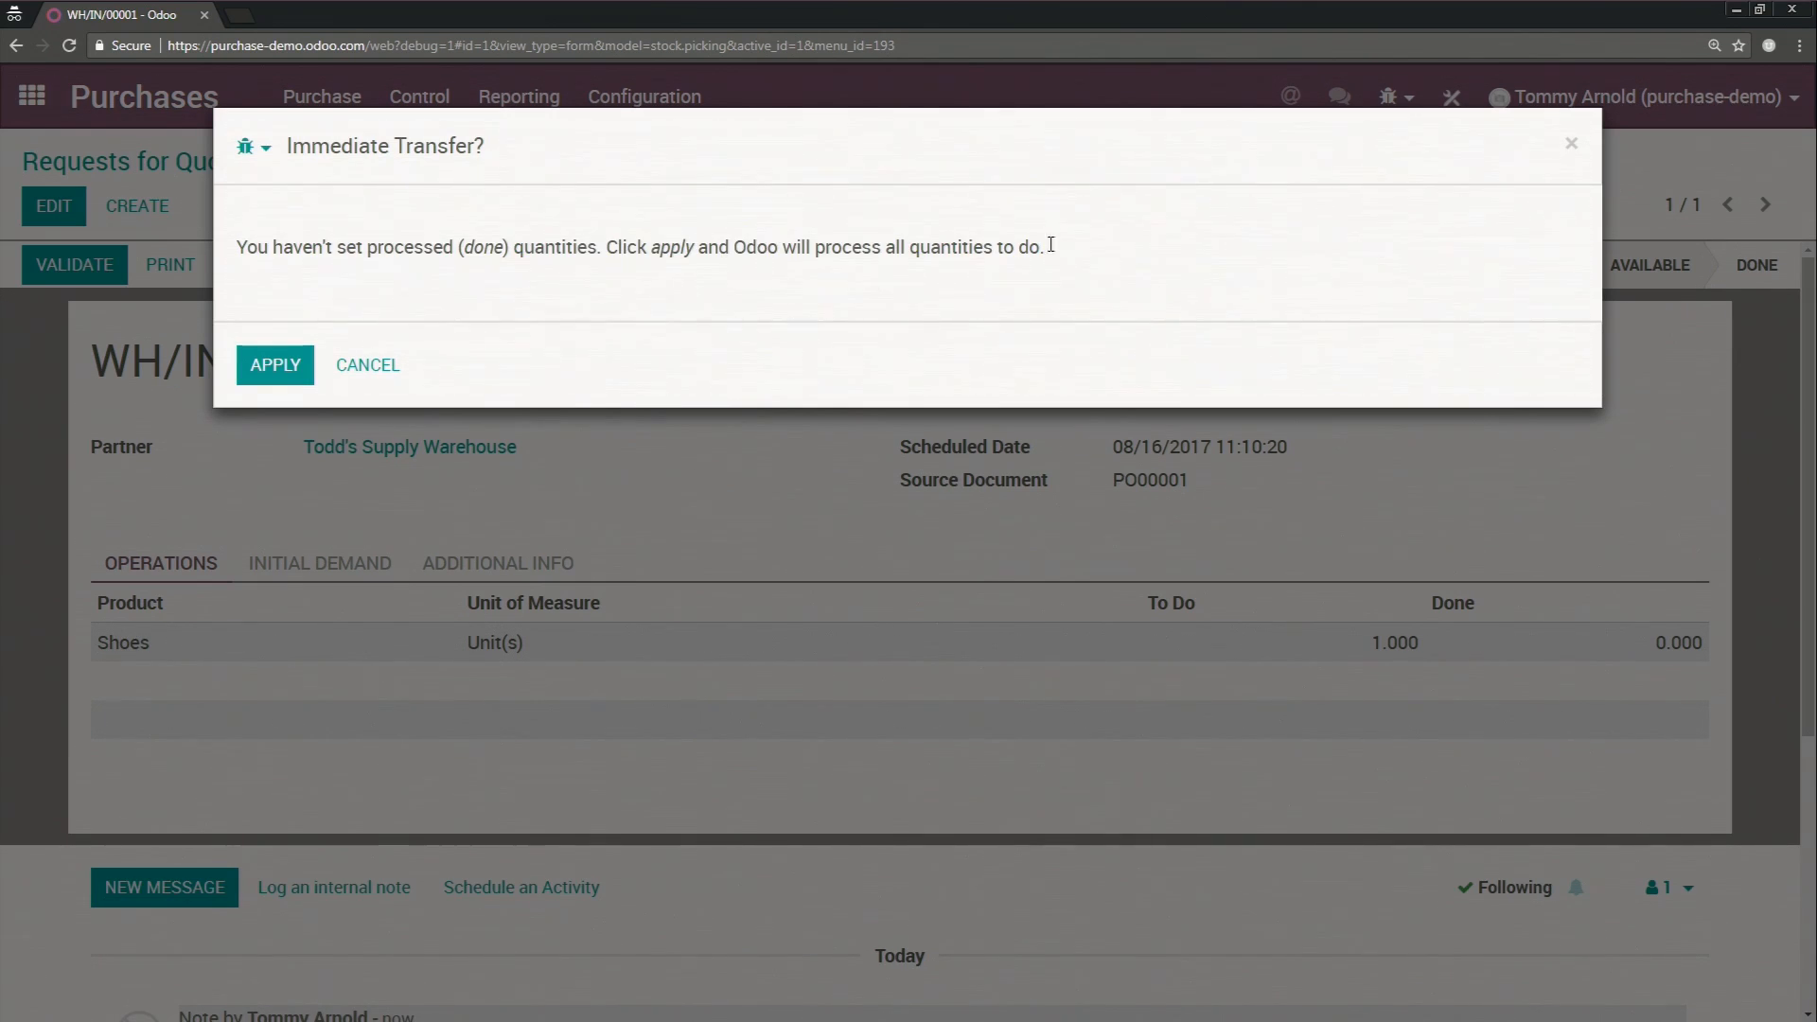
pyautogui.click(267, 374)
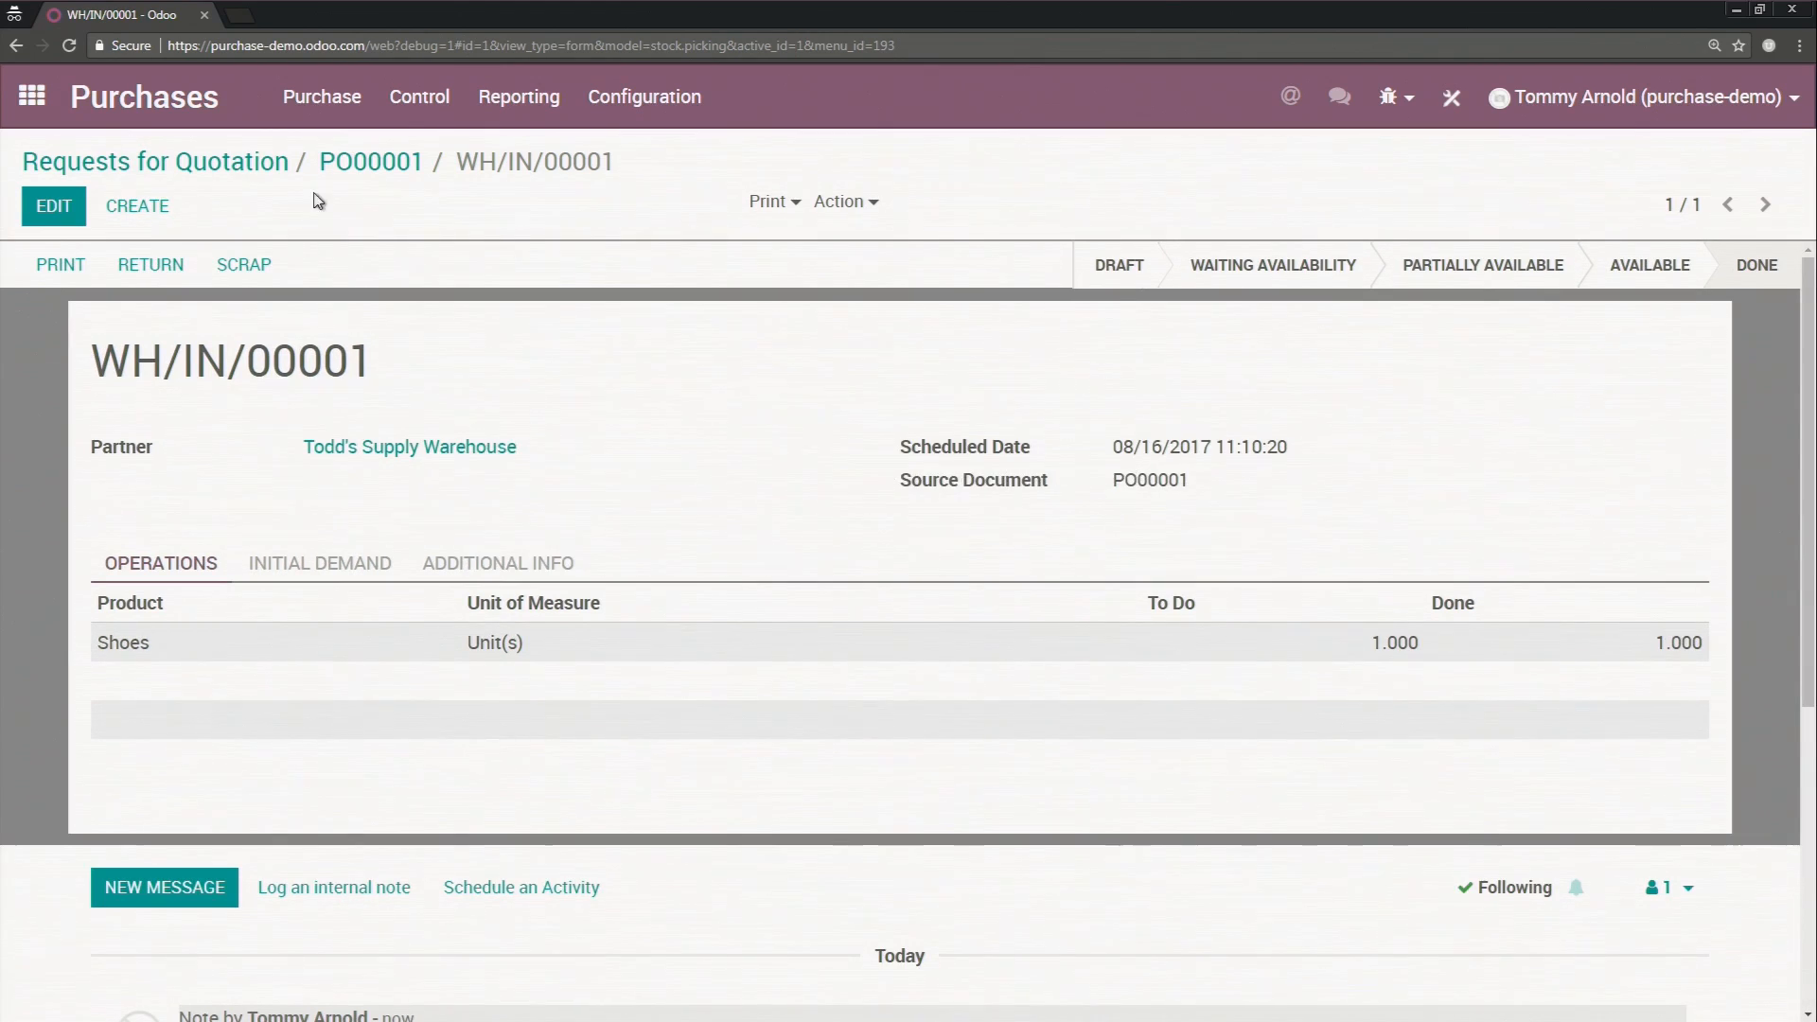
# Step: Create a new vendor bill from the Shoes purchase order, and open and save the Shoes product from its bill line
pyautogui.click(393, 171)
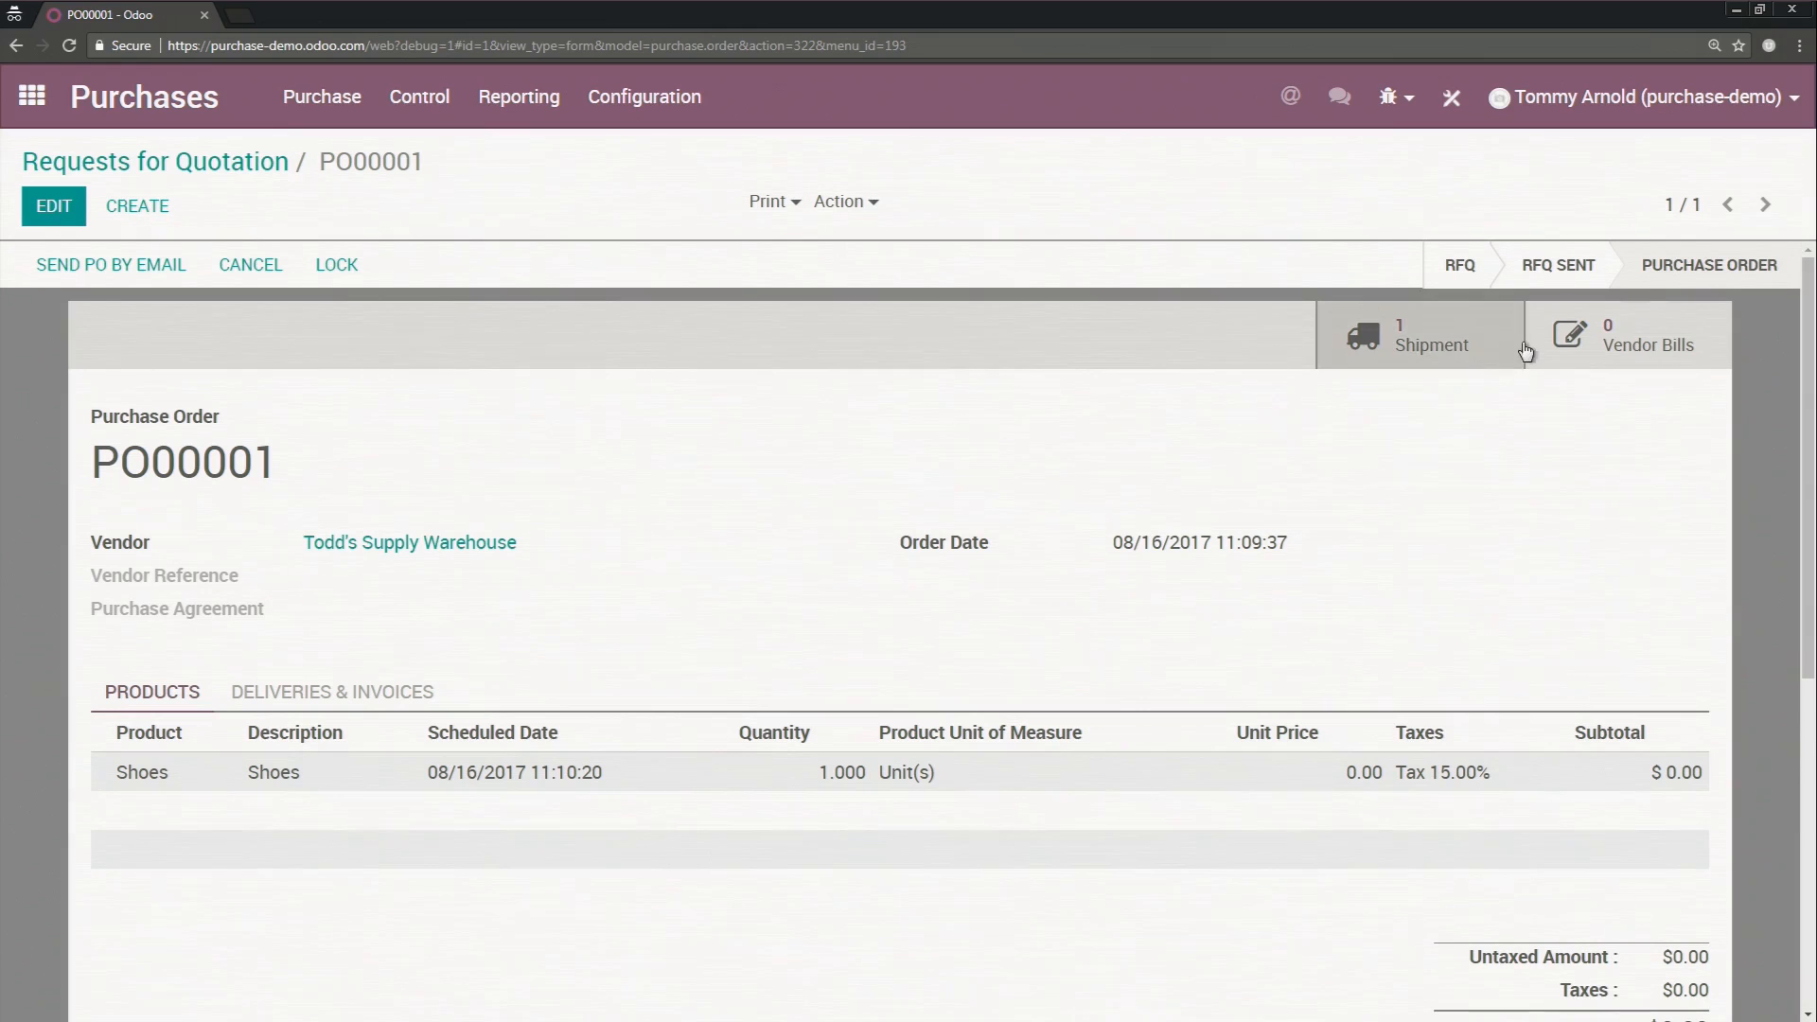
pyautogui.click(1600, 336)
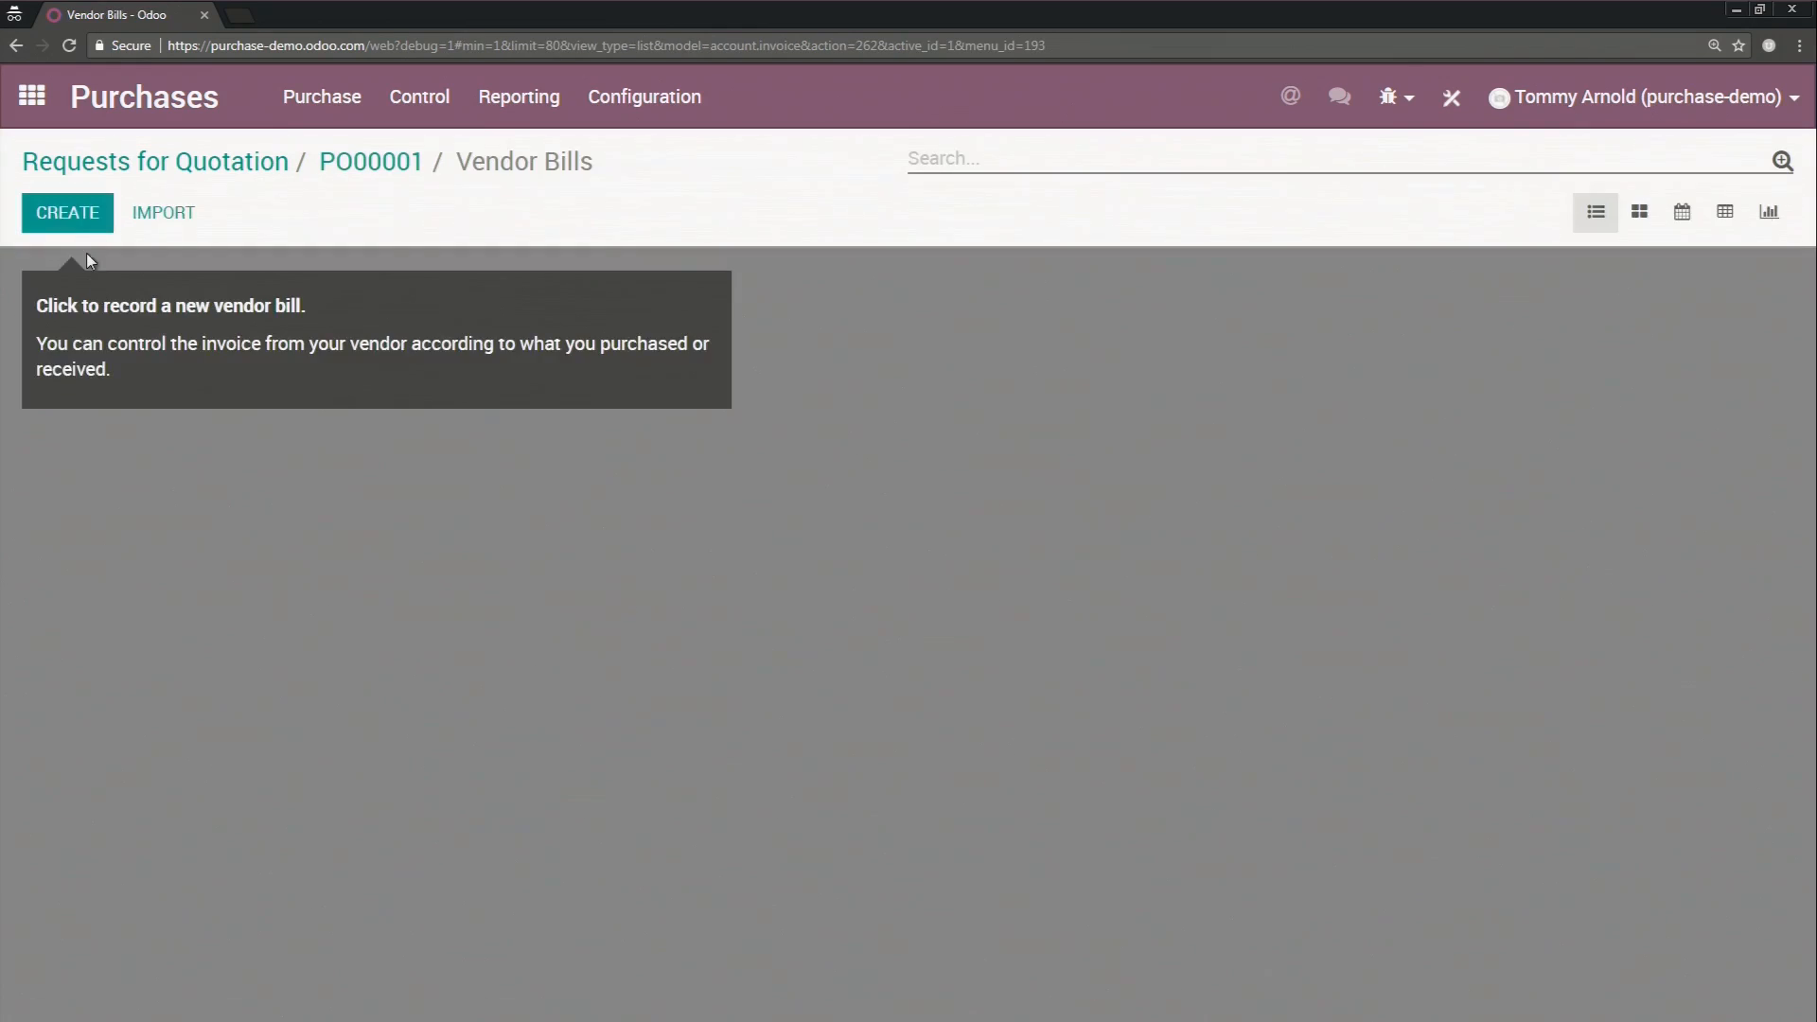
pyautogui.click(72, 220)
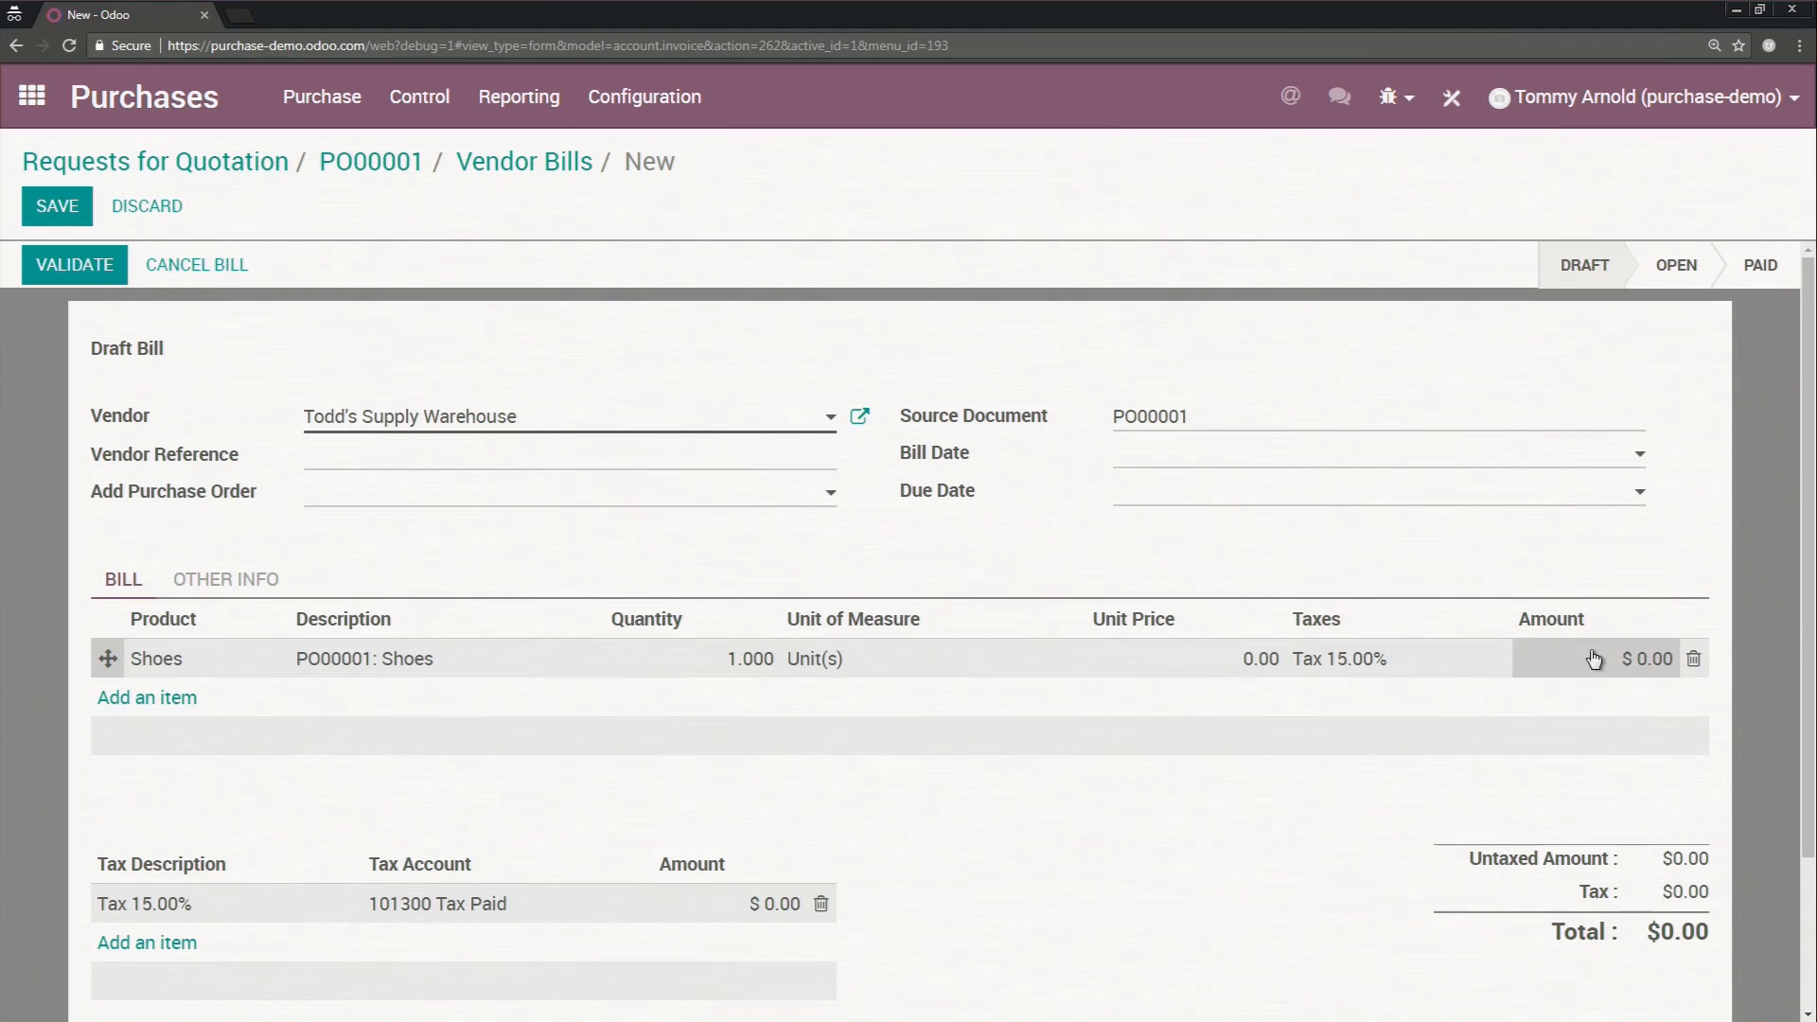
pyautogui.click(1629, 662)
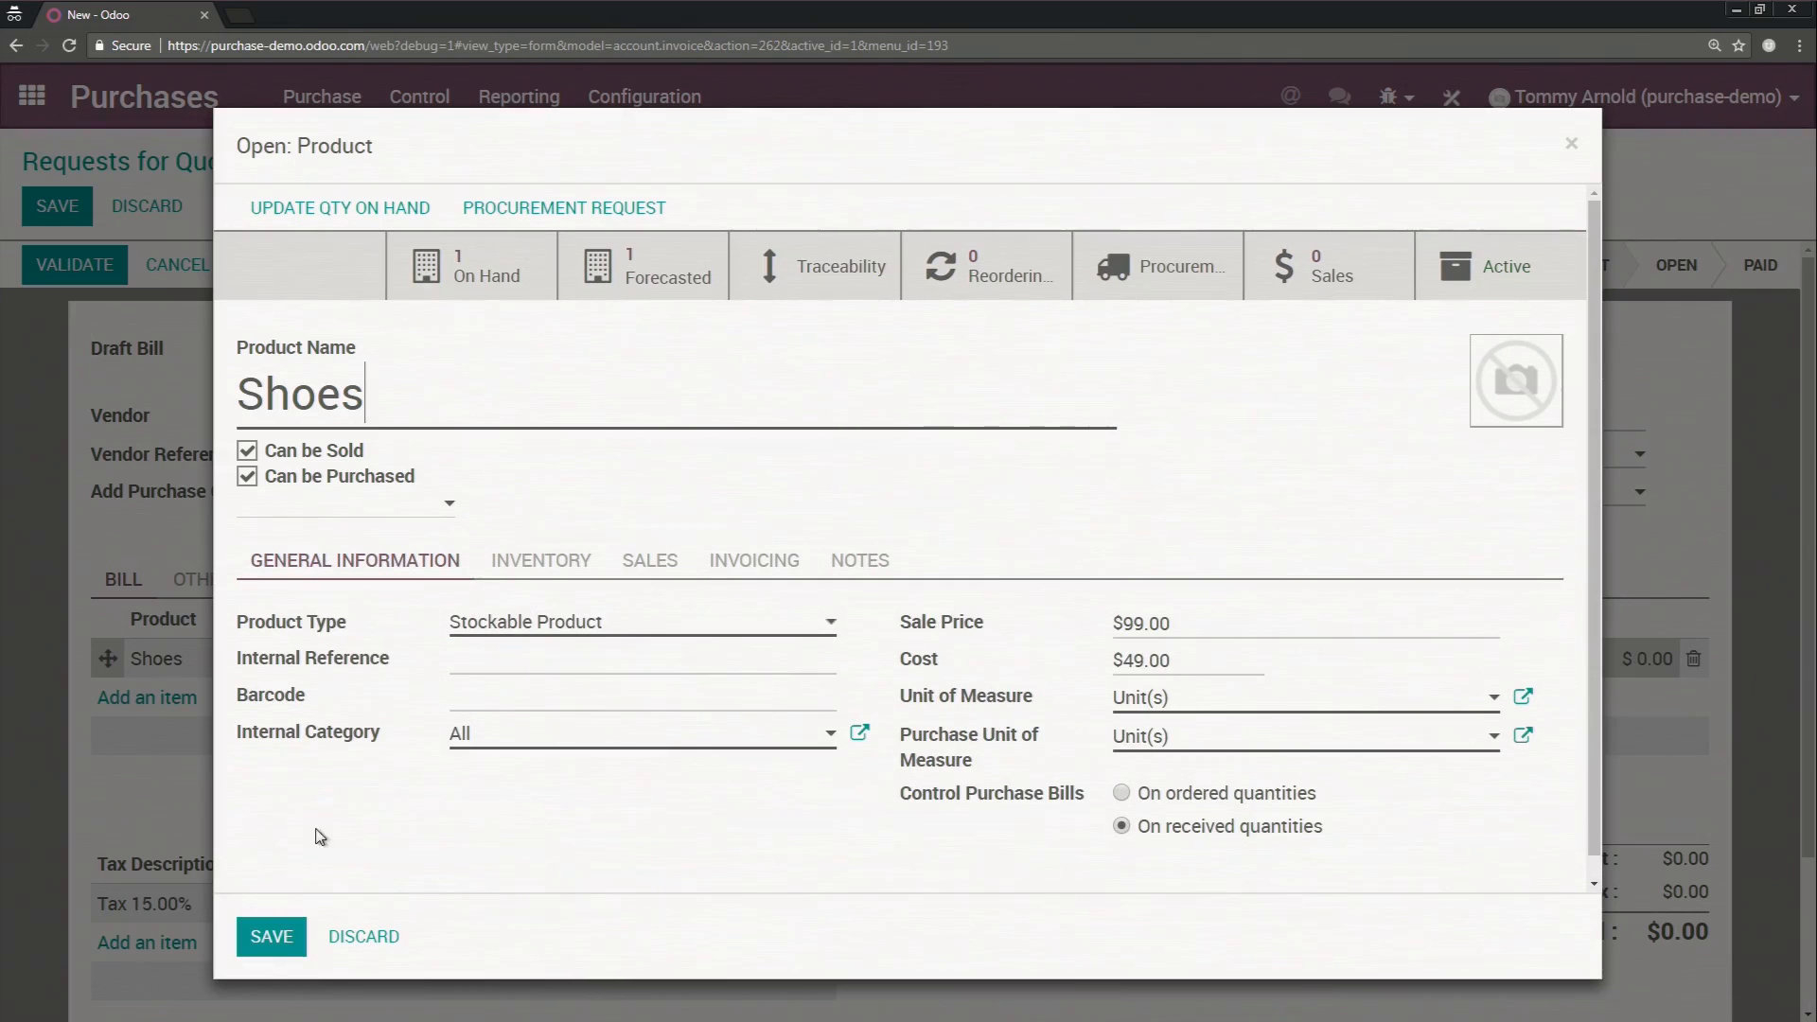
pyautogui.click(271, 936)
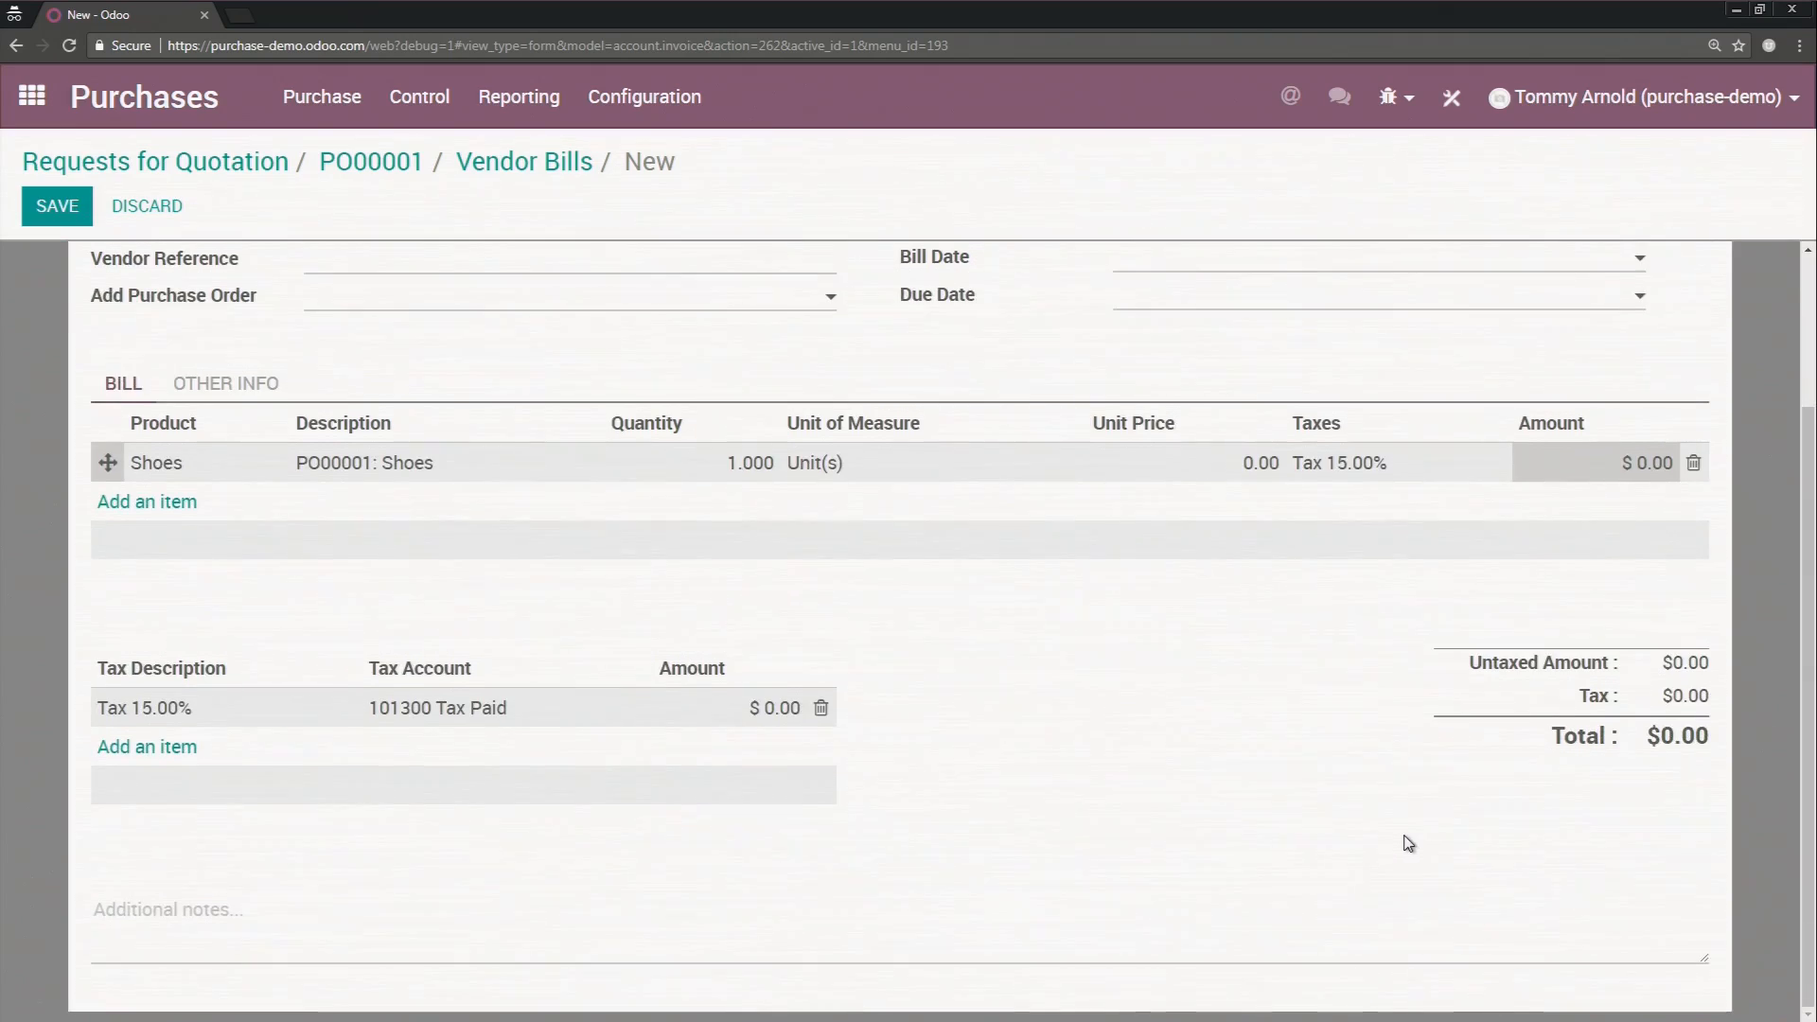
# Step: Validate the draft vendor bill for Todd's Supply Warehouse
pyautogui.click(76, 265)
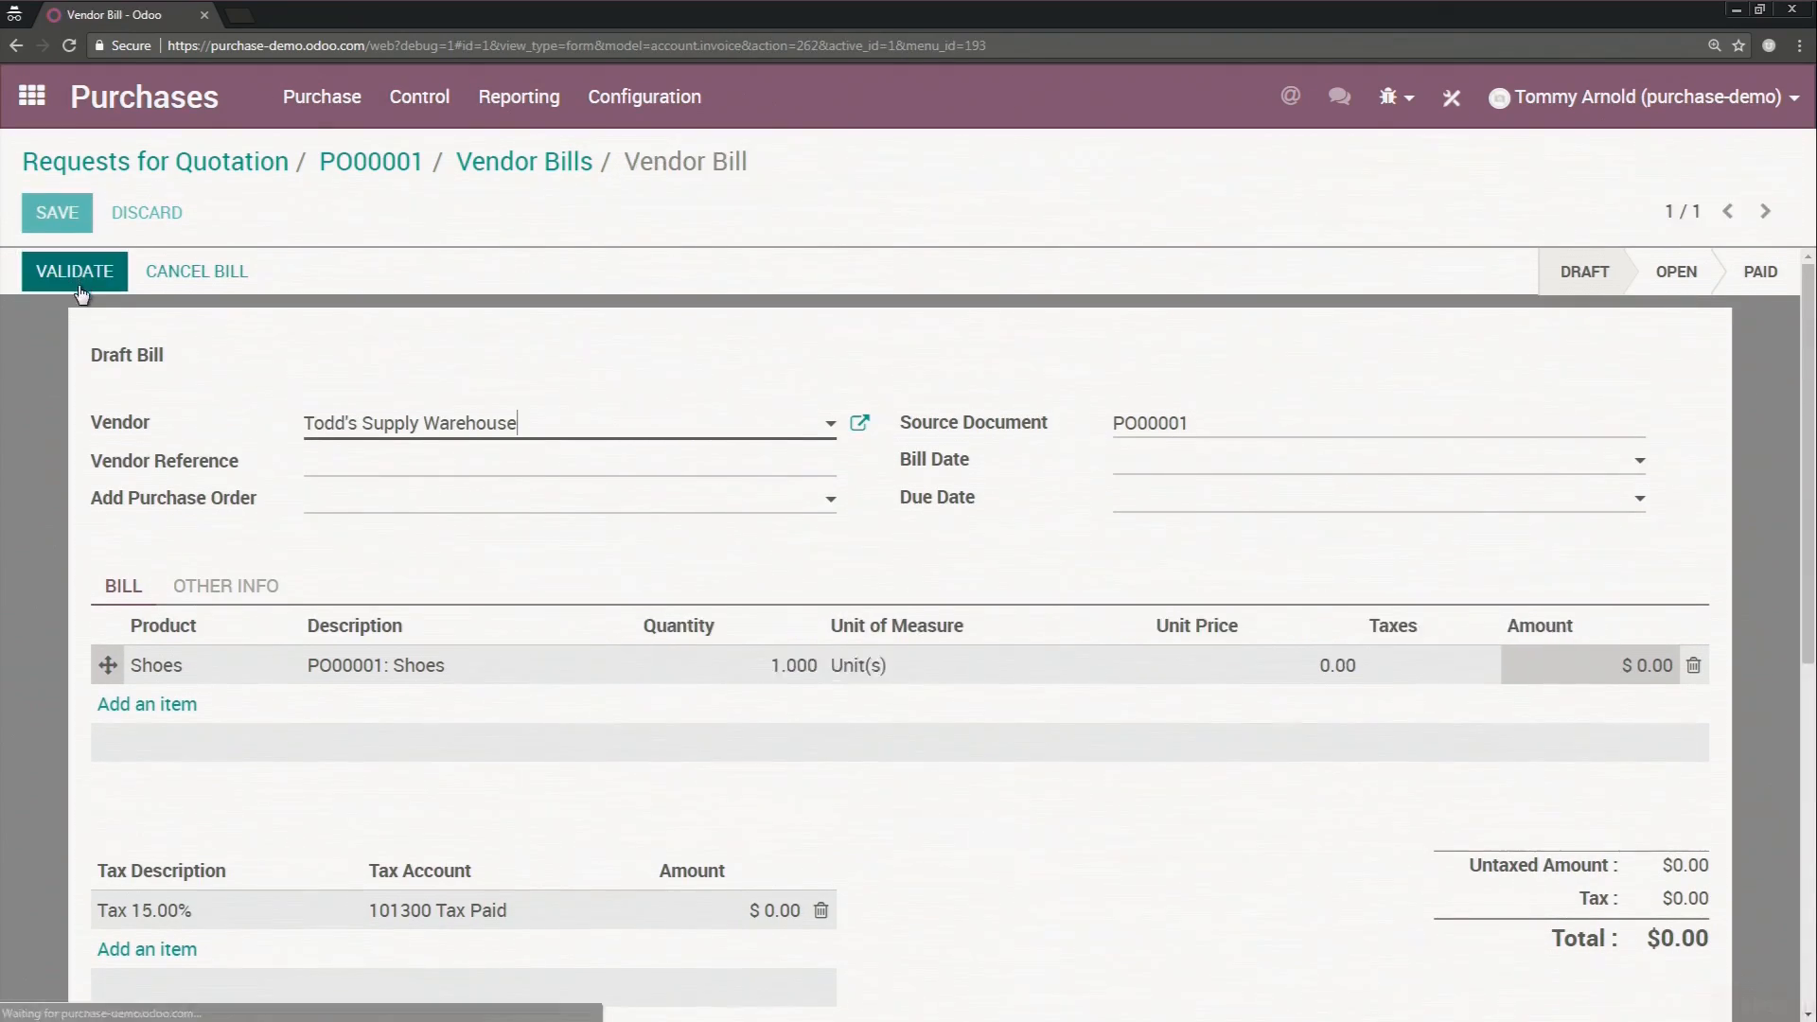
pyautogui.scroll(-3, 615, 527)
pyautogui.scroll(3, 669, 609)
pyautogui.click(76, 272)
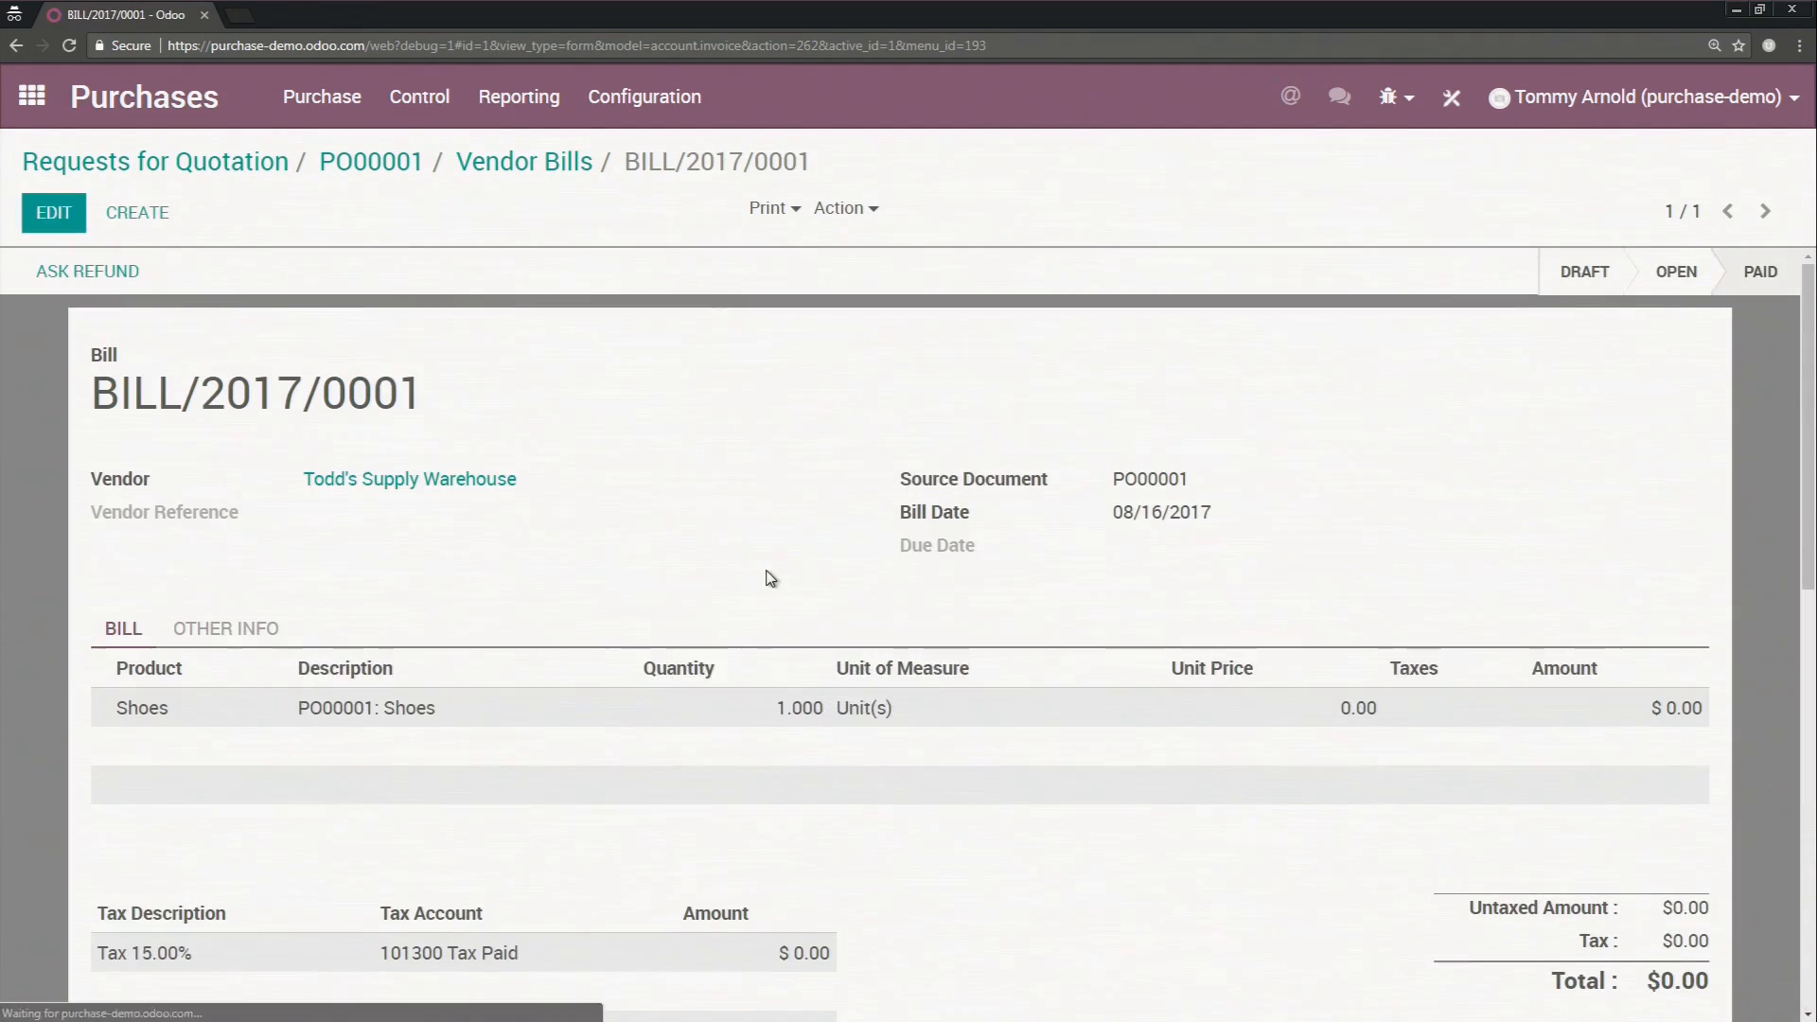
# Step: Open the Purchase Analysis report and examine the purchase figures per vendor
pyautogui.click(535, 159)
pyautogui.click(547, 97)
pyautogui.click(348, 96)
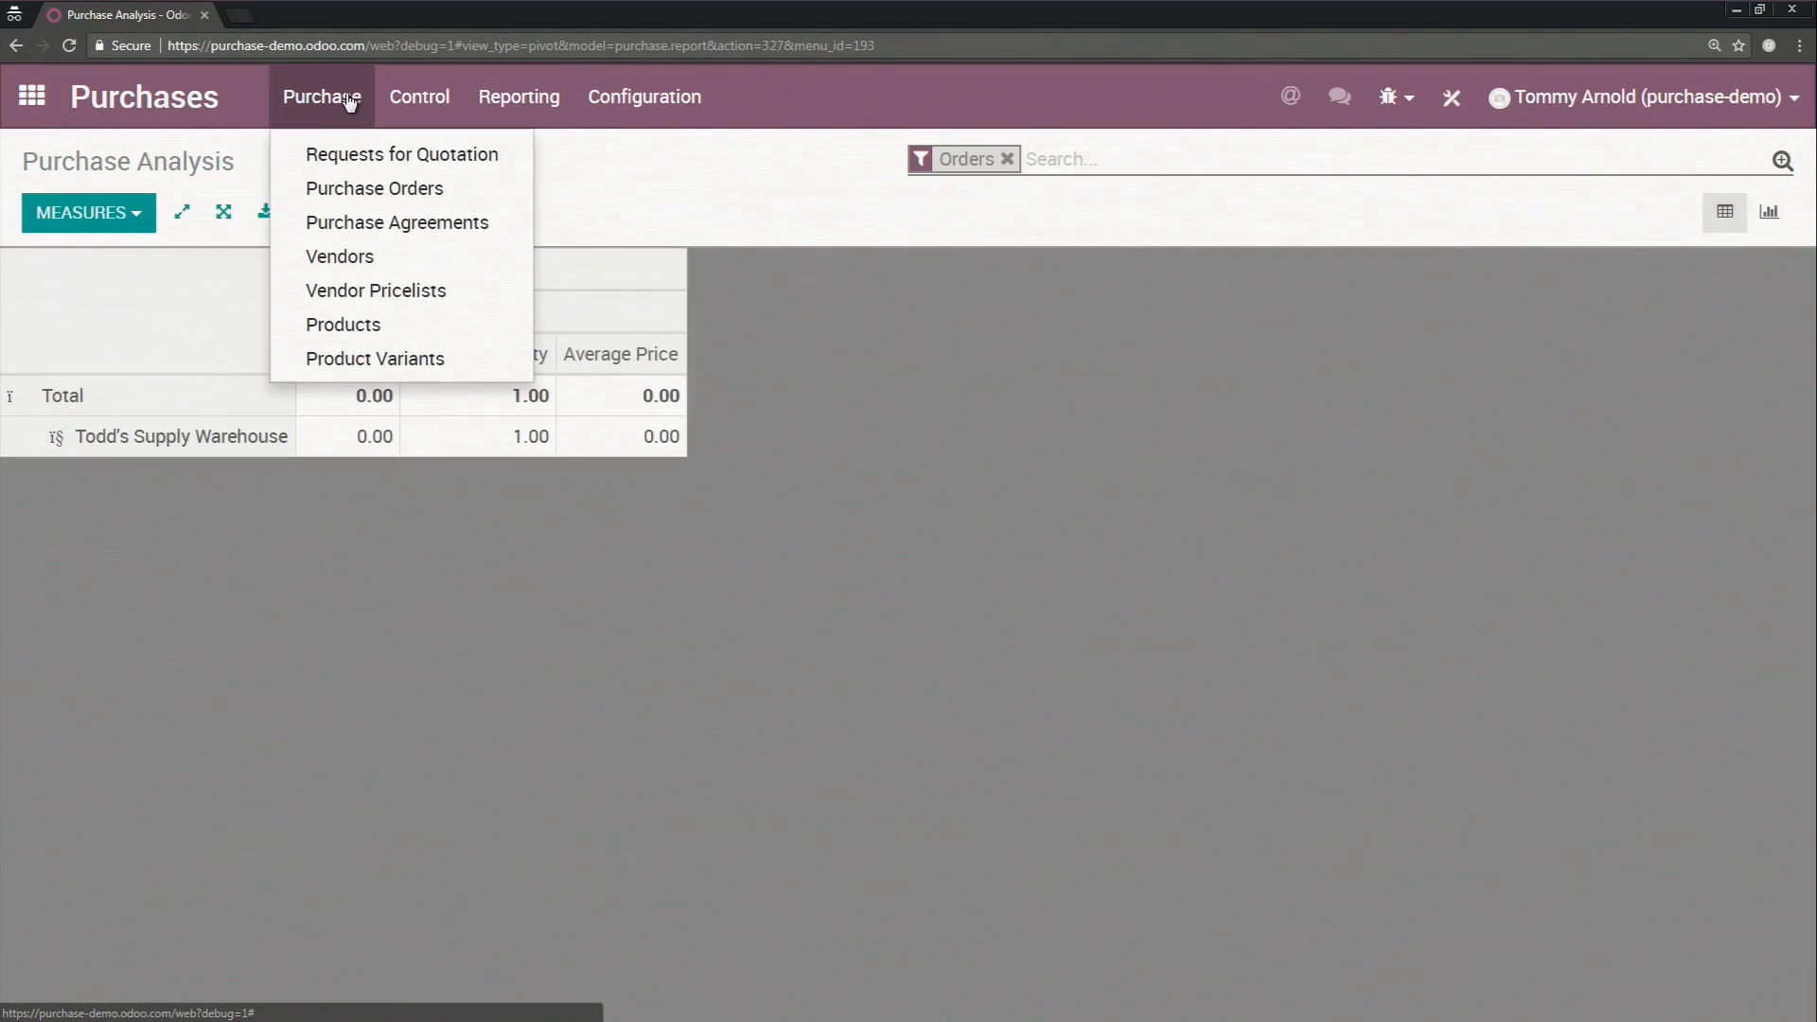
pyautogui.click(509, 198)
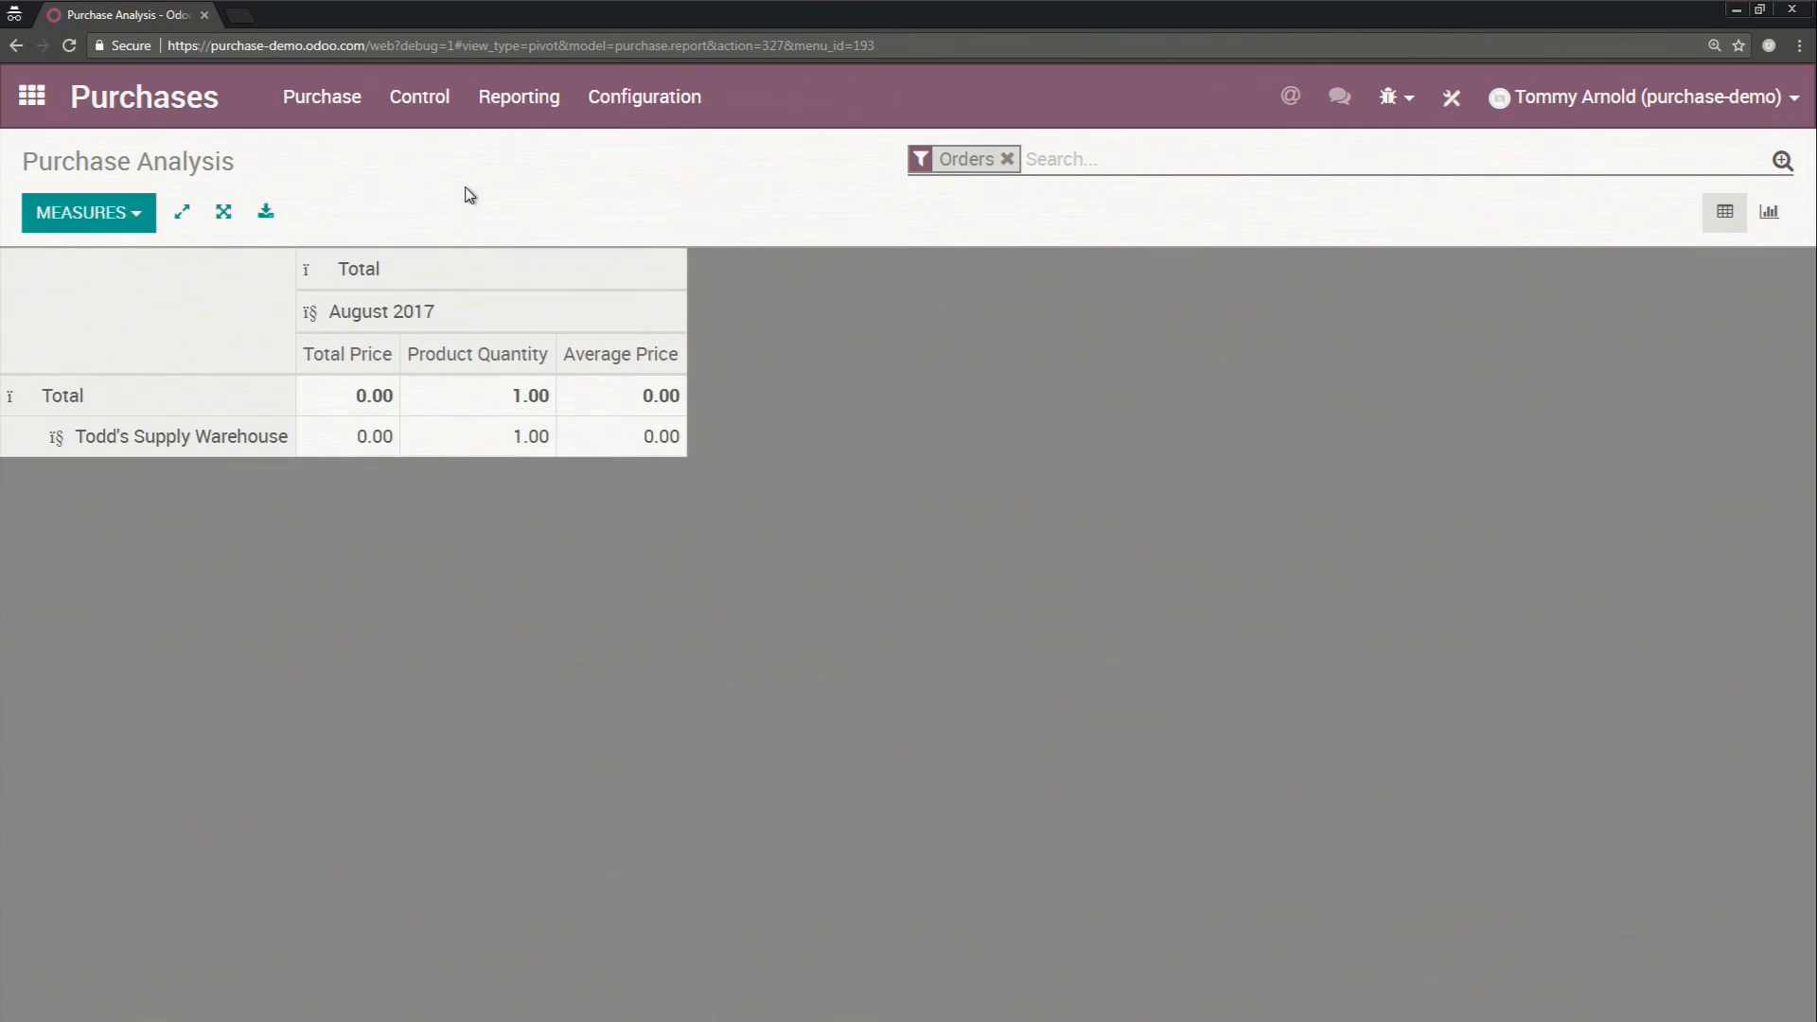
# Step: Go to the purchase agreements and start a new agreement
pyautogui.click(452, 111)
pyautogui.click(322, 106)
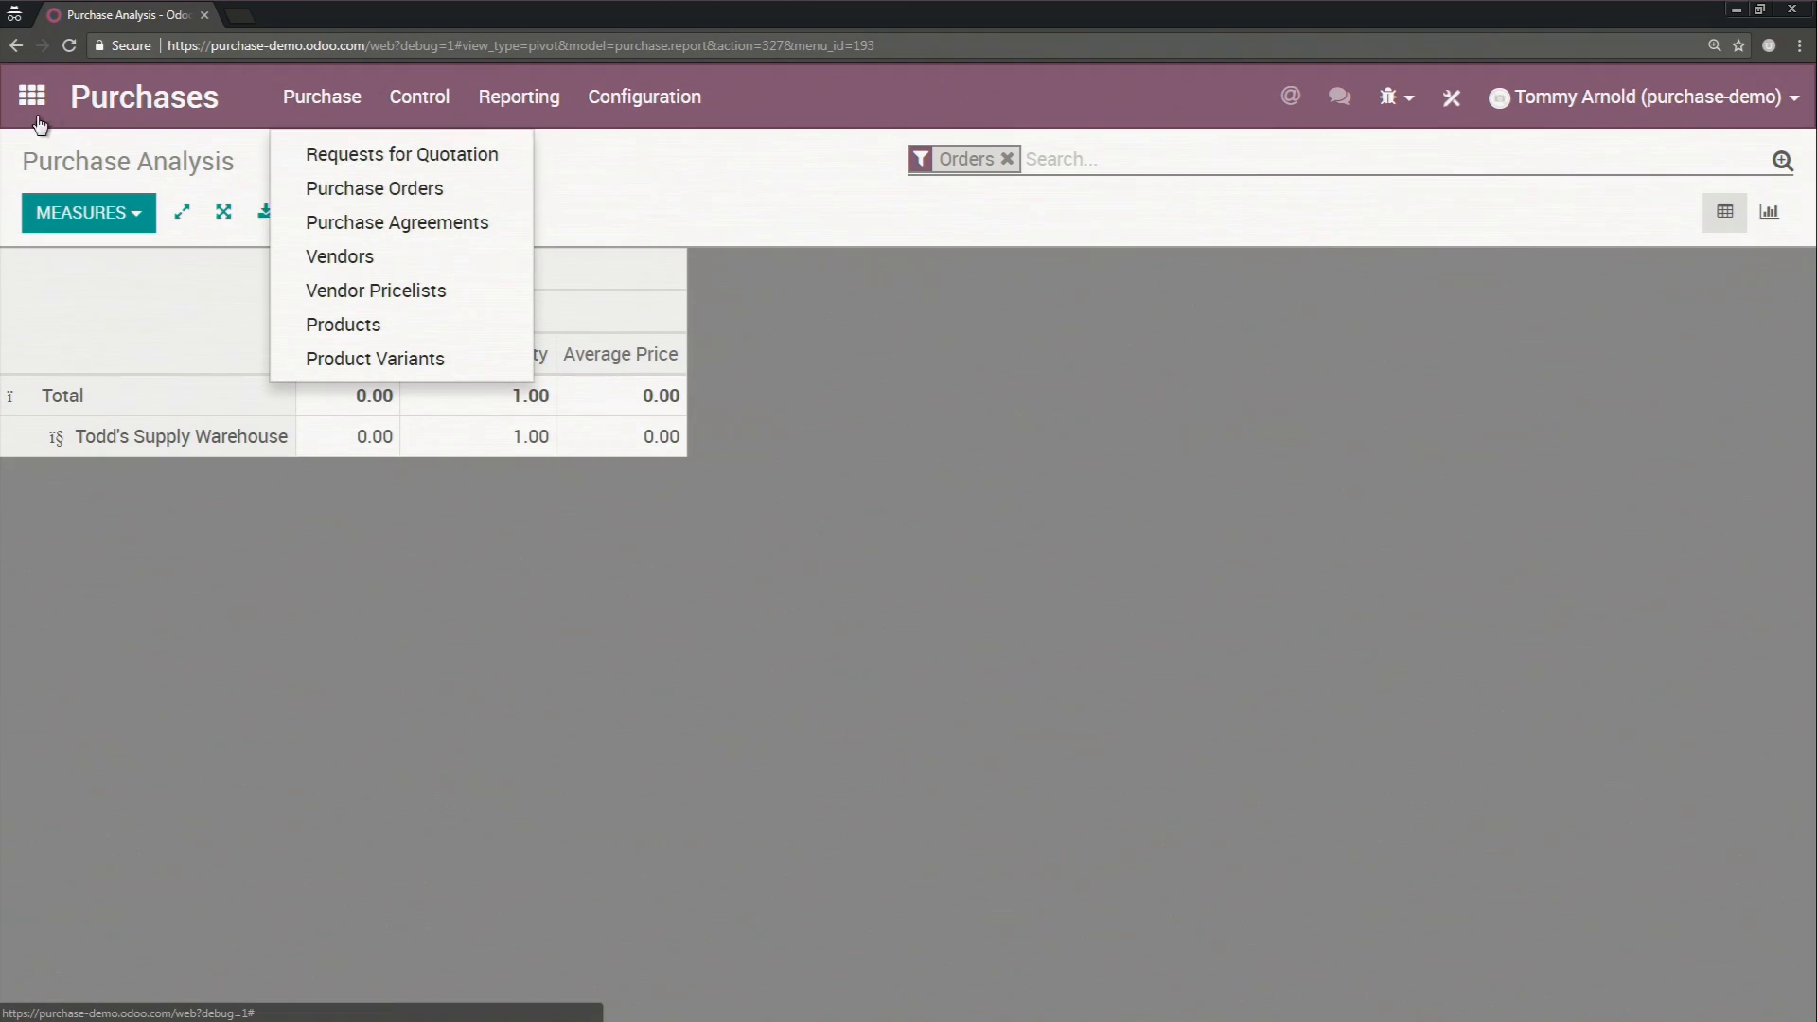
pyautogui.click(284, 123)
pyautogui.click(317, 123)
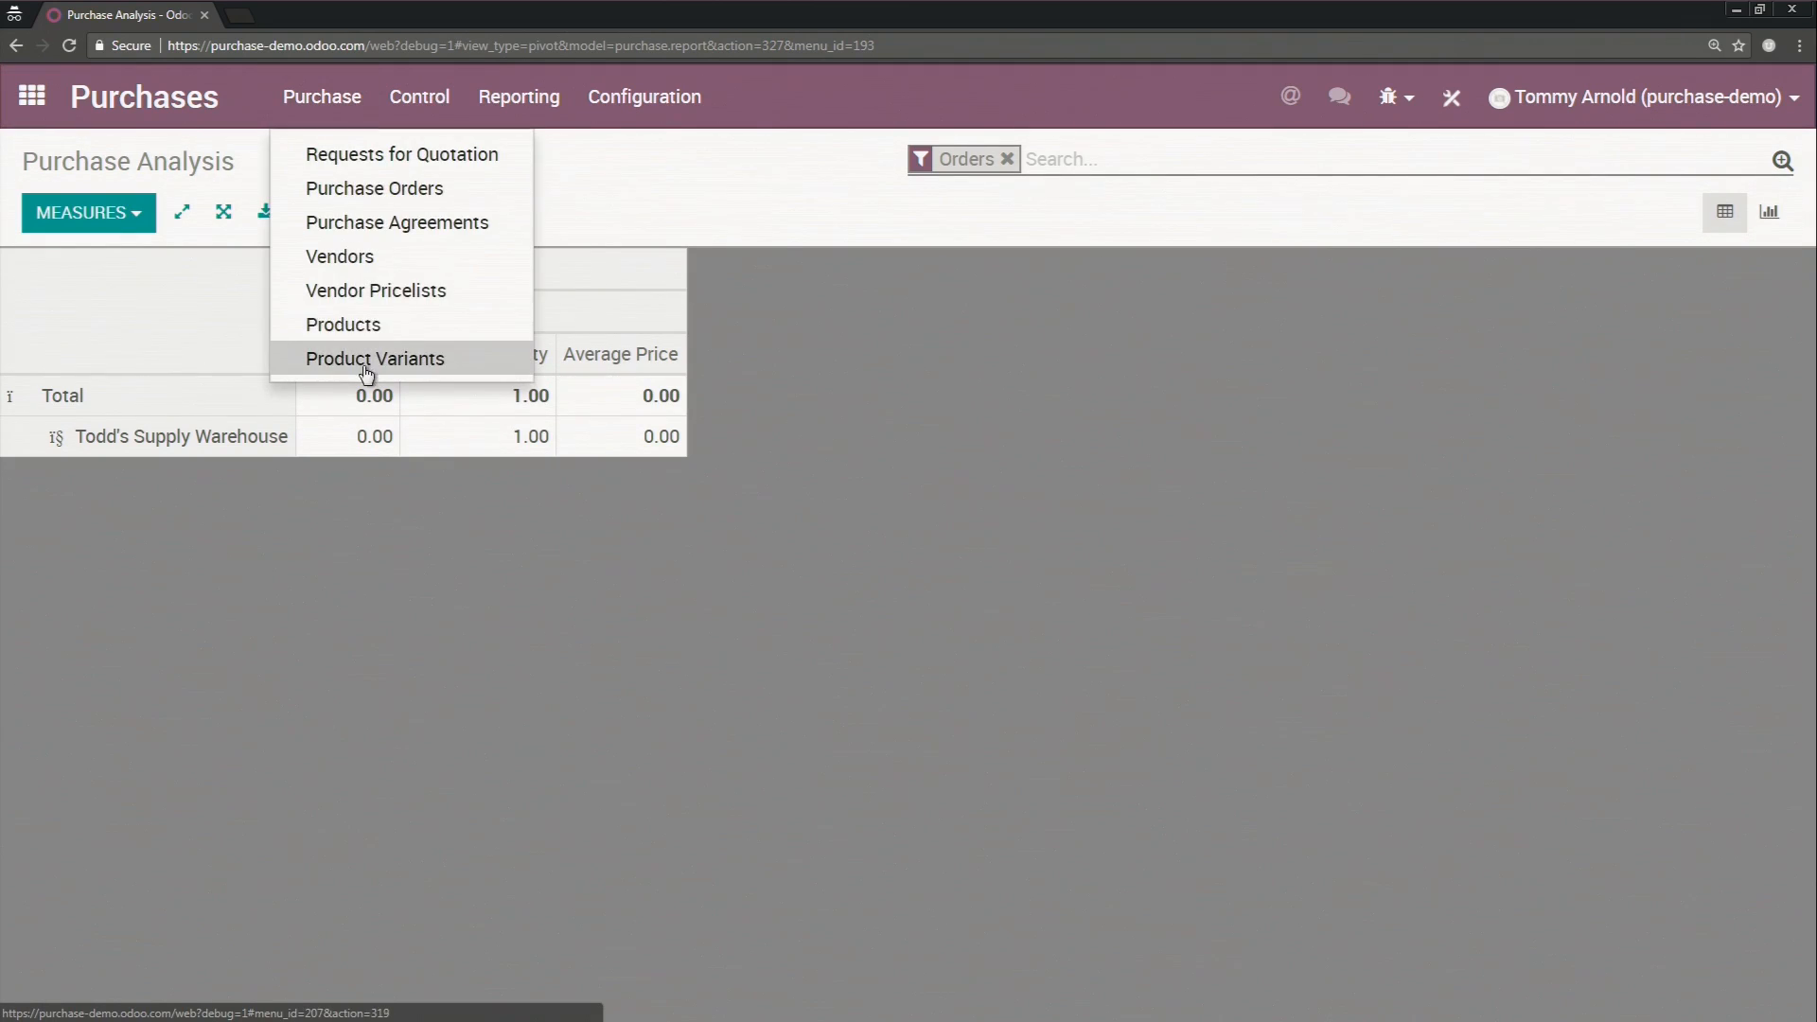
pyautogui.click(405, 227)
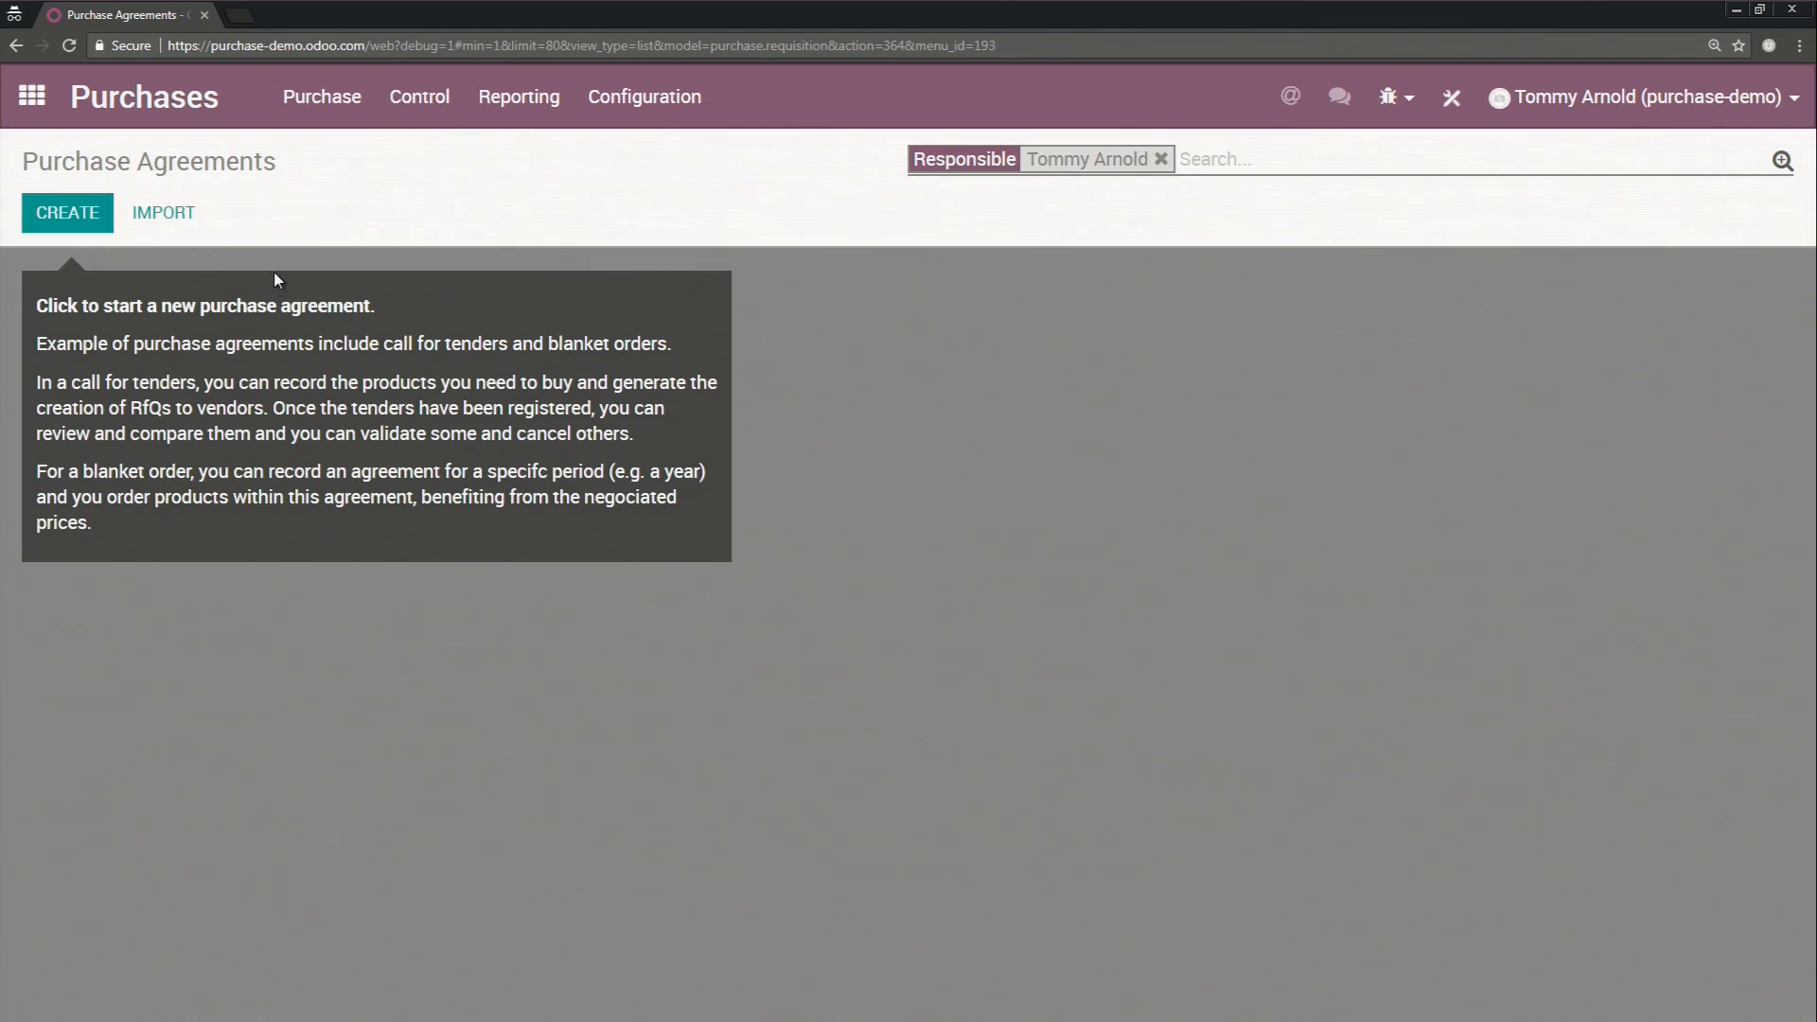
pyautogui.click(305, 119)
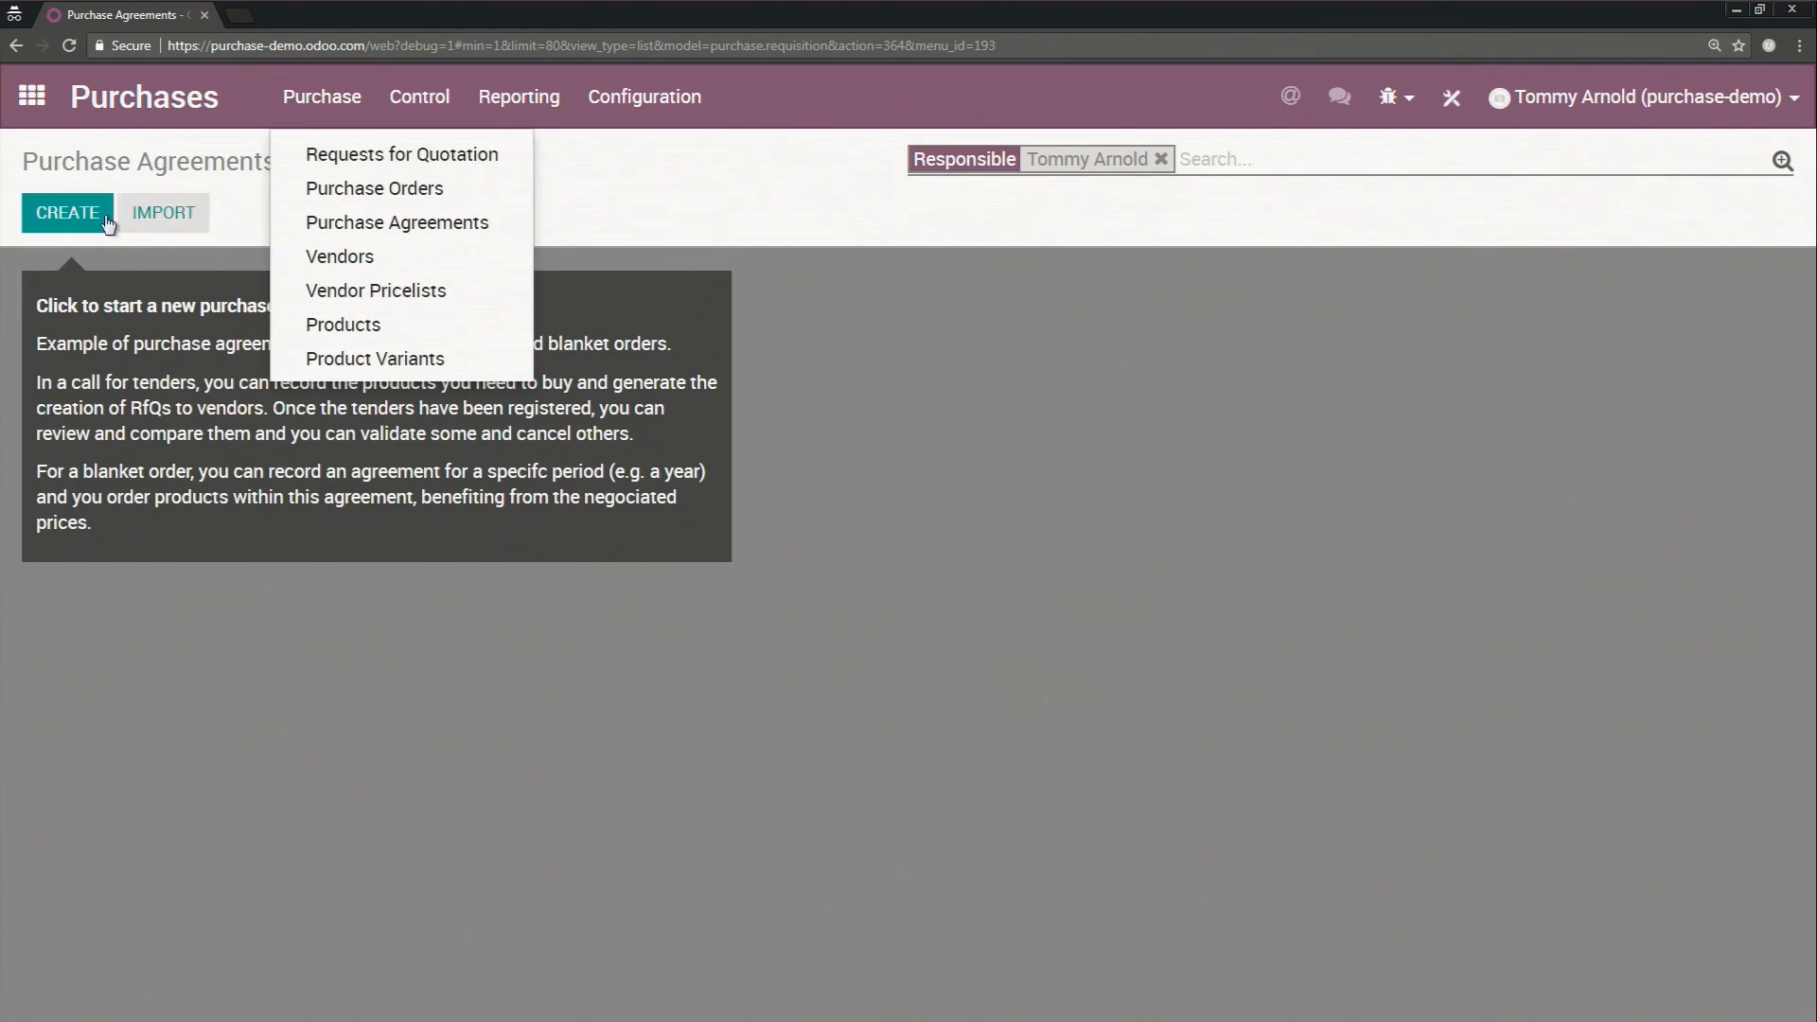
pyautogui.click(47, 220)
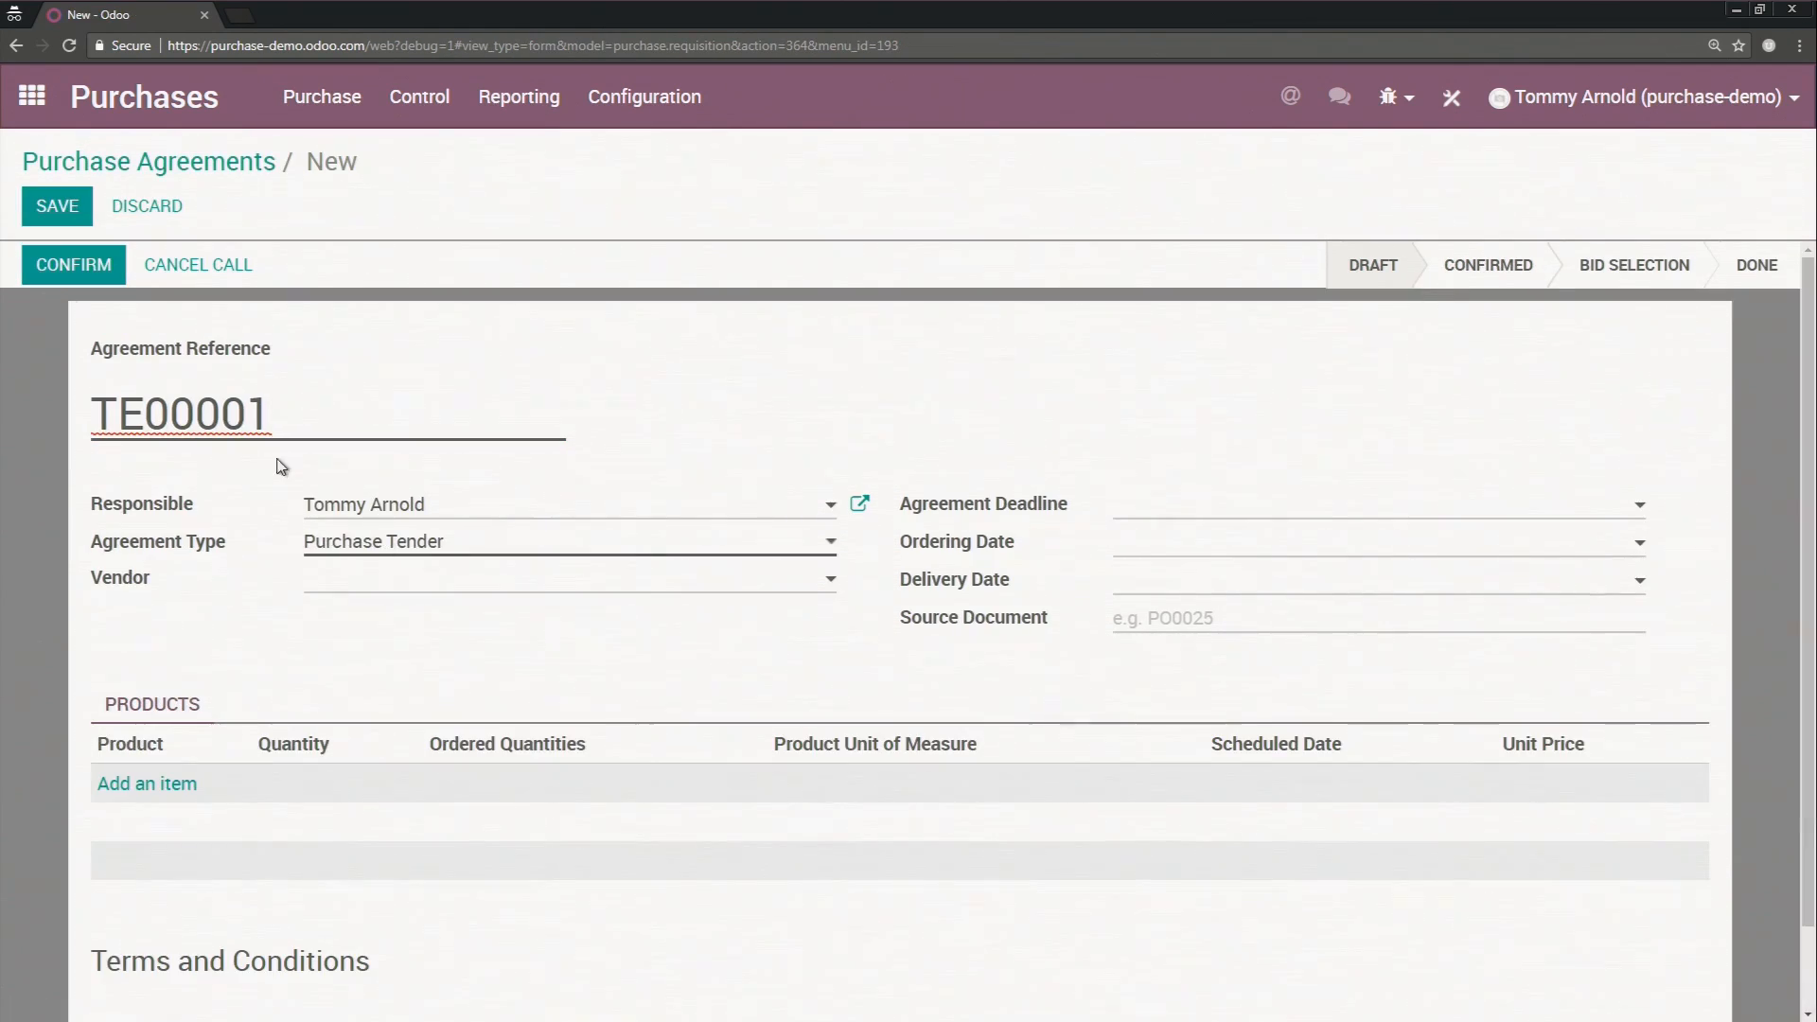
# Step: Set the agreement's vendor to Restaurant Supply and its type to Blanket Order, and try to confirm and save it without products
pyautogui.click(515, 547)
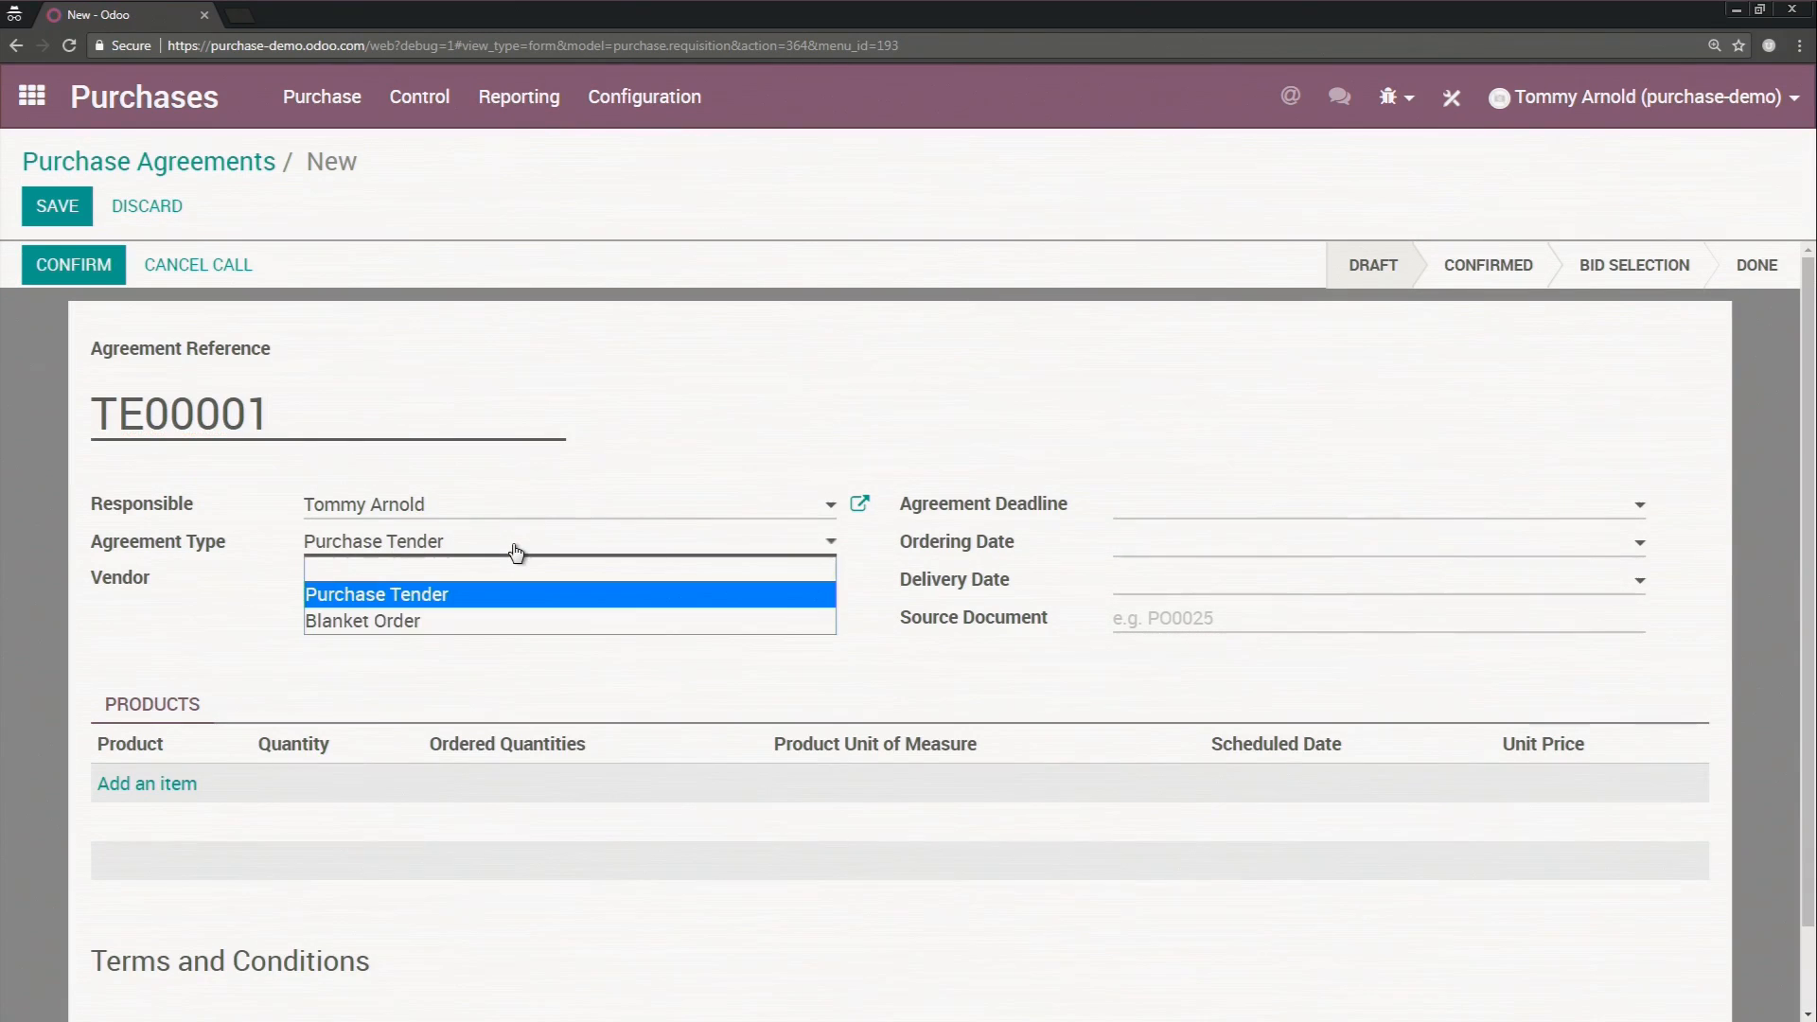
pyautogui.click(379, 603)
pyautogui.click(399, 588)
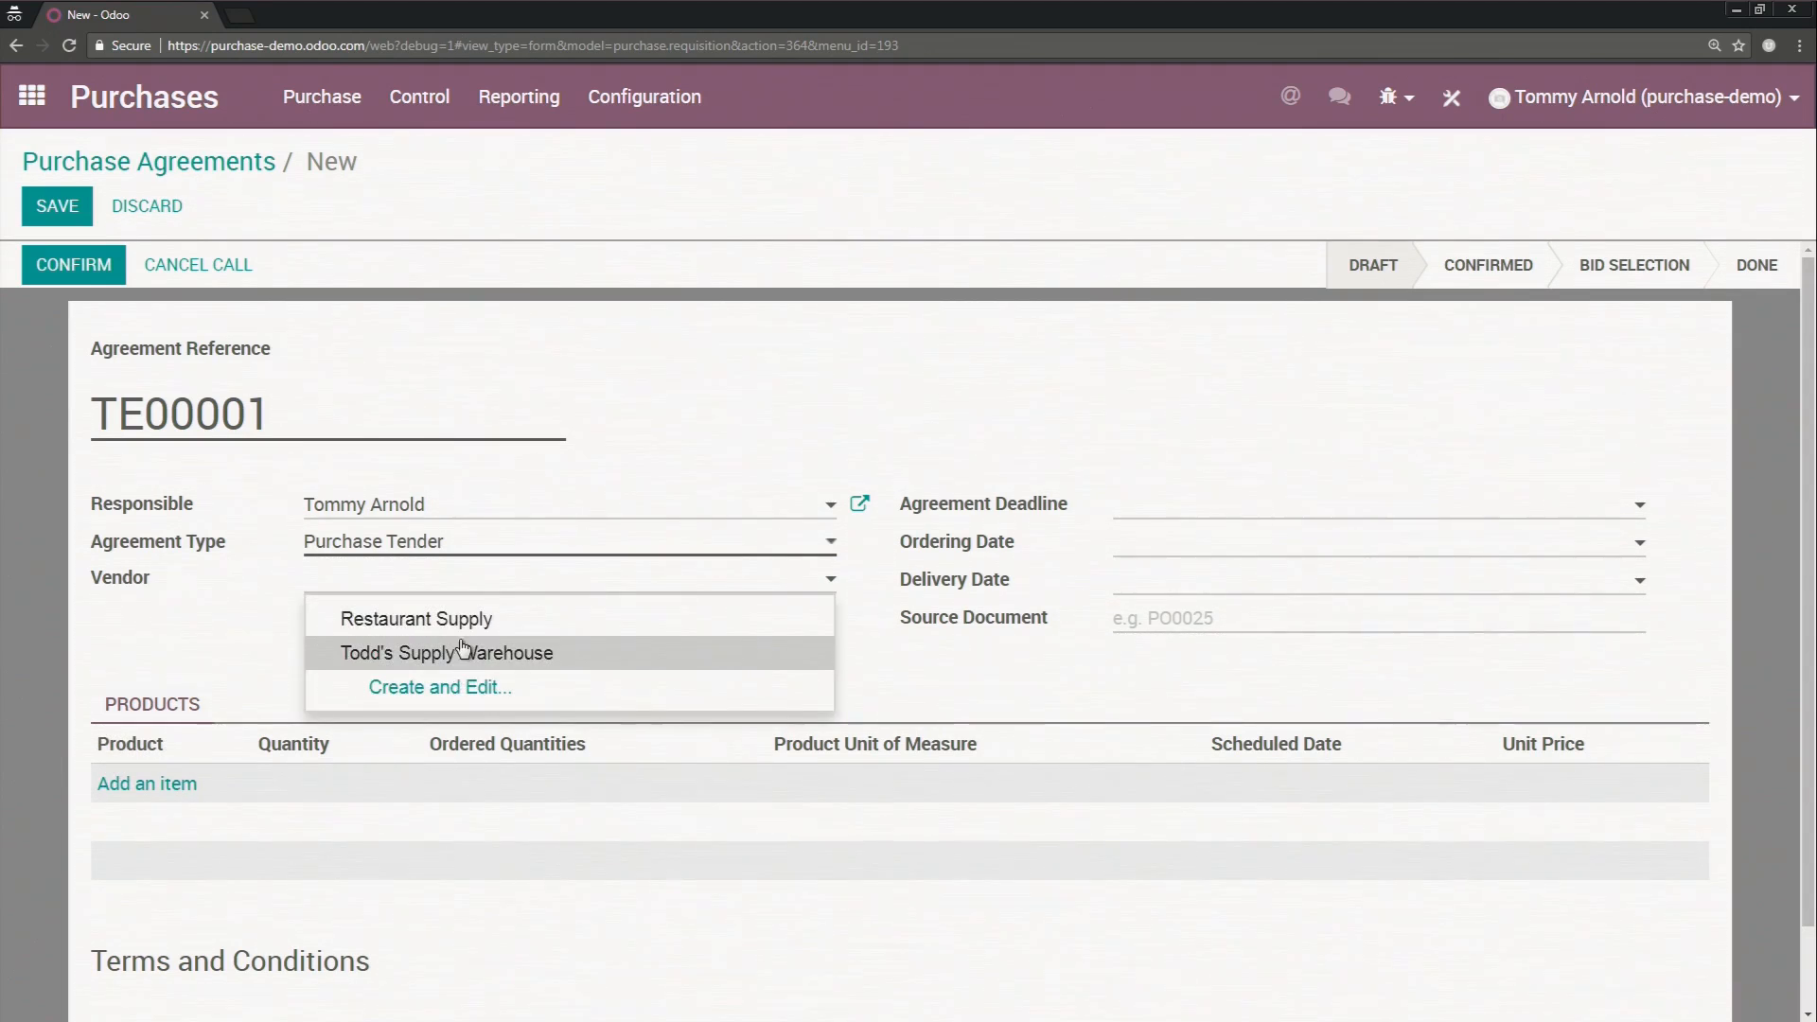
pyautogui.click(506, 620)
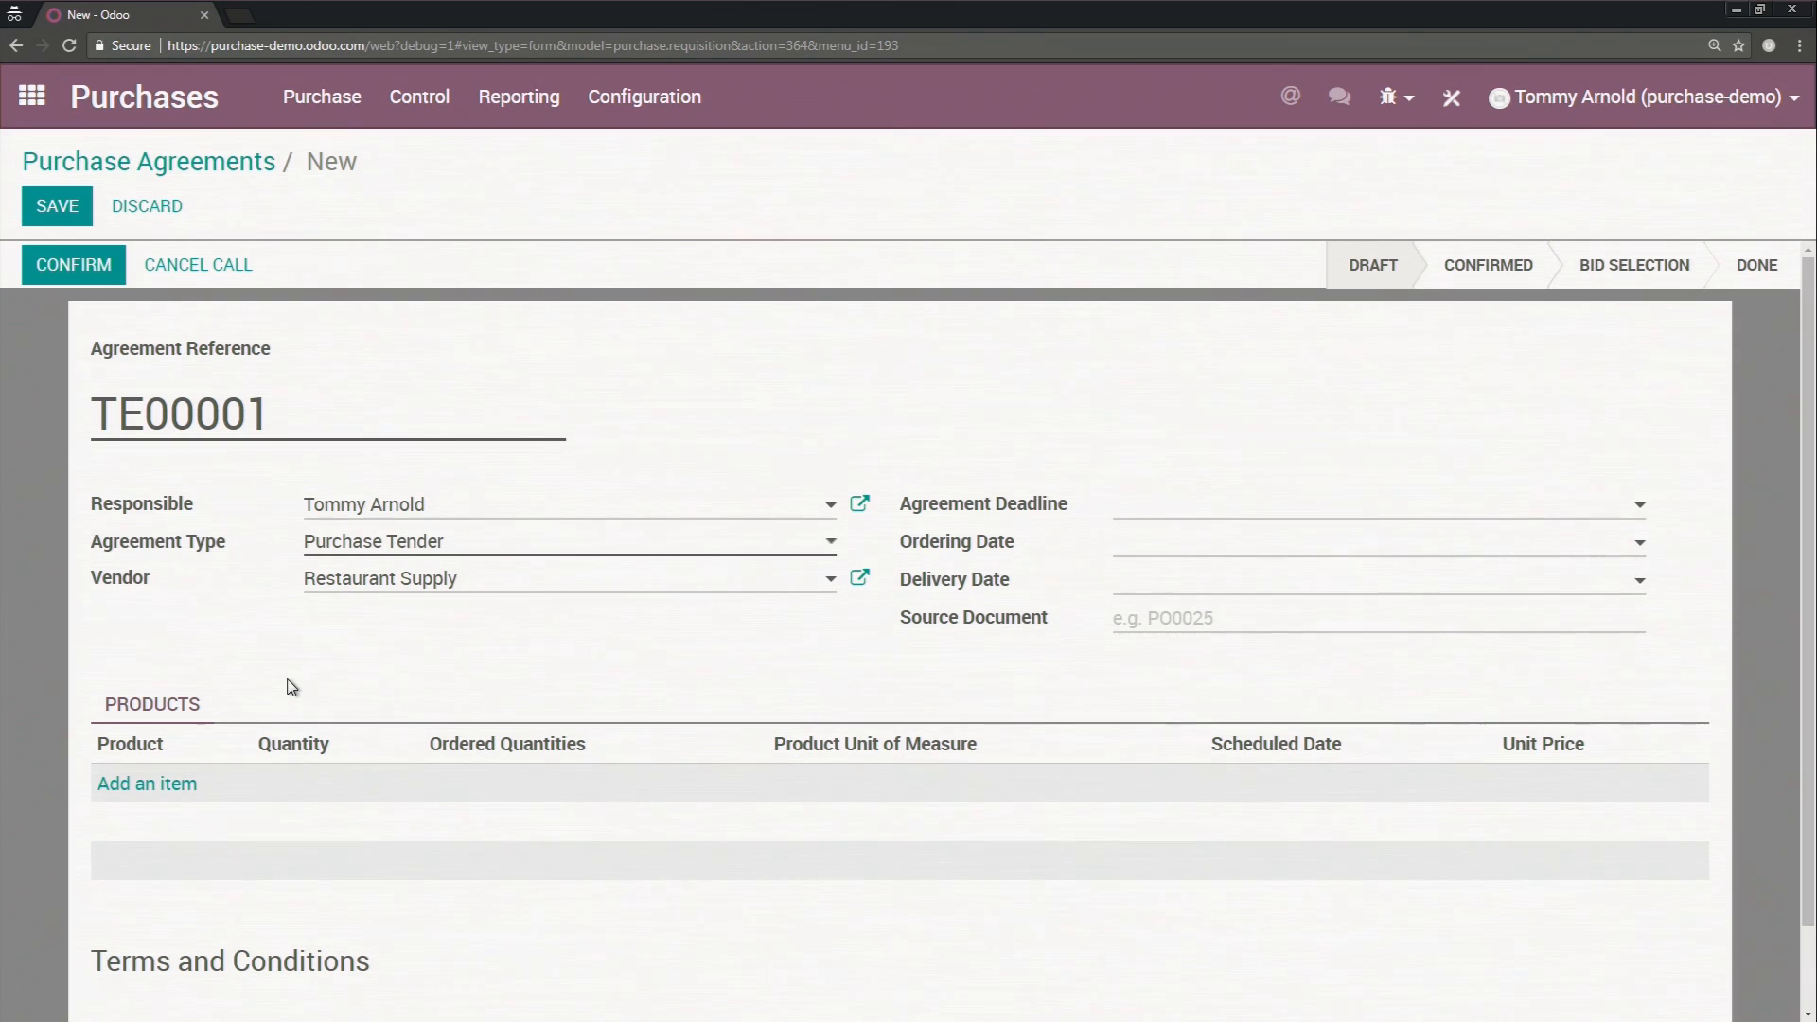
pyautogui.click(396, 546)
pyautogui.click(403, 621)
pyautogui.click(69, 281)
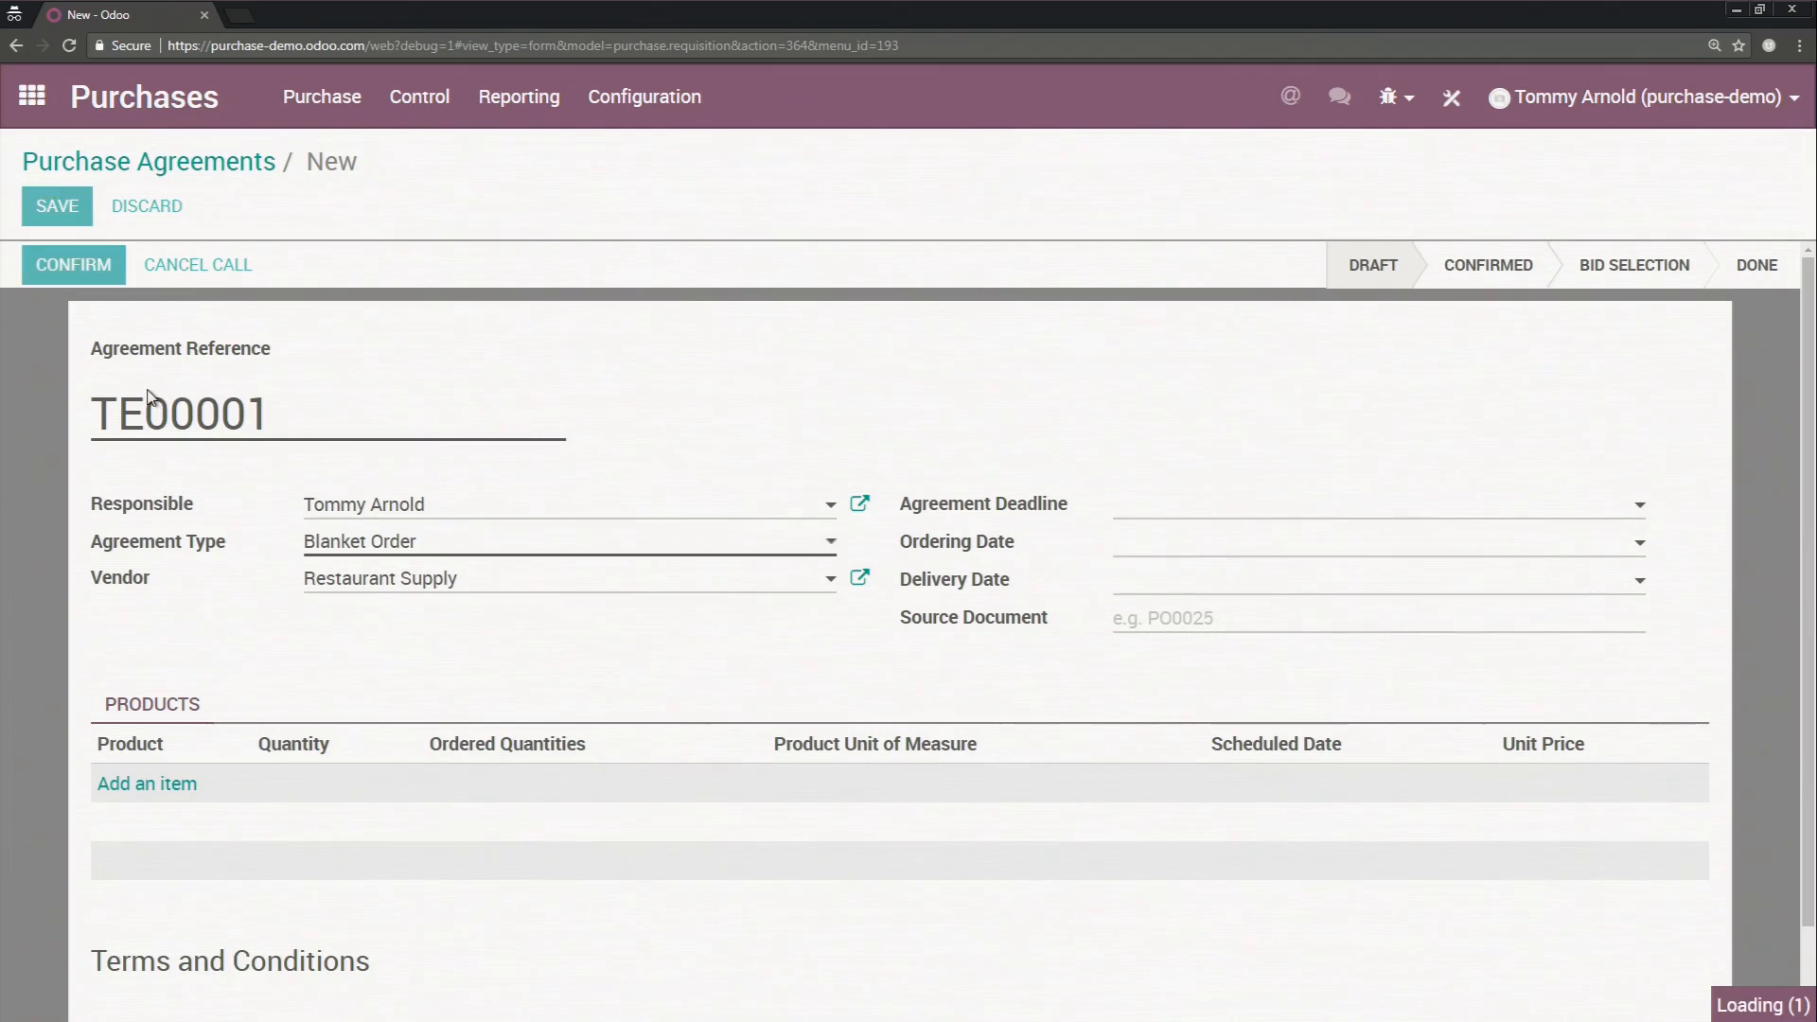
pyautogui.click(53, 212)
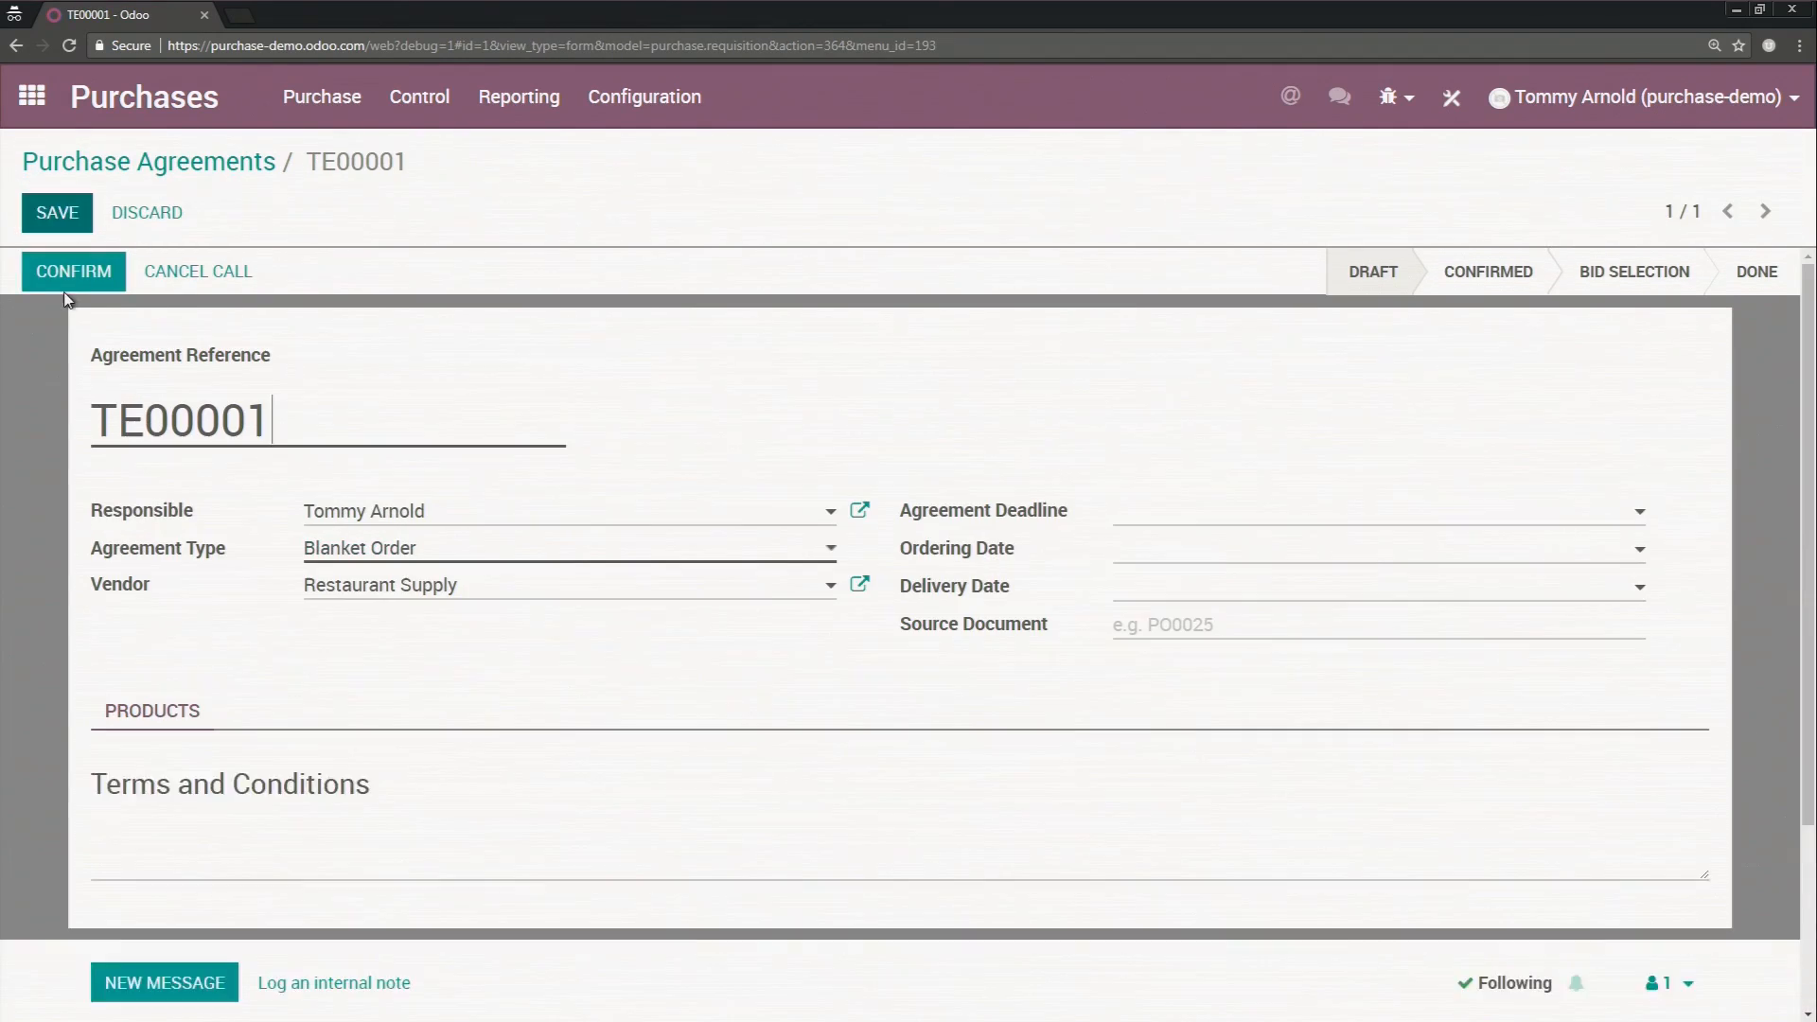
# Step: Add an Apron product line with a quantity of 100 to the agreement
pyautogui.click(147, 790)
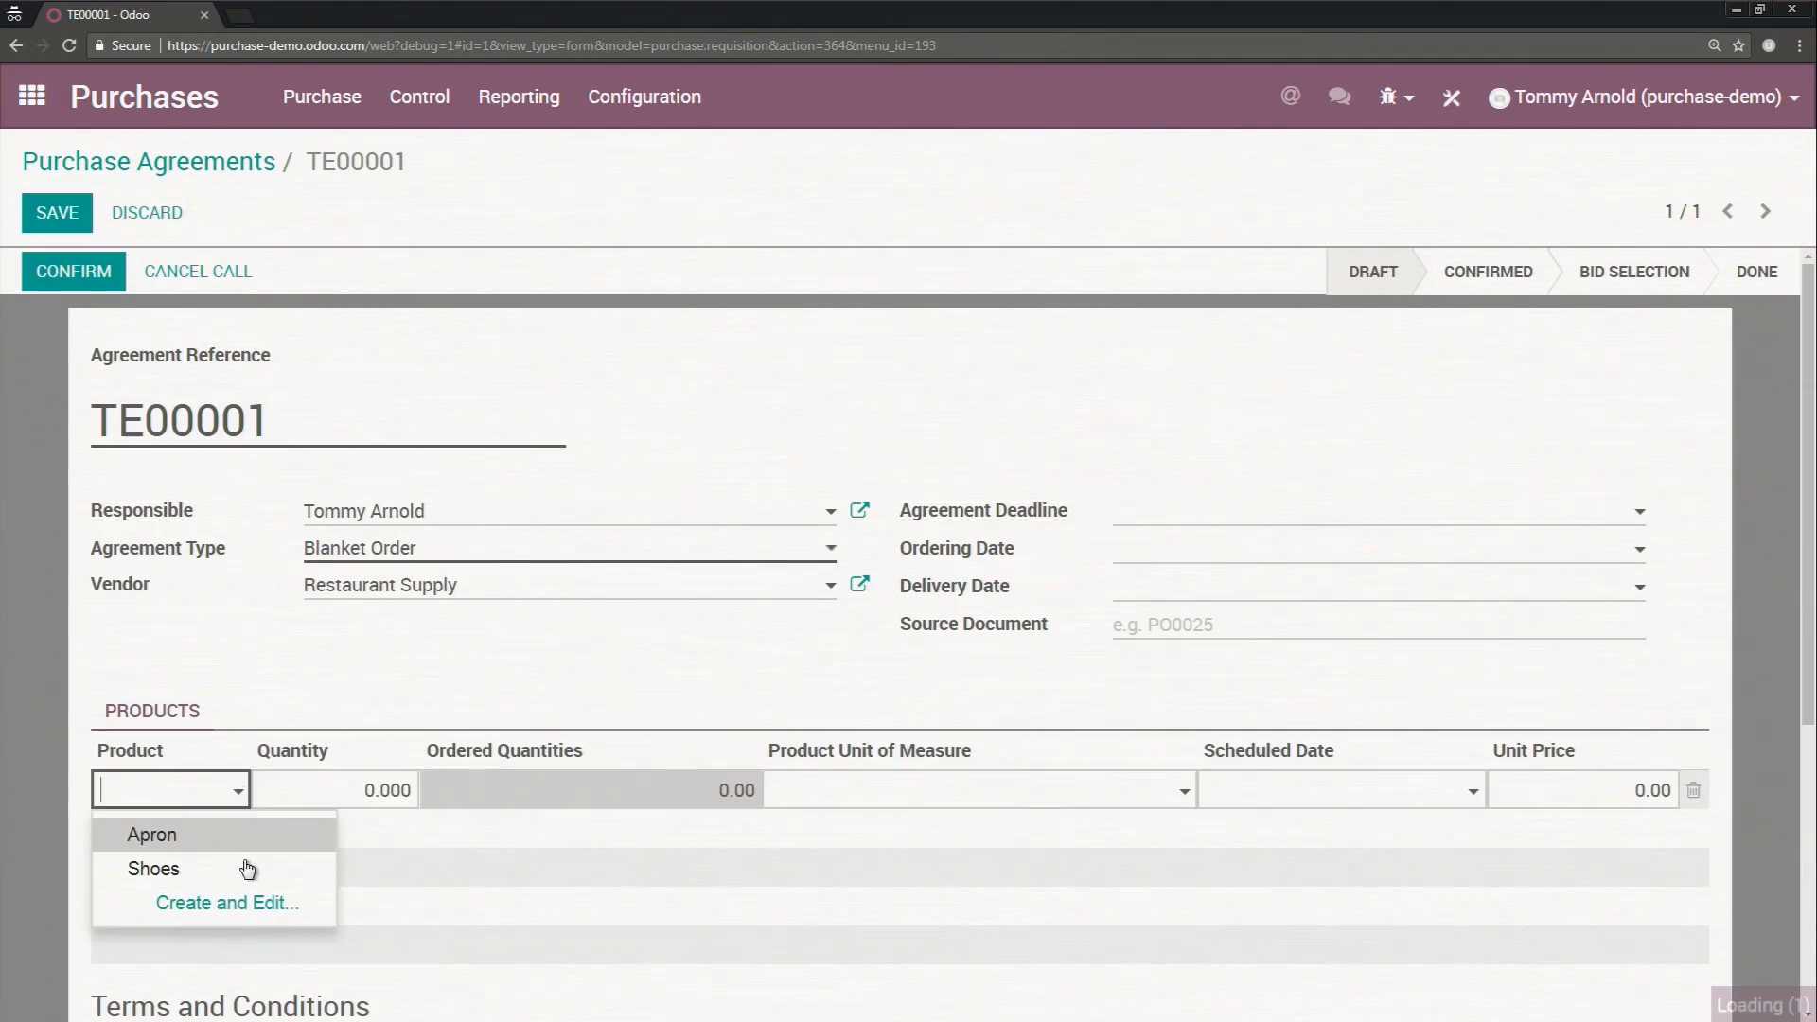
pyautogui.click(260, 839)
pyautogui.click(393, 791)
pyautogui.write('100')
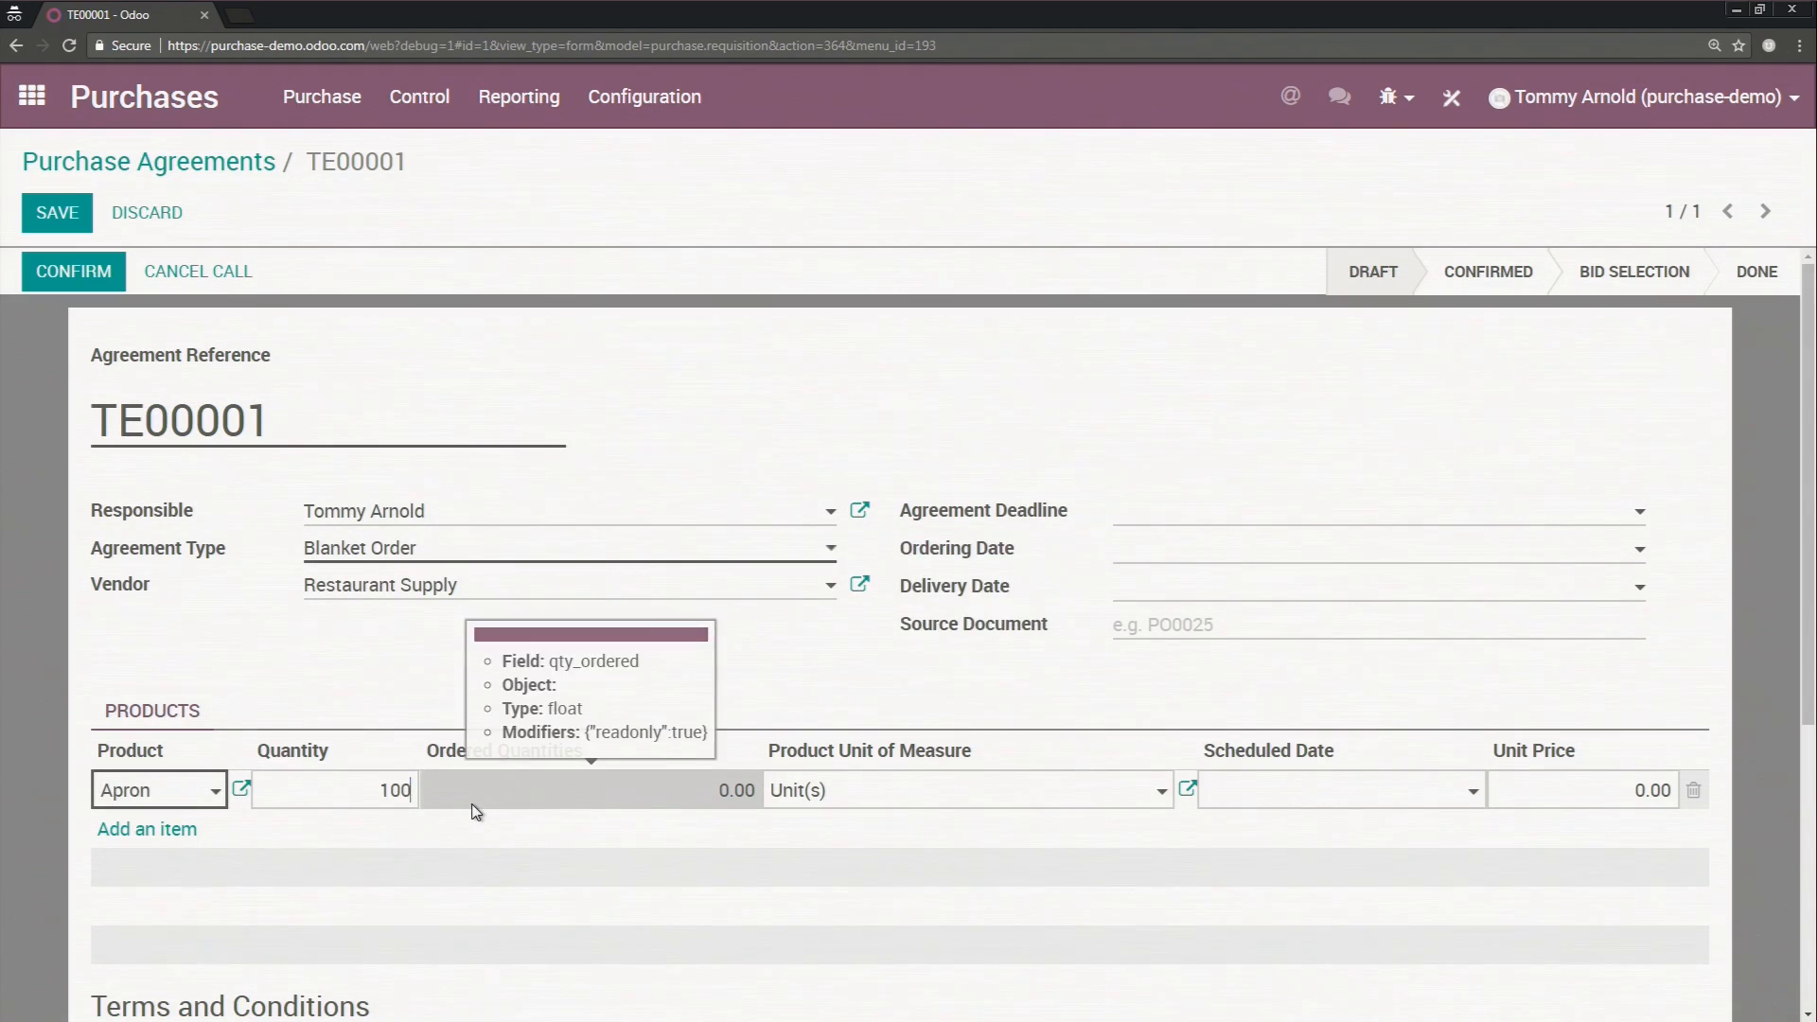
pyautogui.click(802, 650)
# Step: Set the agreement deadline to 08/18/2017, ordering date to 08/21/2017 and delivery date to 08/25/2017, and save and confirm the agreement
pyautogui.click(1194, 516)
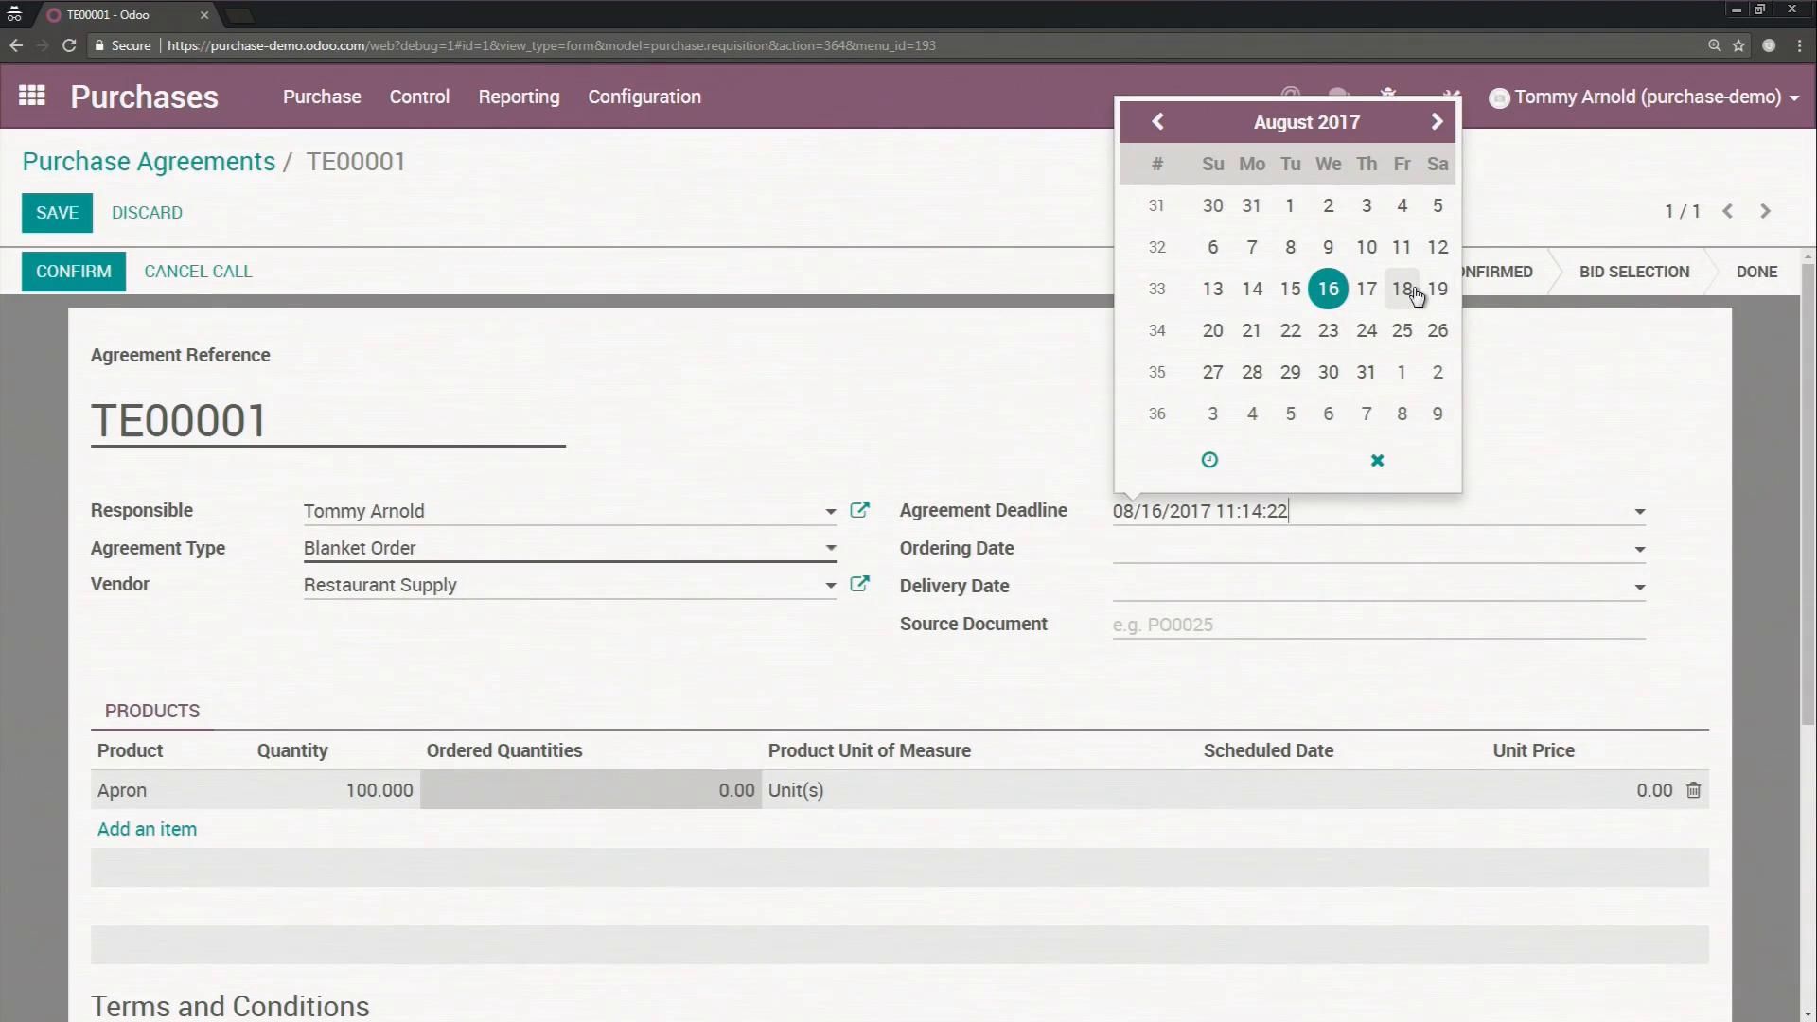
pyautogui.click(1405, 289)
pyautogui.click(990, 360)
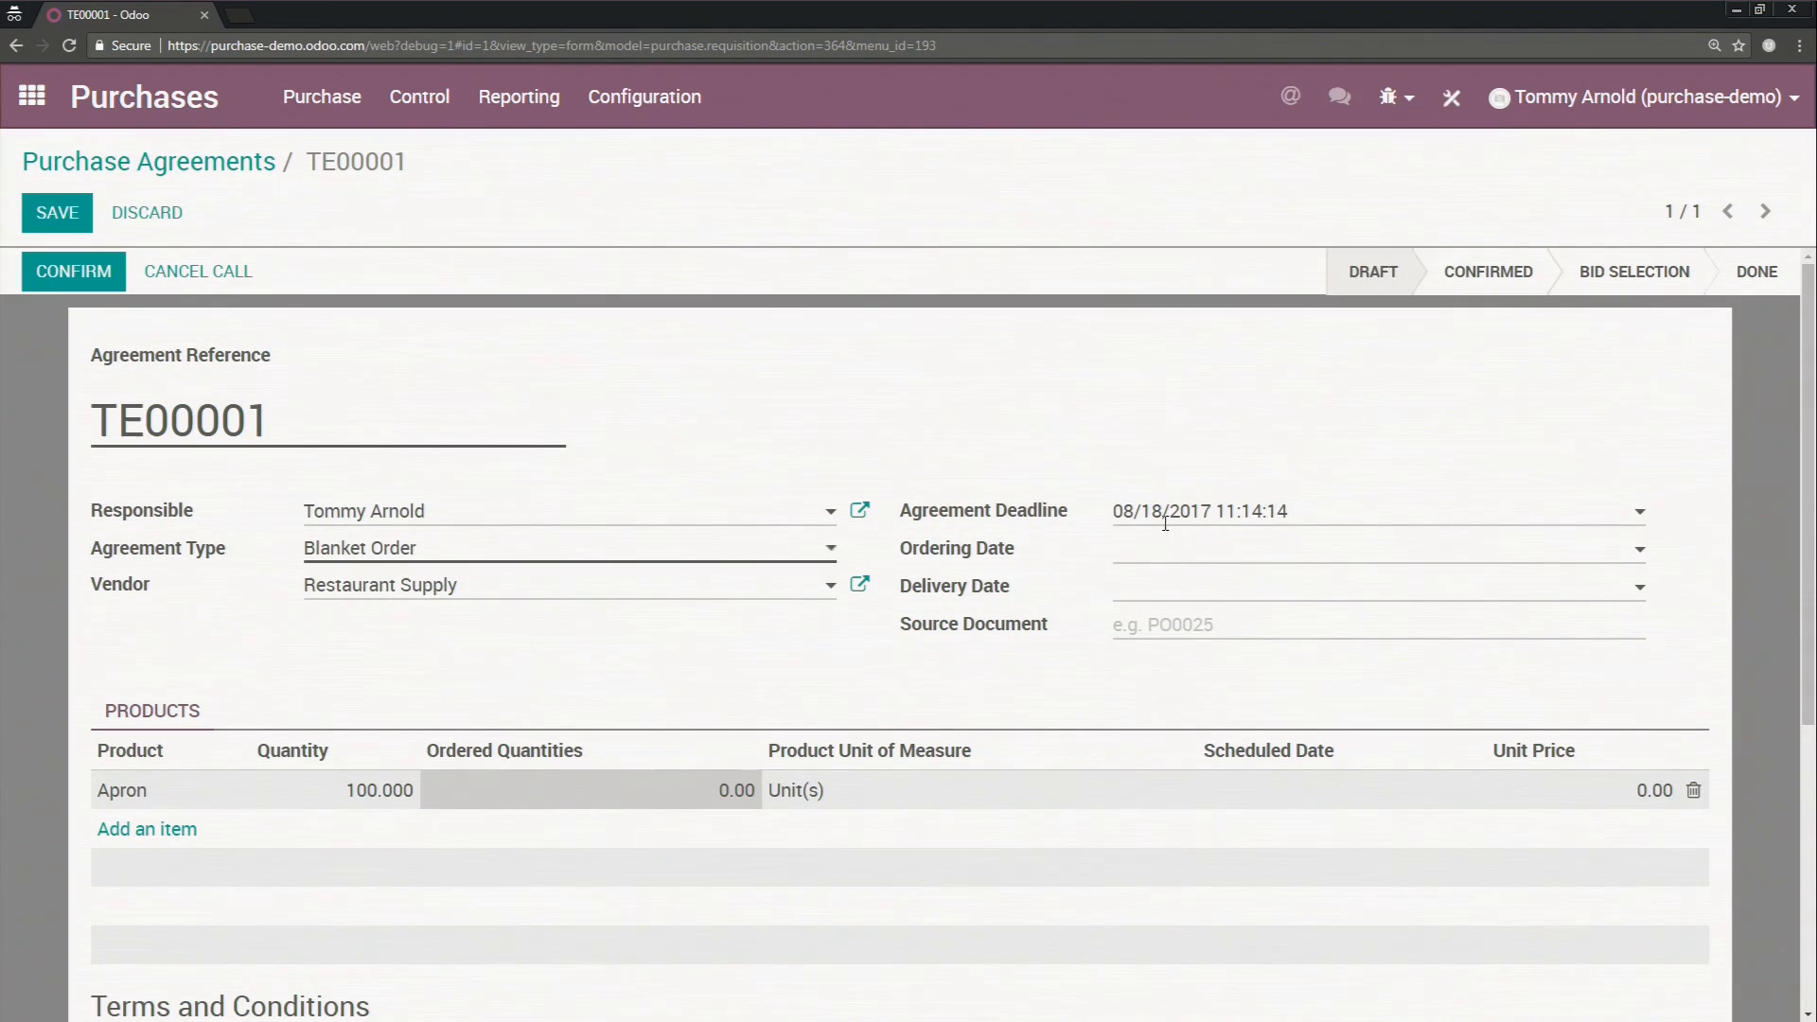
pyautogui.click(1155, 564)
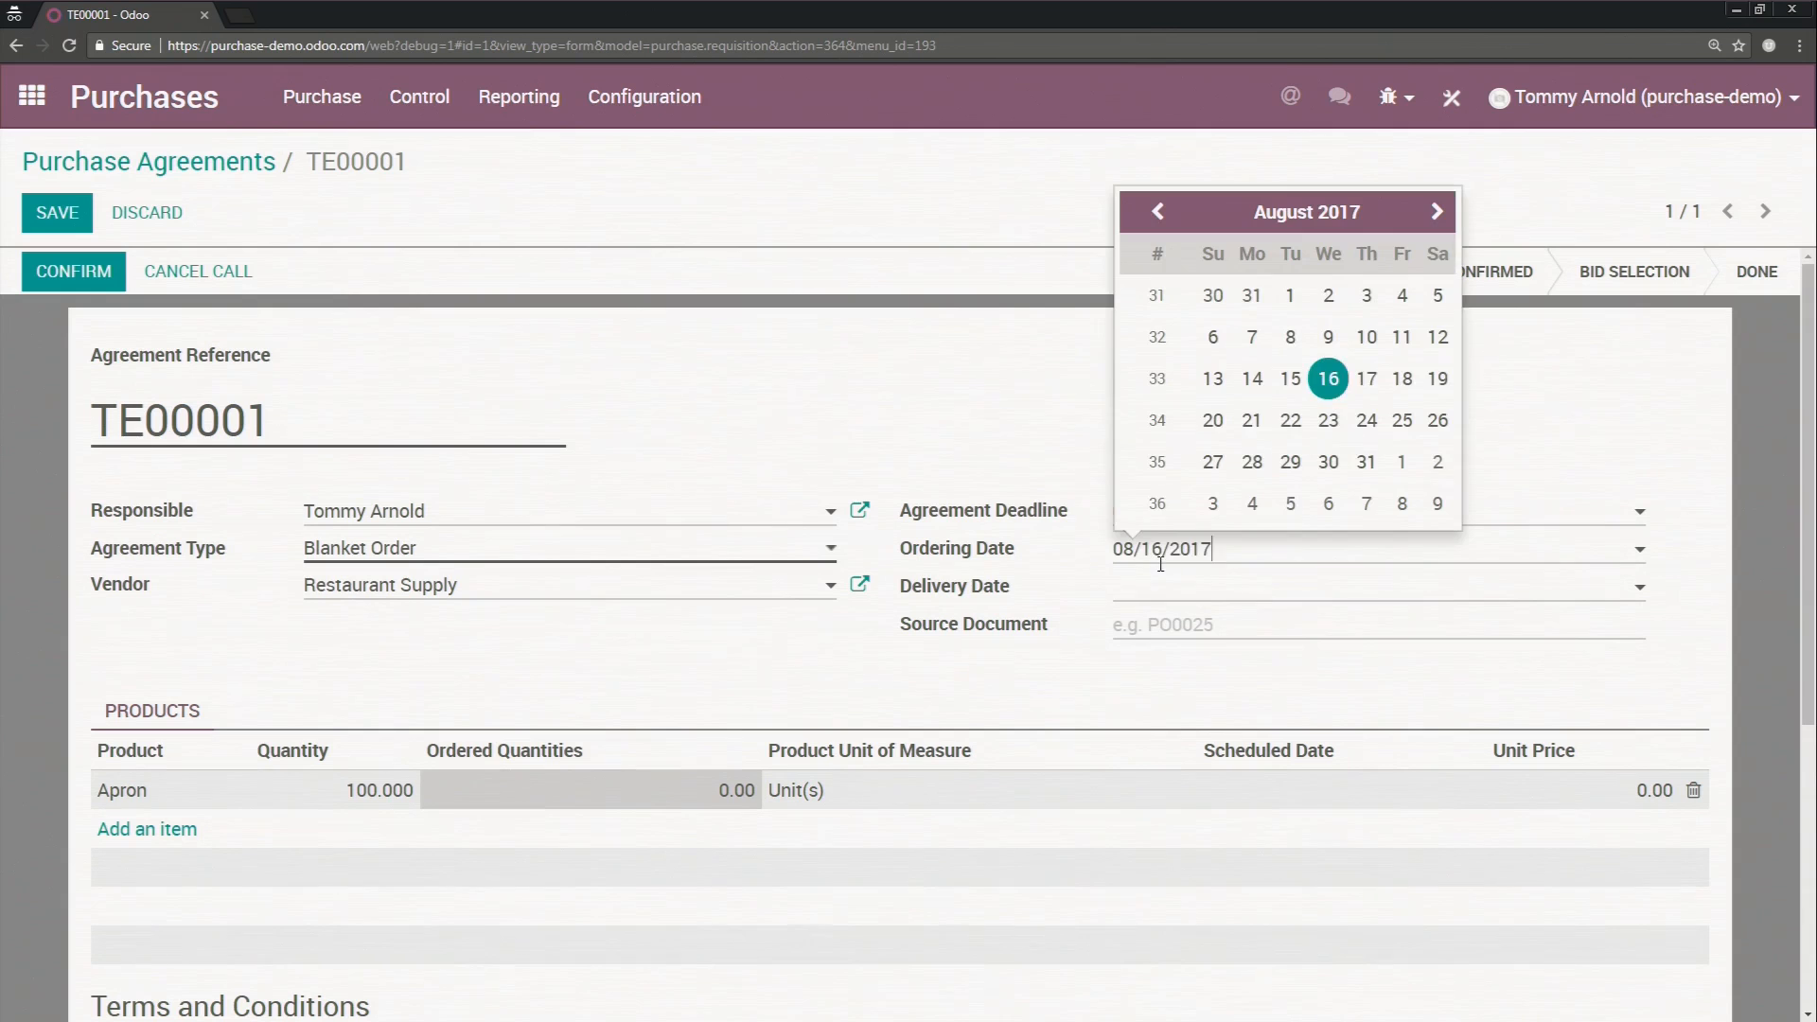
pyautogui.click(1249, 425)
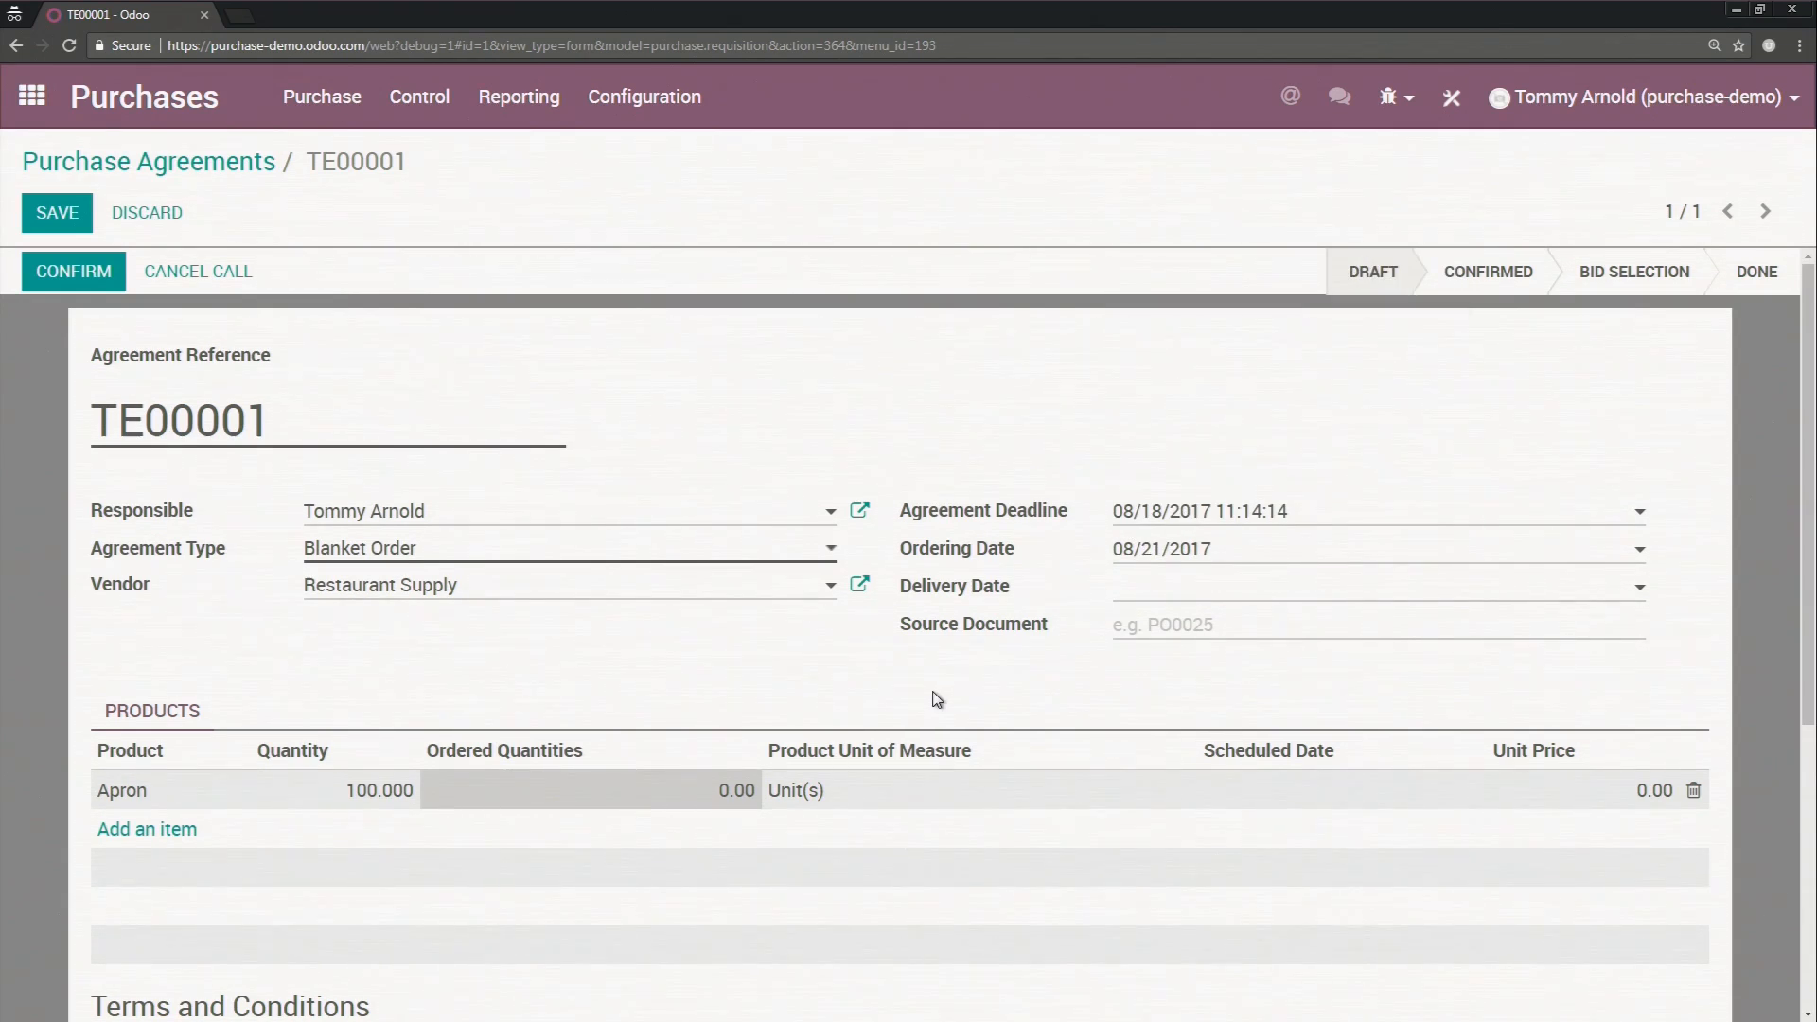
pyautogui.click(1109, 593)
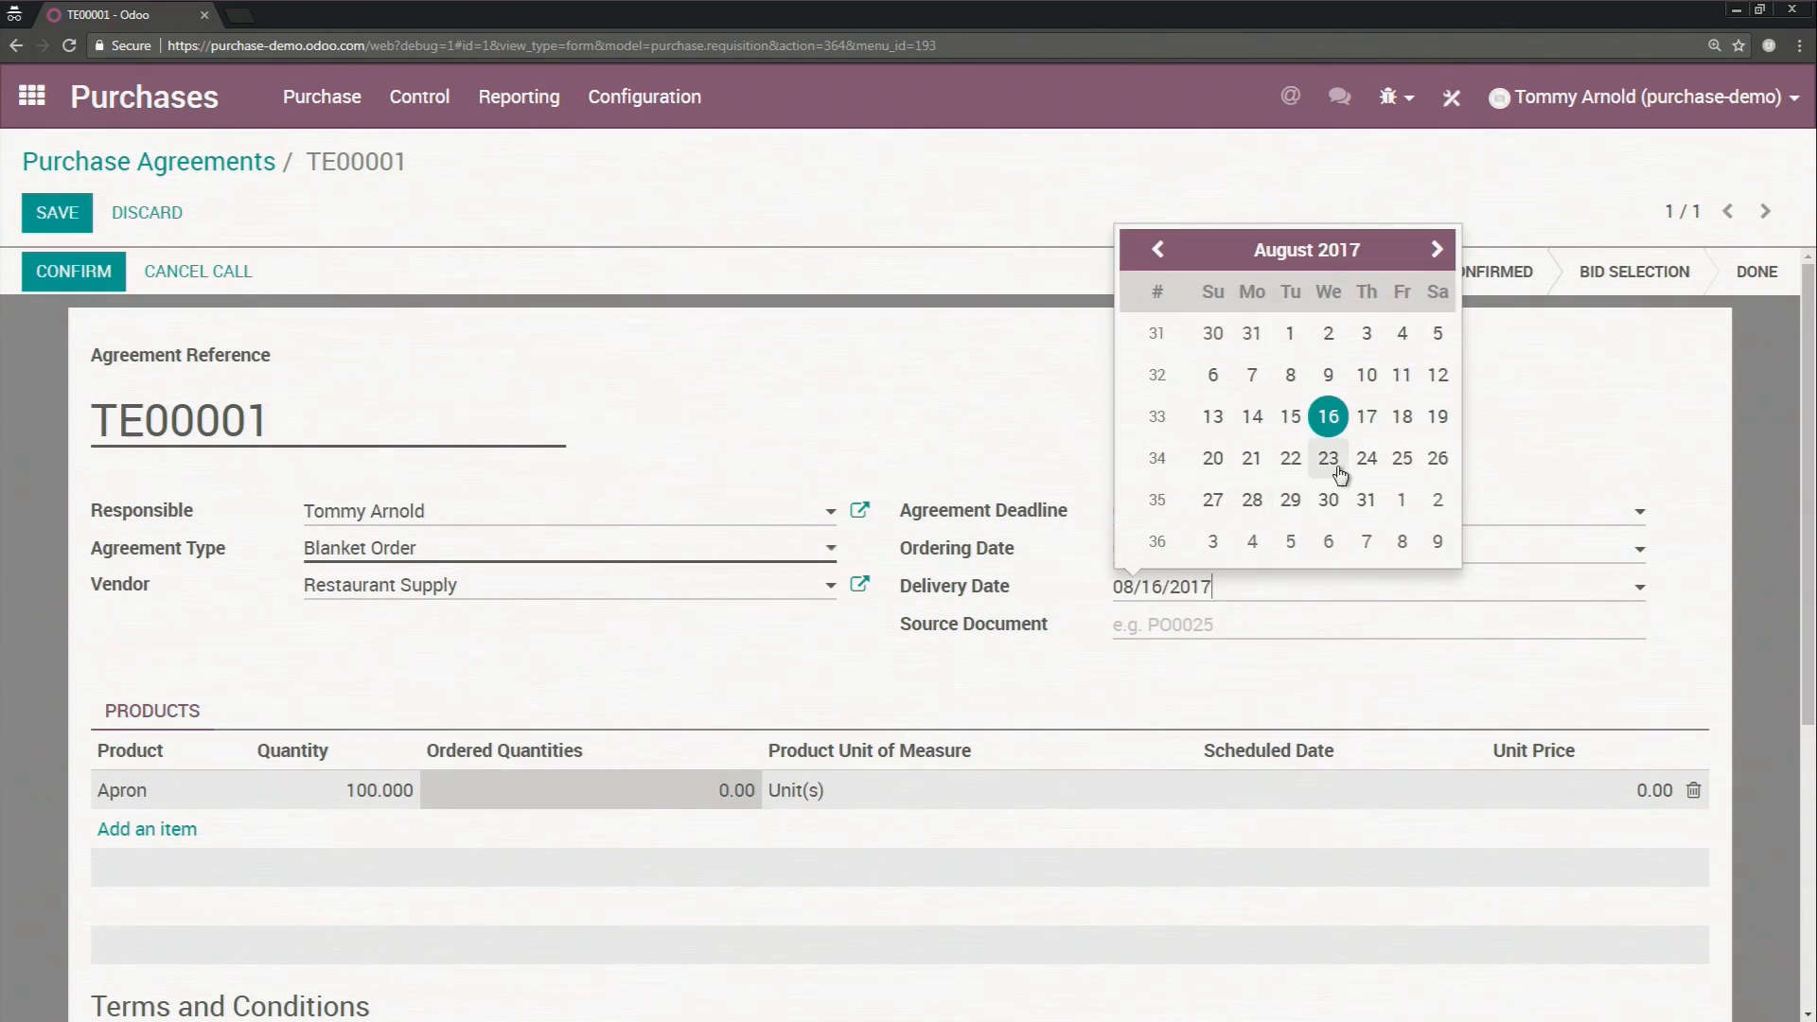
pyautogui.click(1402, 461)
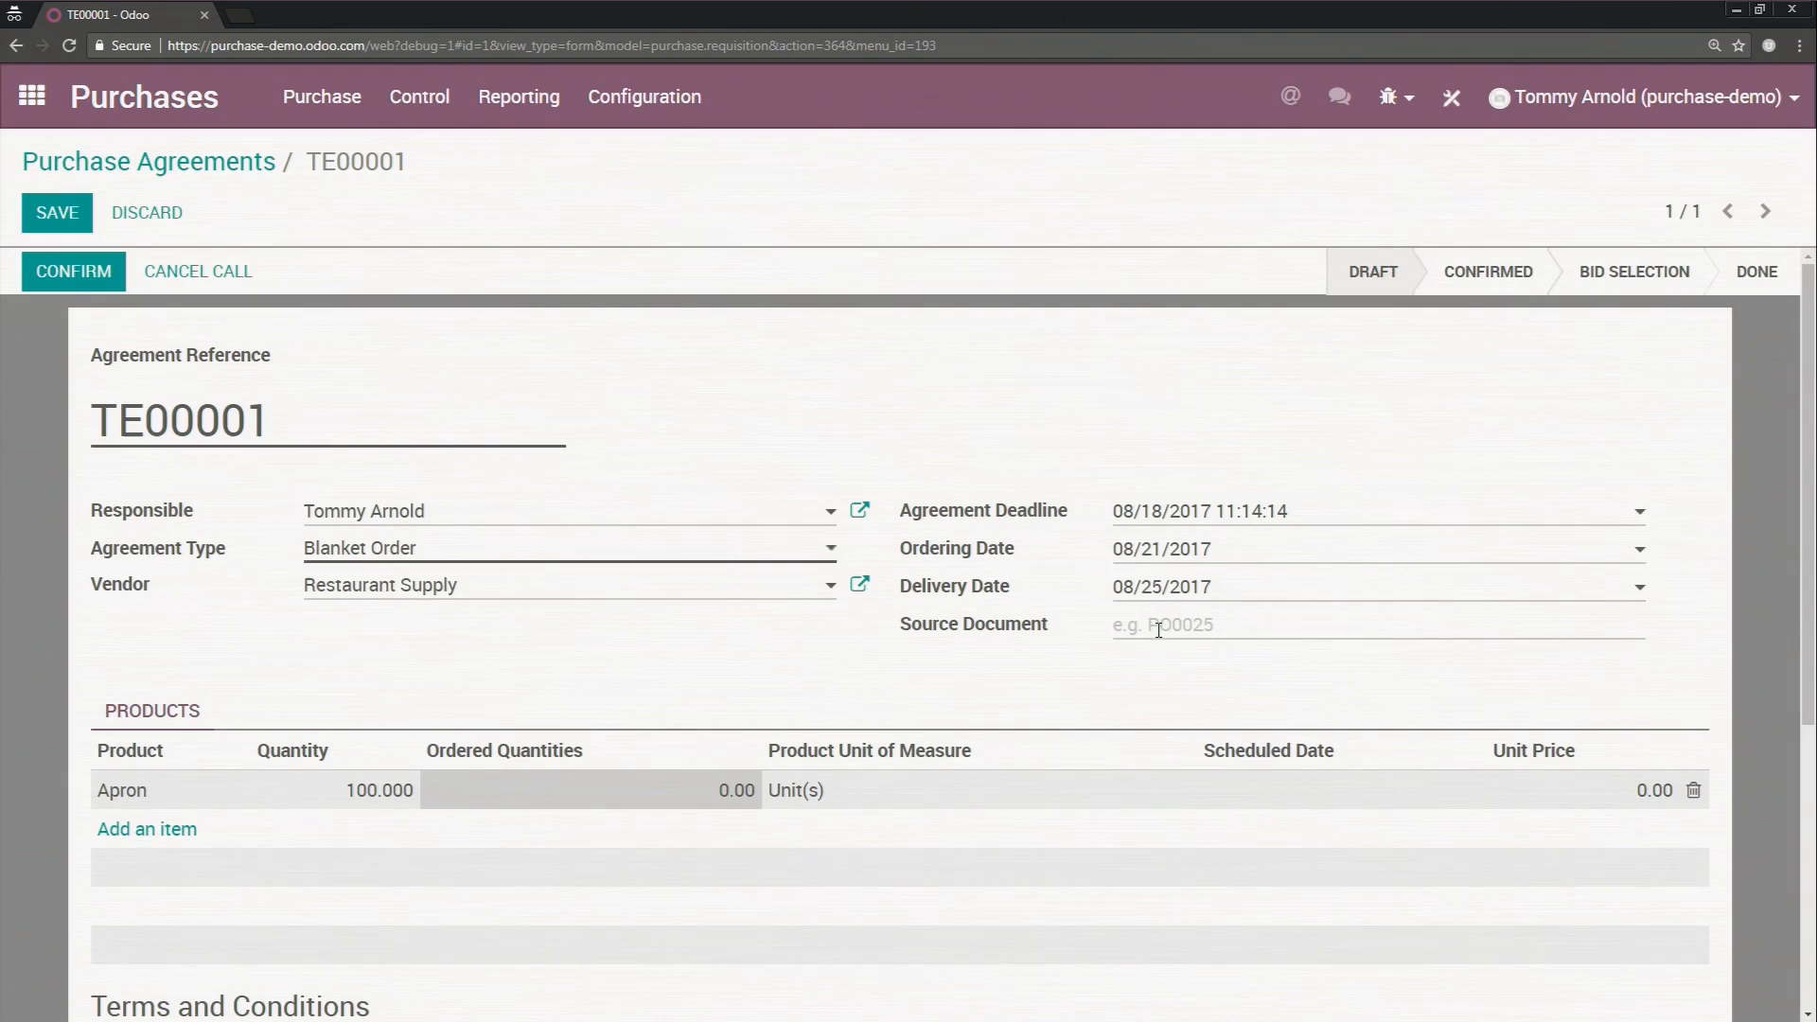
pyautogui.click(58, 214)
pyautogui.click(72, 274)
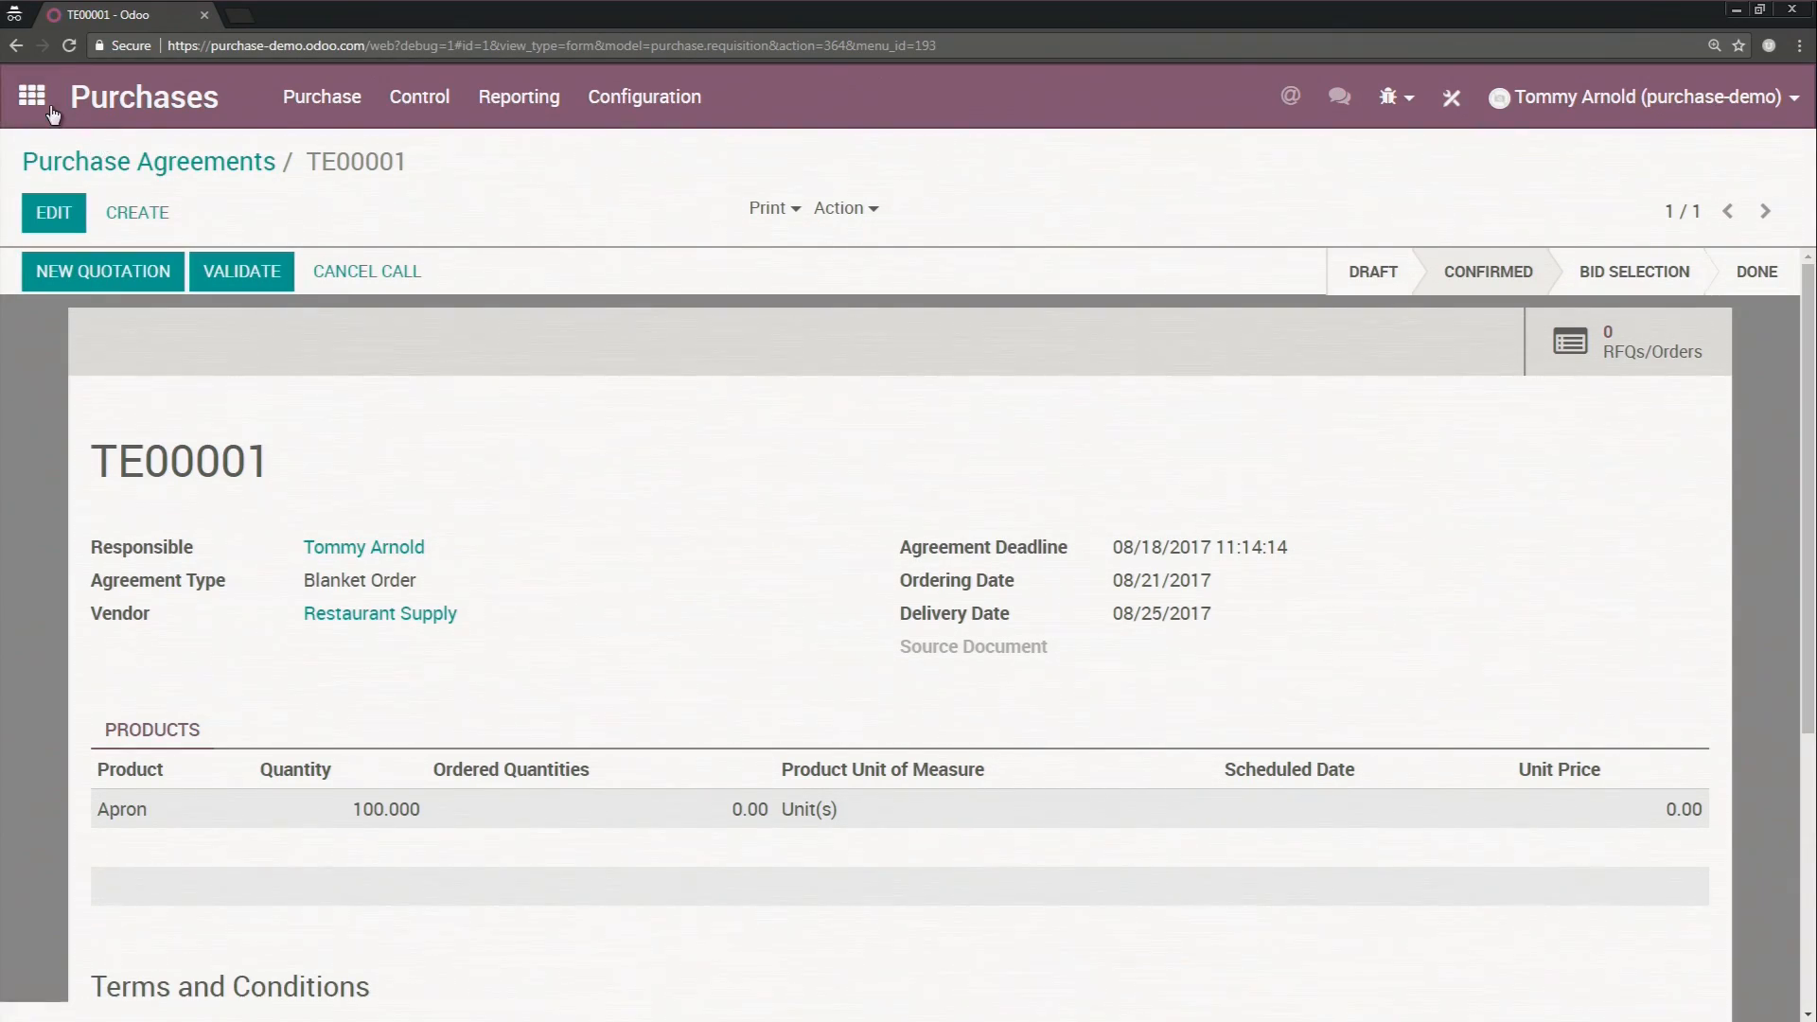
# Step: Open the Restaurant Supply record from the vendors list to view its details
pyautogui.click(328, 116)
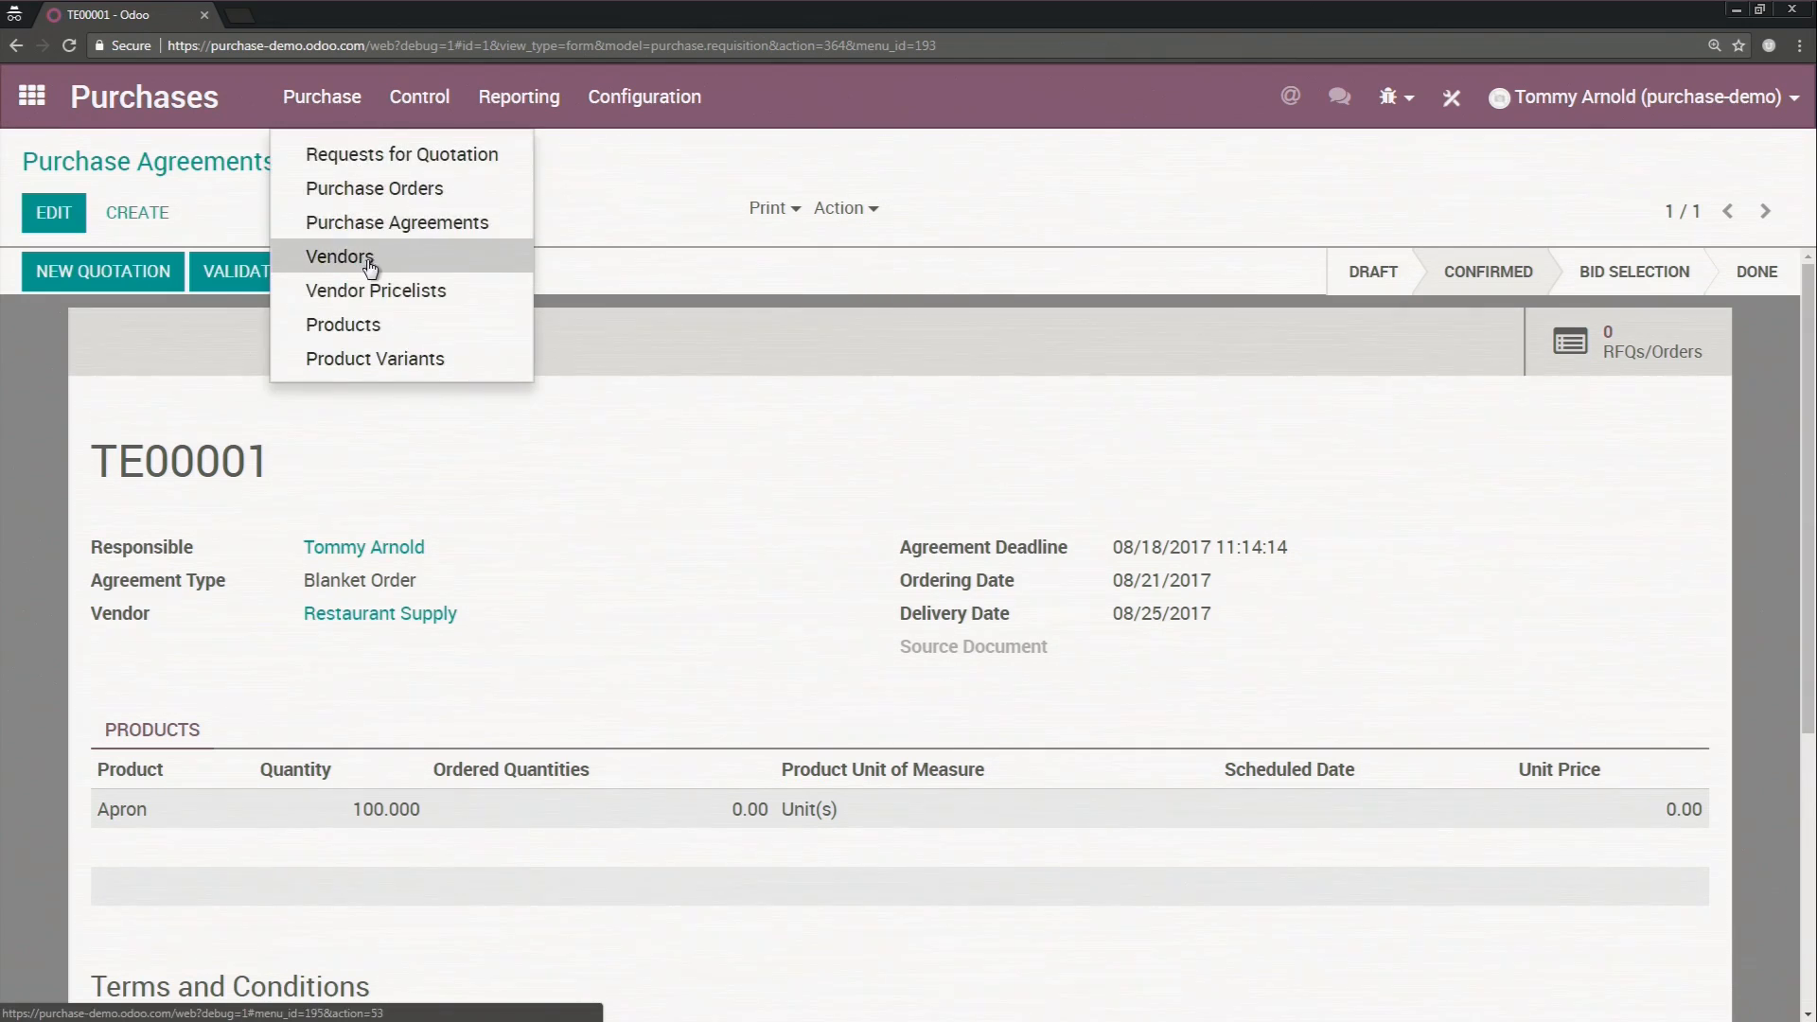
pyautogui.click(367, 257)
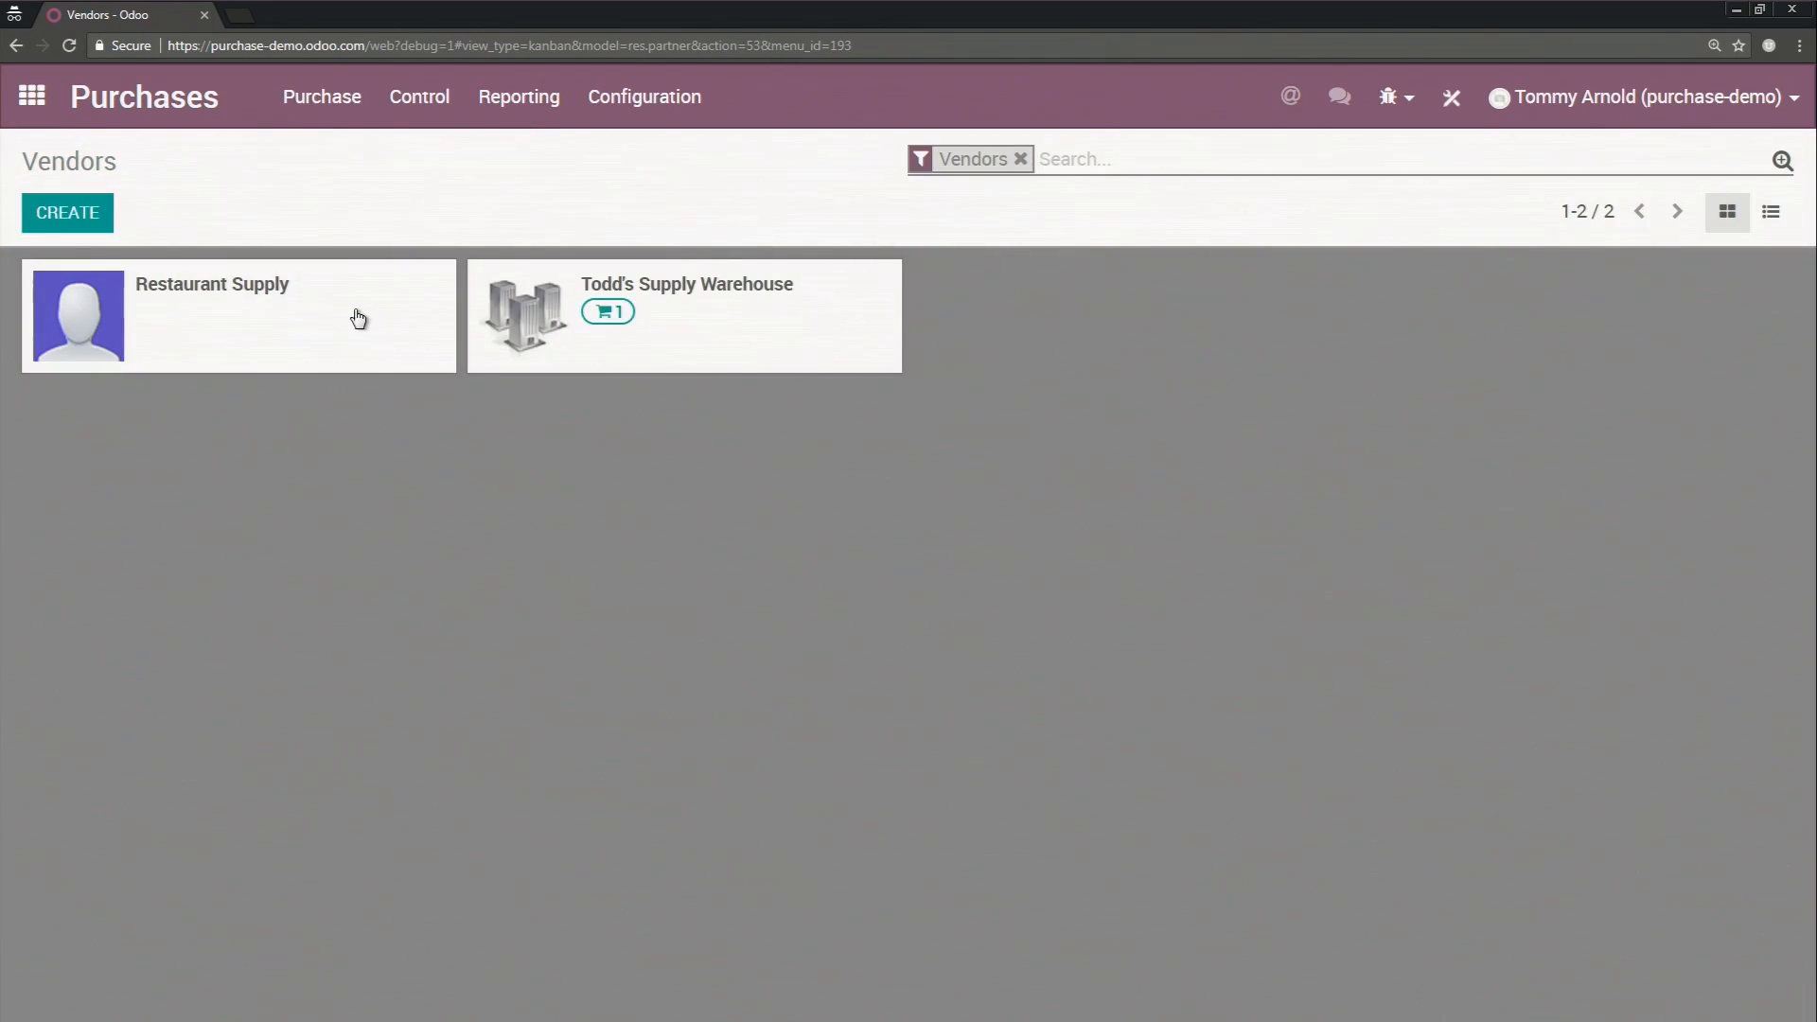
pyautogui.click(346, 359)
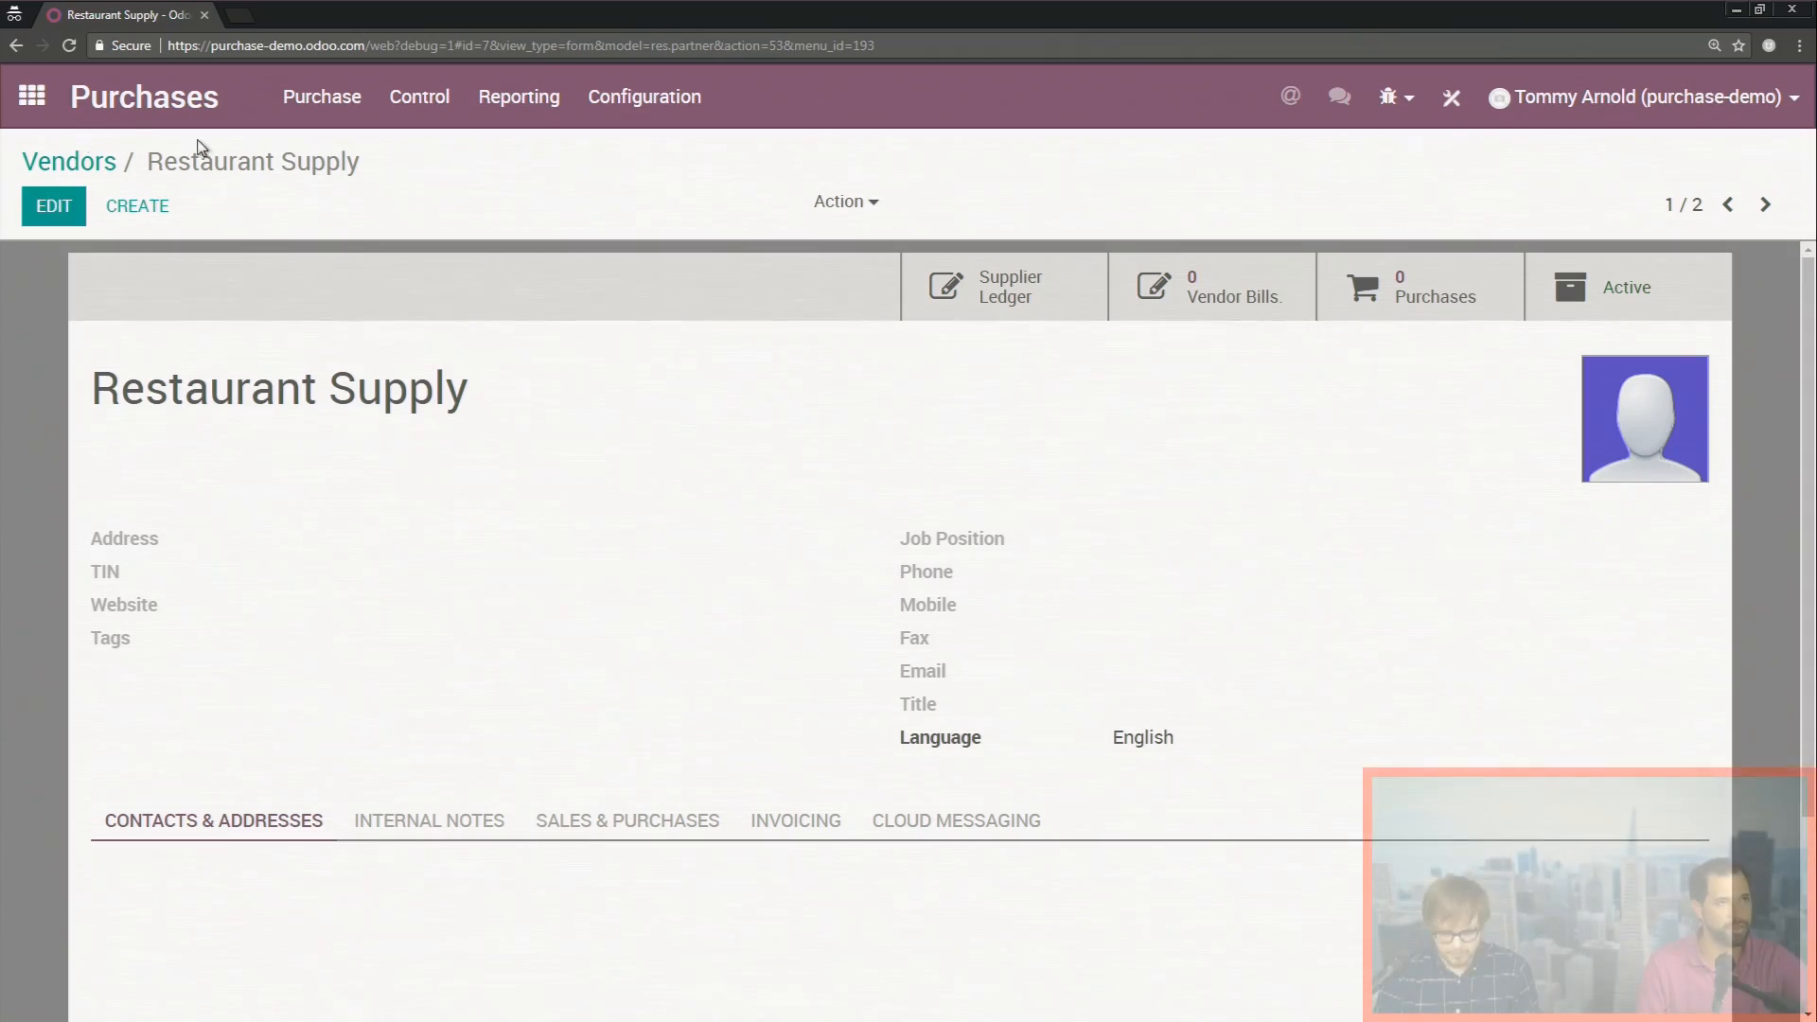
# Step: Send the message "fdsfadsfdsfdsfdsasdf" to the Restaurant Supply vendor's followers, discarding the request to complete the partner's details
pyautogui.scroll(-3, 799, 393)
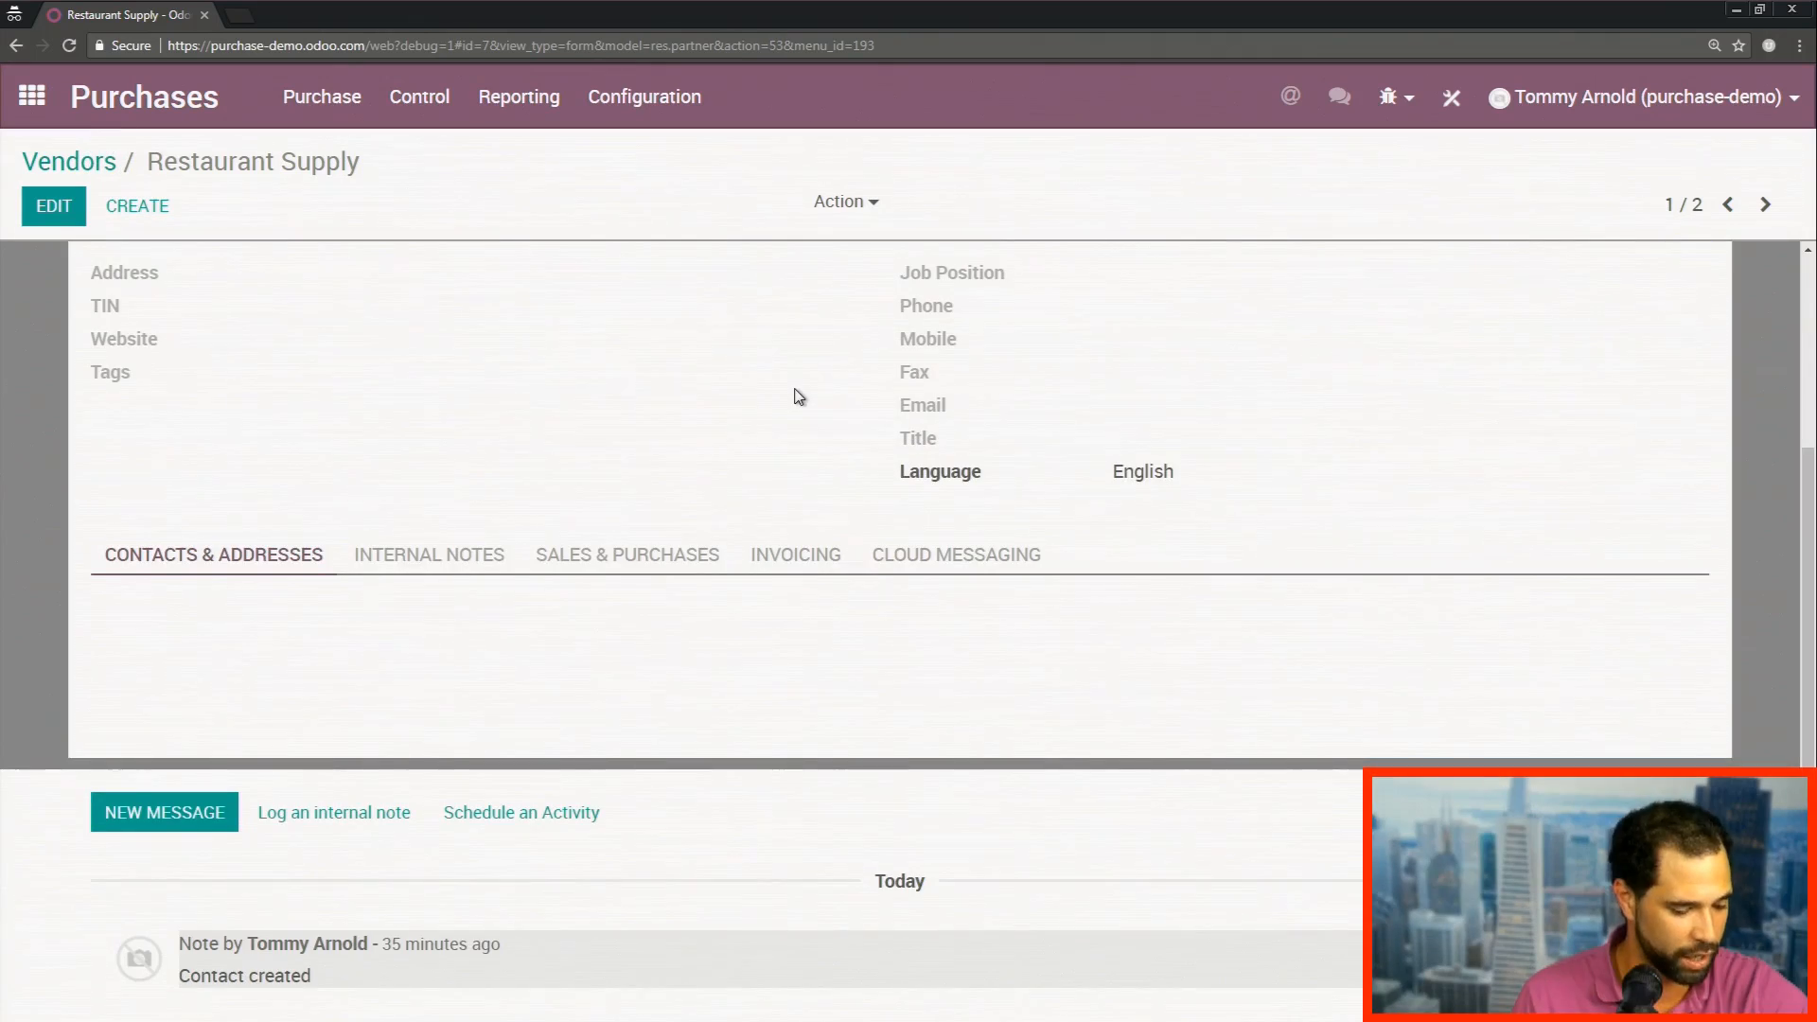
pyautogui.scroll(3, 722, 401)
pyautogui.scroll(-3, 718, 398)
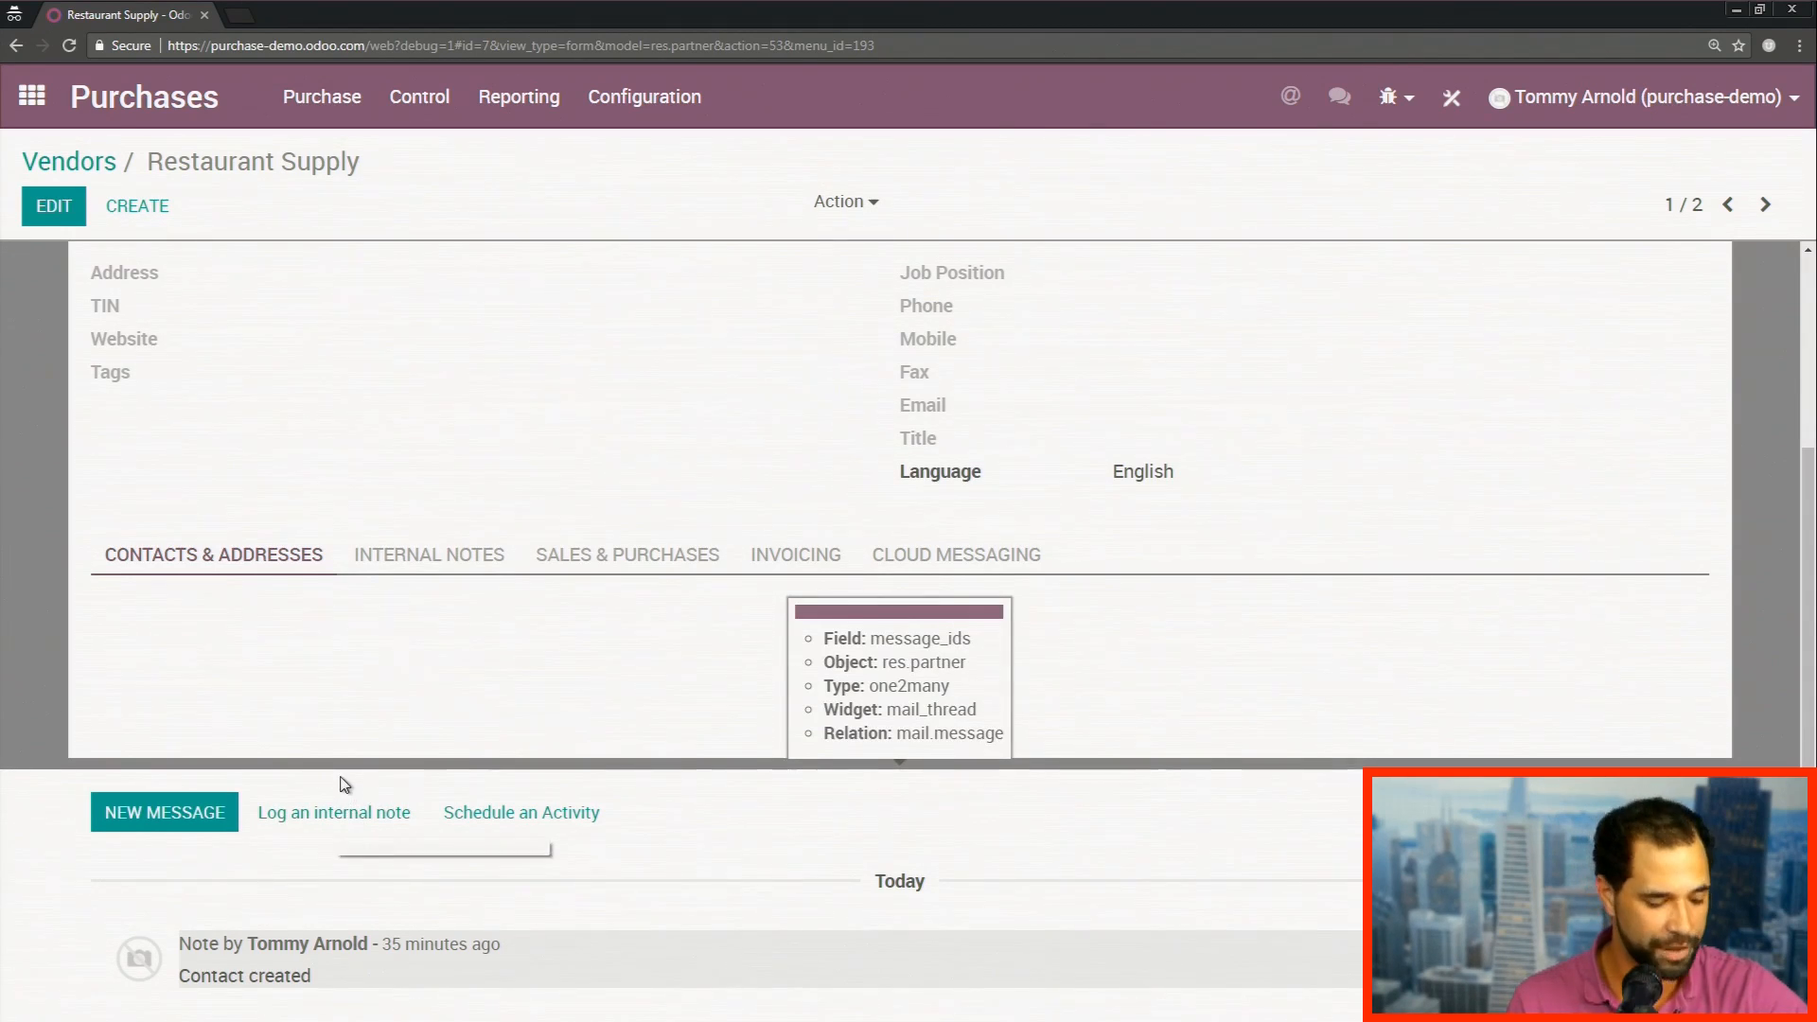
pyautogui.scroll(2, 357, 631)
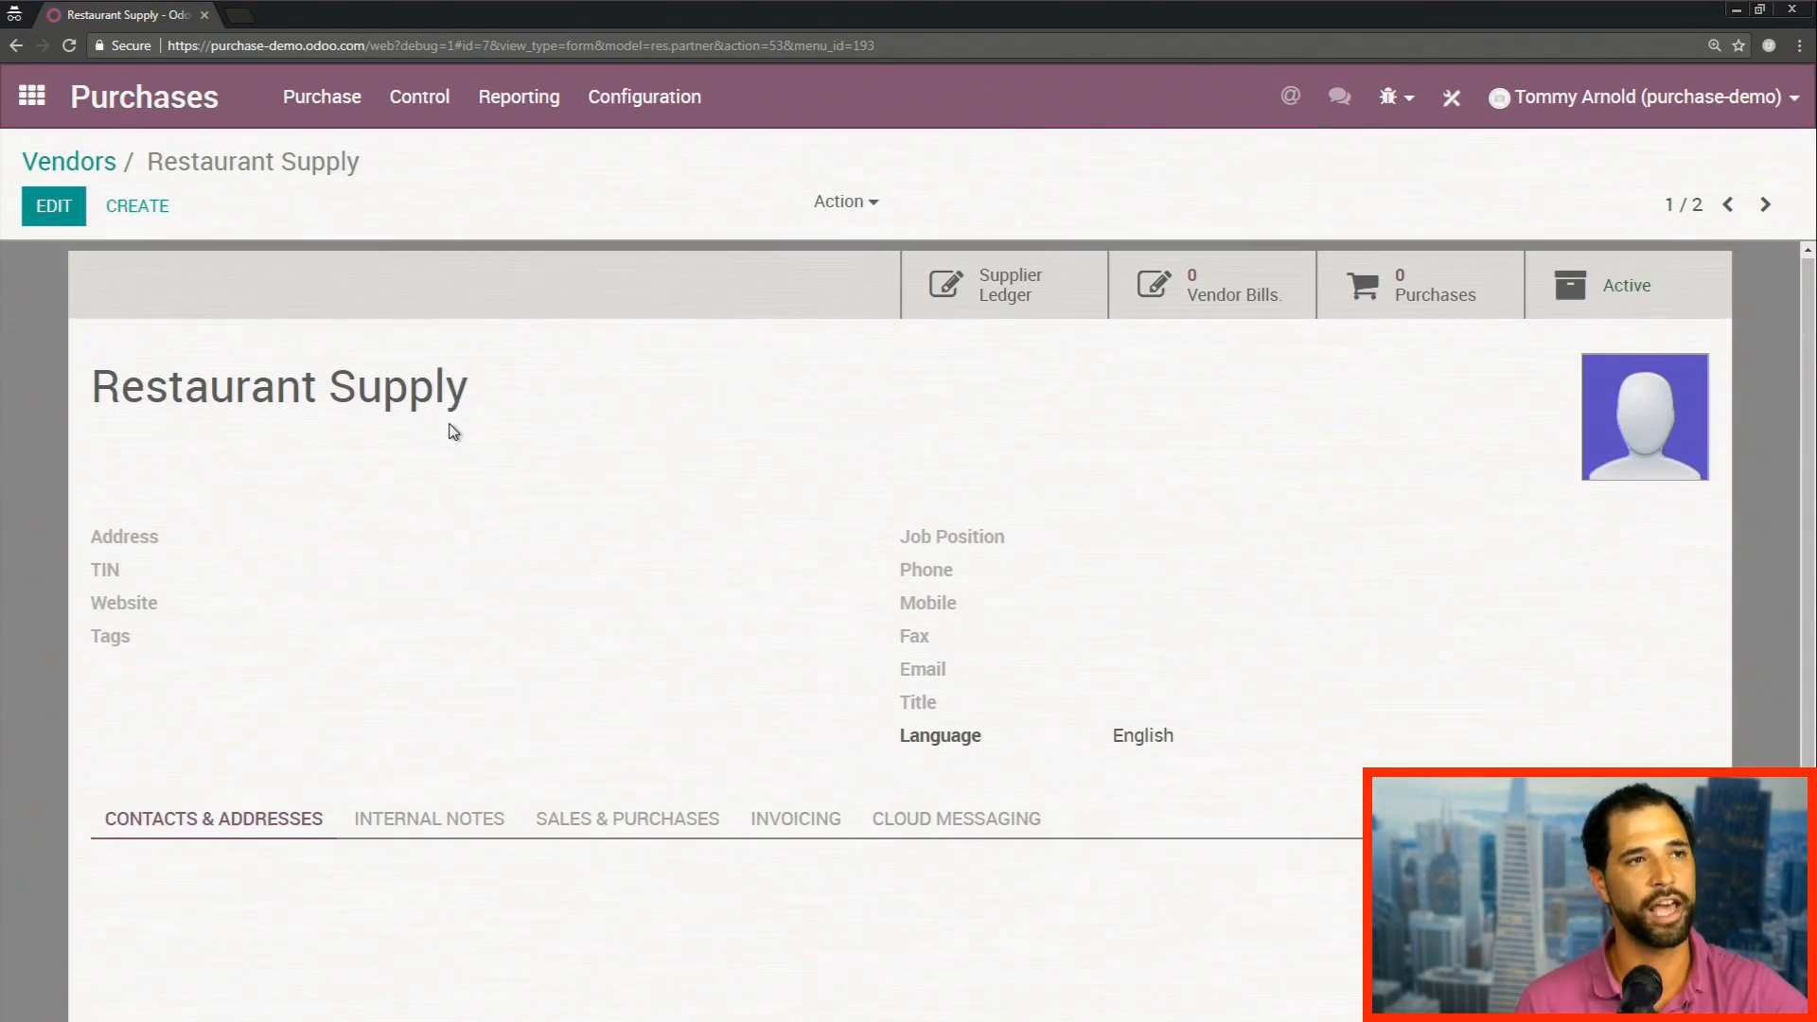
pyautogui.scroll(-3, 451, 430)
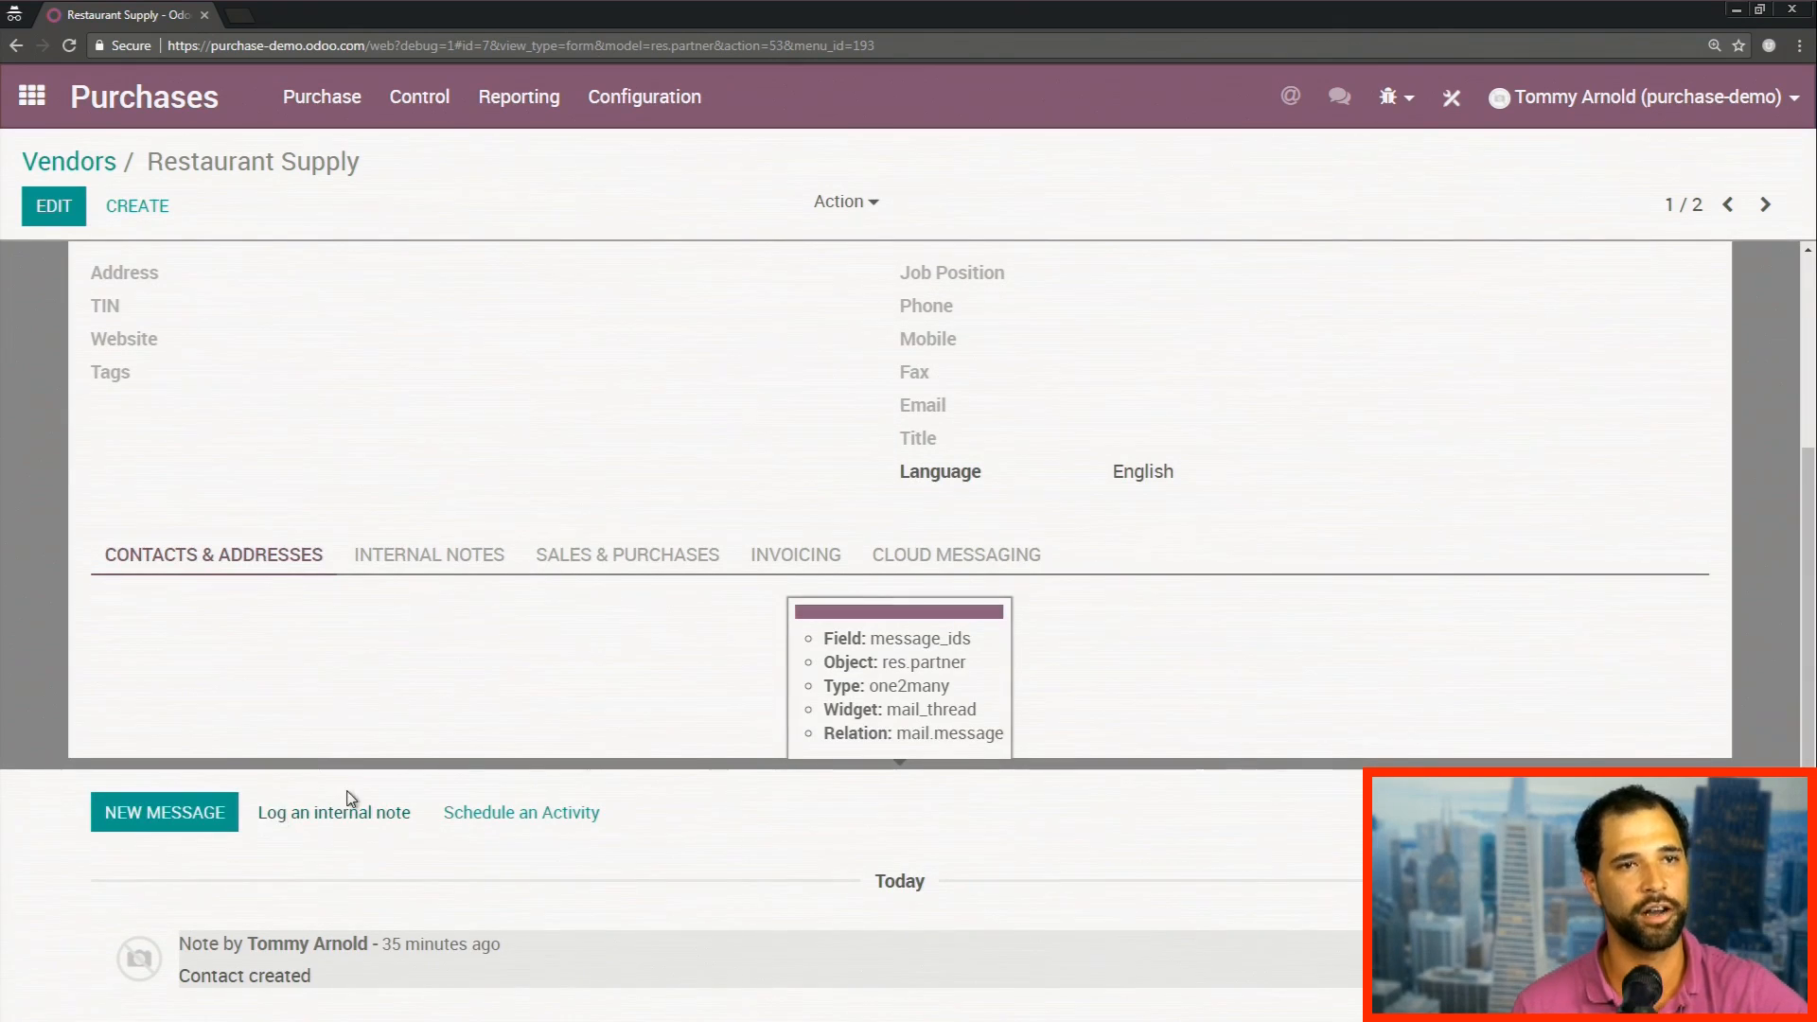
pyautogui.click(196, 814)
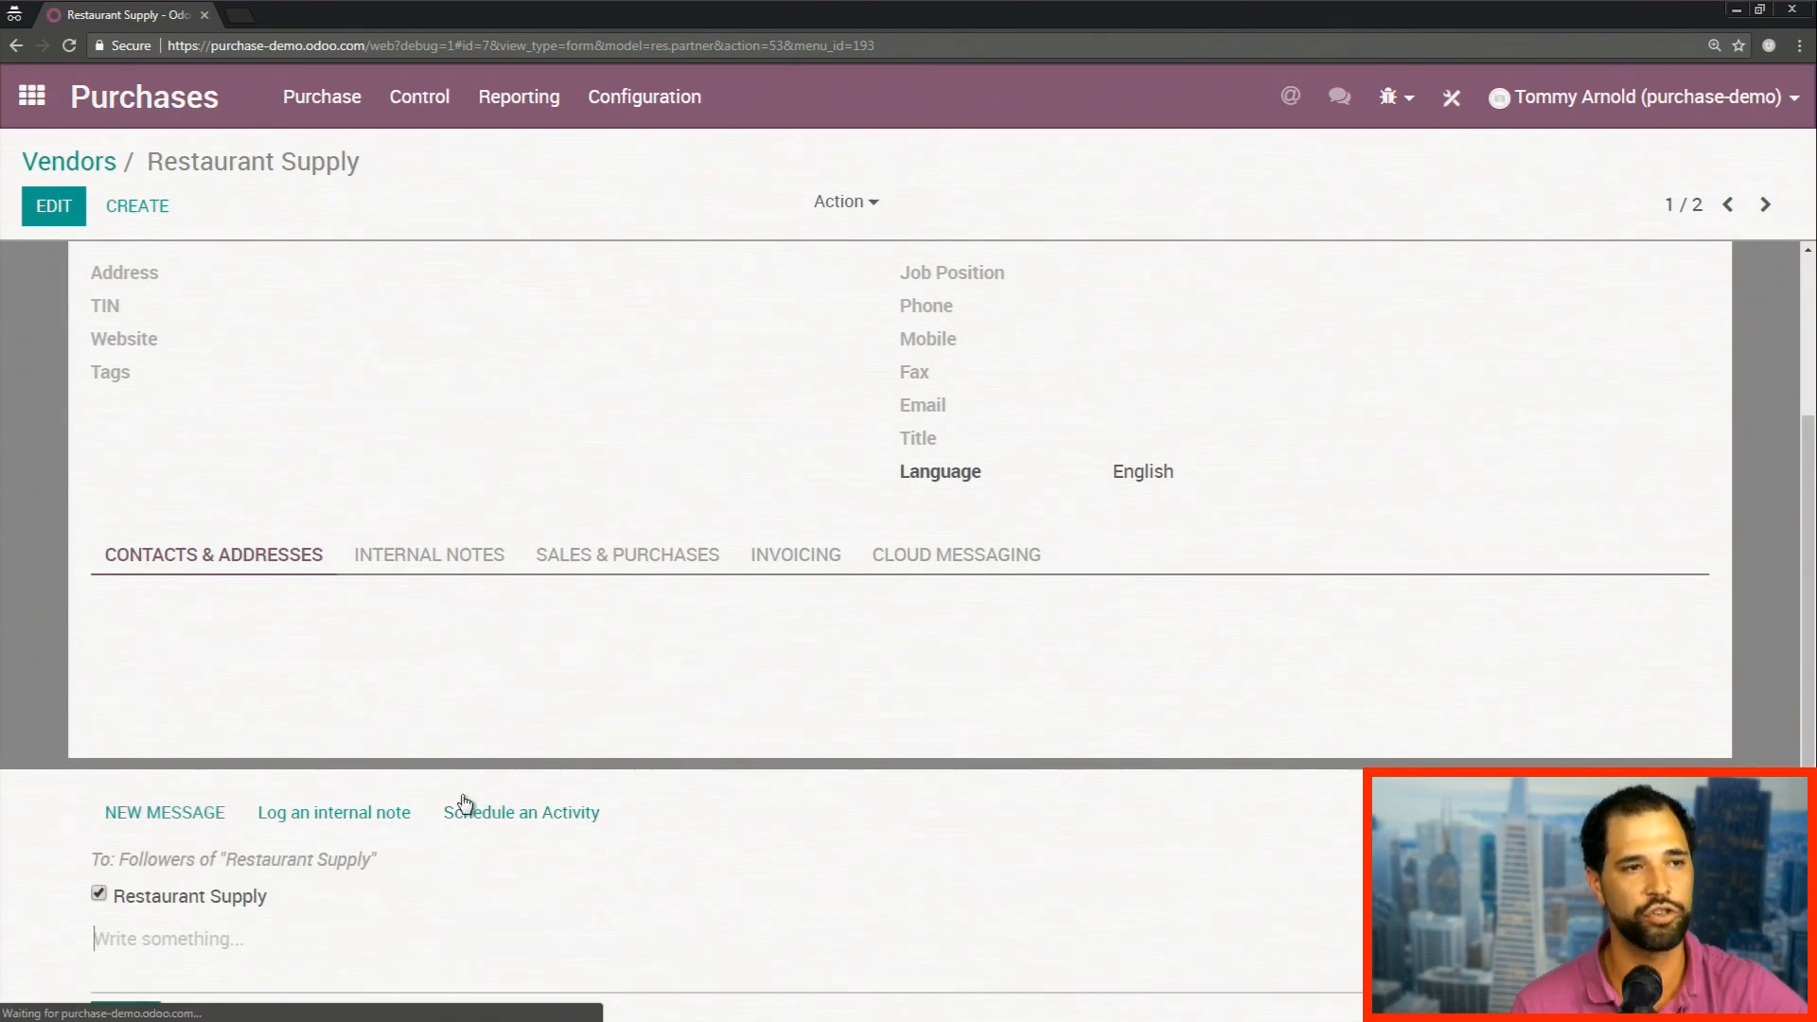
pyautogui.scroll(-2, 880, 816)
pyautogui.write('fdsfadsfdsfdsfdsasdf')
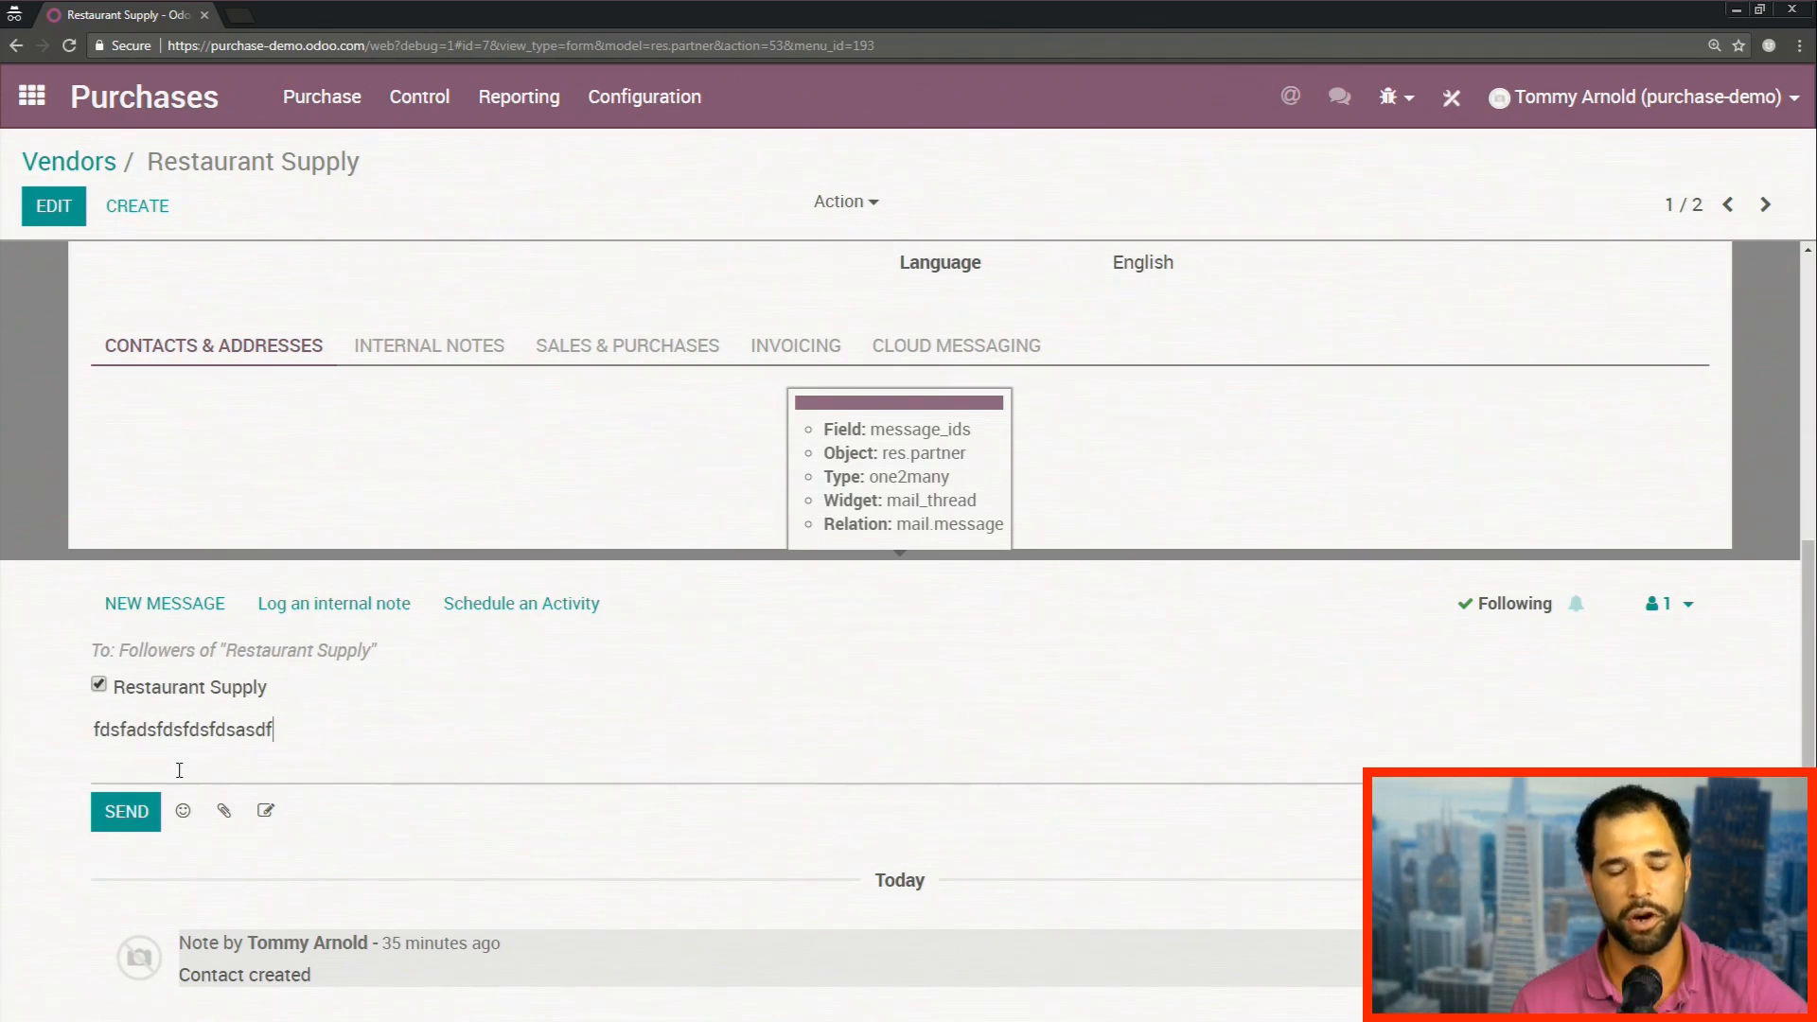
pyautogui.click(149, 810)
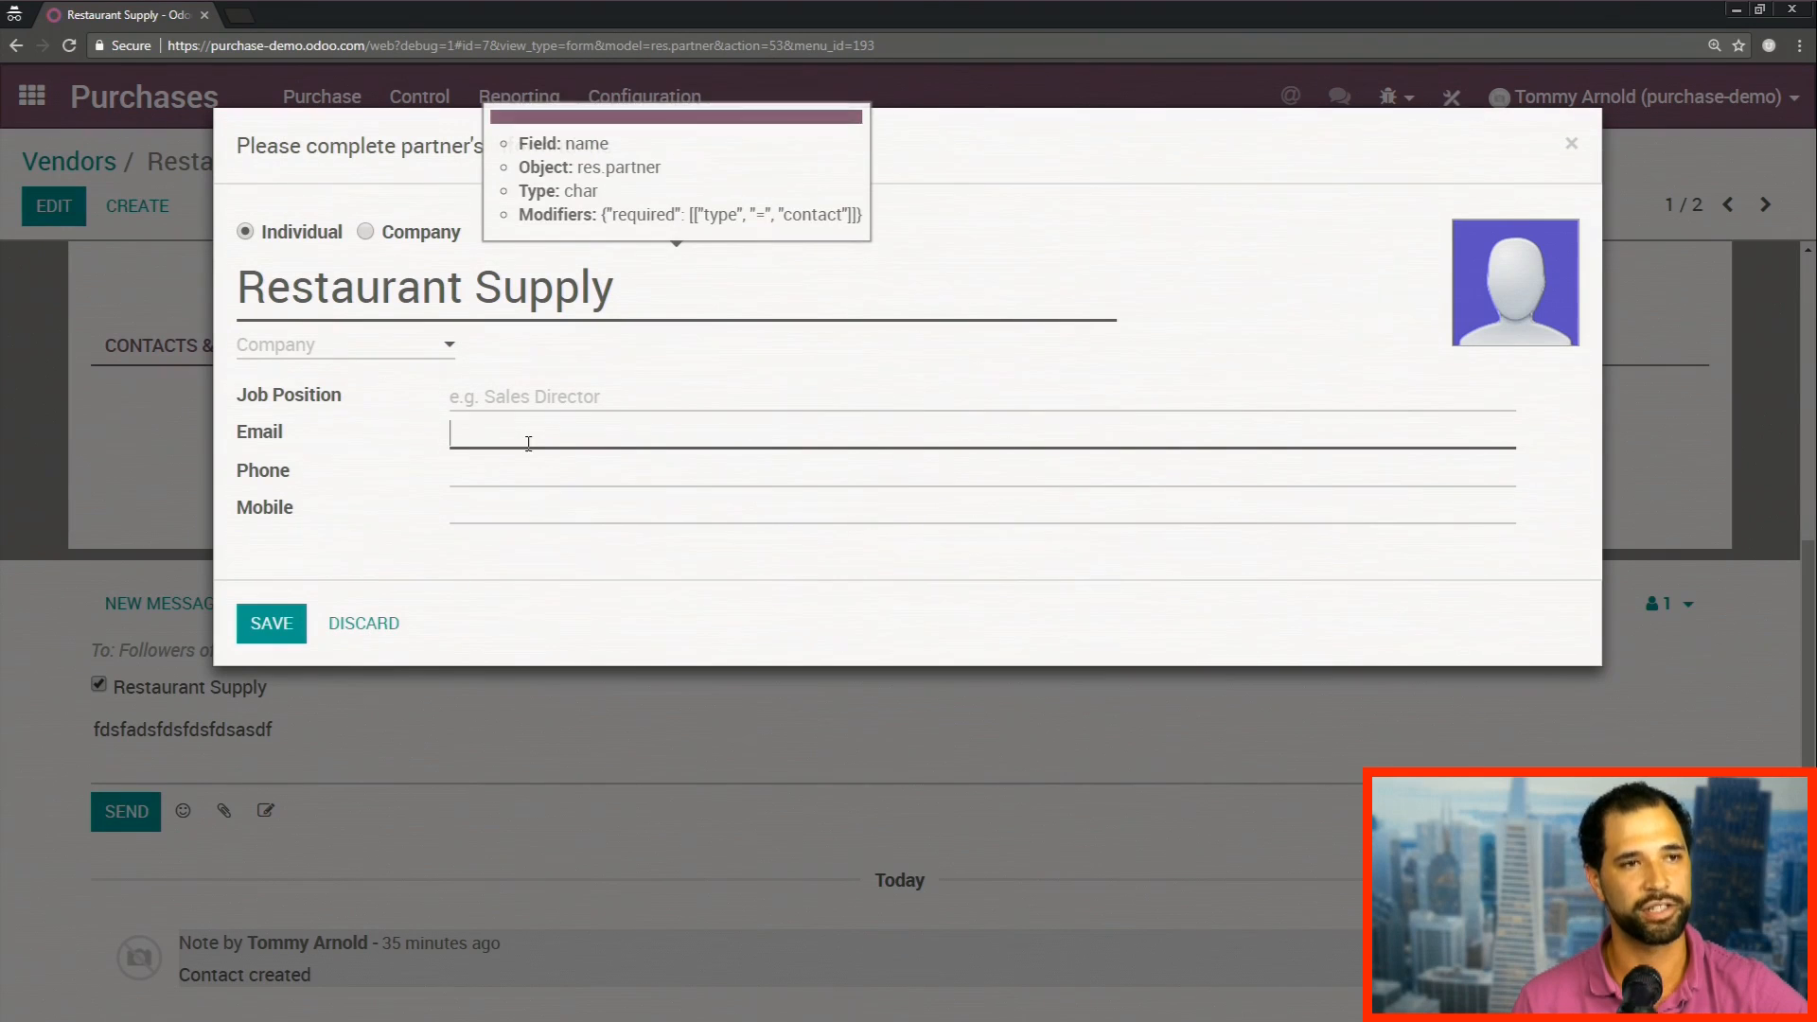
pyautogui.click(388, 622)
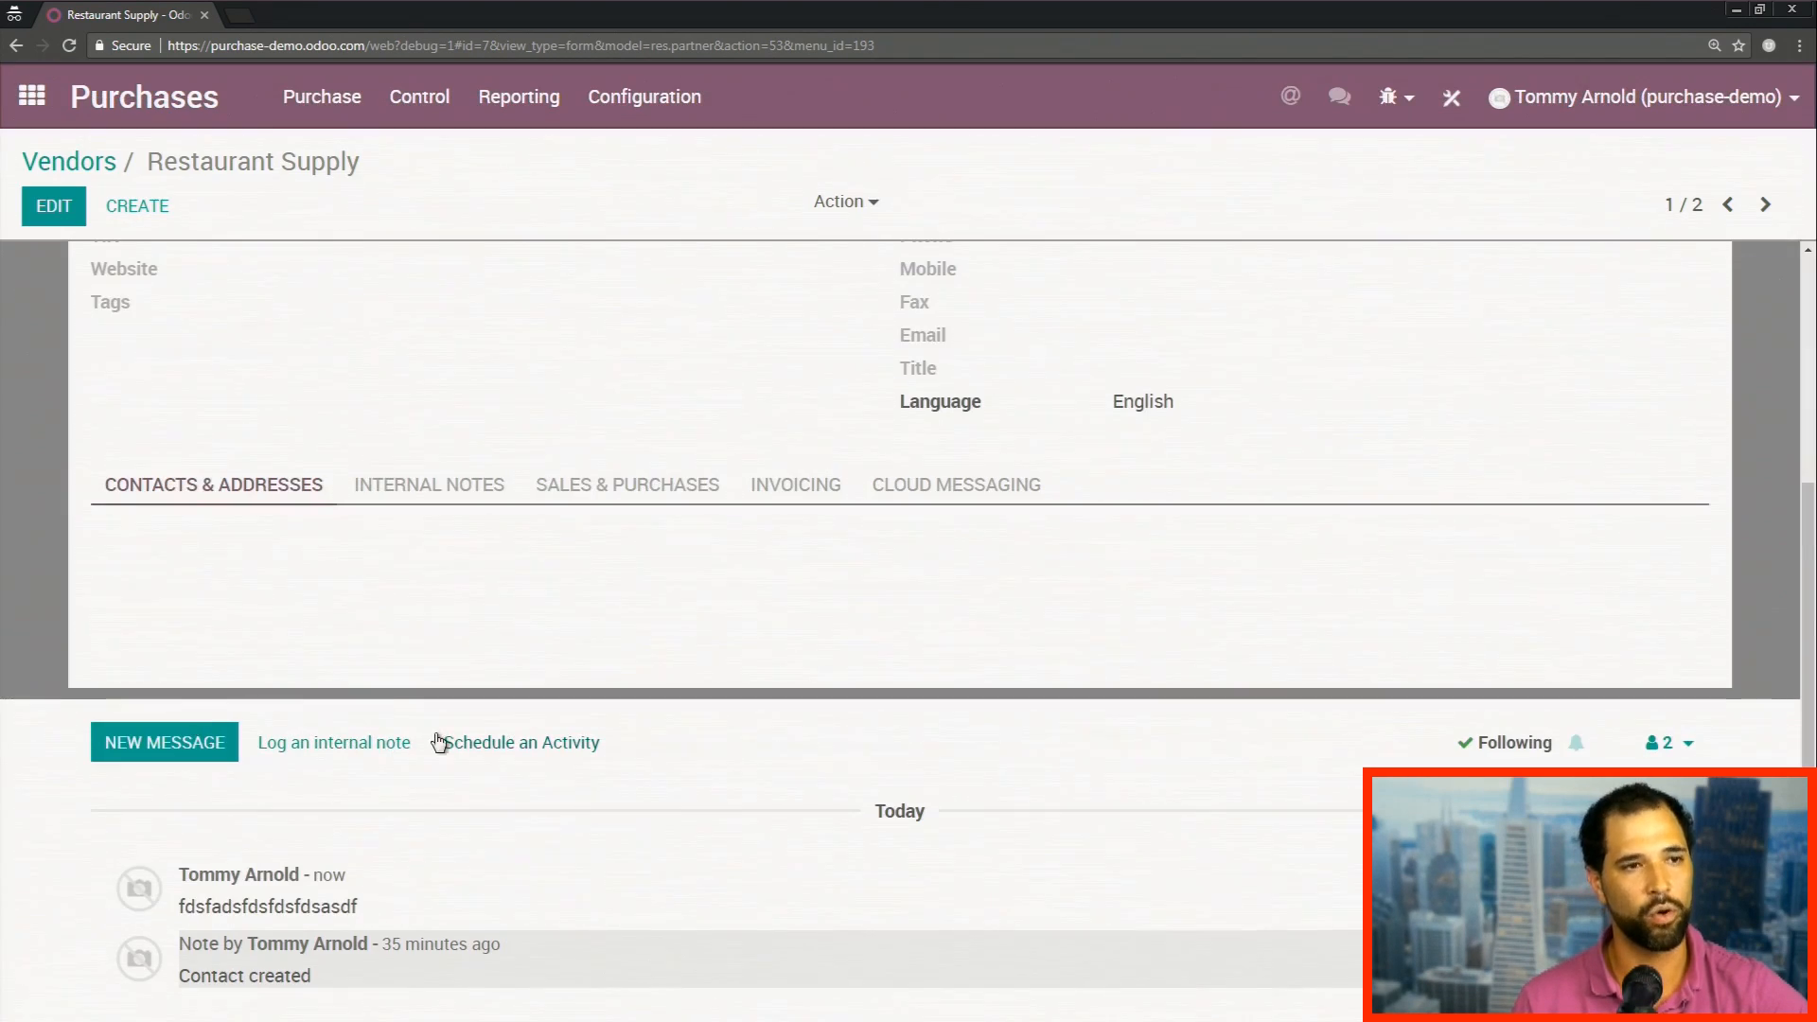
# Step: Log the internal note "This vendor does not like to sell their shoes at a discount" on the Restaurant Supply record
pyautogui.click(324, 744)
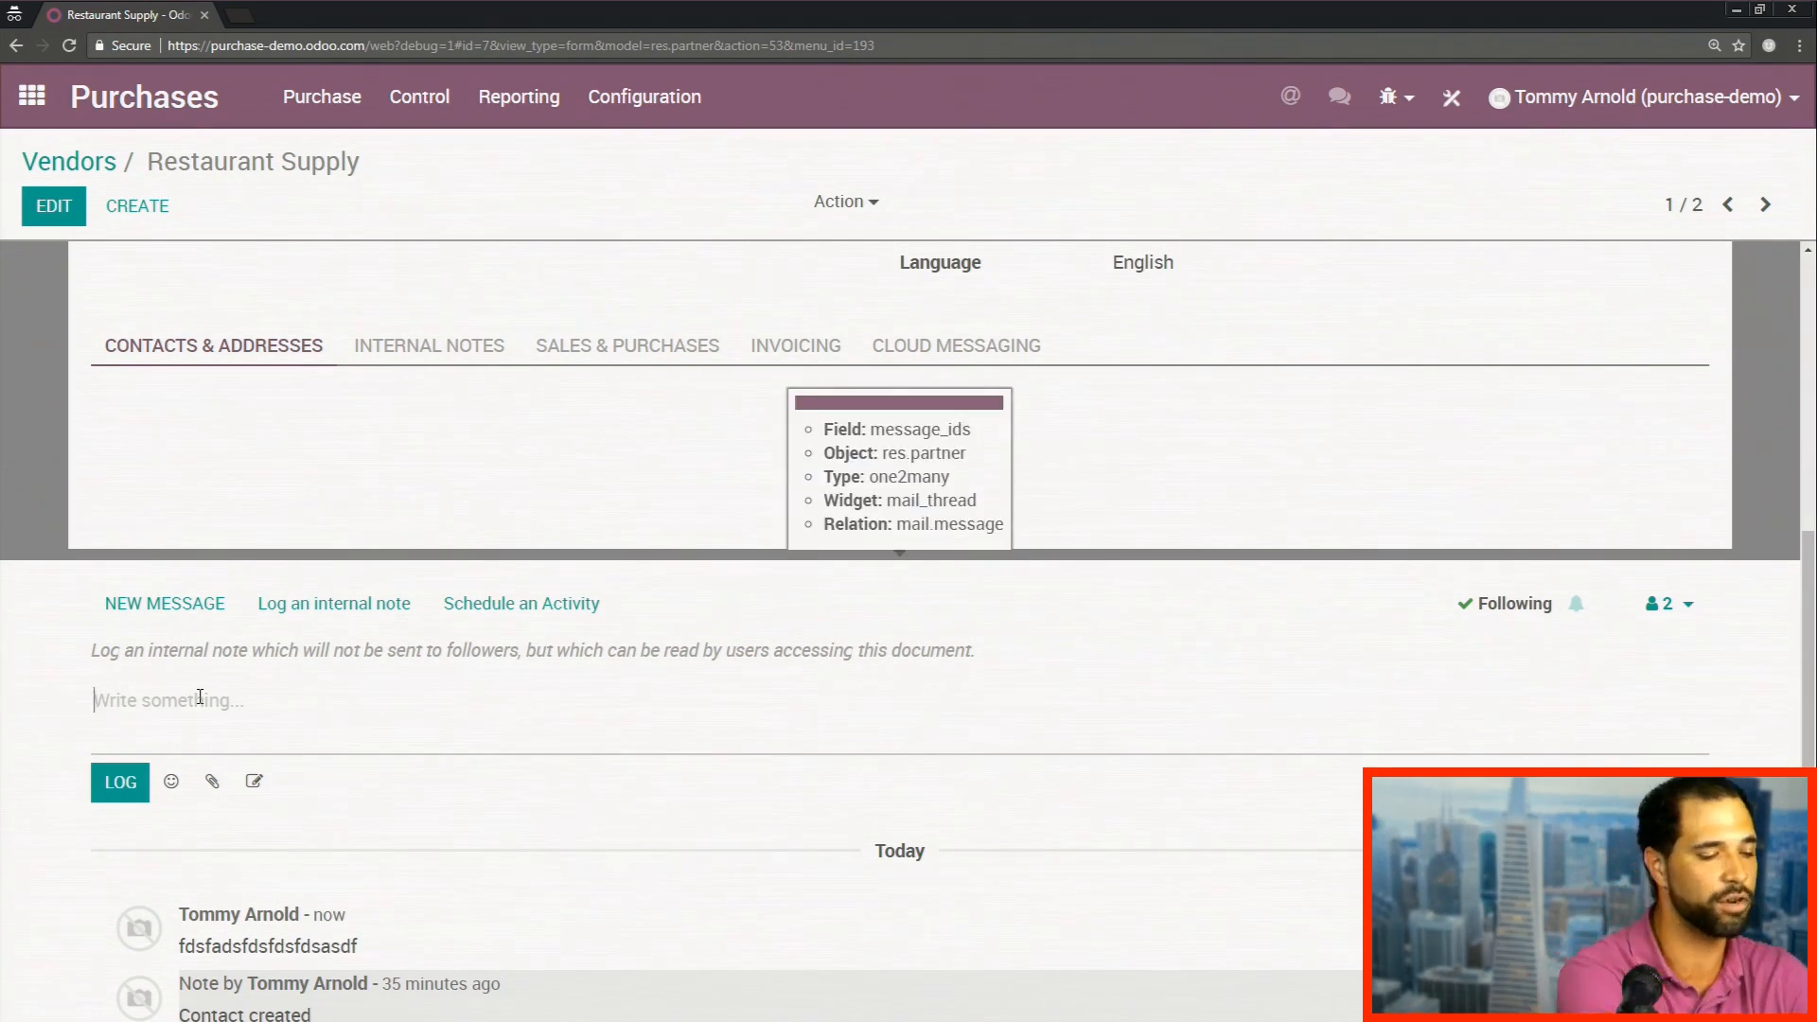
pyautogui.write('T')
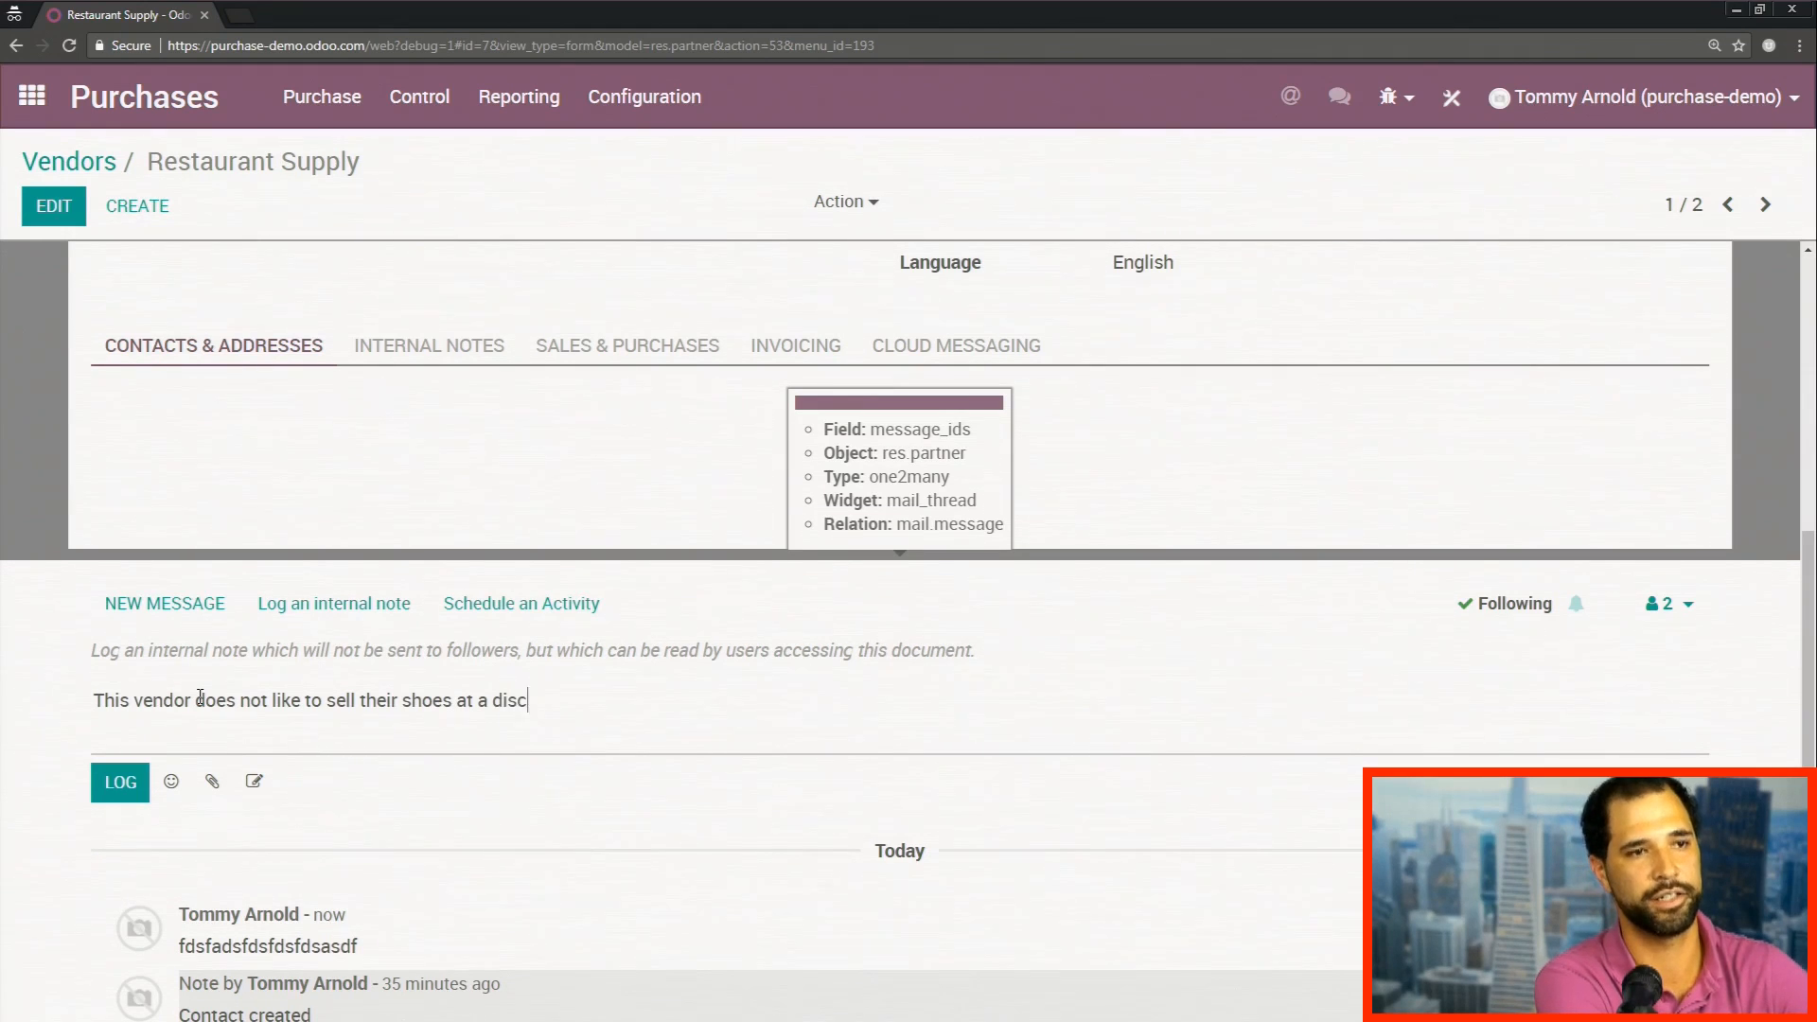
pyautogui.click(97, 790)
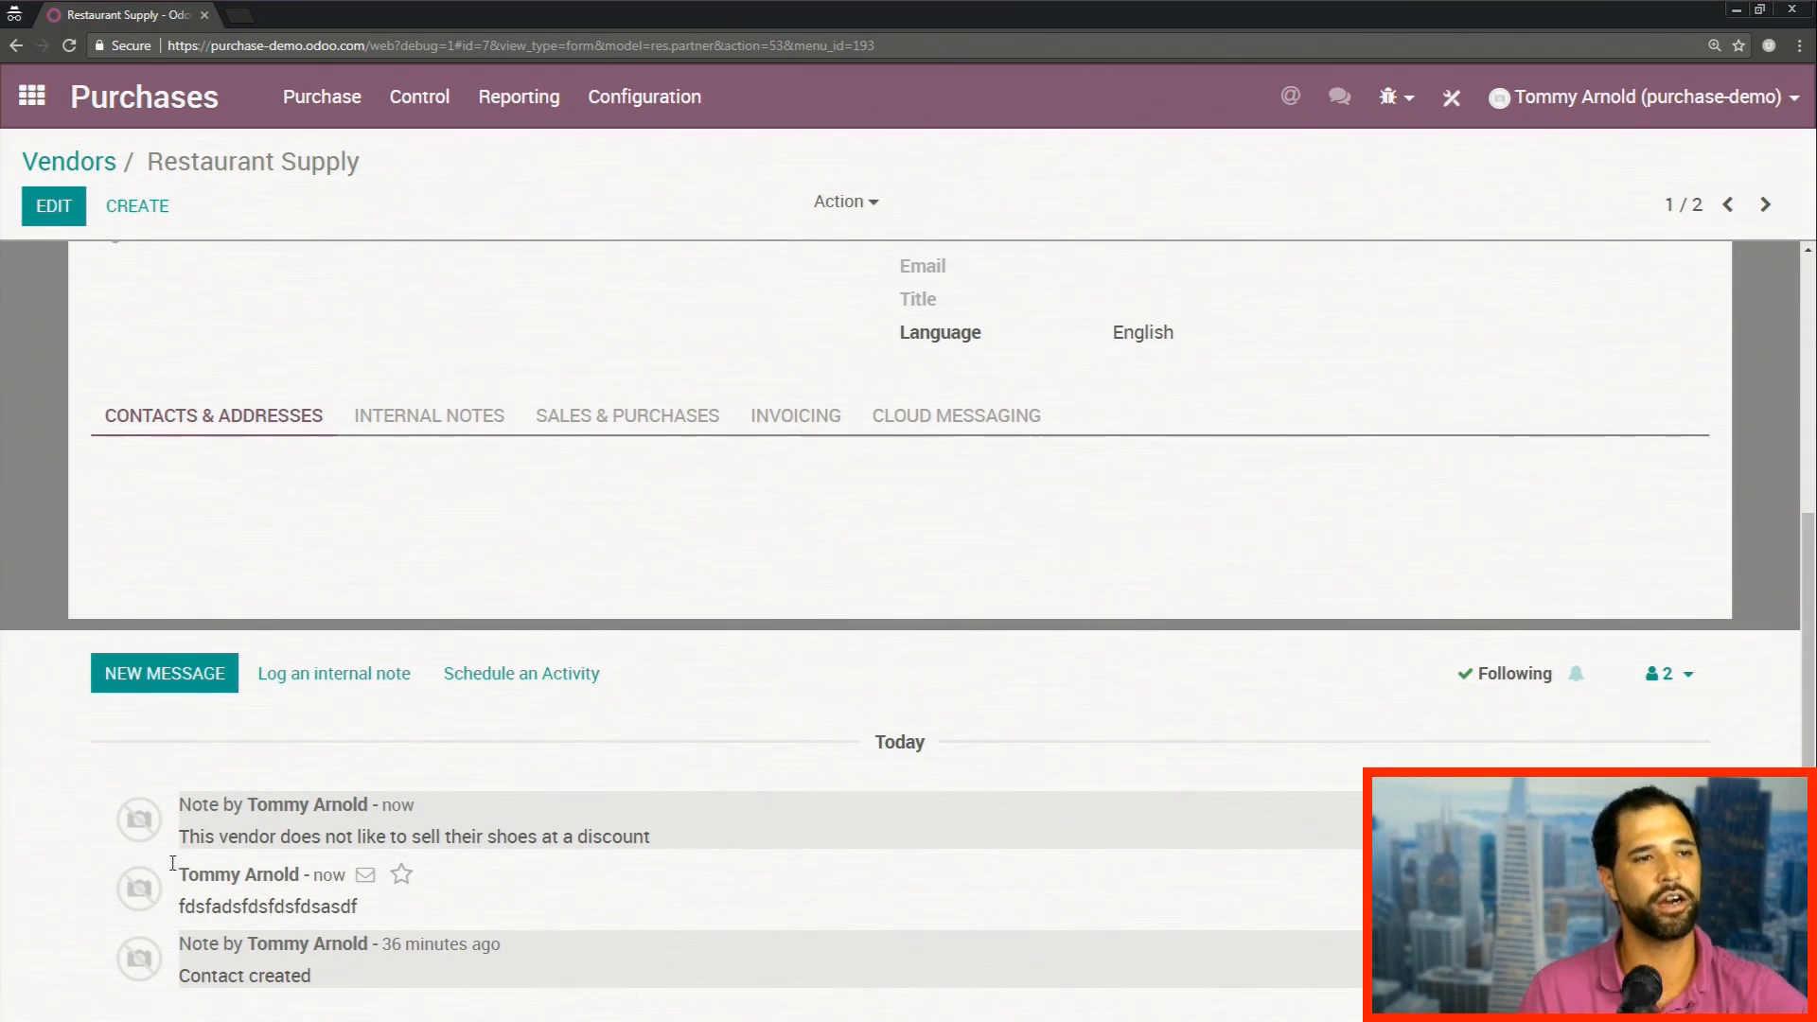
pyautogui.moveTo(180, 837); pyautogui.dragTo(722, 839)
pyautogui.moveTo(377, 806); pyautogui.dragTo(437, 816)
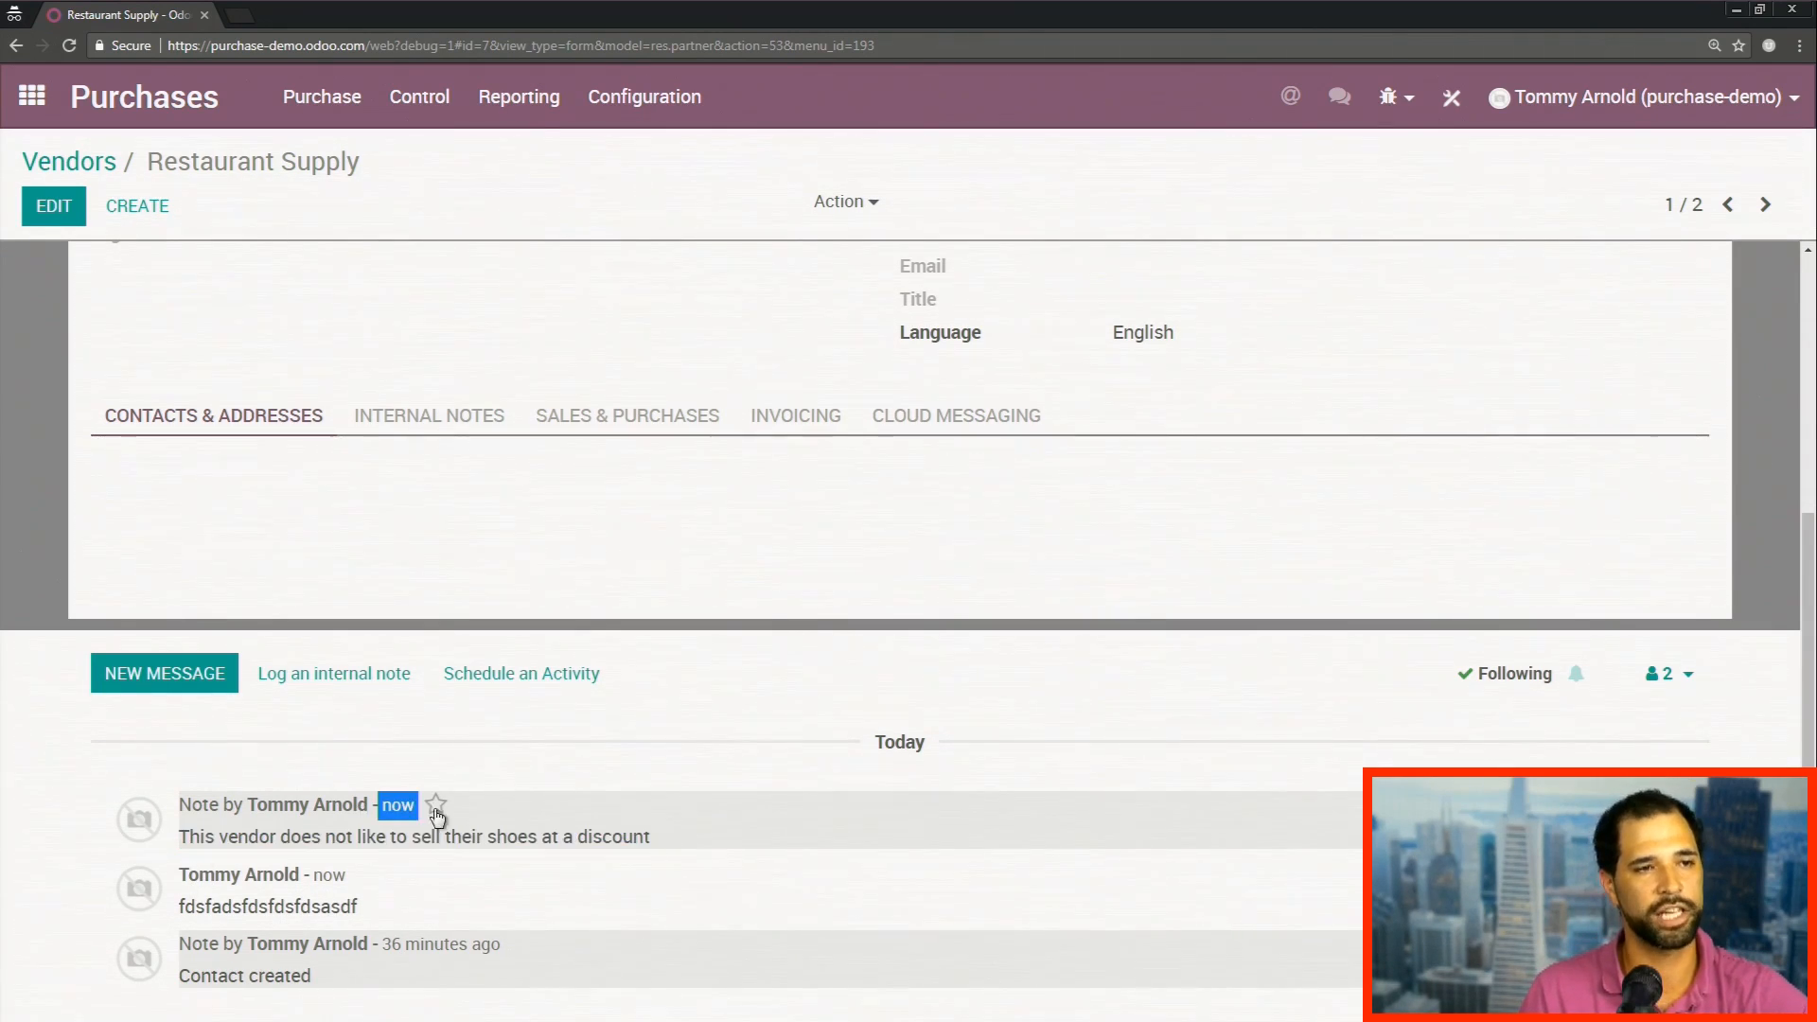
pyautogui.moveTo(180, 837); pyautogui.dragTo(758, 822)
pyautogui.click(762, 824)
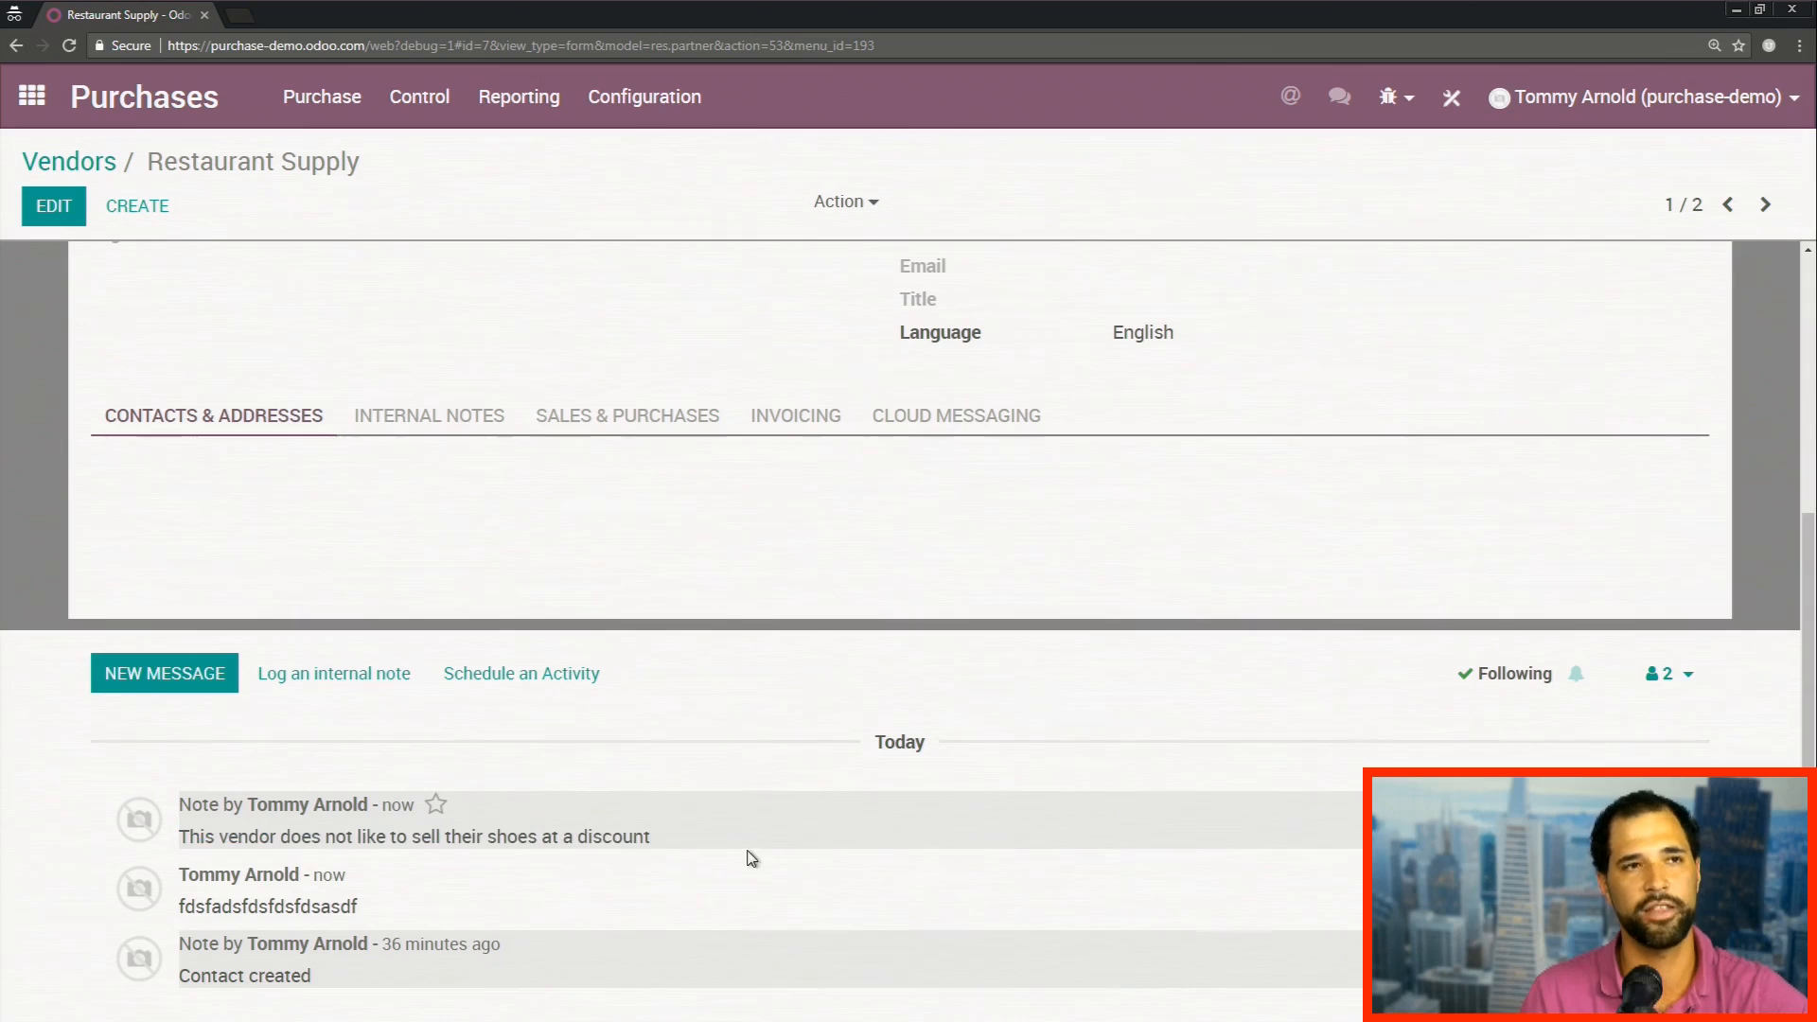
# Step: Return to the vendors list and reopen Restaurant Supply to review its message and note history
pyautogui.scroll(5, 745, 854)
pyautogui.click(71, 161)
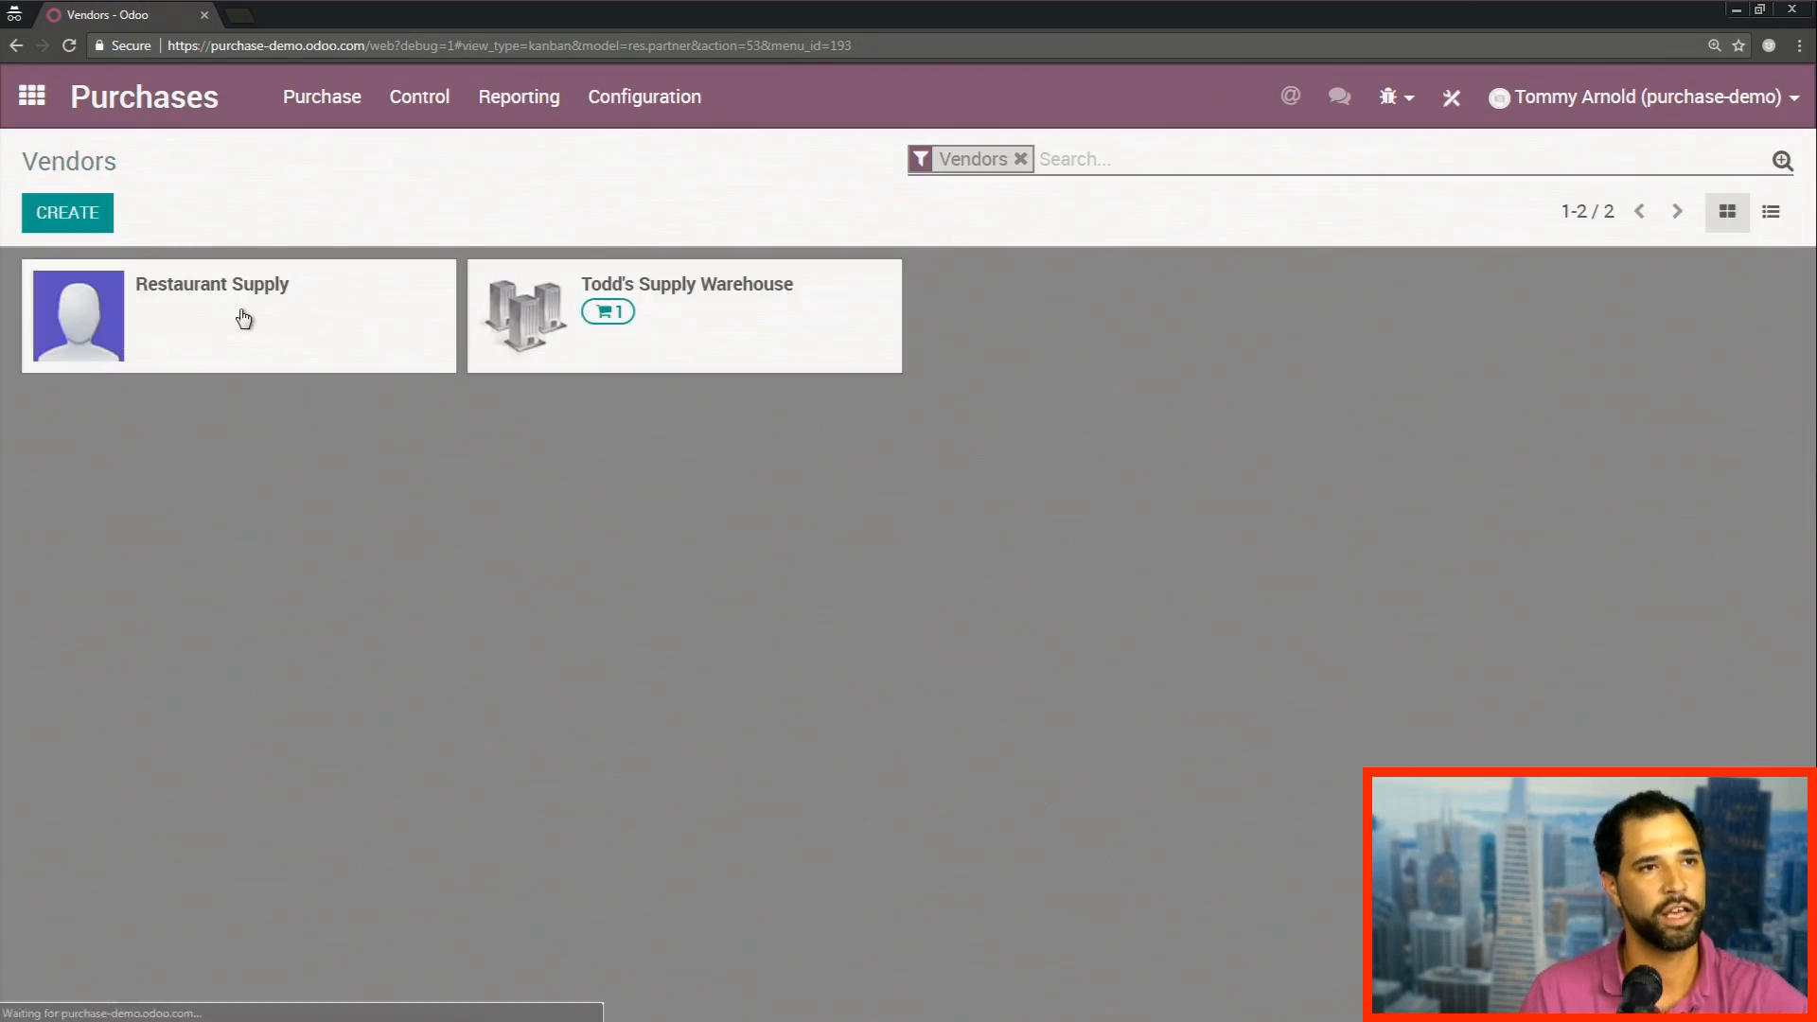
pyautogui.click(259, 315)
pyautogui.scroll(-4, 402, 562)
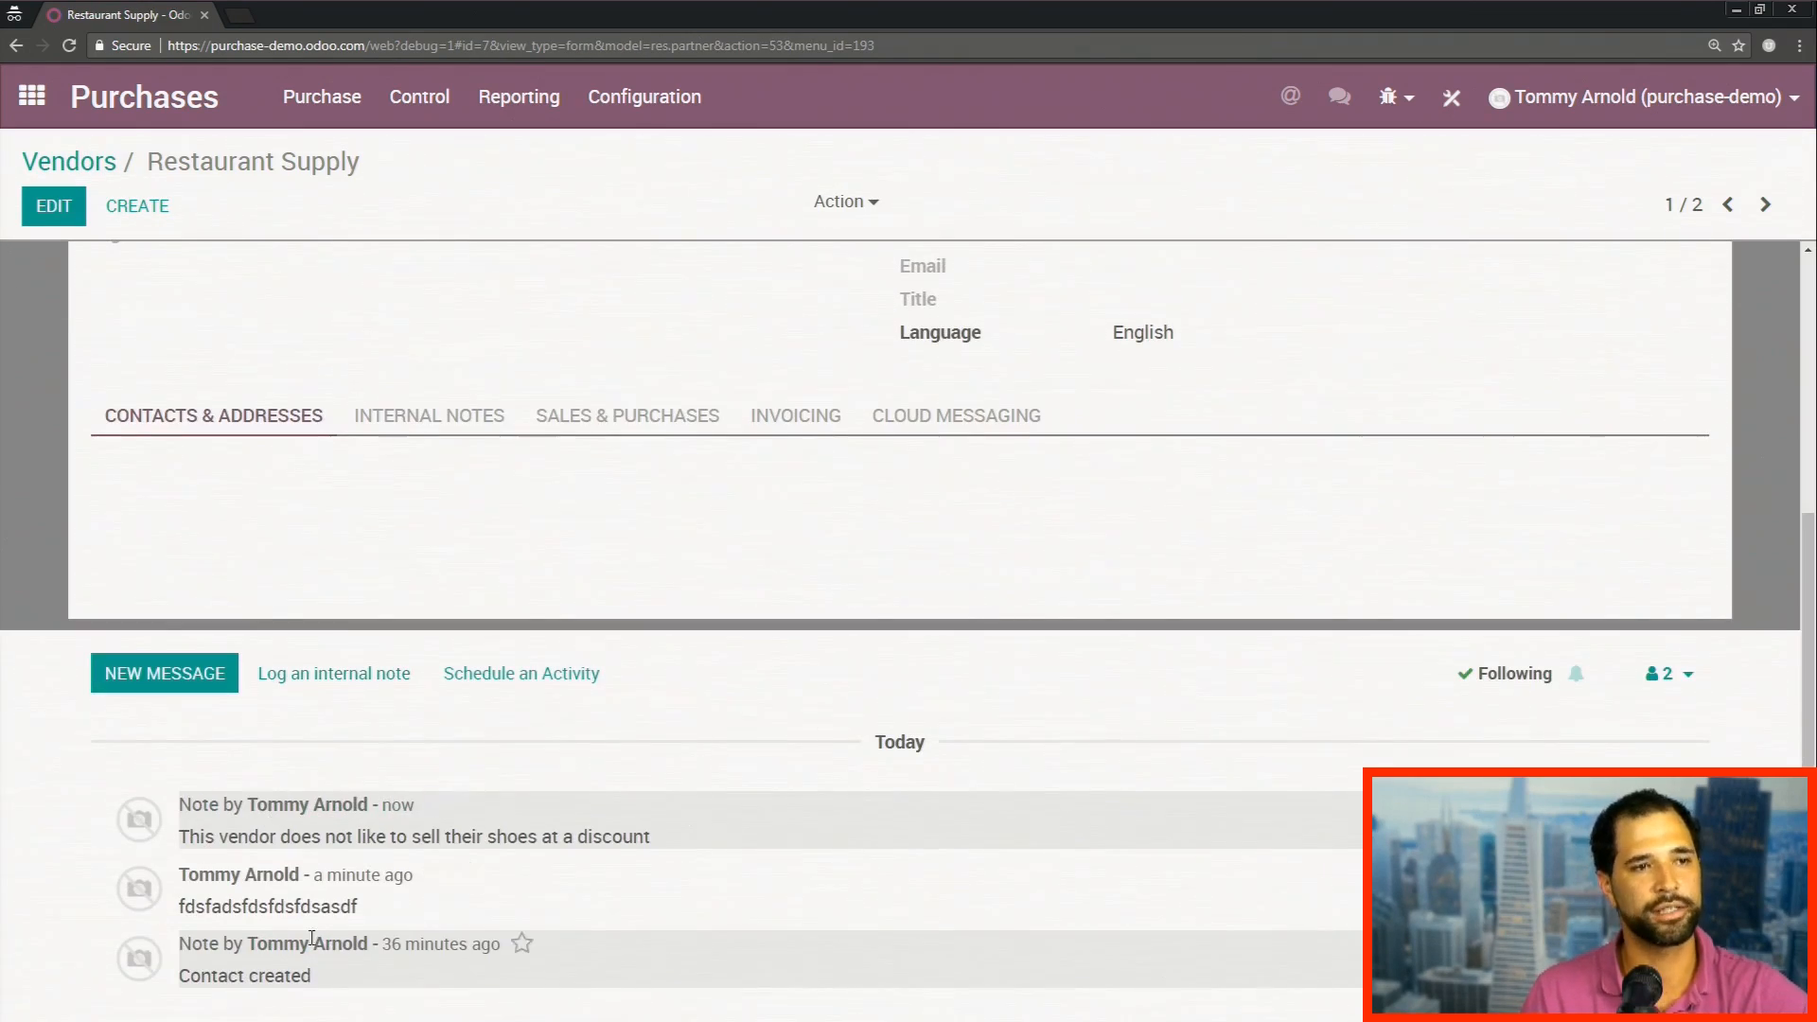
pyautogui.moveTo(384, 867)
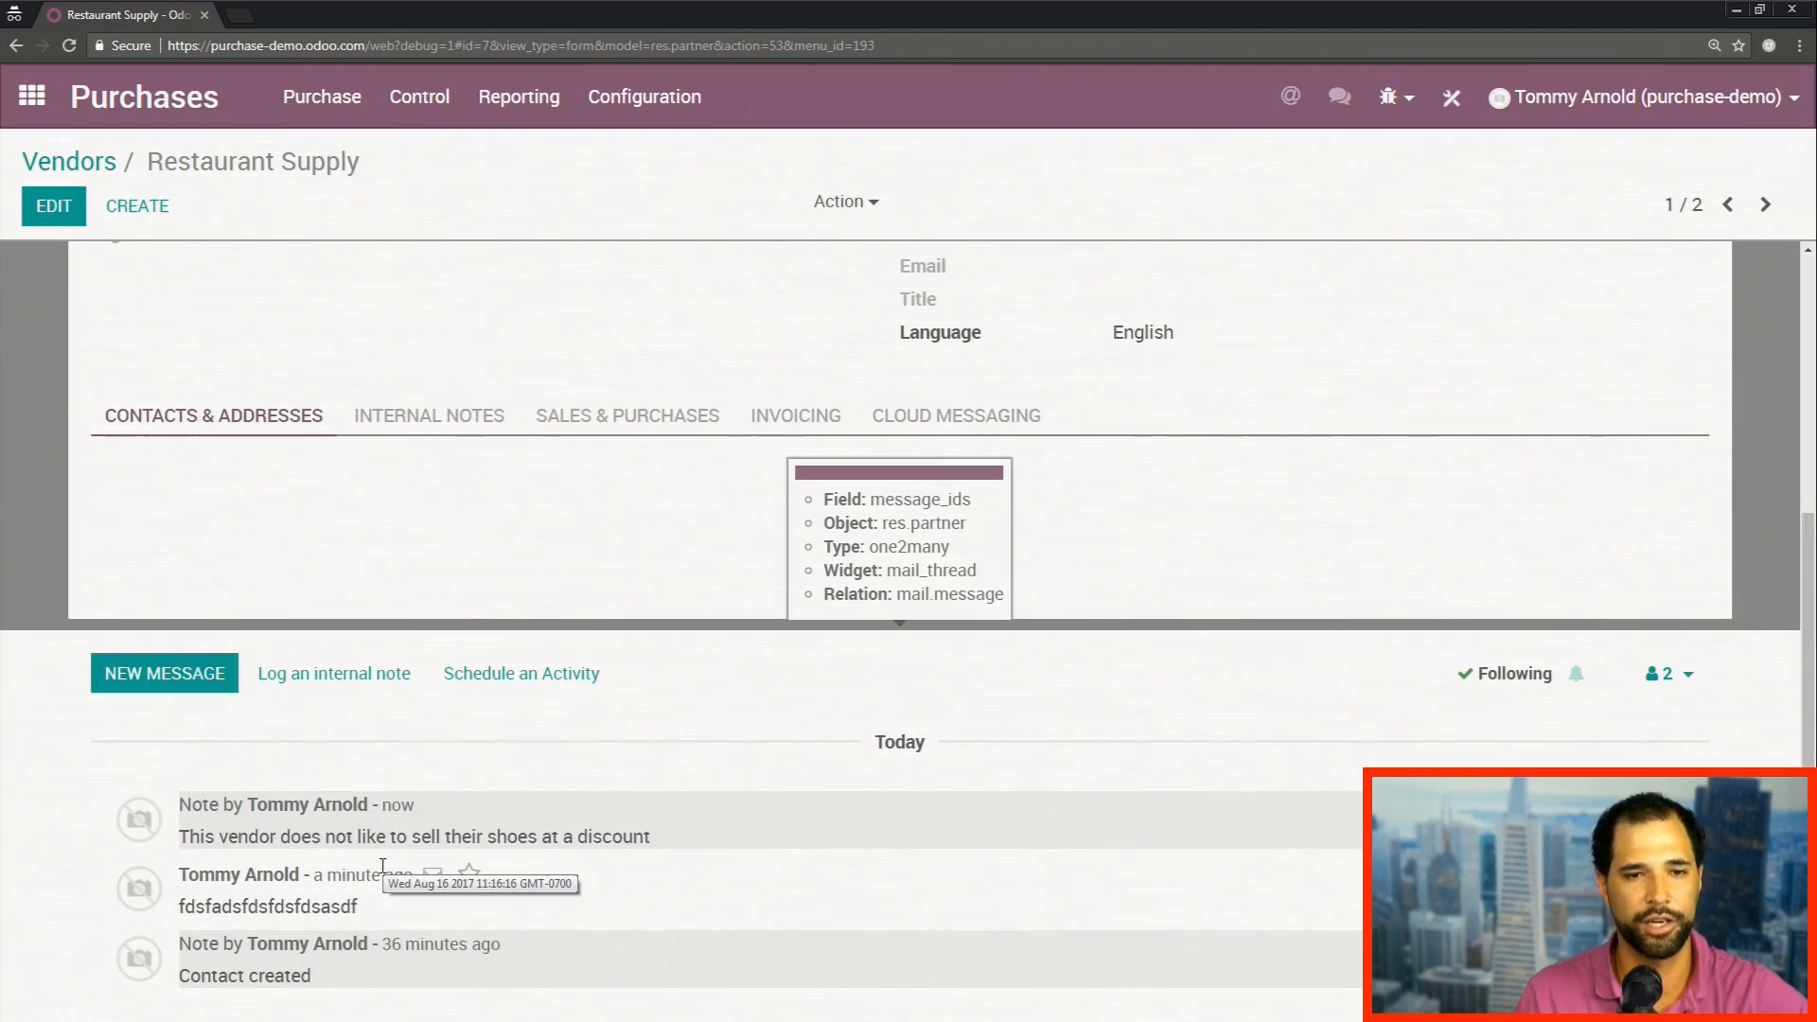
pyautogui.moveTo(444, 868)
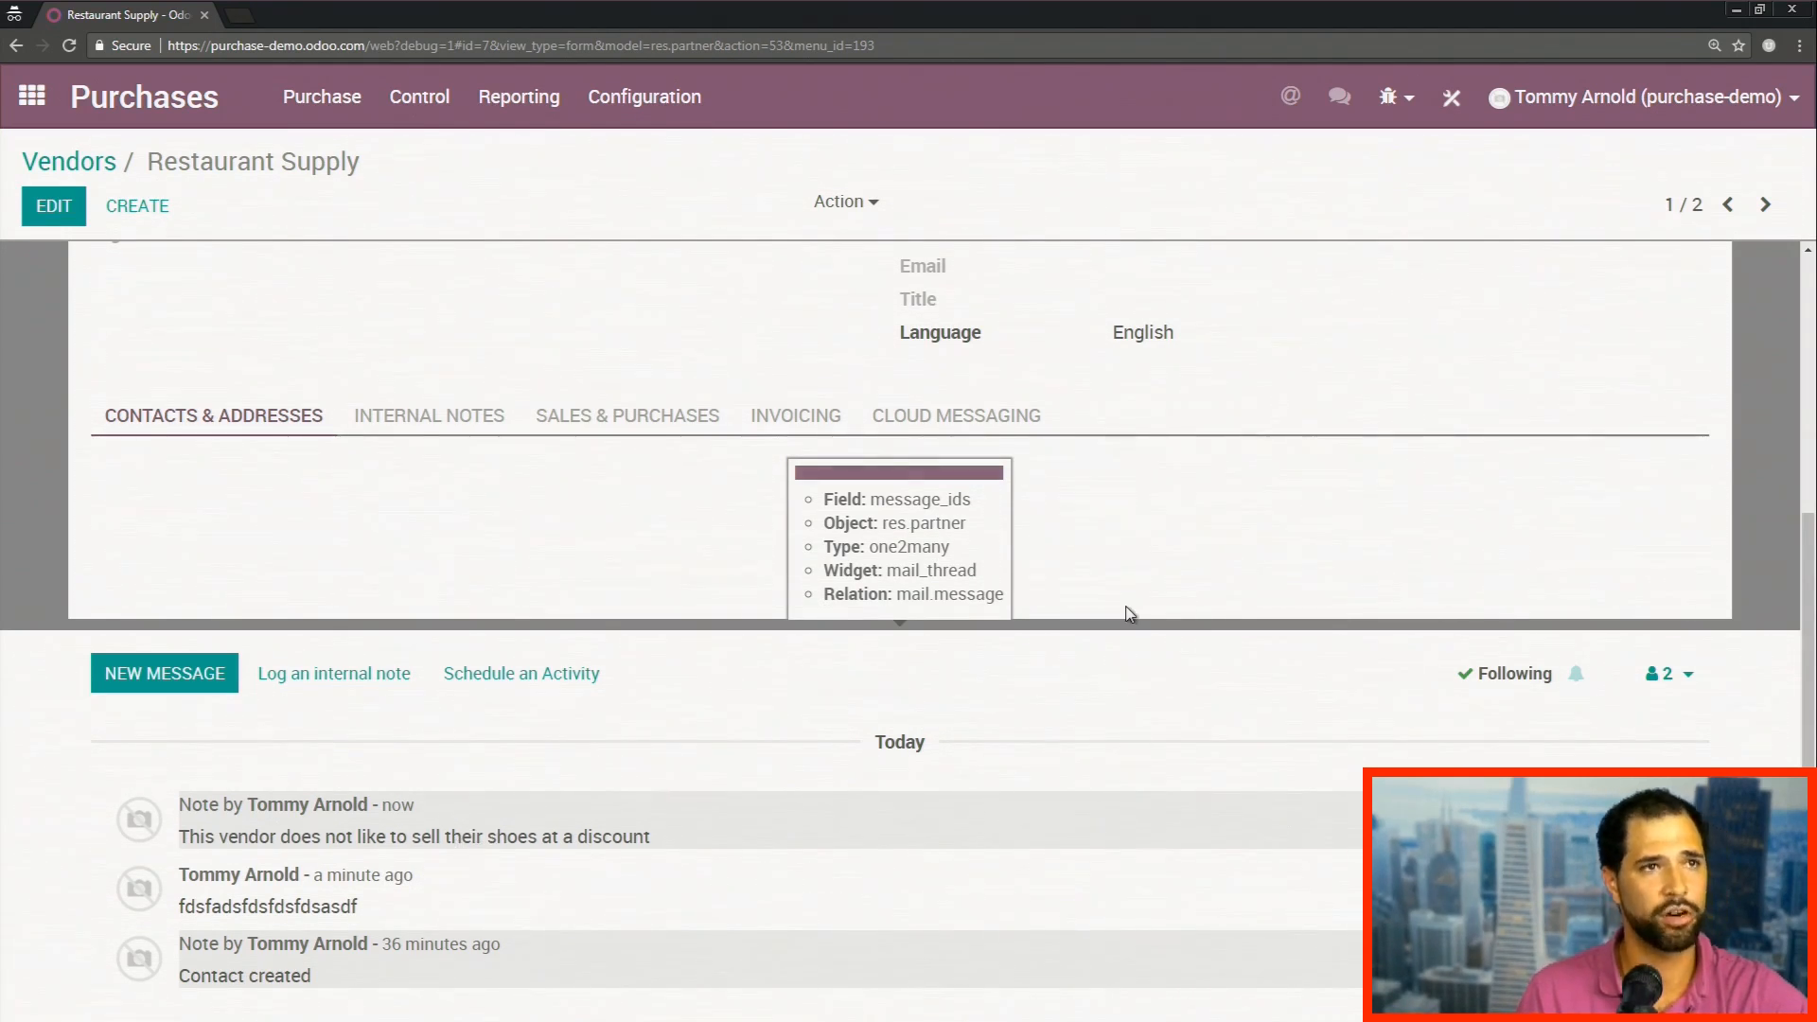
# Step: Reopen the Purchases application and create a new request for quotation with Restaurant Supply as the vendor
pyautogui.click(55, 97)
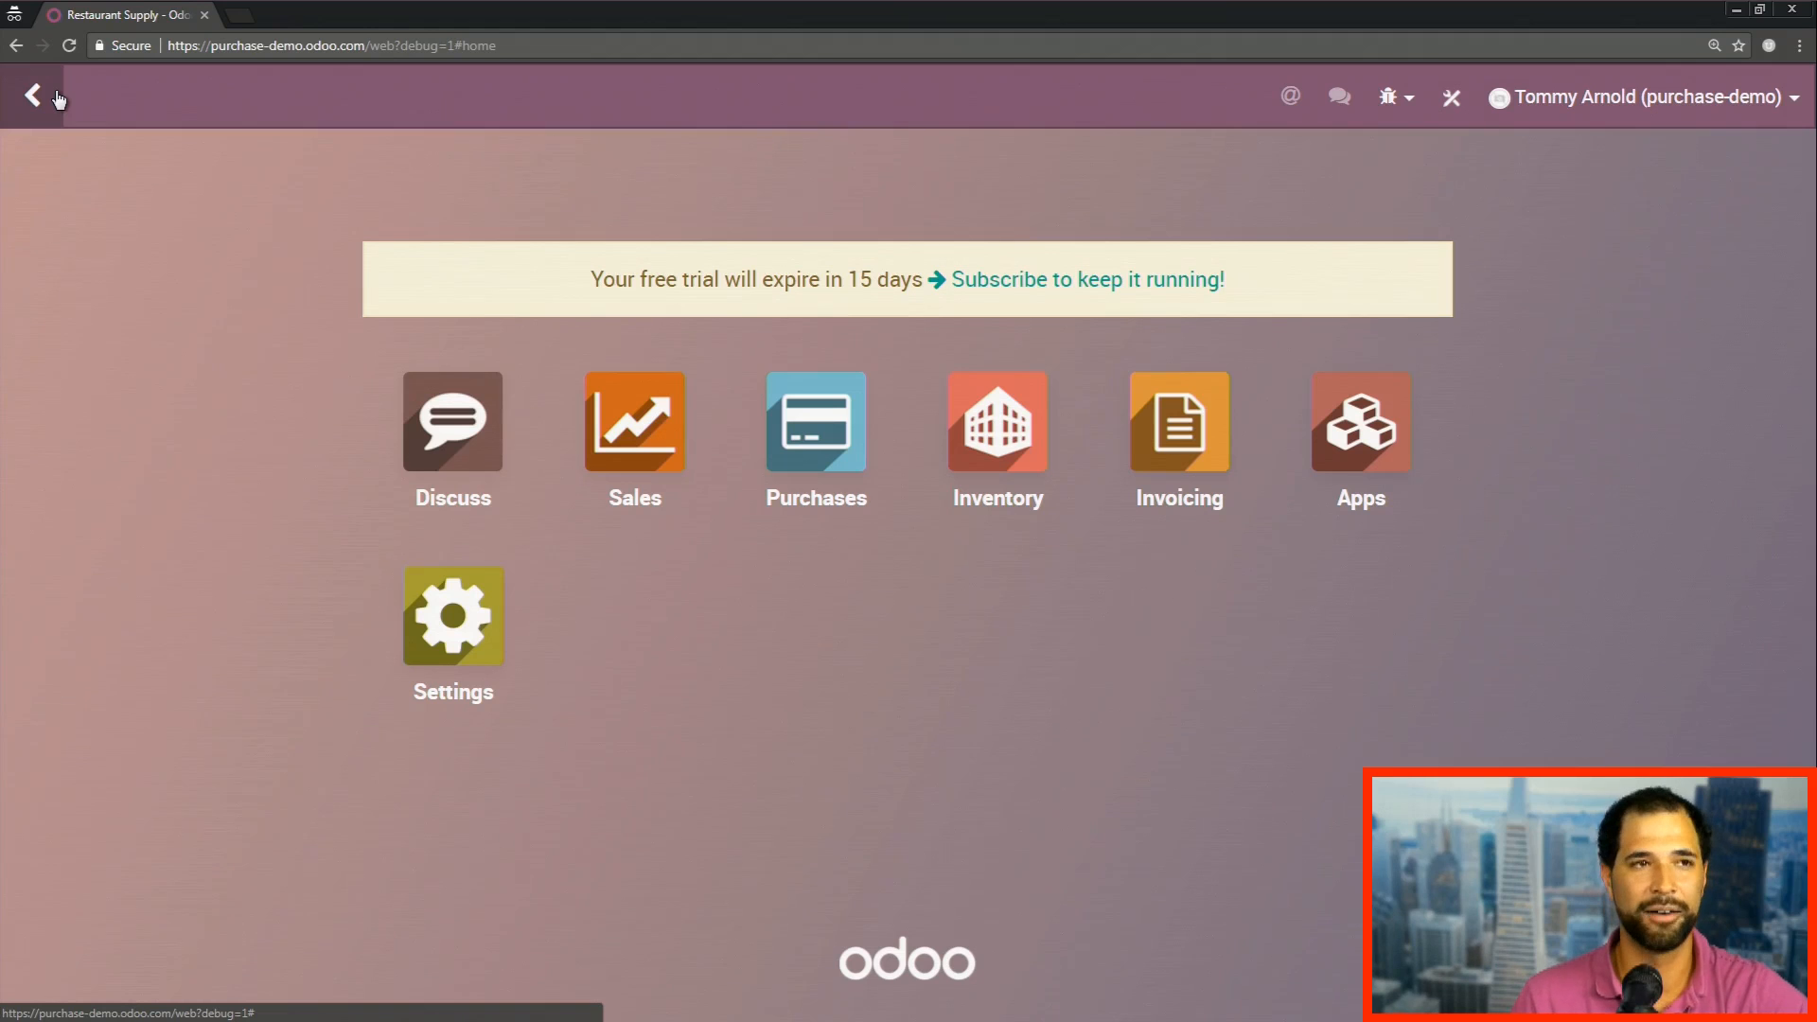
pyautogui.click(868, 445)
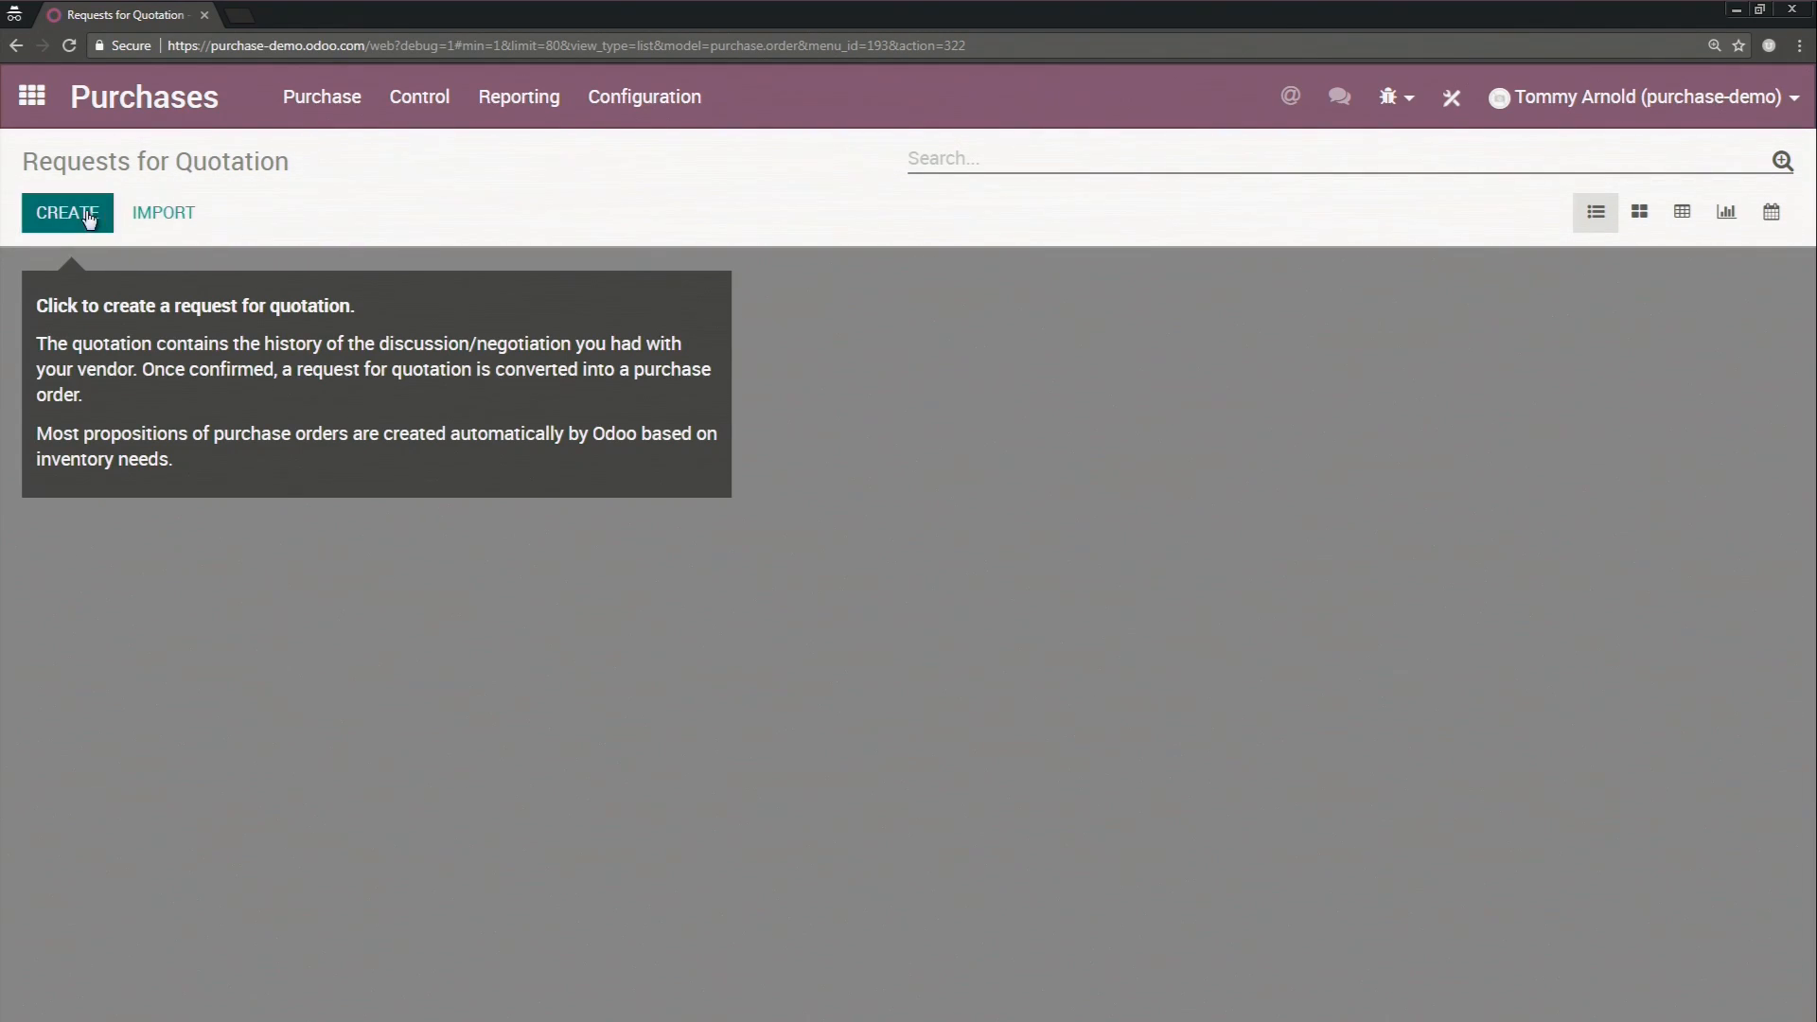
pyautogui.click(91, 217)
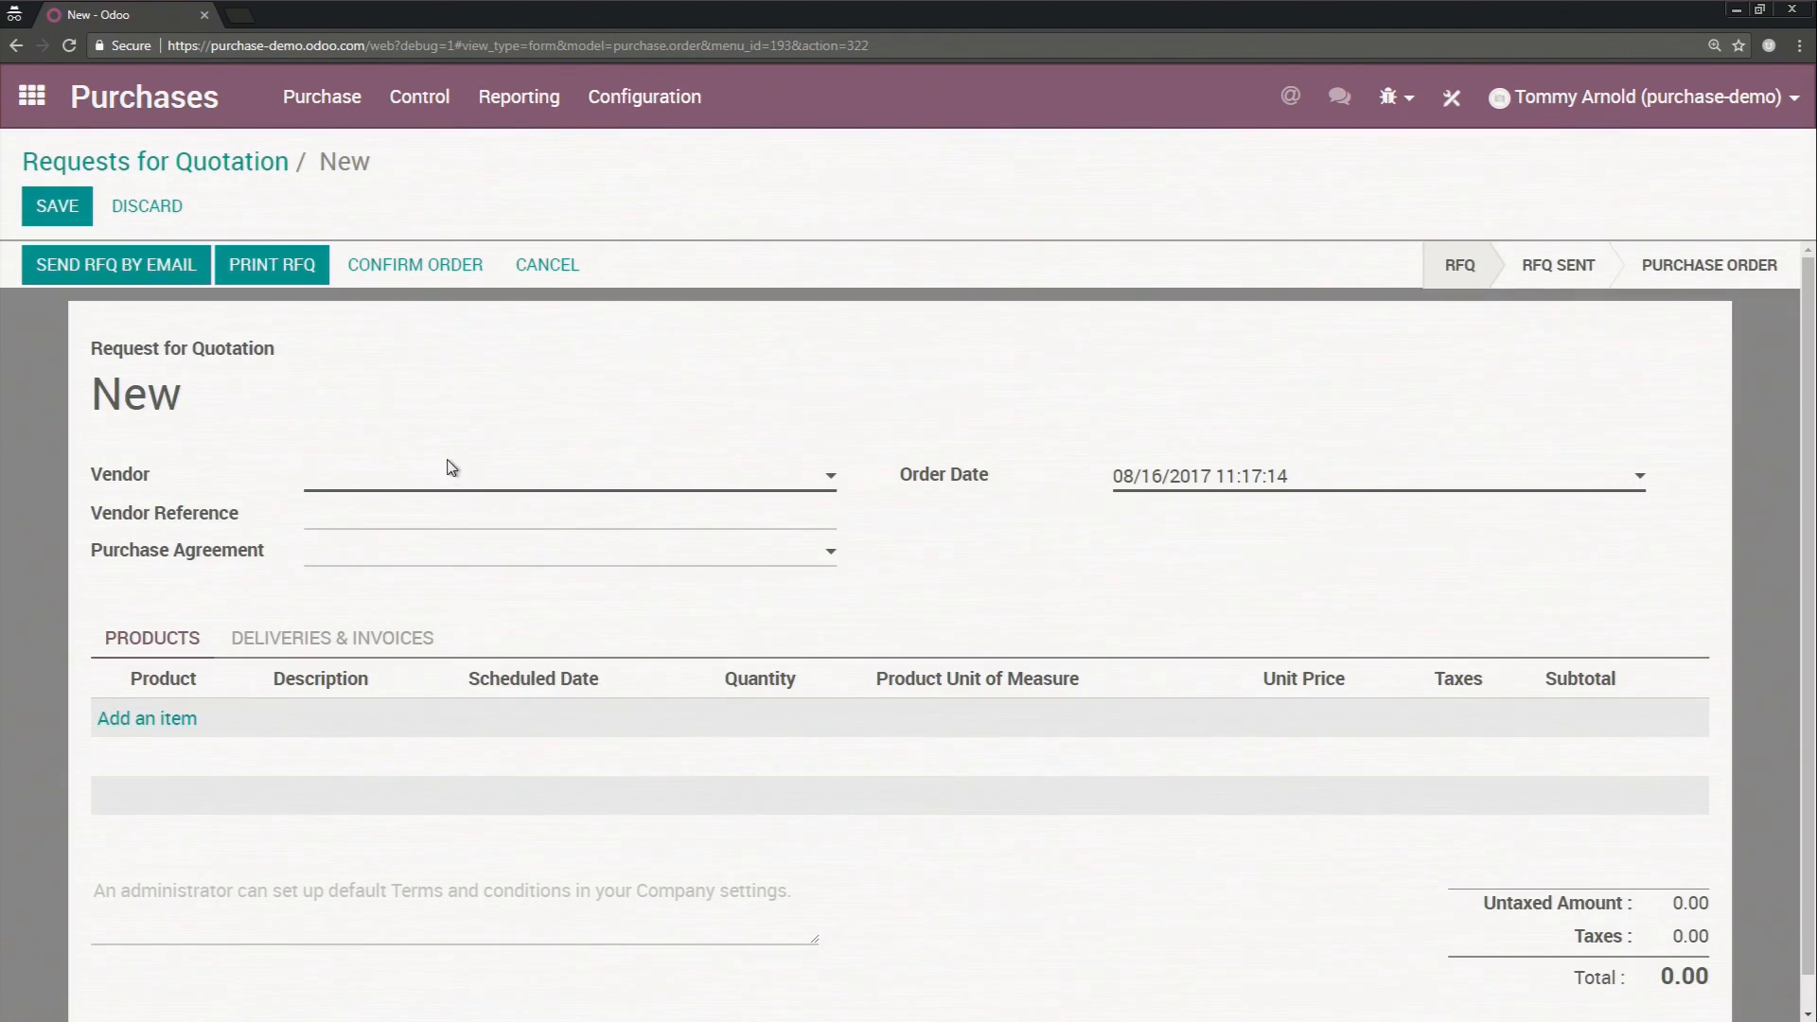
pyautogui.click(451, 475)
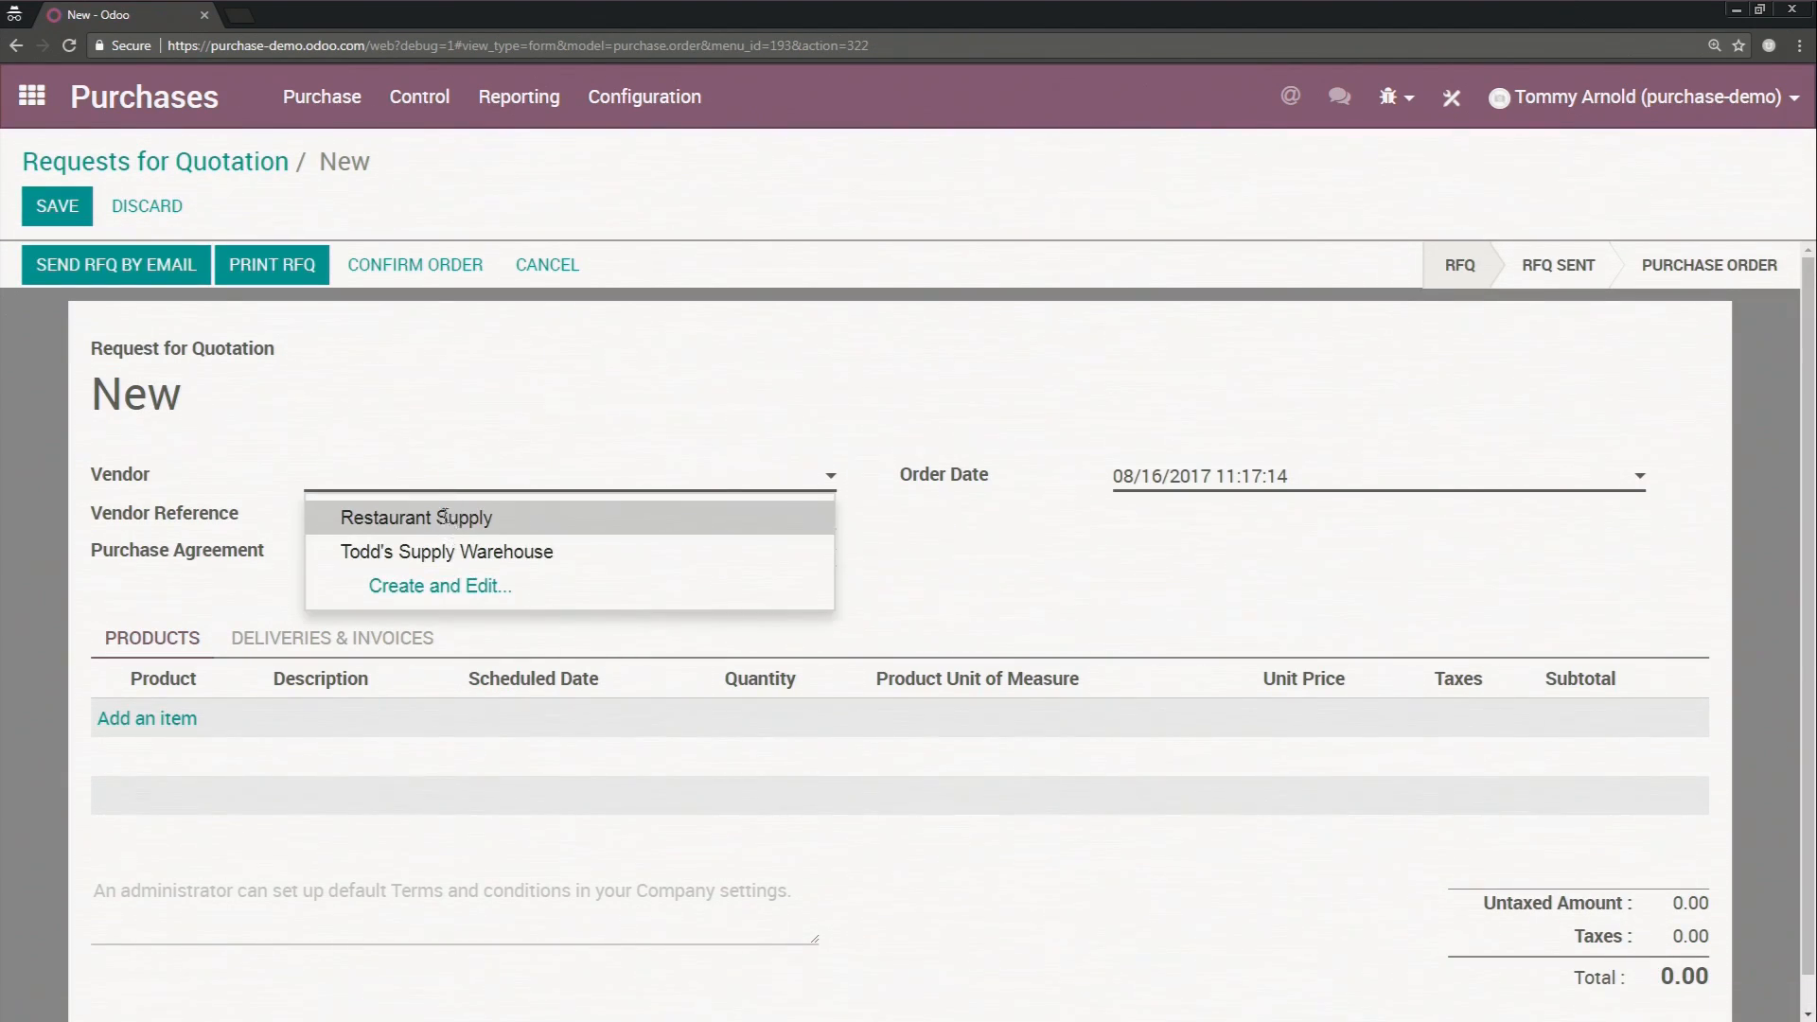
pyautogui.click(450, 521)
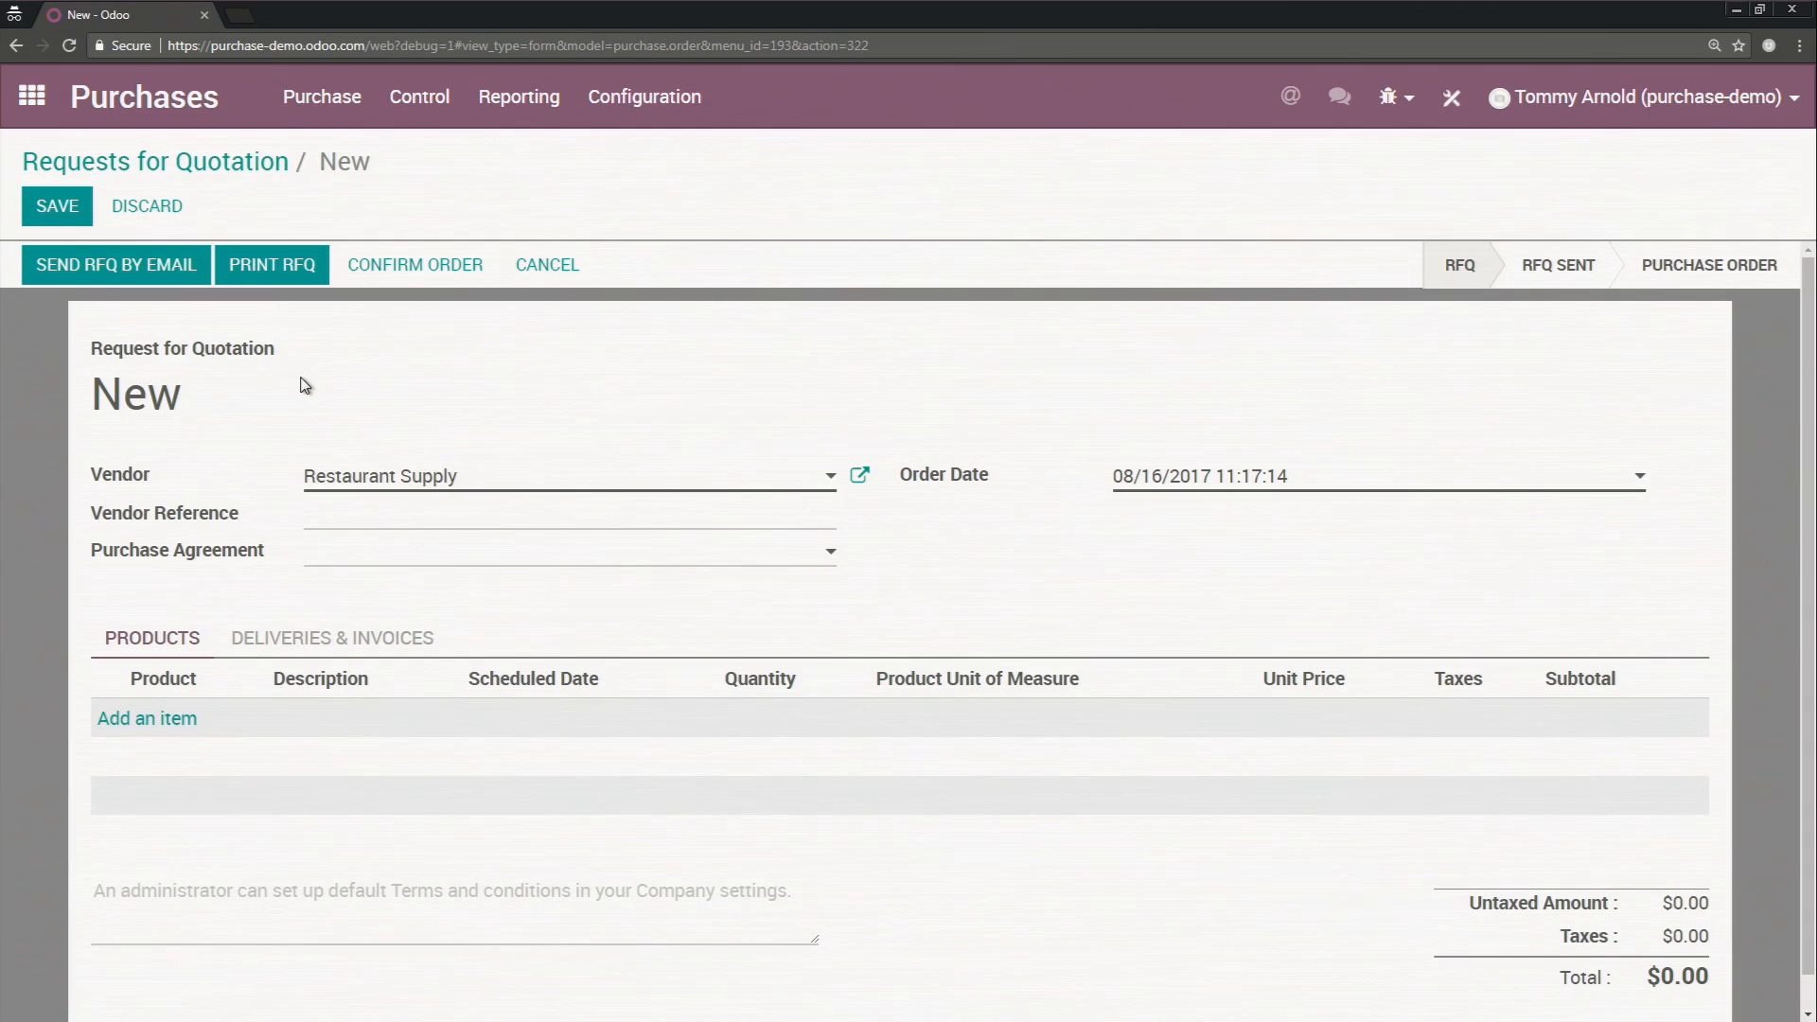
pyautogui.click(326, 112)
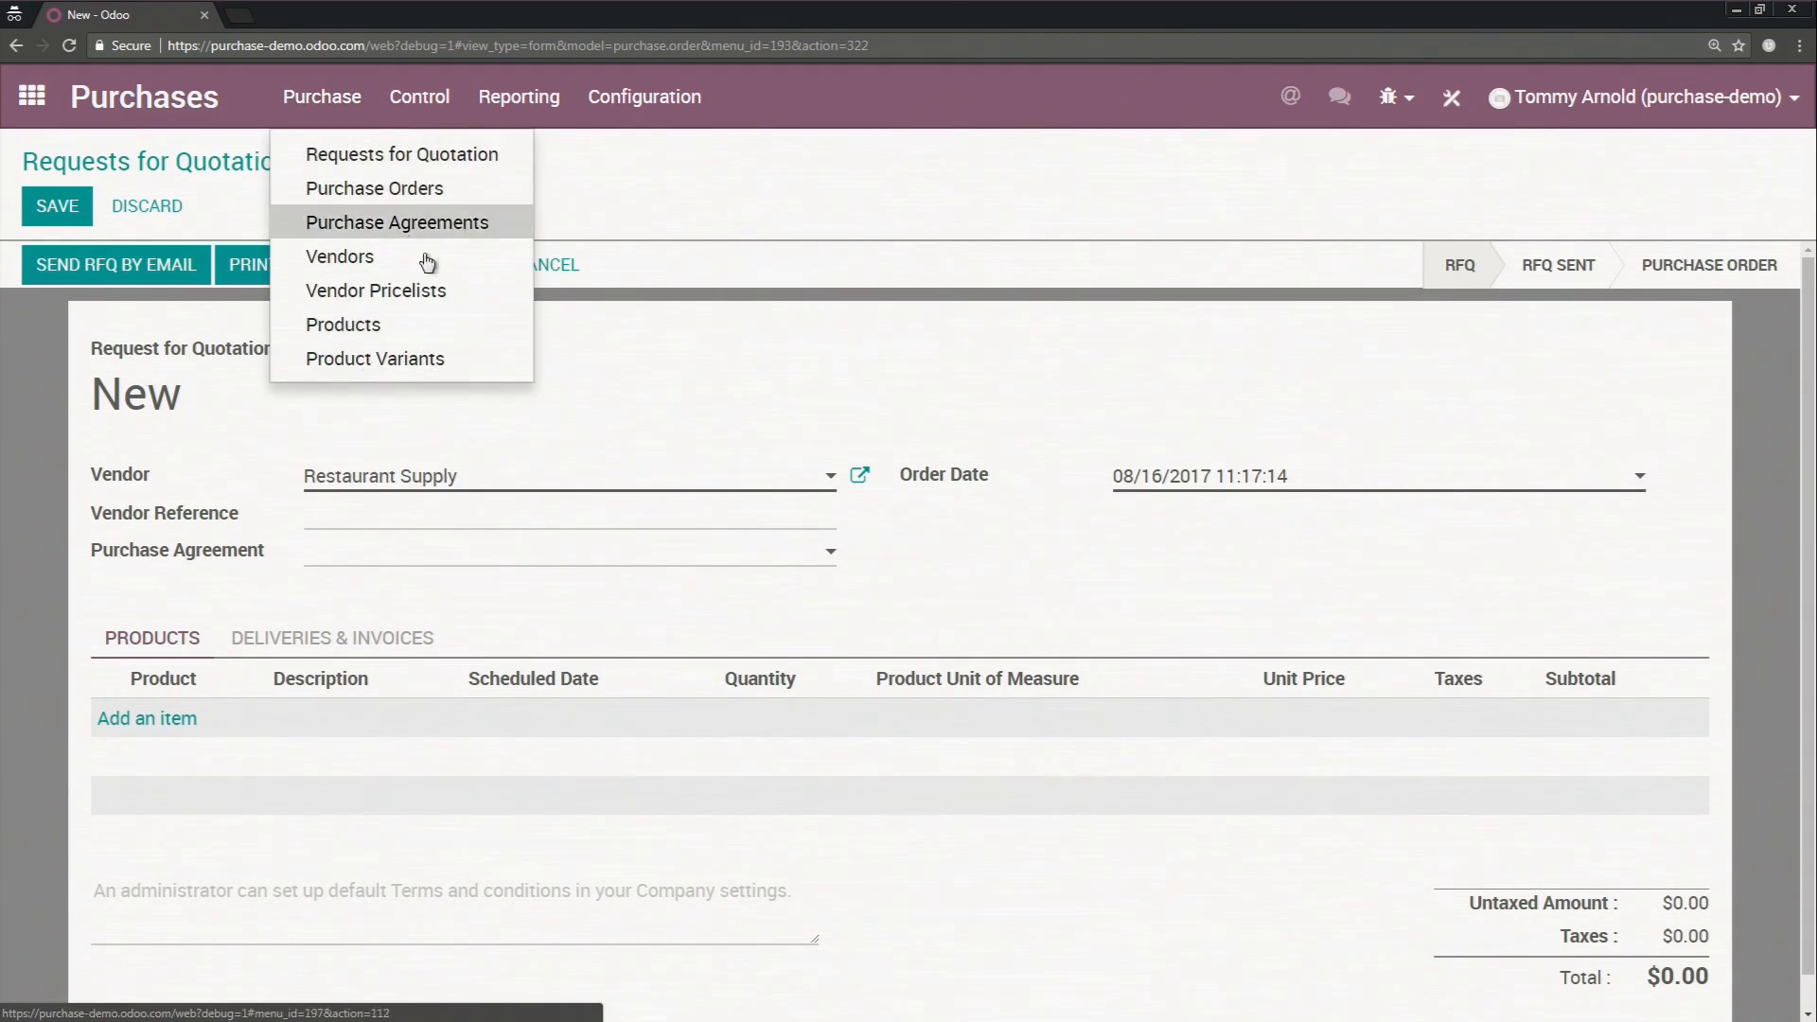
pyautogui.click(258, 579)
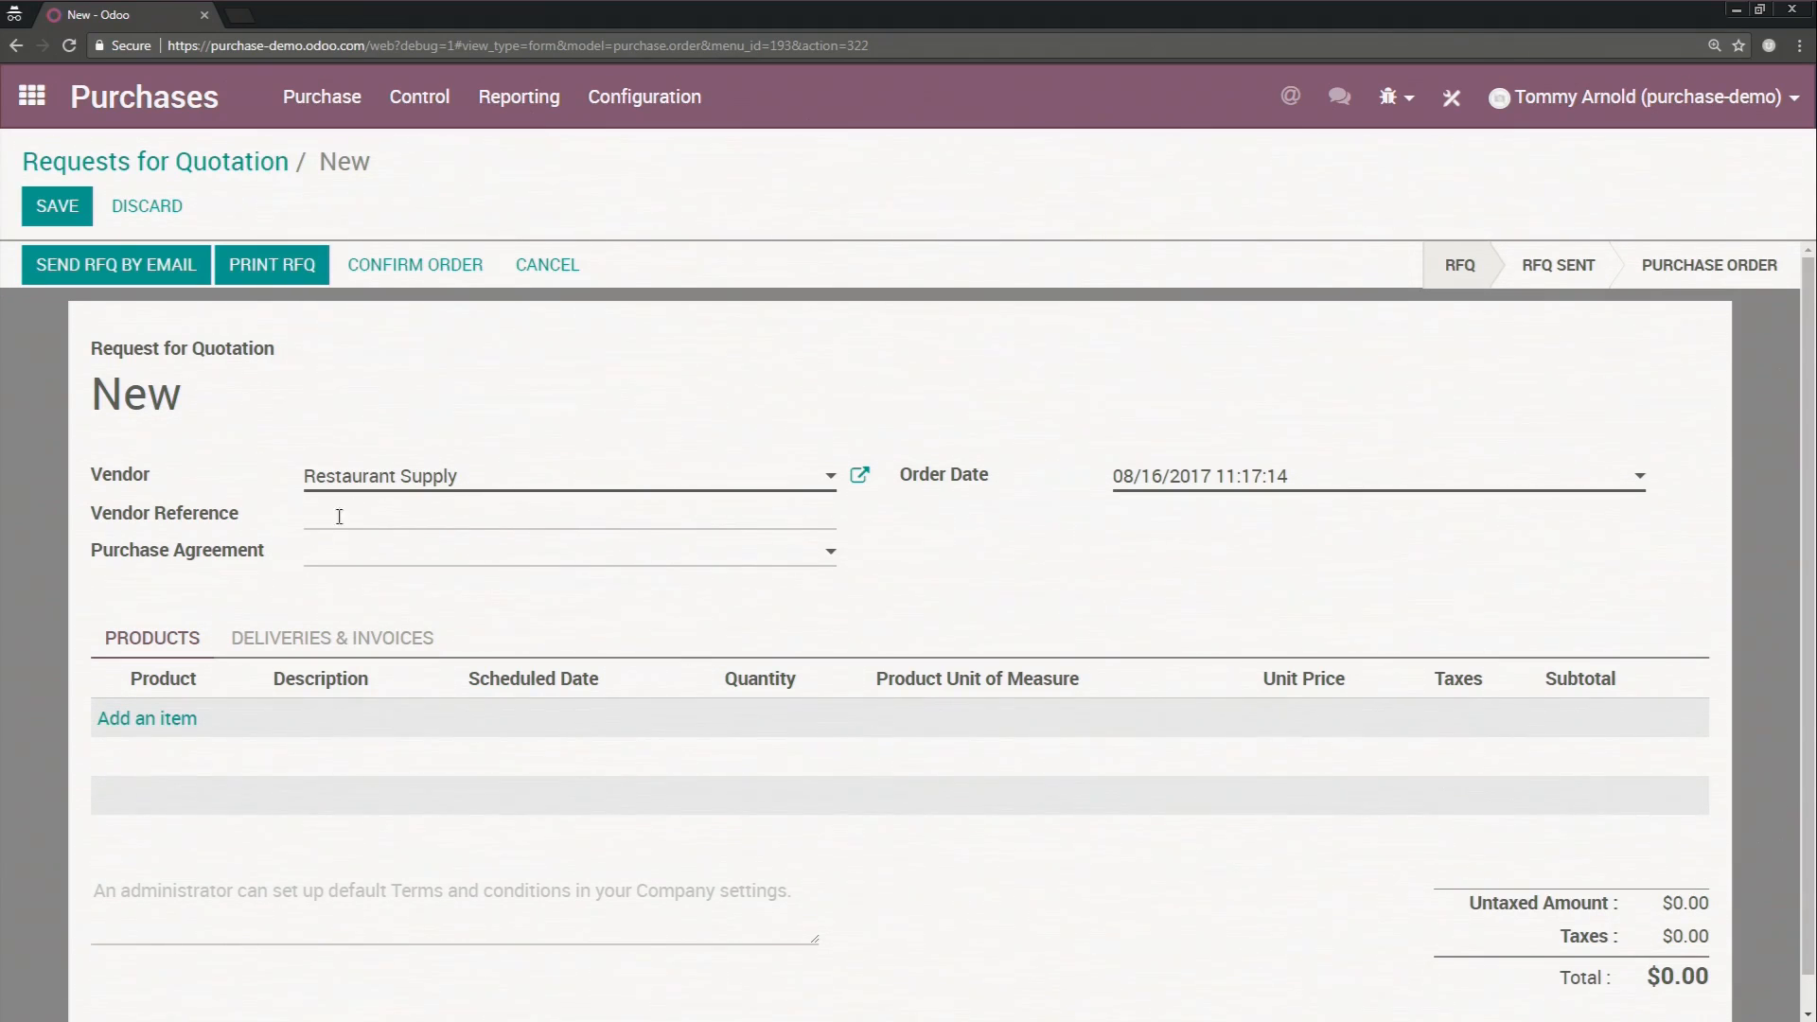
# Step: Add an Apron product line to the request for quotation and try switching its product to [SK123] Smocks
pyautogui.click(144, 719)
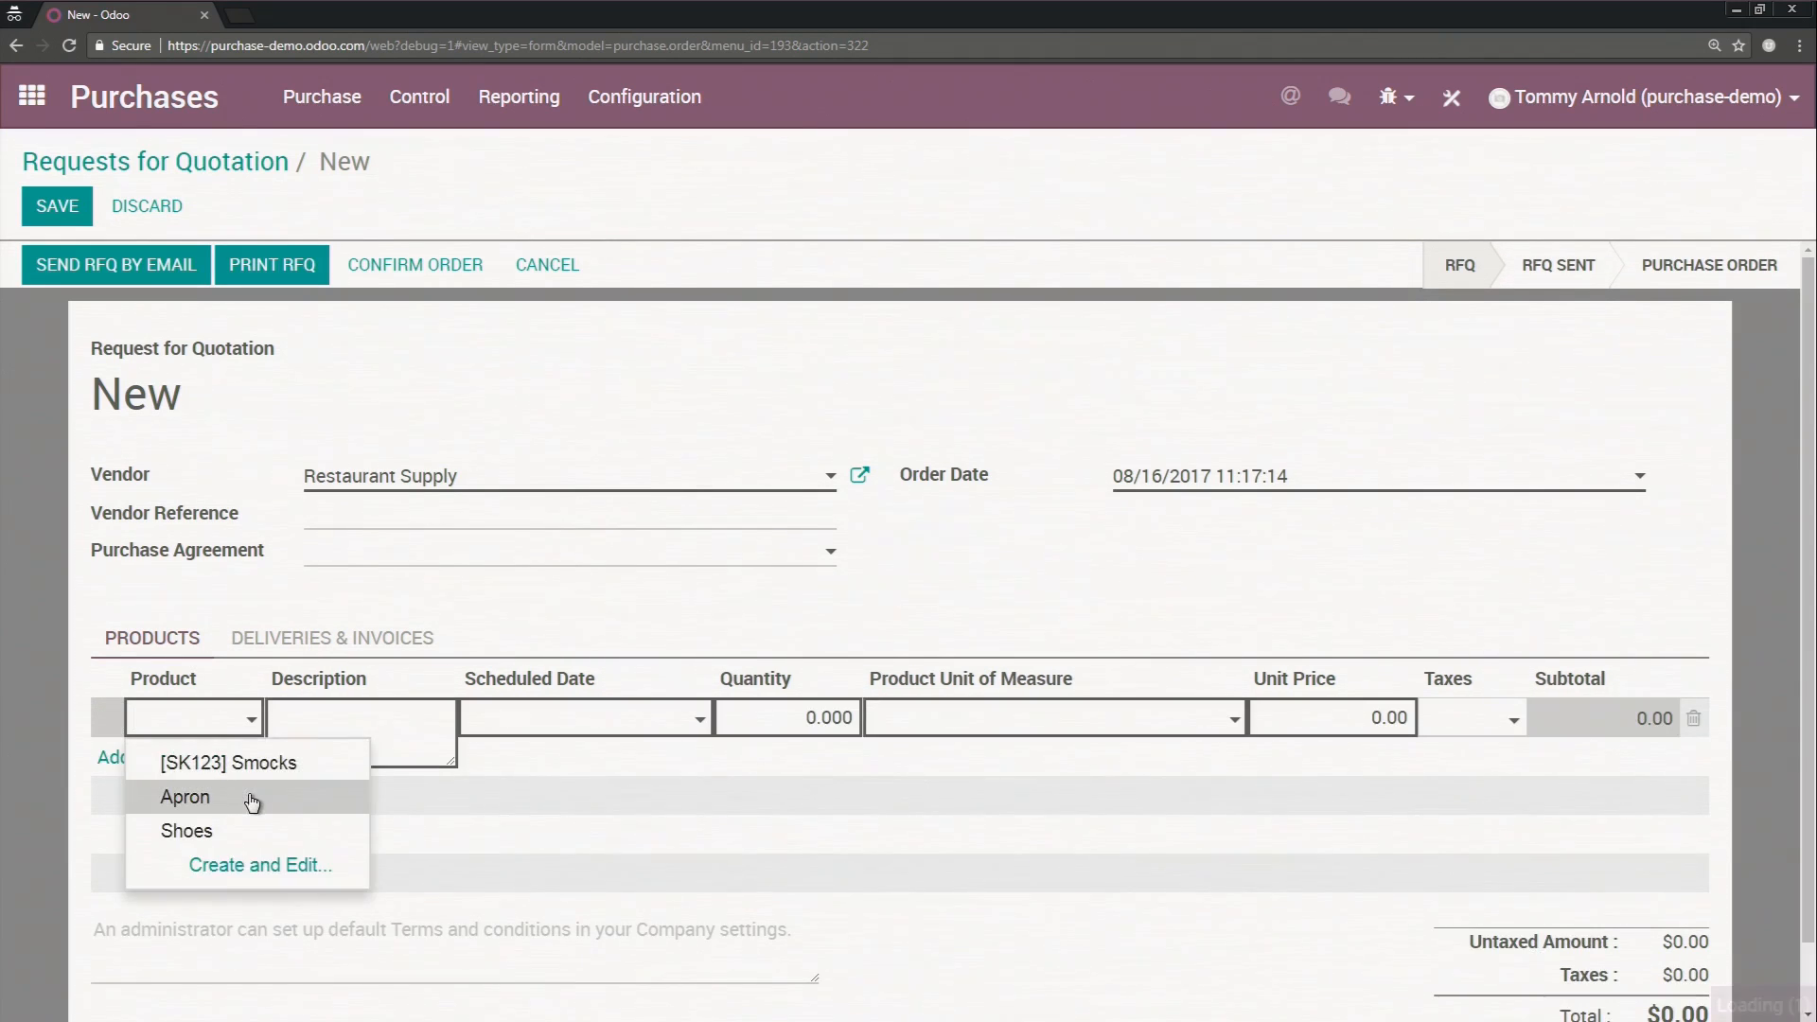
pyautogui.click(189, 796)
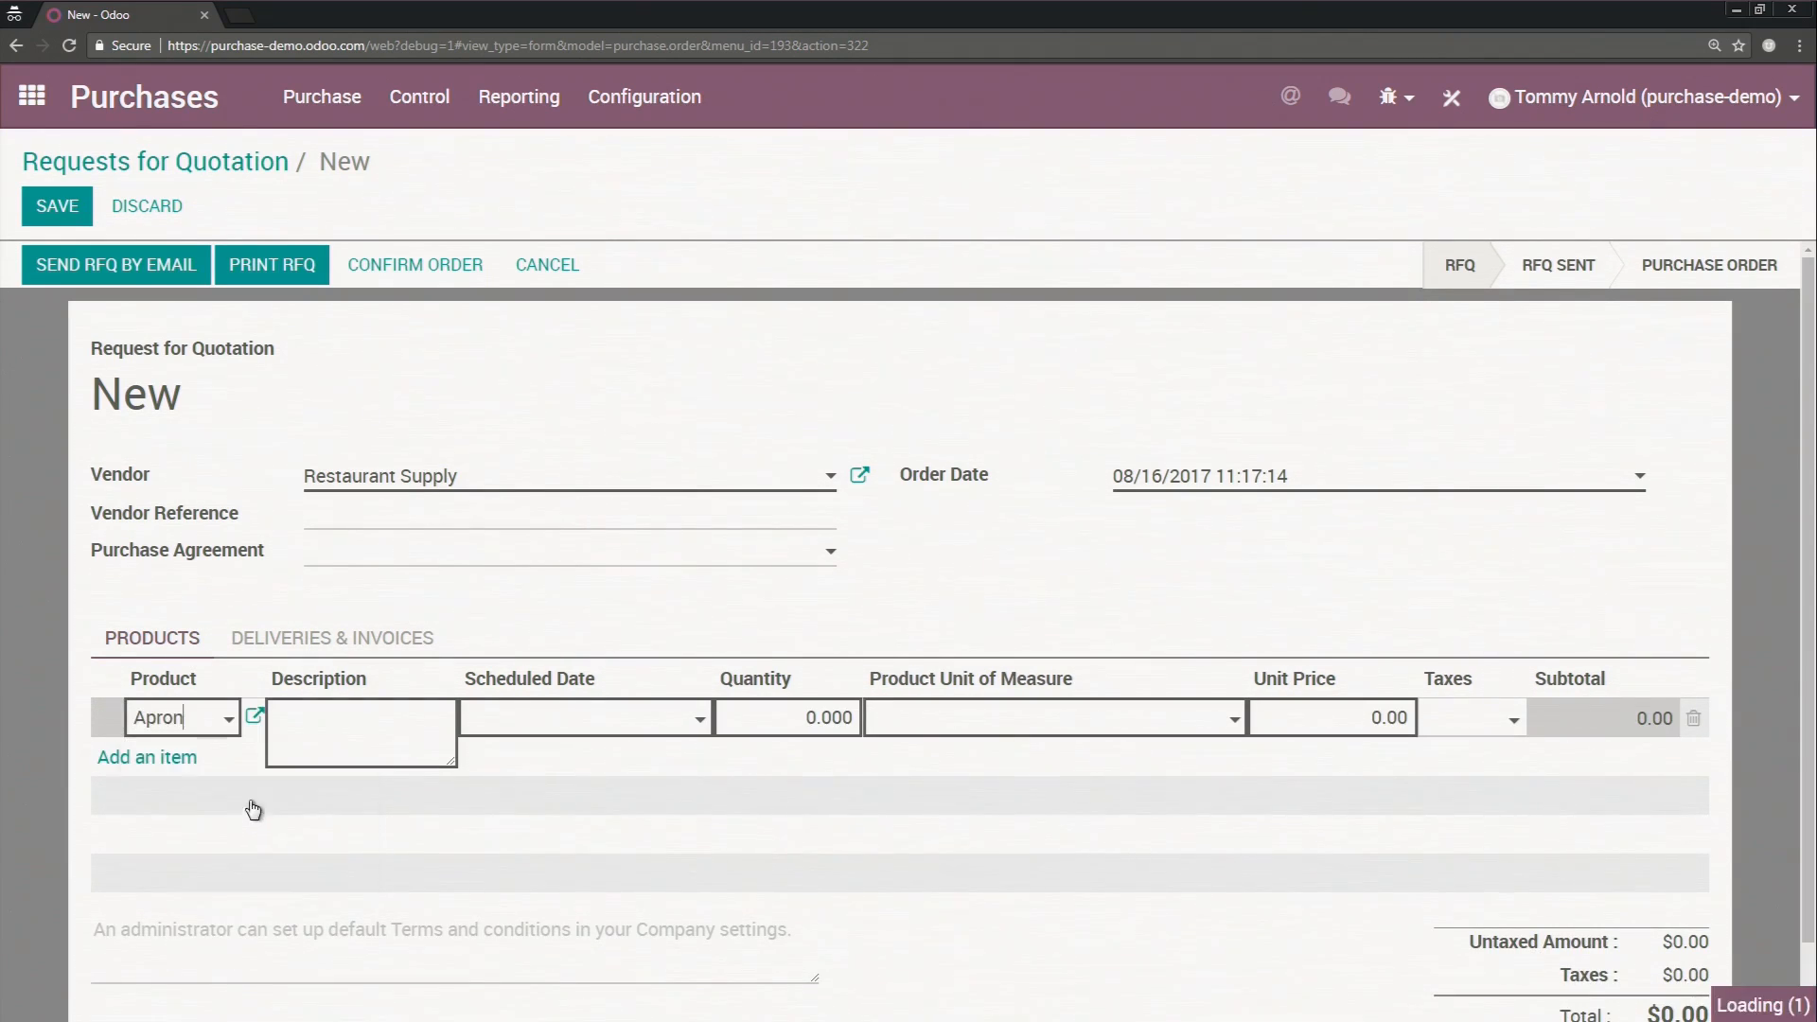
pyautogui.click(210, 729)
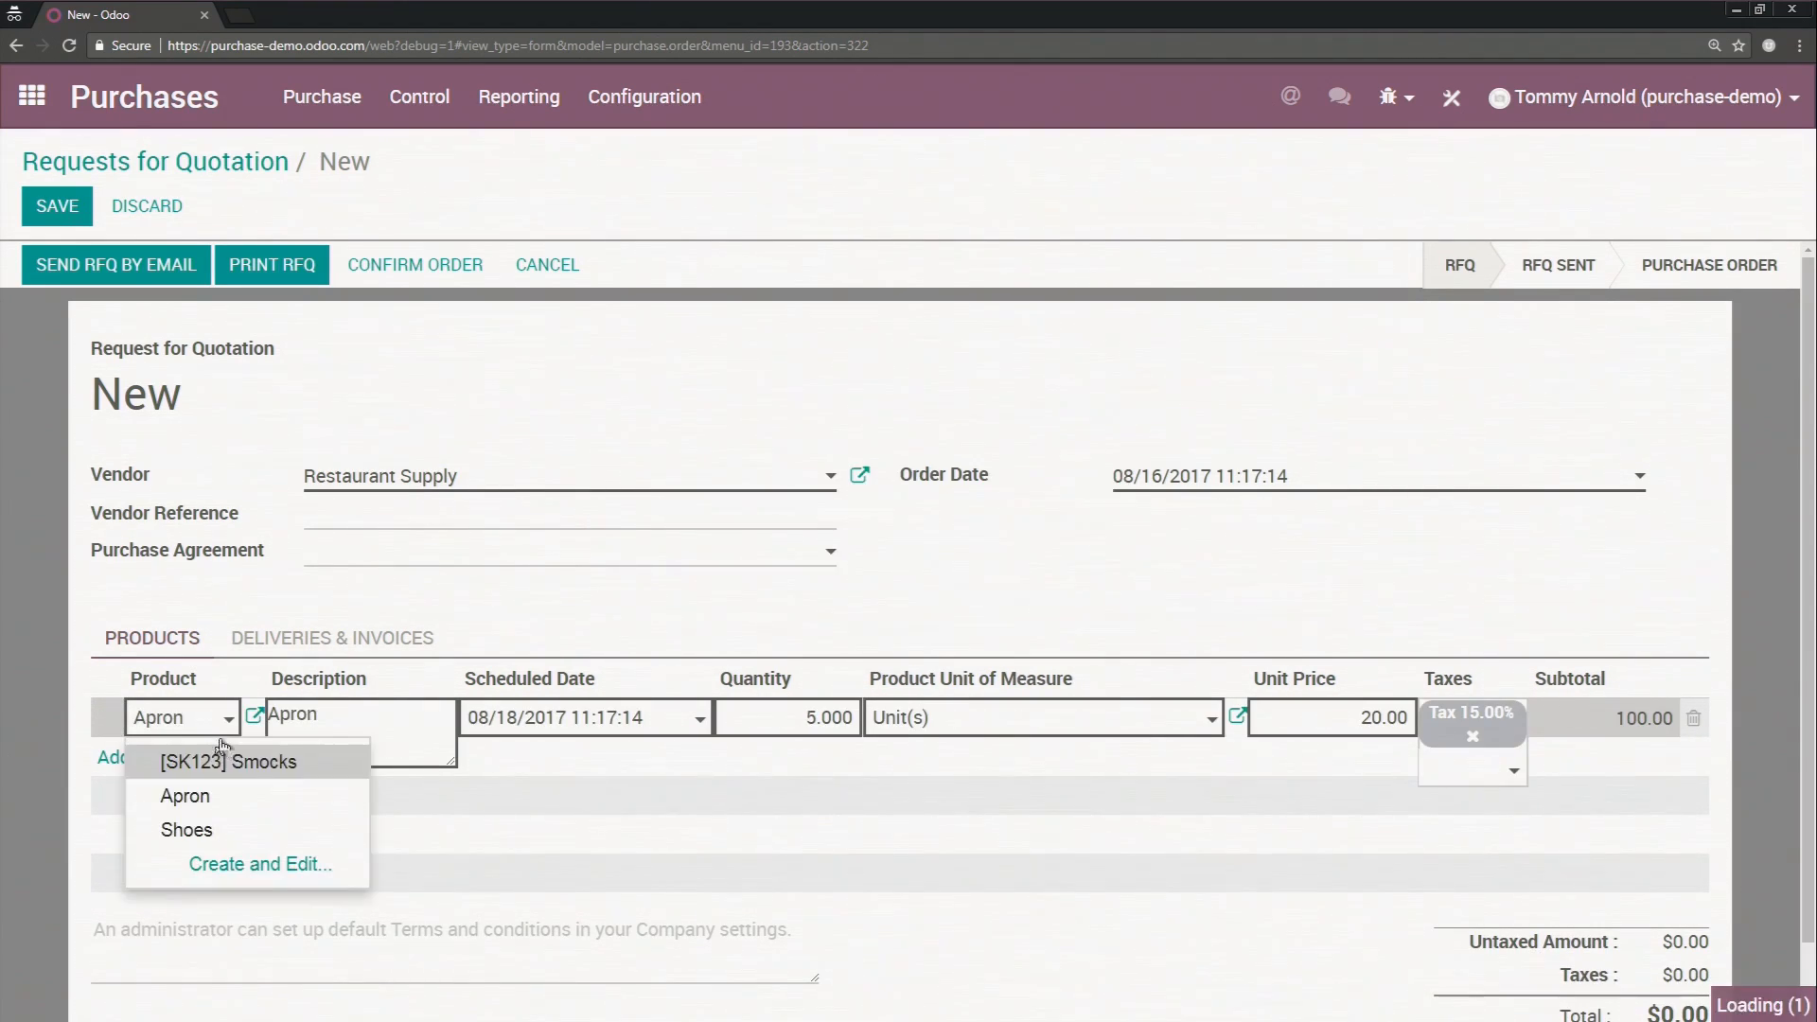
pyautogui.click(284, 767)
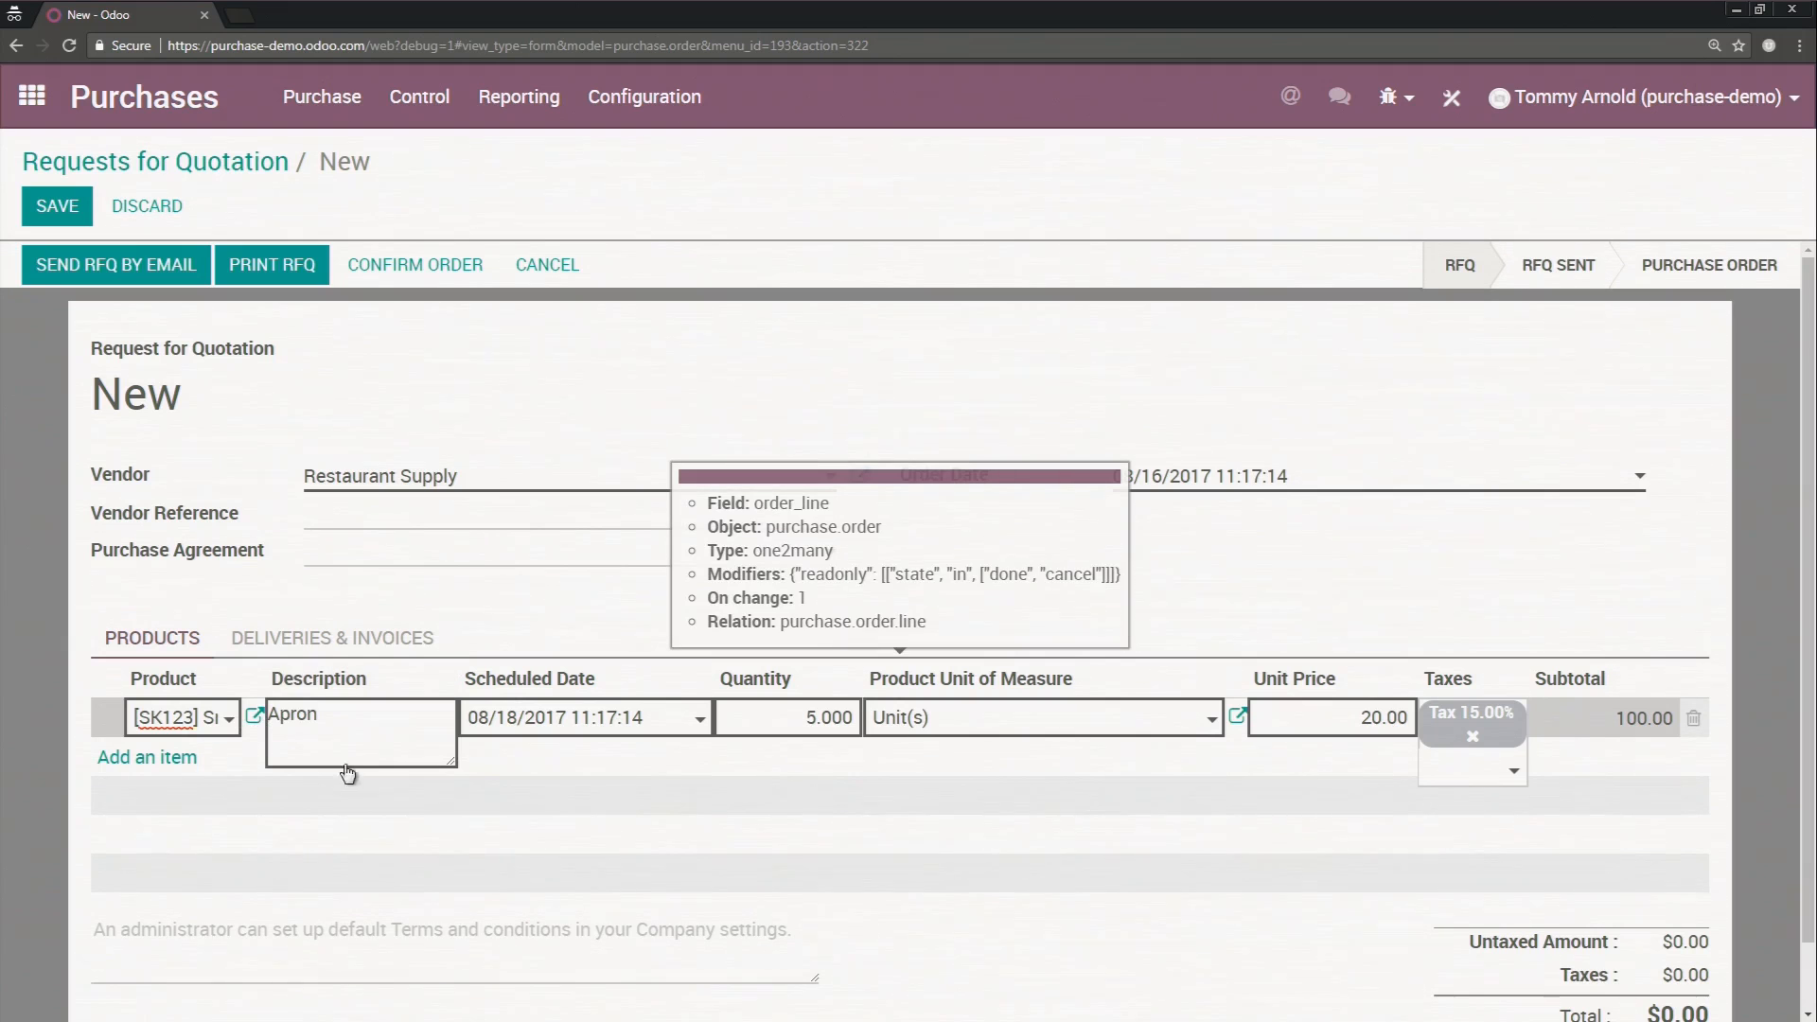
# Step: Change the request for quotation's vendor to Todd's Supply Warehouse
pyautogui.click(506, 480)
pyautogui.click(489, 553)
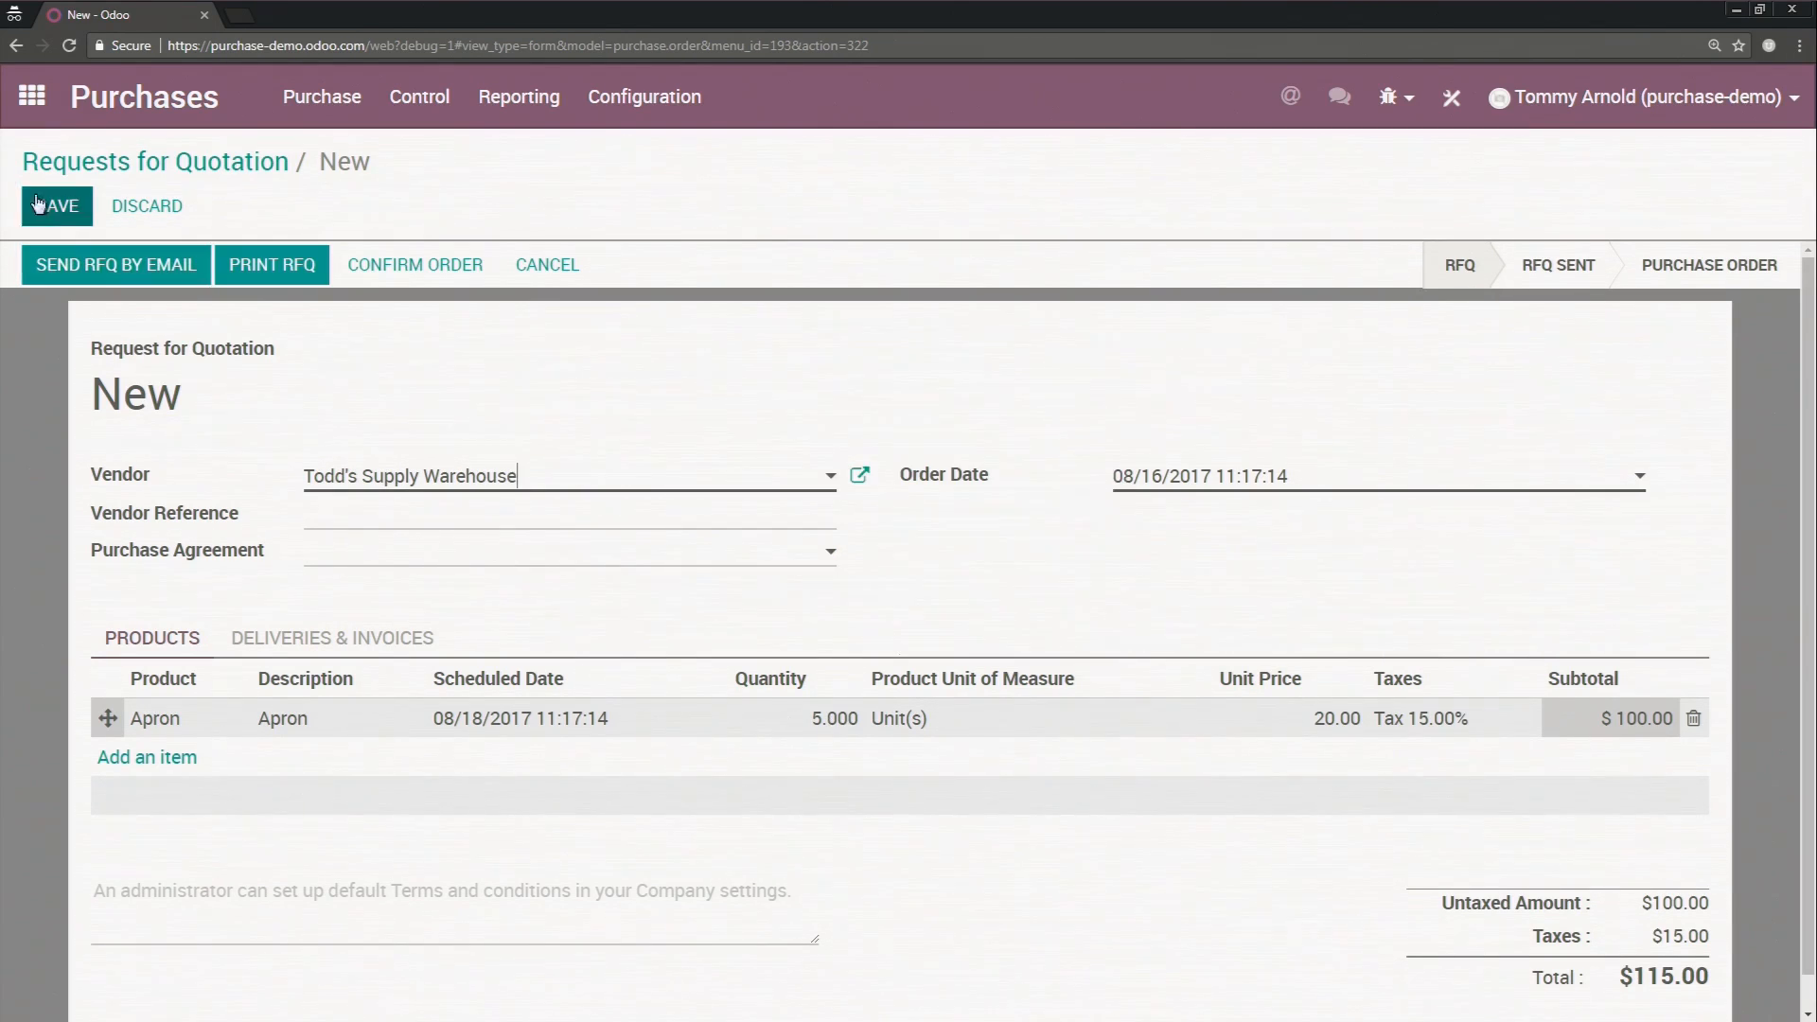
# Step: Open the Apron product's details from the order line, review its inventory, sales and general information, and close them without saving
pyautogui.click(305, 732)
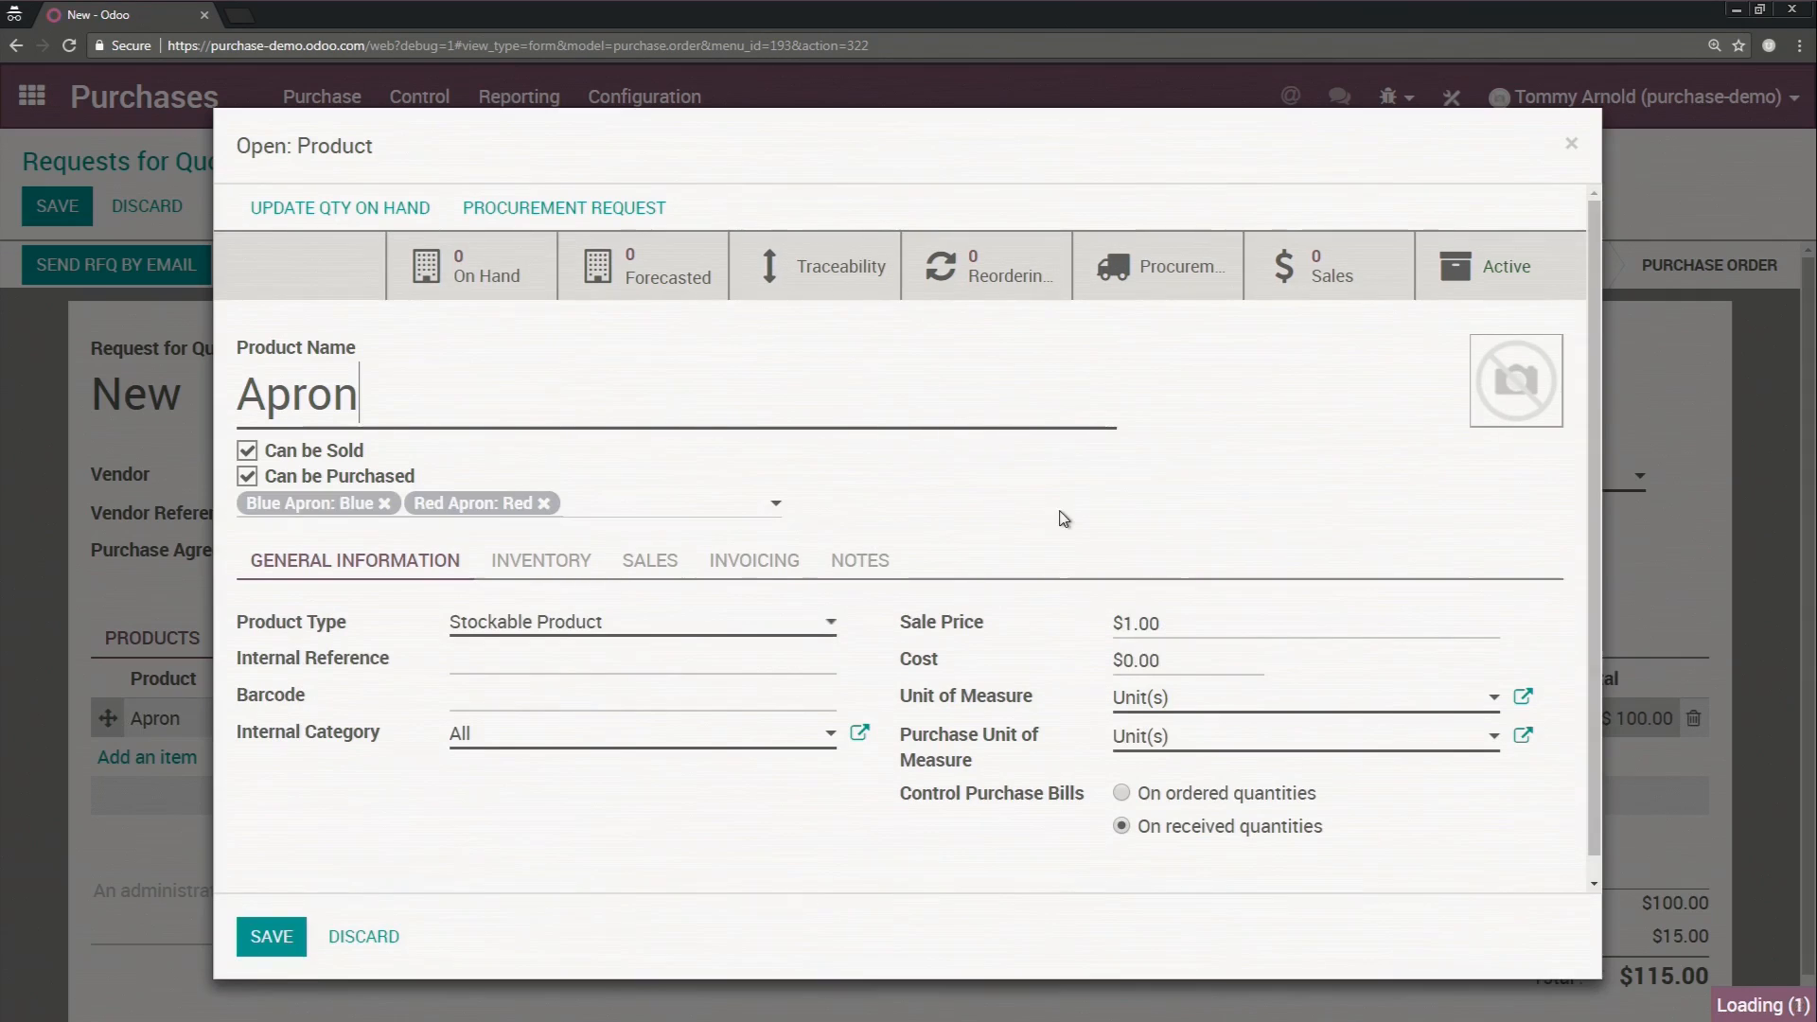
pyautogui.click(587, 562)
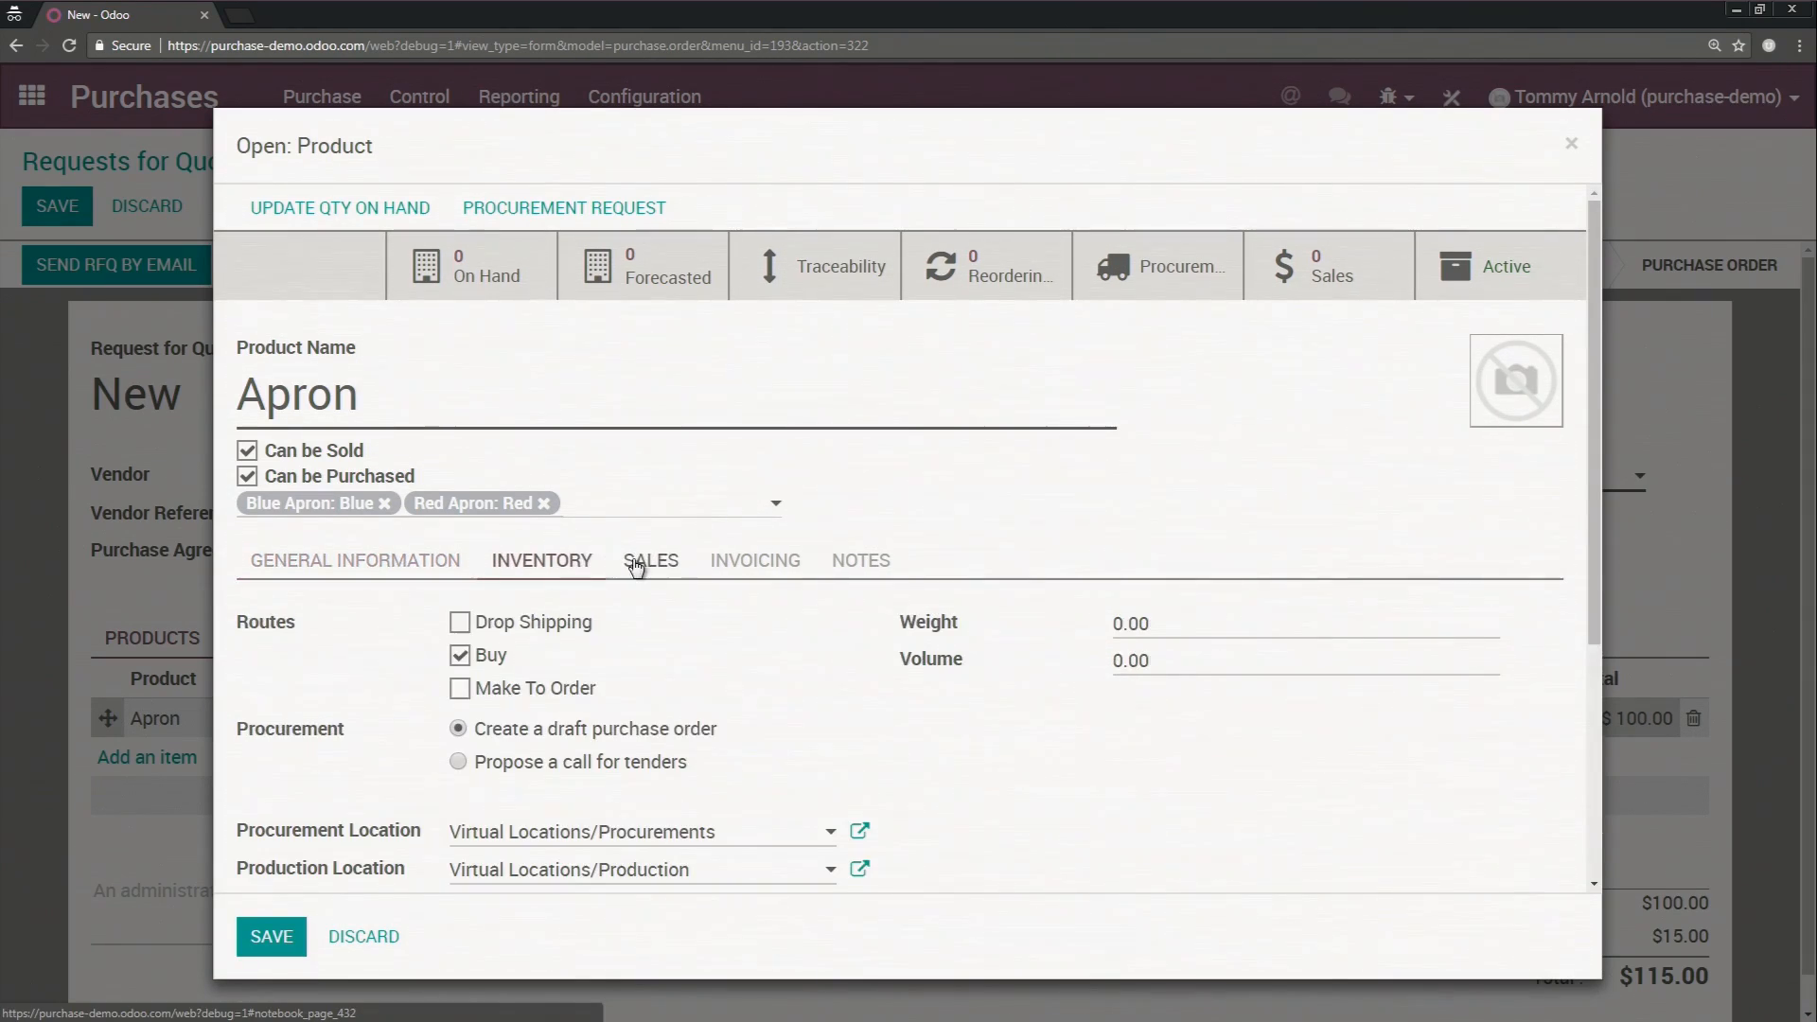
pyautogui.click(651, 562)
pyautogui.click(407, 566)
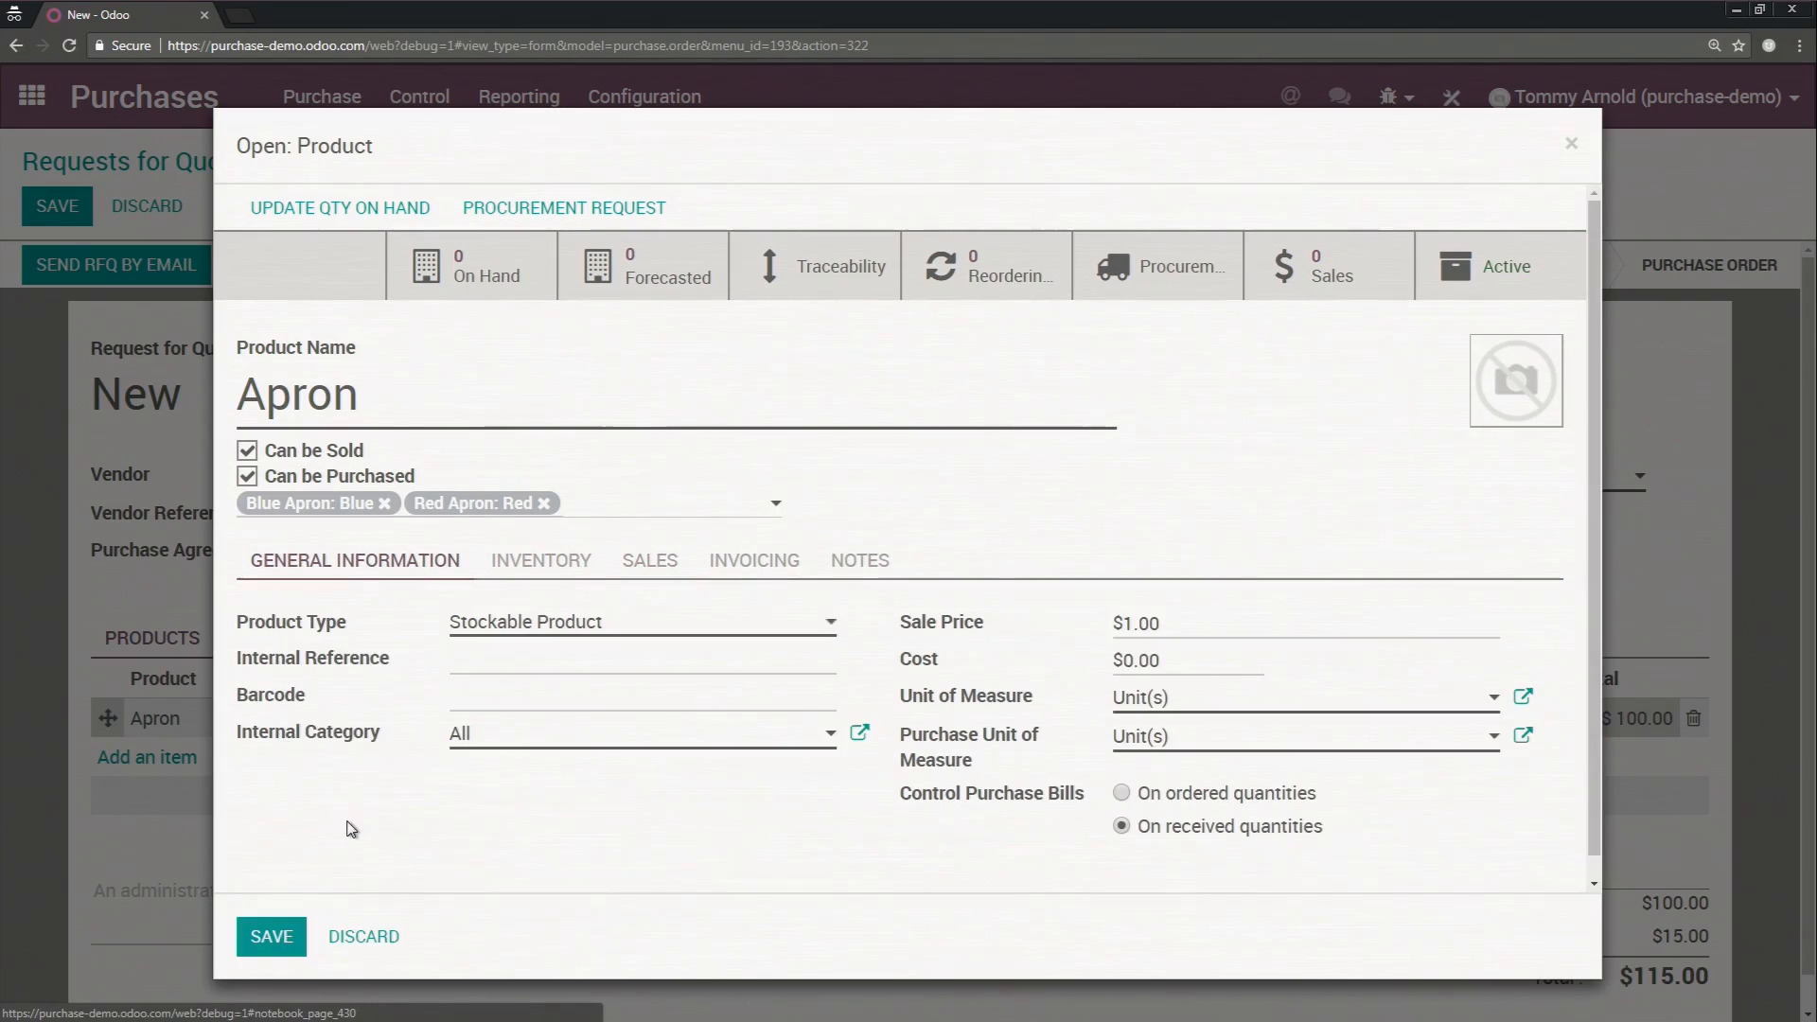
pyautogui.click(355, 935)
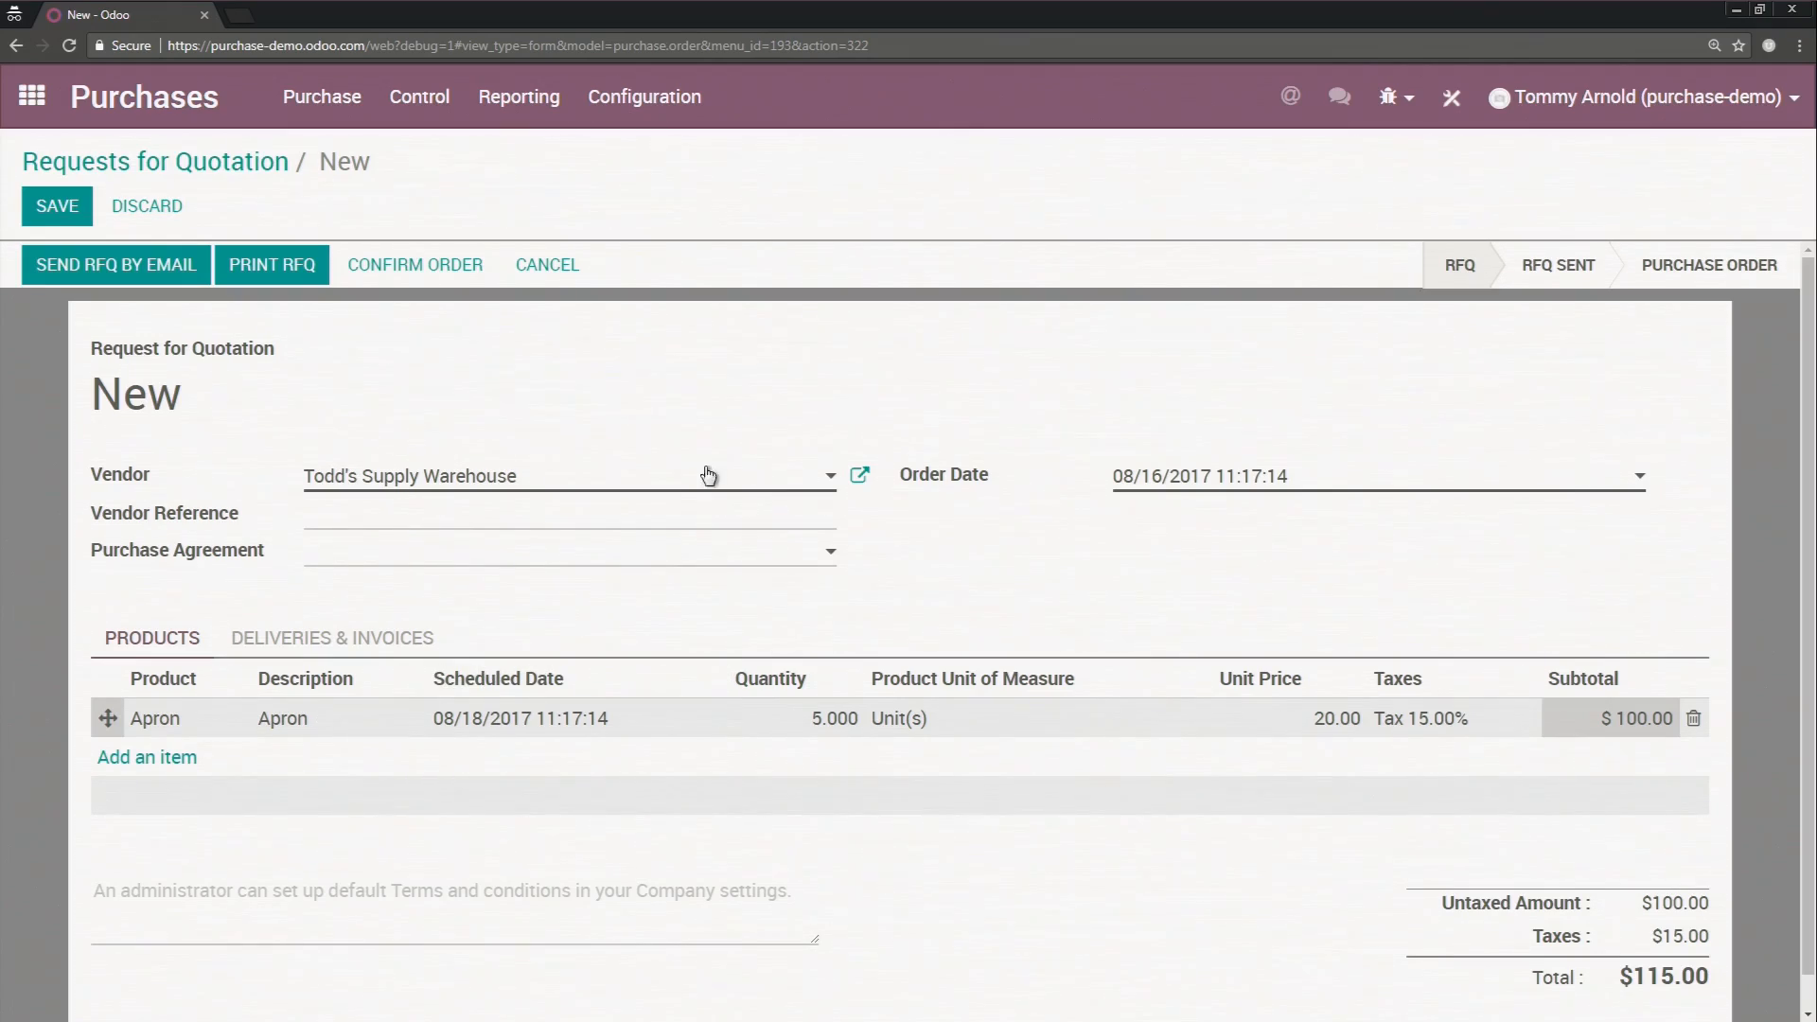
# Step: Open the Todd's Supply Warehouse vendor record from the quotation and examine its sales and purchases settings
pyautogui.click(860, 475)
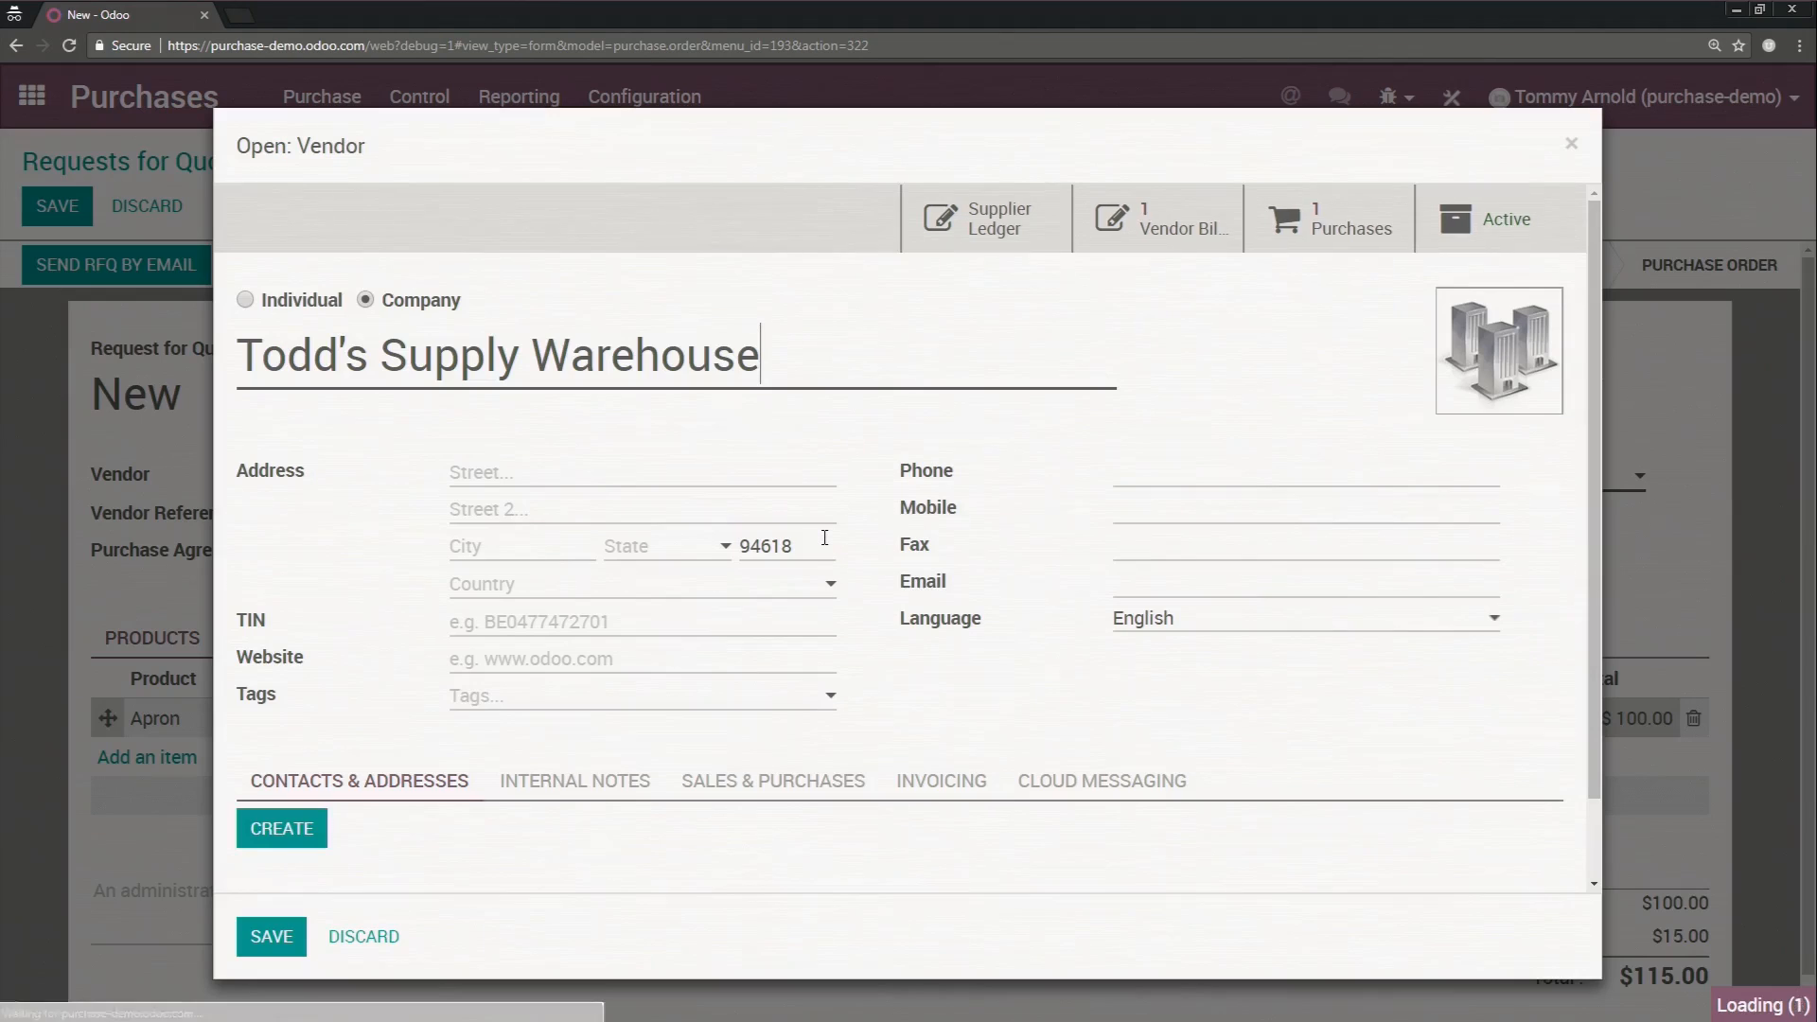
pyautogui.click(782, 785)
pyautogui.scroll(-5, 794, 789)
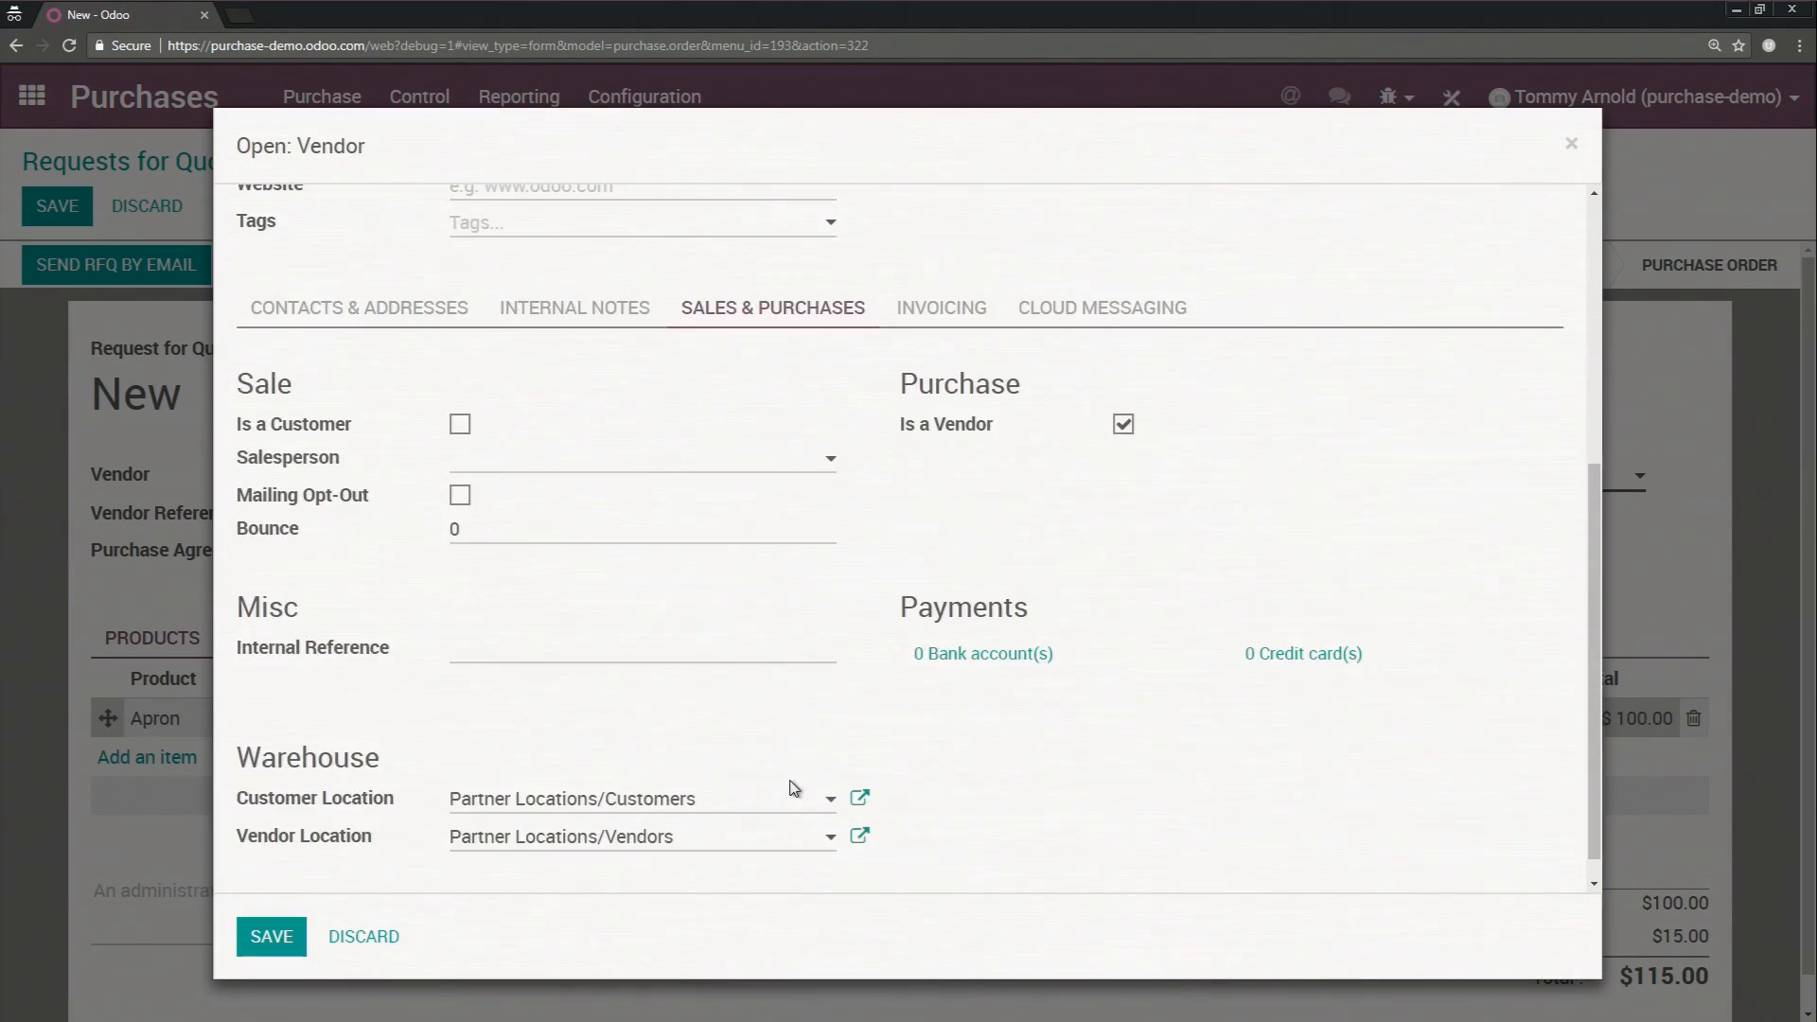
# Step: Review the Todd's Supply Warehouse vendor's invoicing, internal notes and contacts information, and close the record without saving
pyautogui.scroll(5, 790, 757)
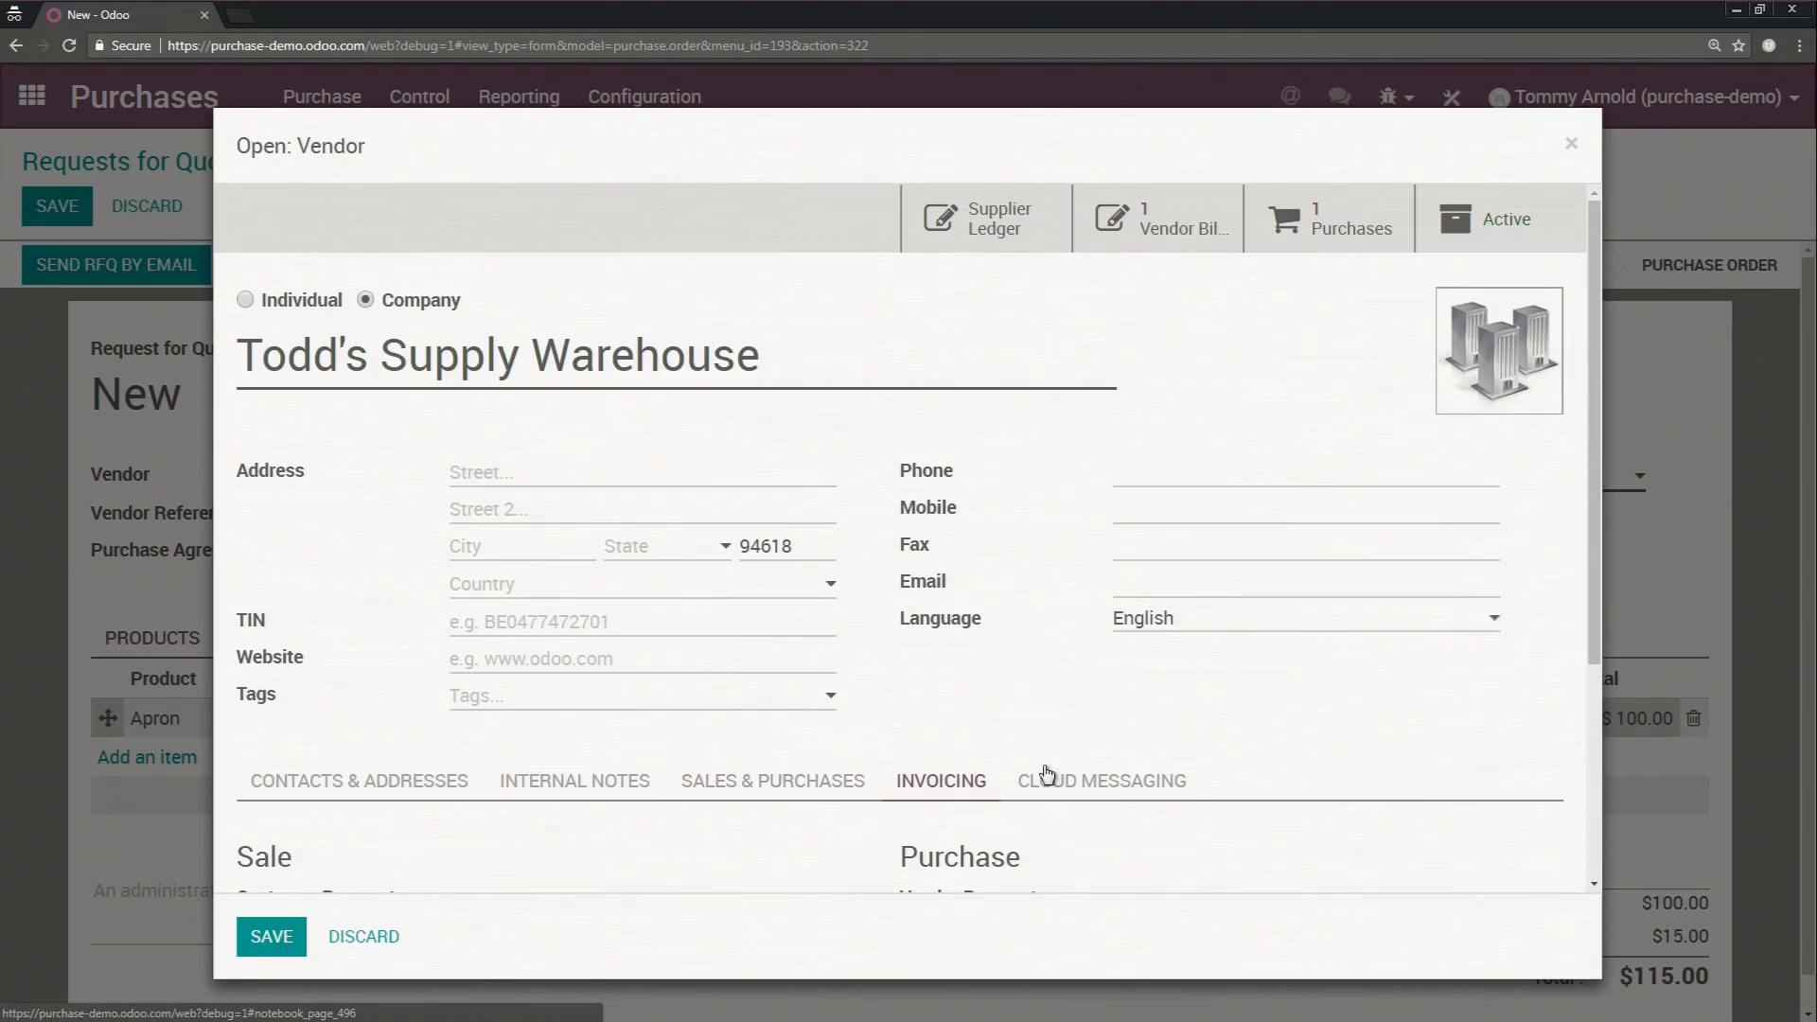
pyautogui.click(1009, 780)
pyautogui.click(573, 780)
pyautogui.click(430, 778)
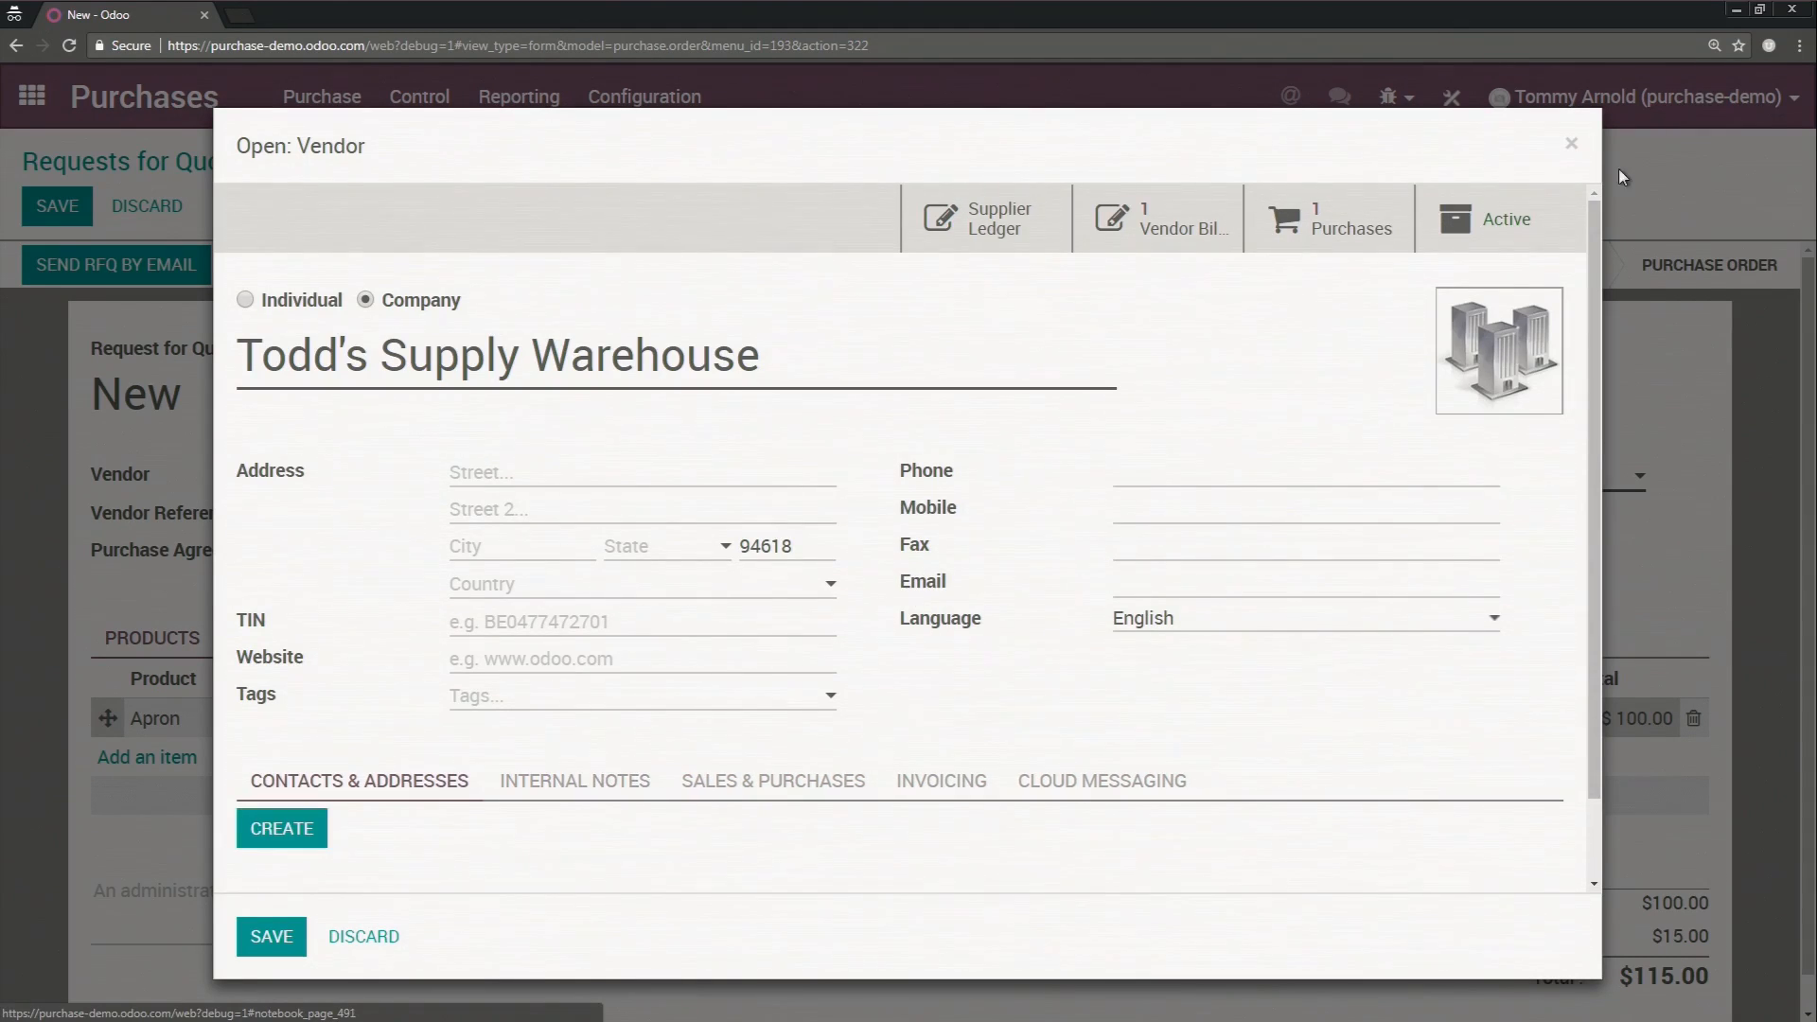
pyautogui.click(1572, 147)
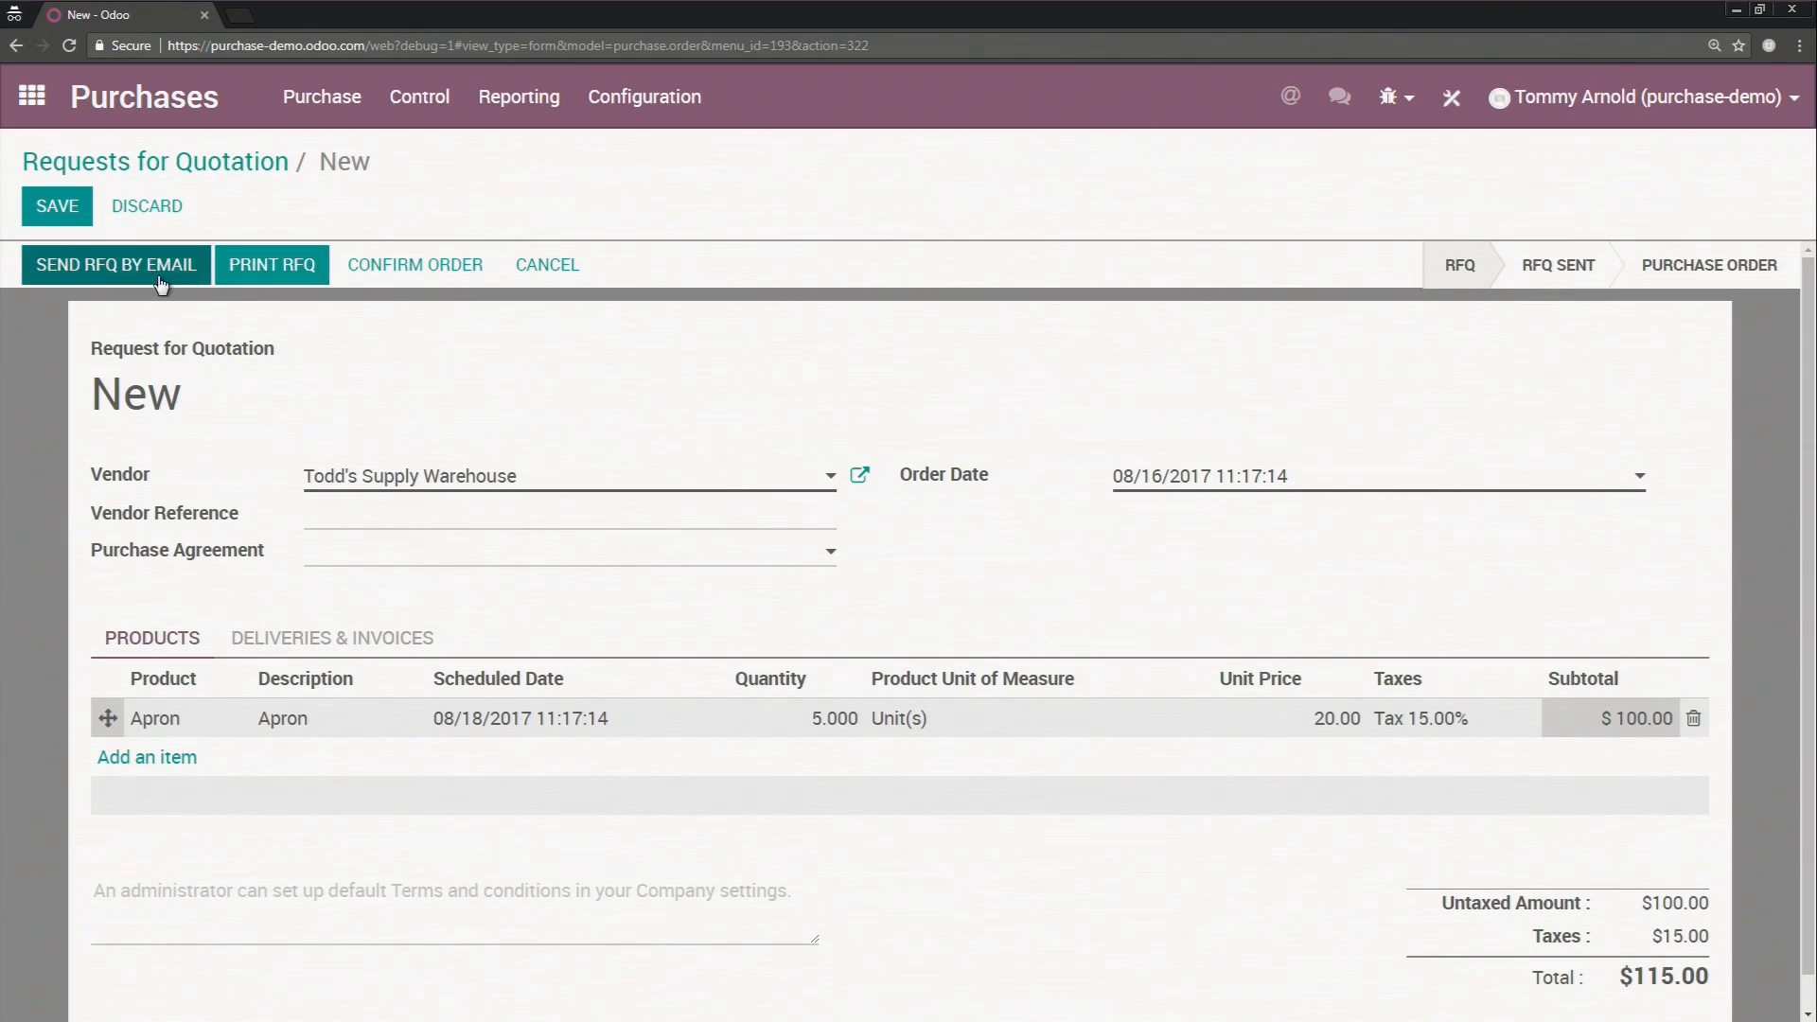
# Step: Confirm the Apron order and validate its incoming shipment as an immediate transfer of all ordered units
pyautogui.click(394, 272)
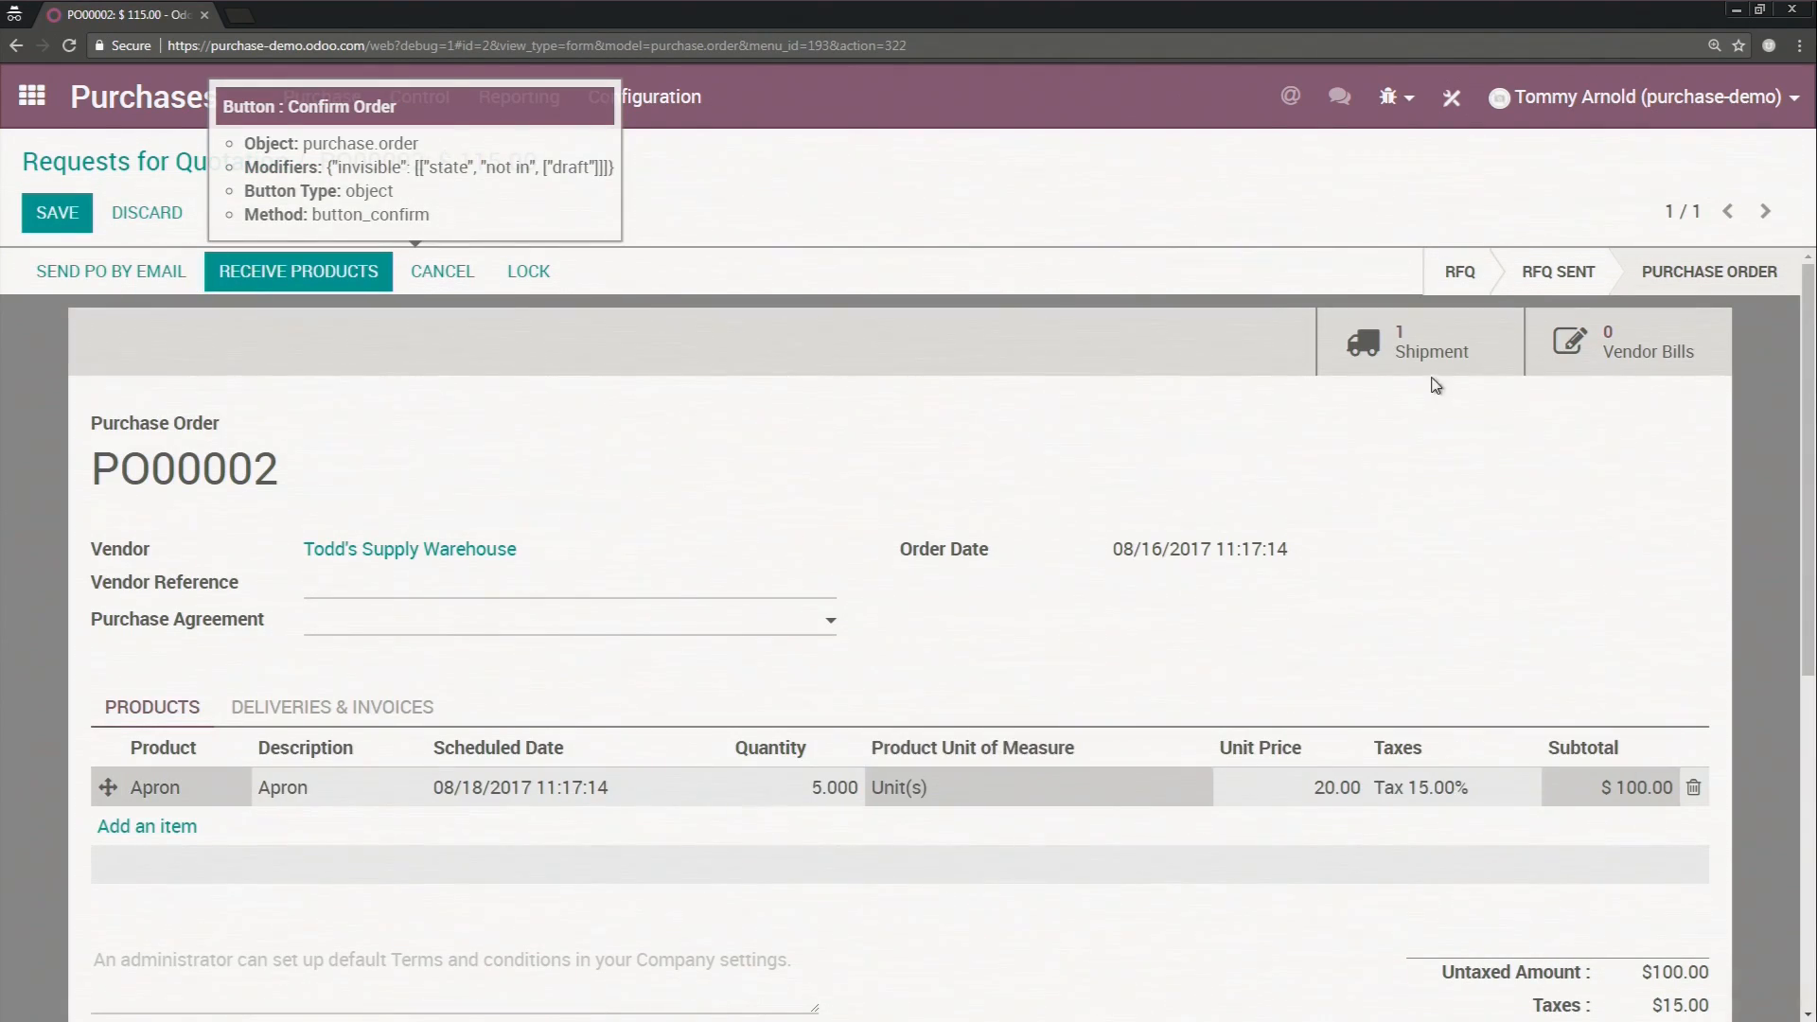
pyautogui.click(1439, 355)
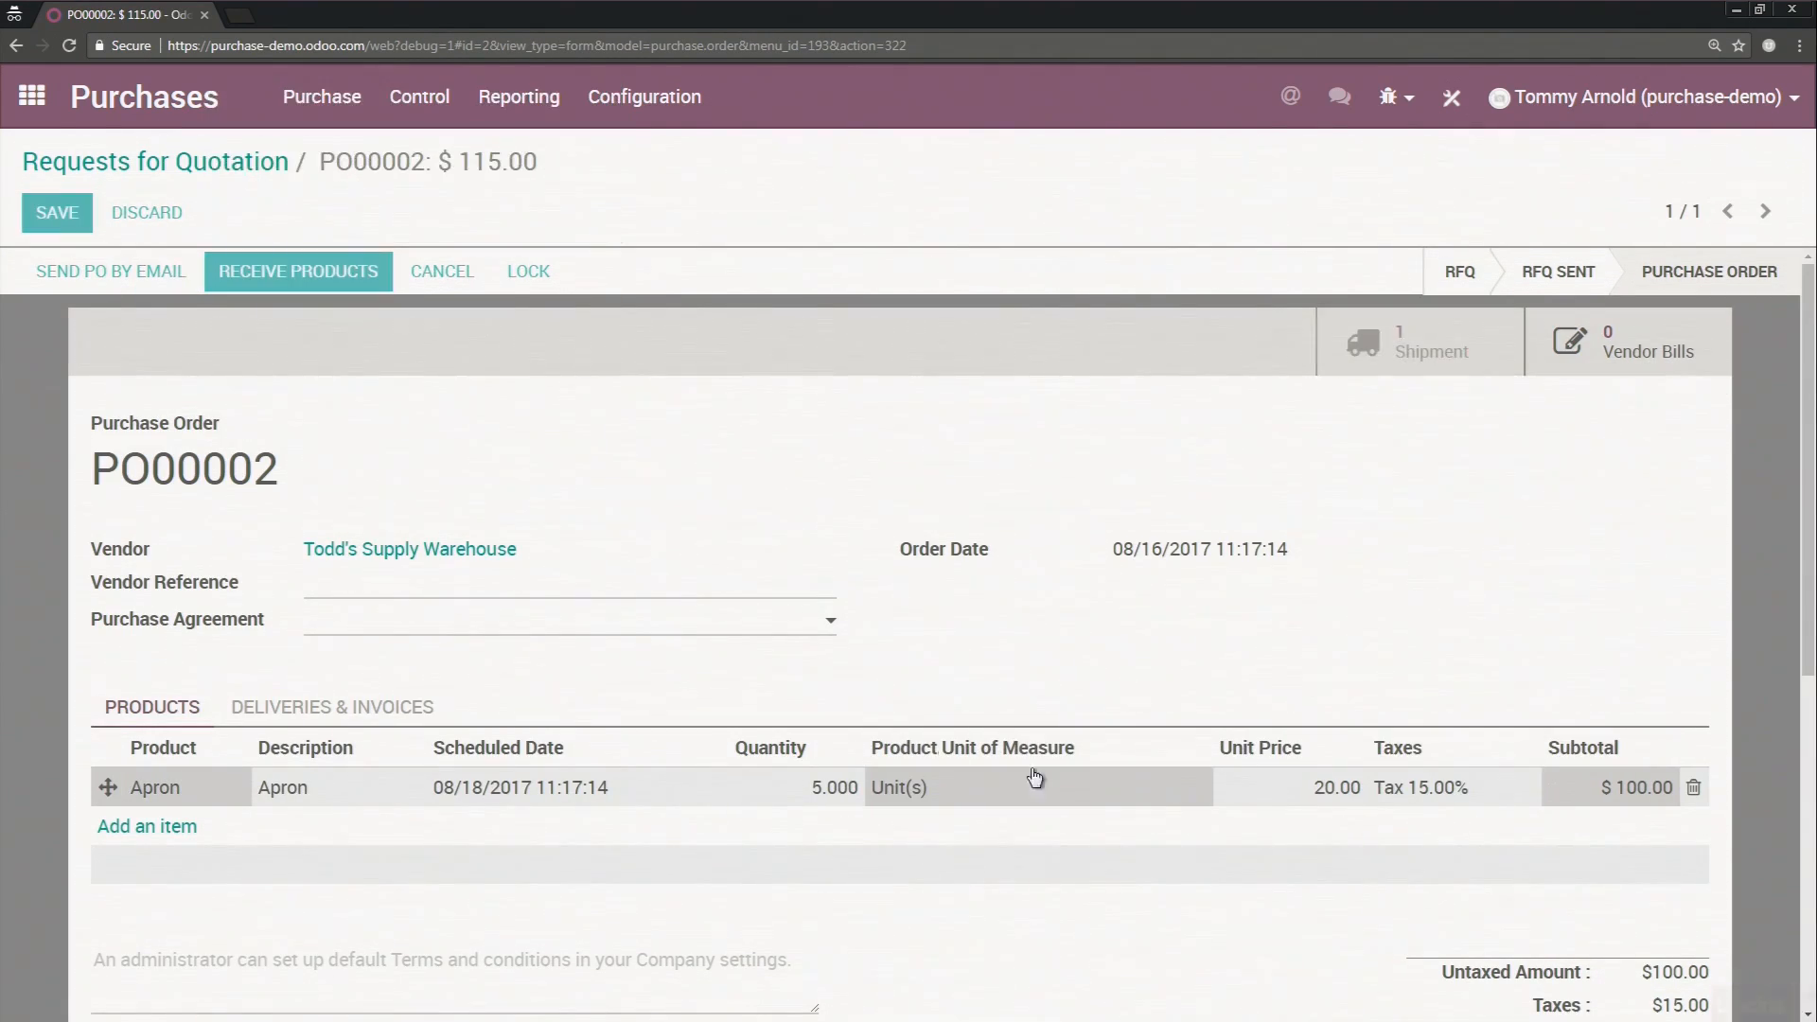
pyautogui.click(80, 266)
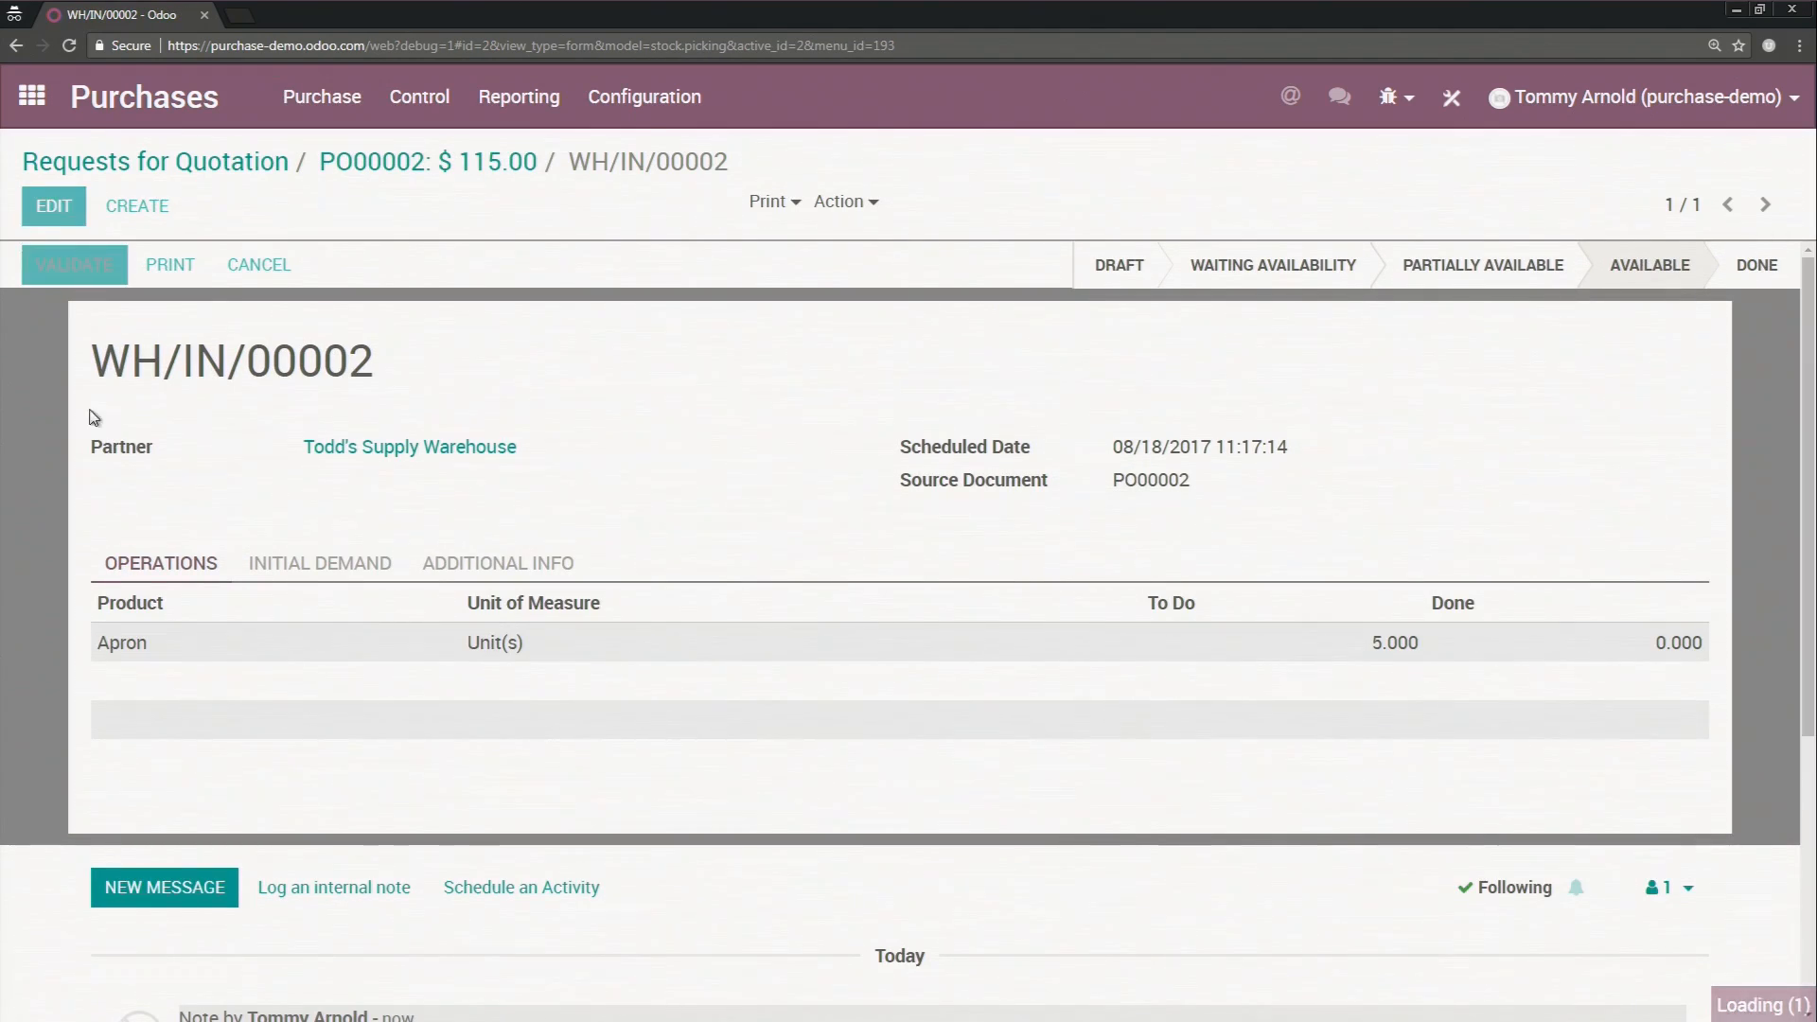
pyautogui.click(274, 365)
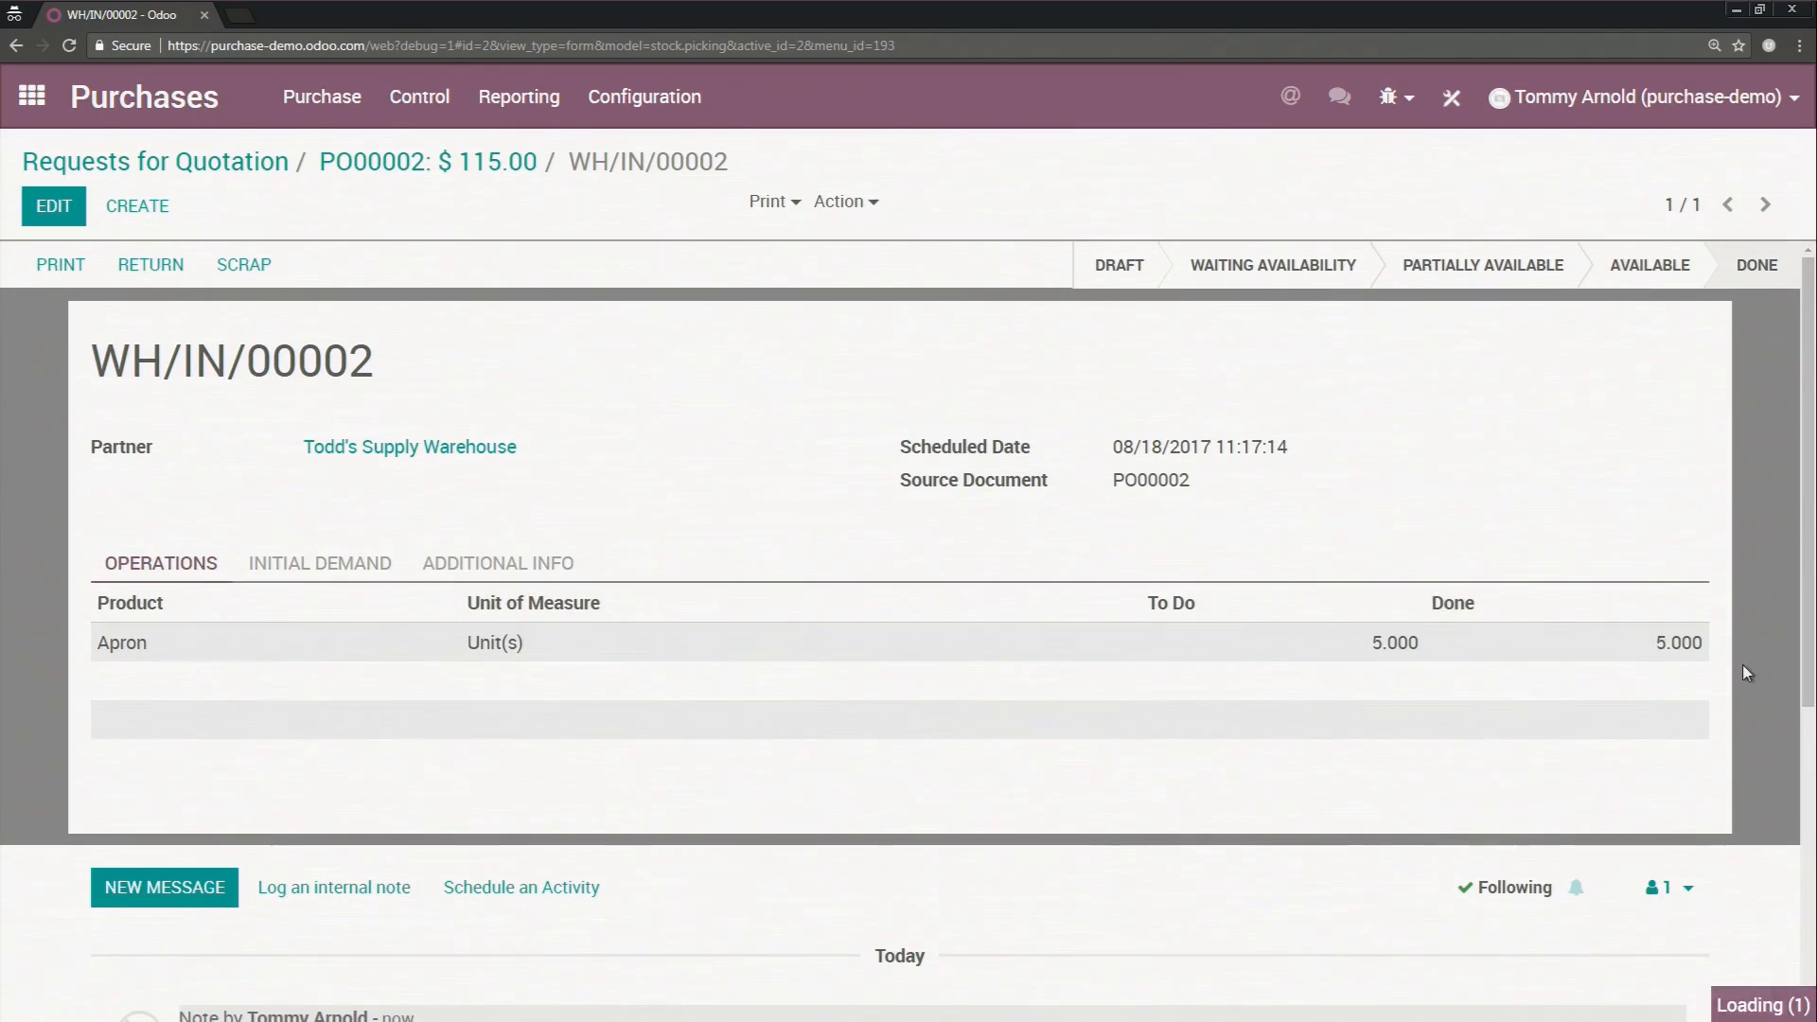
# Step: Create a vendor bill from the Apron purchase order, save it and validate it
pyautogui.click(486, 164)
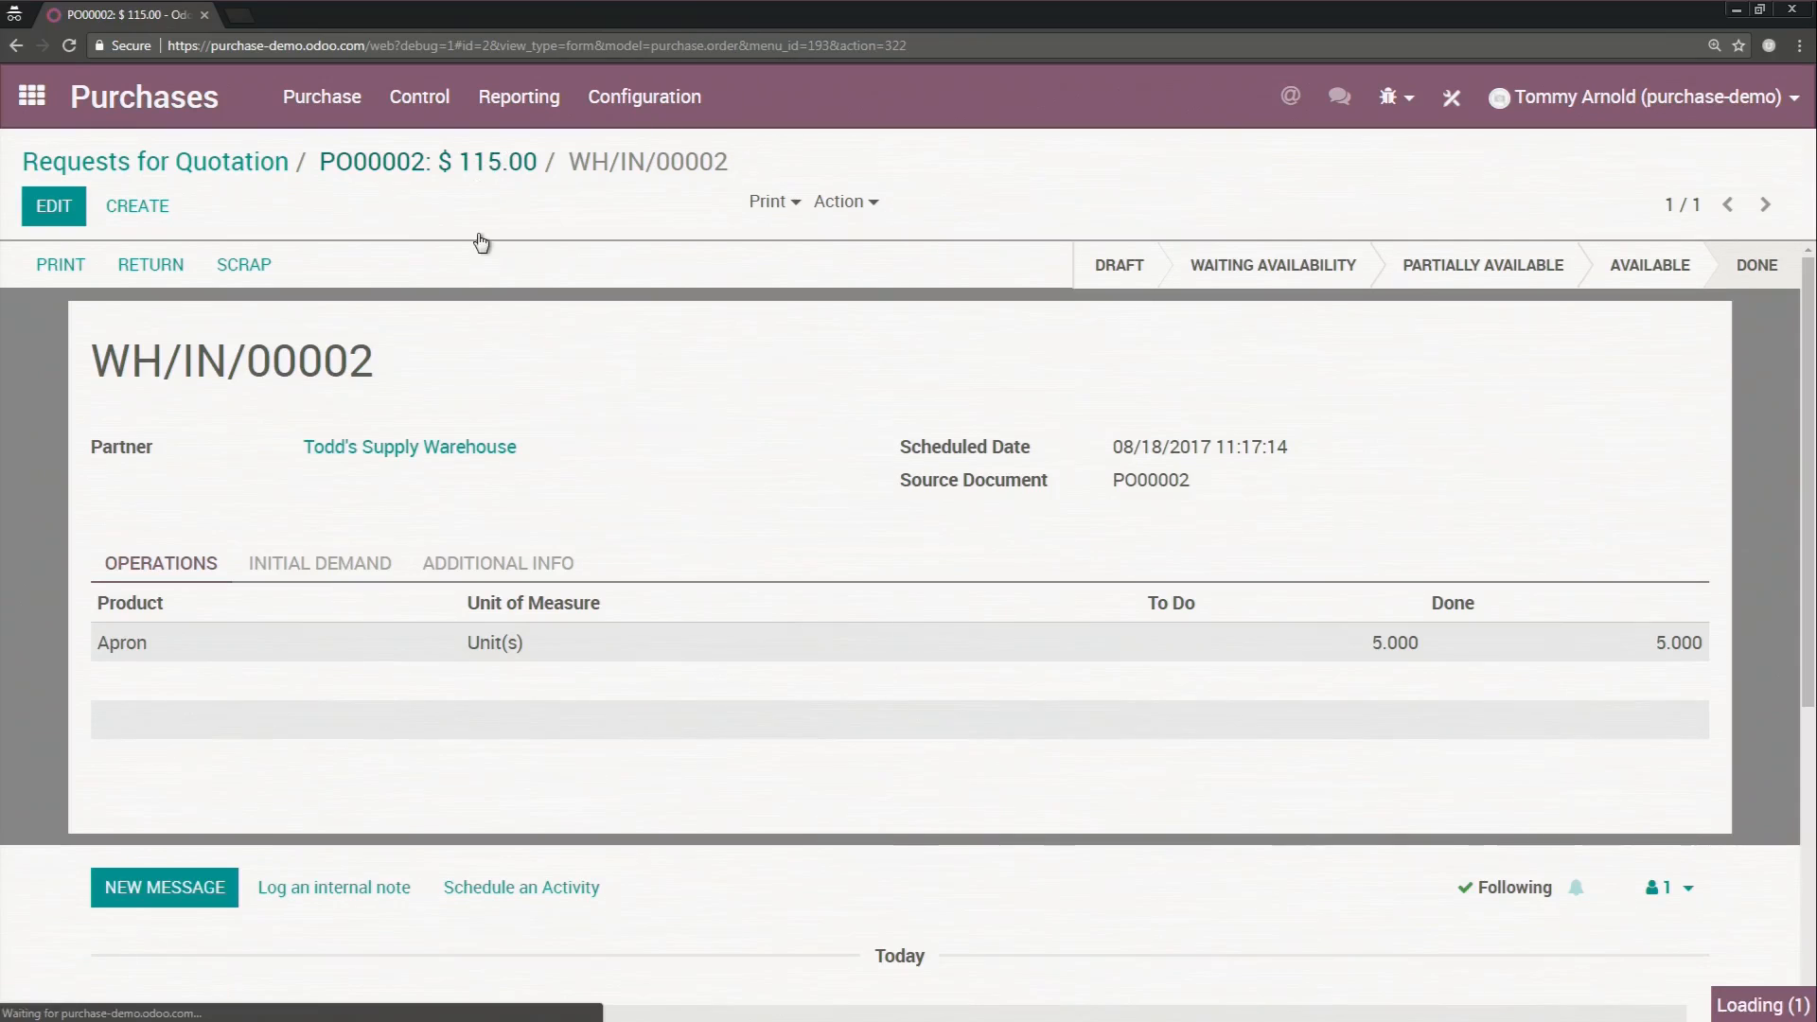
pyautogui.click(1621, 349)
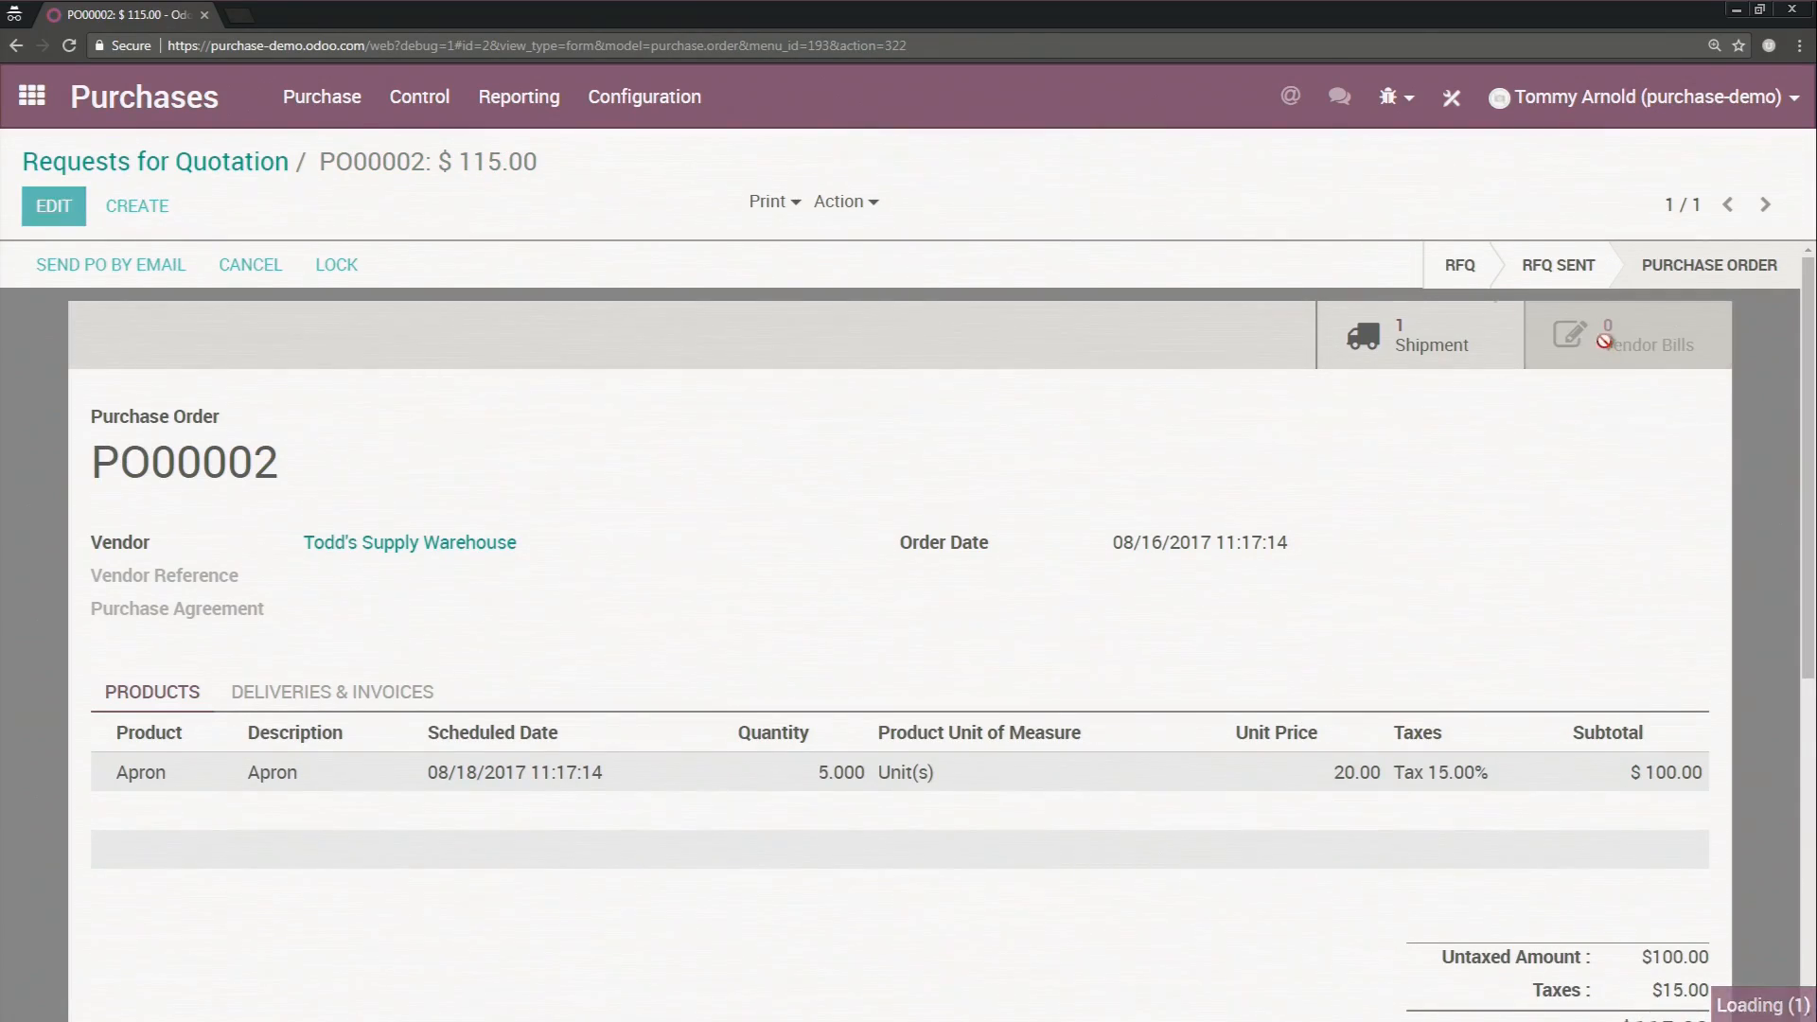
pyautogui.click(68, 230)
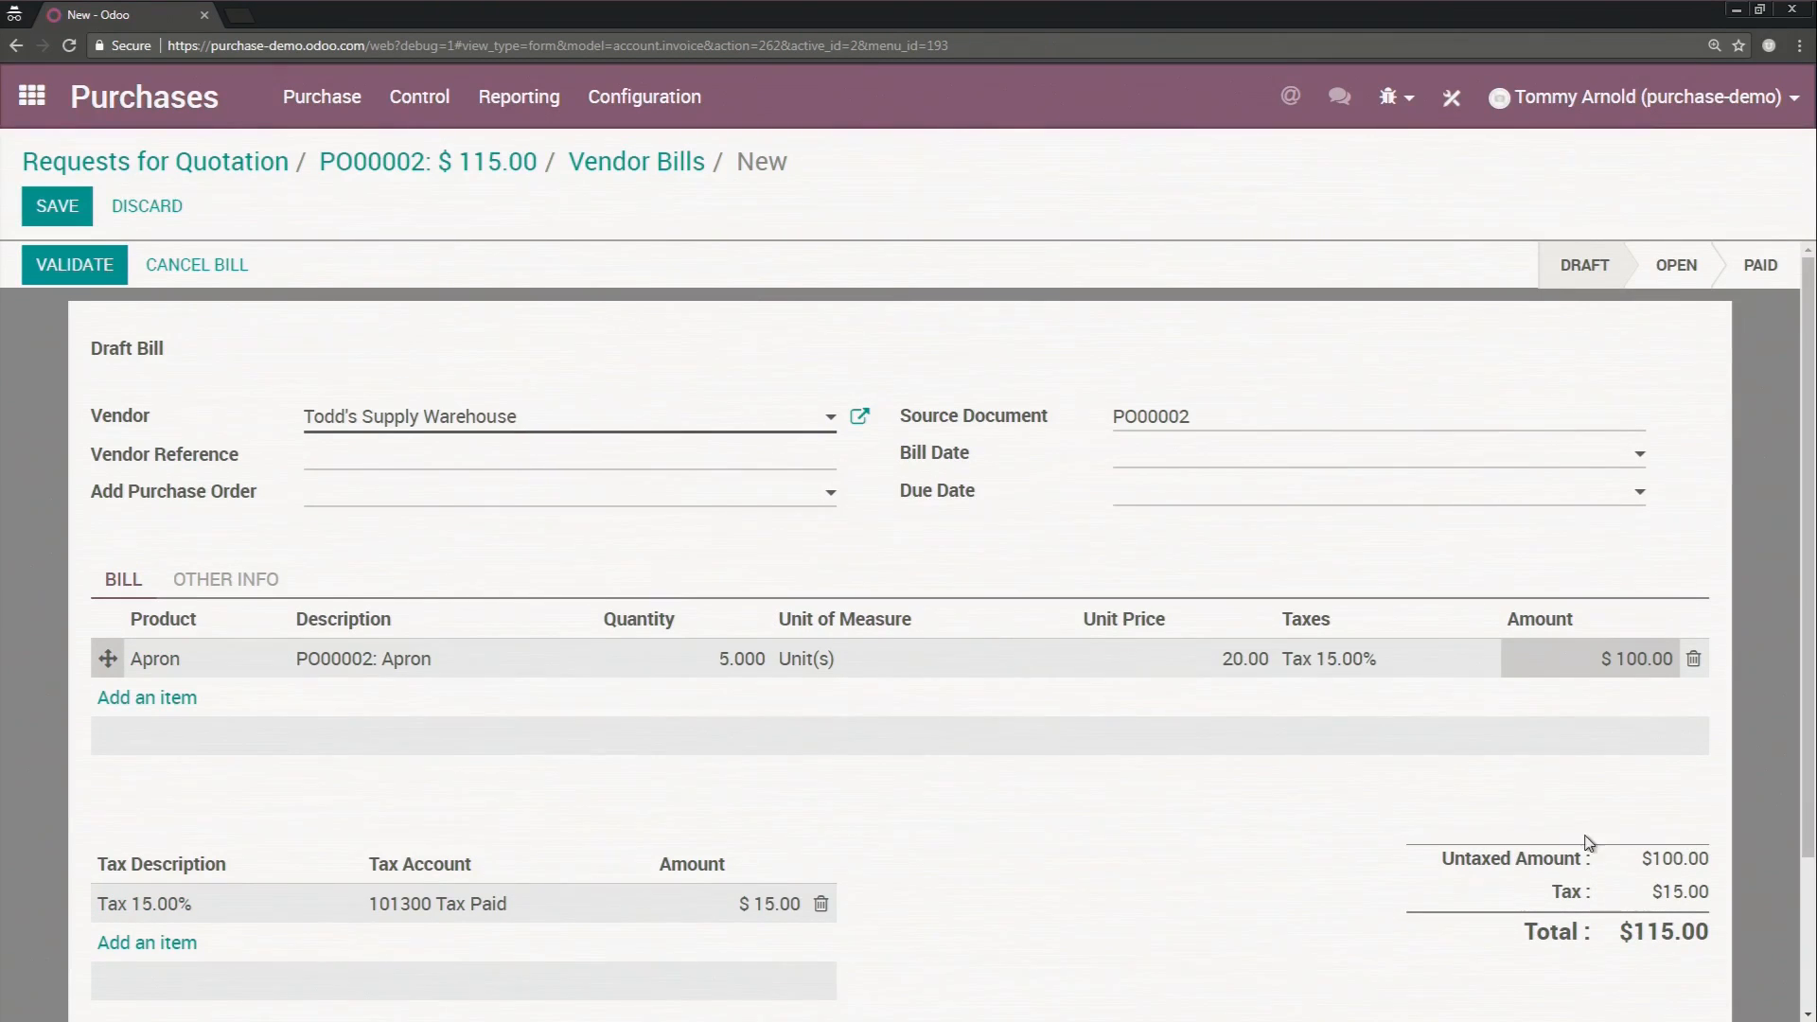
pyautogui.moveTo(1409, 698)
pyautogui.click(59, 215)
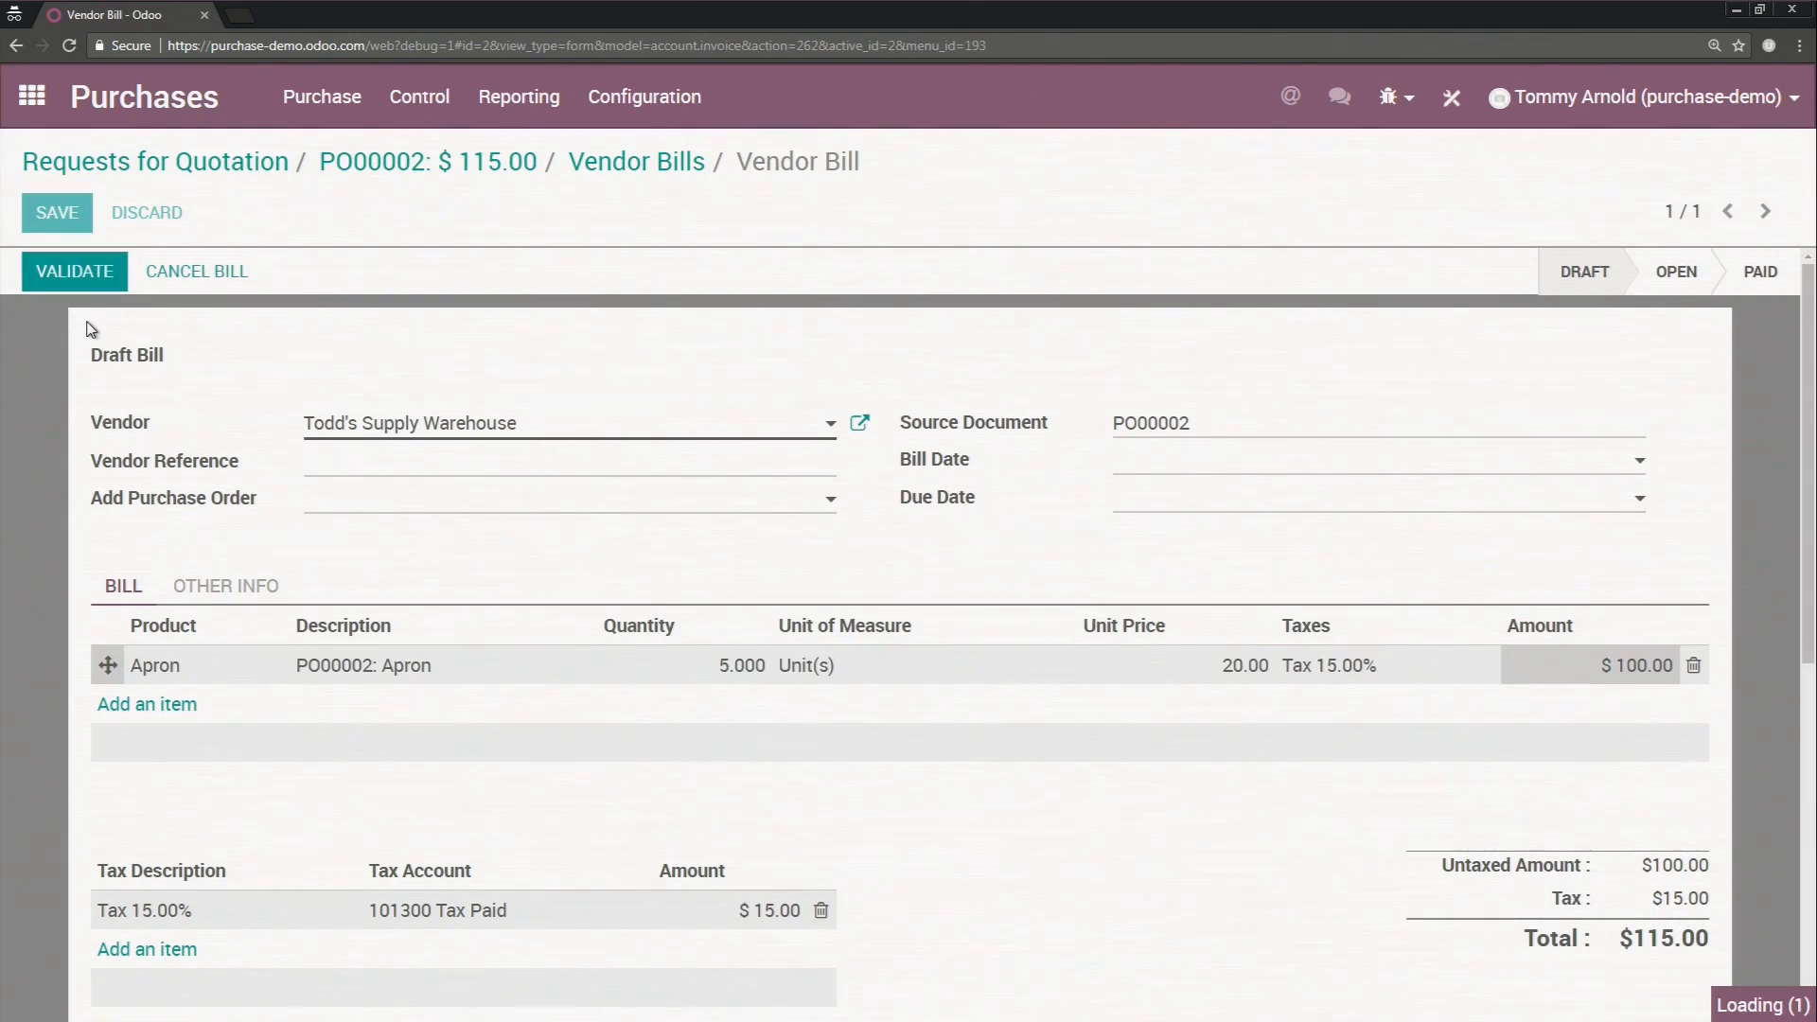
pyautogui.click(78, 277)
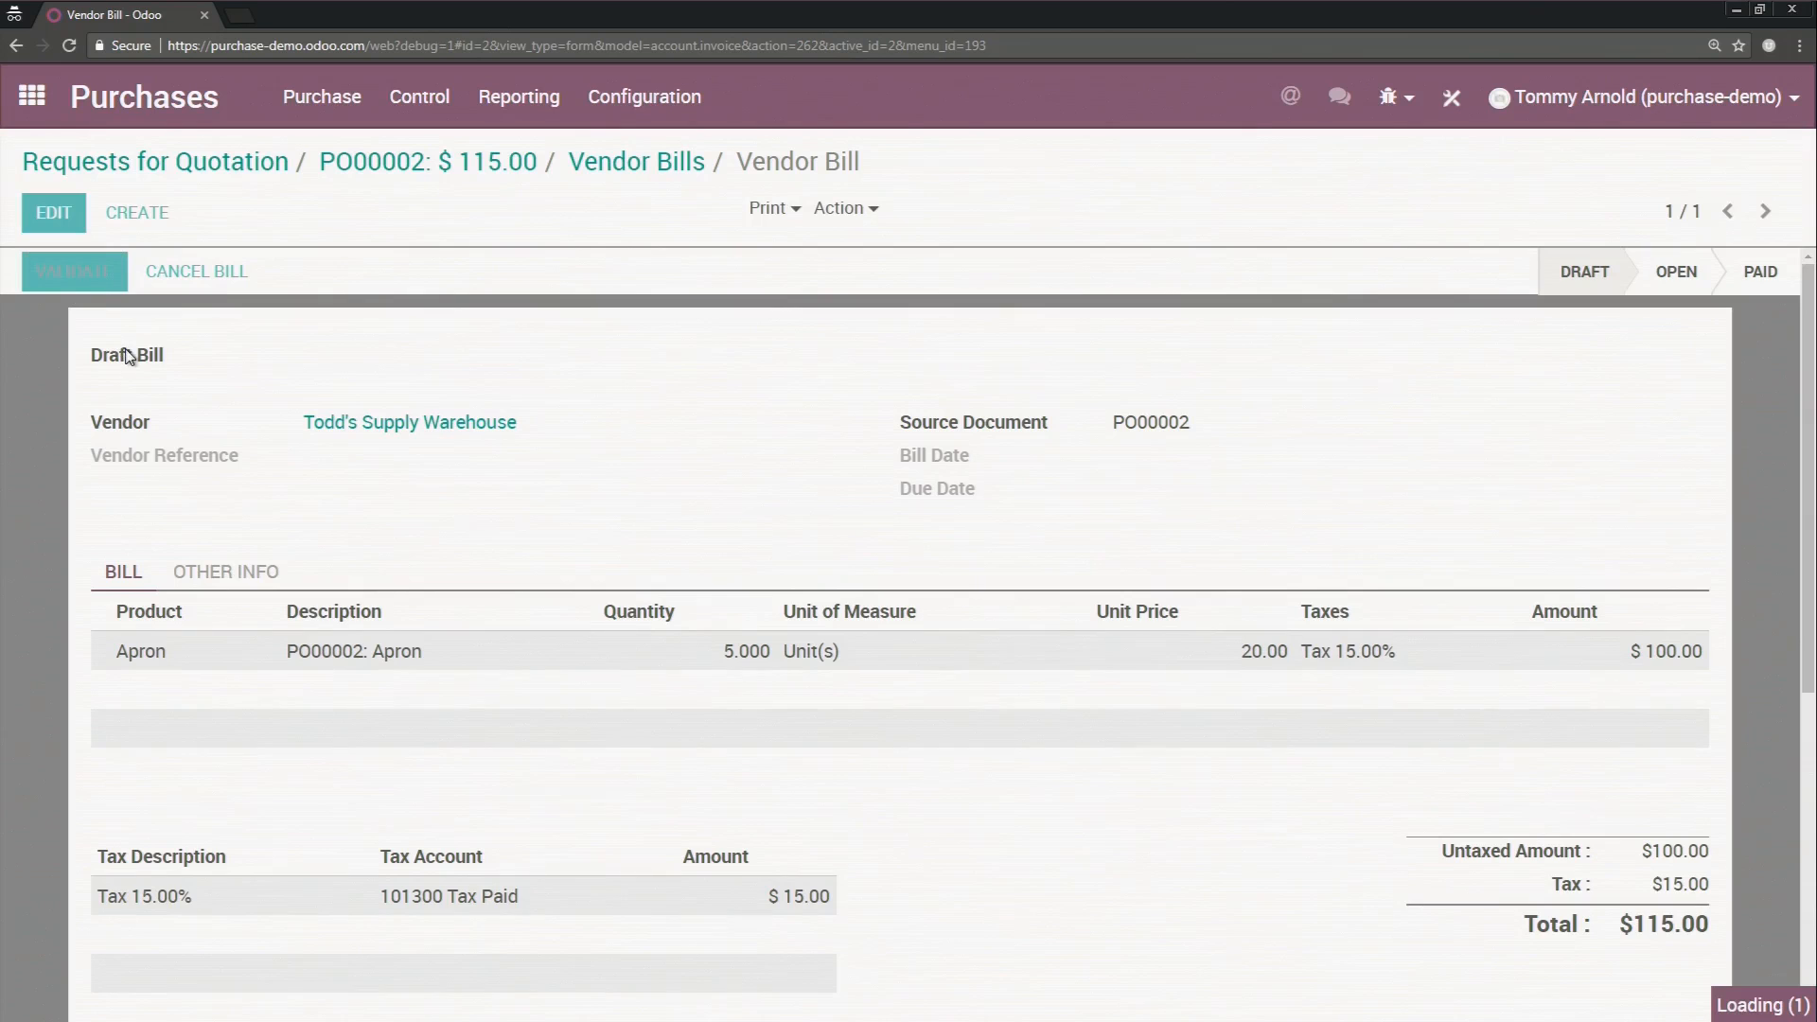
# Step: Register the payment of the Apron bill with the Cash (USD) journal and validate it
pyautogui.click(142, 308)
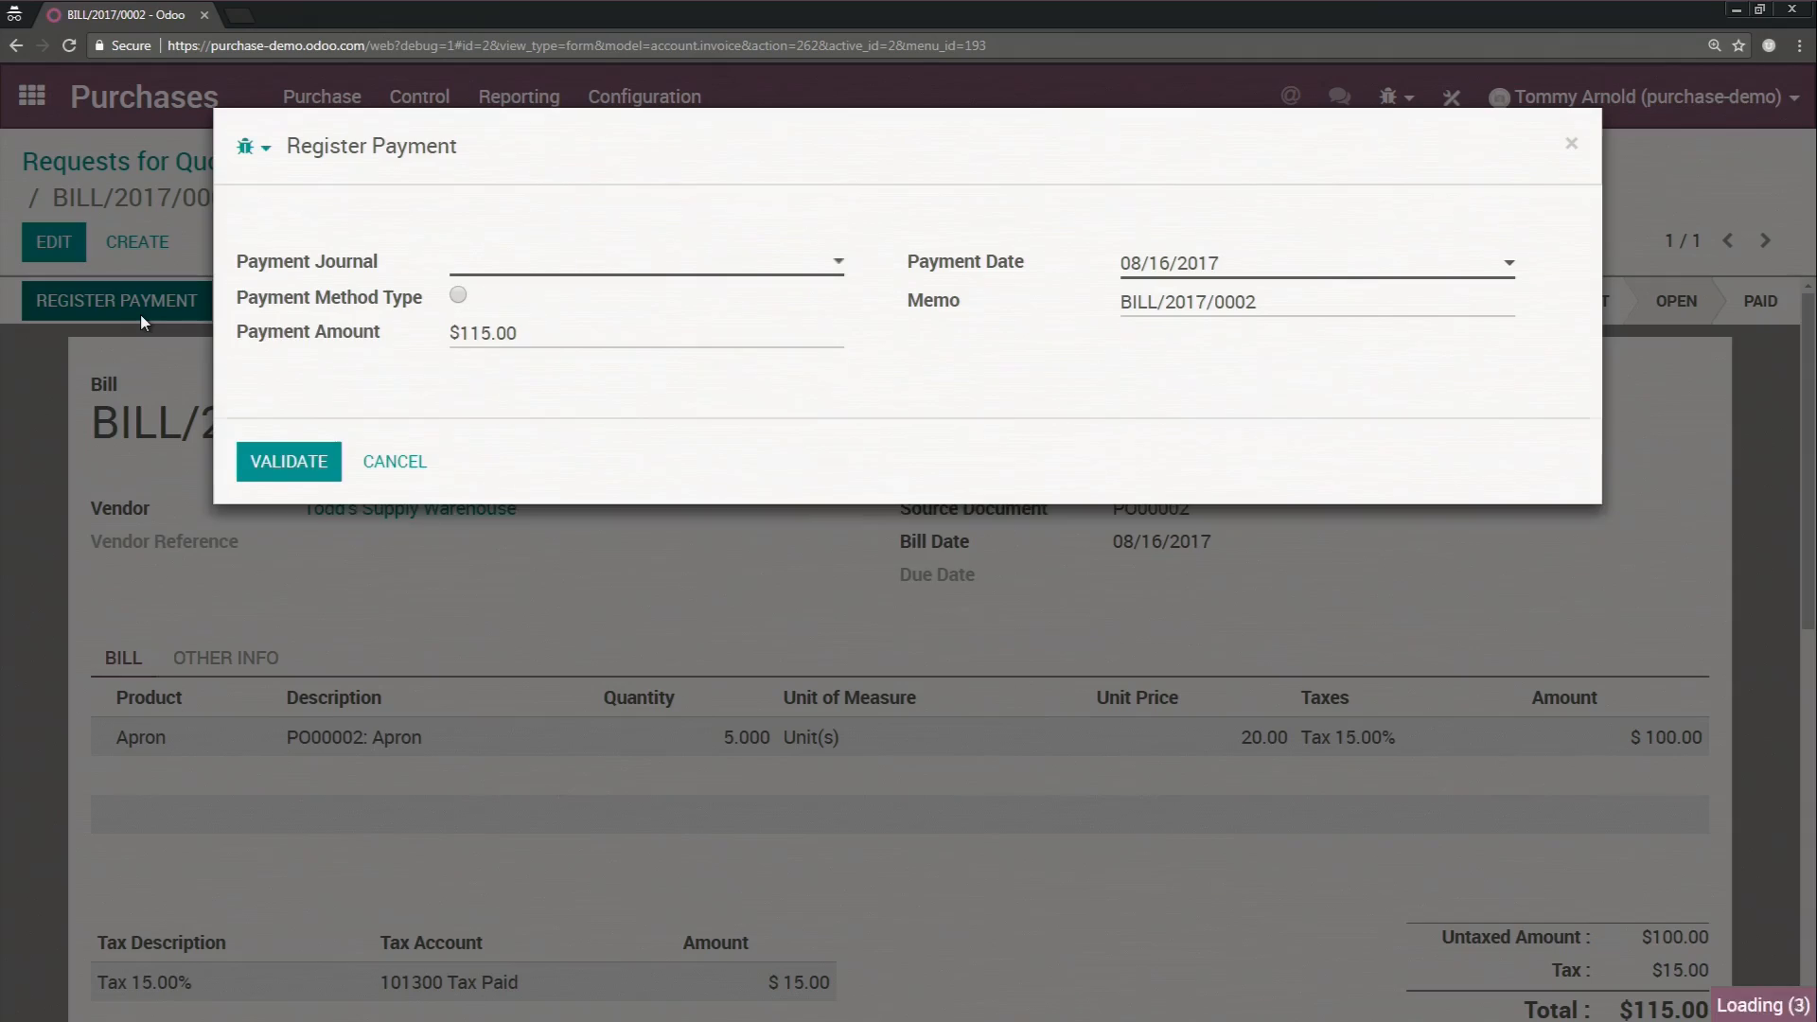
pyautogui.click(573, 269)
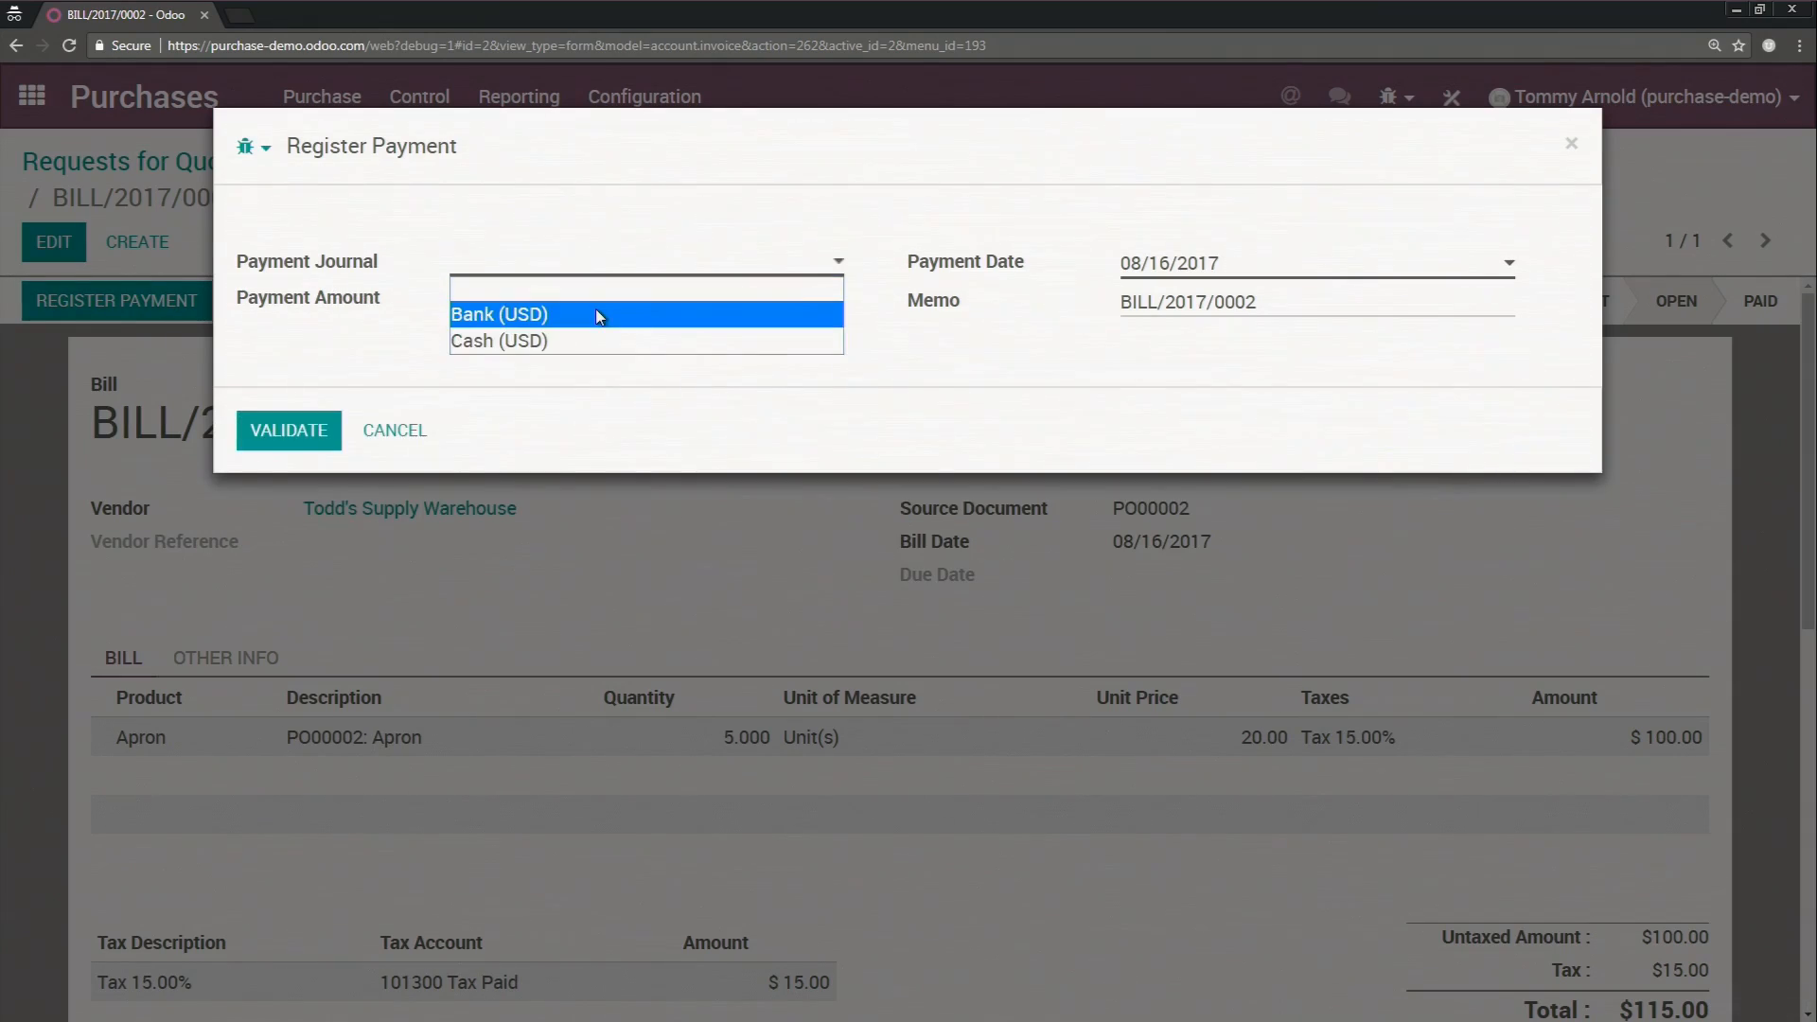
pyautogui.click(594, 314)
pyautogui.click(548, 268)
pyautogui.click(558, 339)
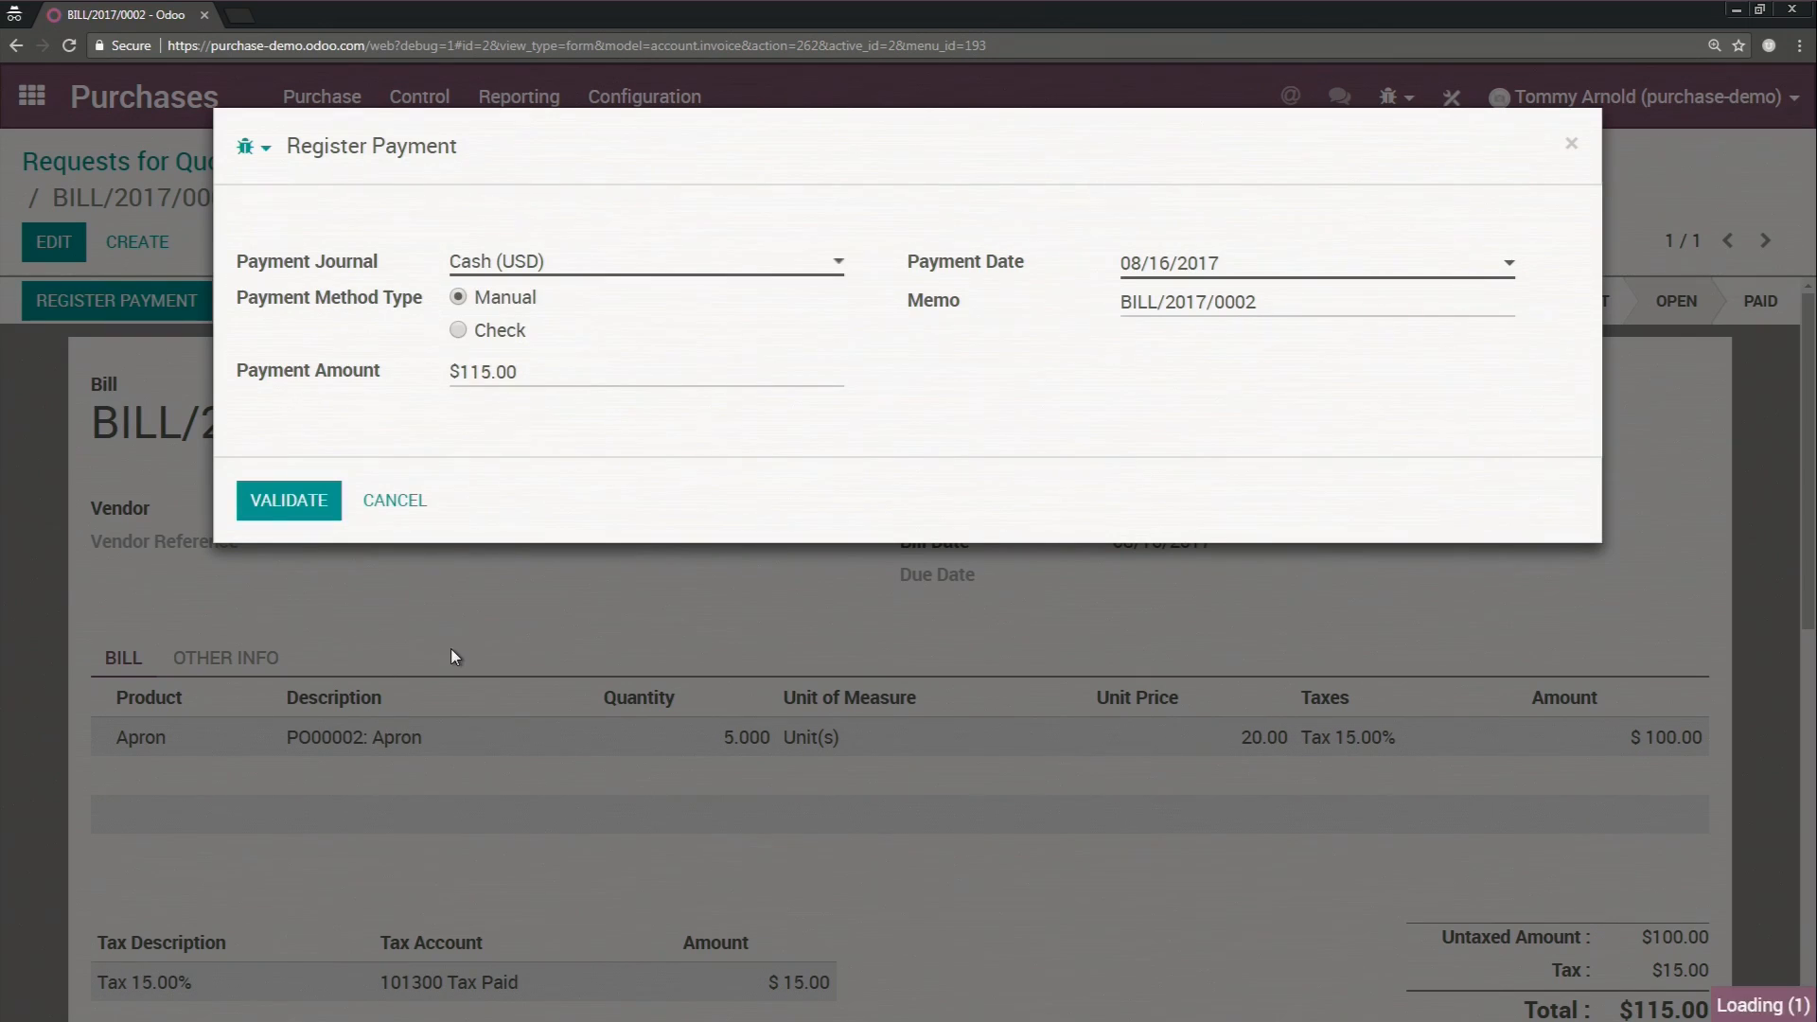
pyautogui.click(305, 509)
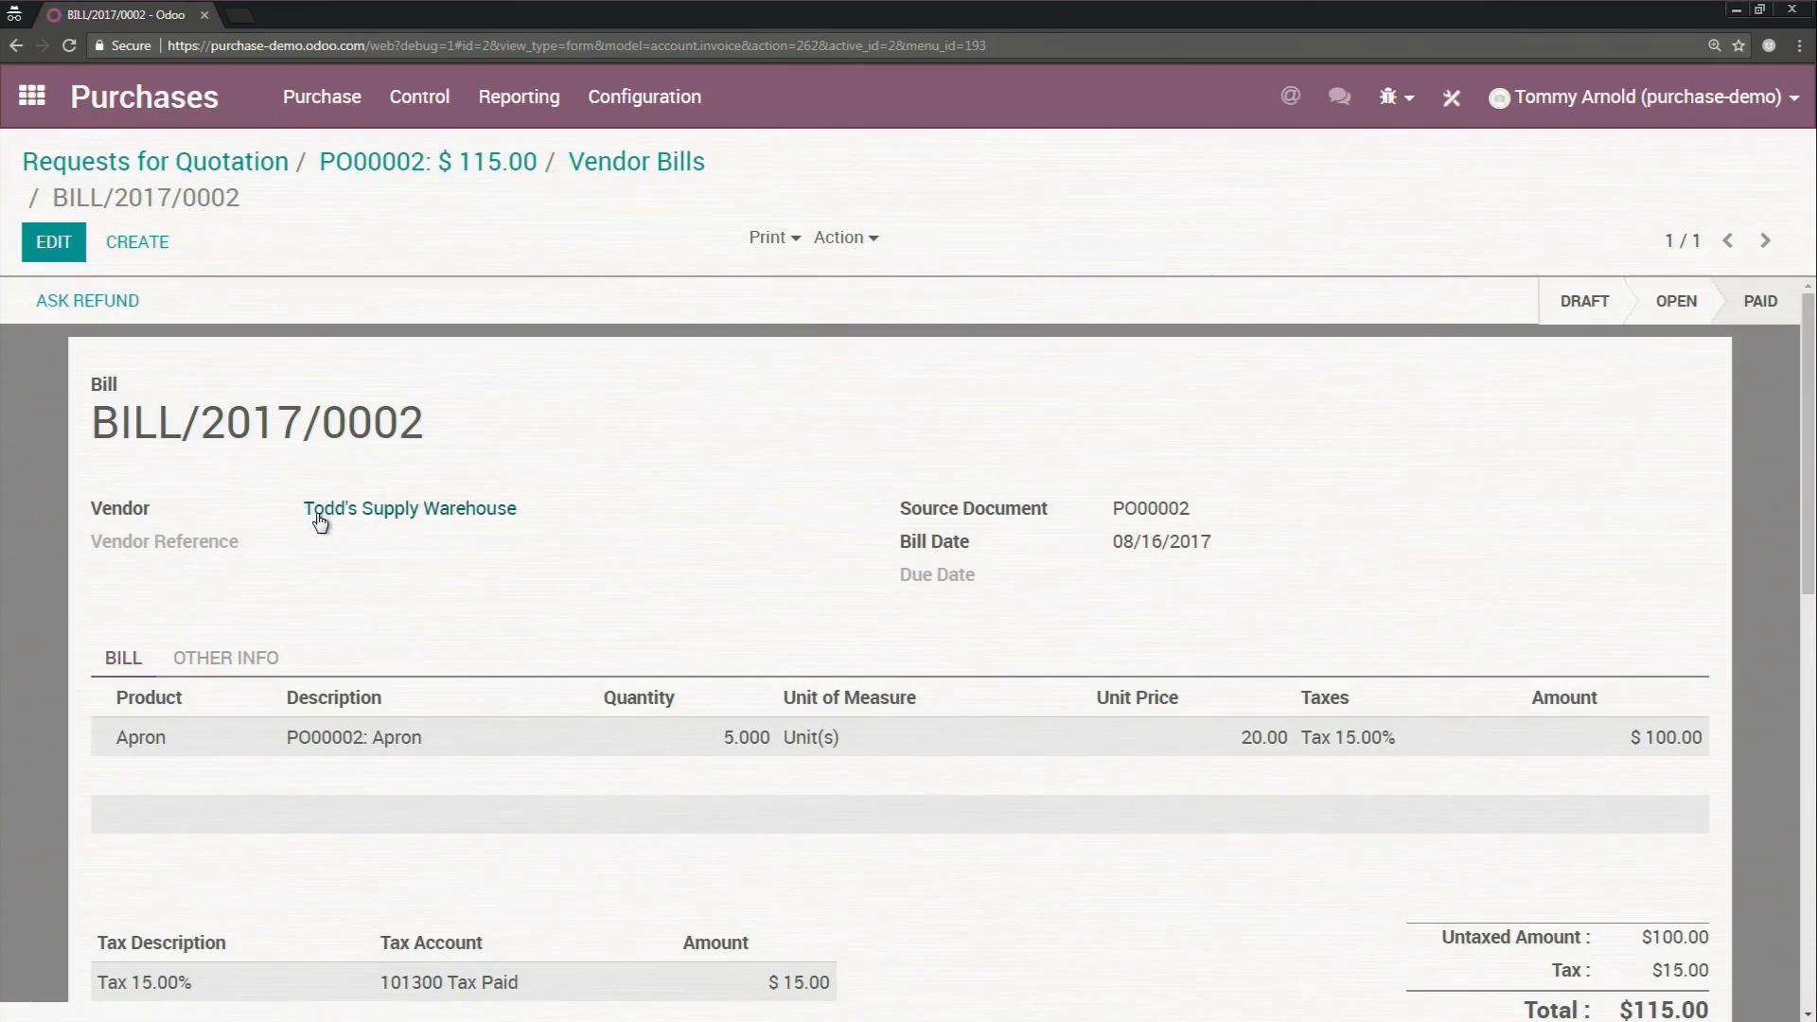
# Step: Leave the paid bill and open the purchasing list of all vendor bills
pyautogui.click(637, 163)
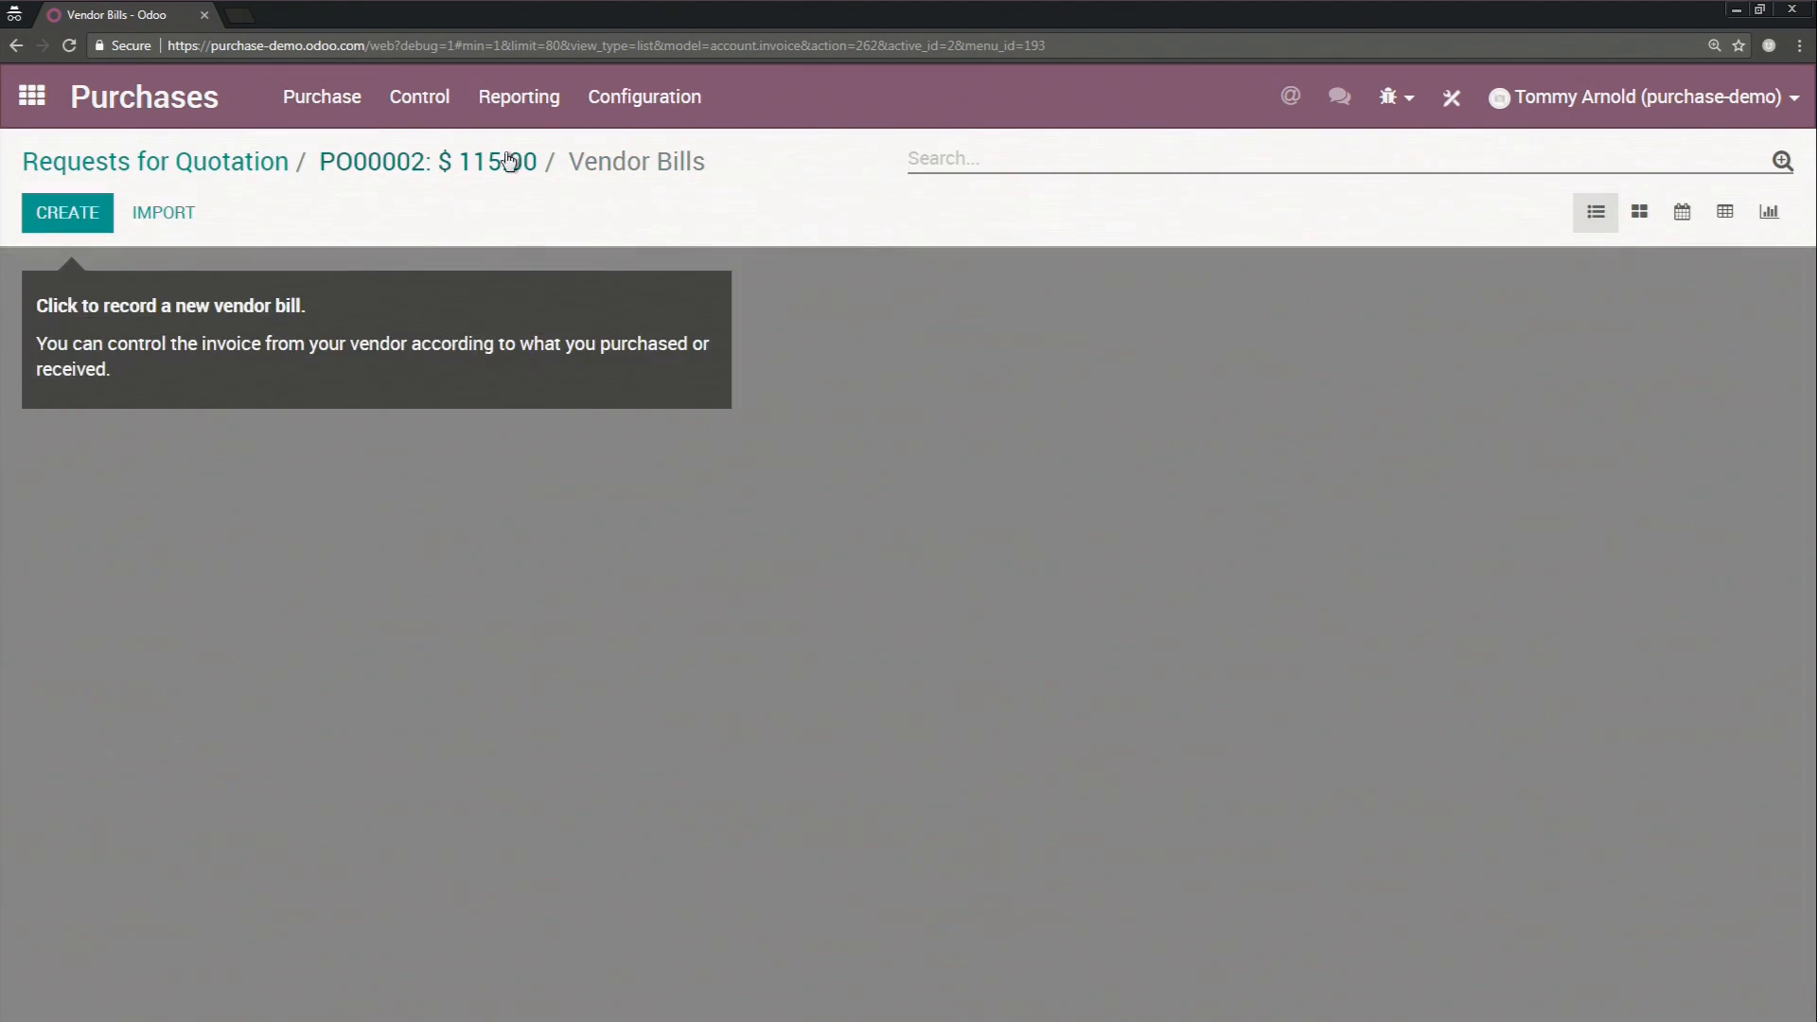
pyautogui.click(419, 97)
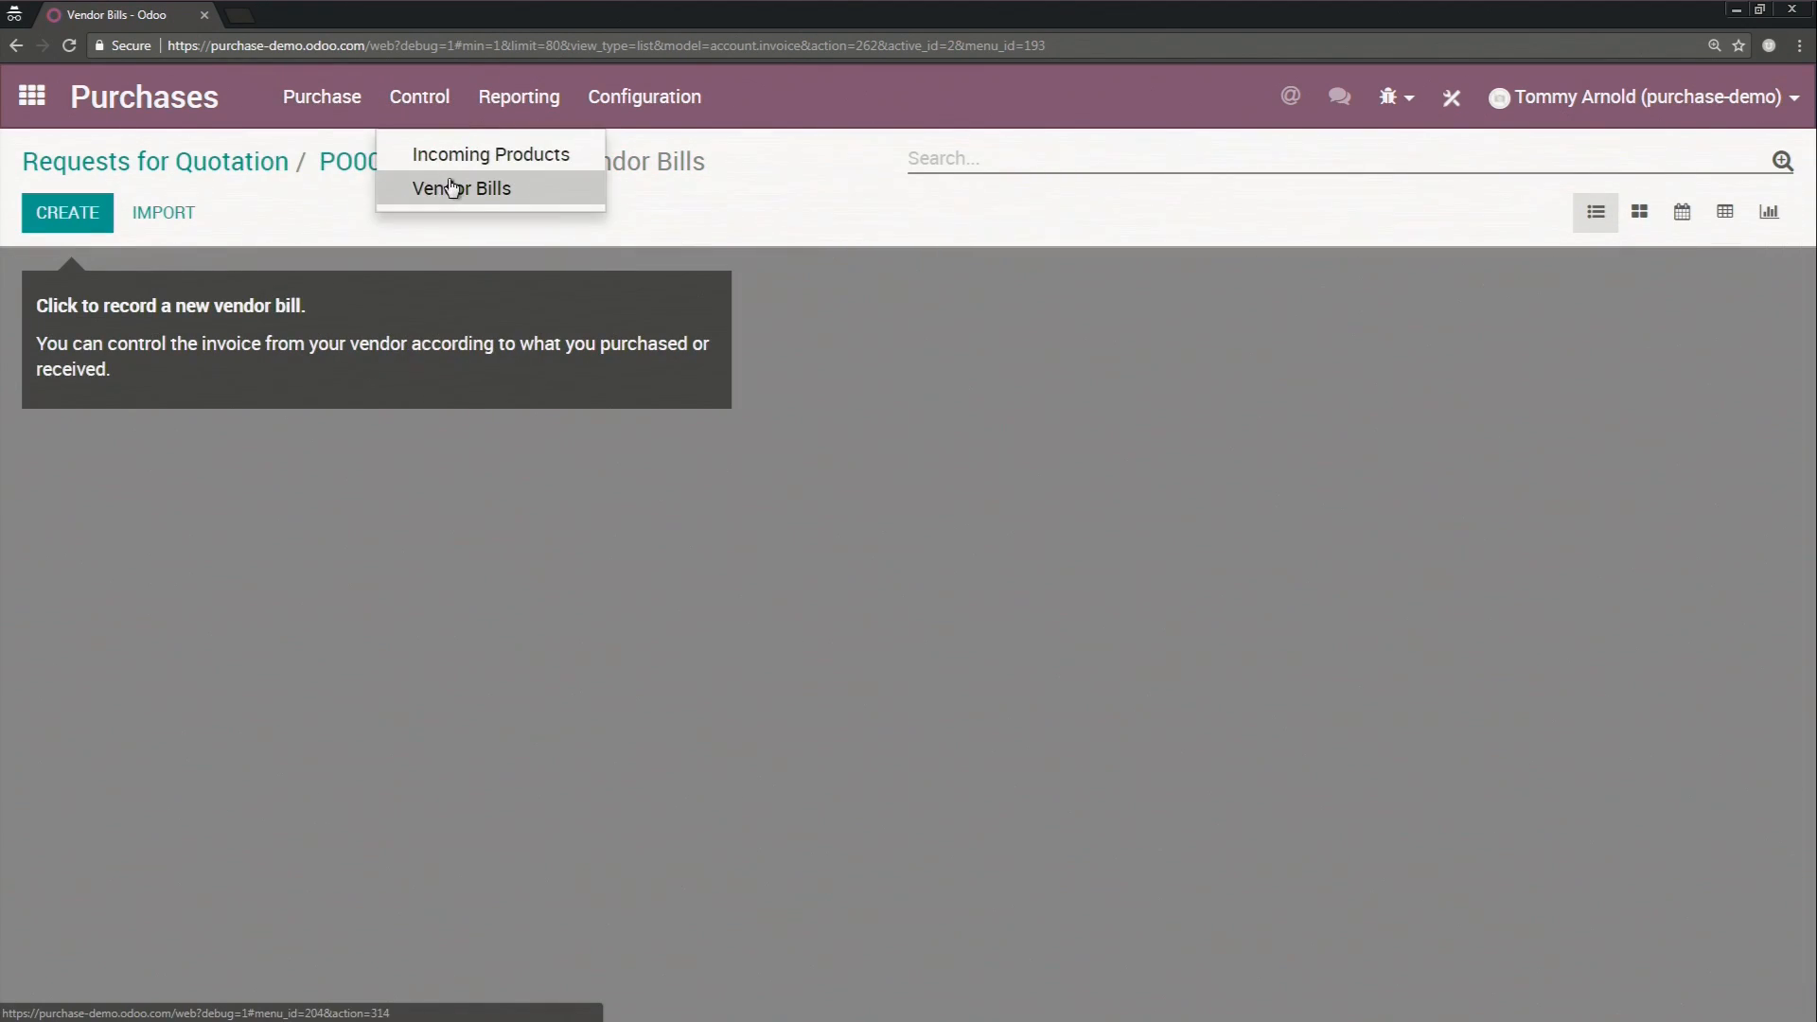
pyautogui.click(451, 185)
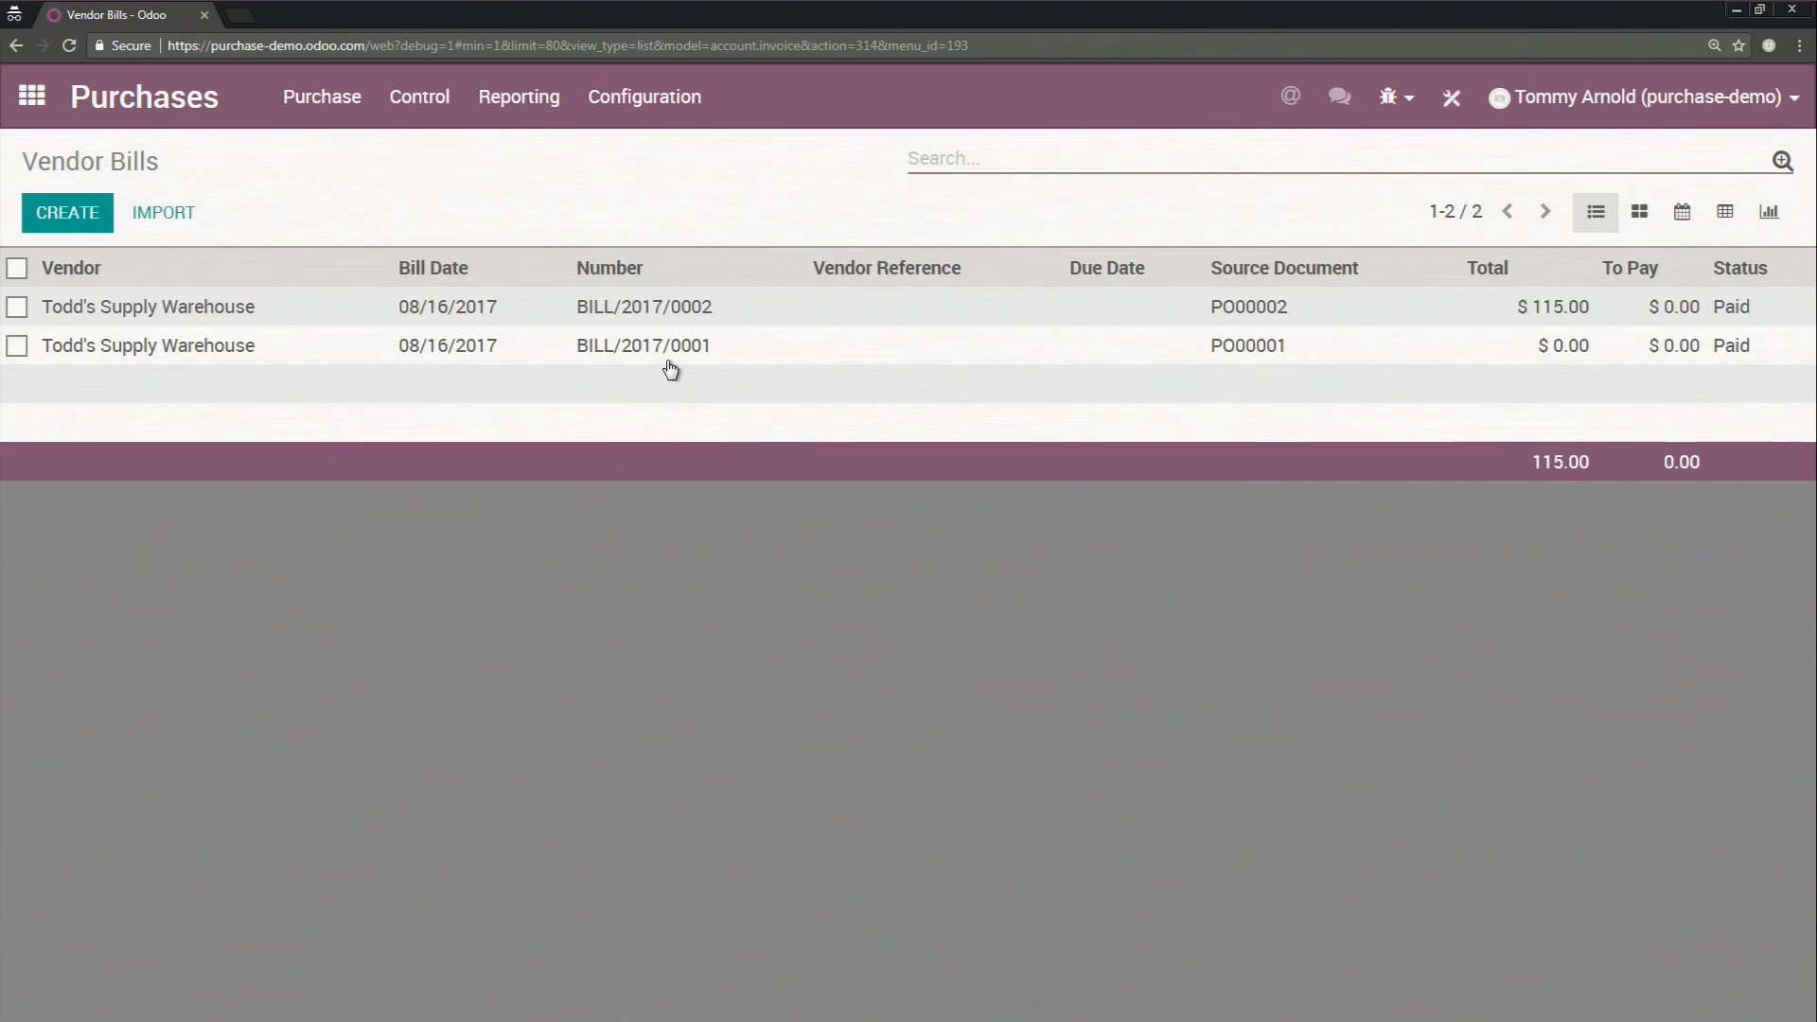
# Step: Open the incoming products list and remove its To Do filter to view all receipts
pyautogui.click(421, 103)
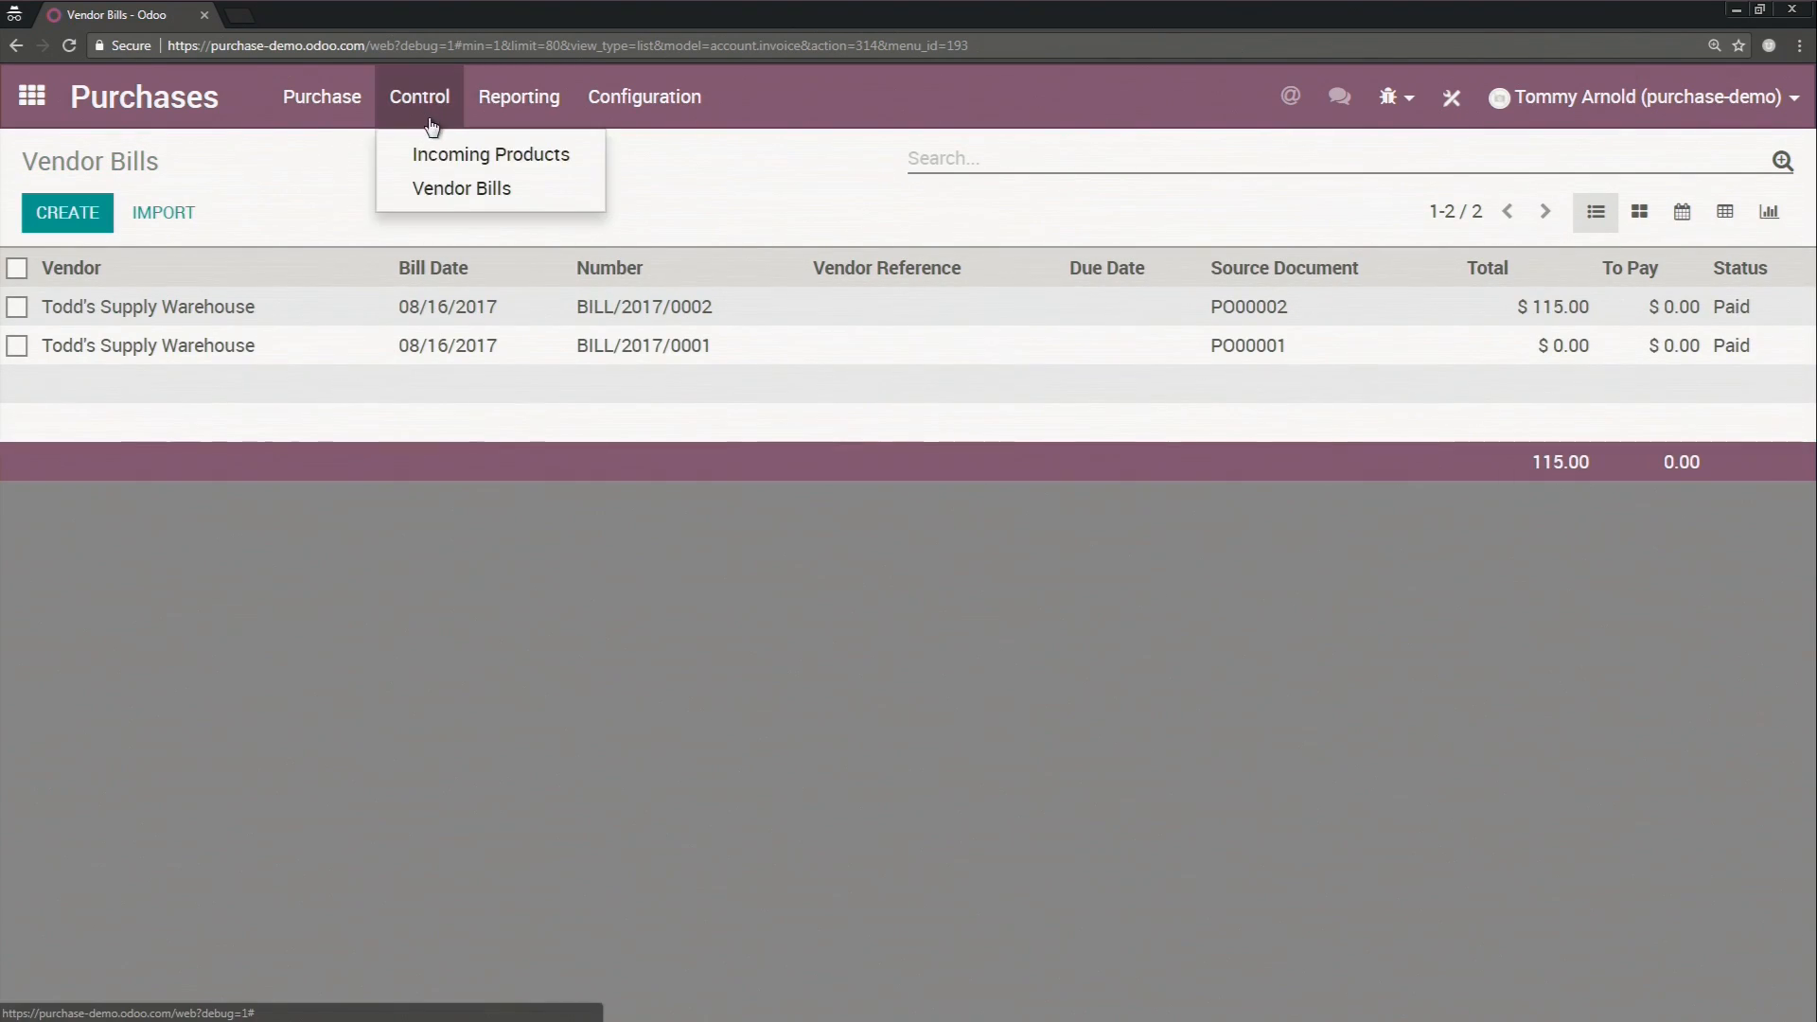
pyautogui.click(304, 209)
pyautogui.click(358, 96)
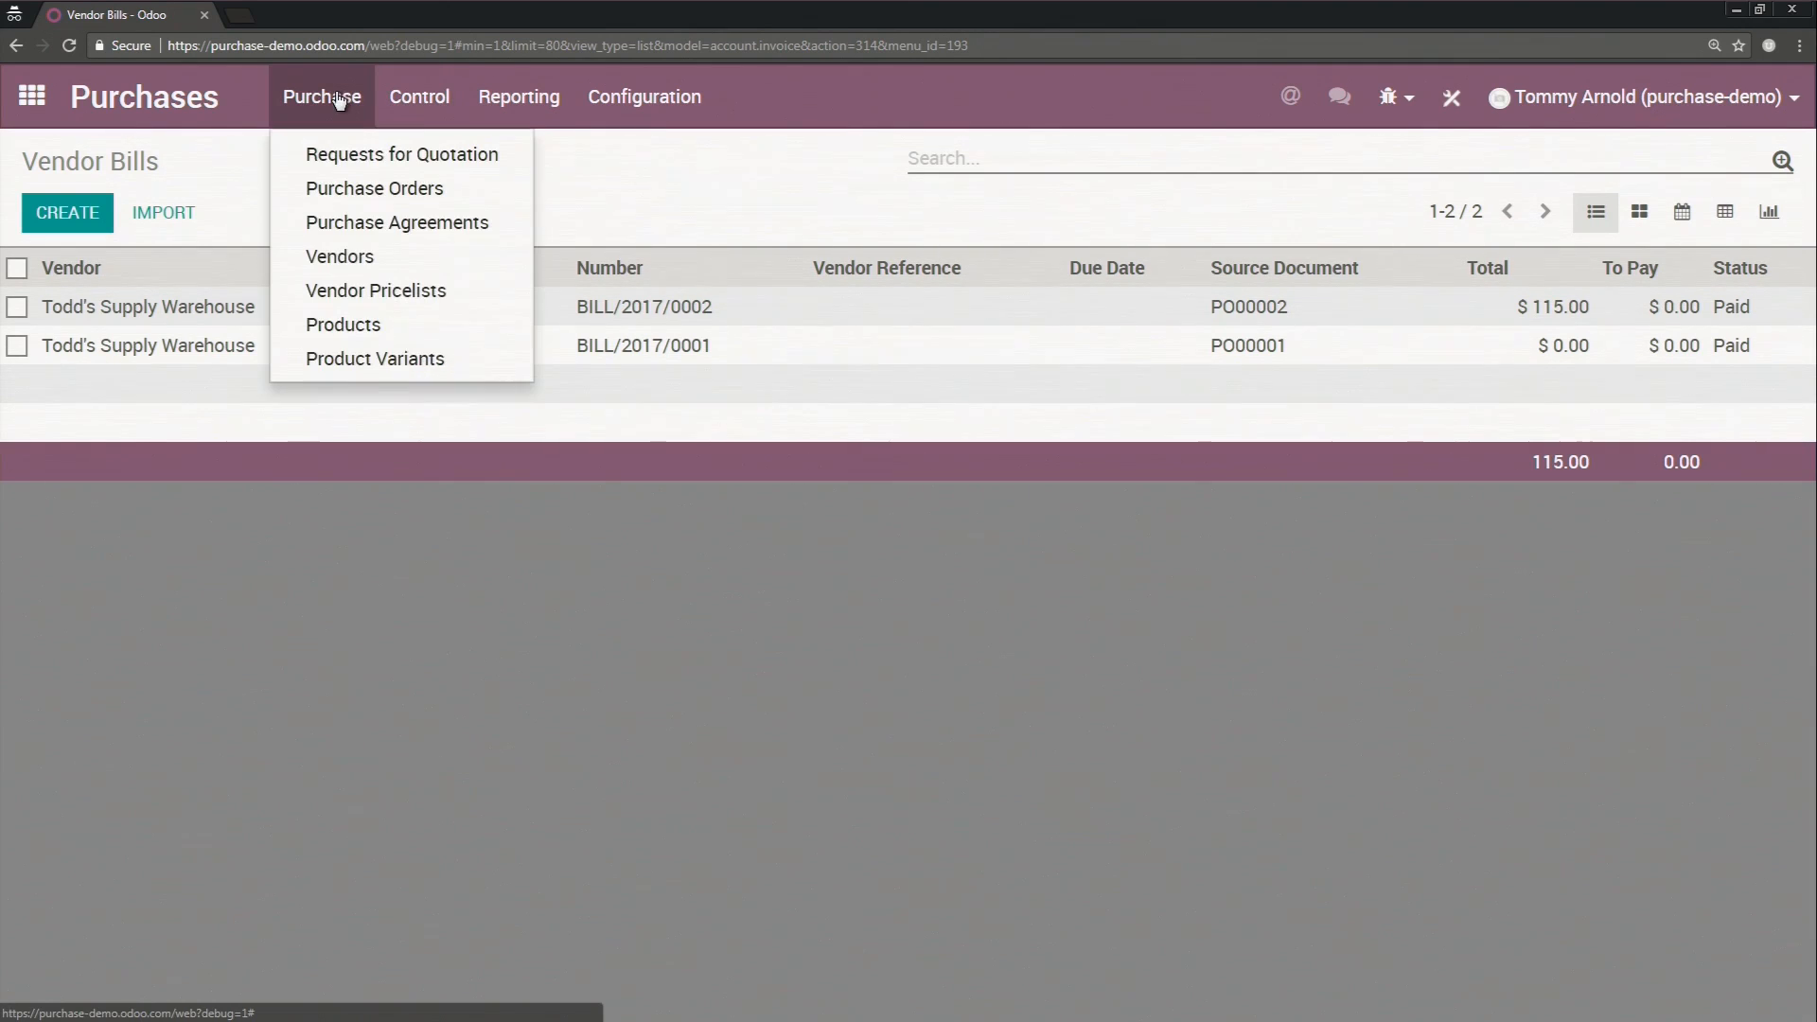
pyautogui.click(443, 92)
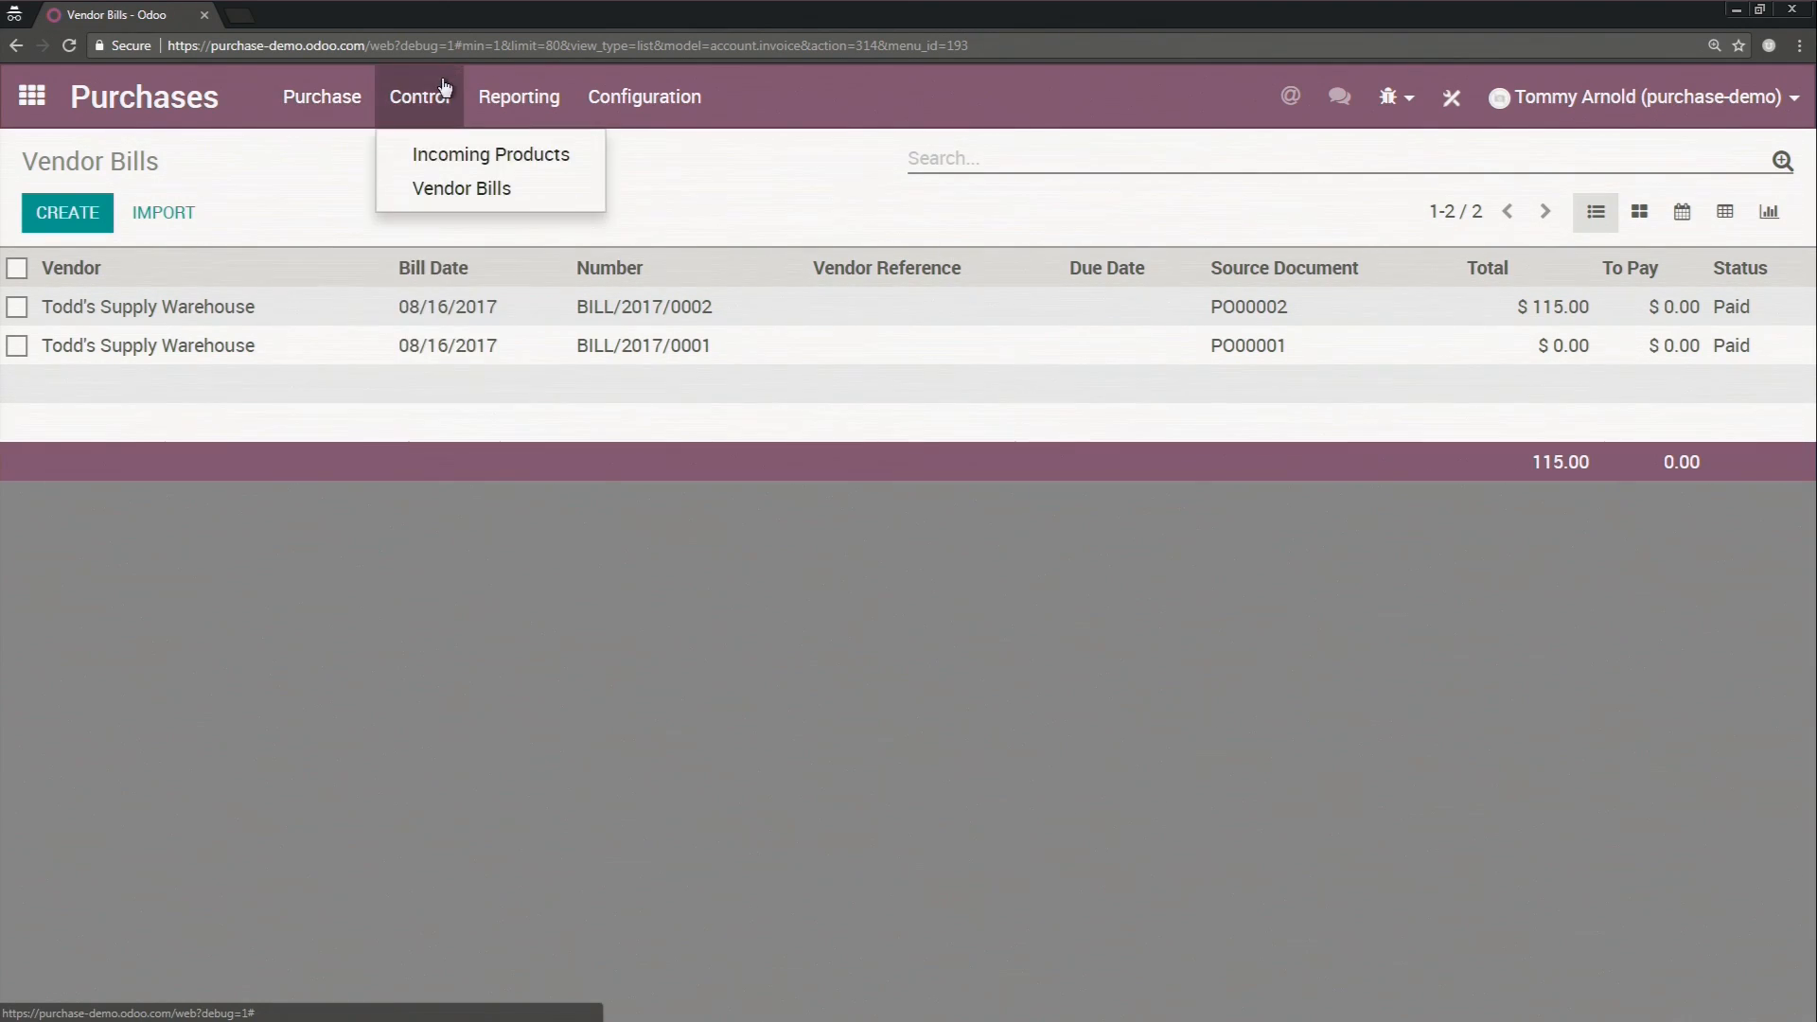
pyautogui.click(454, 156)
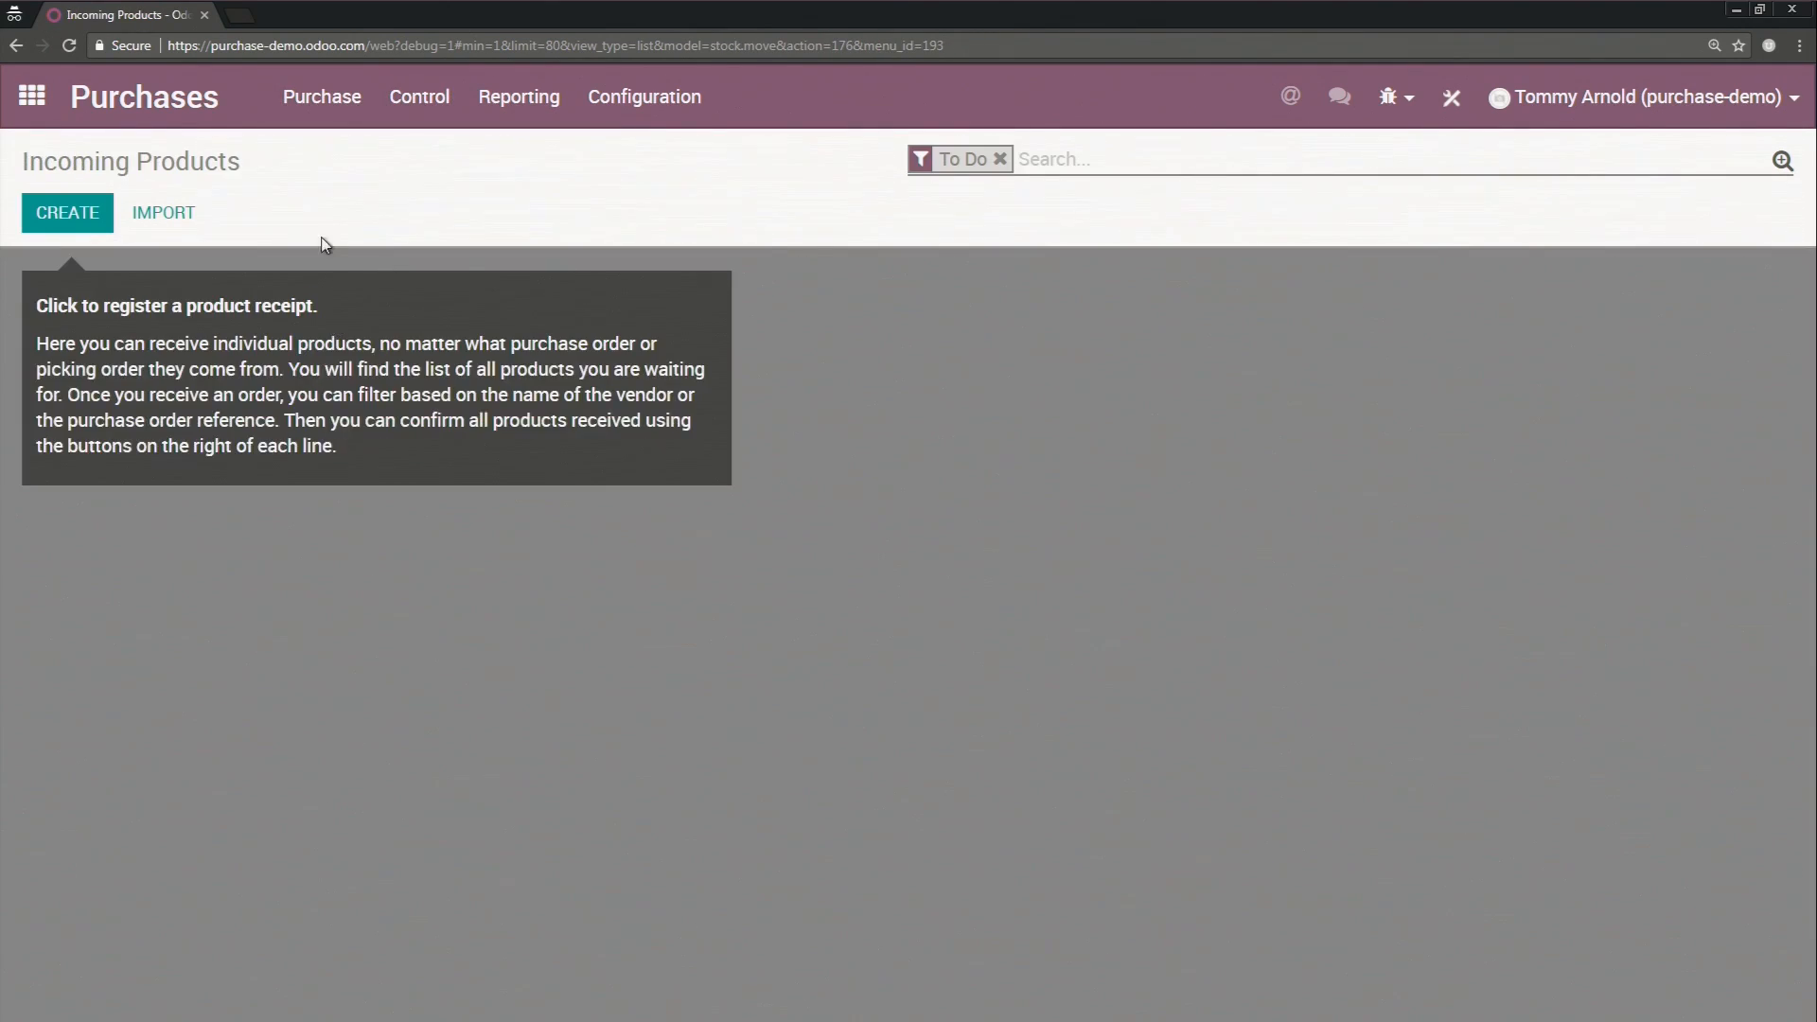
pyautogui.click(1000, 160)
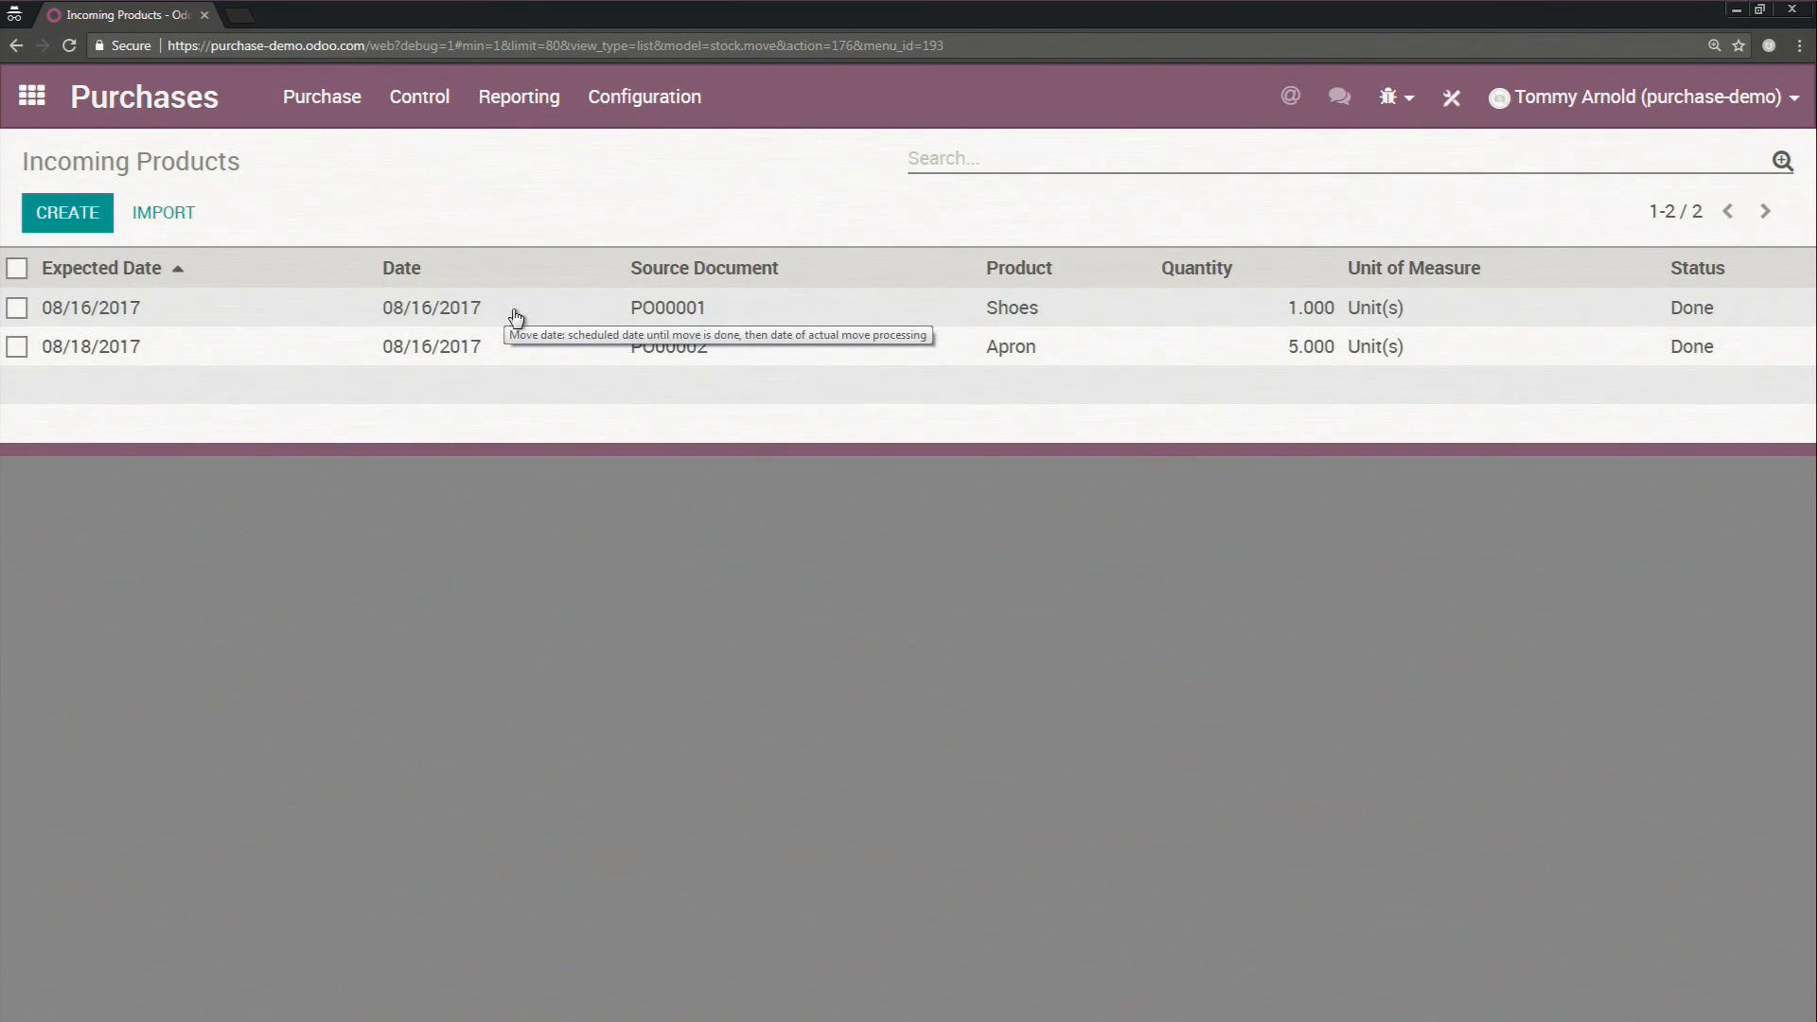
pyautogui.click(299, 98)
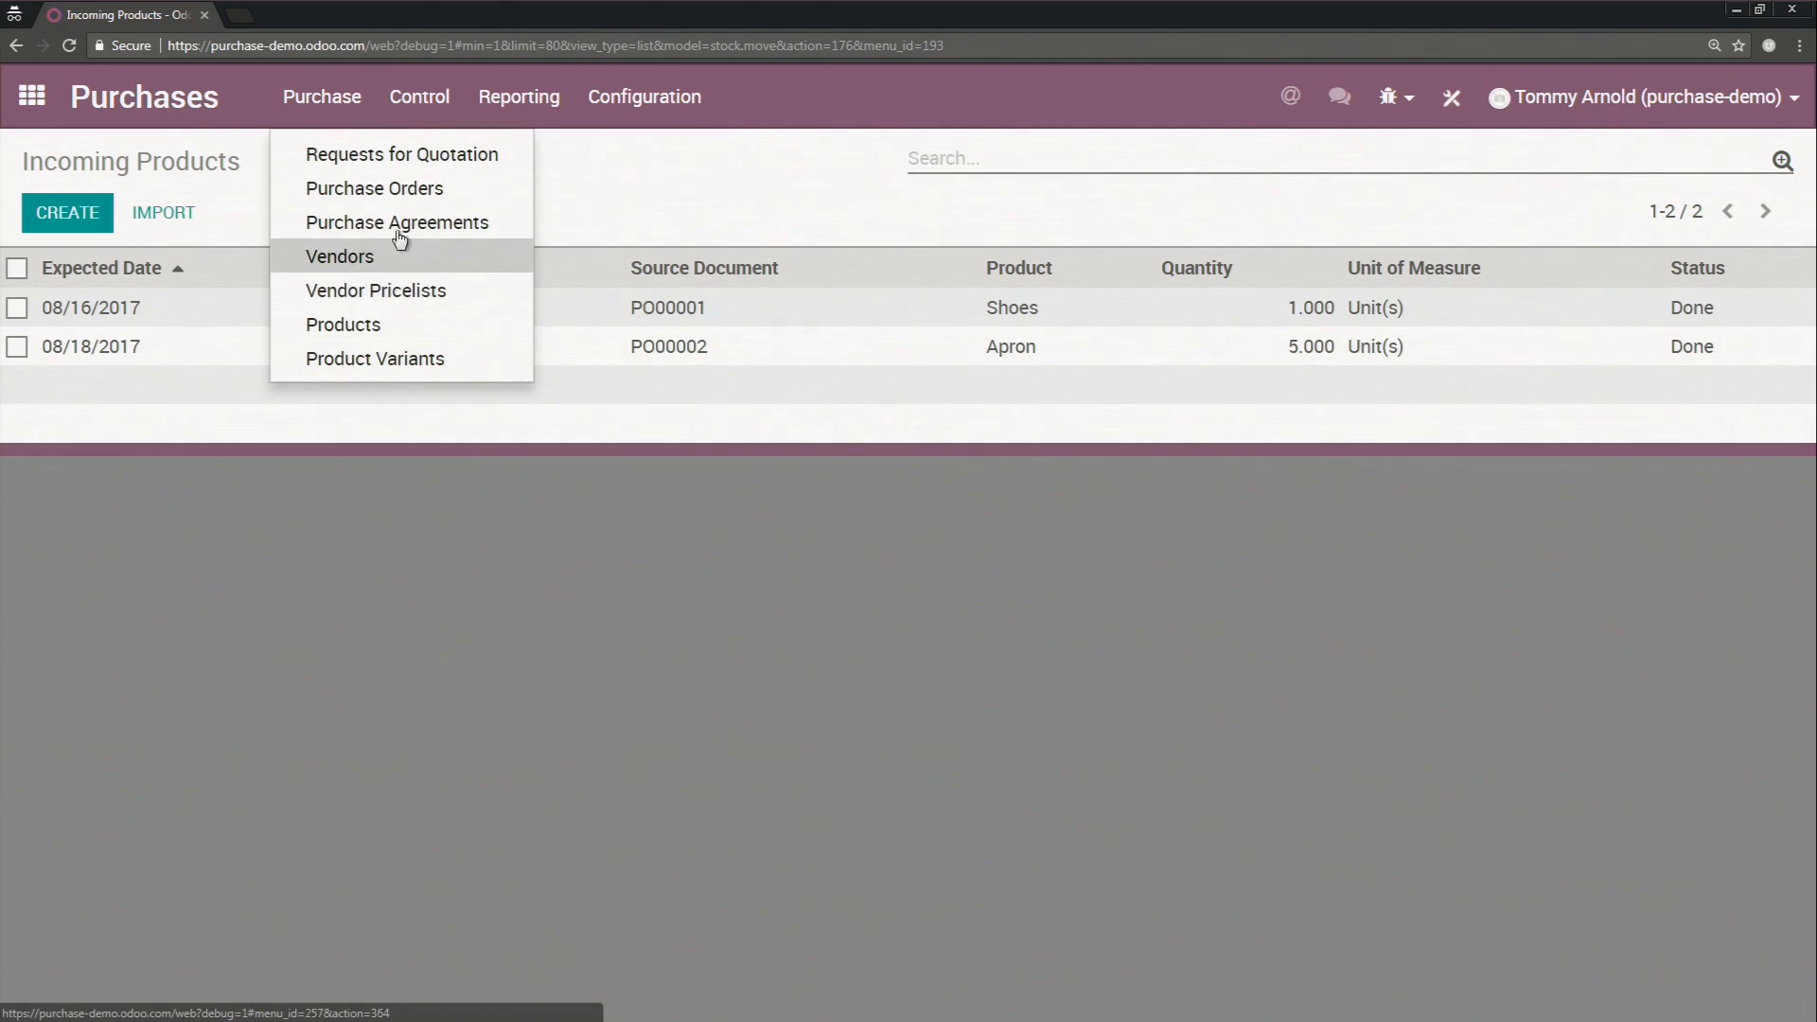
pyautogui.click(621, 155)
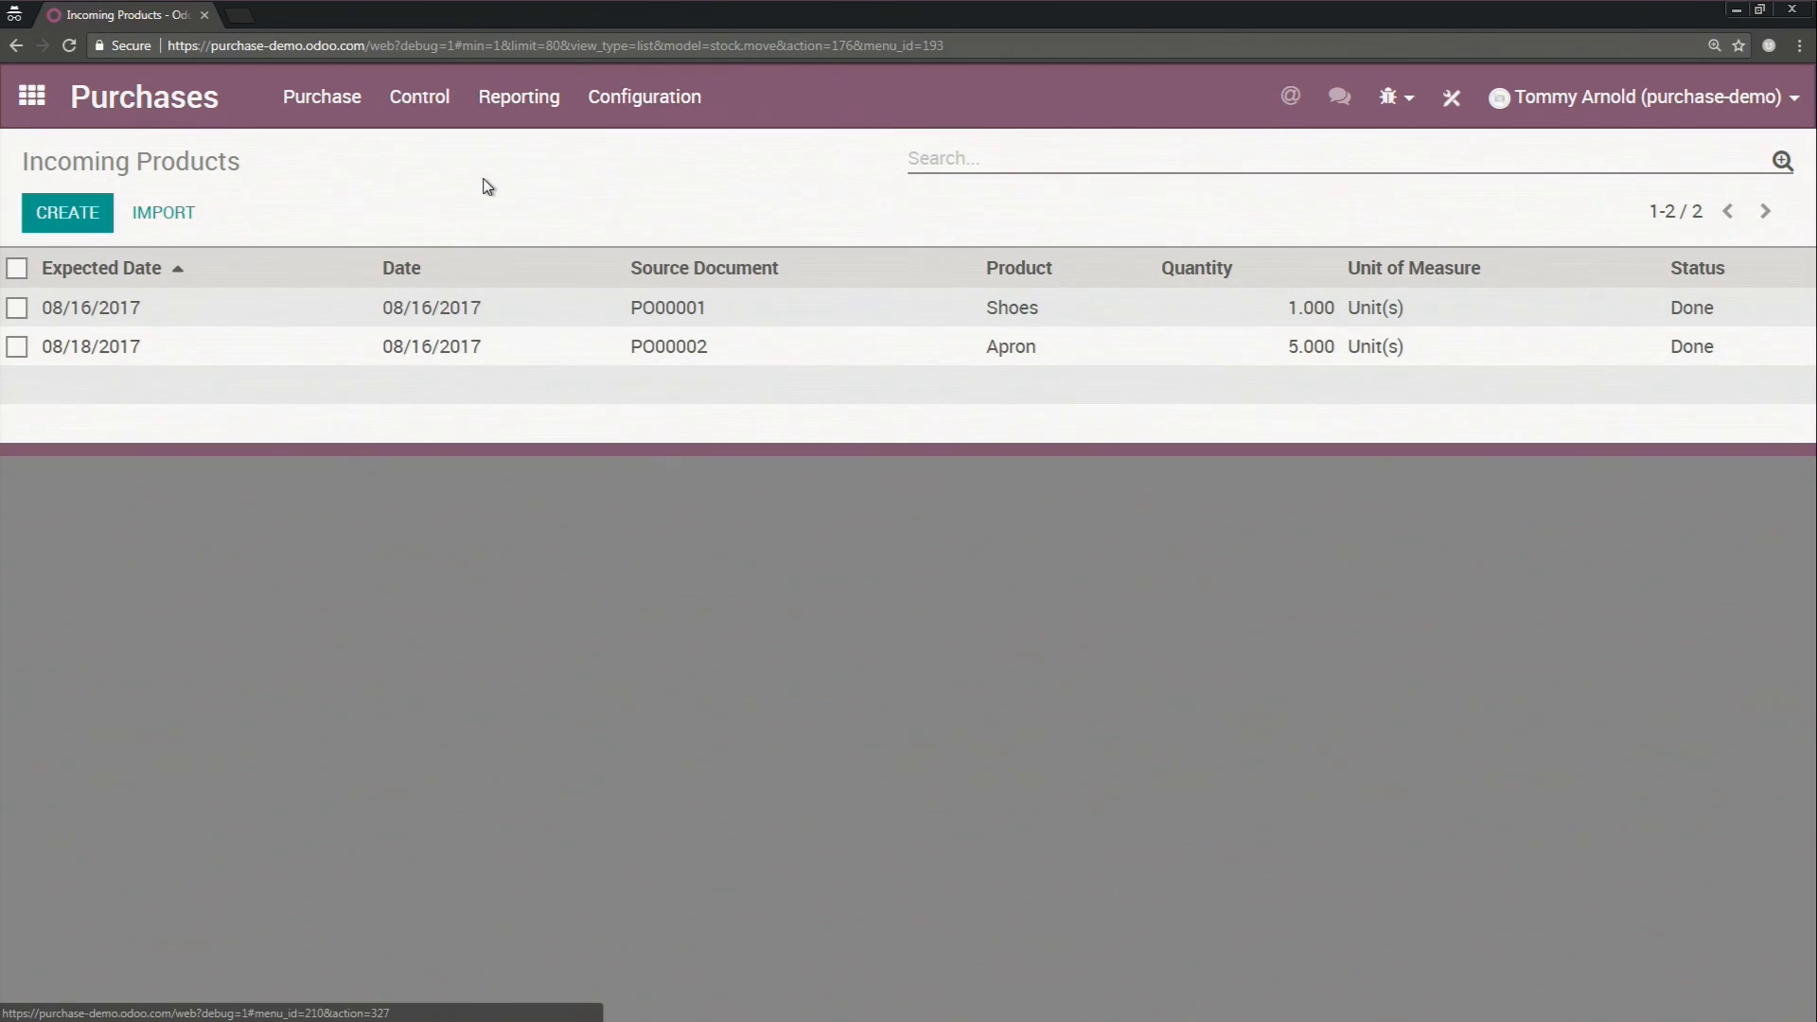
pyautogui.click(389, 115)
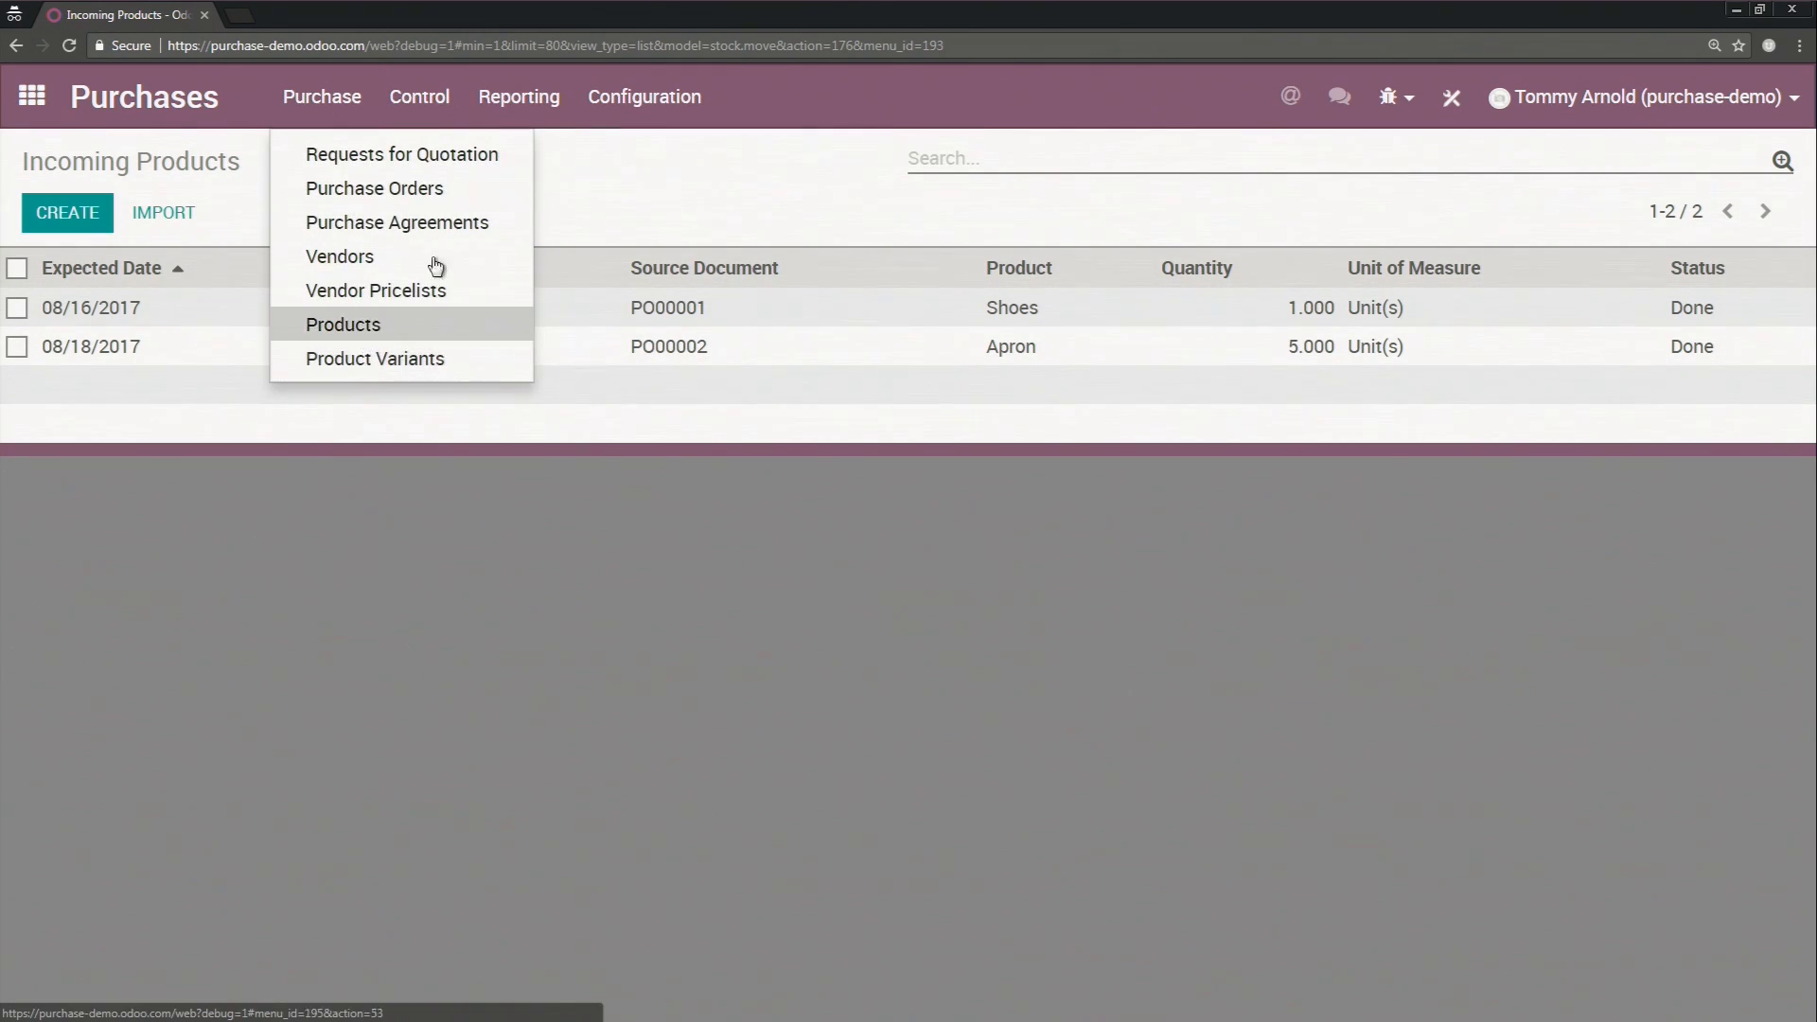
pyautogui.click(602, 184)
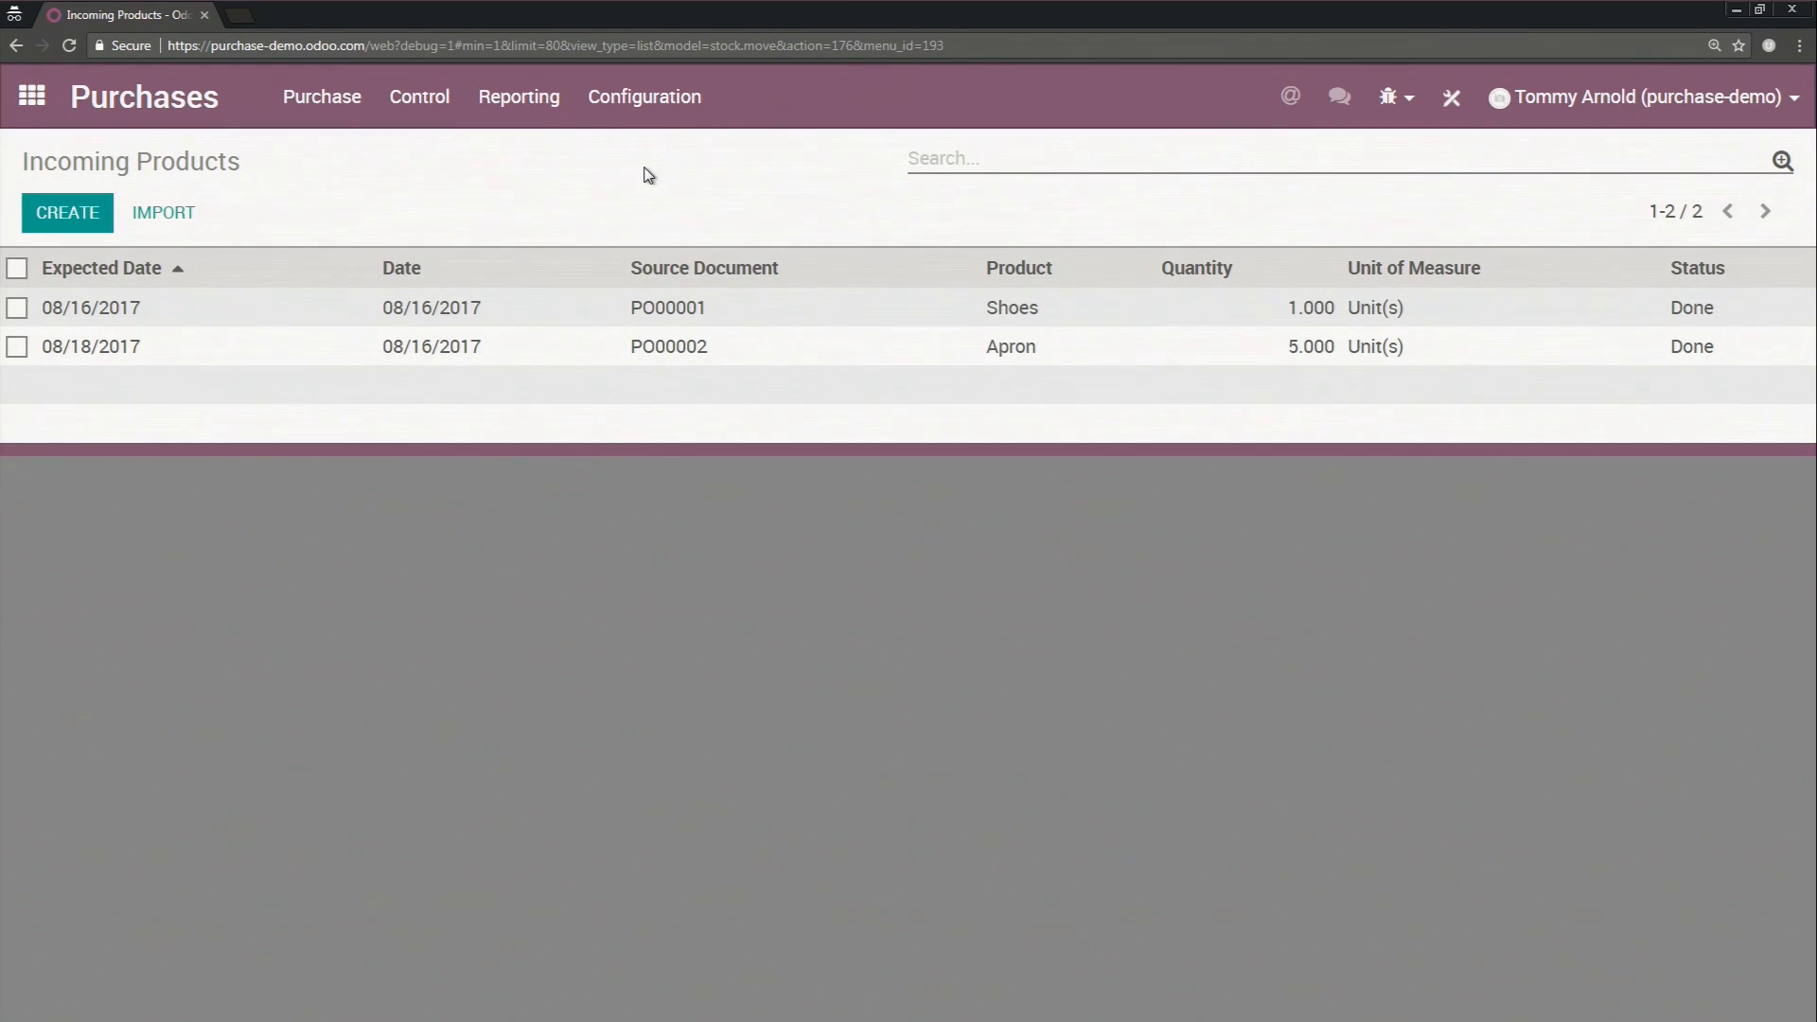
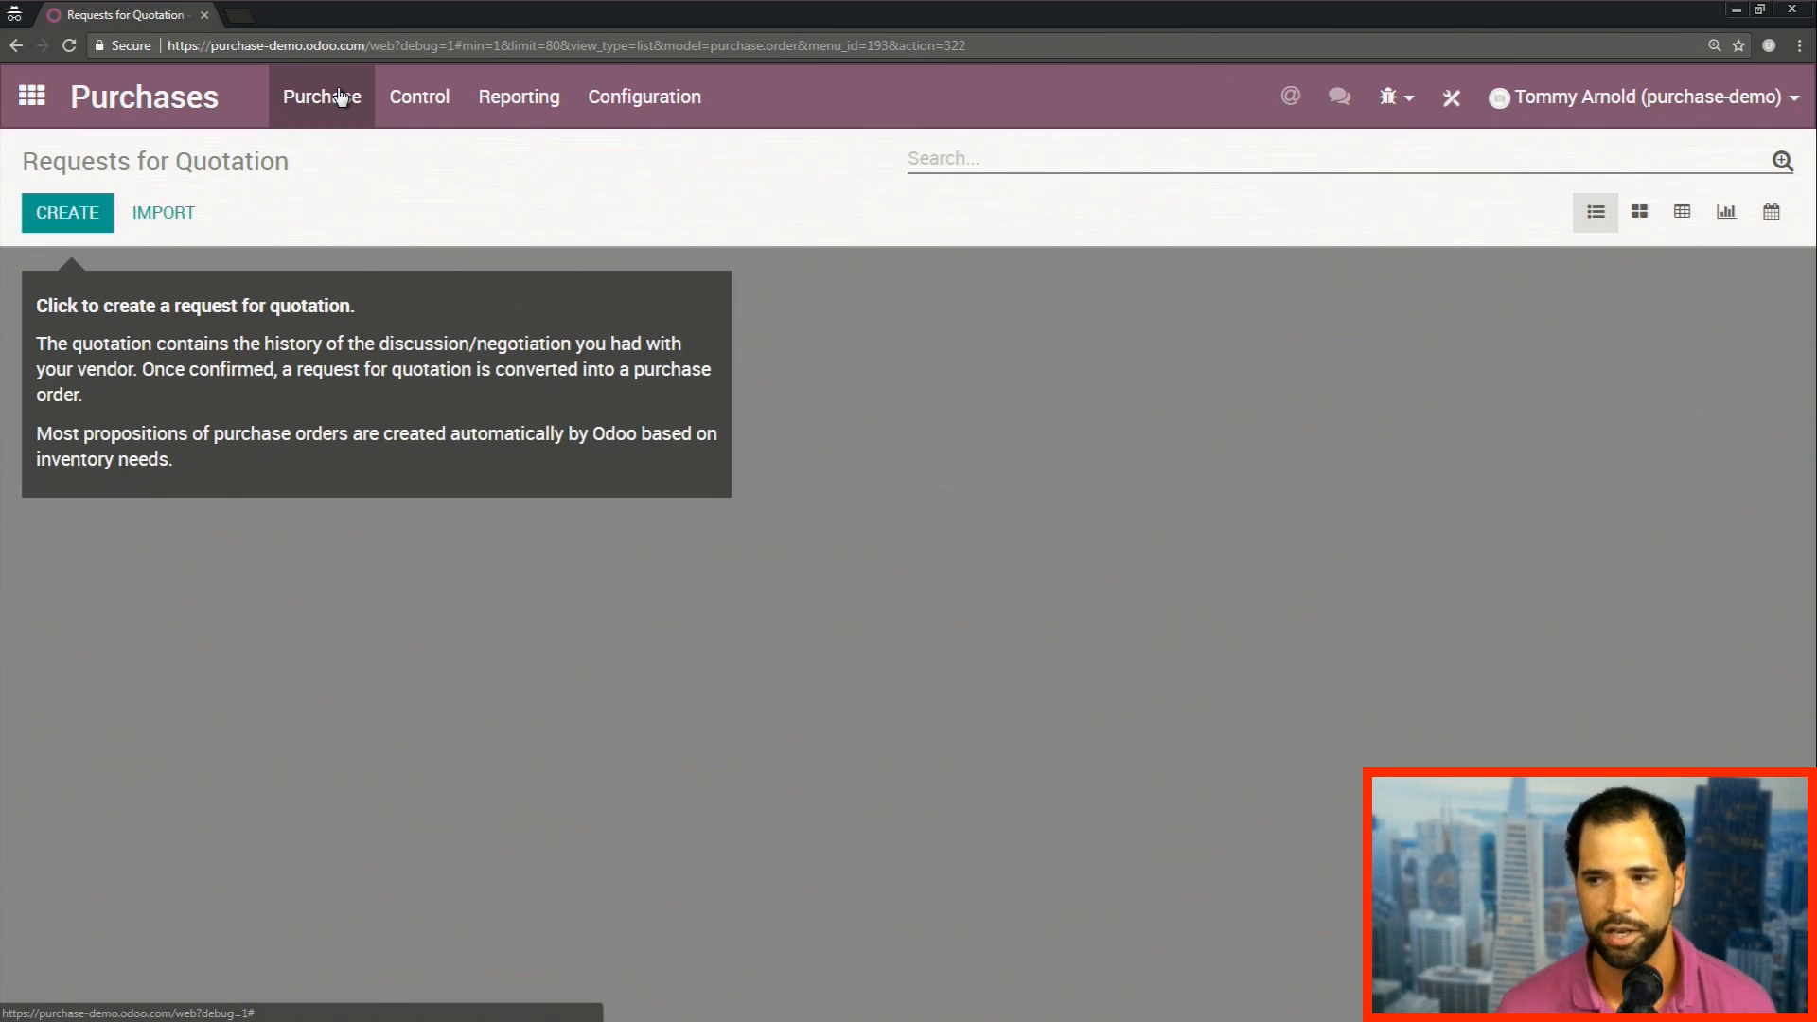
# Step: Switch to the Invoicing app and view its list of vendor bills
pyautogui.click(31, 96)
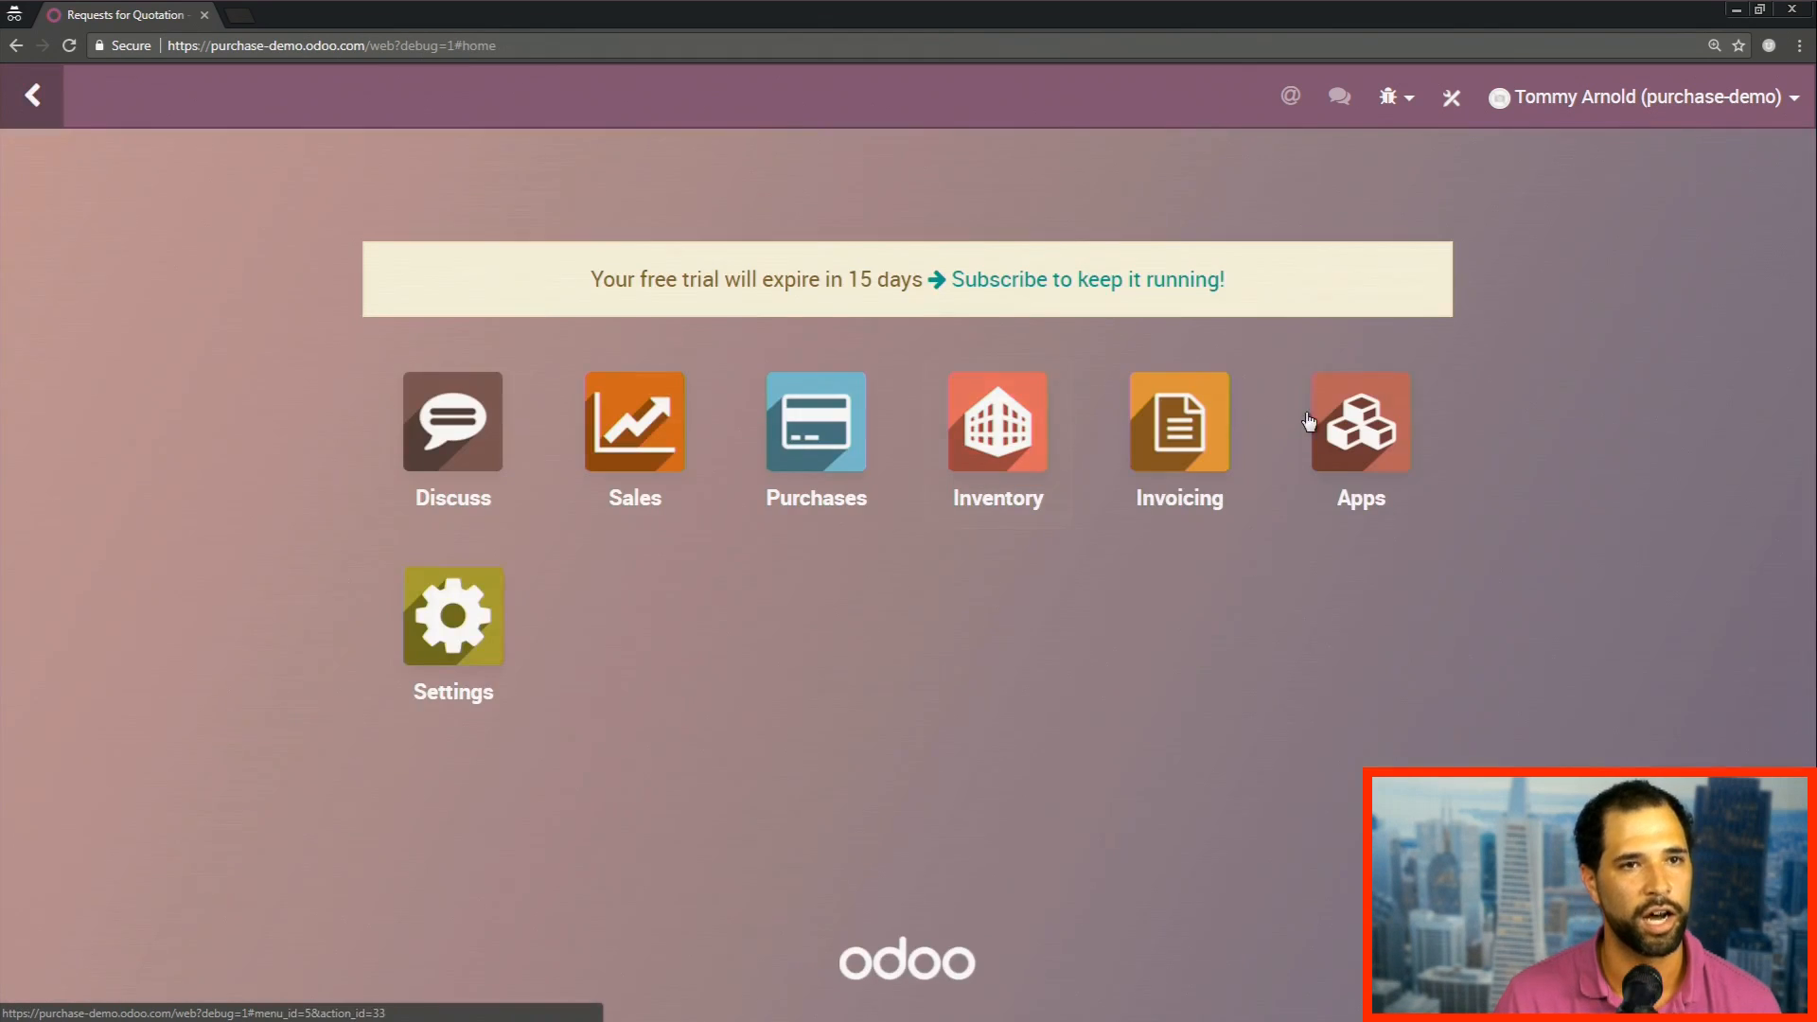
pyautogui.click(1230, 417)
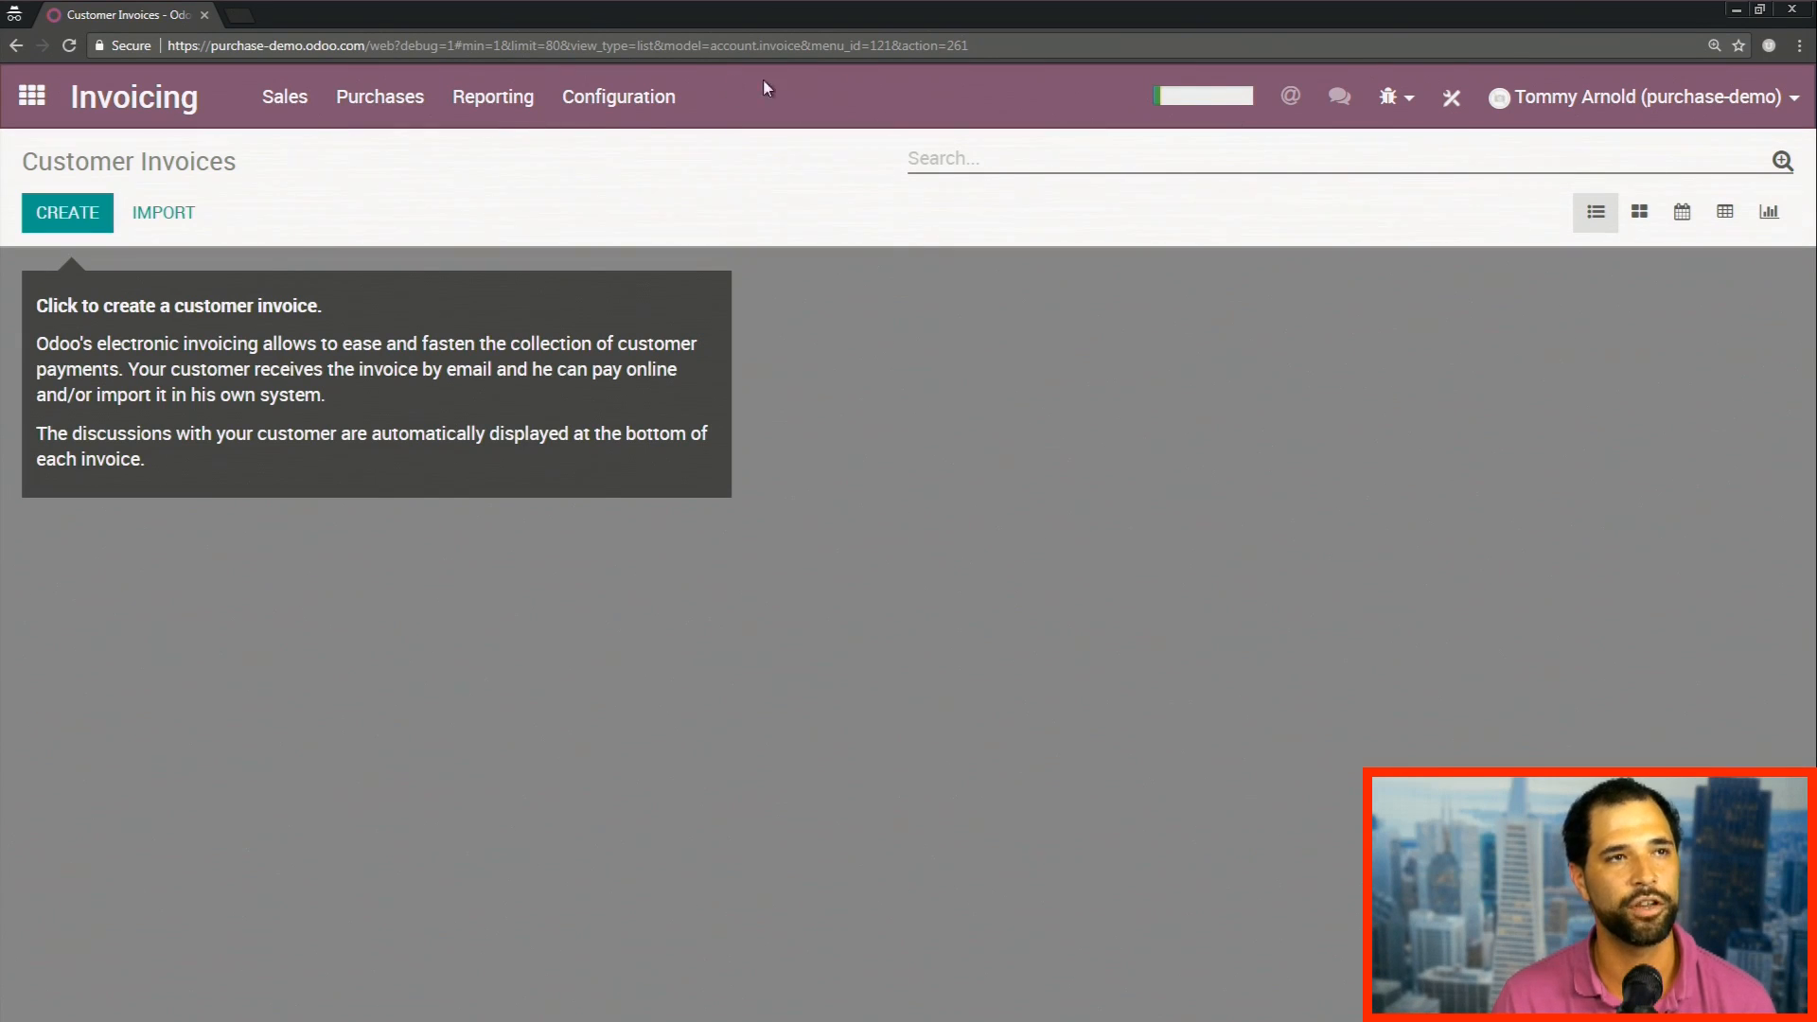
pyautogui.click(392, 100)
pyautogui.click(414, 156)
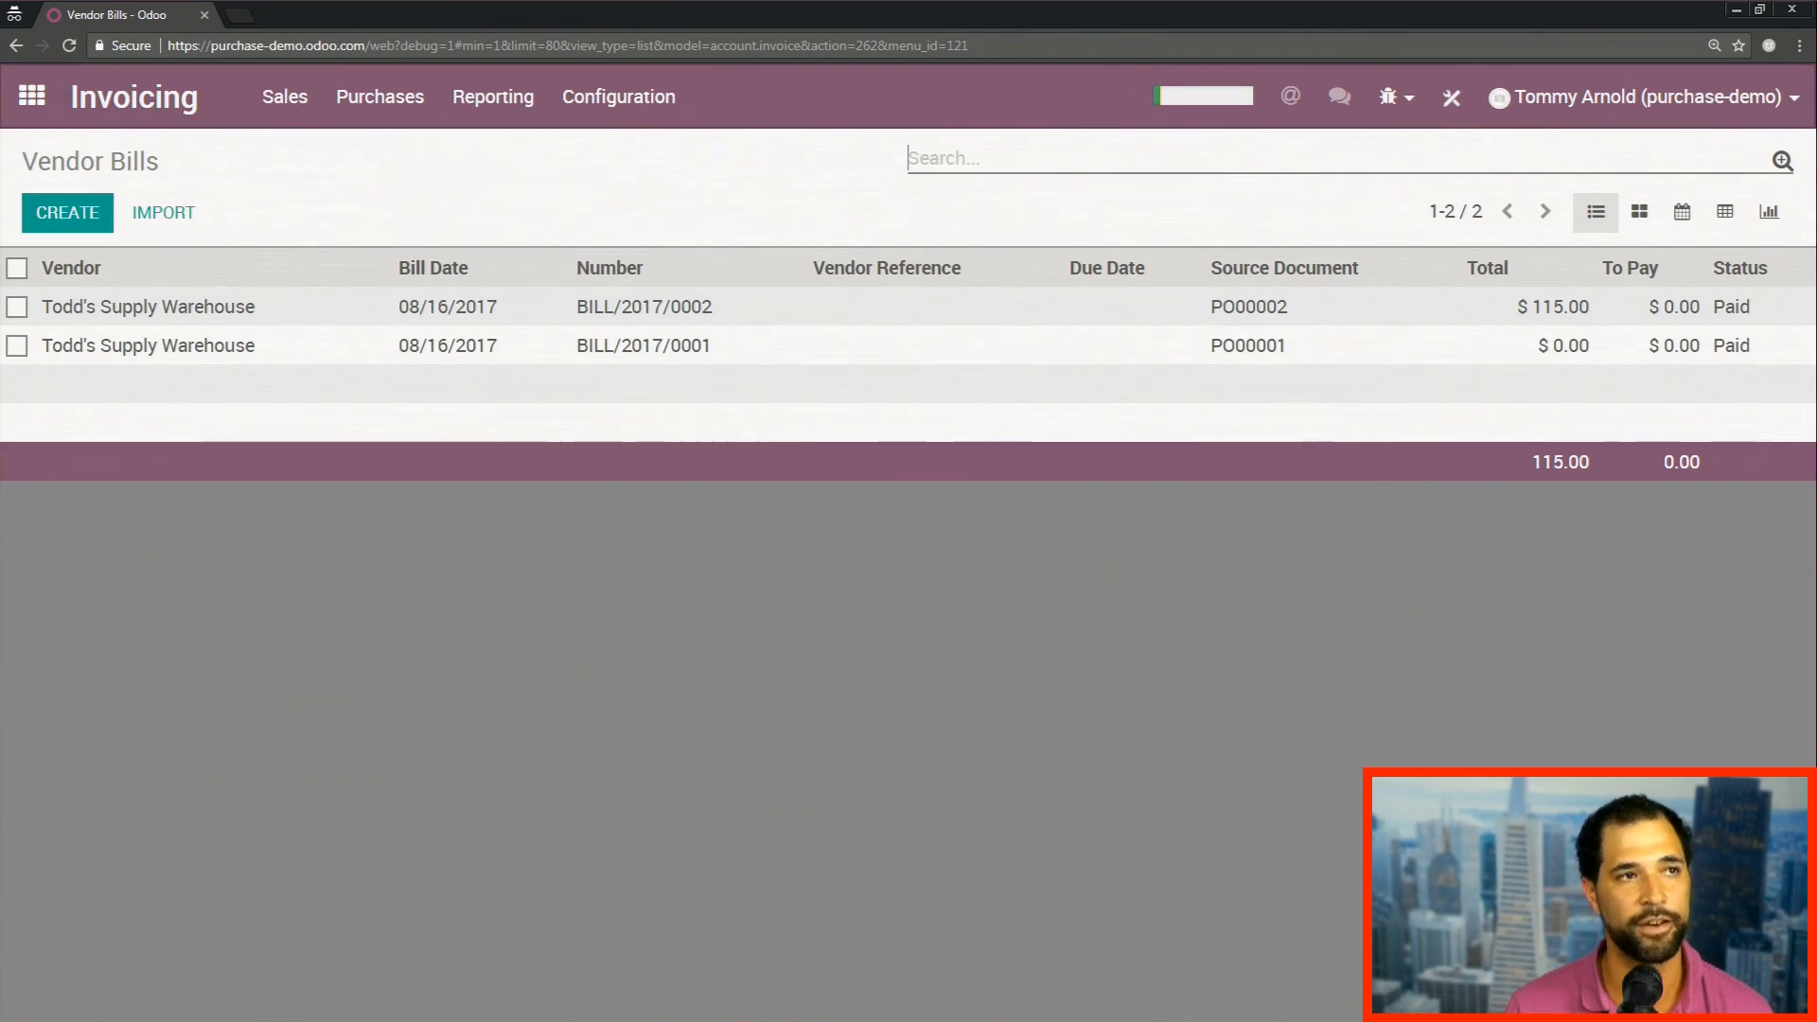
# Step: Return to the Purchases settings and view the How to import documentation for vendor pricelists
pyautogui.click(33, 99)
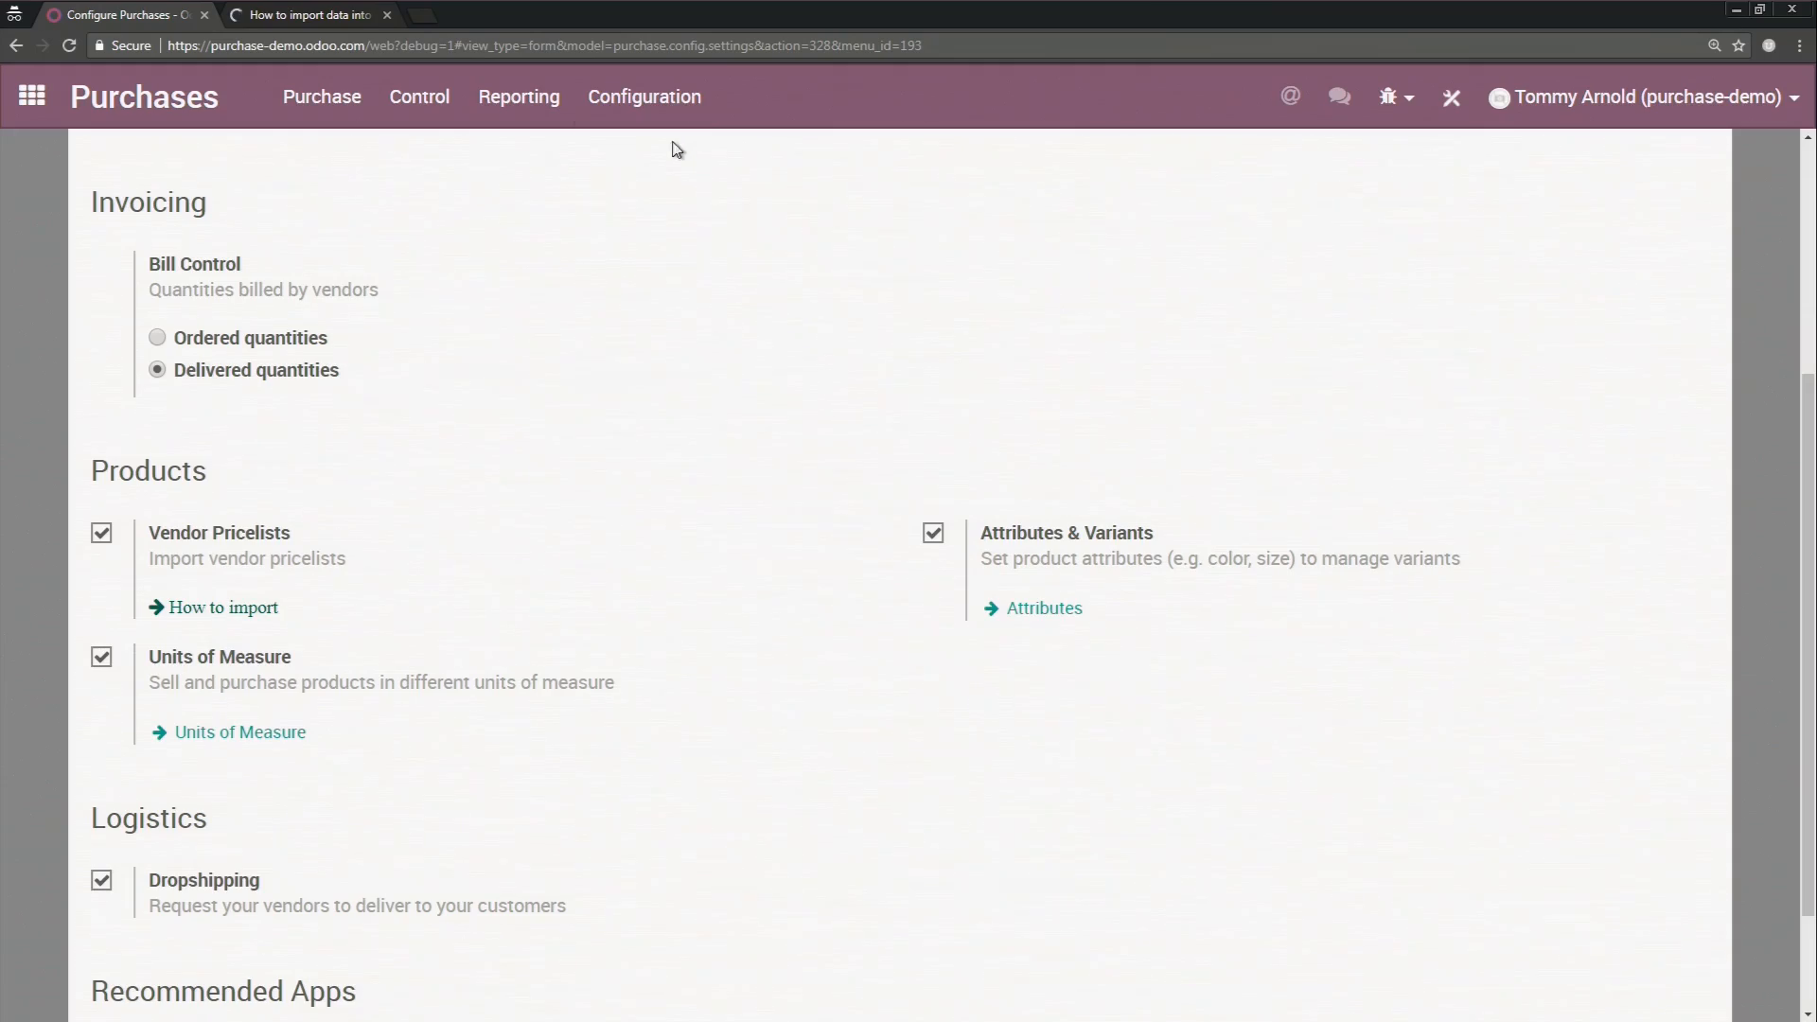
pyautogui.click(645, 97)
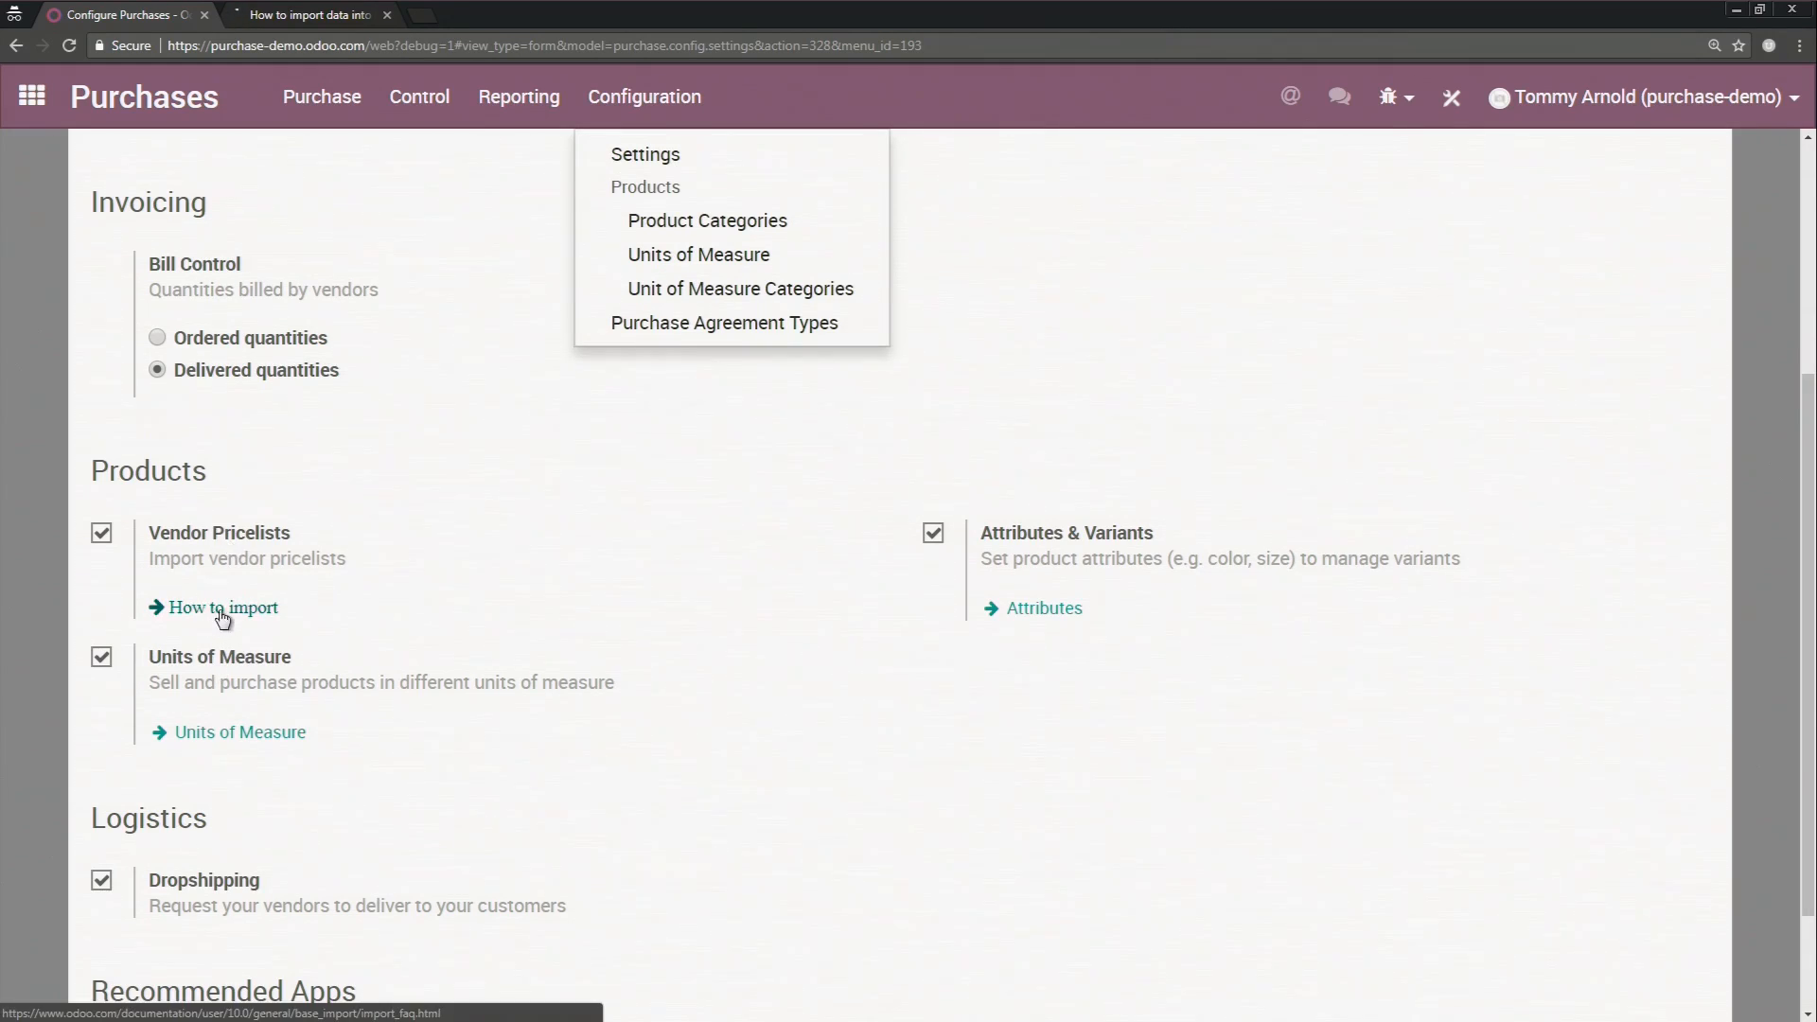
pyautogui.click(396, 7)
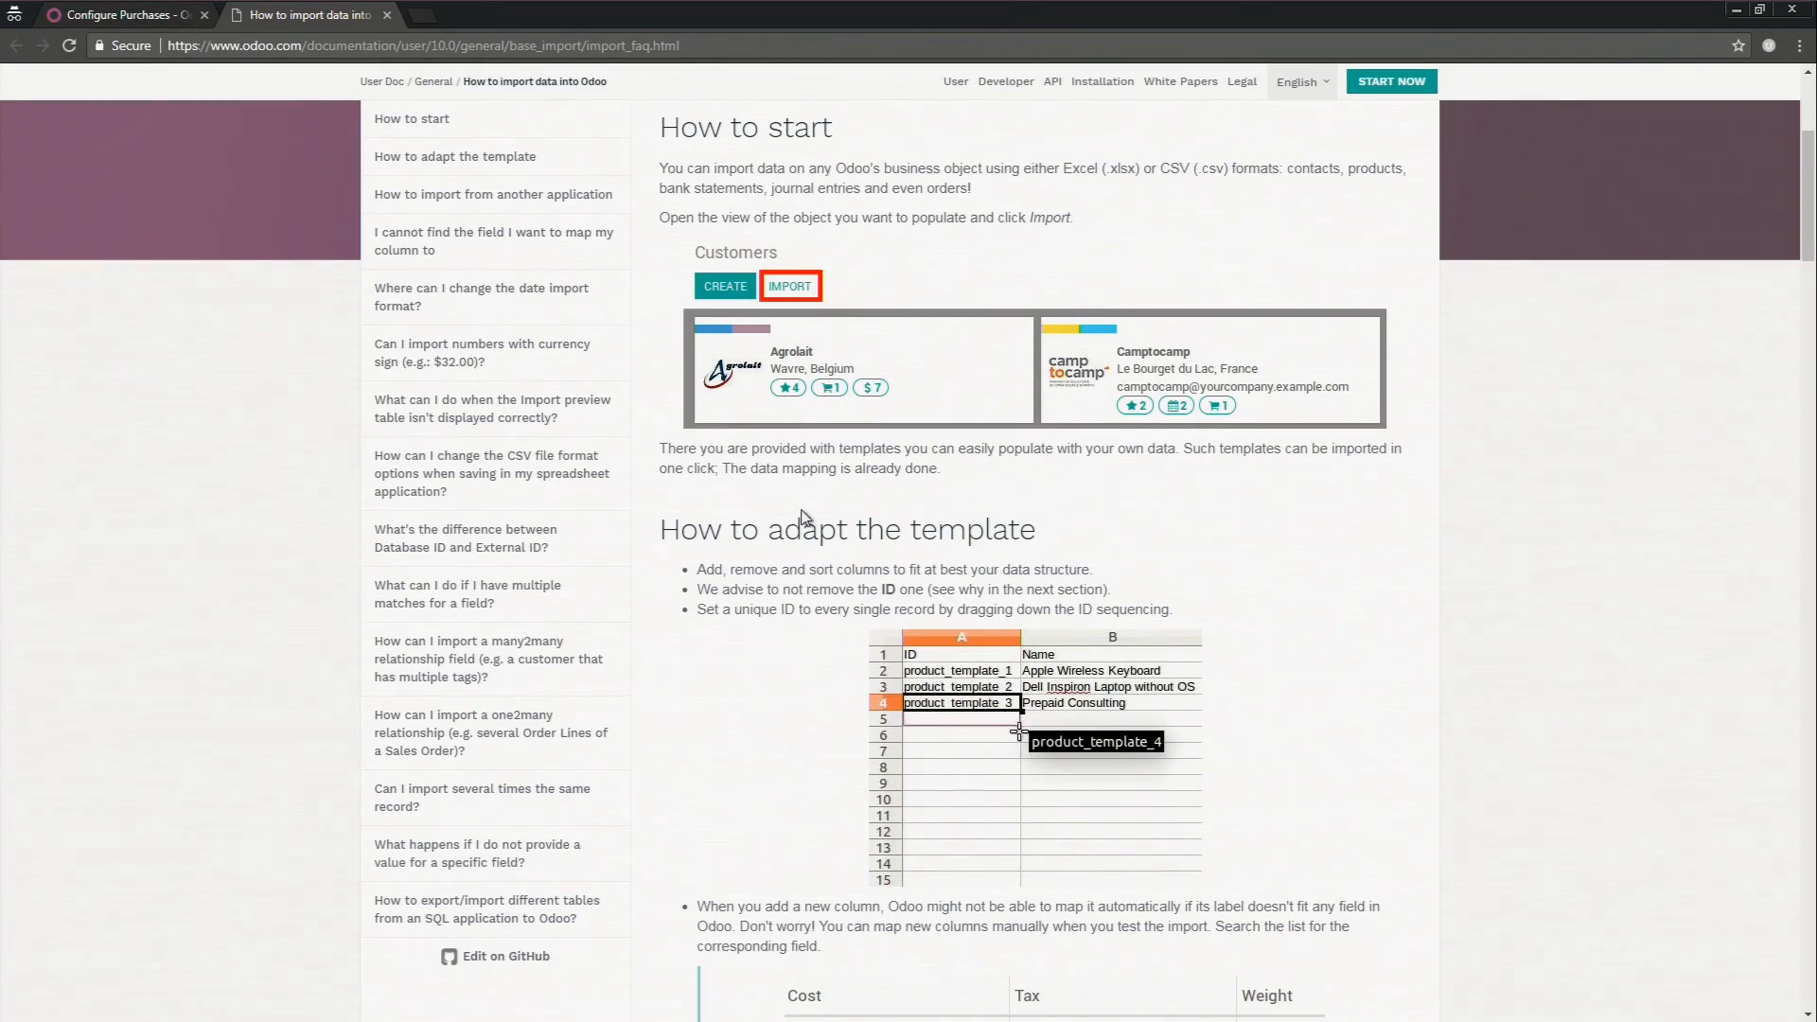
# Step: Read the import documentation on starting an import and adapting the template, and return to the Purchases settings
pyautogui.scroll(4, 854, 557)
pyautogui.scroll(-5, 980, 587)
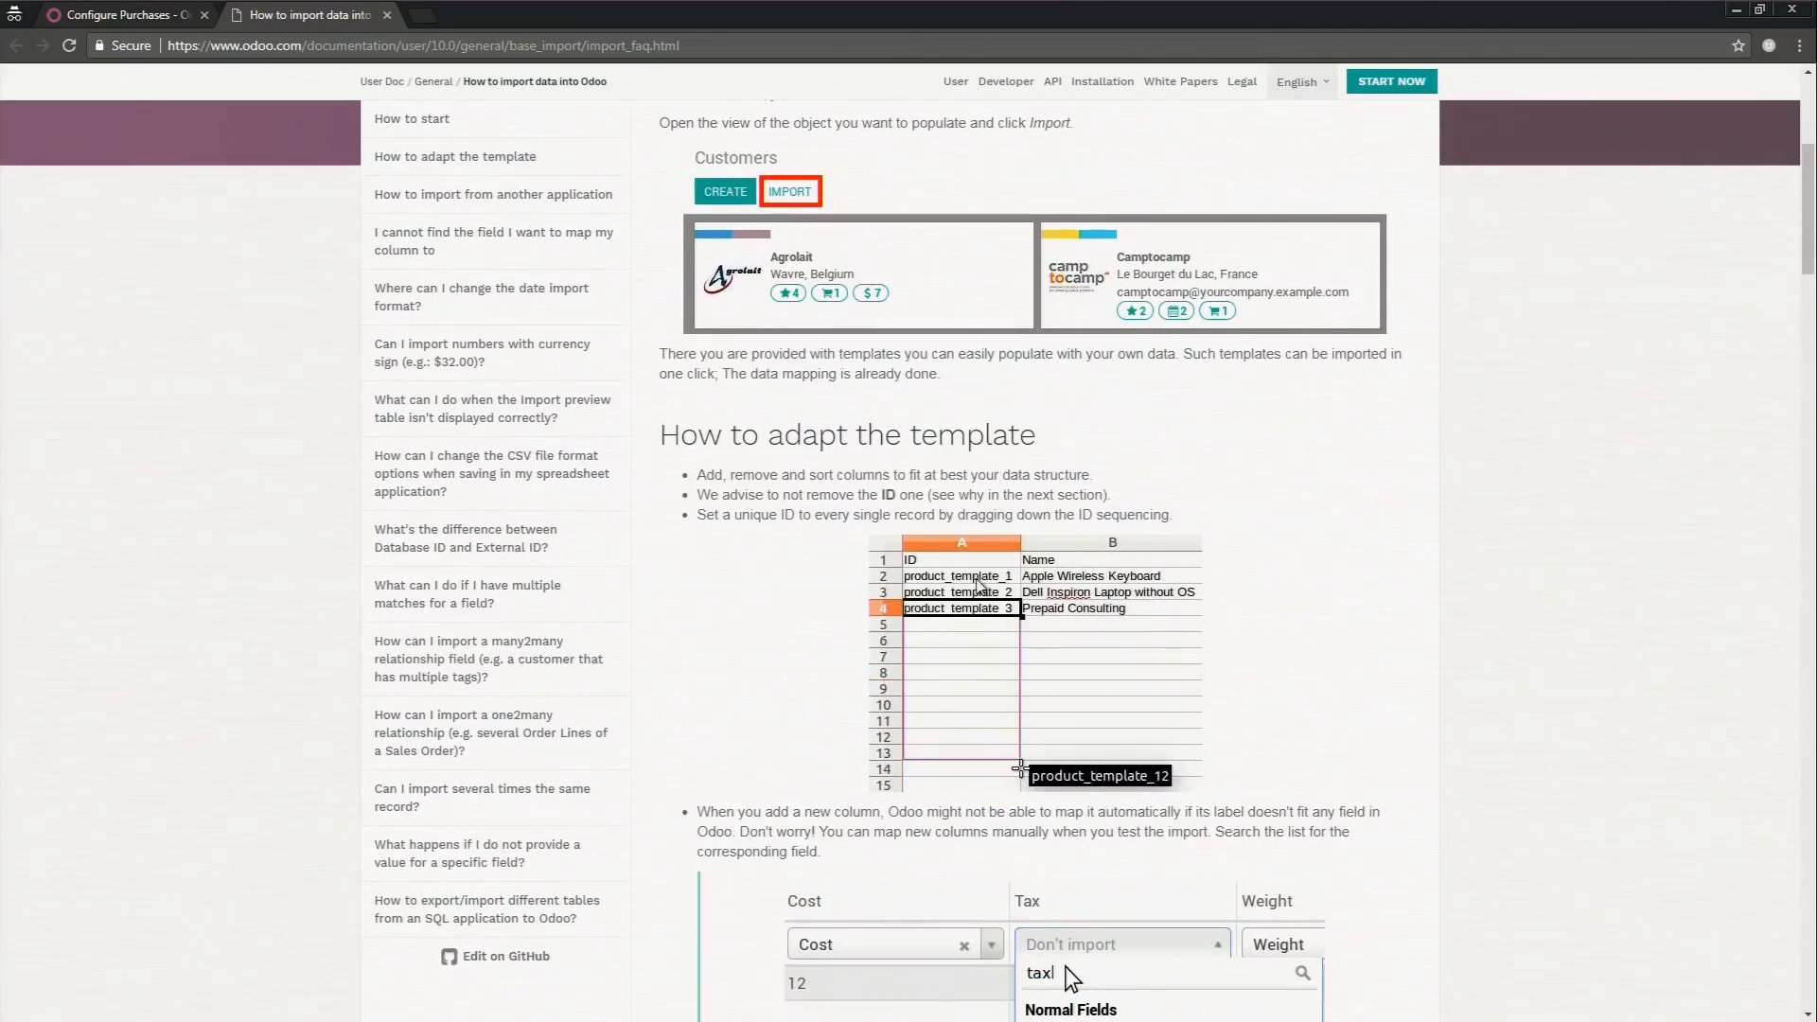
pyautogui.scroll(-4, 978, 584)
pyautogui.click(125, 17)
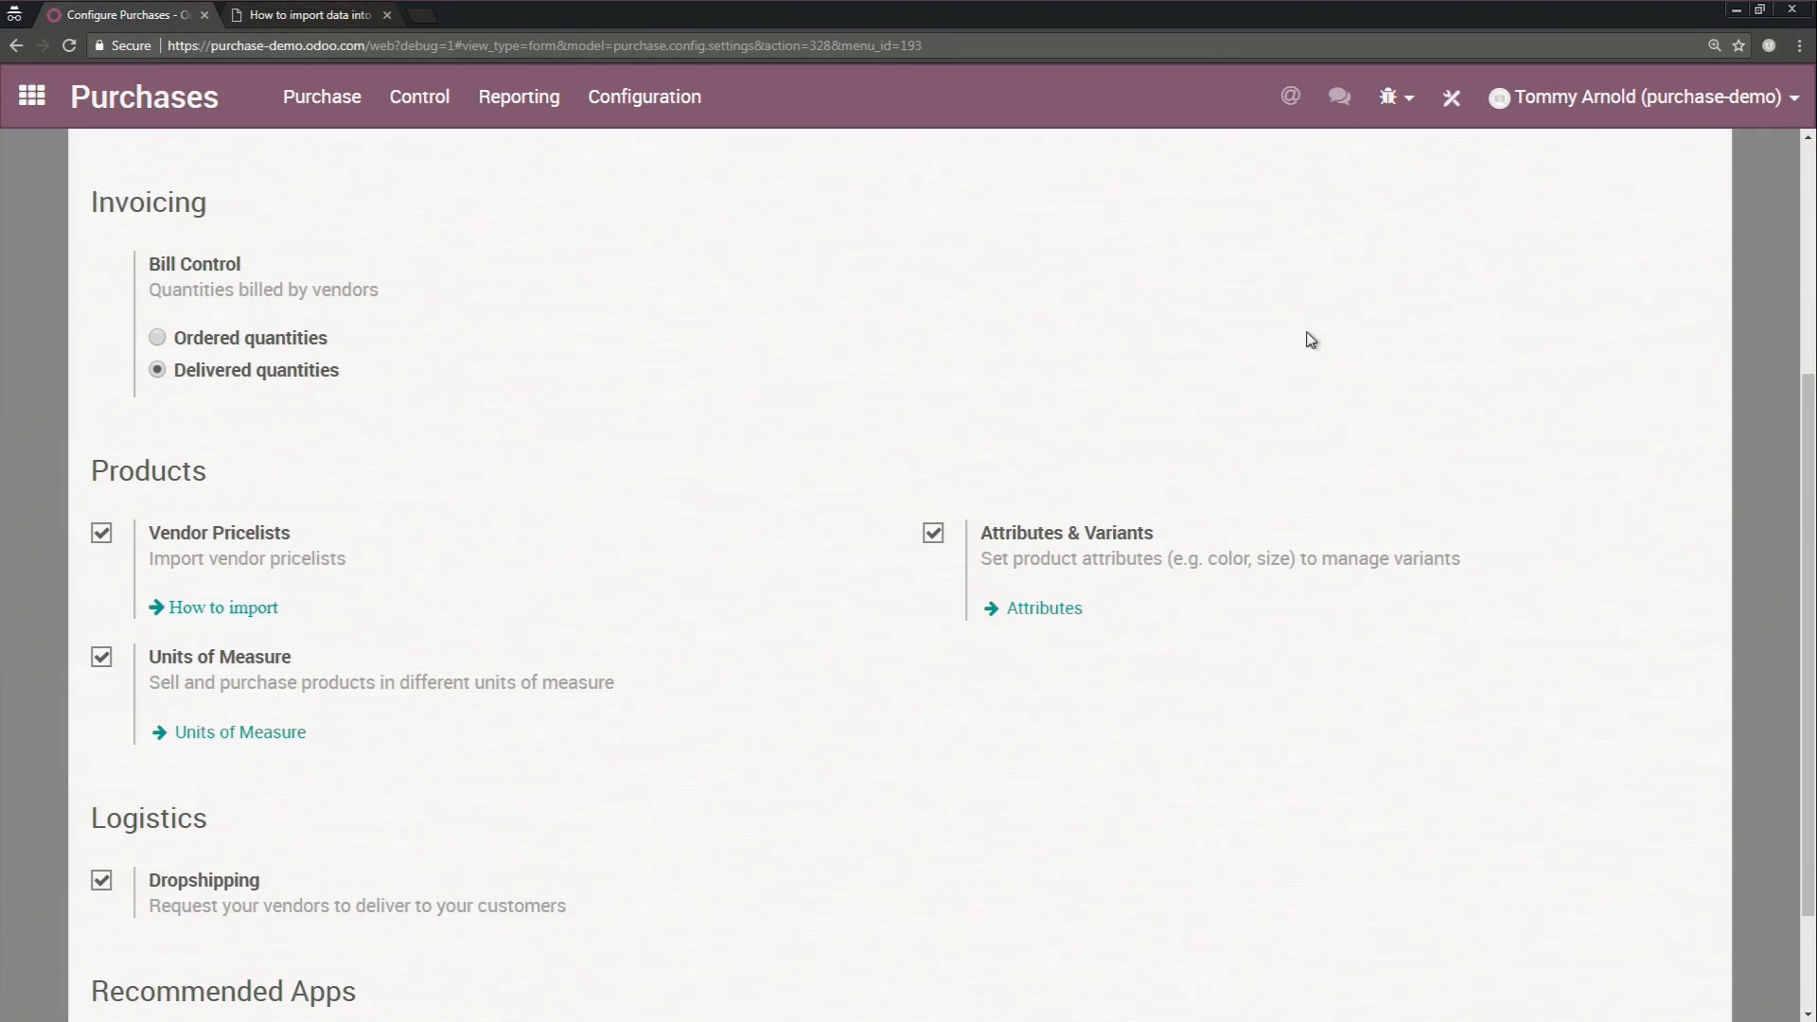
# Step: Open the requests for quotation in the Purchases app and view a new blank request form
pyautogui.click(31, 96)
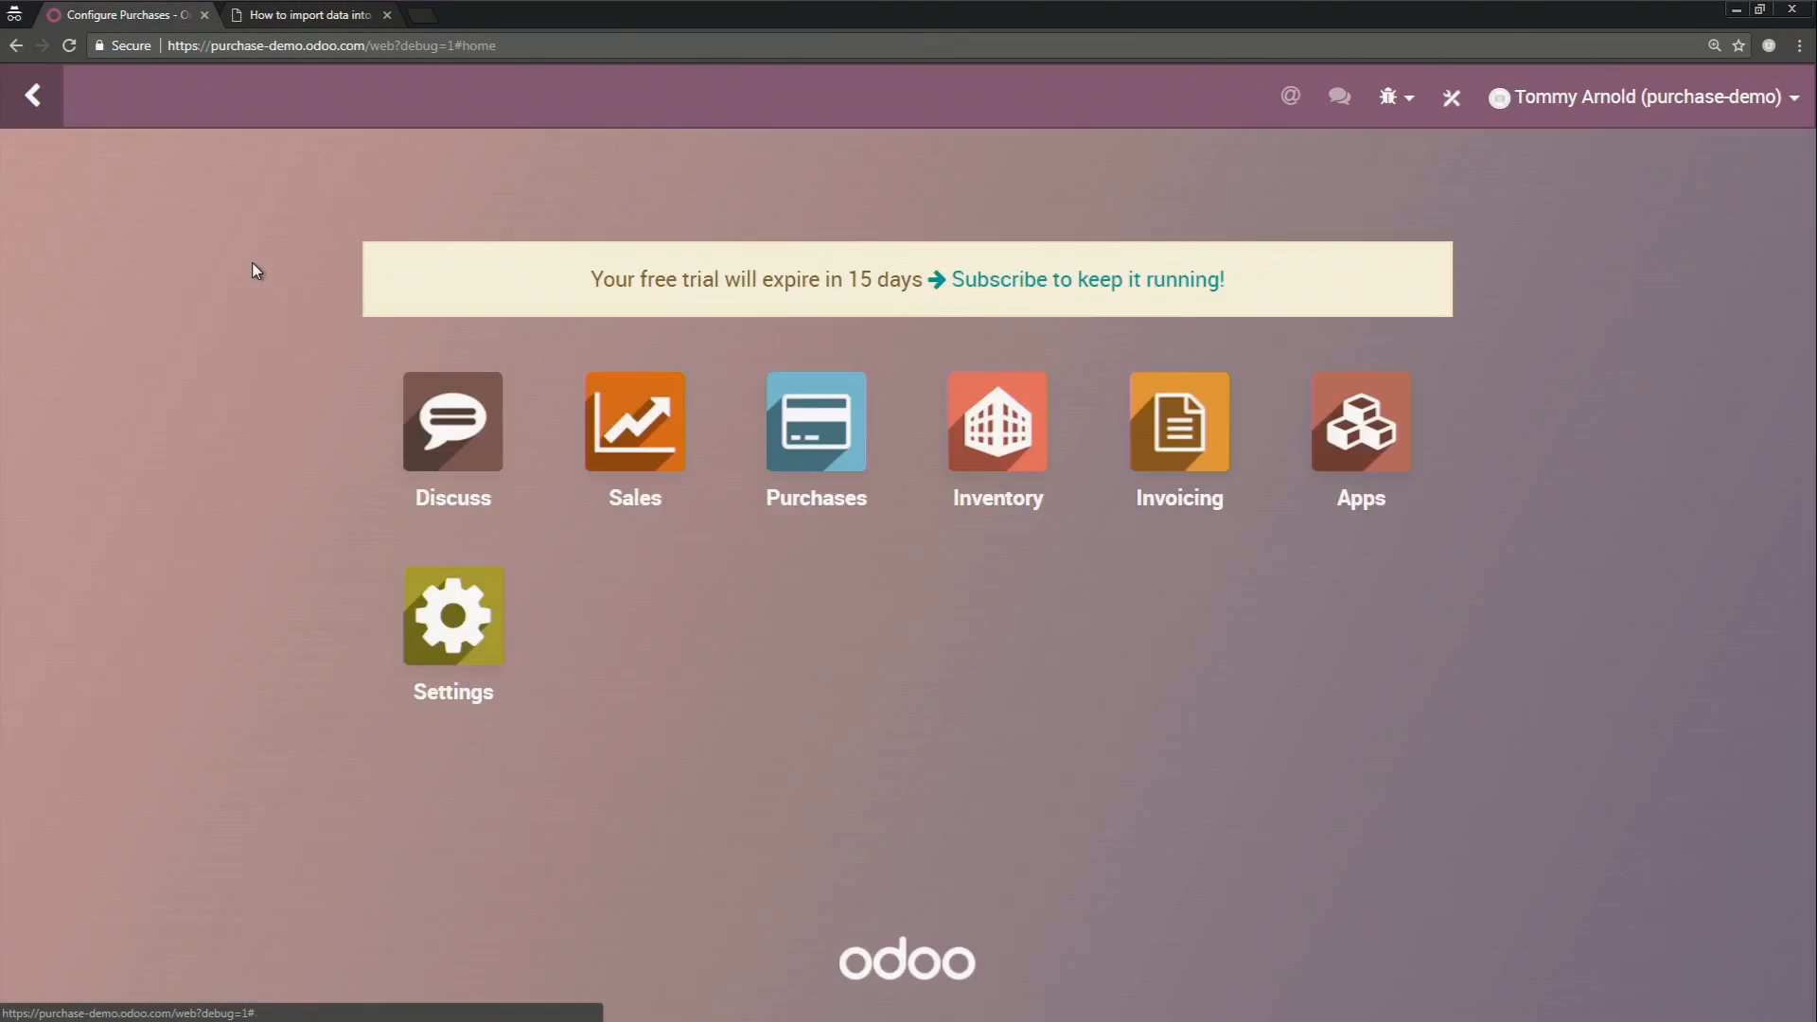
pyautogui.click(841, 434)
pyautogui.click(322, 96)
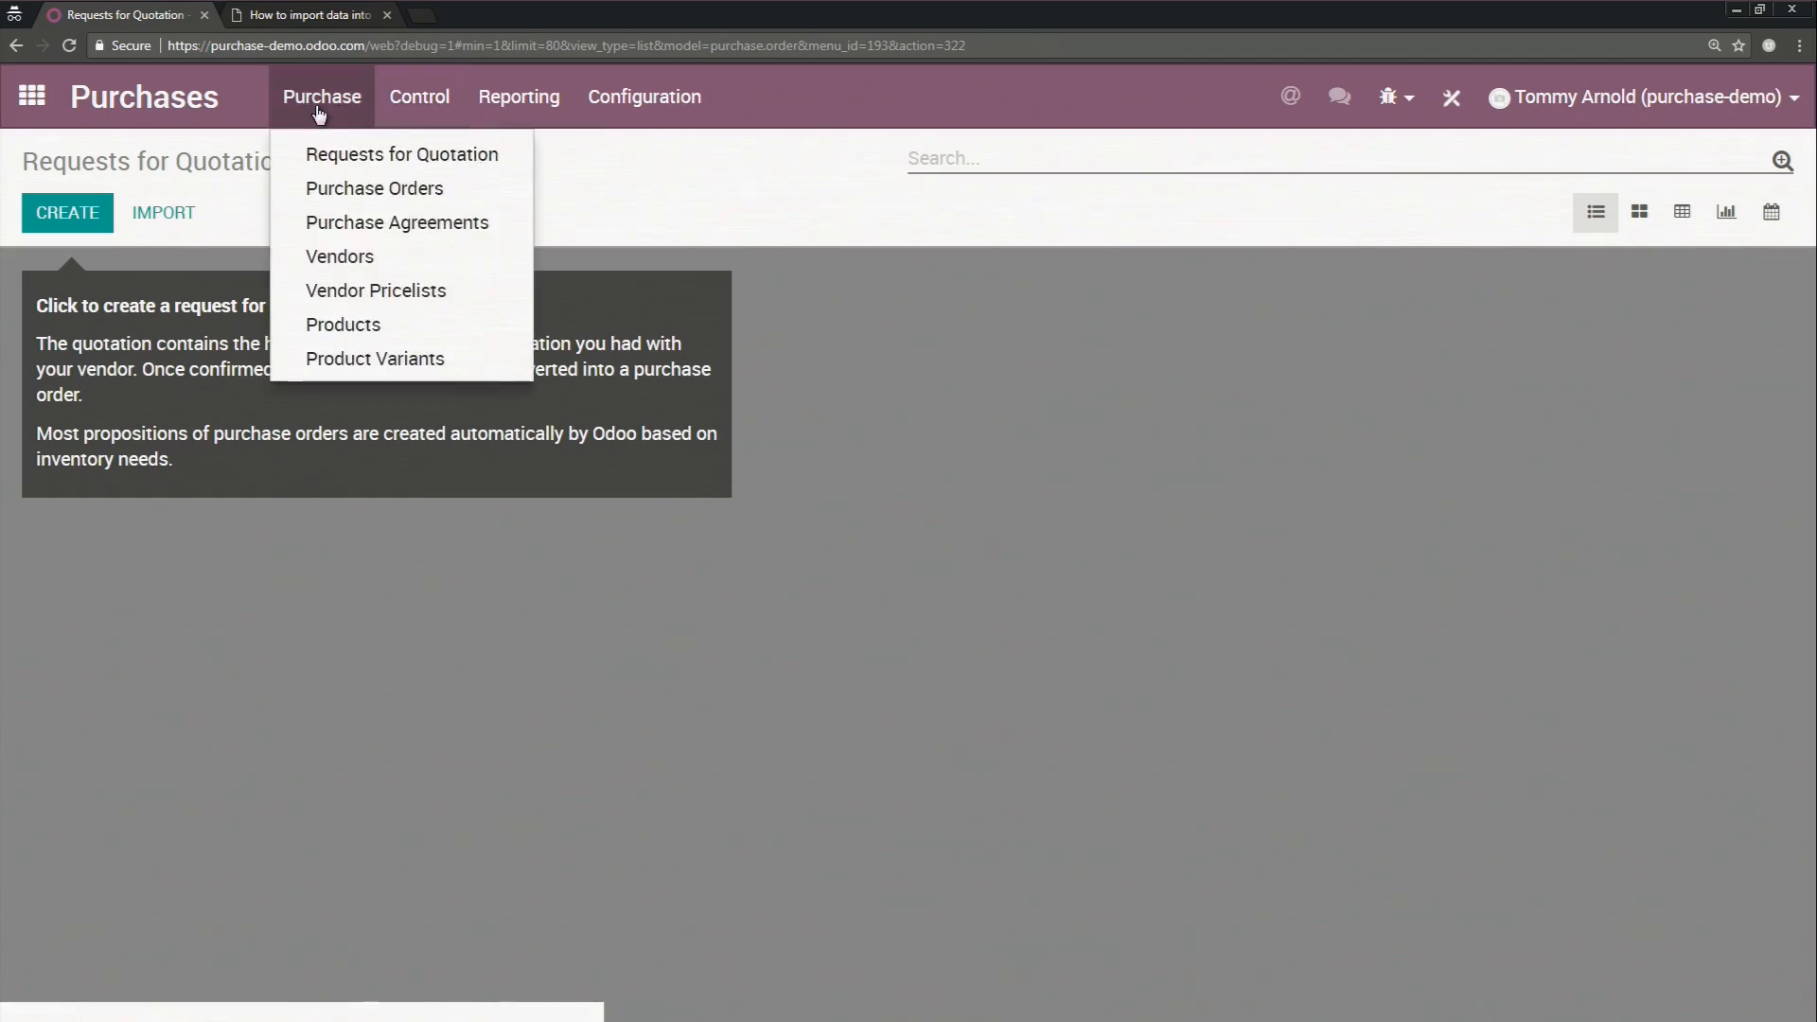
pyautogui.click(352, 157)
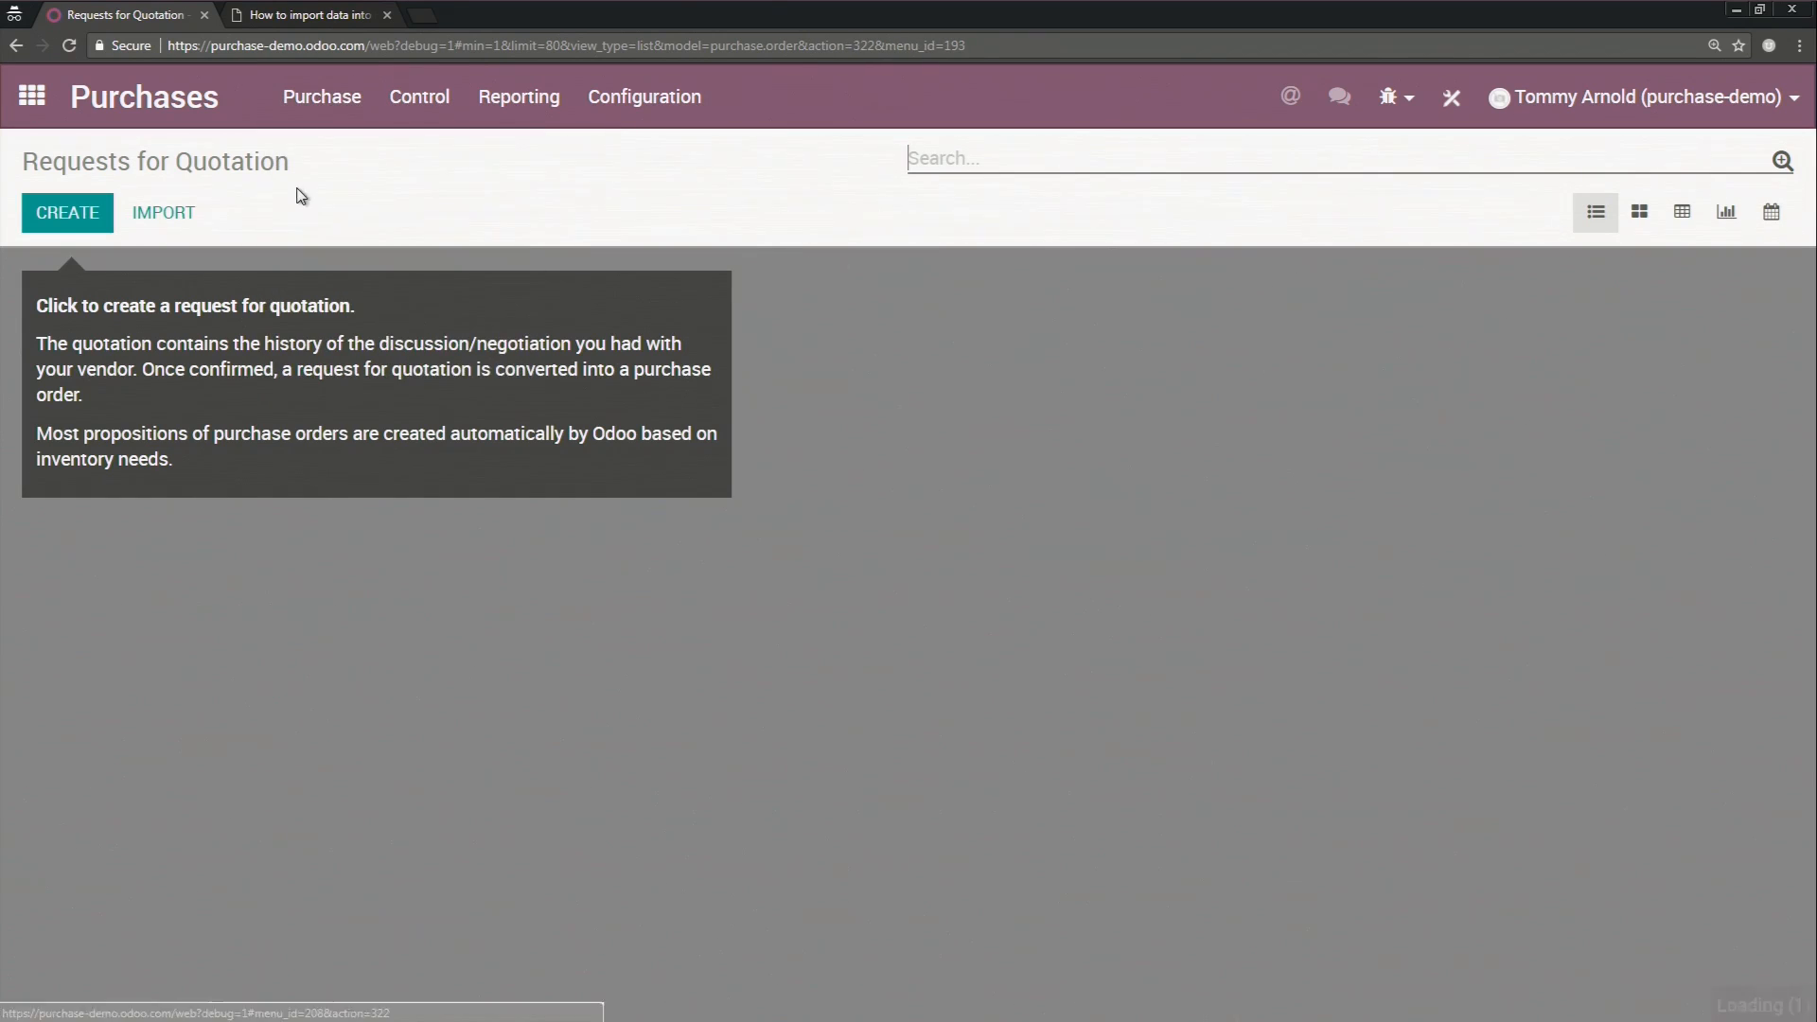
pyautogui.click(67, 216)
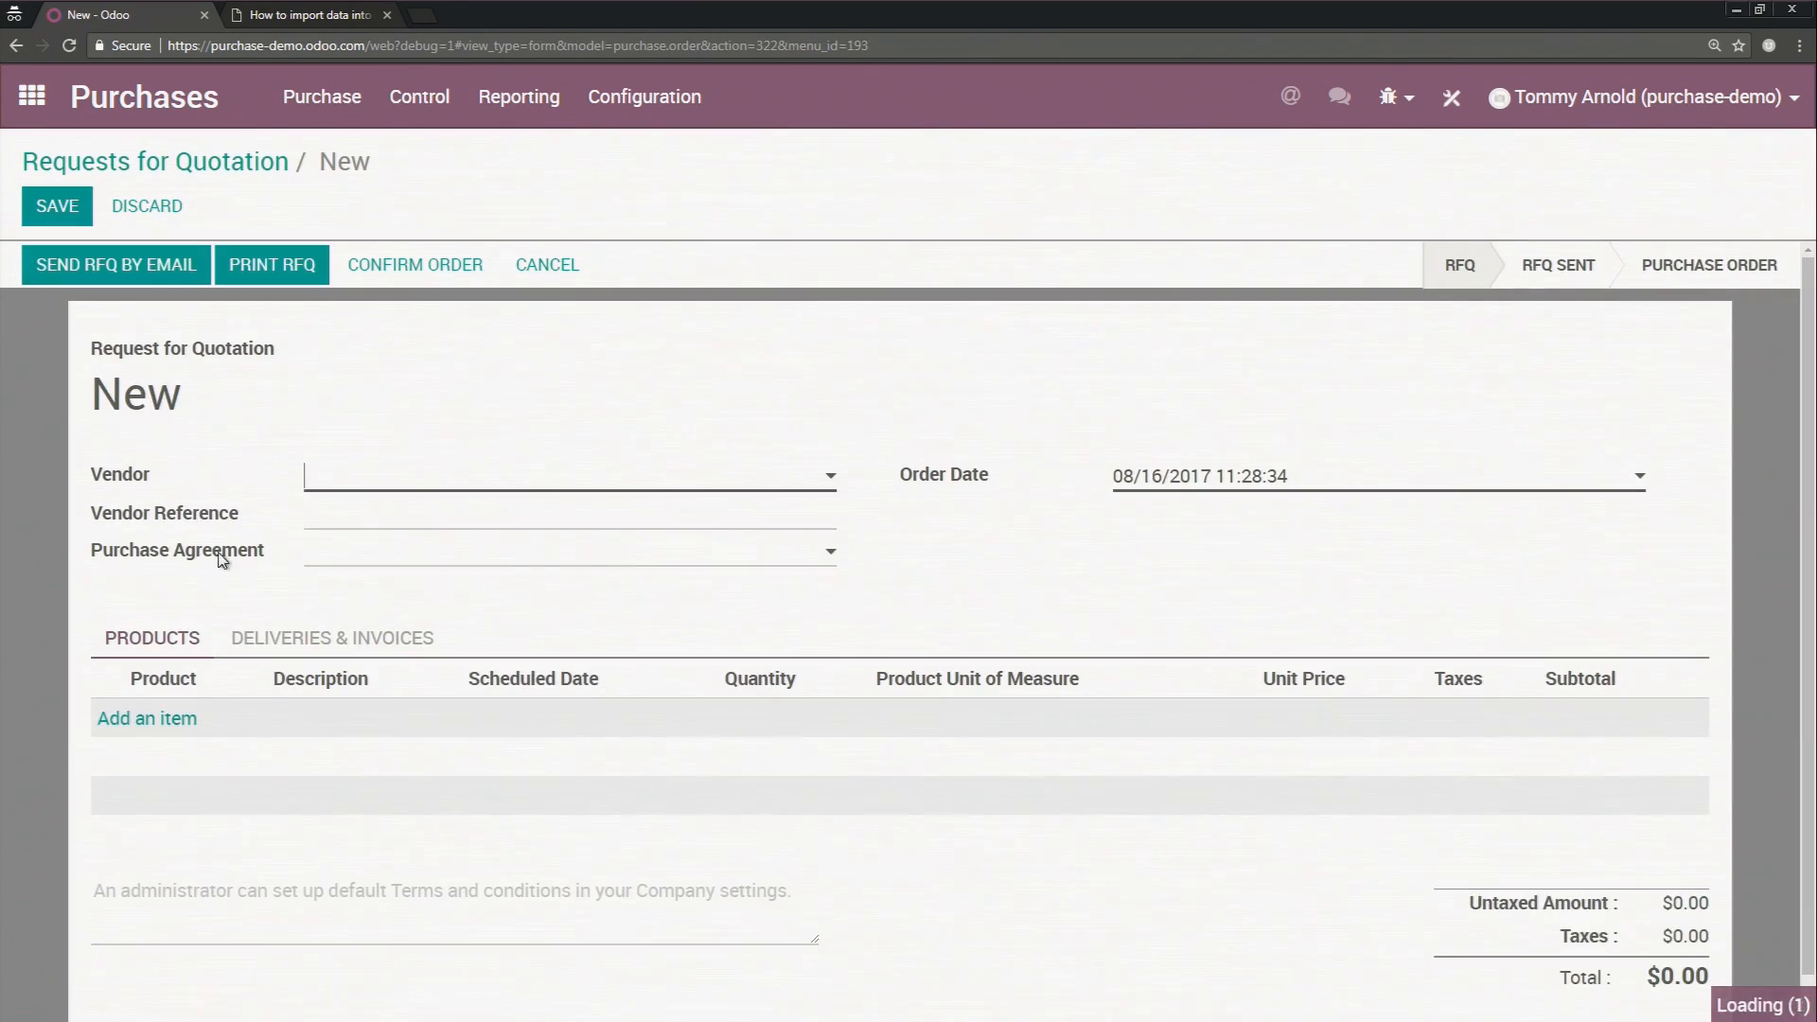
pyautogui.moveTo(143, 490)
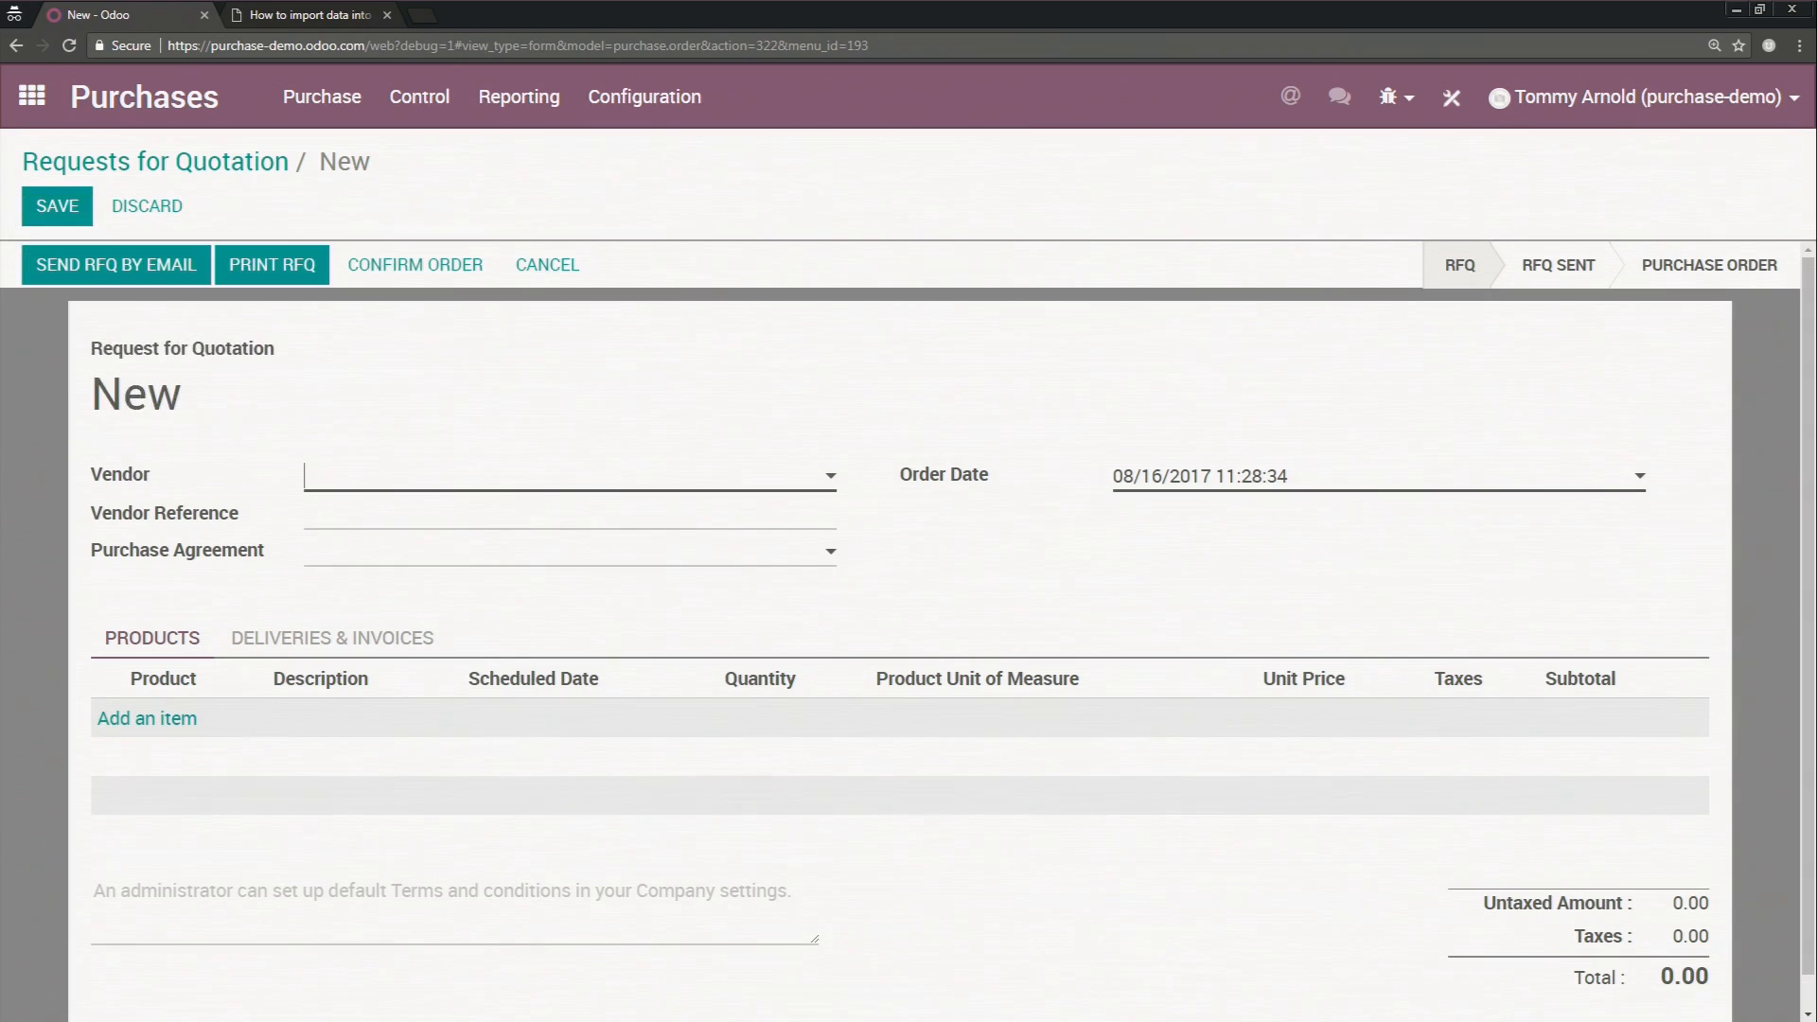
# Step: View the general Settings dashboard and return to the requests for quotation in the Purchases app
pyautogui.click(31, 96)
pyautogui.click(489, 655)
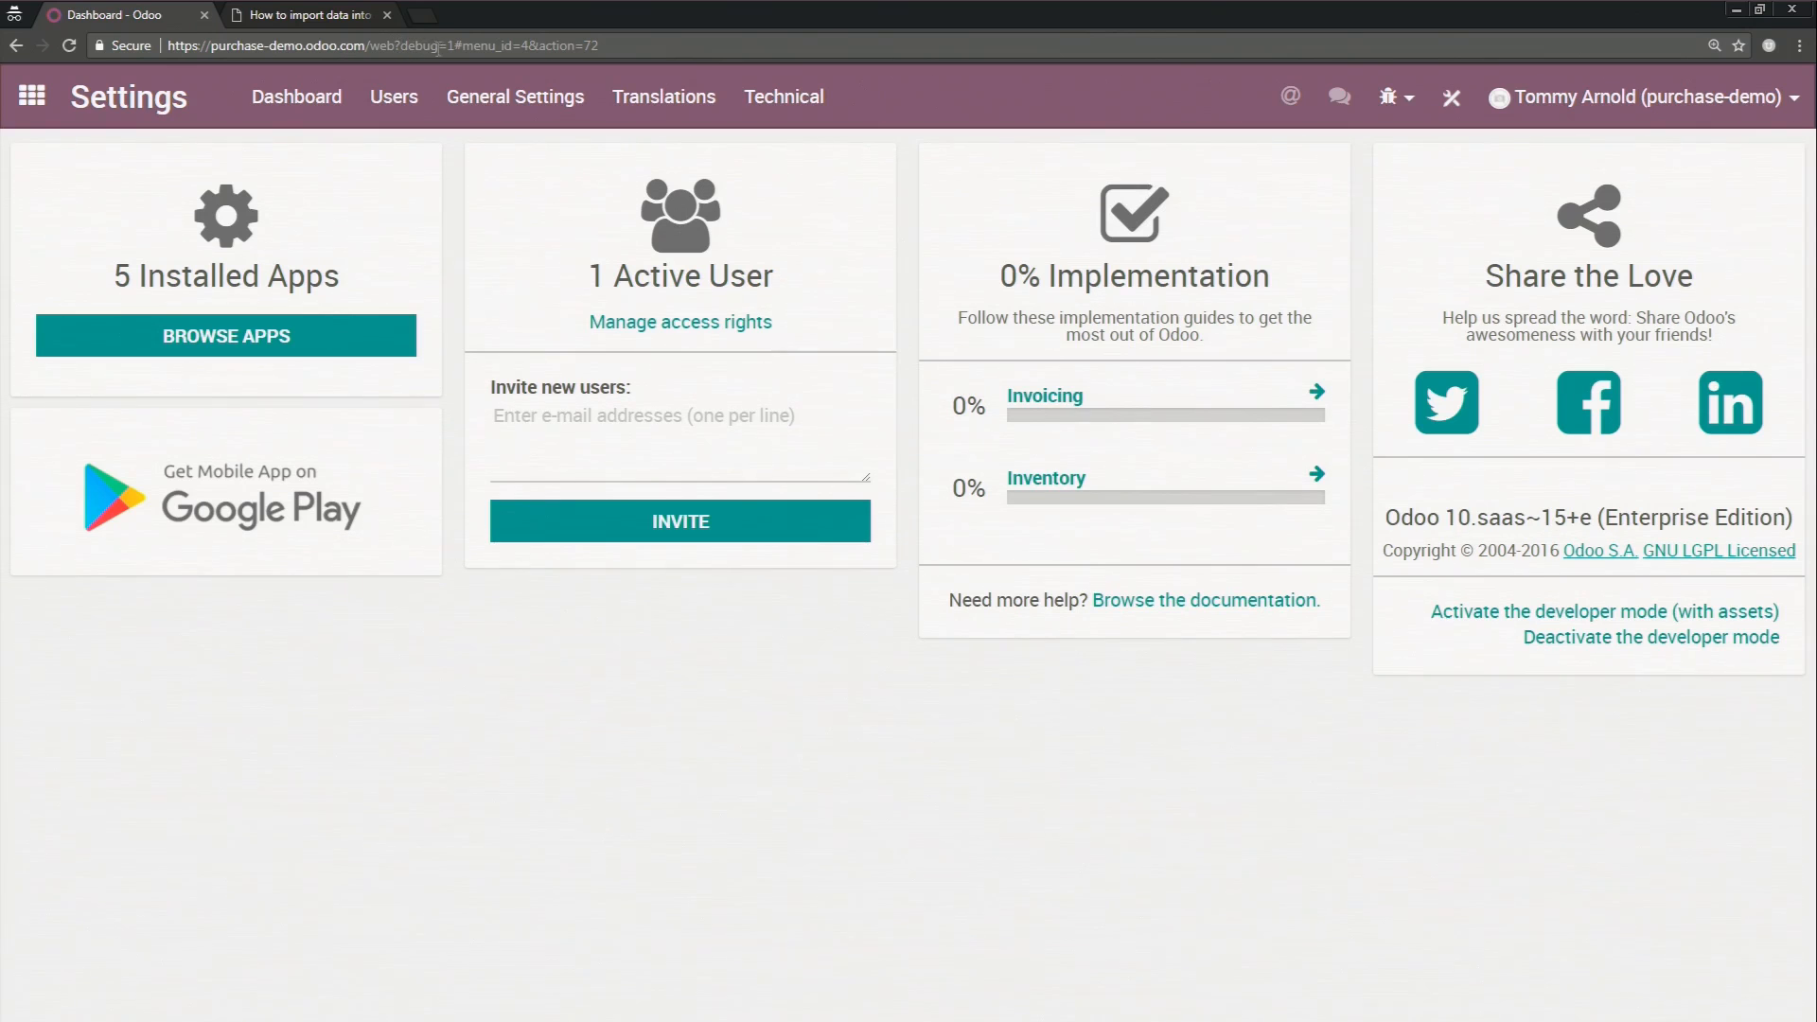
pyautogui.click(32, 96)
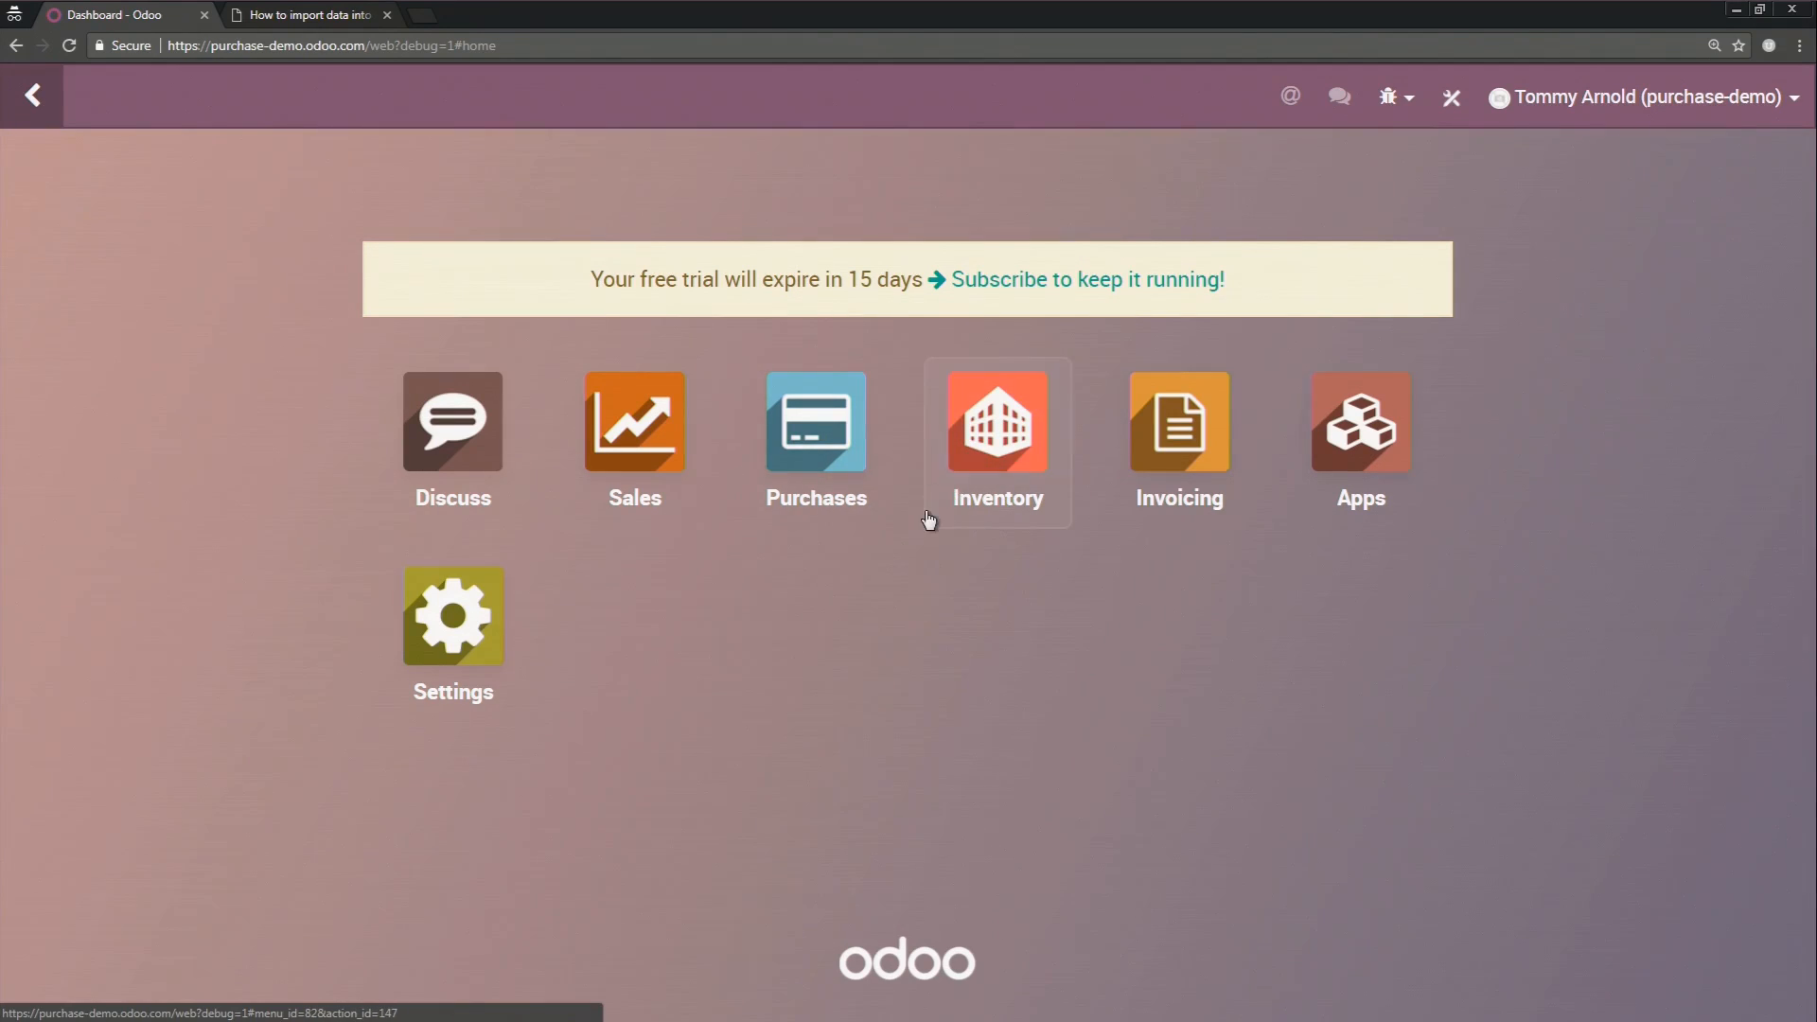
pyautogui.click(798, 413)
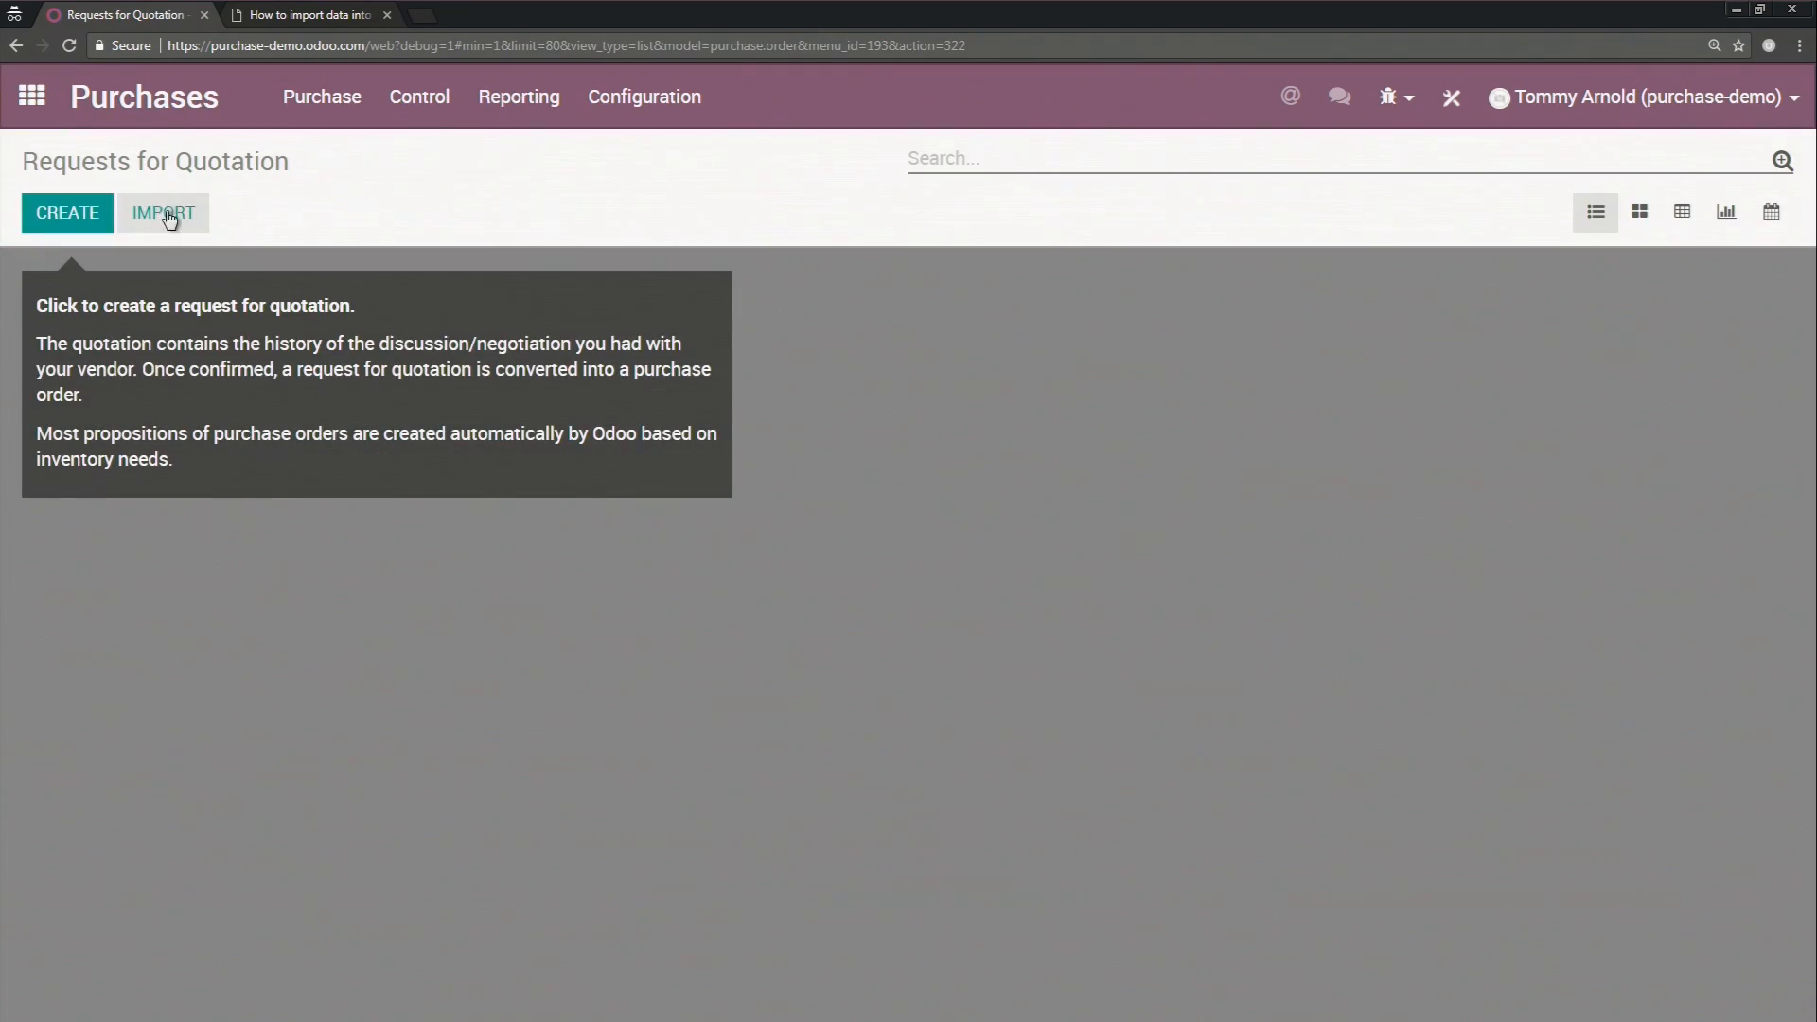
# Step: View the file import page for vendor pricelists and return to the pricelist overview
pyautogui.click(325, 111)
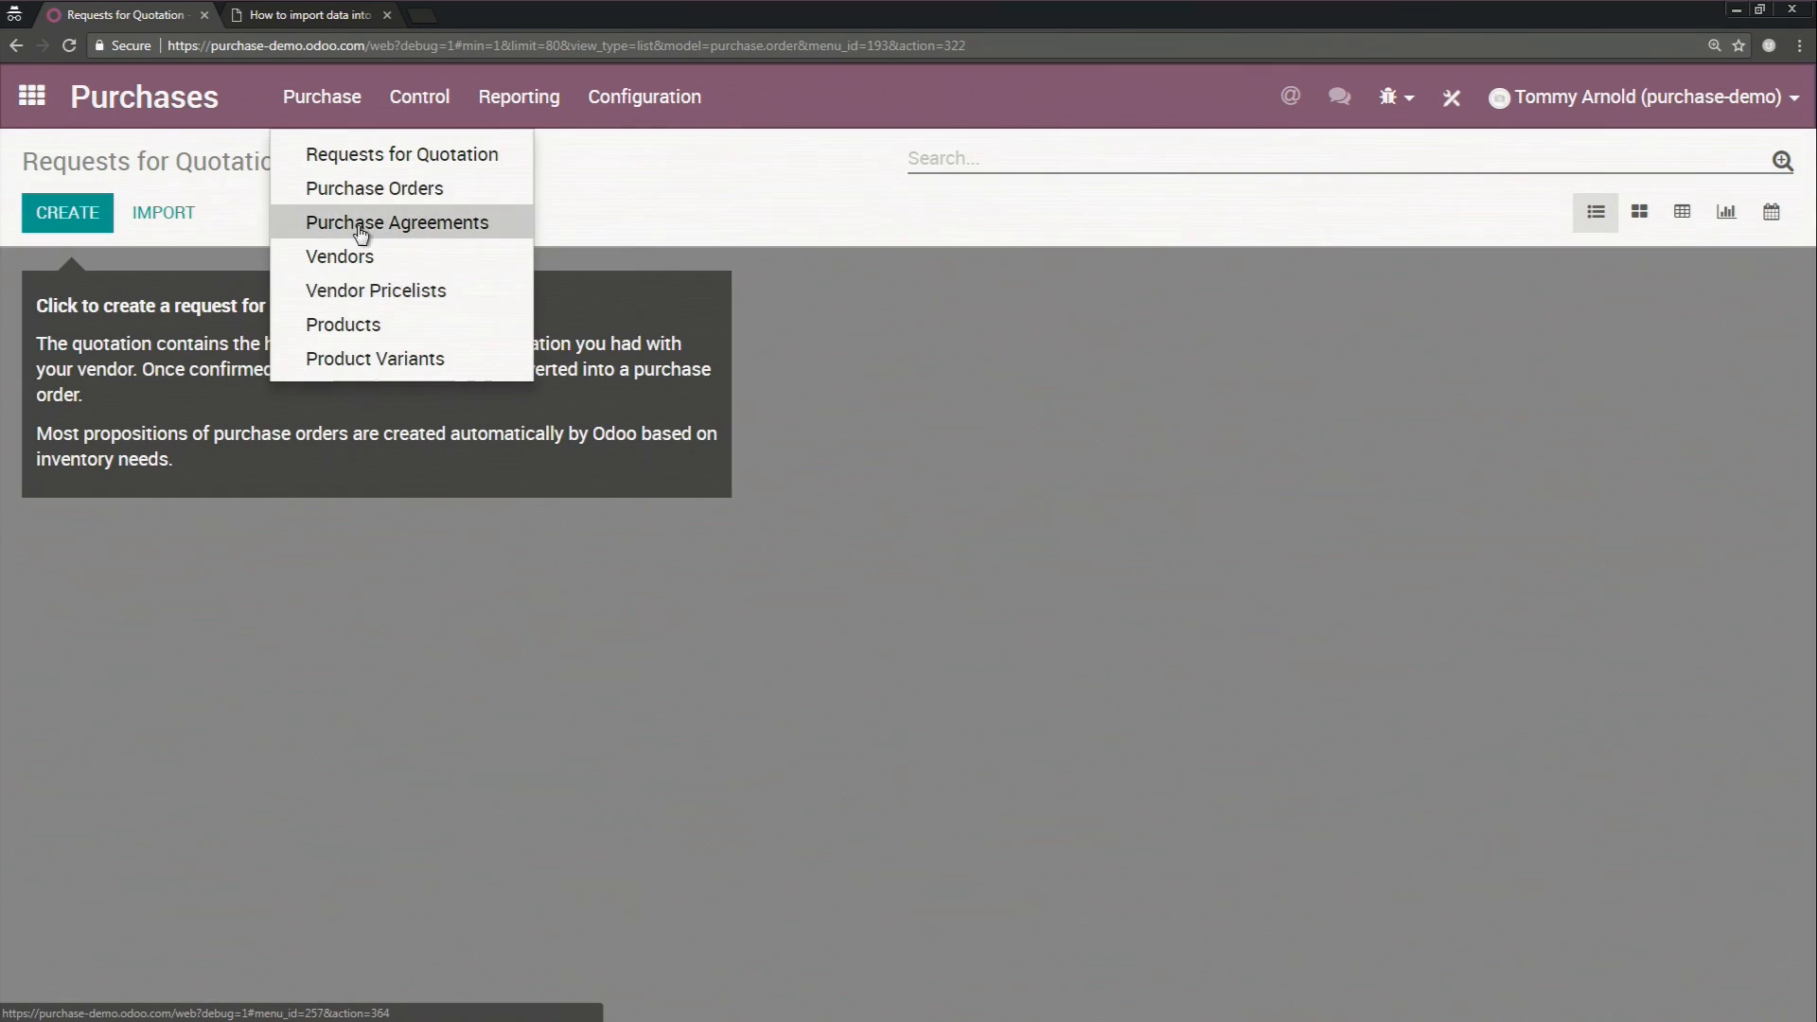
pyautogui.click(356, 284)
pyautogui.click(184, 229)
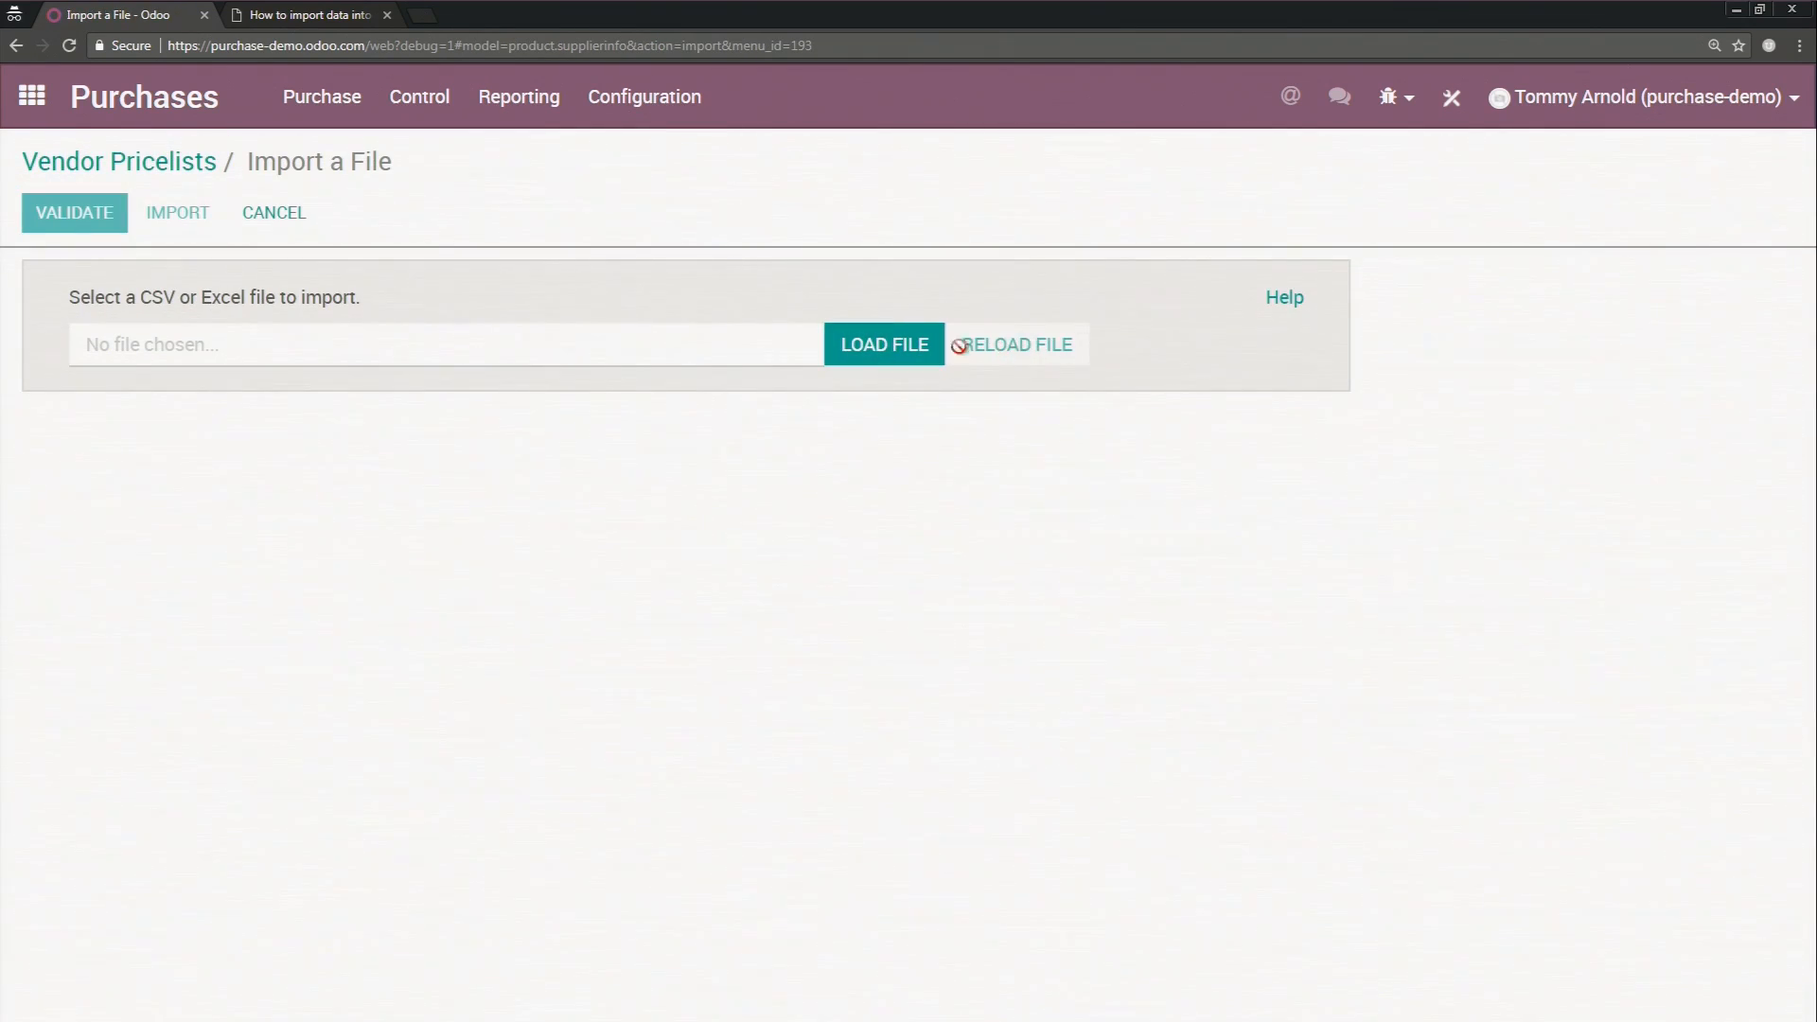
pyautogui.click(169, 164)
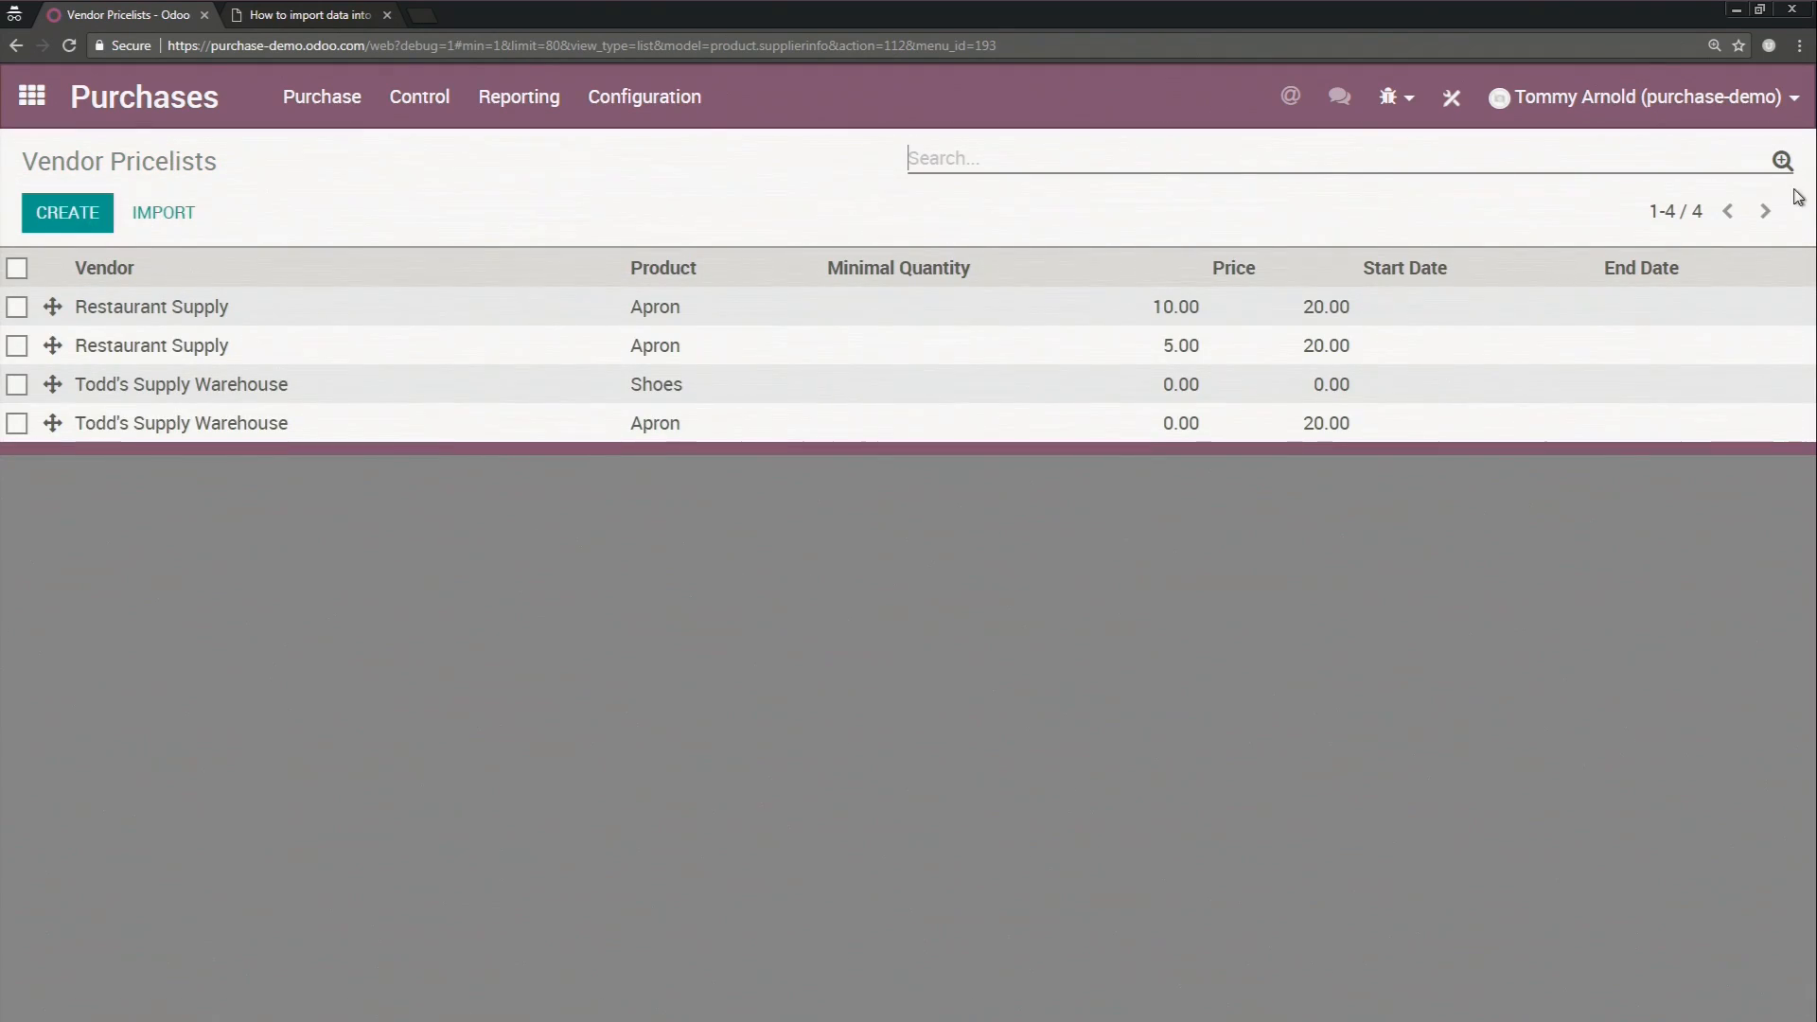
# Step: Select all vendor pricelists and review the available export fields and formats without exporting them
pyautogui.click(1783, 161)
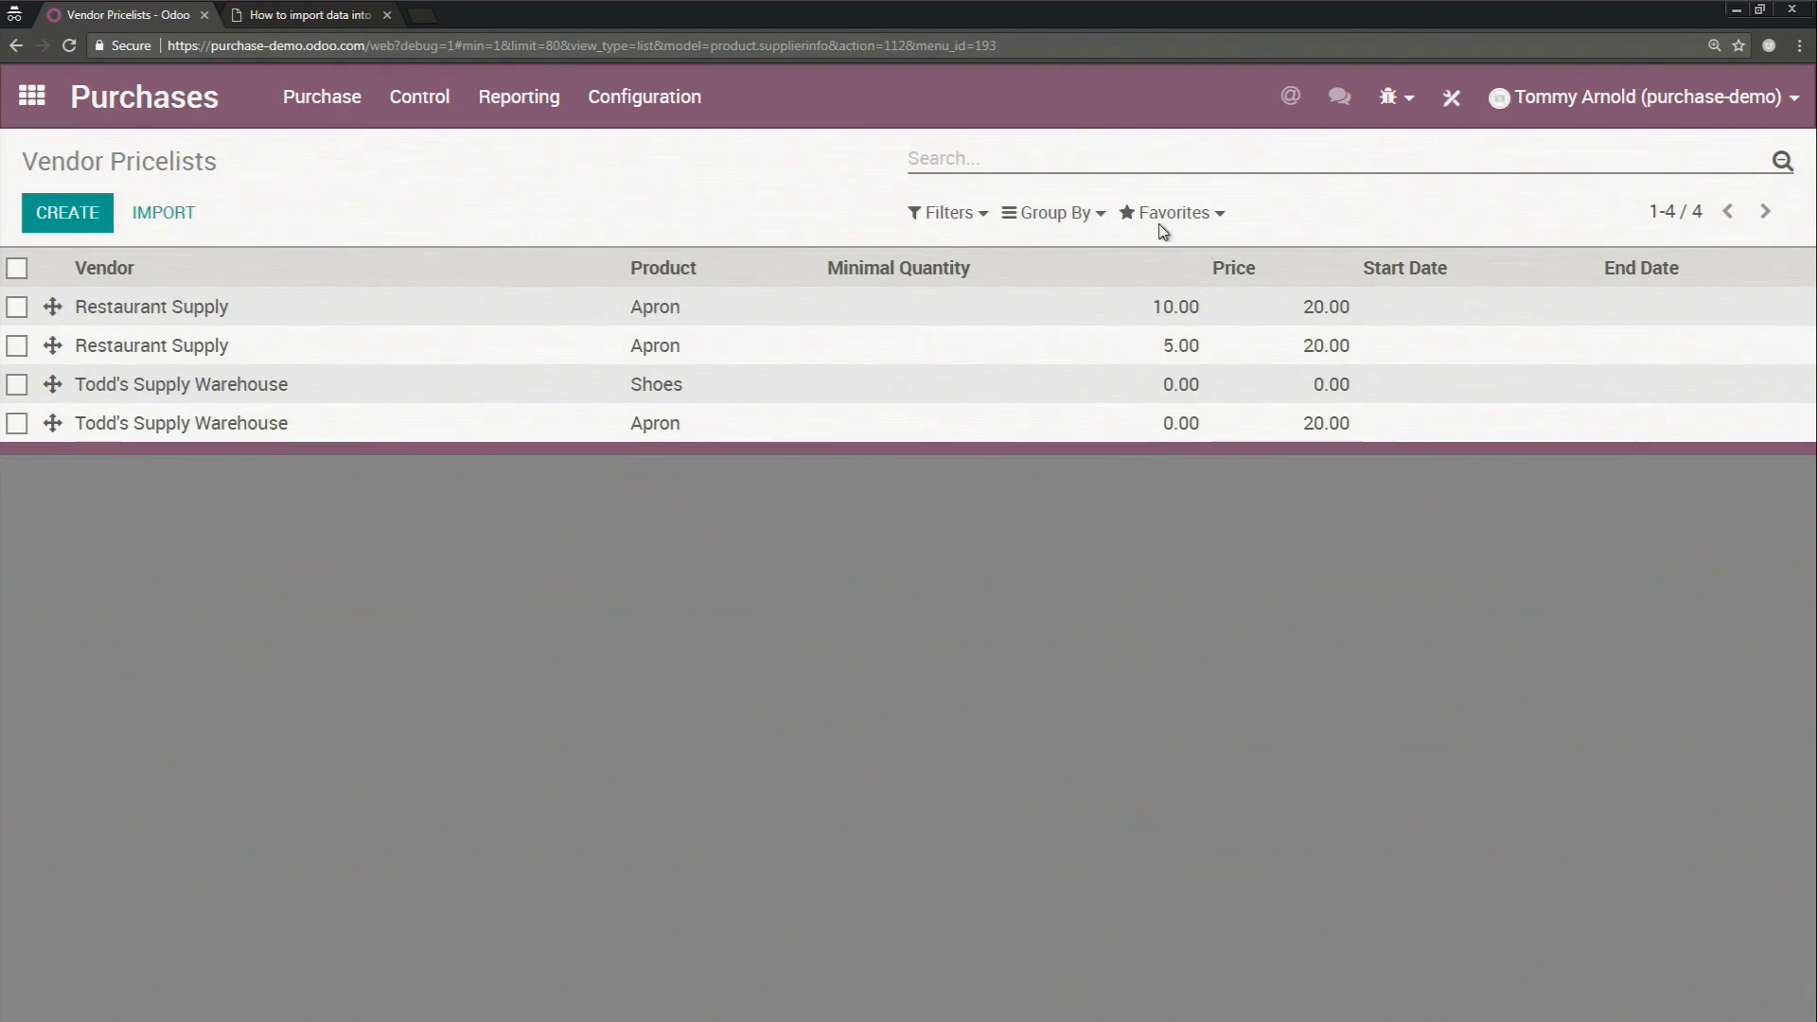
pyautogui.click(17, 269)
pyautogui.click(846, 210)
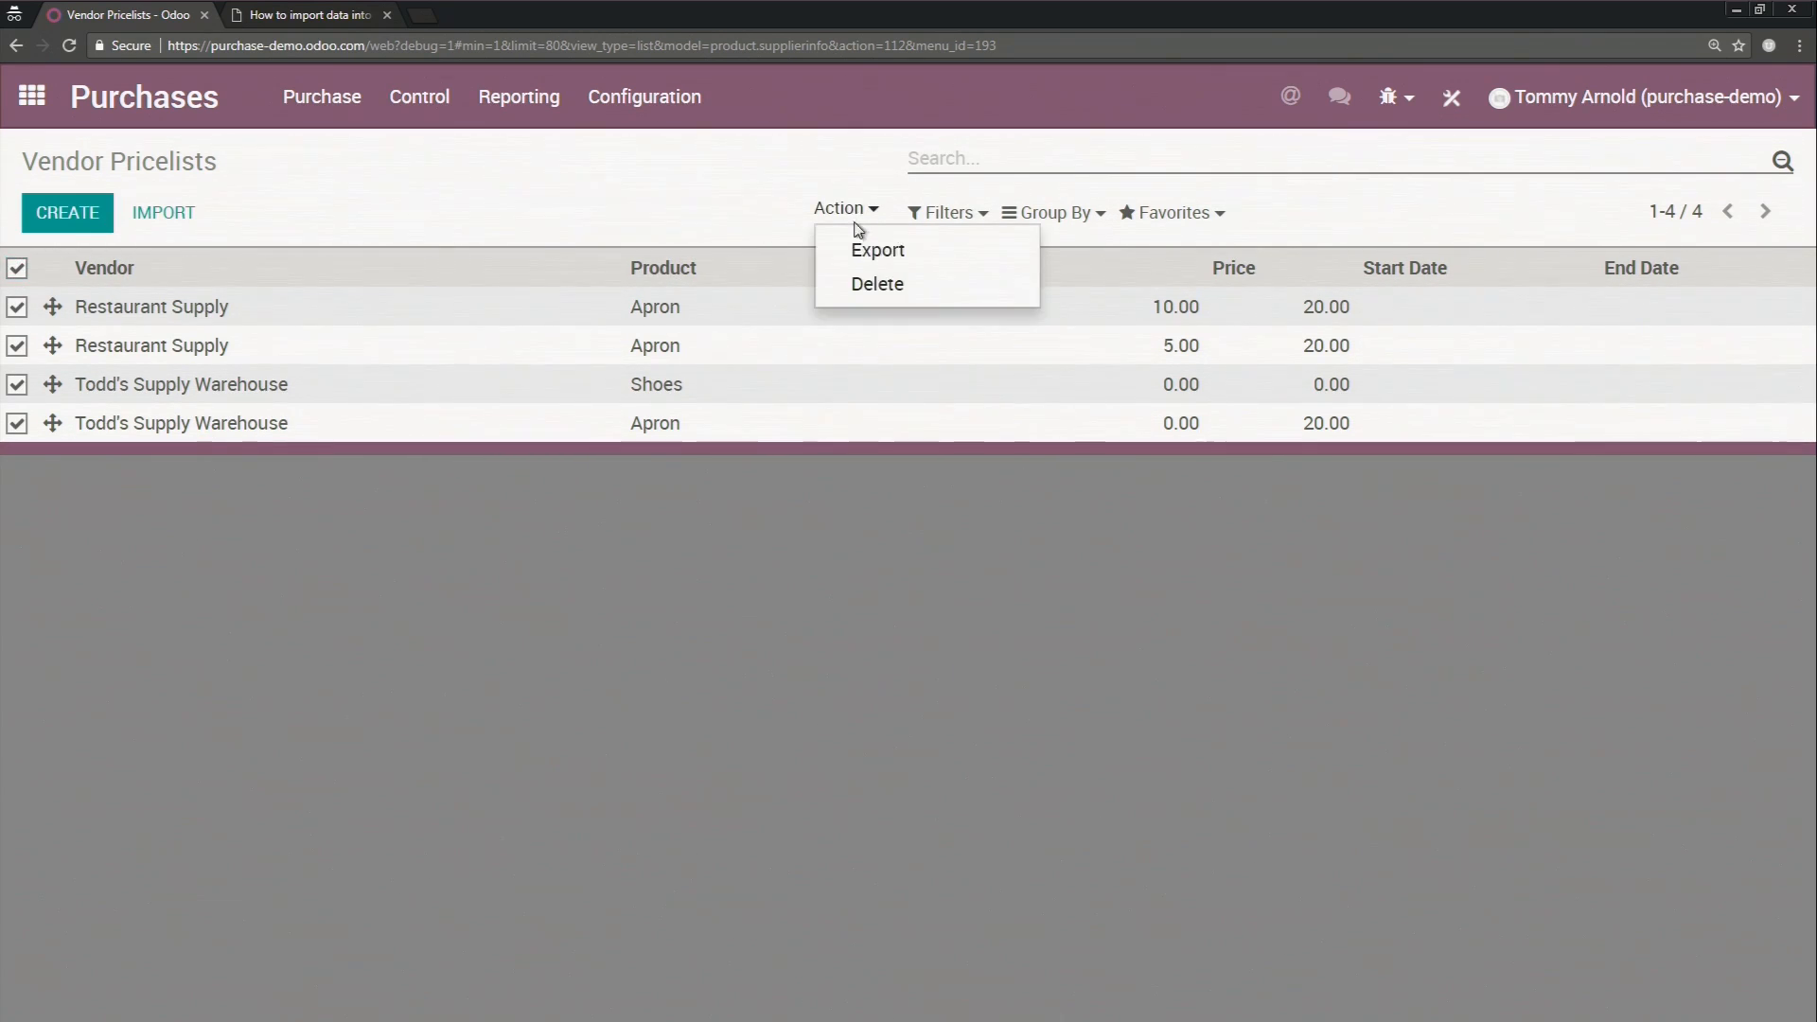
pyautogui.click(879, 251)
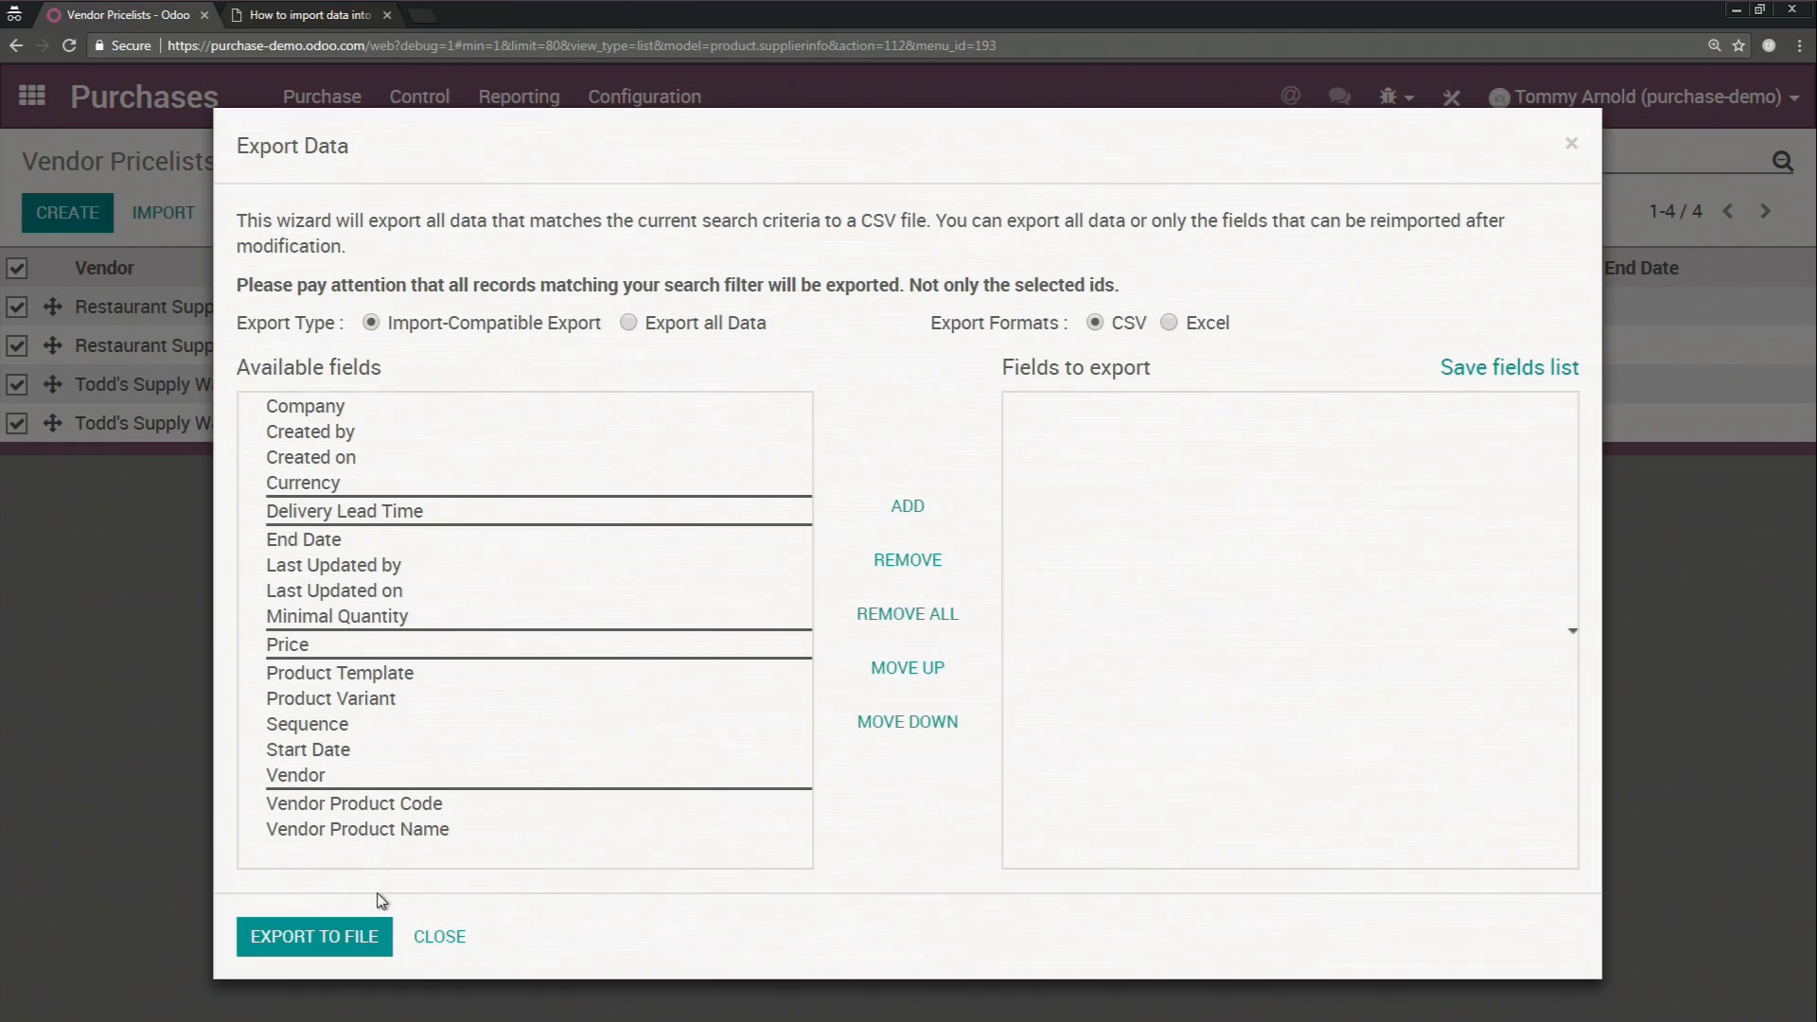
pyautogui.click(439, 958)
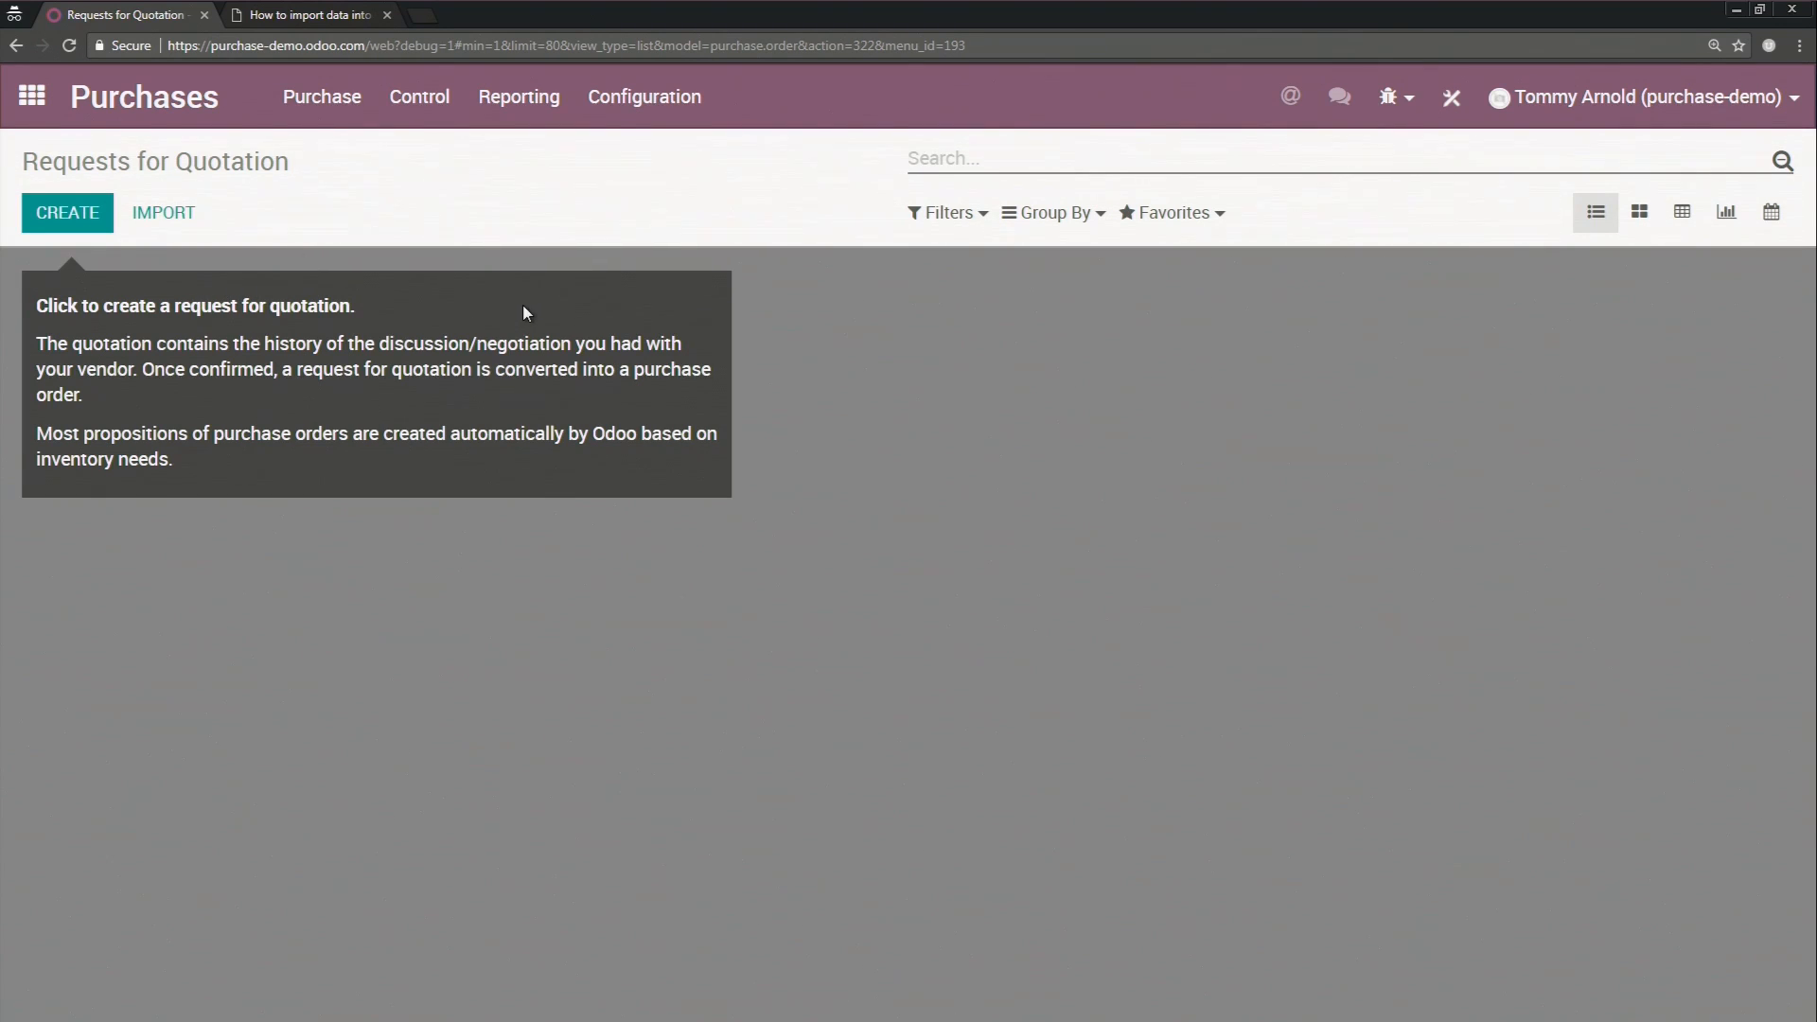
# Step: Go from the requests for quotation to the product catalog and open the Apron product
pyautogui.click(322, 99)
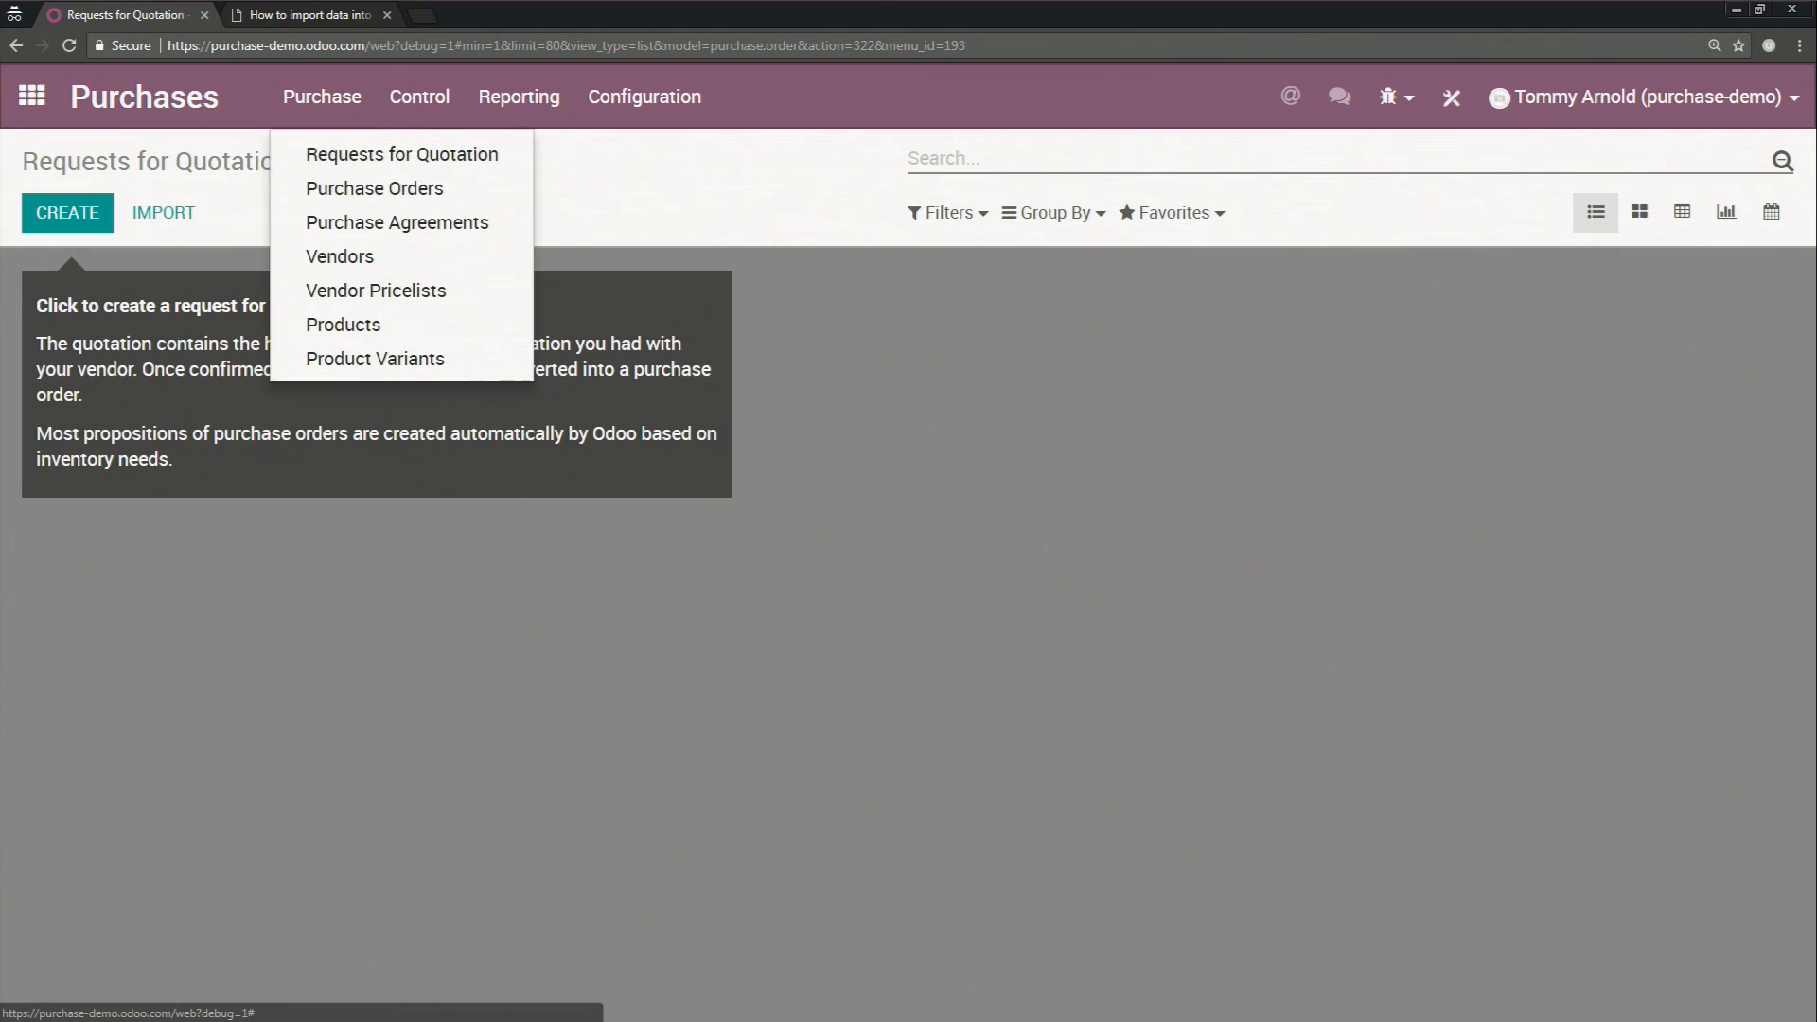
pyautogui.click(349, 161)
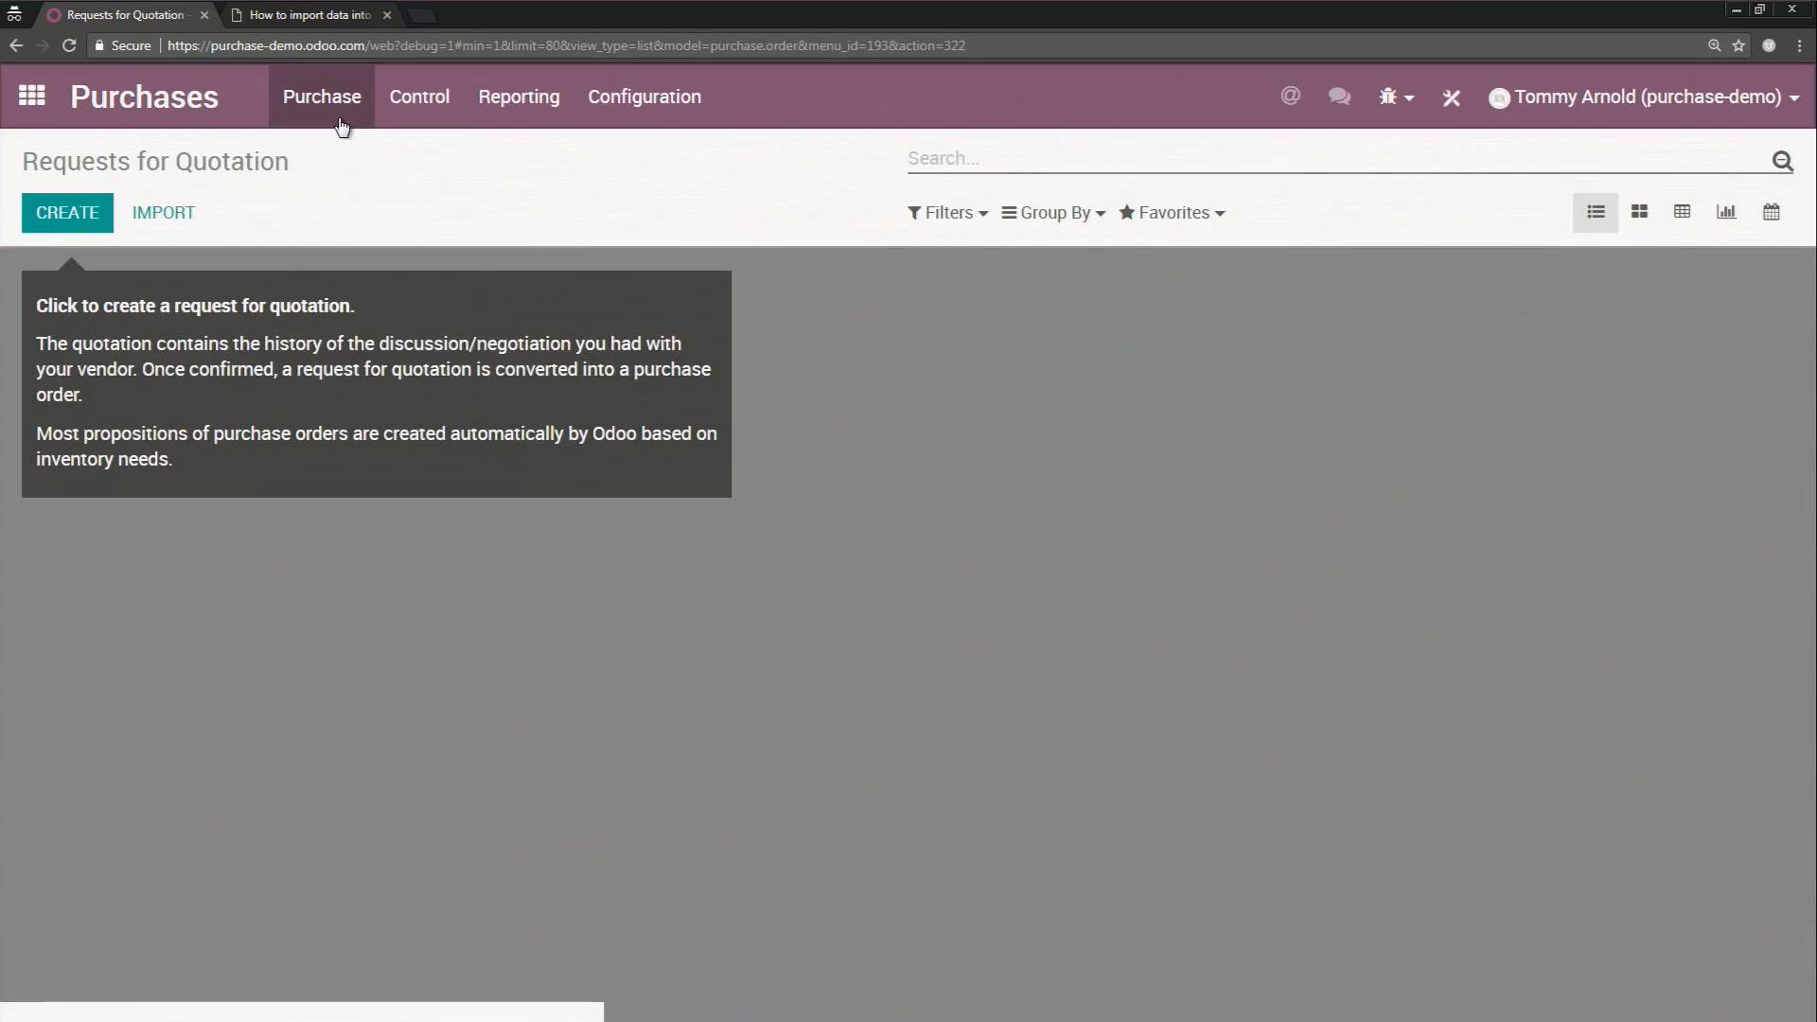
pyautogui.click(333, 106)
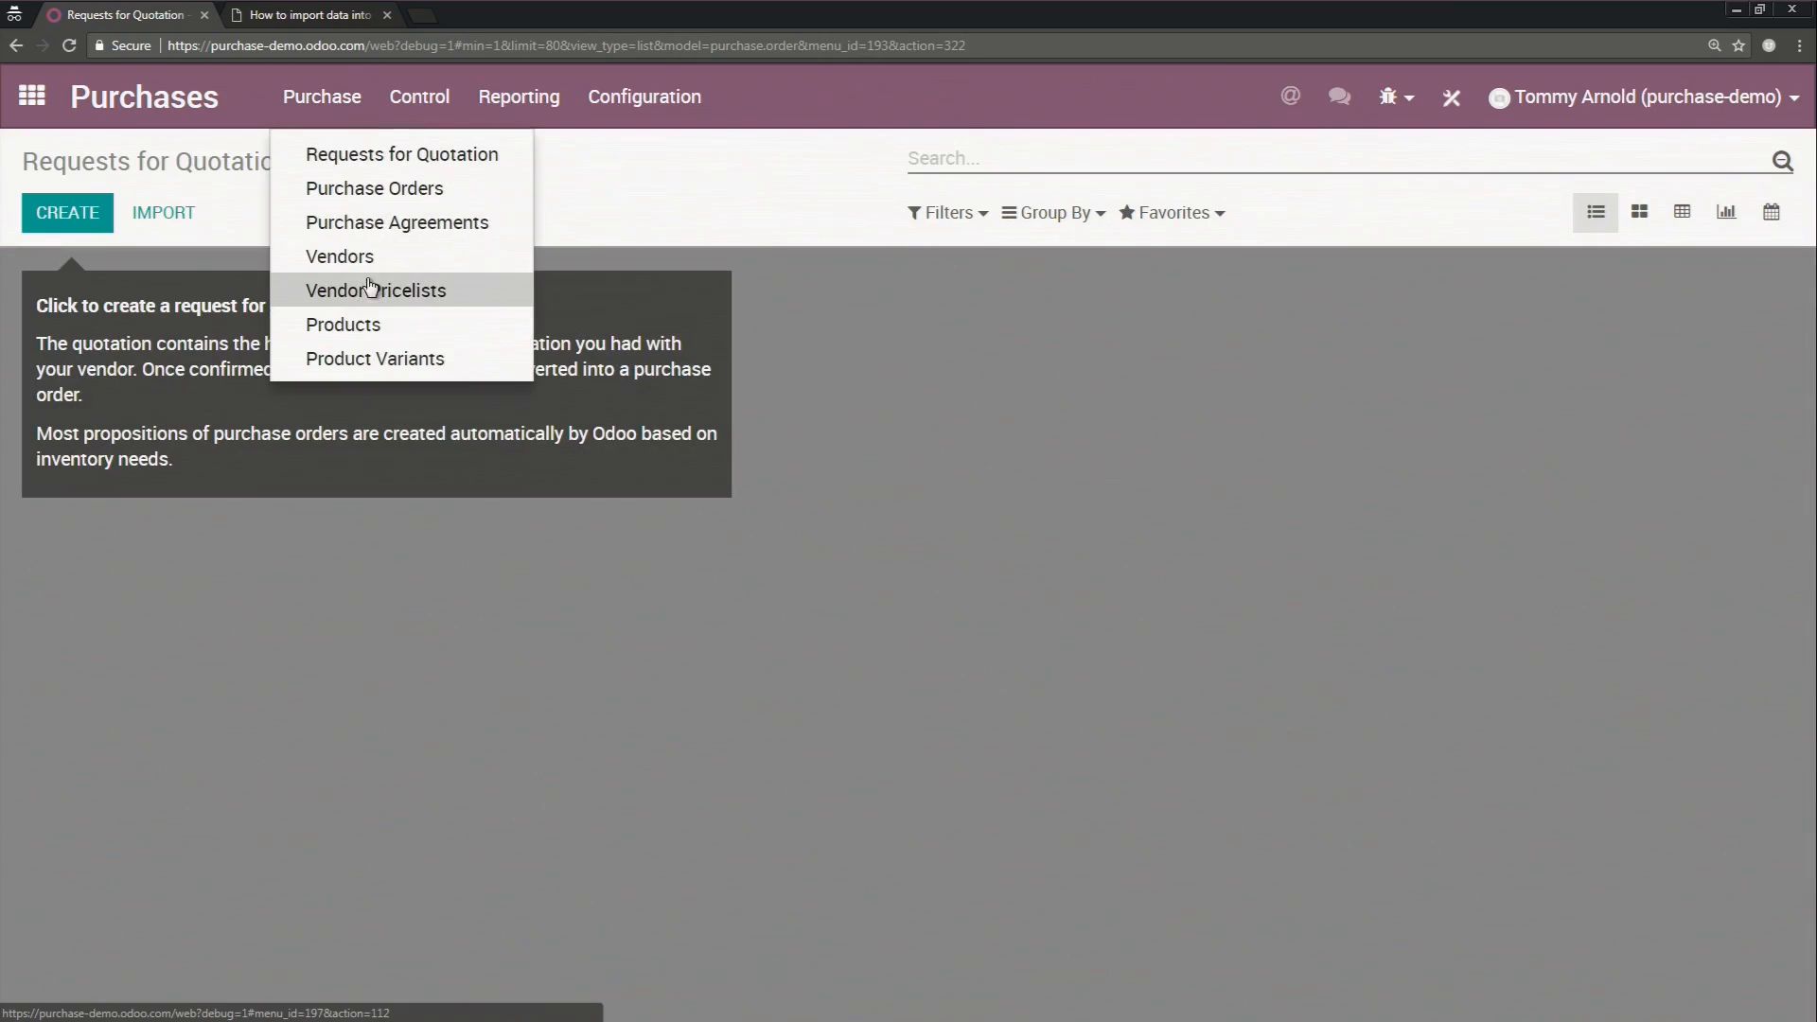
pyautogui.click(360, 321)
pyautogui.click(344, 328)
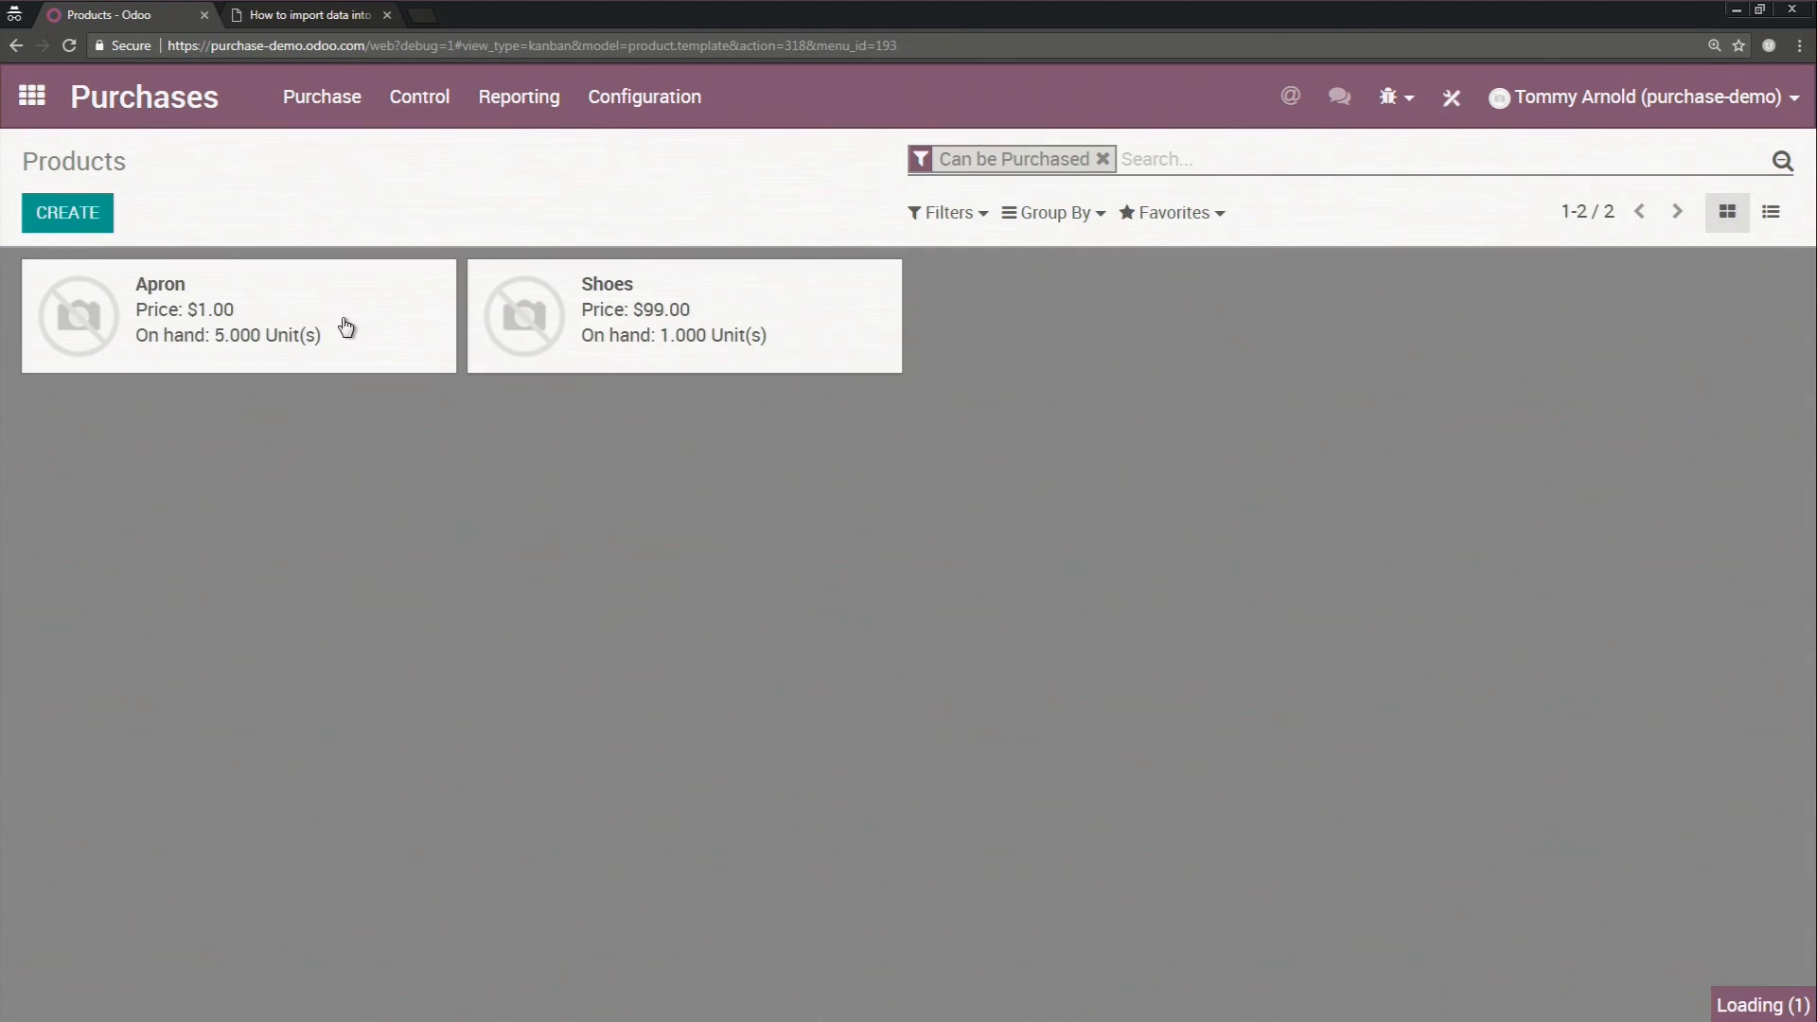
# Step: Set the Apron product's cost to $0.50 and save the product
pyautogui.click(59, 217)
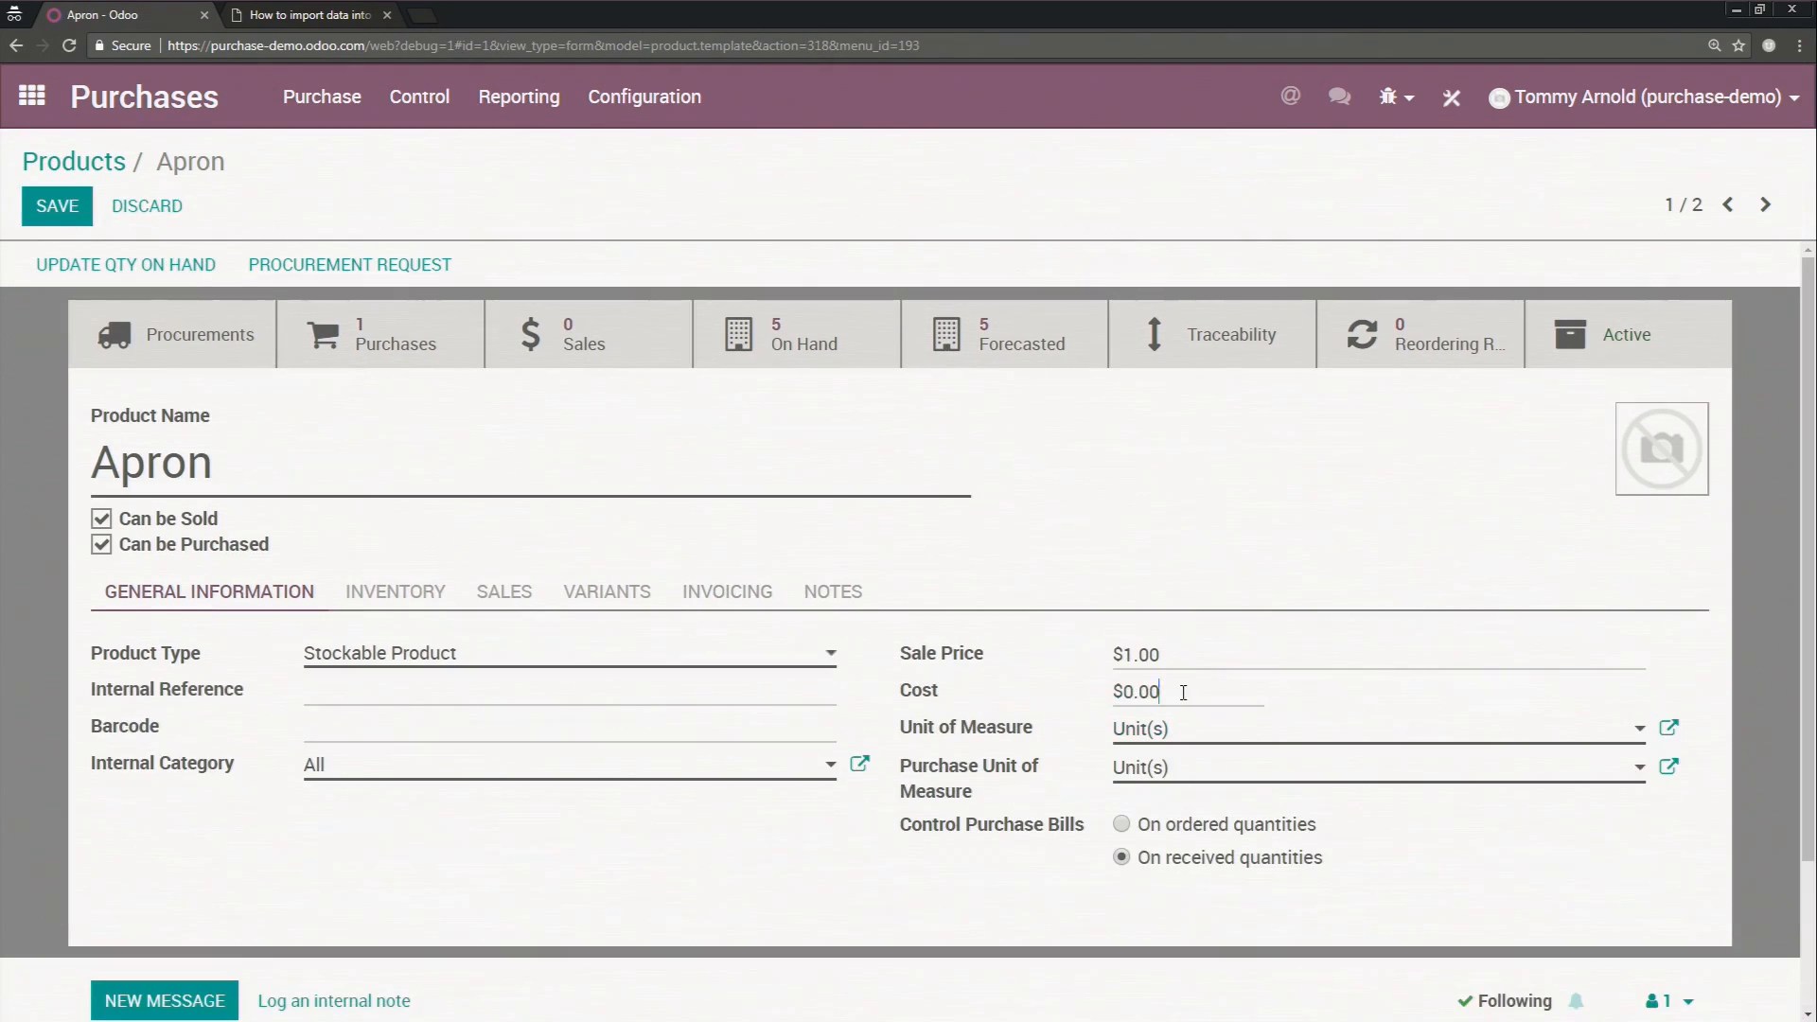
pyautogui.moveTo(1181, 692); pyautogui.dragTo(992, 703)
pyautogui.write('50')
pyautogui.press('BackSpace')
pyautogui.press('BackSpace')
pyautogui.write('.')
pyautogui.moveTo(937, 662)
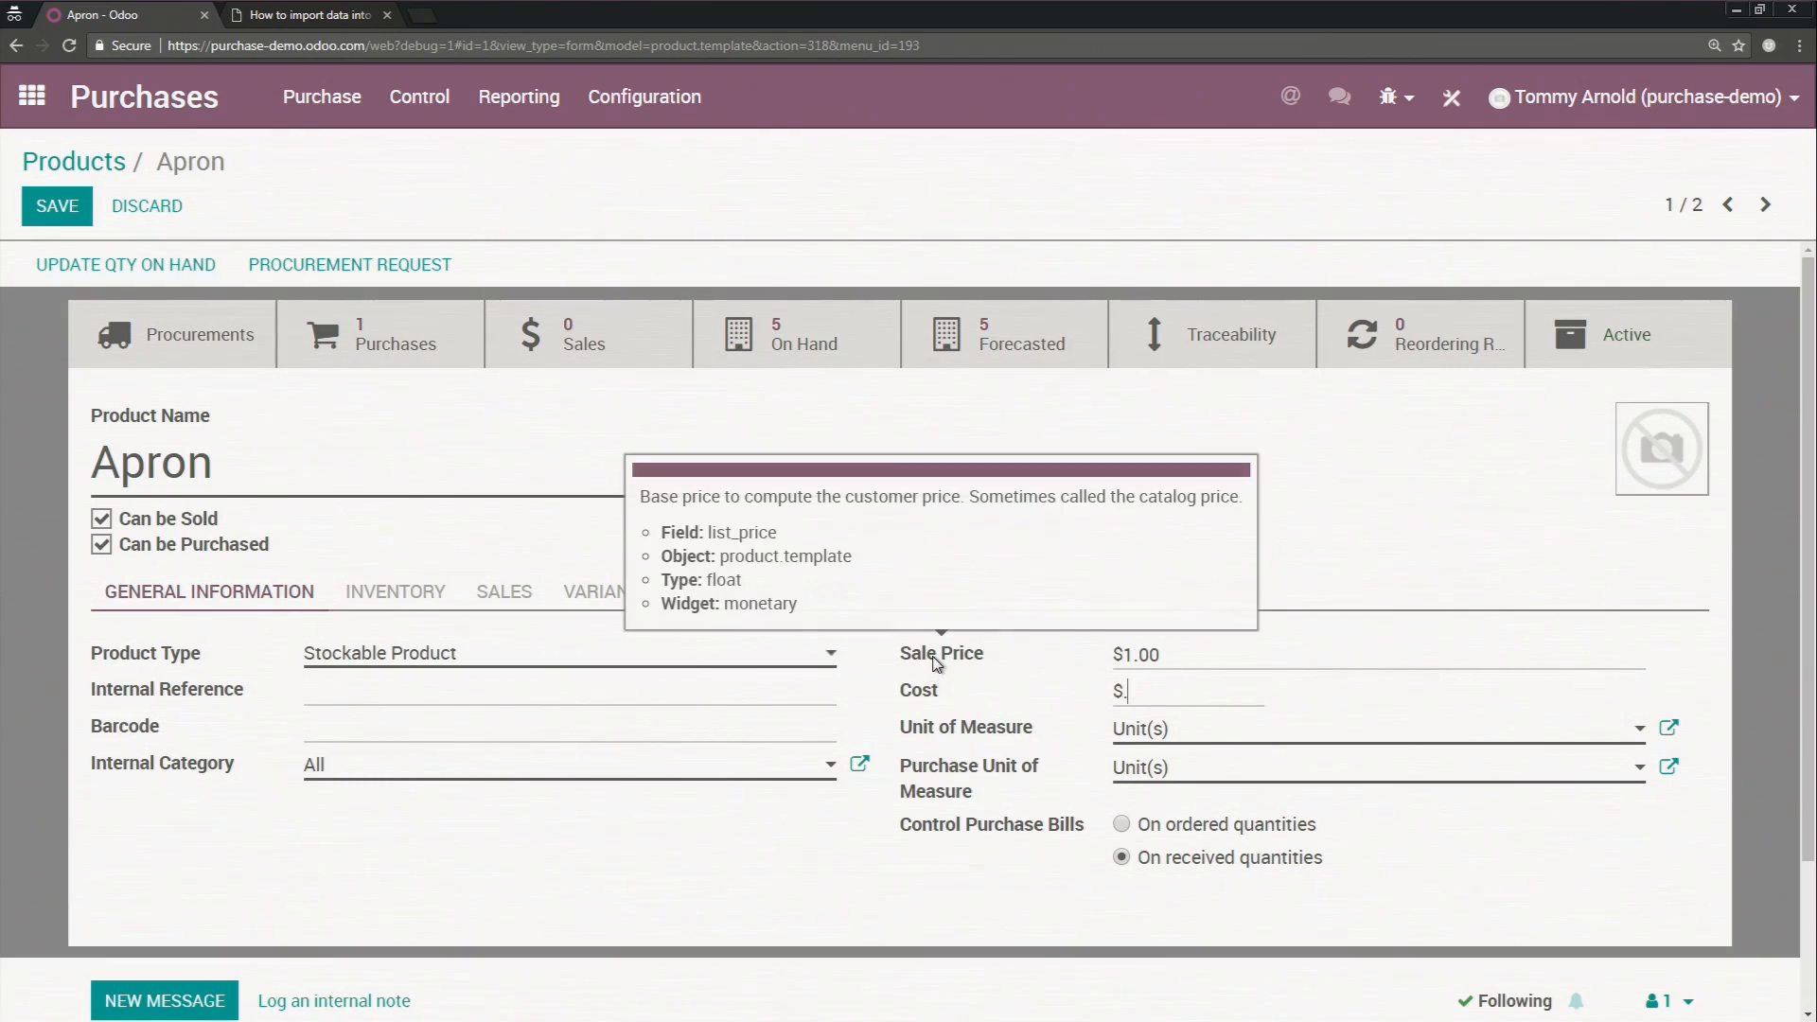
pyautogui.write('50')
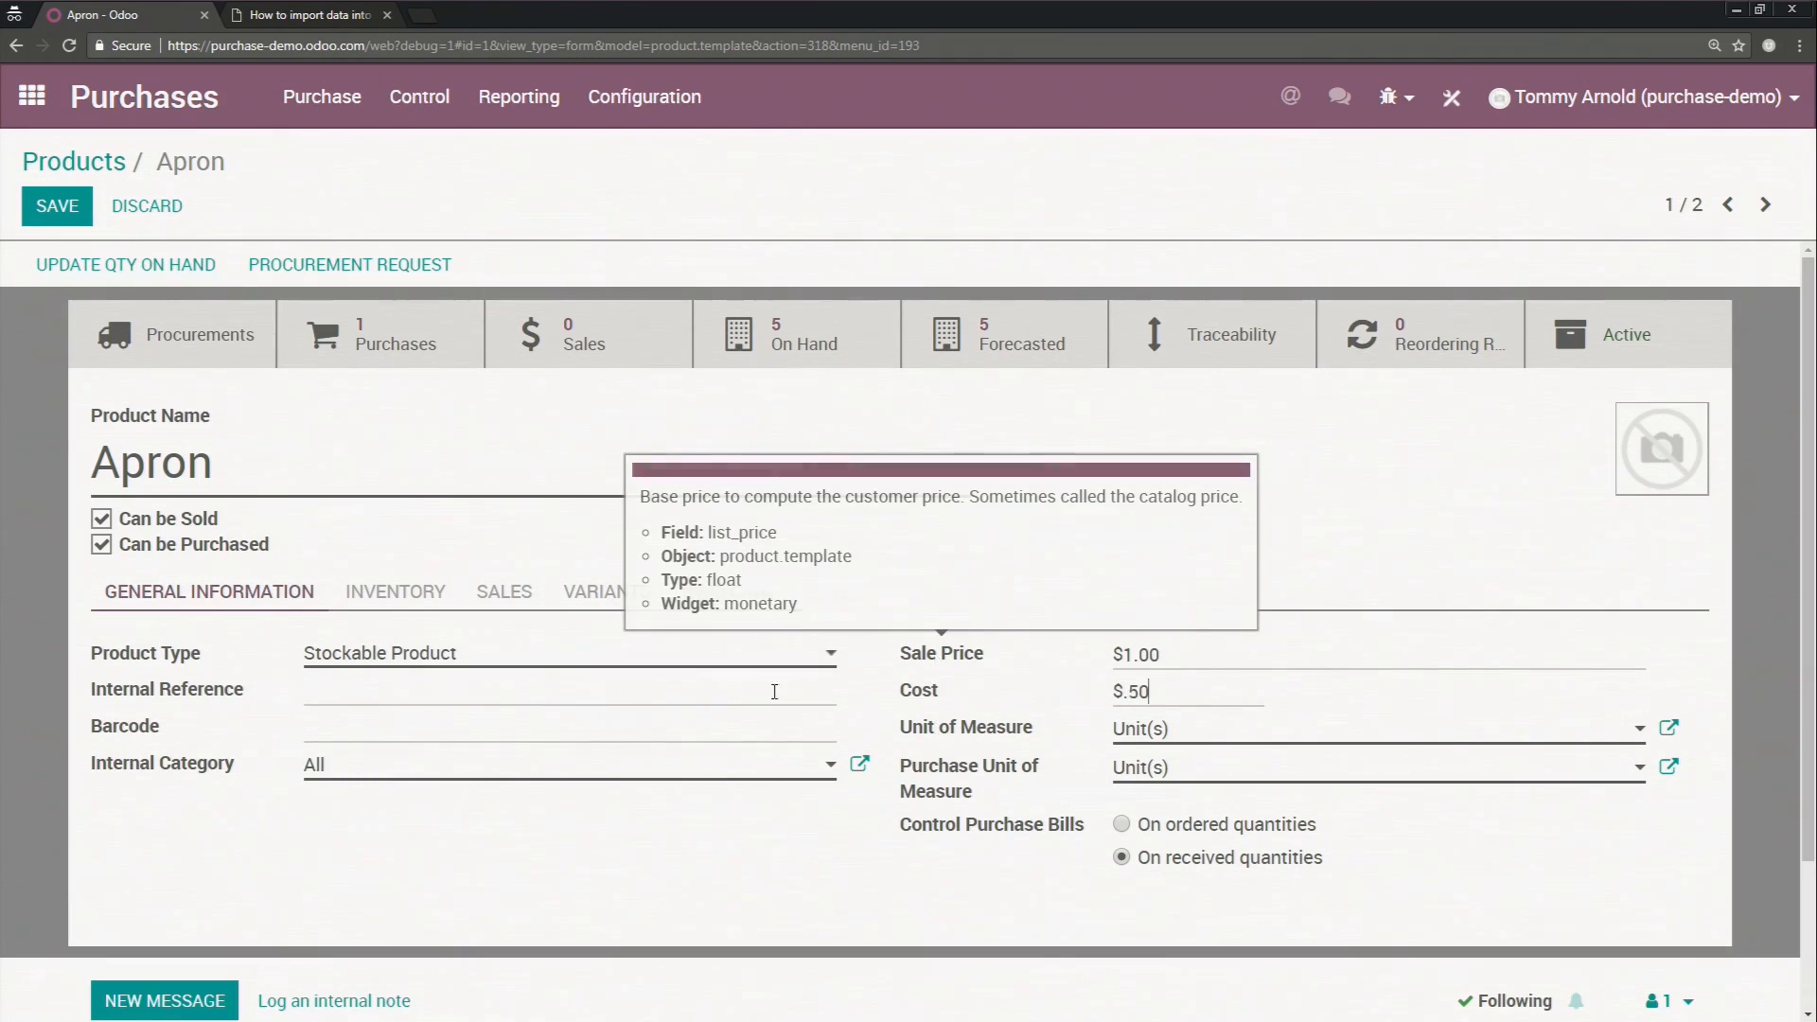
pyautogui.click(71, 213)
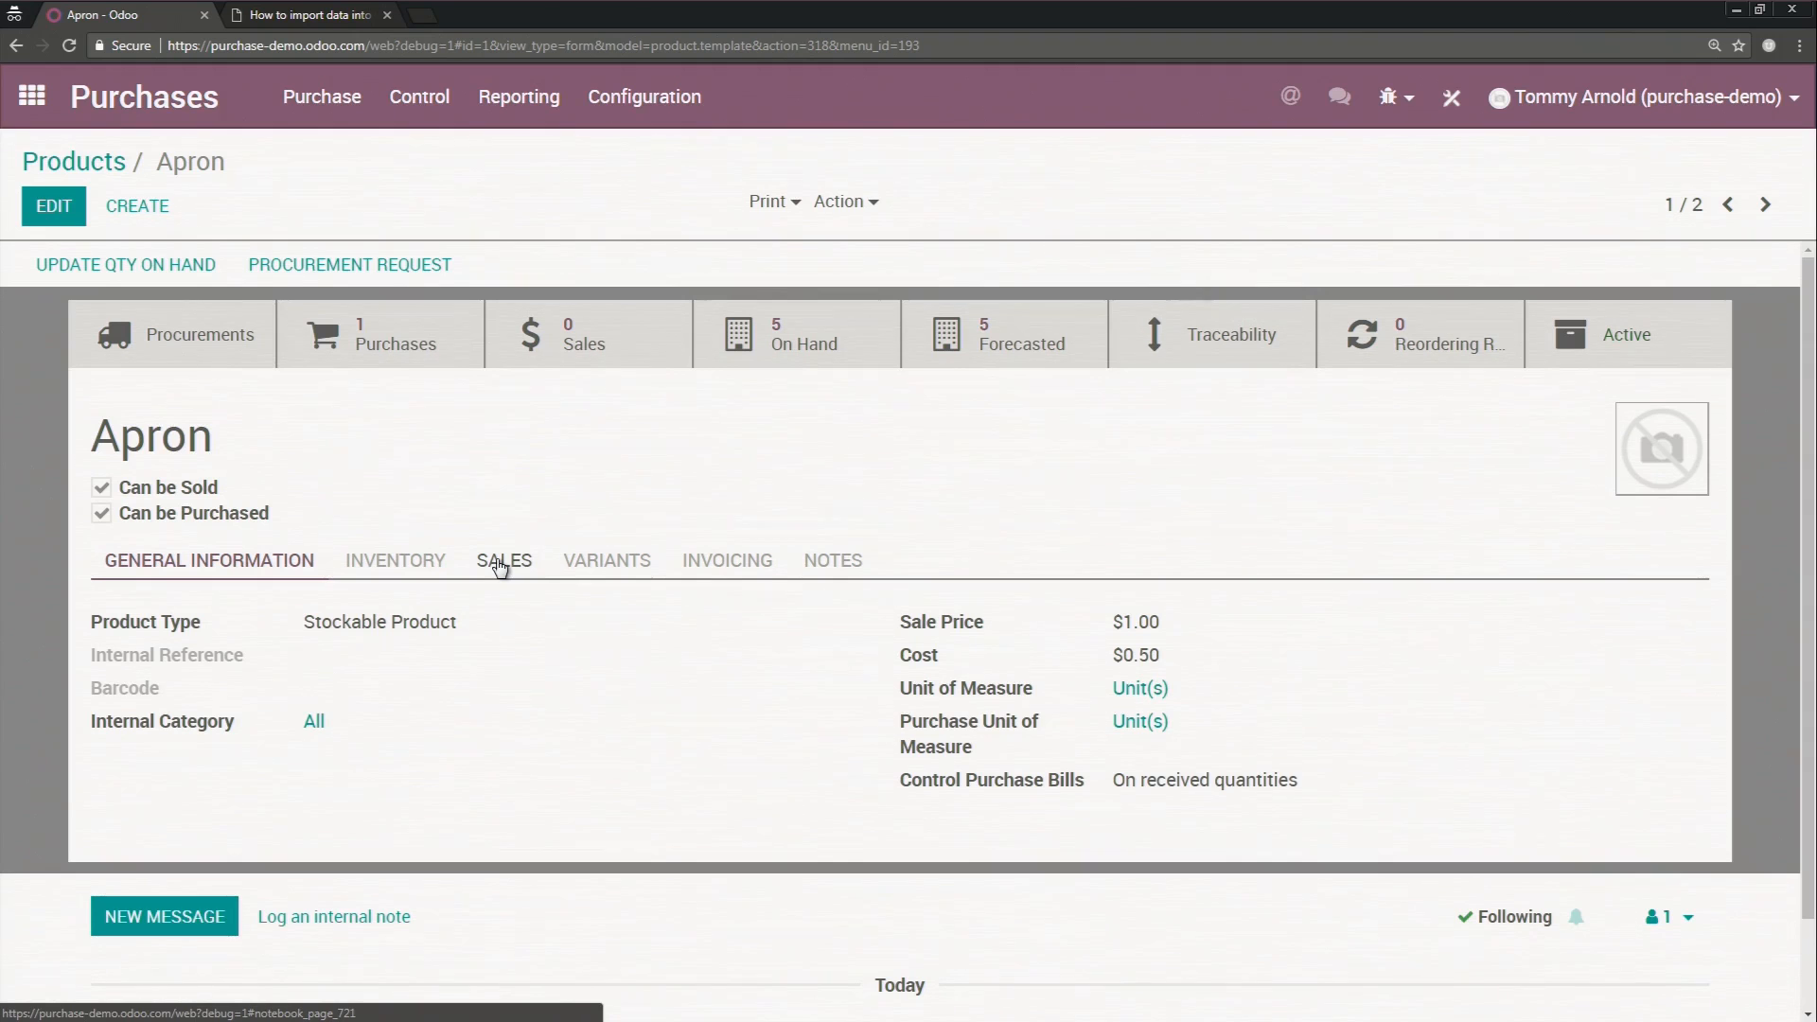
# Step: Switch to the Inventory app and review all of its configuration settings, from Operations to Recommended Apps
pyautogui.click(32, 95)
pyautogui.click(998, 417)
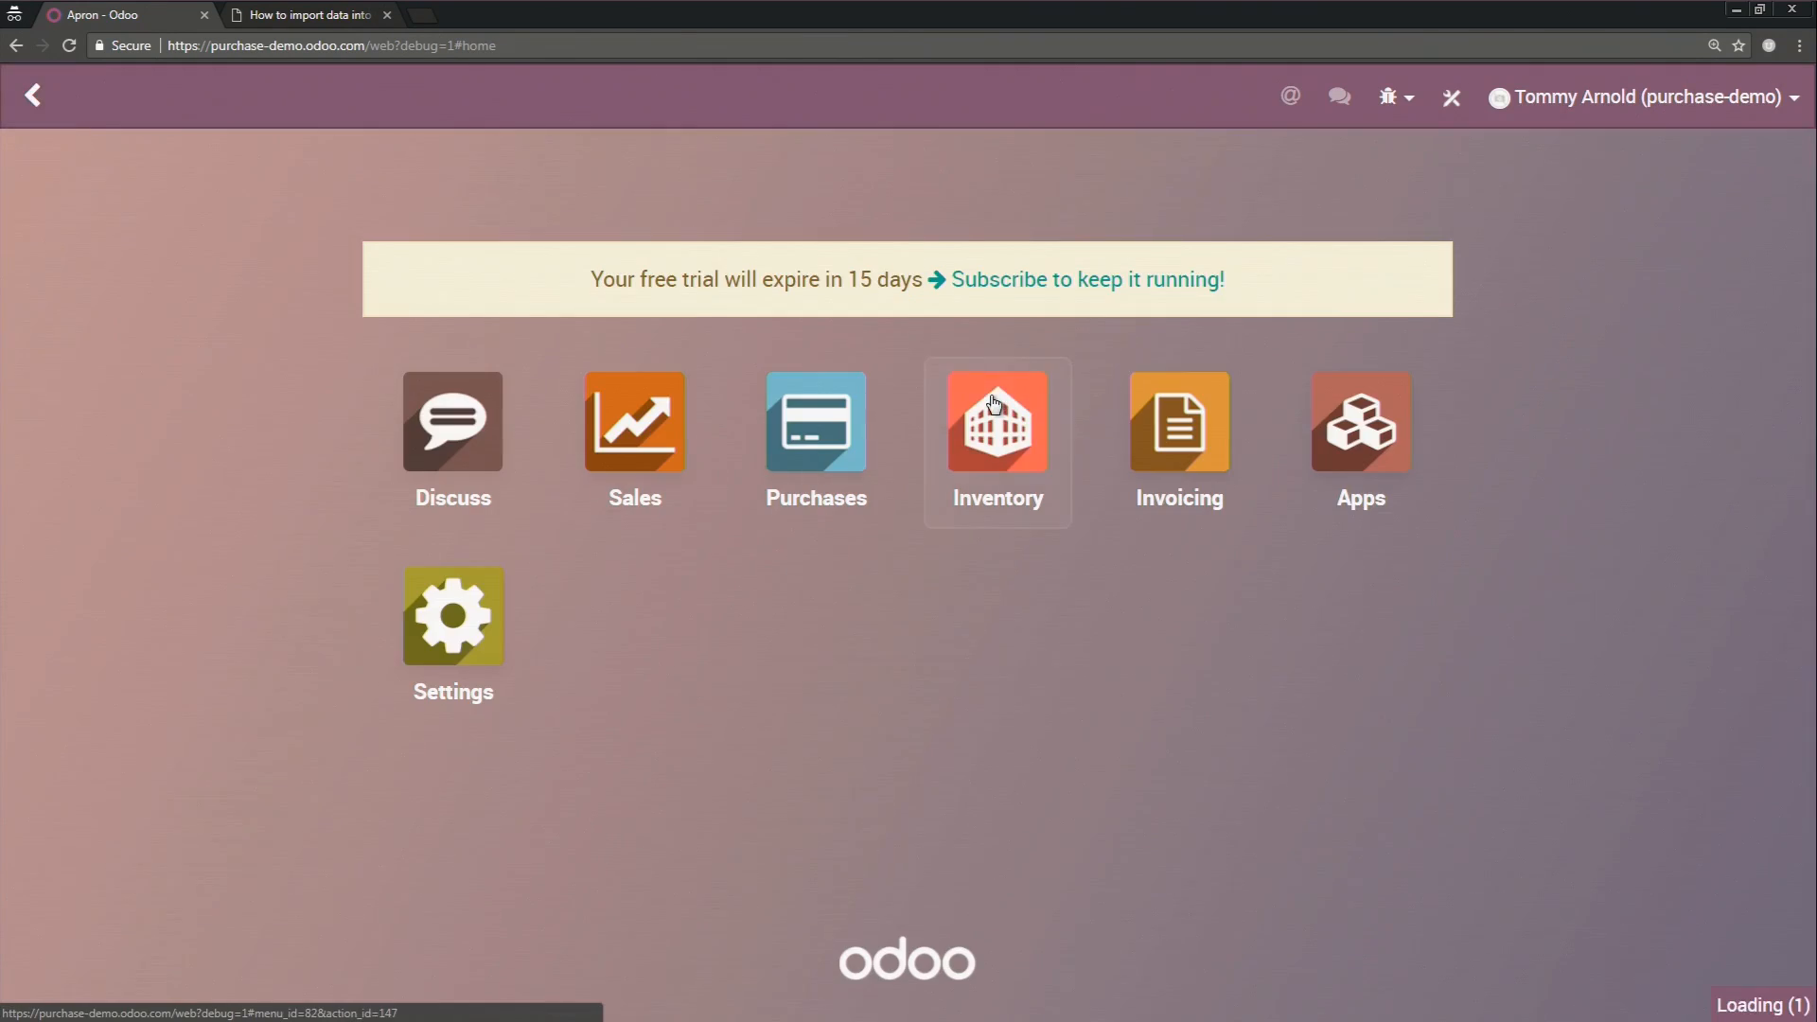
pyautogui.click(961, 114)
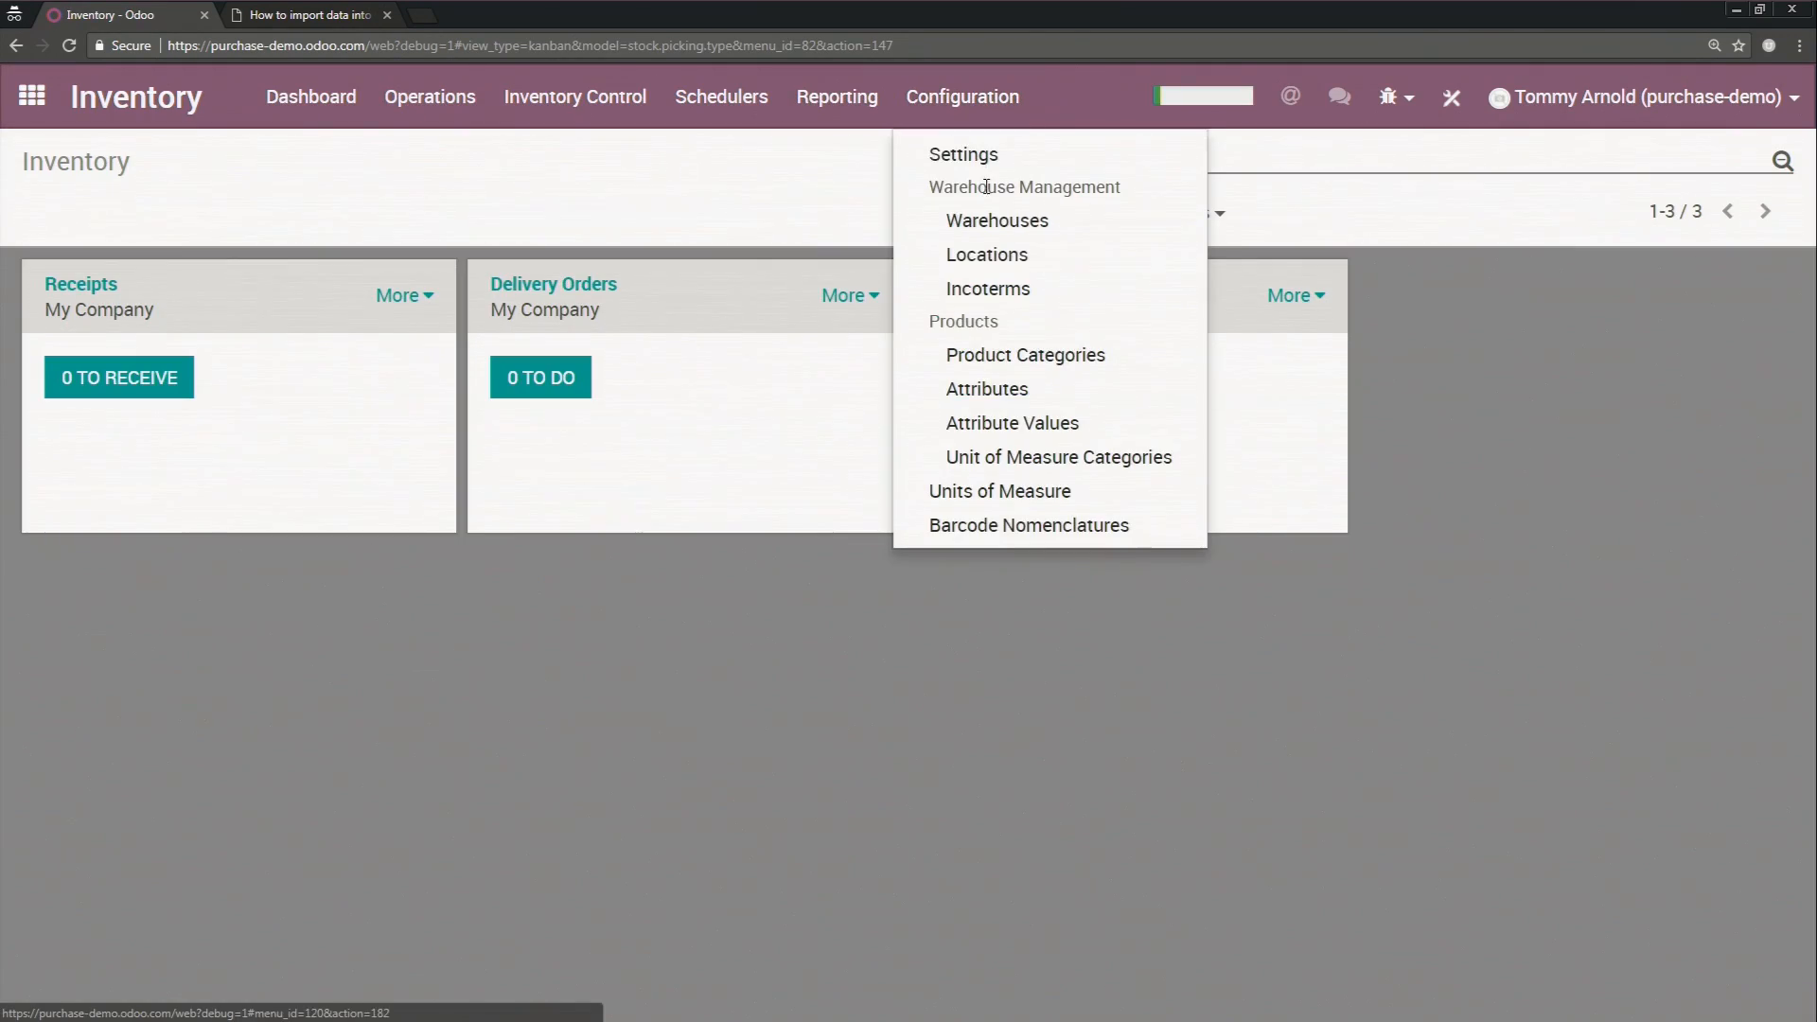
pyautogui.click(986, 155)
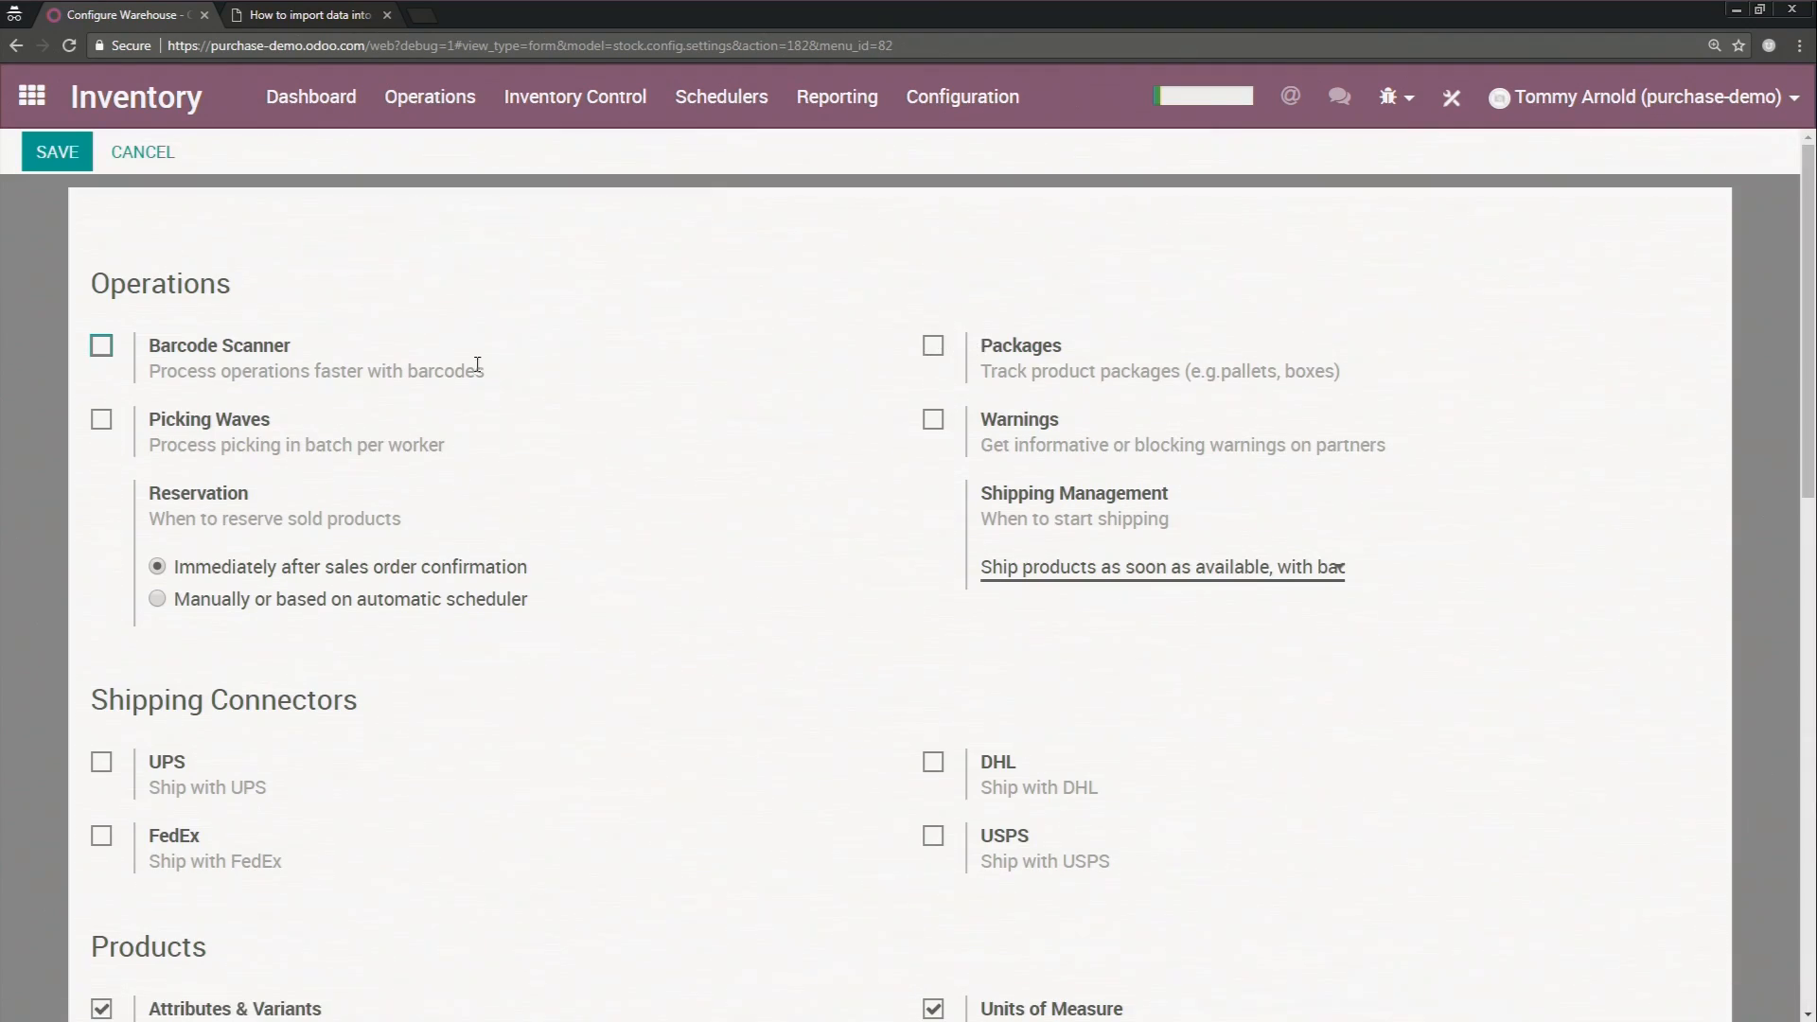
pyautogui.scroll(-5, 502, 394)
pyautogui.scroll(-3, 506, 394)
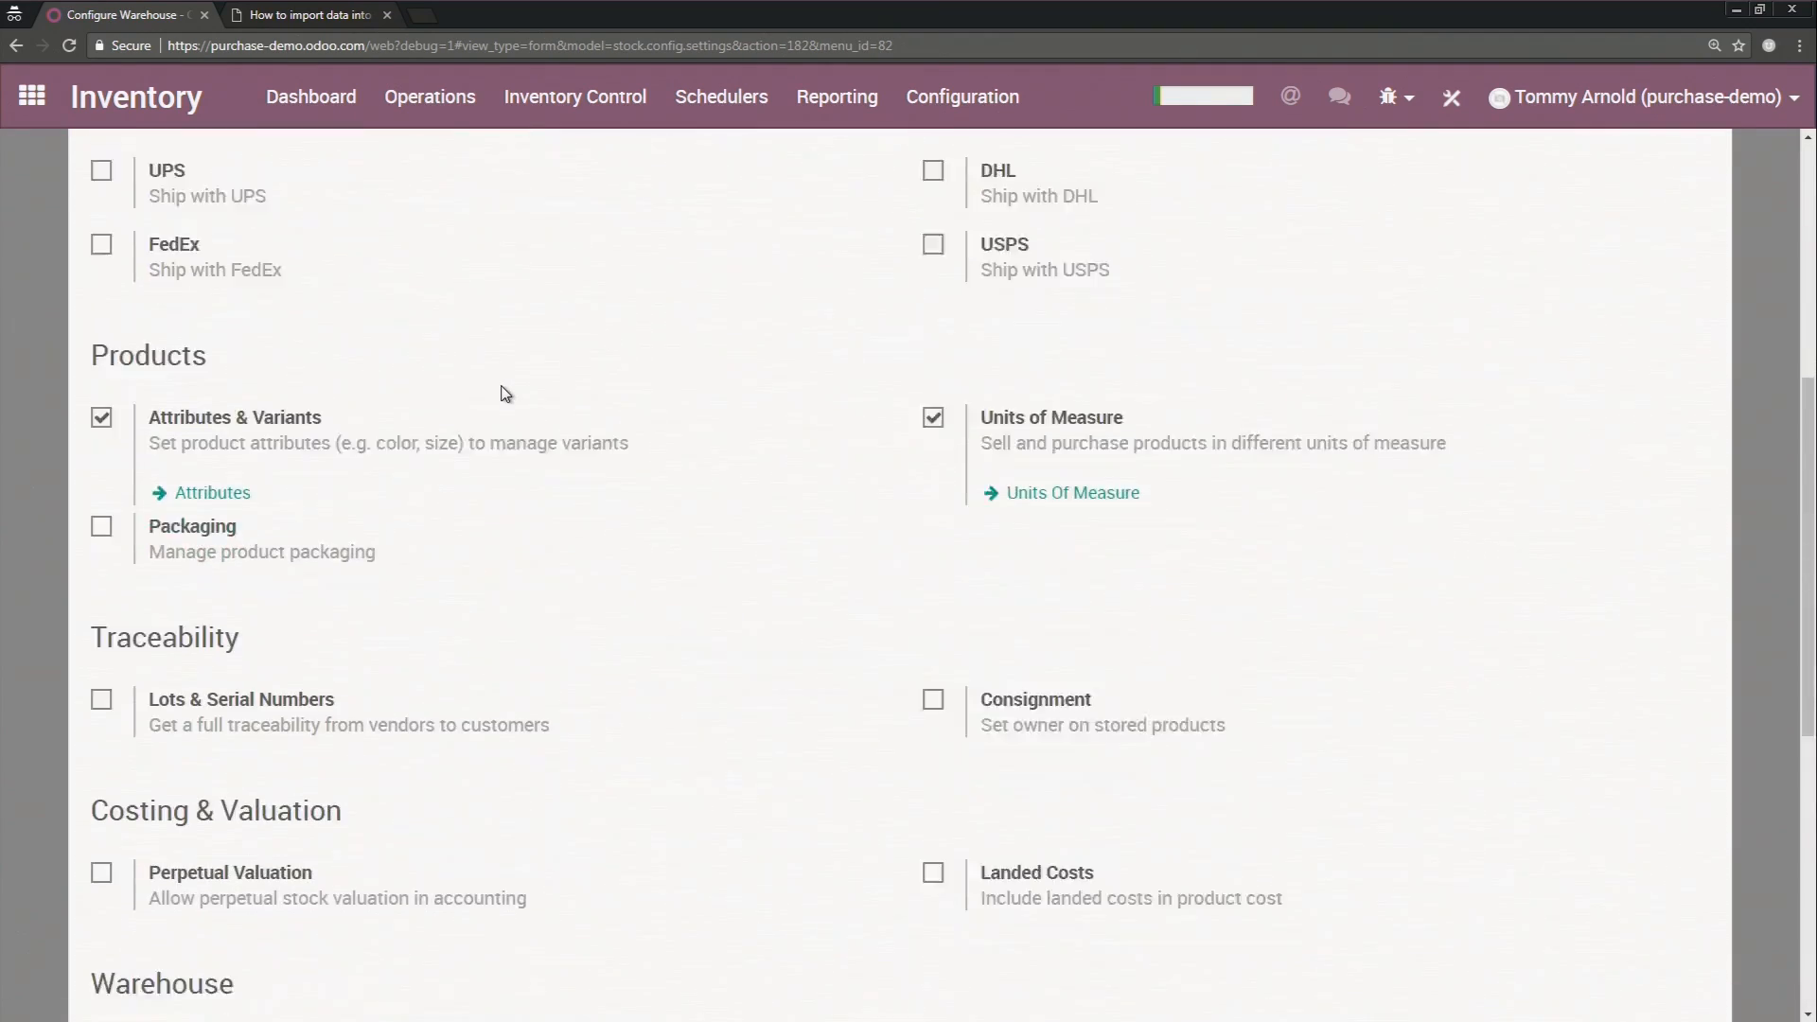
pyautogui.scroll(-5, 508, 392)
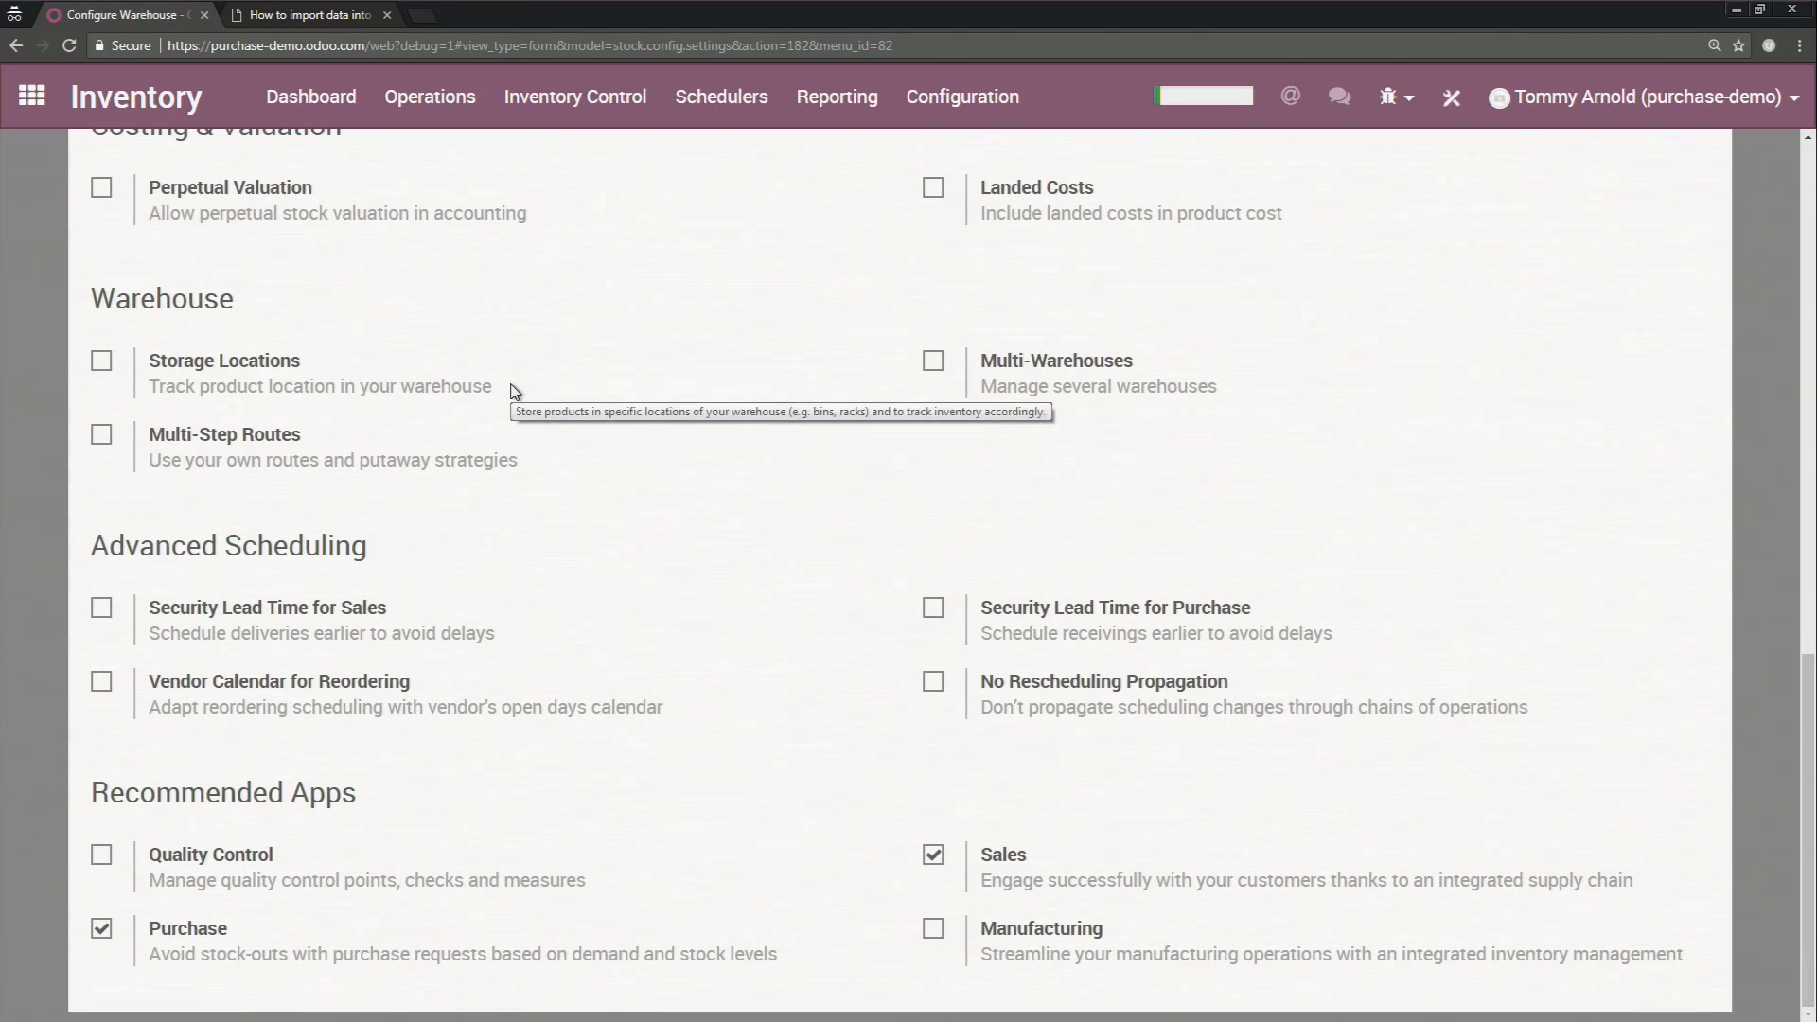
pyautogui.scroll(10, 518, 393)
# Step: Switch to the Sales app and review its configuration settings for pricing, product catalog, and quotations and orders
pyautogui.click(31, 96)
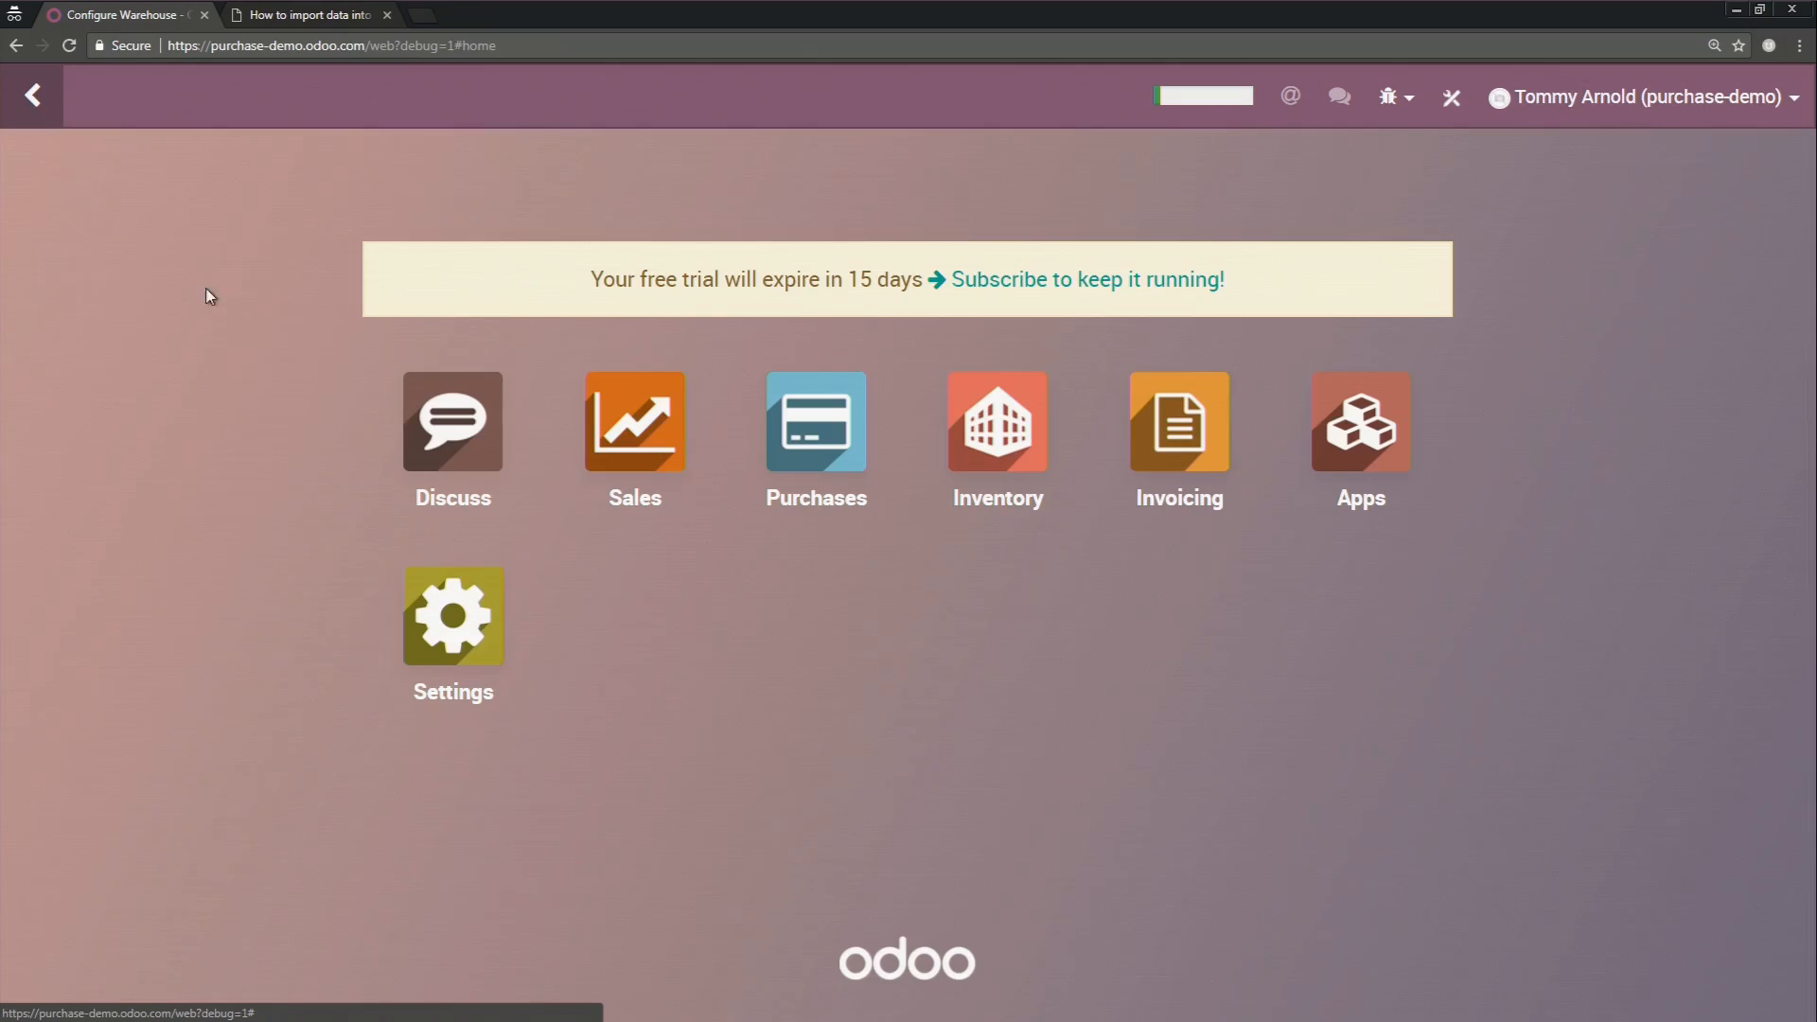
pyautogui.click(633, 432)
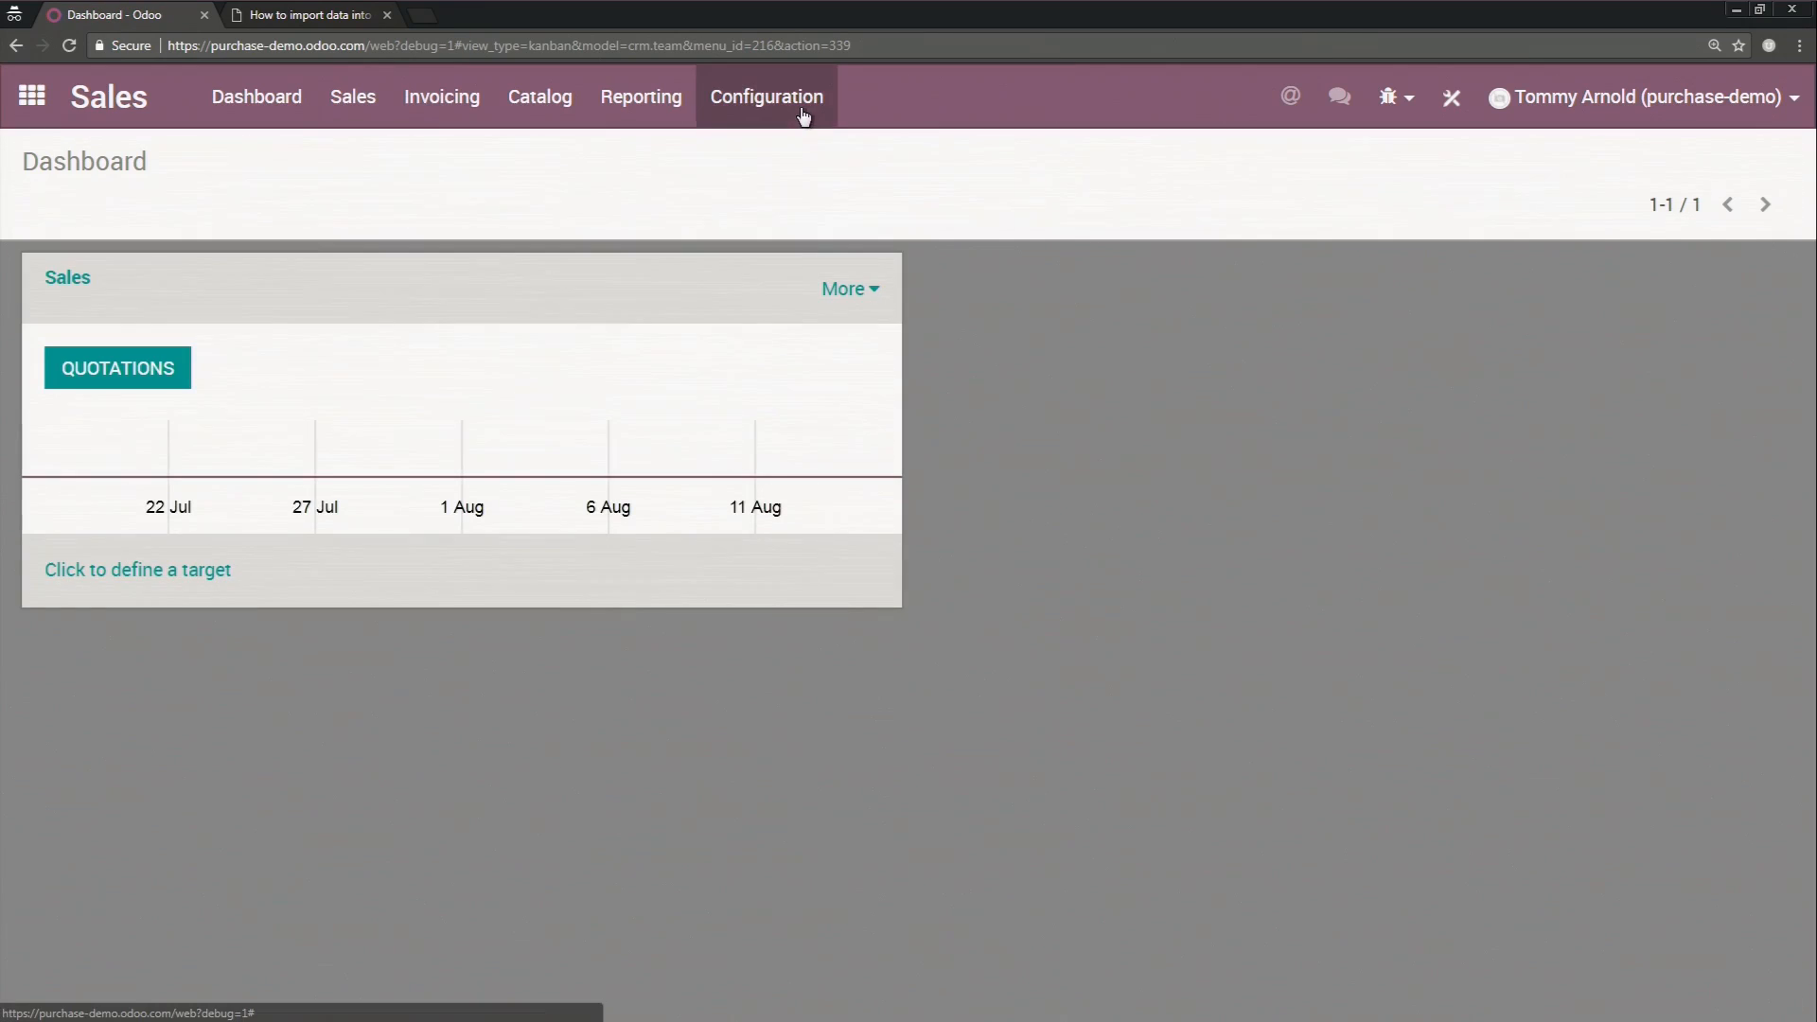
pyautogui.click(802, 116)
pyautogui.click(825, 163)
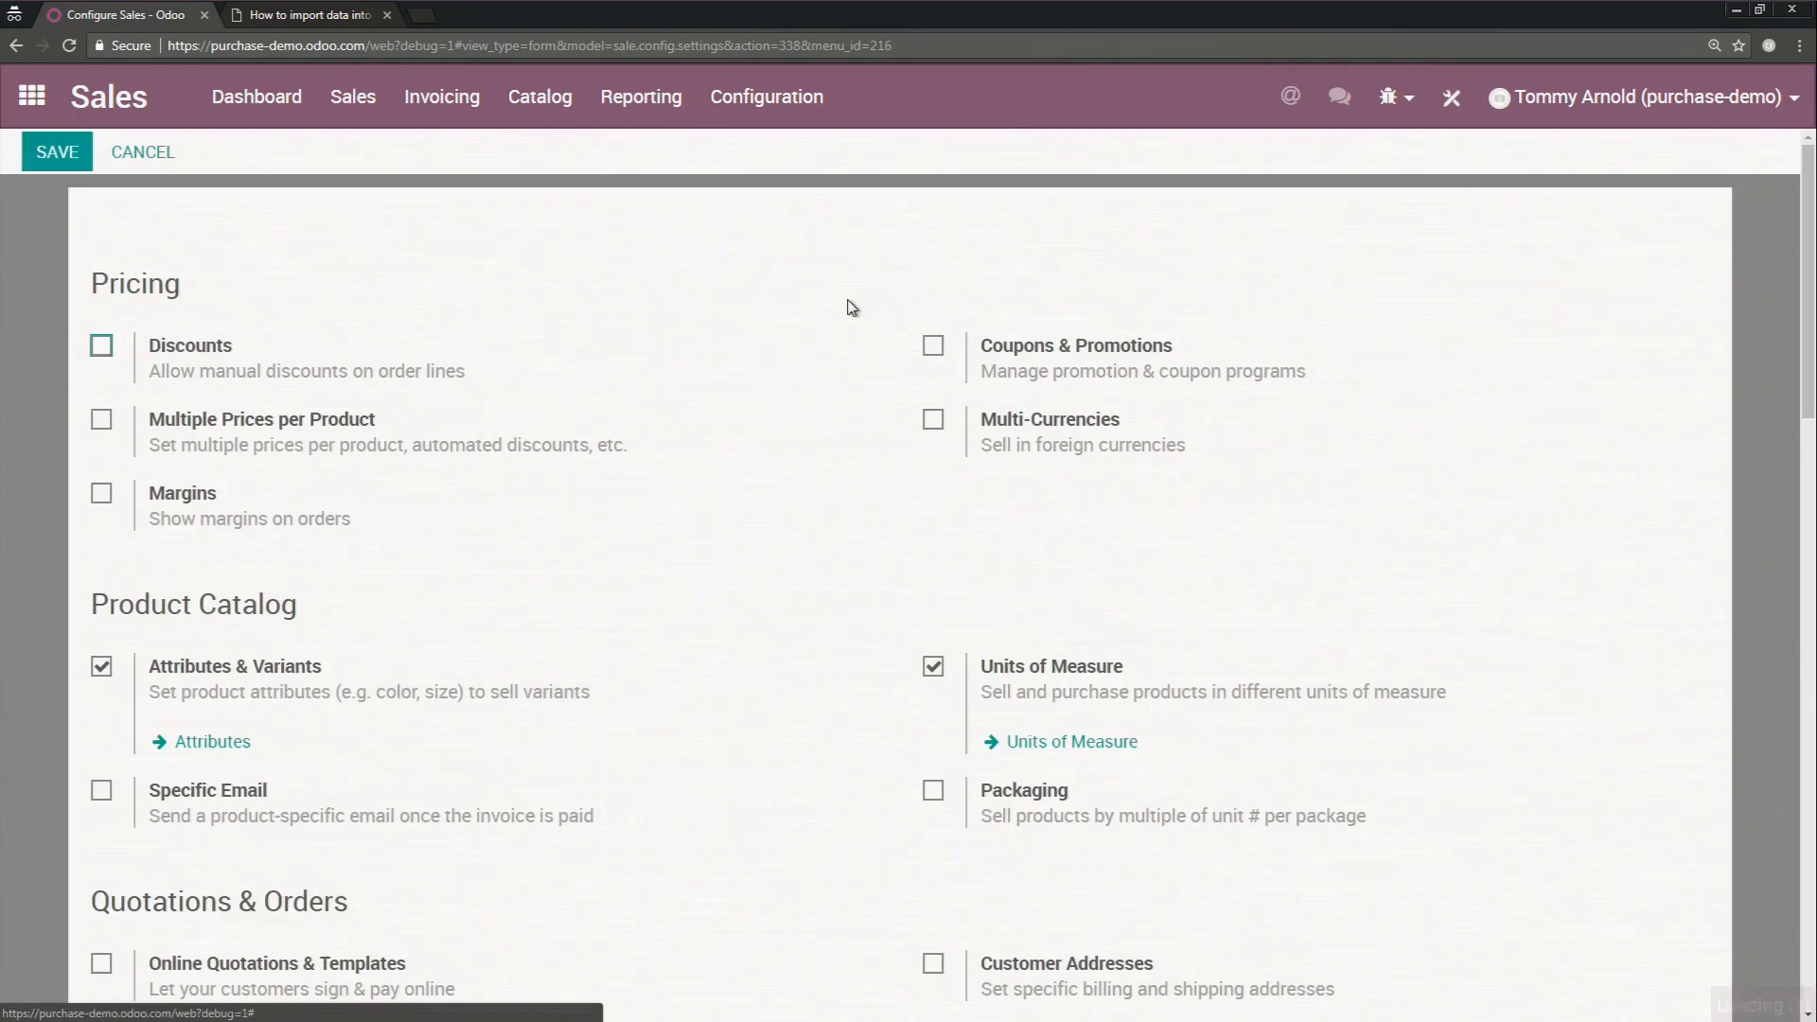
pyautogui.scroll(-3, 860, 320)
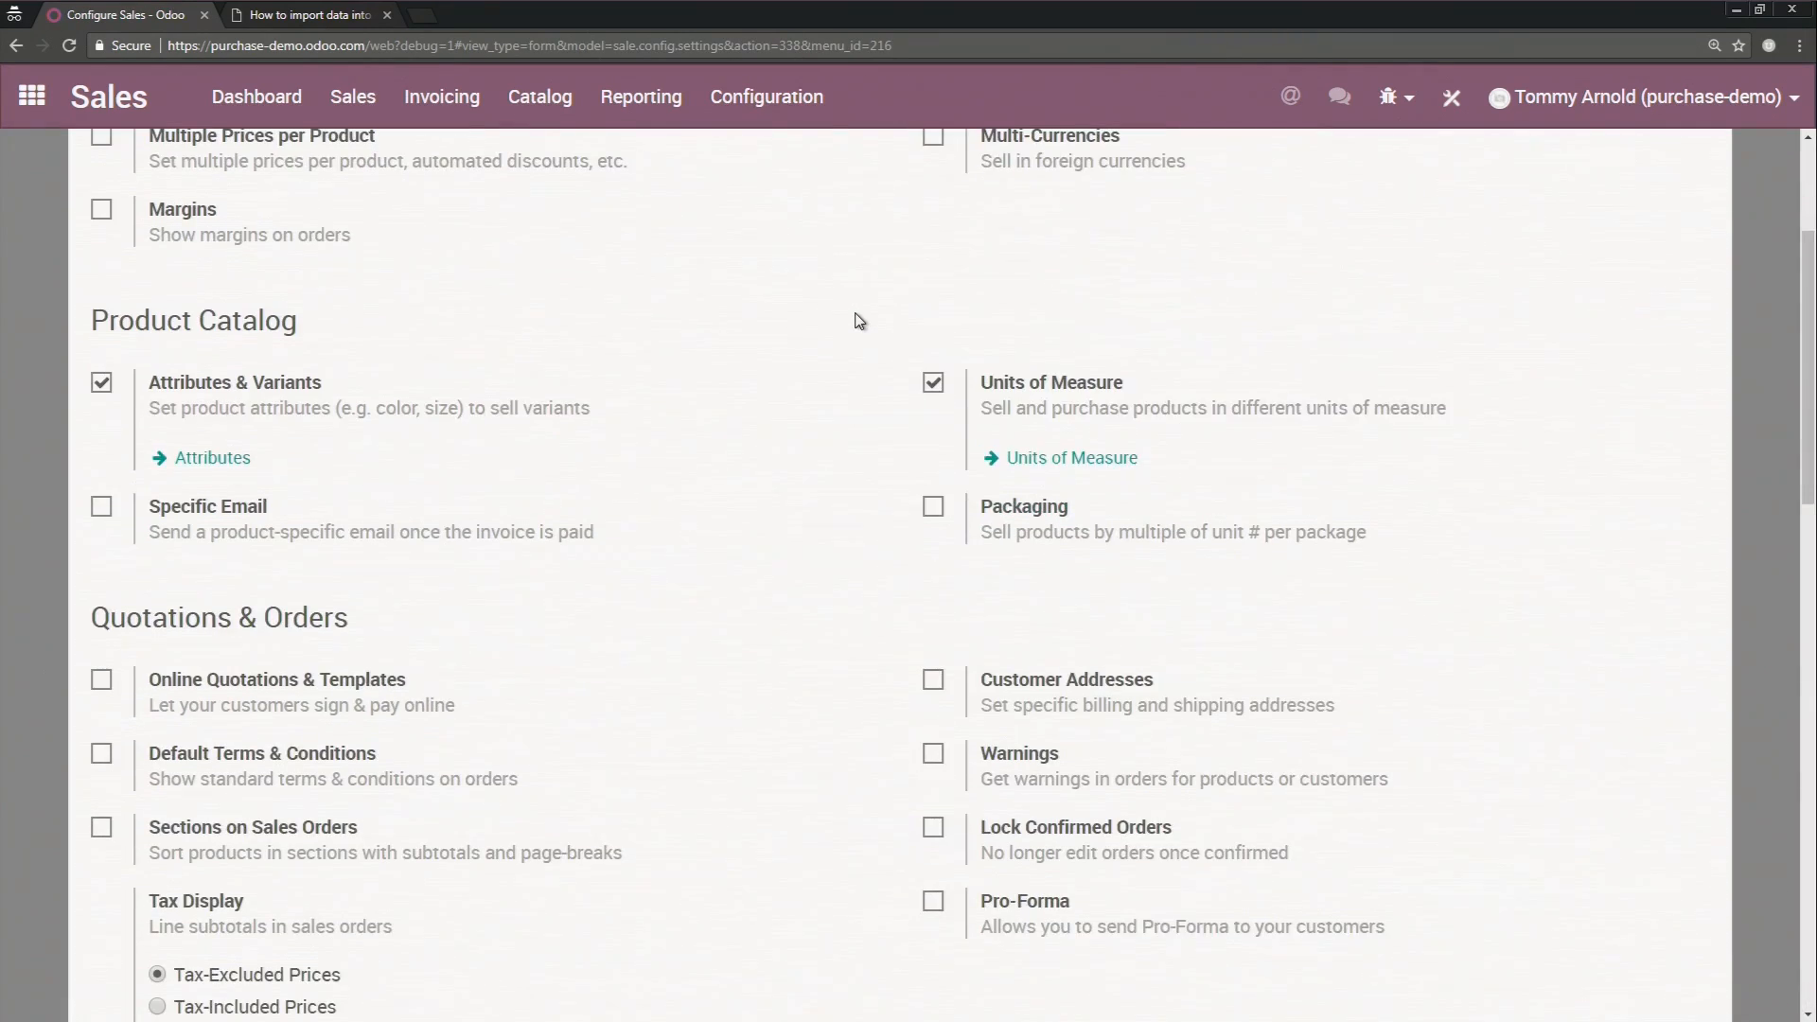
pyautogui.scroll(-1, 860, 321)
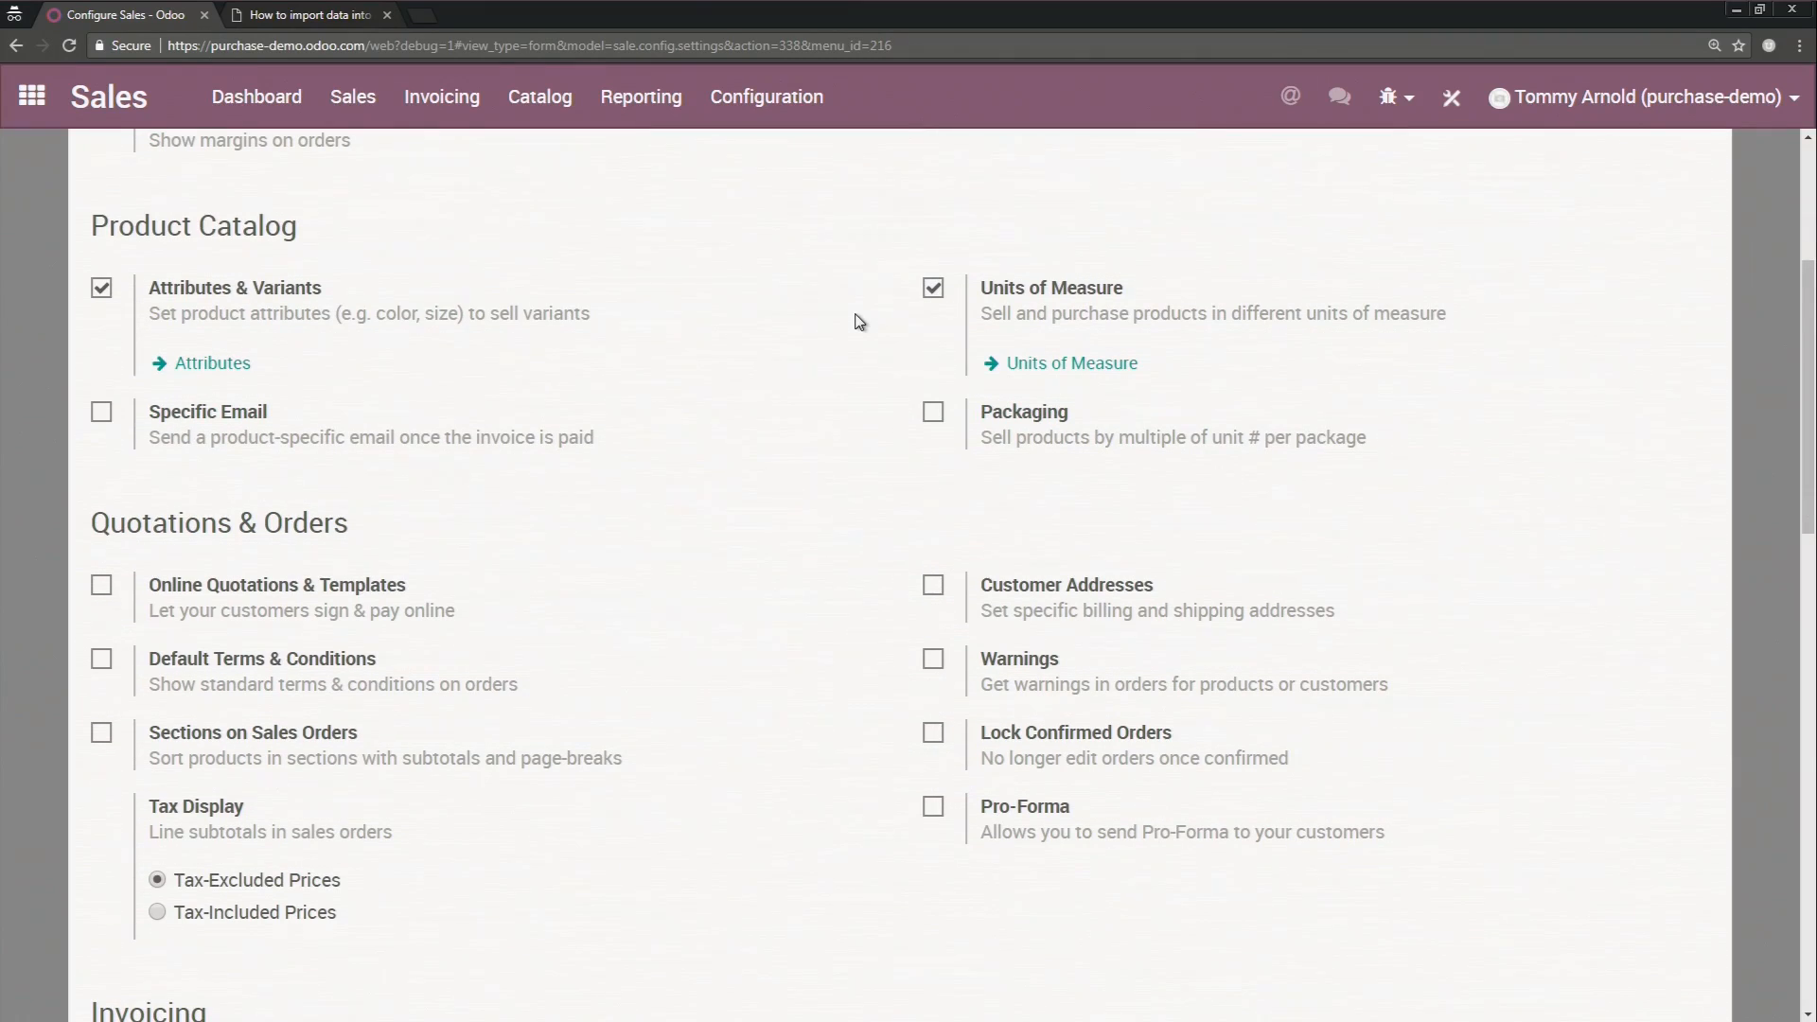
# Step: Review the remaining Sales settings, from Quotations & Orders through Invoicing, Timesheets, Shipping and Integrations to Recommended Apps
pyautogui.scroll(-1, 859, 322)
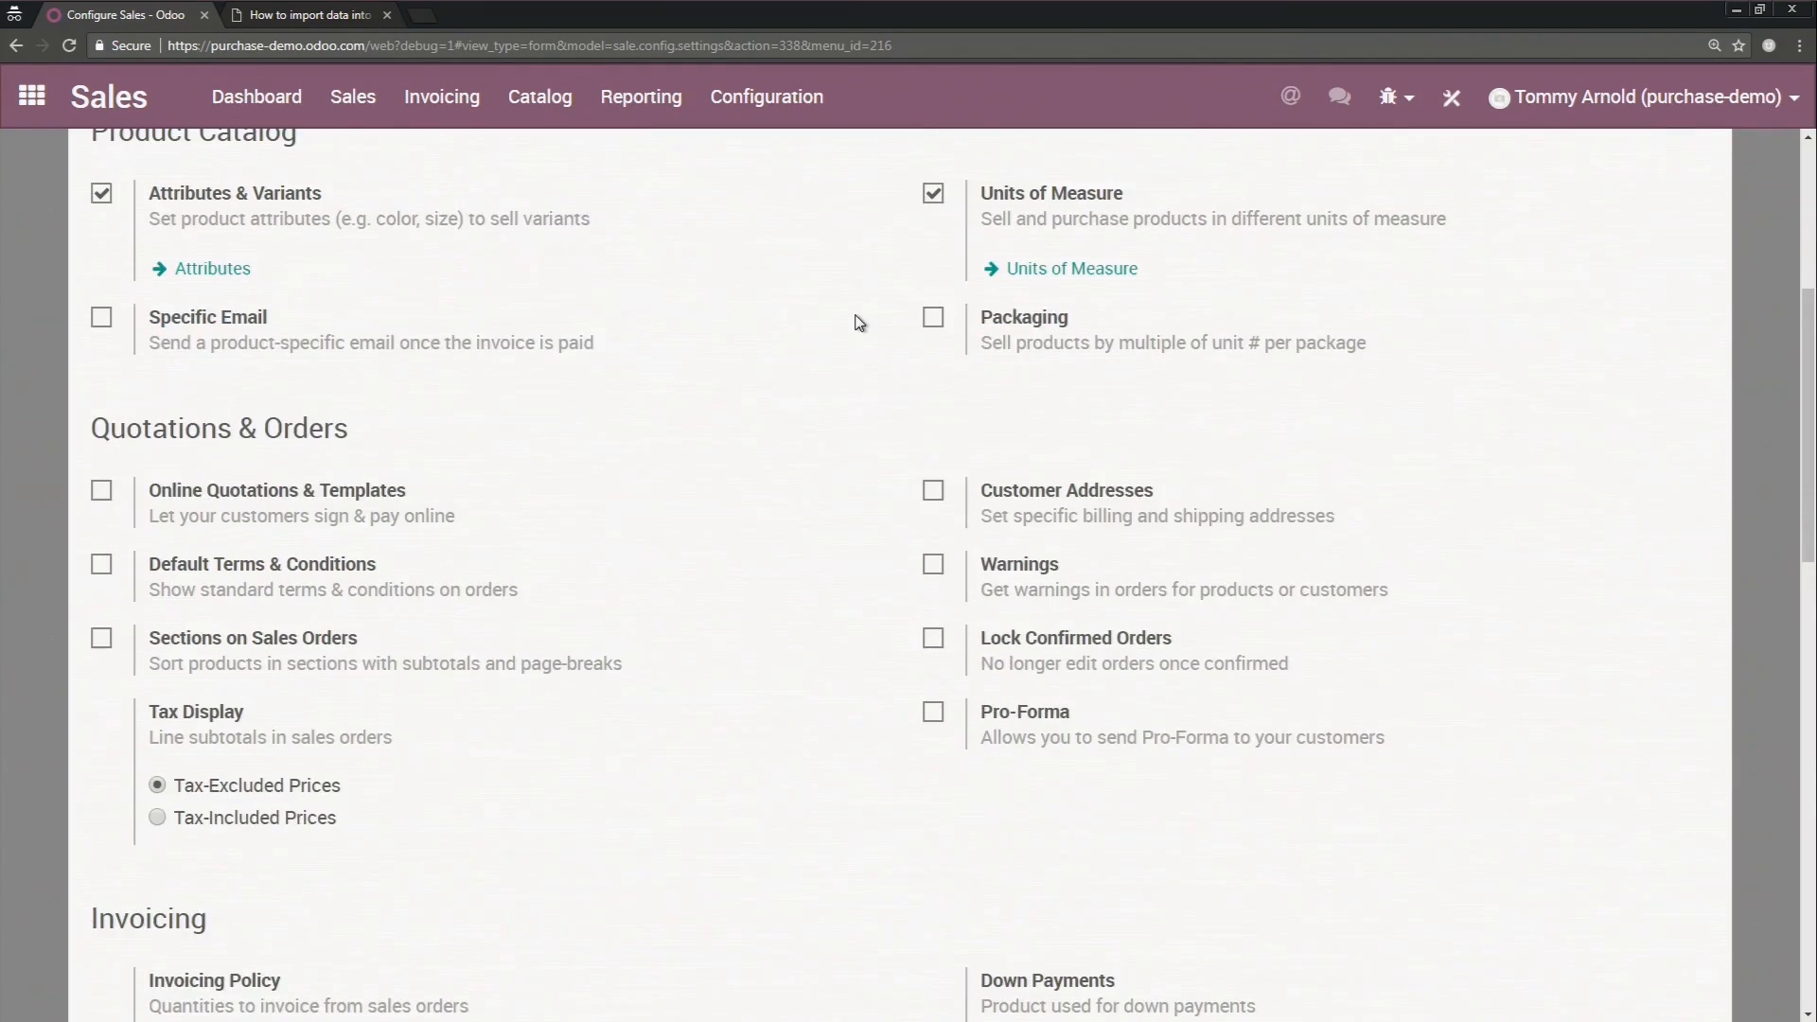
pyautogui.scroll(-9, 860, 326)
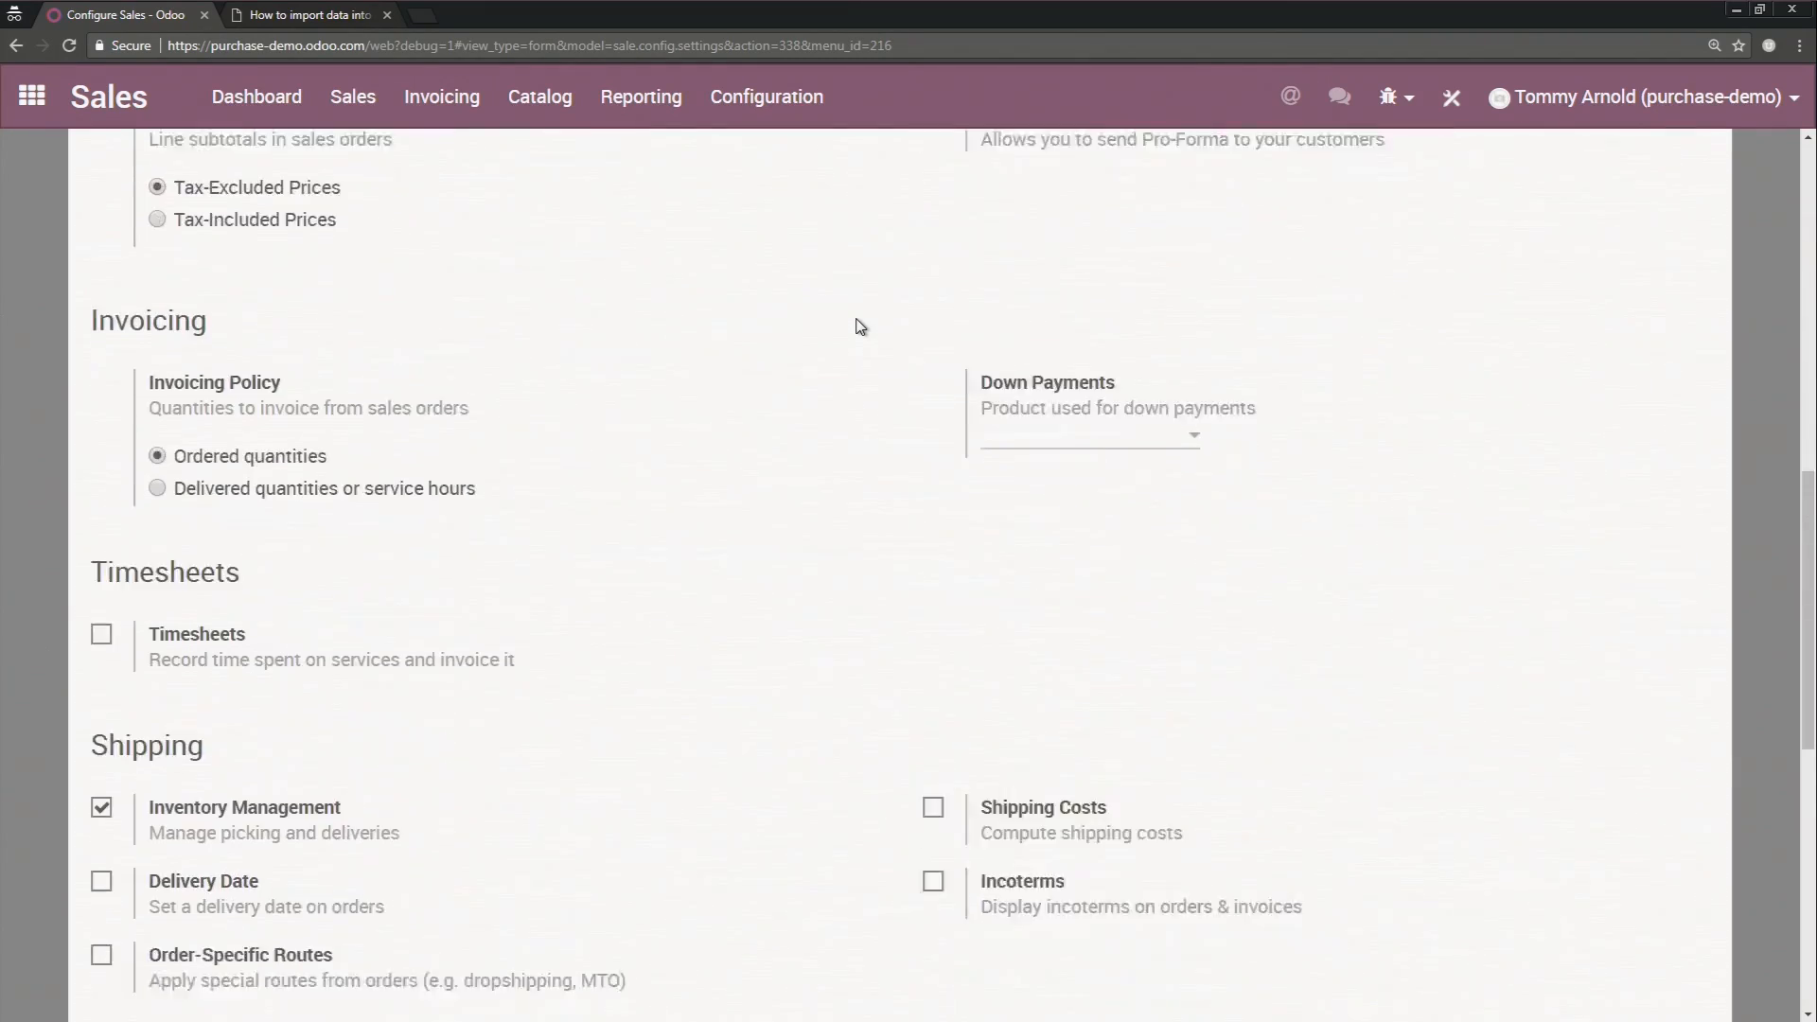
pyautogui.scroll(-6, 860, 325)
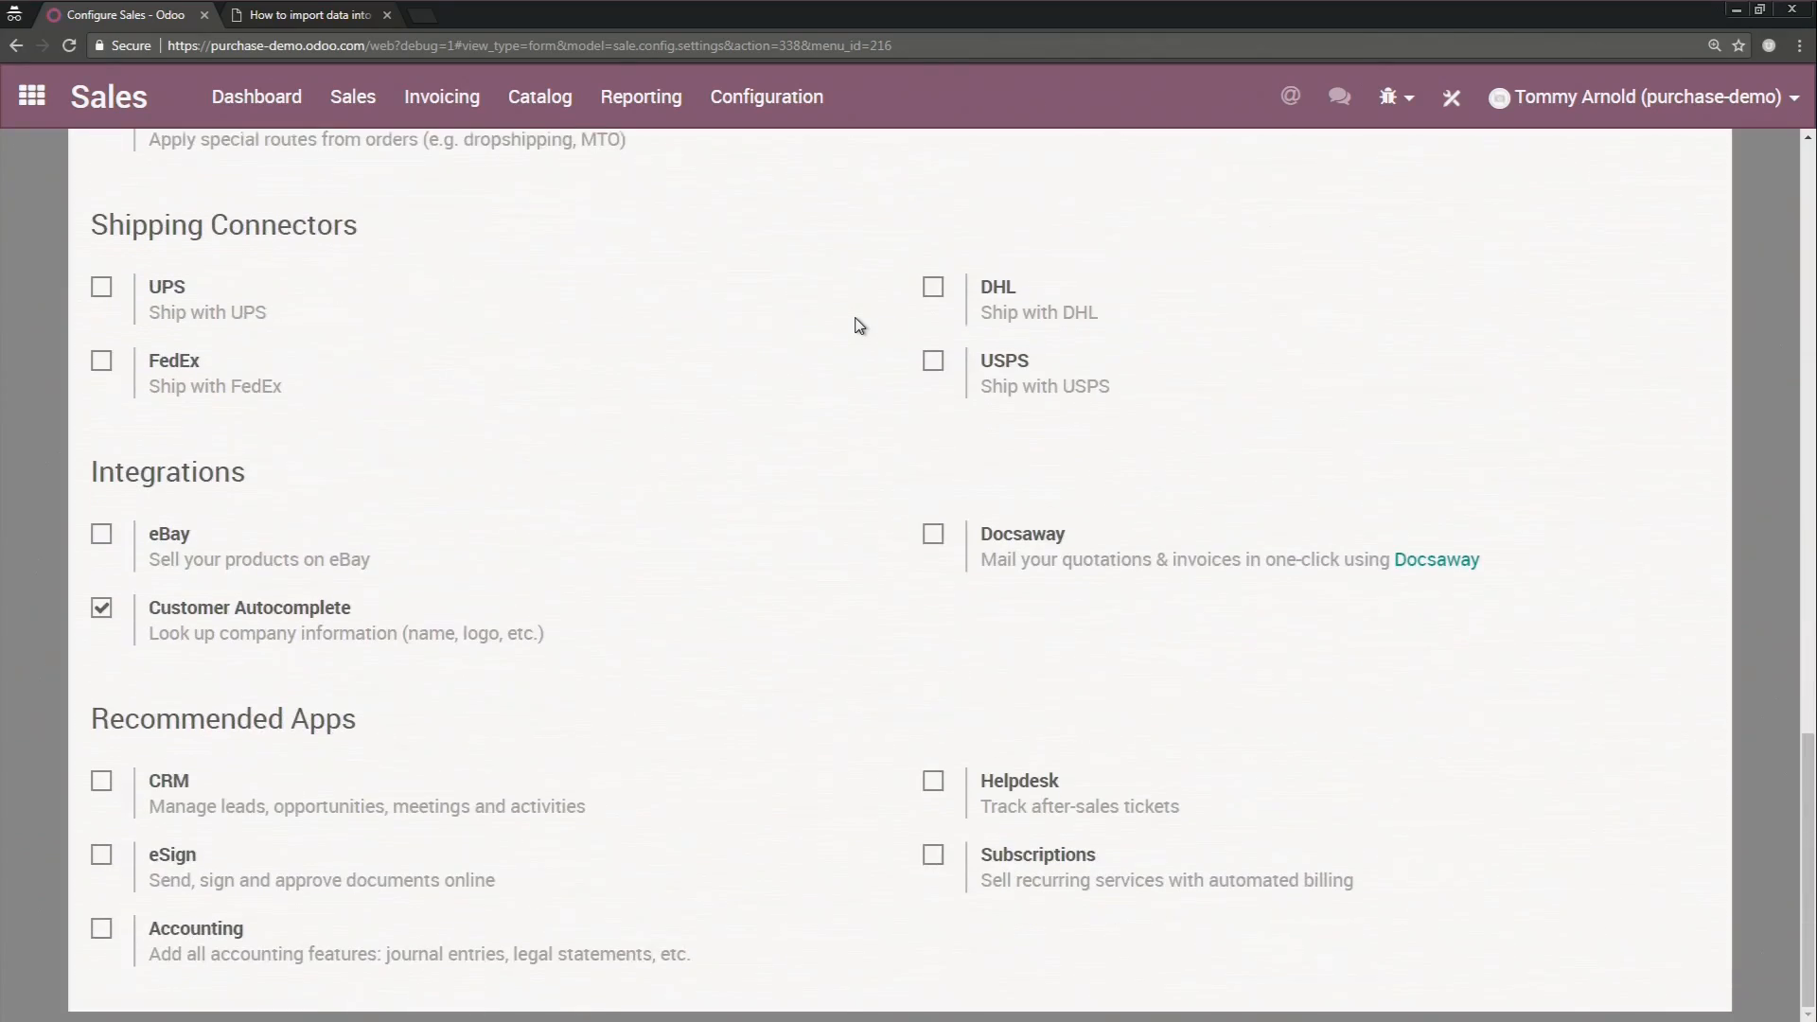
pyautogui.scroll(20, 852, 332)
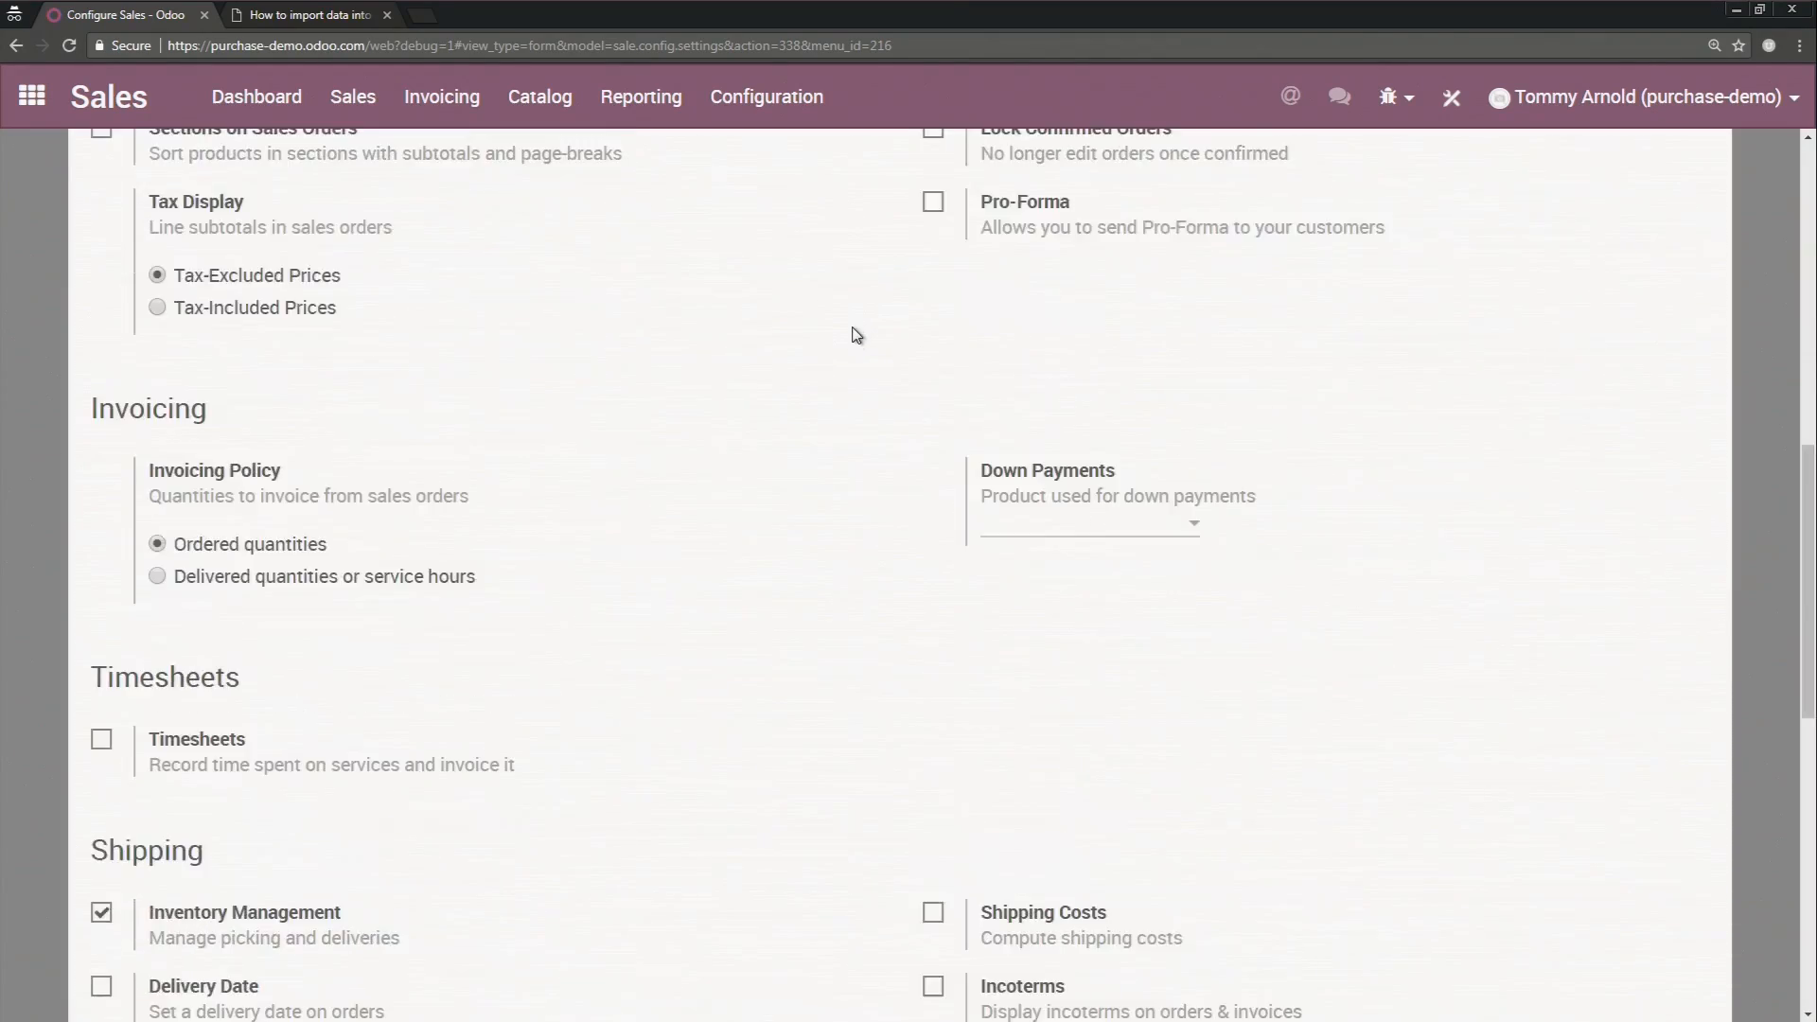
# Step: Switch to the Purchases app and open the Restaurant Supply vendor record
pyautogui.click(60, 104)
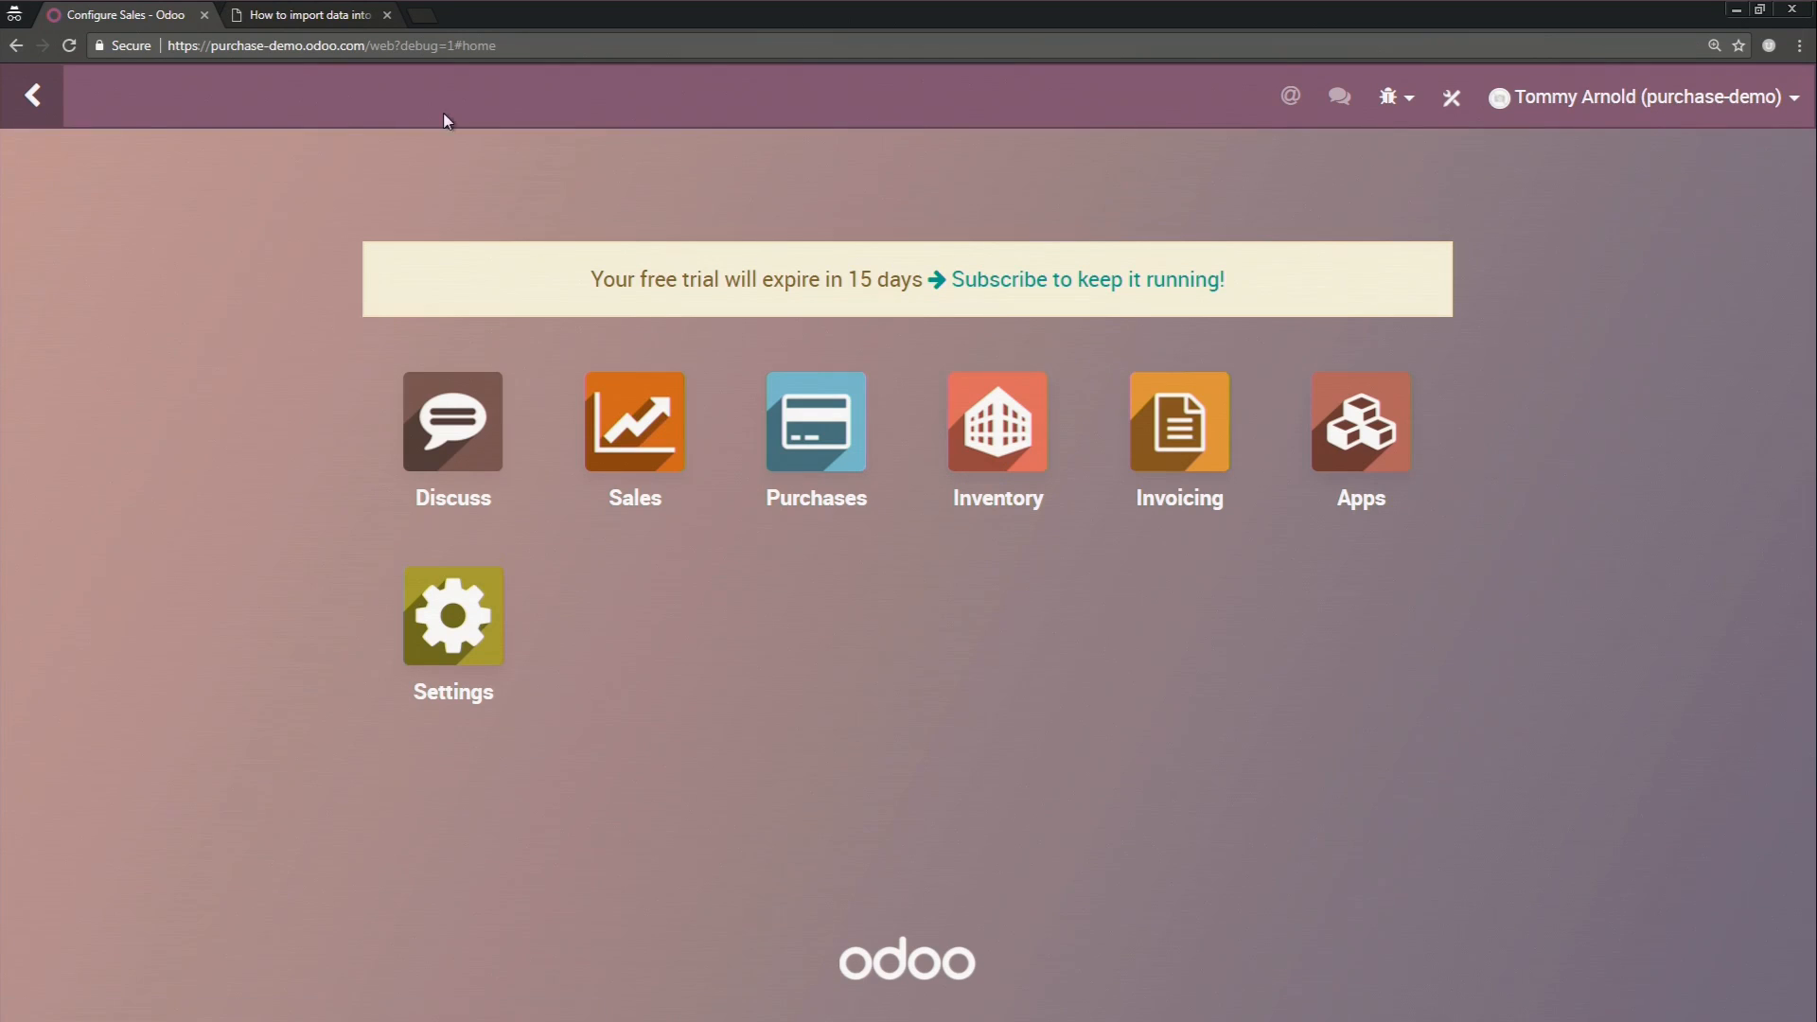
pyautogui.click(835, 422)
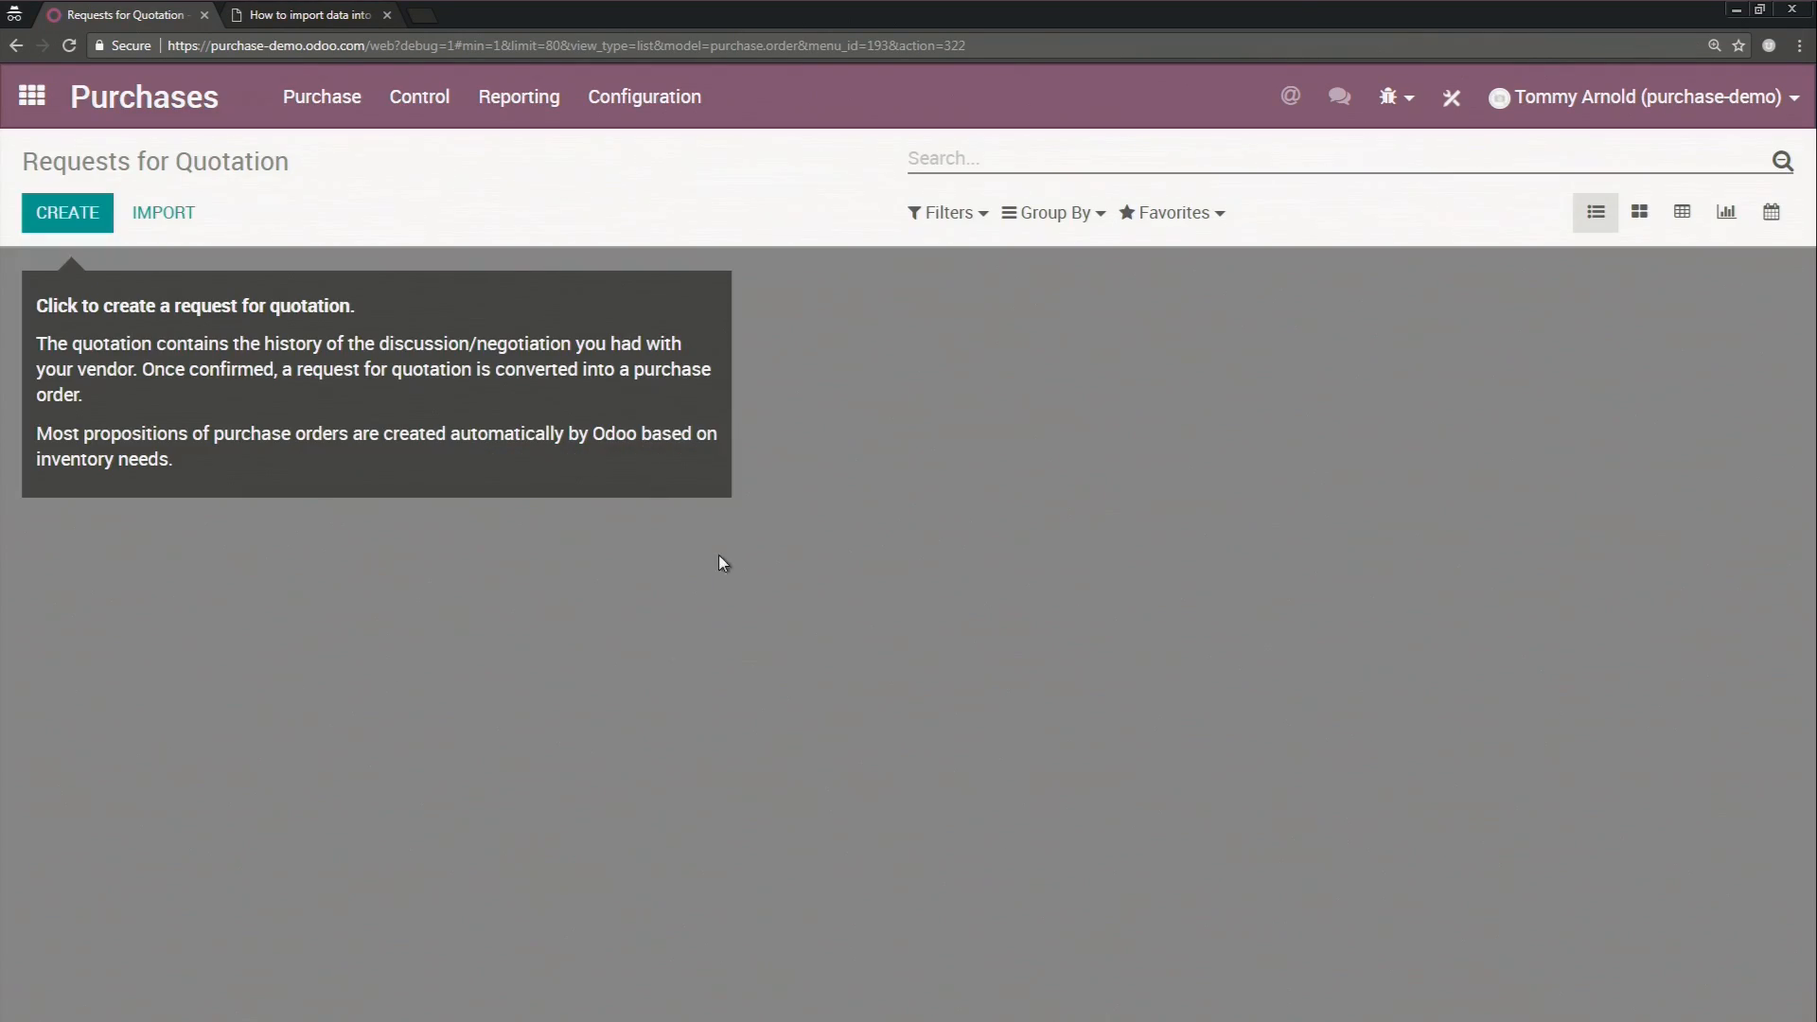
pyautogui.click(322, 96)
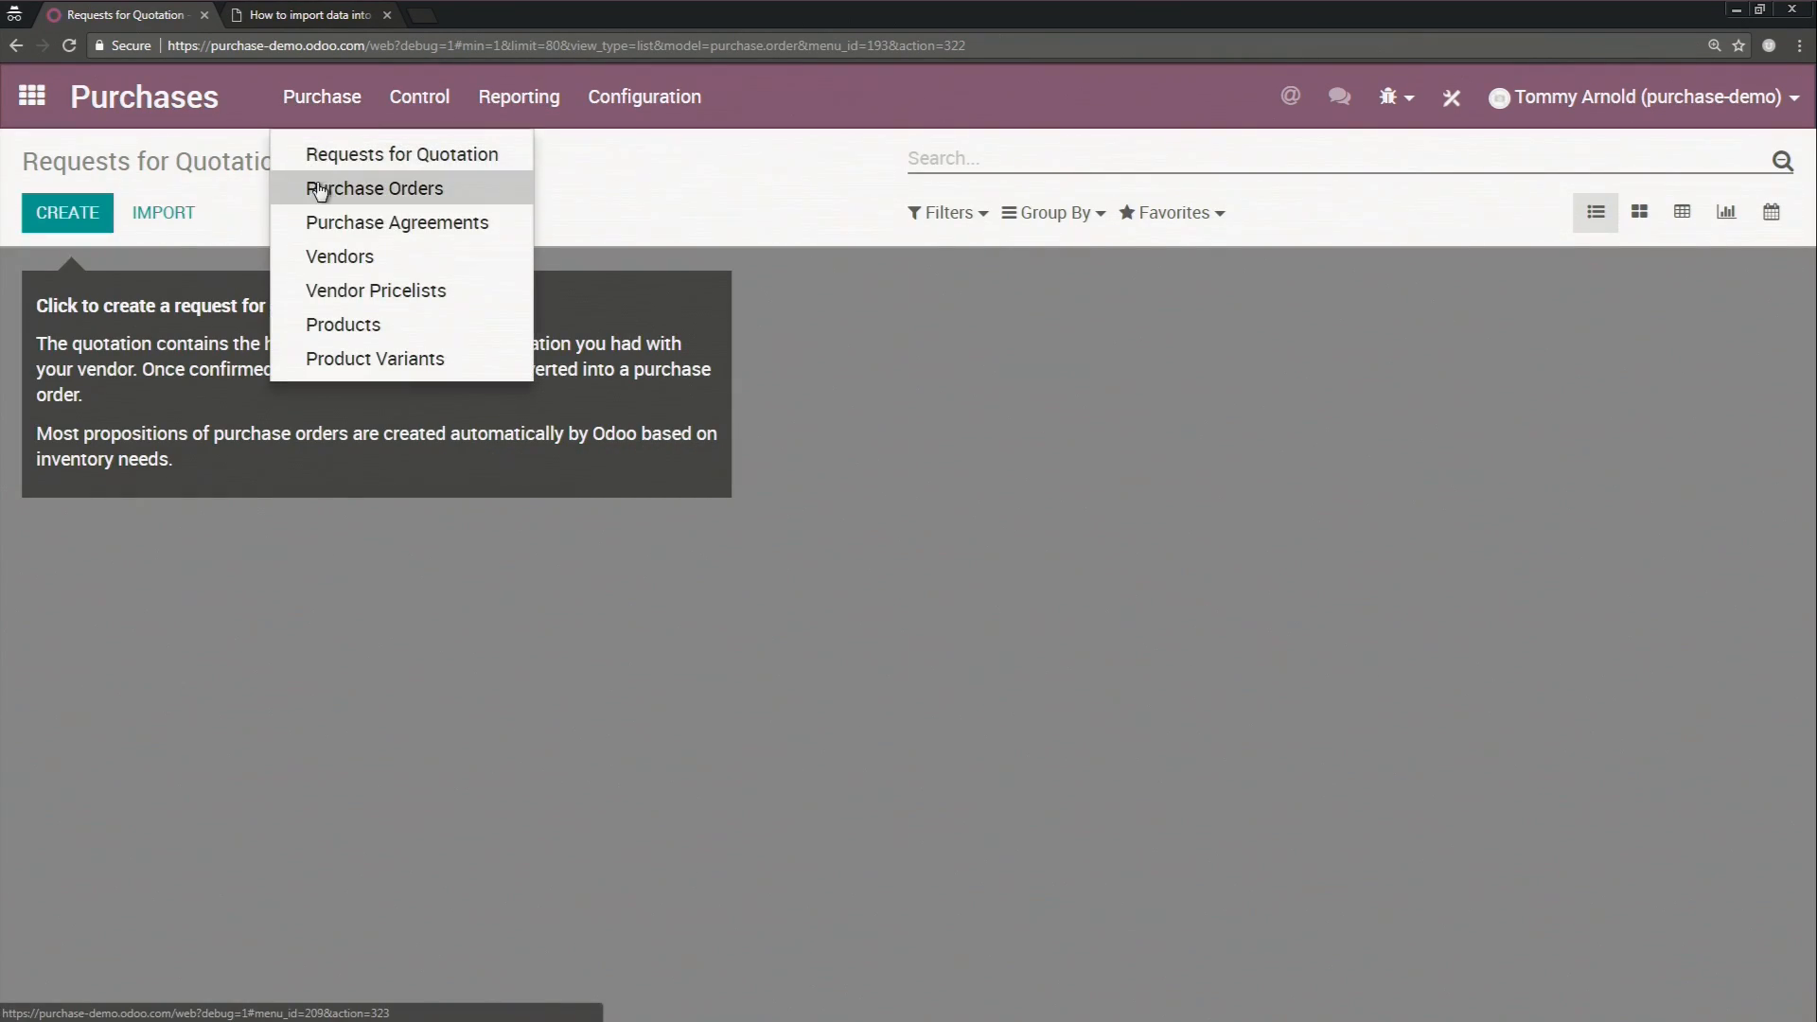
pyautogui.click(325, 258)
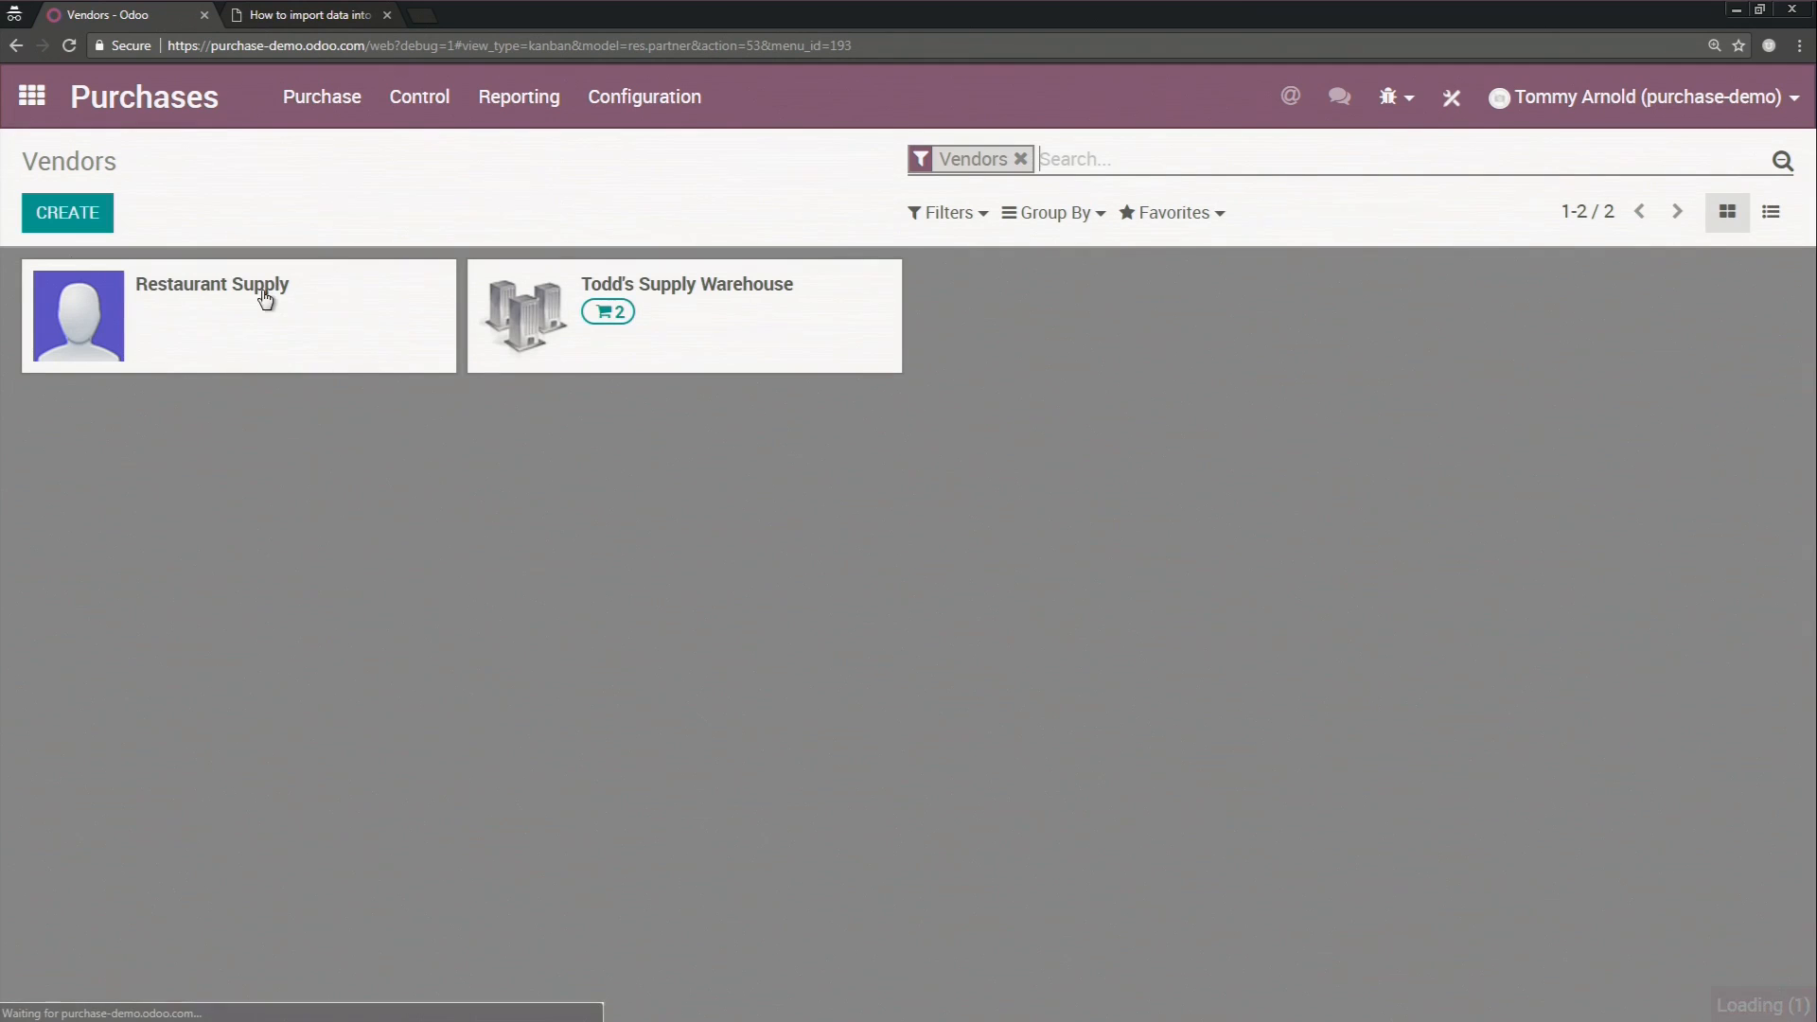
pyautogui.click(397, 338)
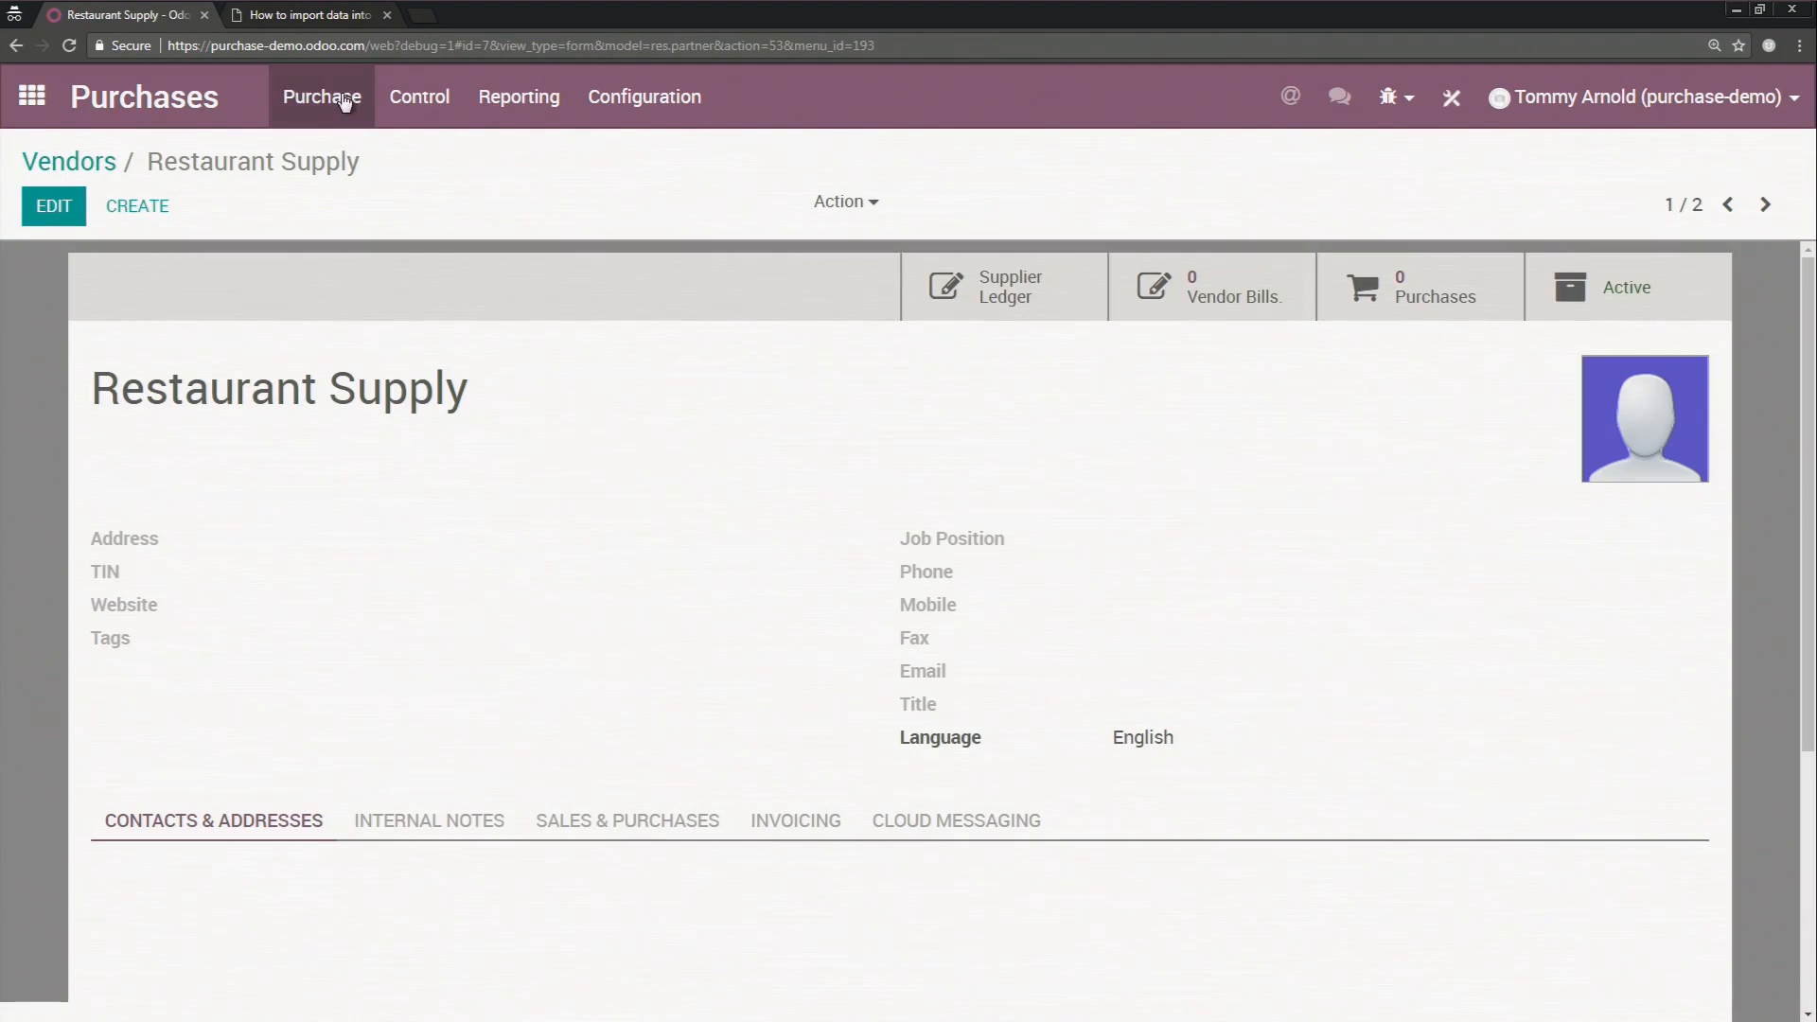
# Step: Open the Apron product from the purchasing products and display the vendor list in its inventory information
pyautogui.click(344, 101)
pyautogui.click(369, 324)
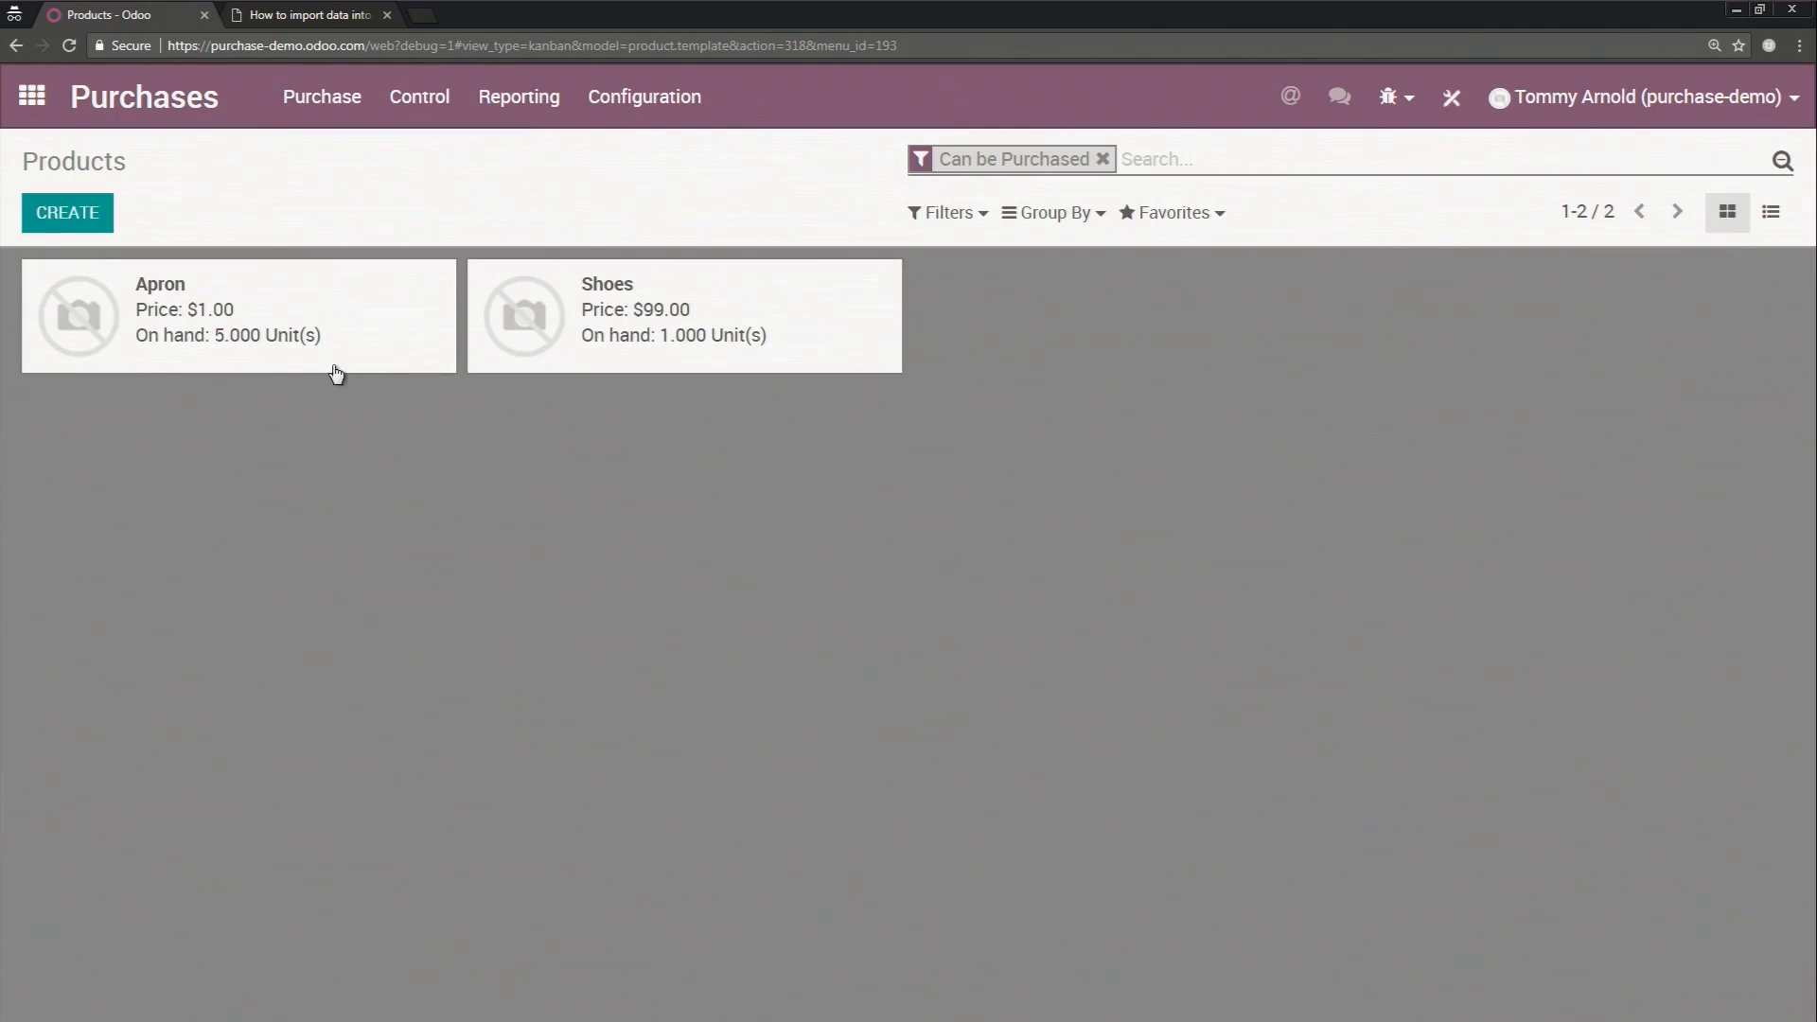
pyautogui.click(348, 318)
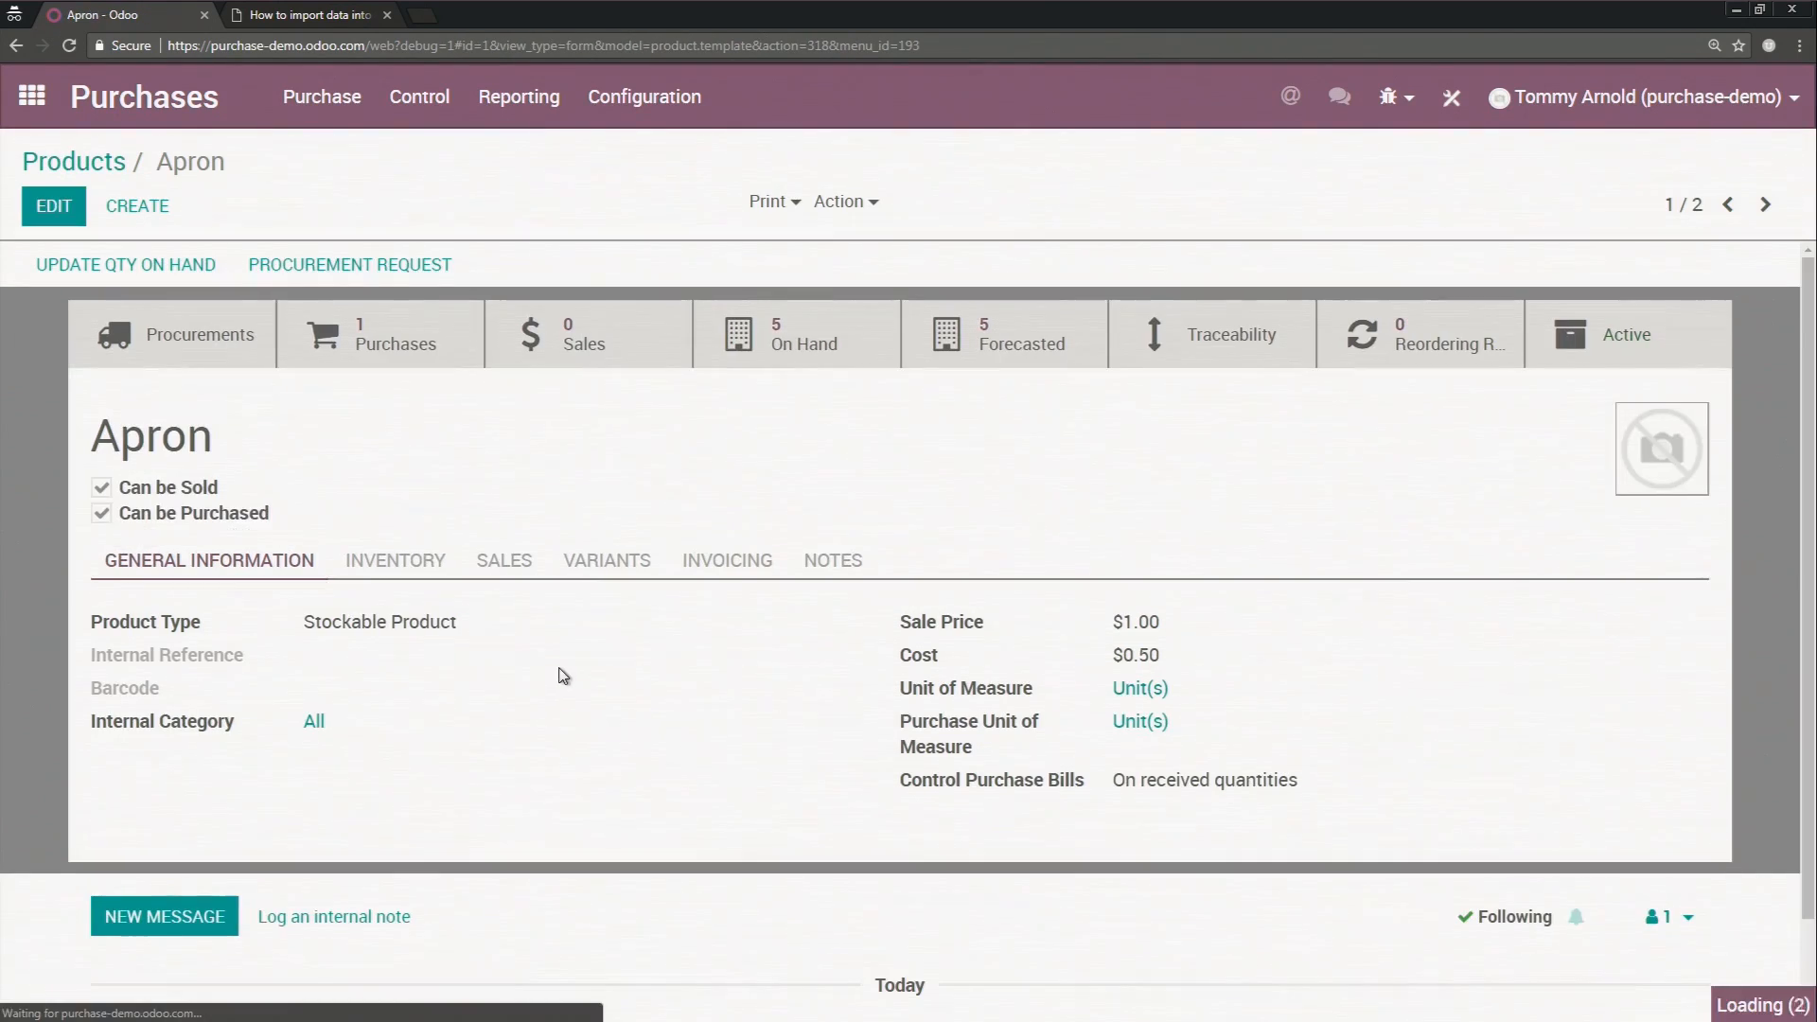
pyautogui.scroll(-1, 563, 676)
pyautogui.click(440, 467)
pyautogui.scroll(-4, 472, 489)
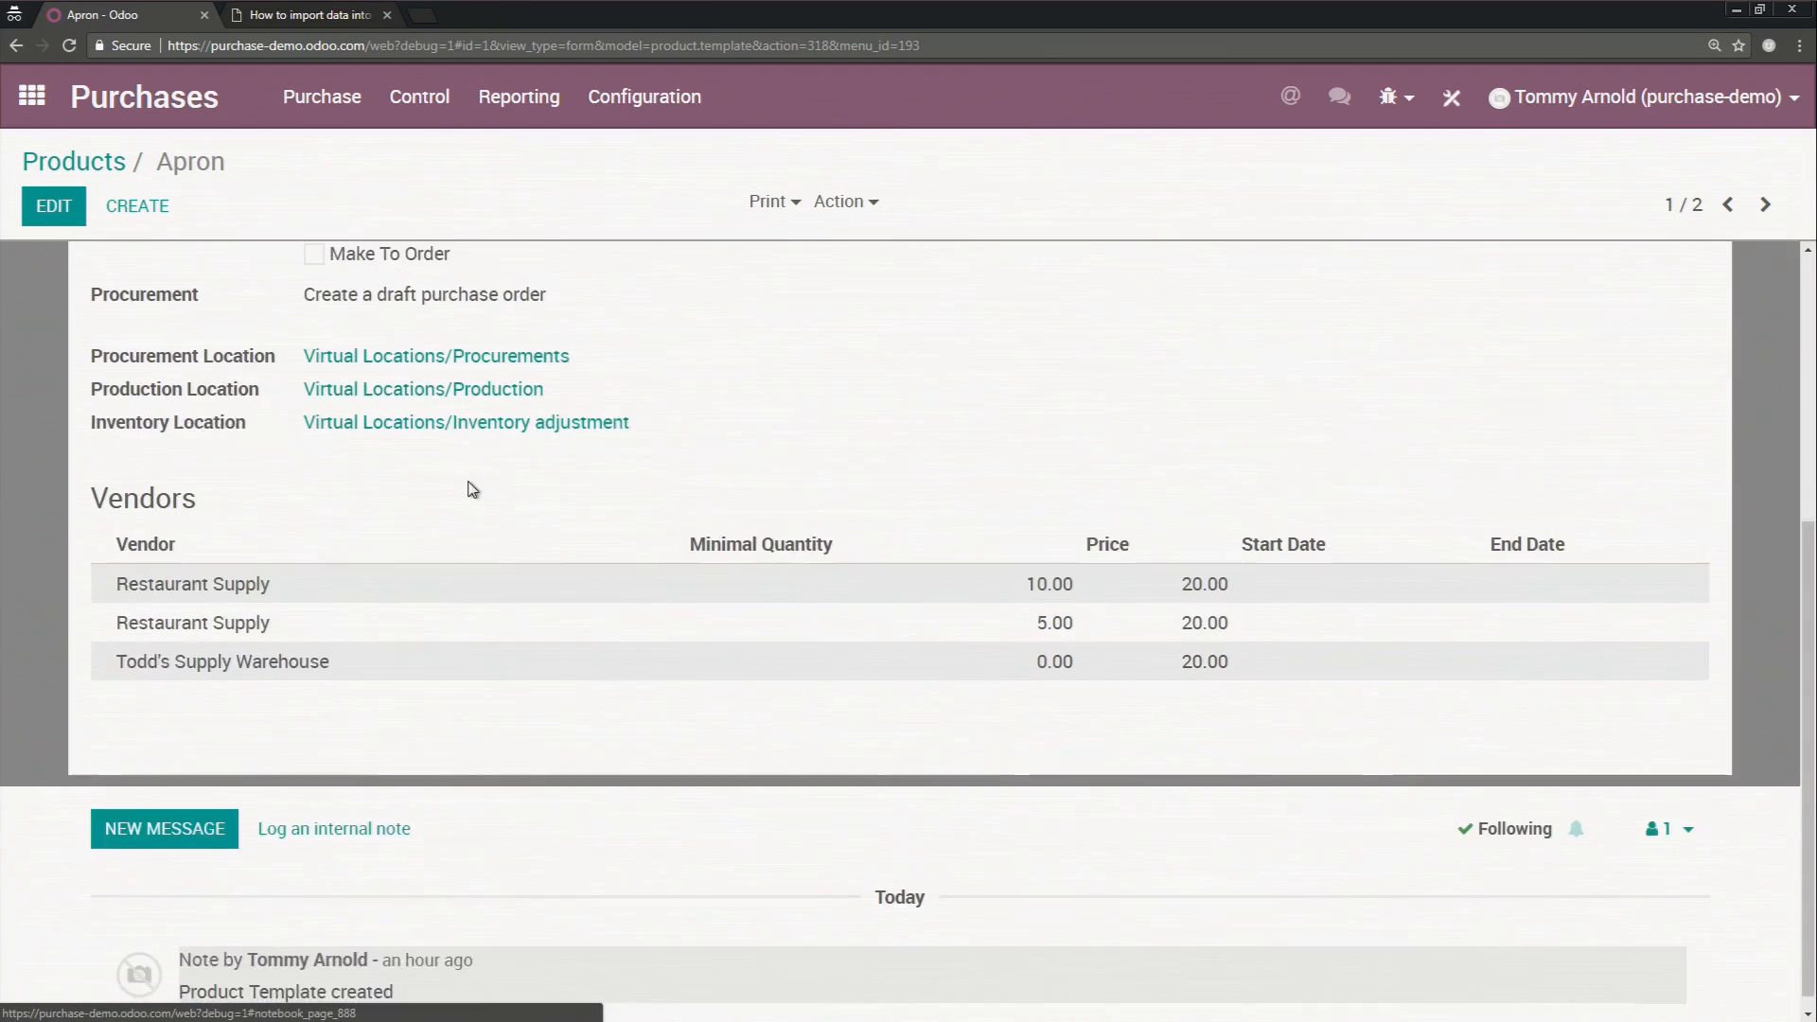
pyautogui.moveTo(739, 605)
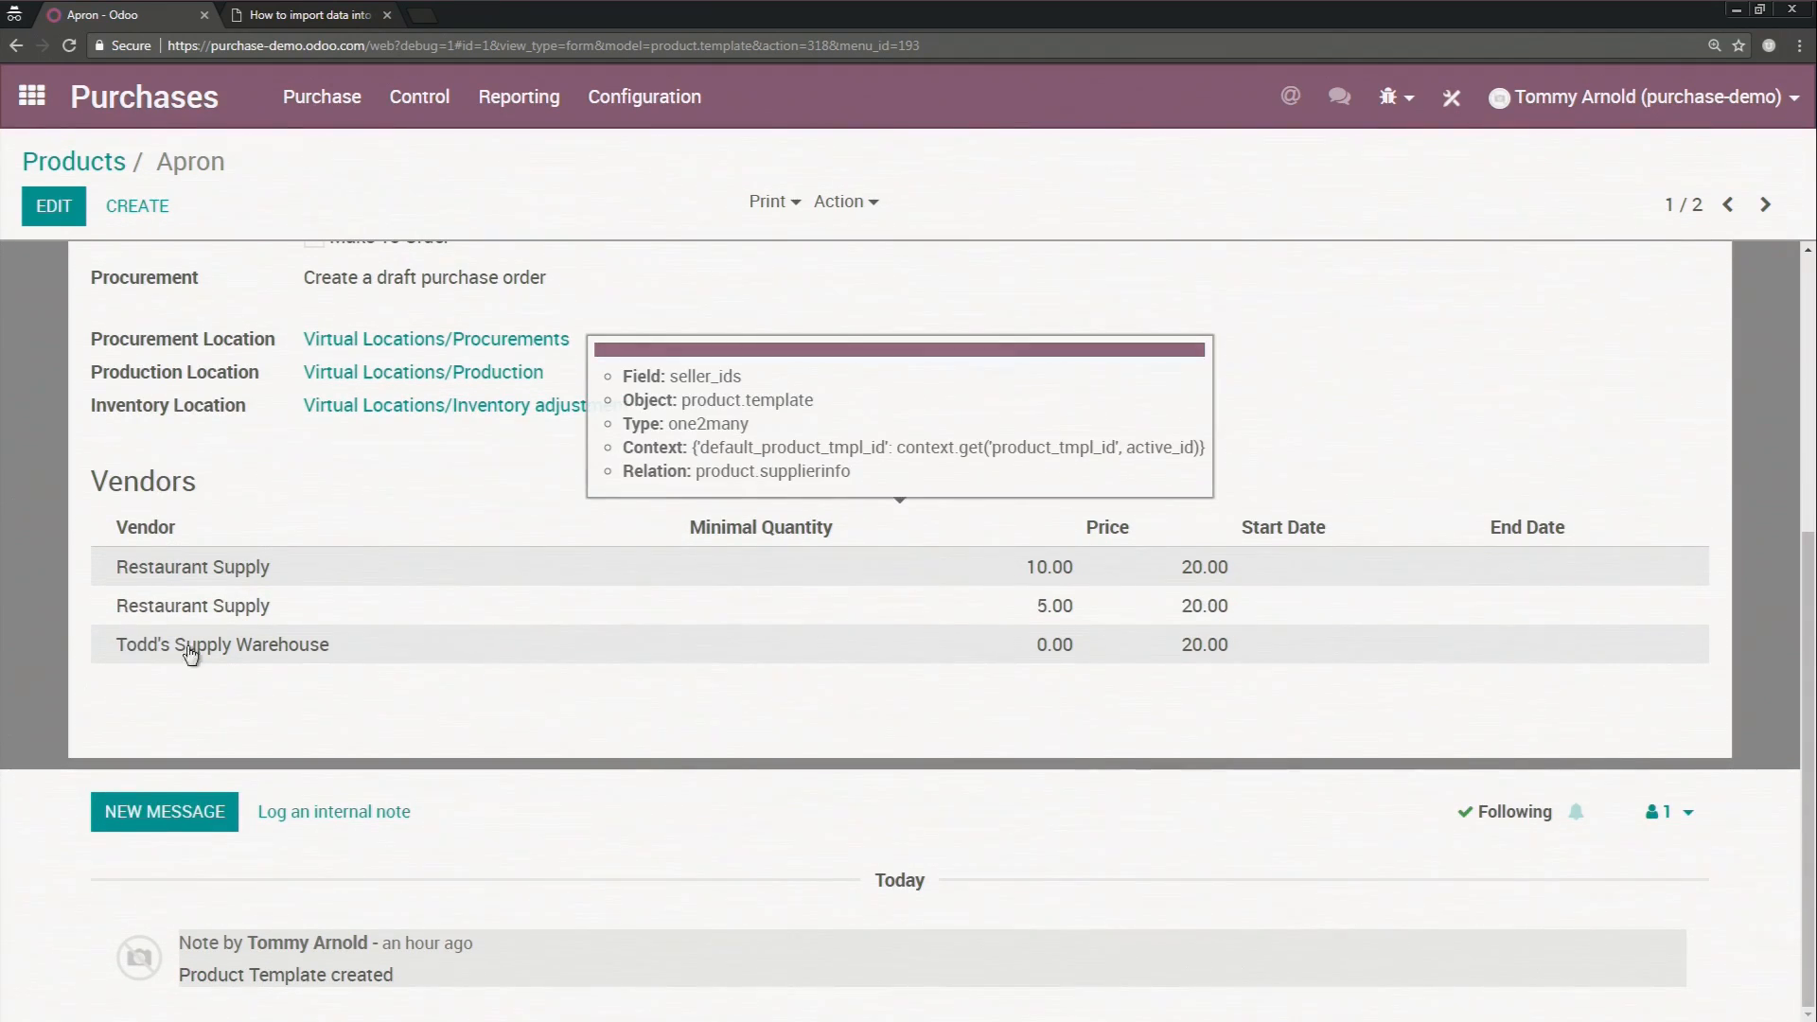
# Step: Edit the Apron product and start a new vendor entry with Restaurant Supply as the vendor
pyautogui.click(54, 205)
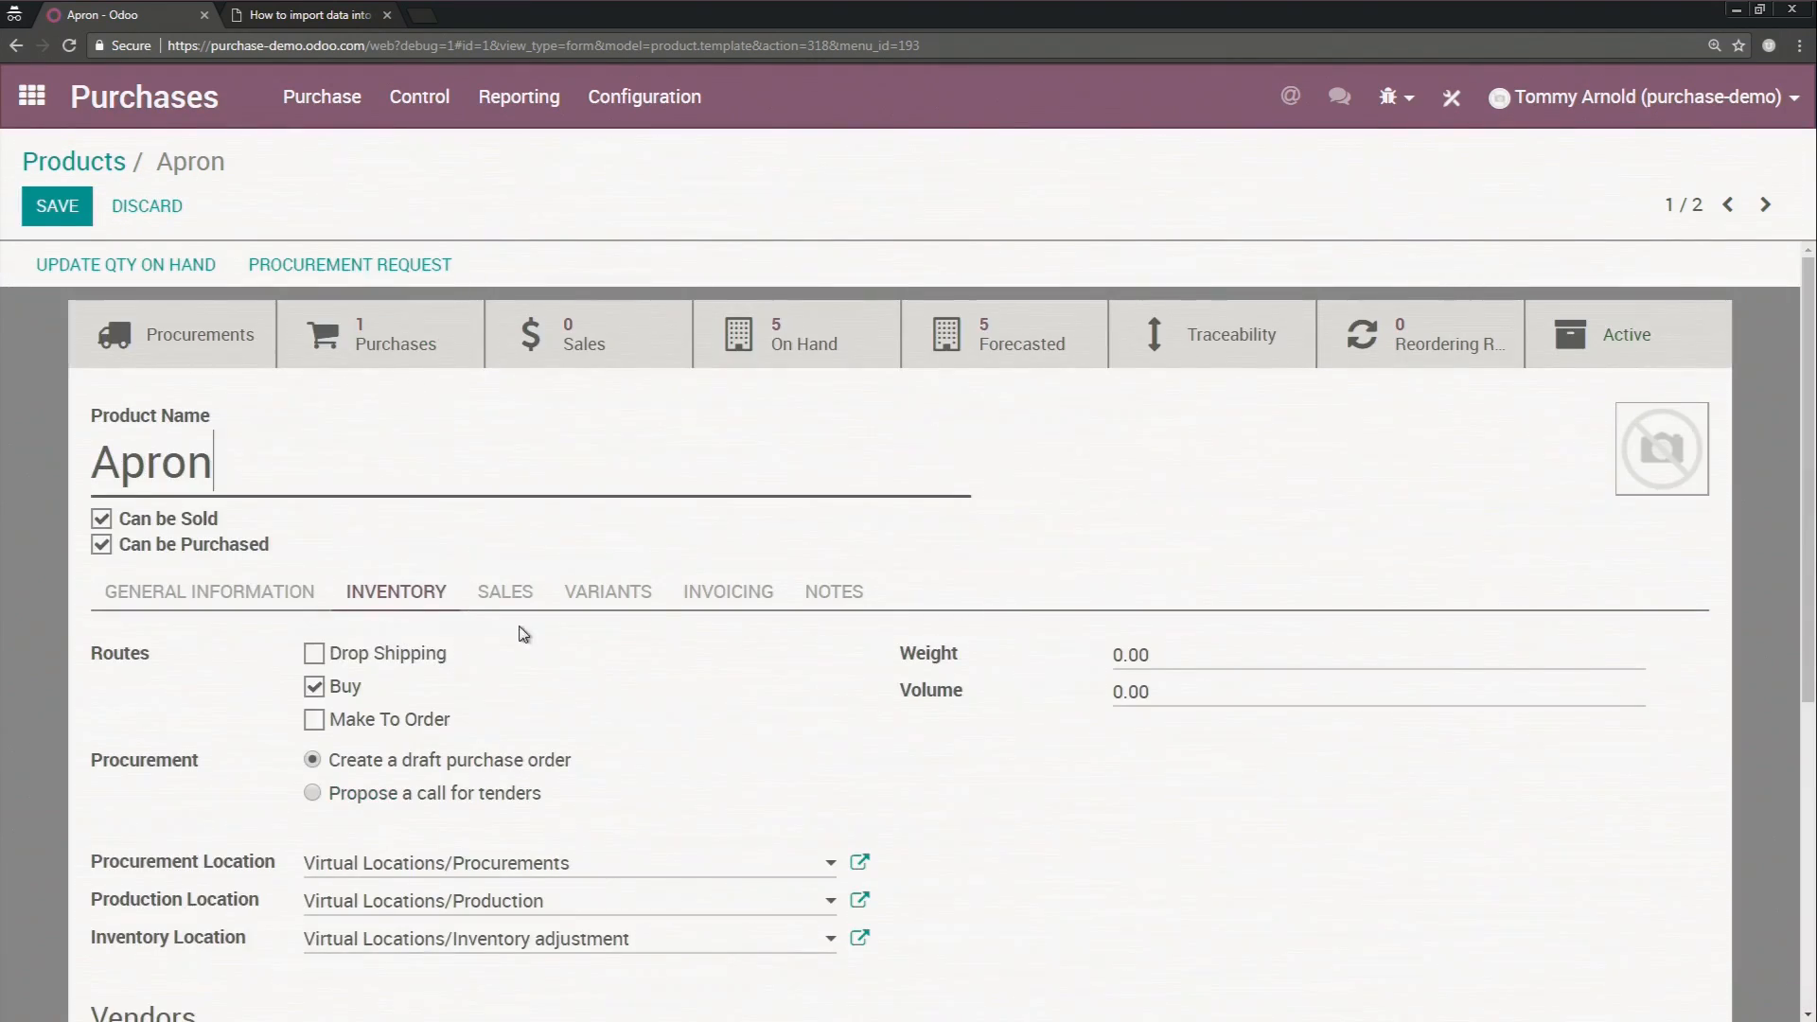
pyautogui.scroll(-4, 511, 691)
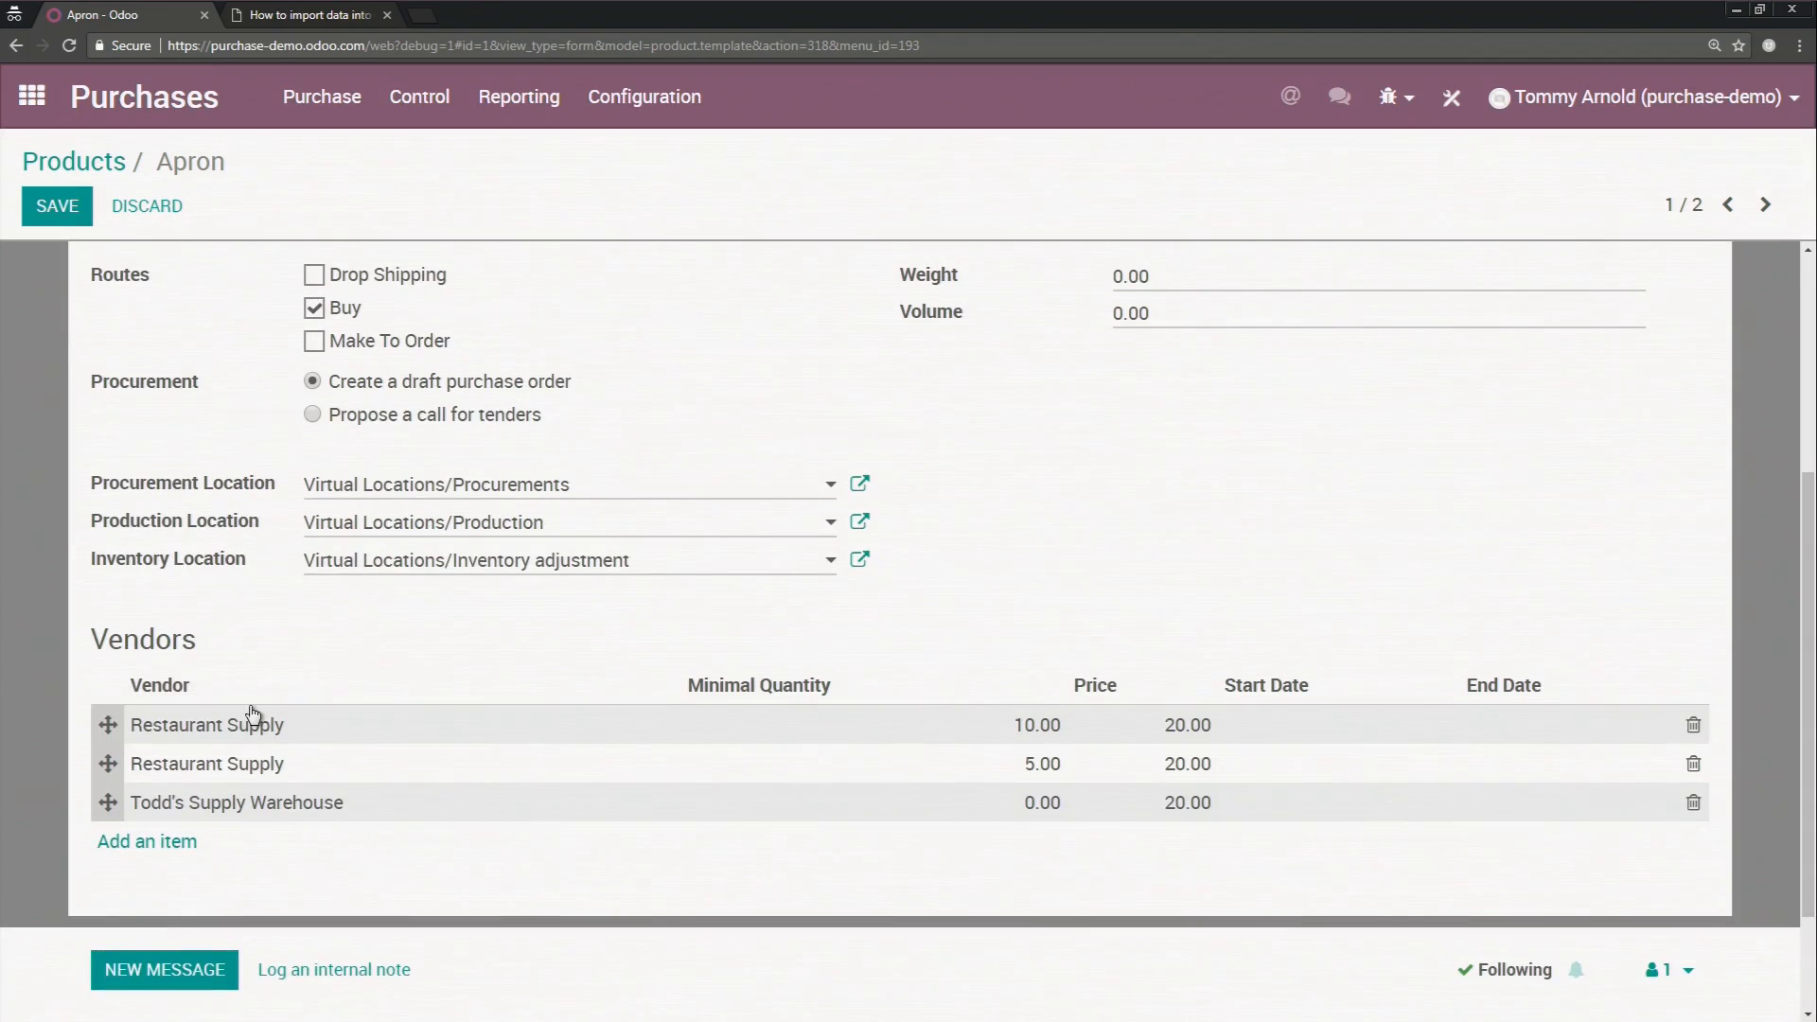
pyautogui.click(151, 845)
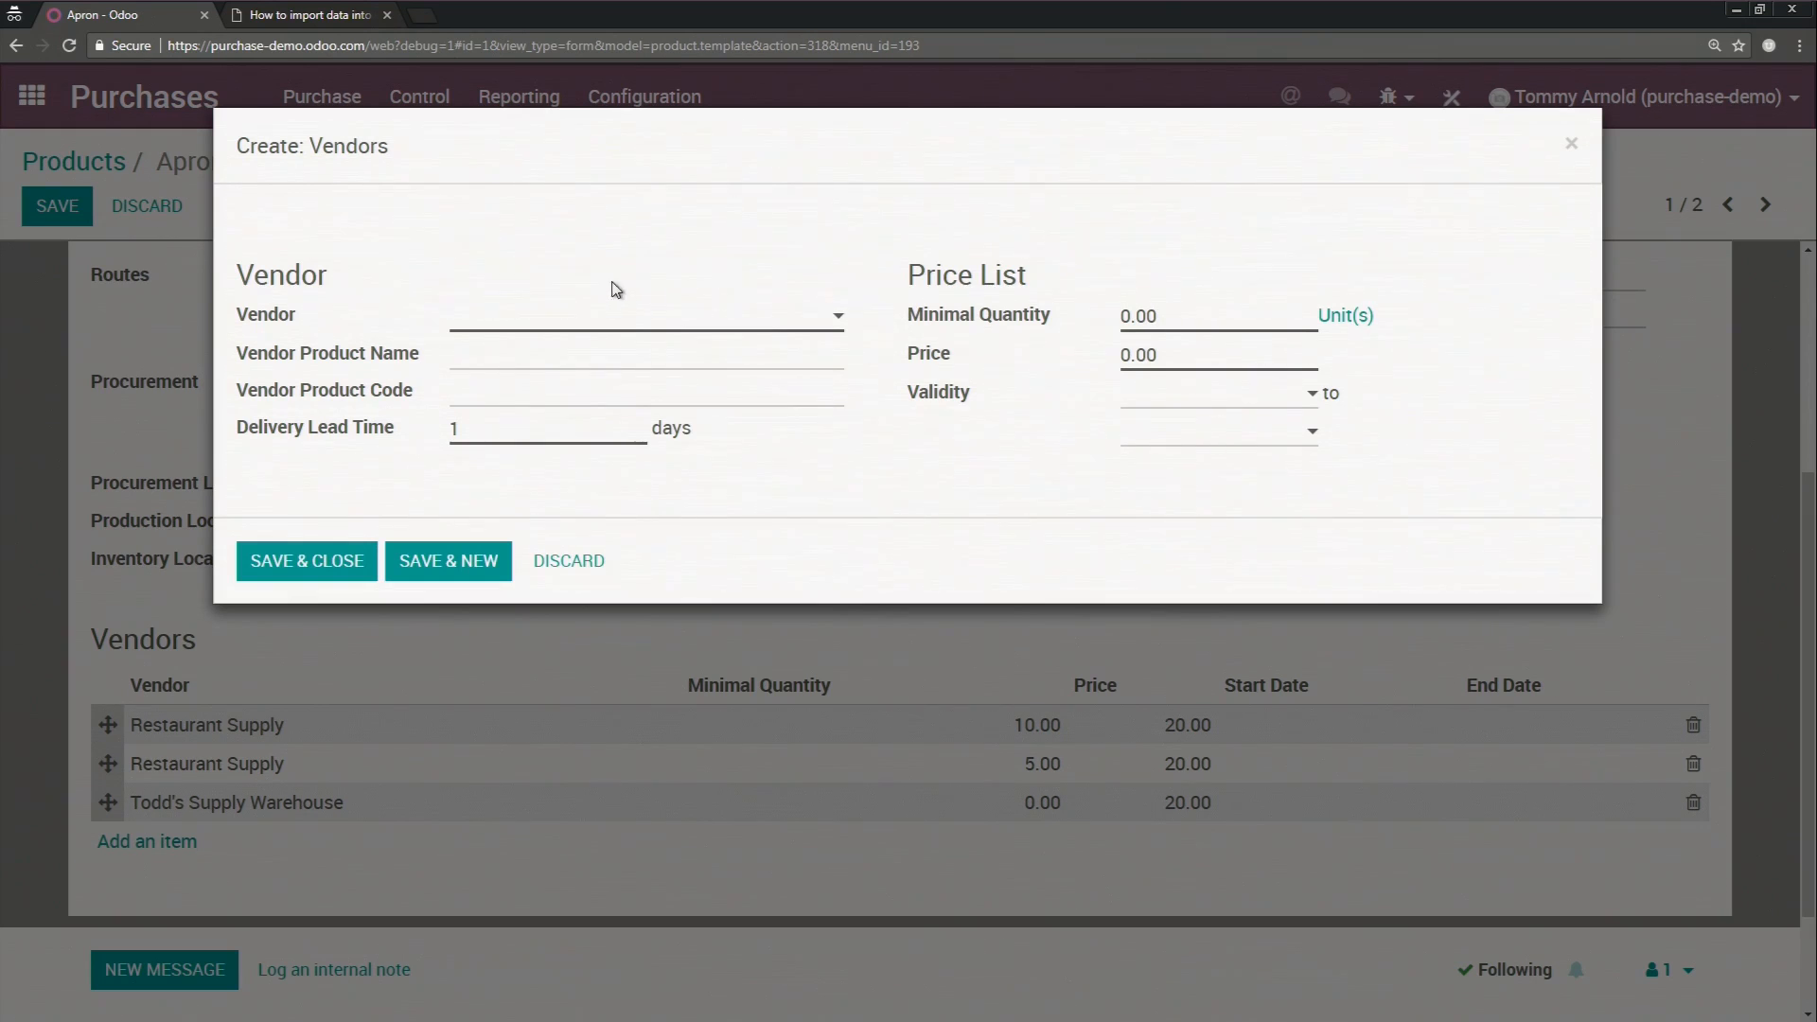
pyautogui.click(624, 318)
pyautogui.click(528, 357)
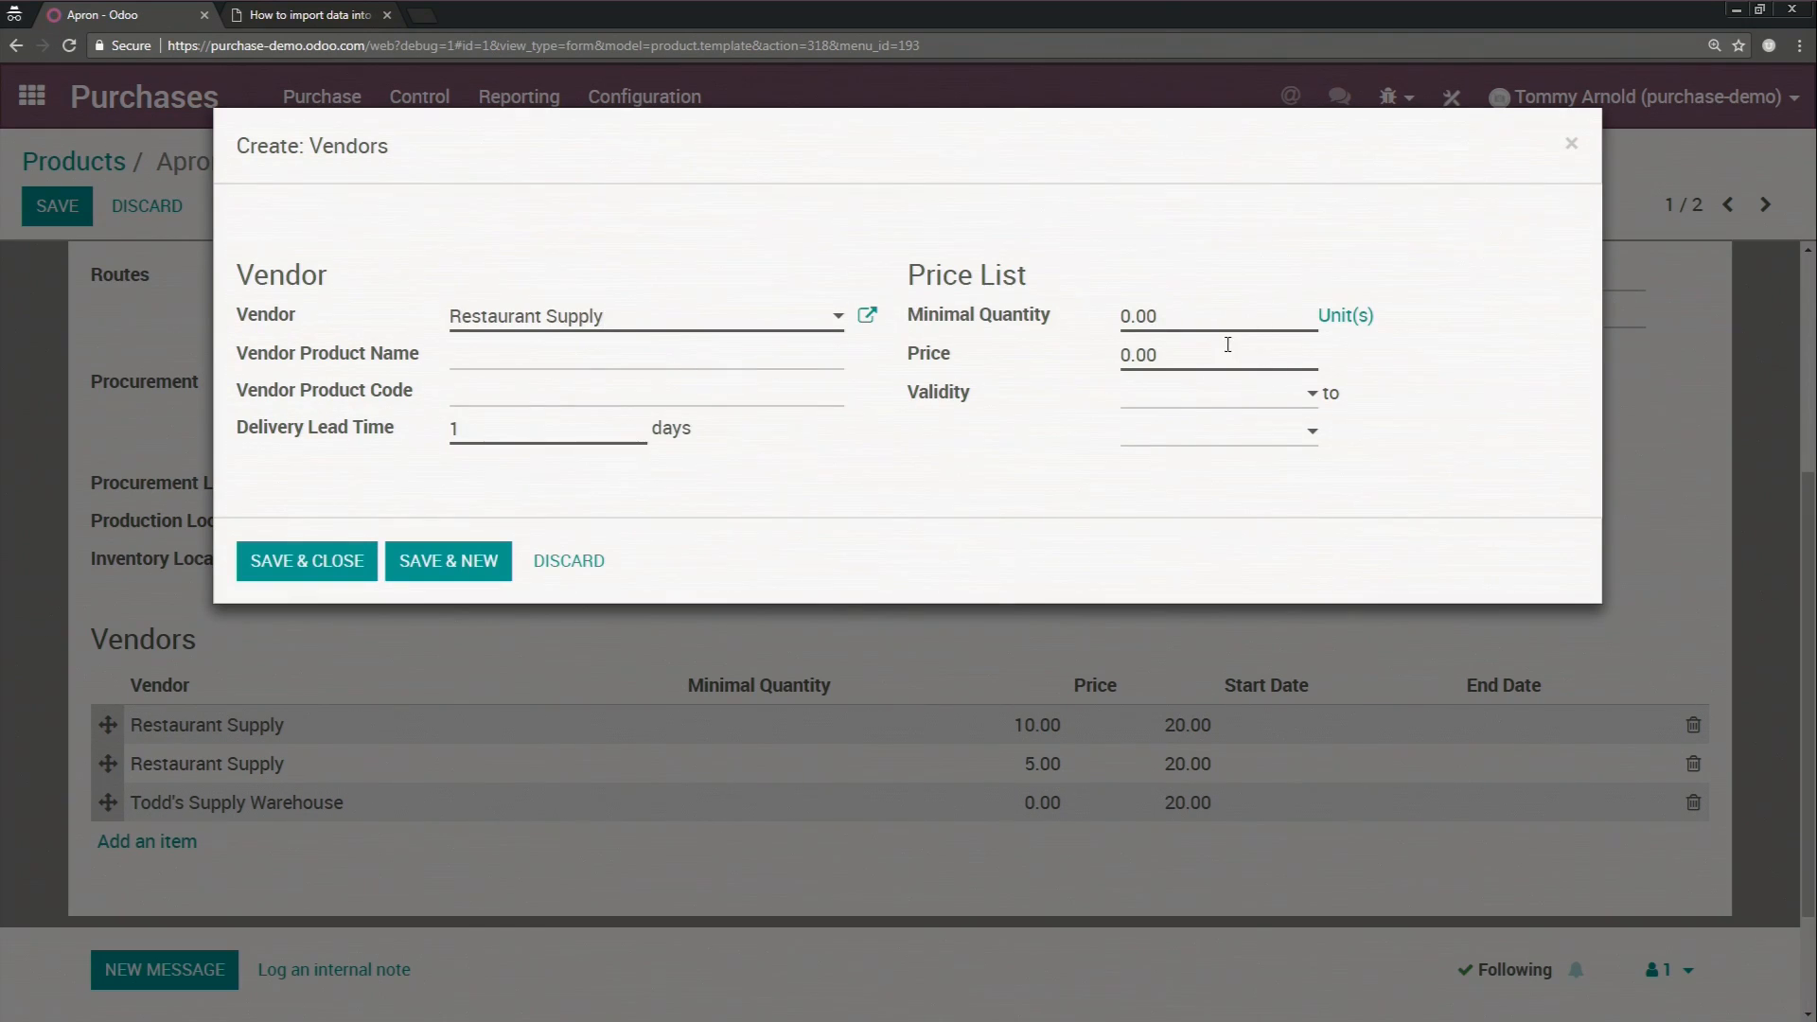
# Step: Give the new vendor entry a minimal quantity of 100 and a price of 50, then save the entry and the product
pyautogui.click(1047, 333)
pyautogui.write('100')
pyautogui.press('Tab')
pyautogui.write('509')
pyautogui.click(316, 573)
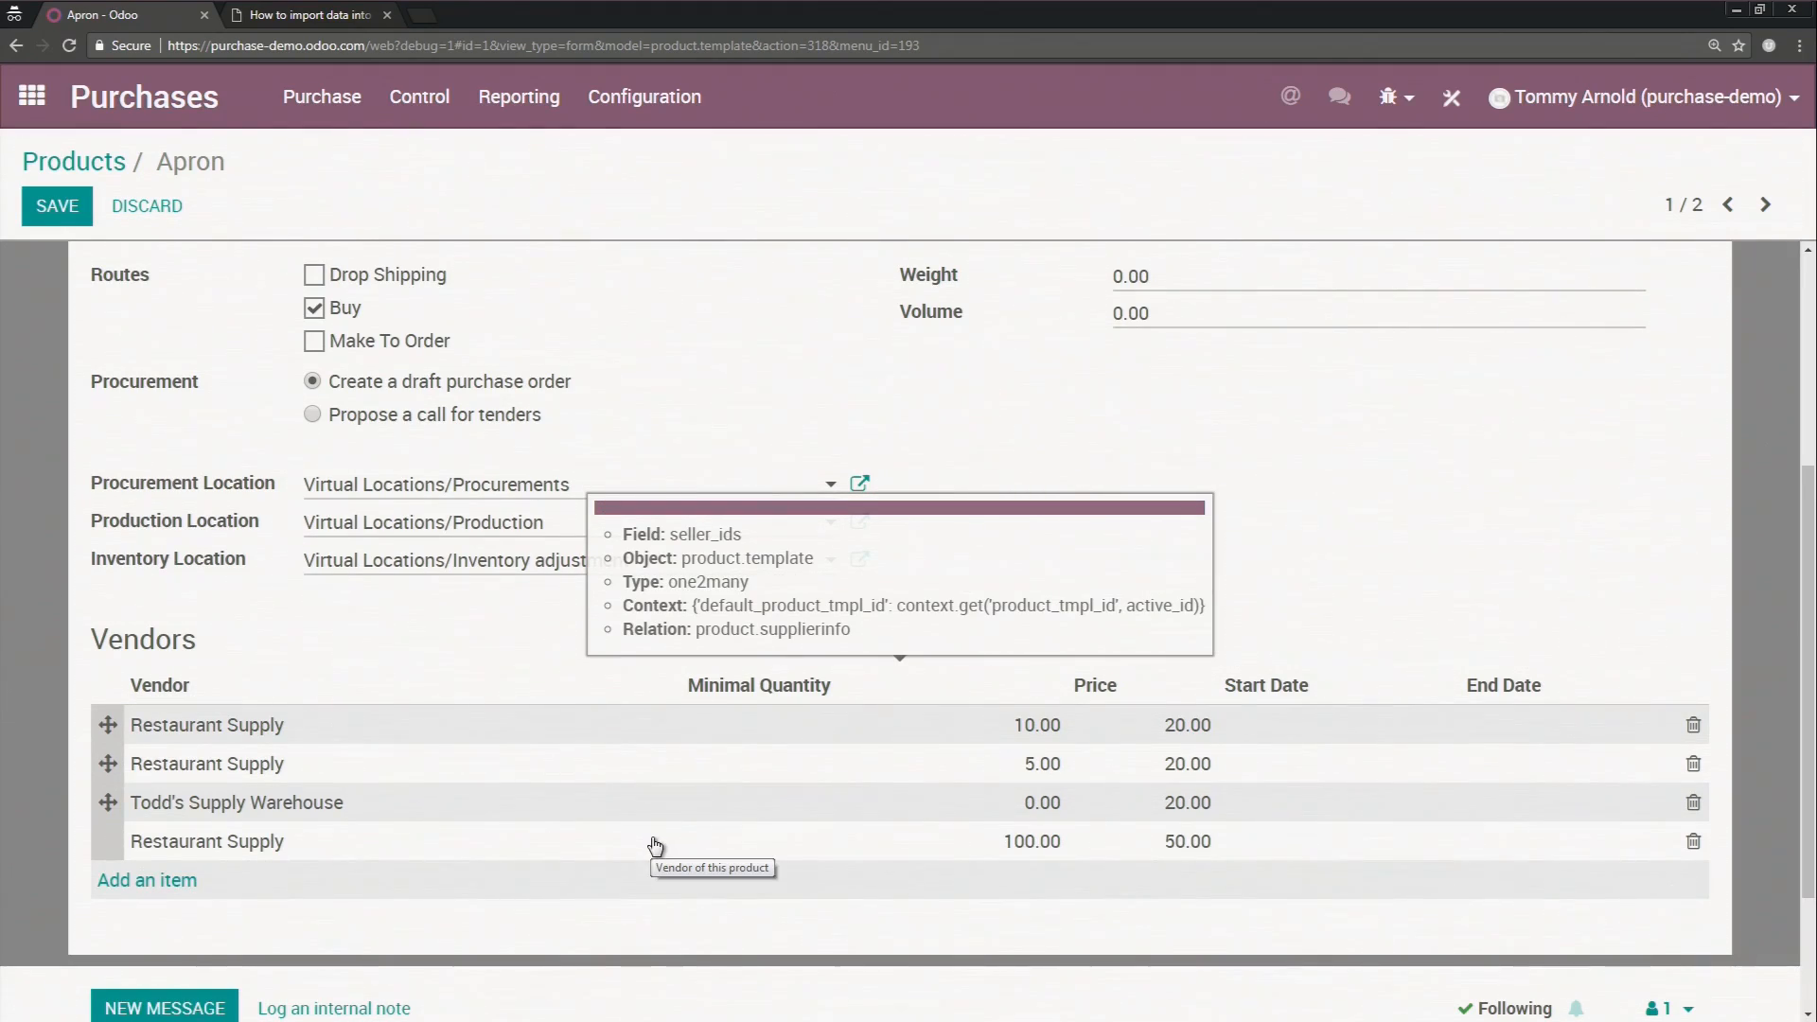
pyautogui.click(81, 201)
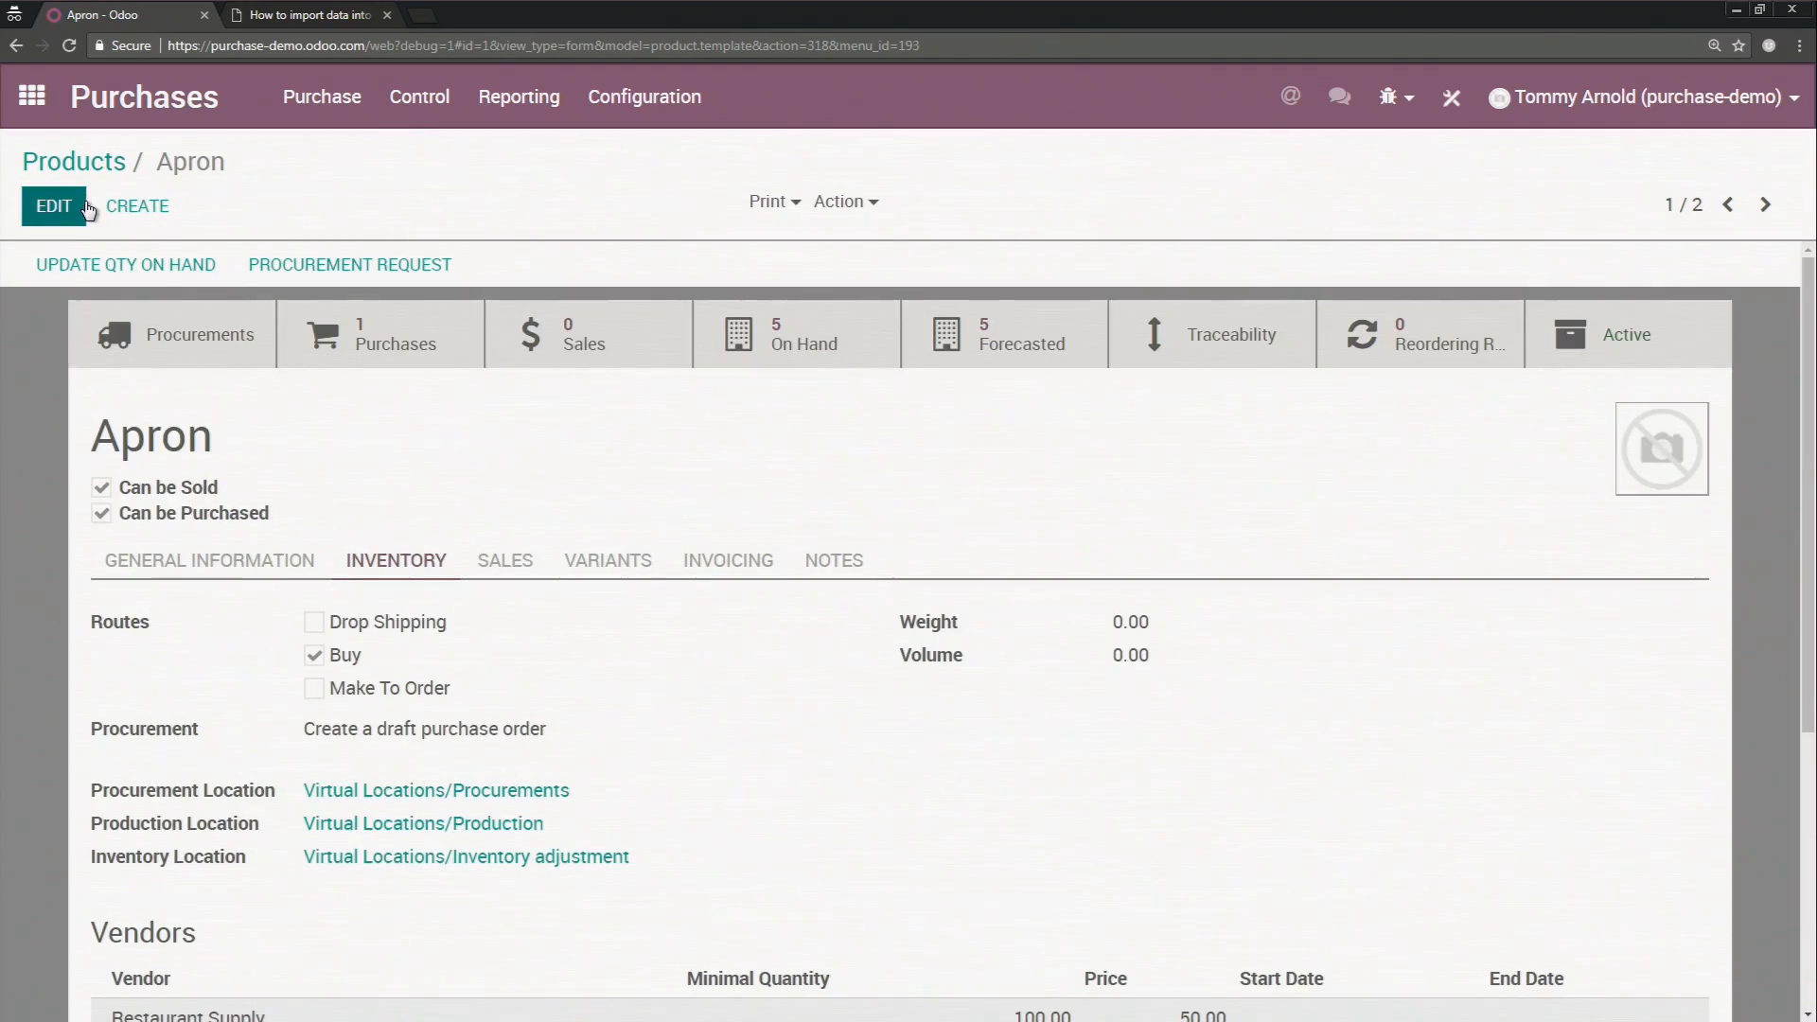